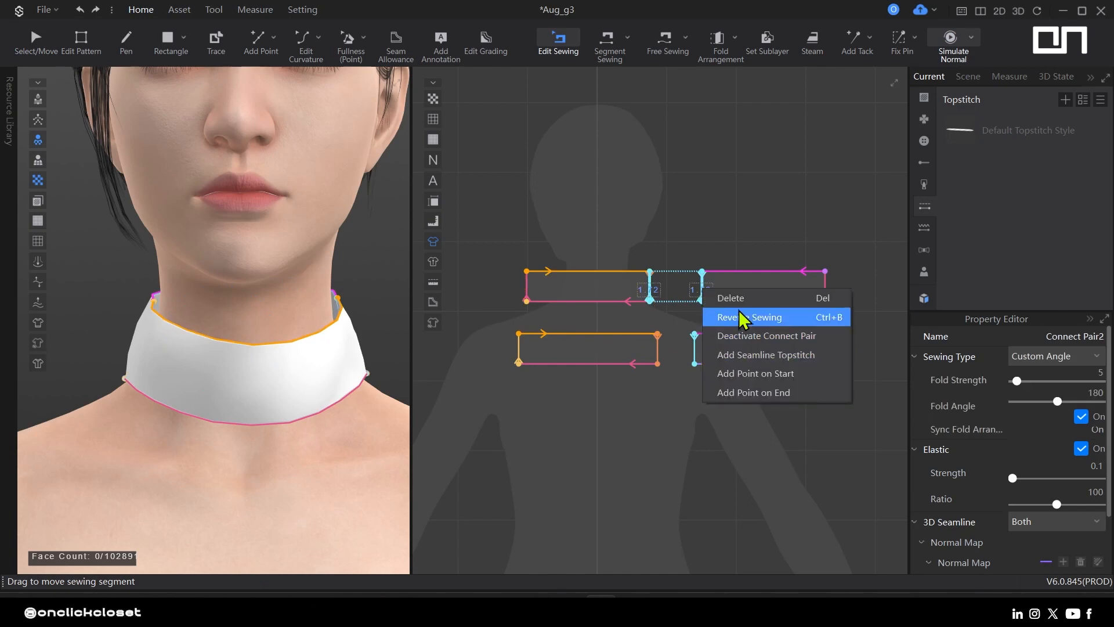
- Deactivate the two selected seam pairs on the facing short edges of the collar pieces
click(700, 434)
key(z)
drag(649, 286, 651, 283)
shift+click(702, 290)
right_click(701, 287)
click(749, 335)
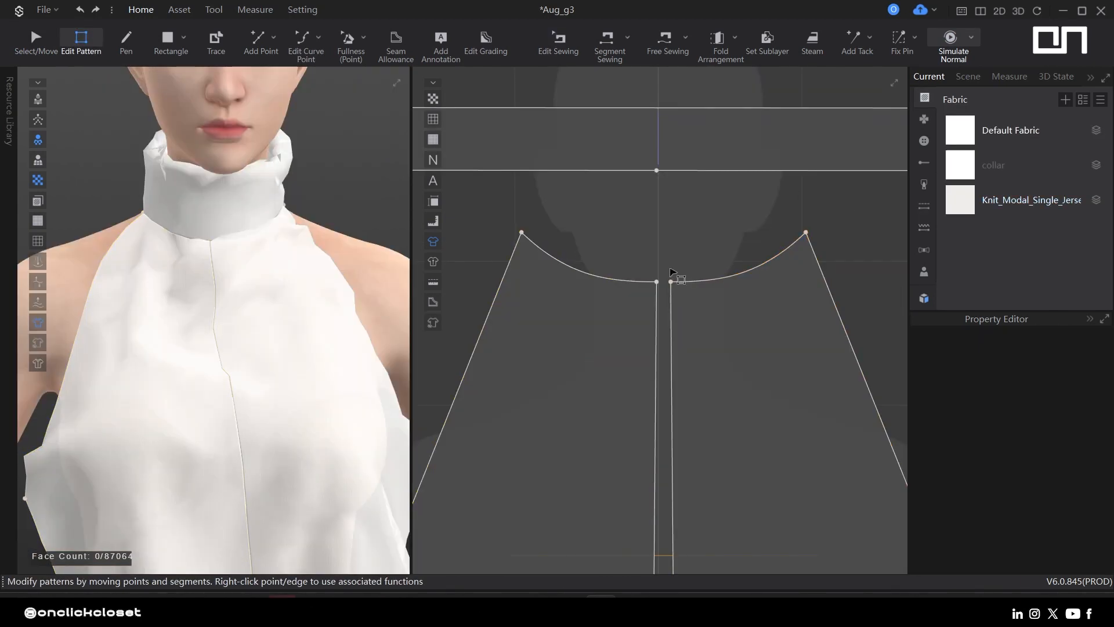
- Lower the centre-front neckline point of the symmetric bodice panels and simulate the garment
click(685, 308)
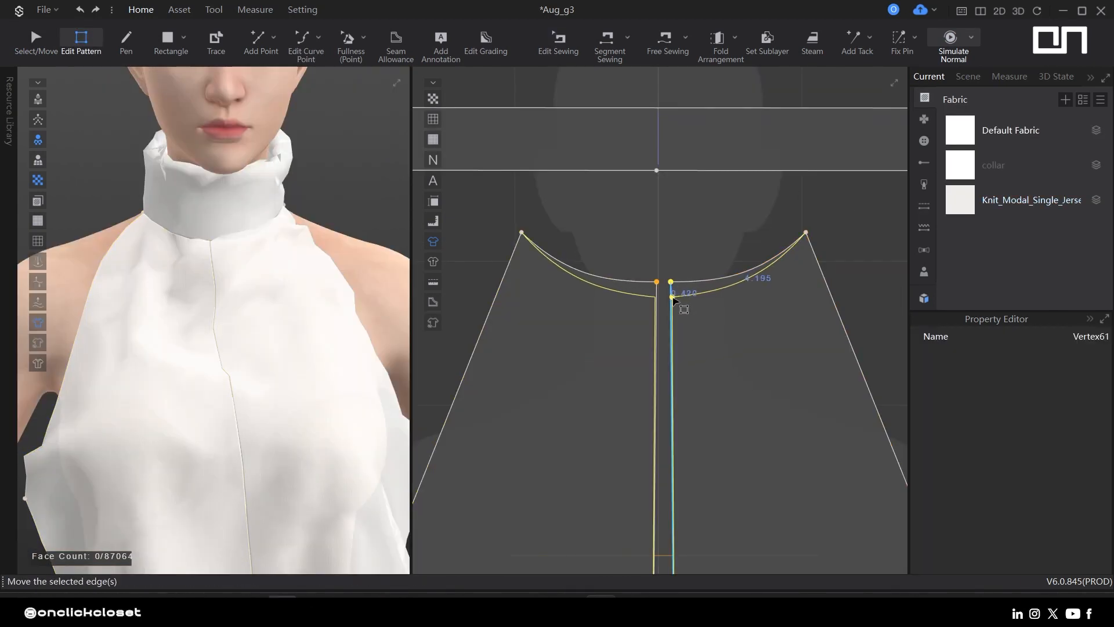
key(space)
key(n)
- Adjust the collar-side segments of both front neckline seams, lengthening the right panel's segment to about 4.24 in
key(b)
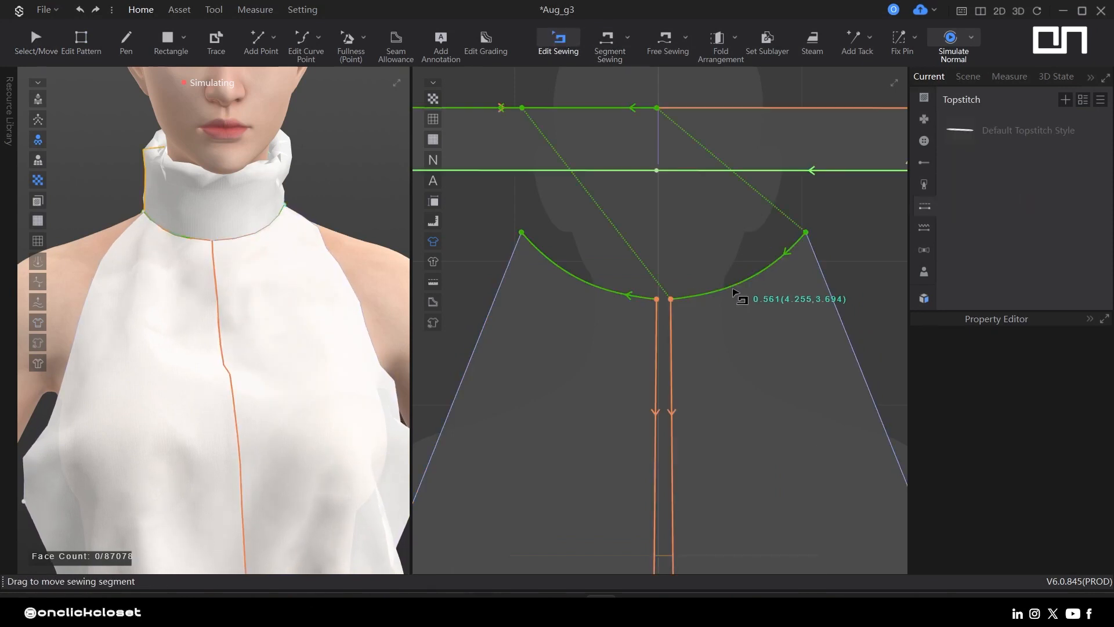
click(729, 292)
right_drag(600, 114, 753, 100)
drag(754, 100, 870, 101)
right_drag(870, 102, 685, 186)
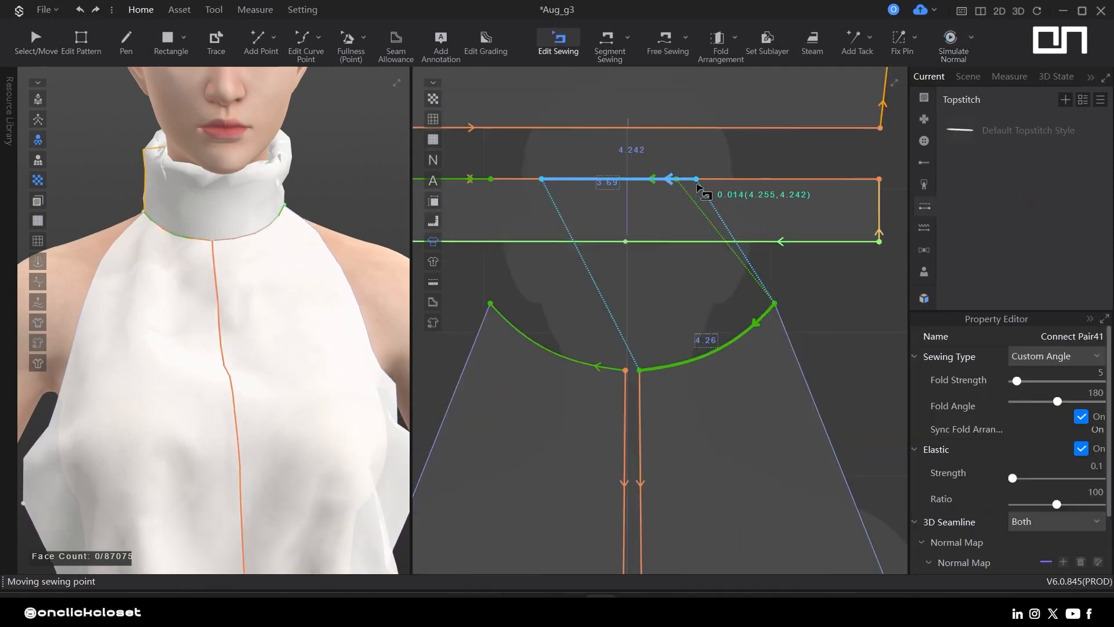
drag(668, 180, 666, 180)
drag(468, 180, 534, 186)
right_drag(637, 206, 787, 239)
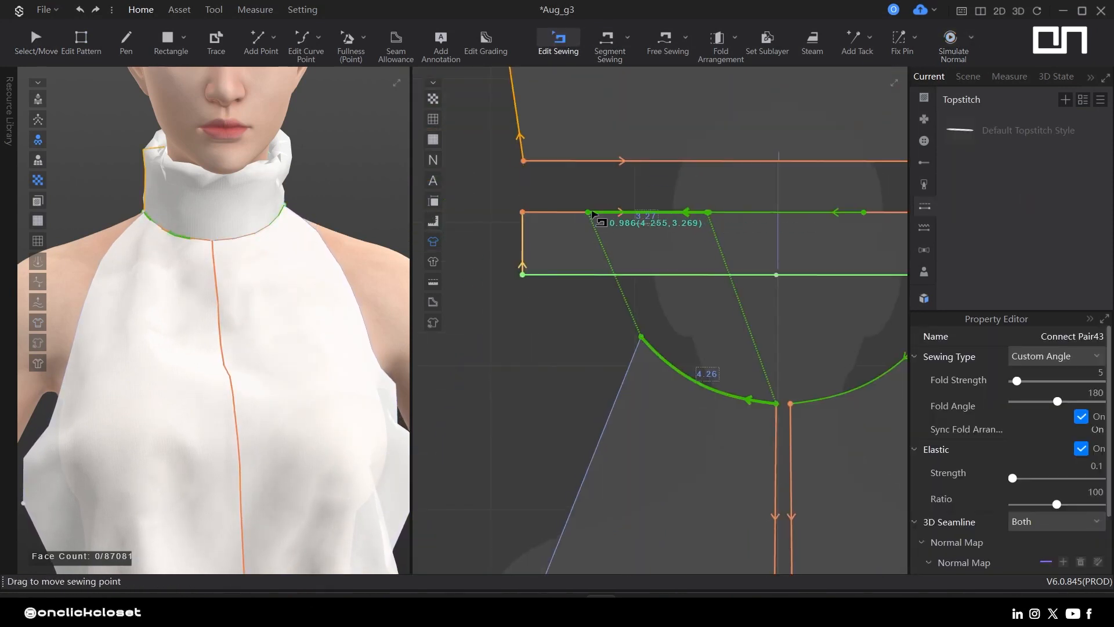
click(736, 219)
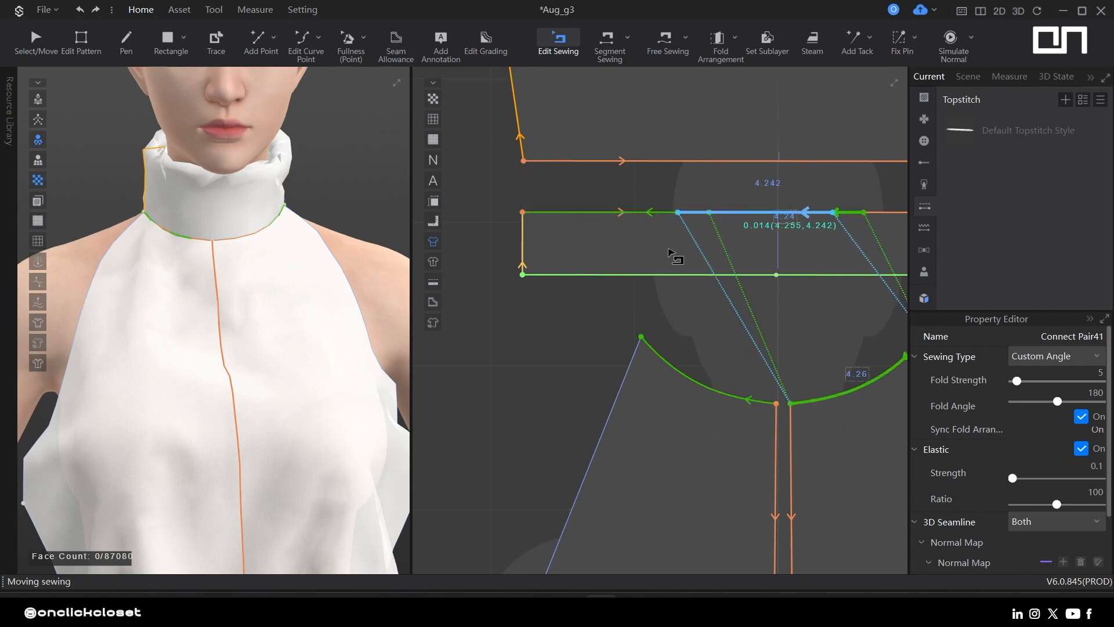
- Simulate the garment and pull the front bodice panel to settle it below the collar
key(space)
drag(207, 281, 198, 264)
middle_drag(261, 444, 262, 354)
scroll(263, 354, down, 1)
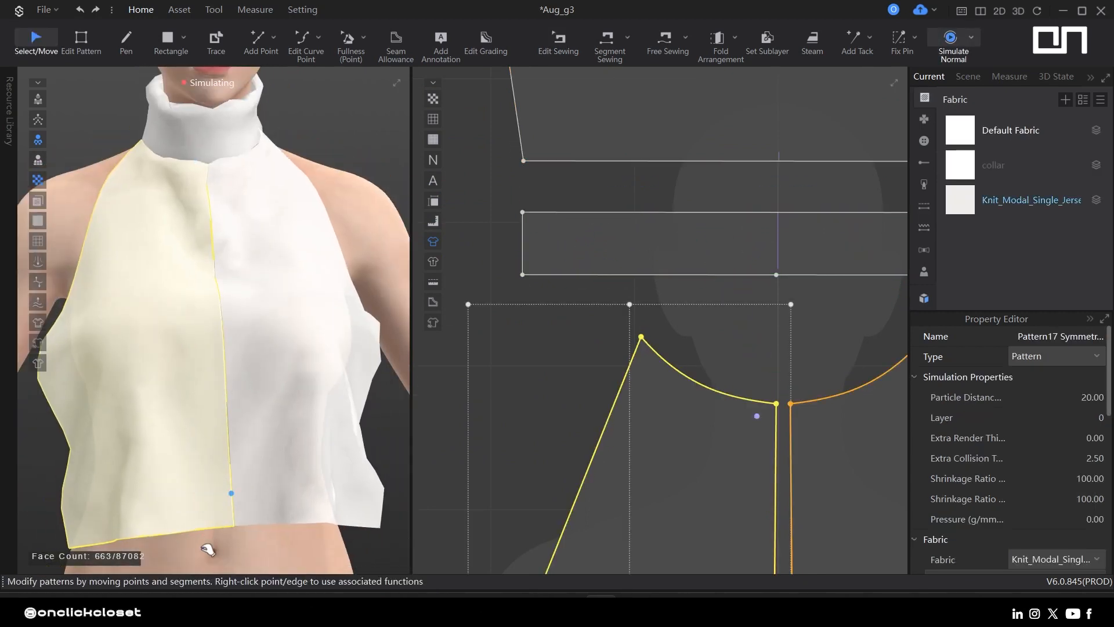
key(space)
- Extend the bodice side edges outward with a 5 in pattern outline offset, using perpendicular side segments and unfilled corners
key(z)
scroll(584, 212, down, 5)
click(777, 399)
right_click(737, 417)
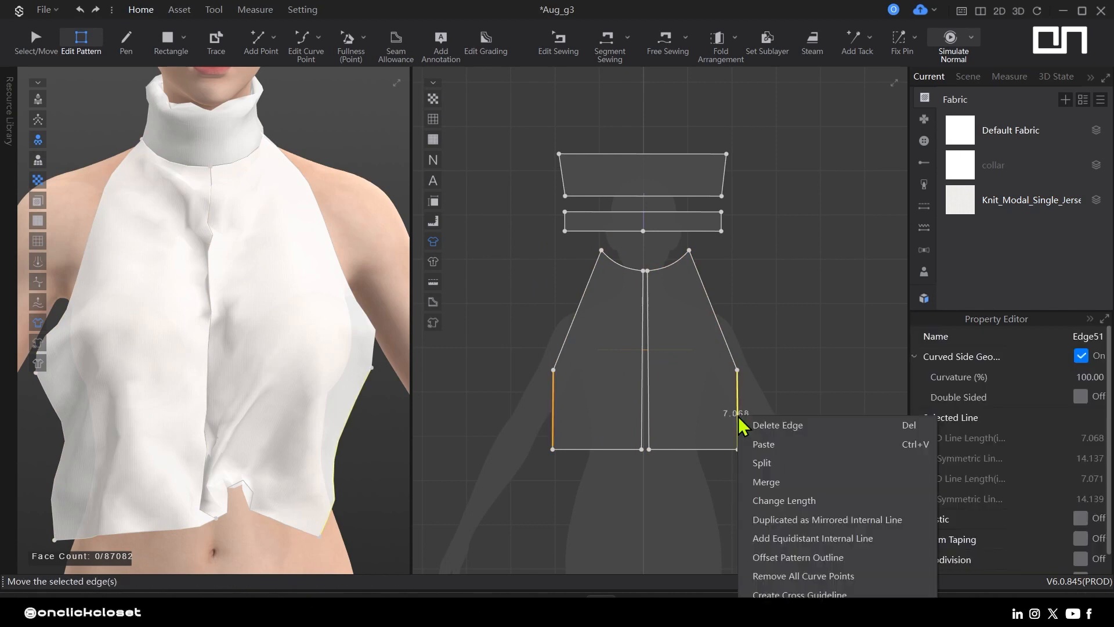
click(826, 558)
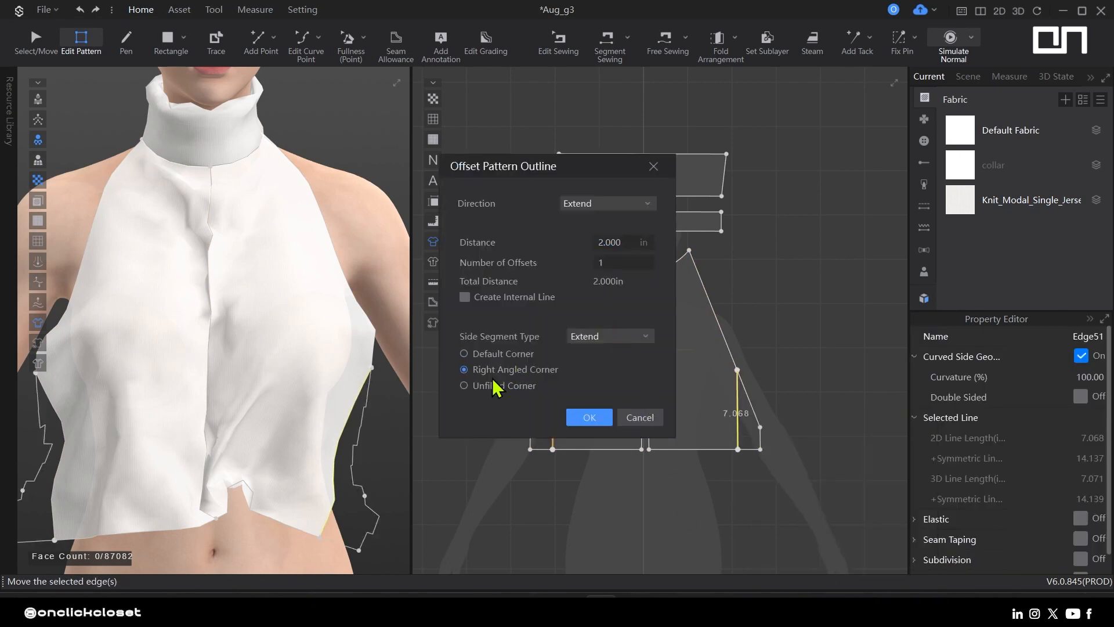
click(607, 365)
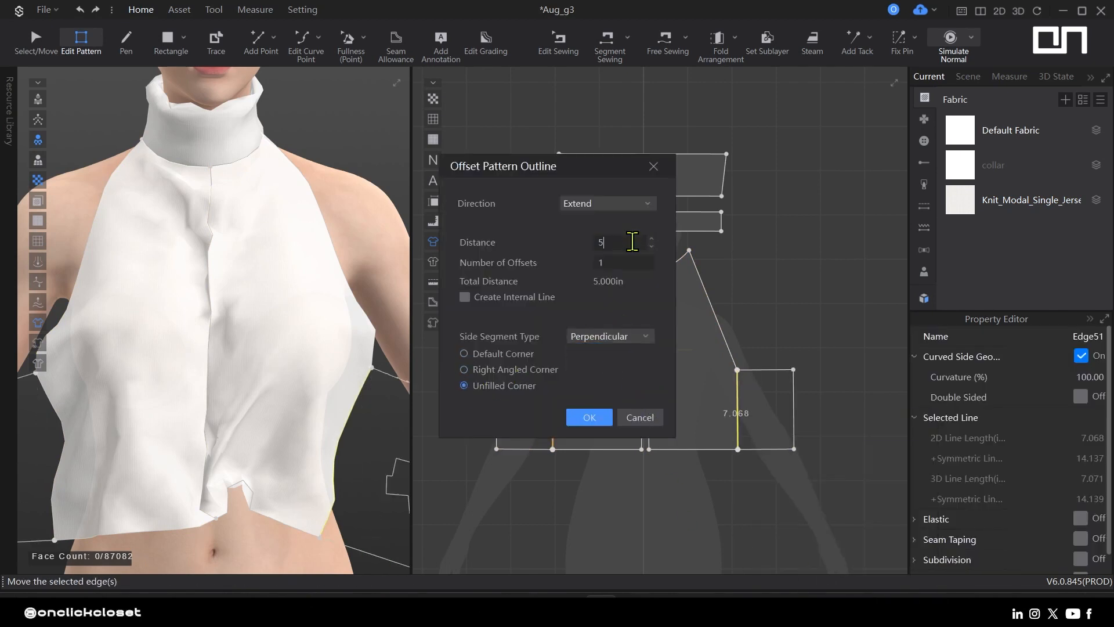
key(Return)
- Sew the outer vertical edges of the two side extensions together as the centre-back seam
middle_drag(348, 455, 287, 322)
key(m)
key(n)
click(794, 437)
click(497, 429)
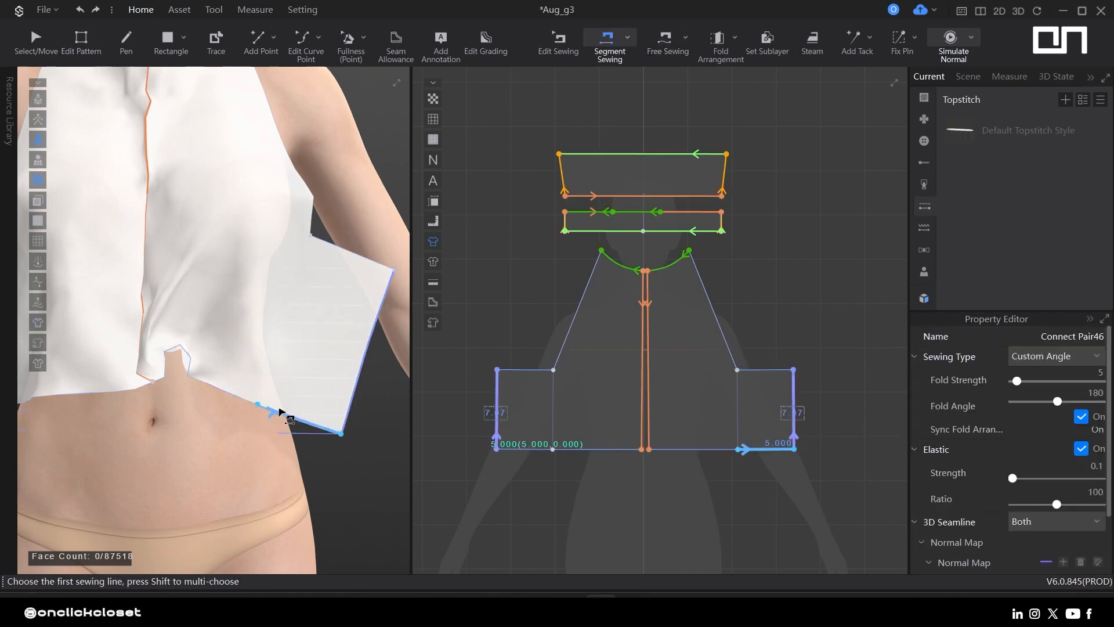
right_drag(279, 410, 157, 366)
key(space)
drag(154, 363, 192, 387)
key(space)
key(ctrl+z)
key(ctrl+z)
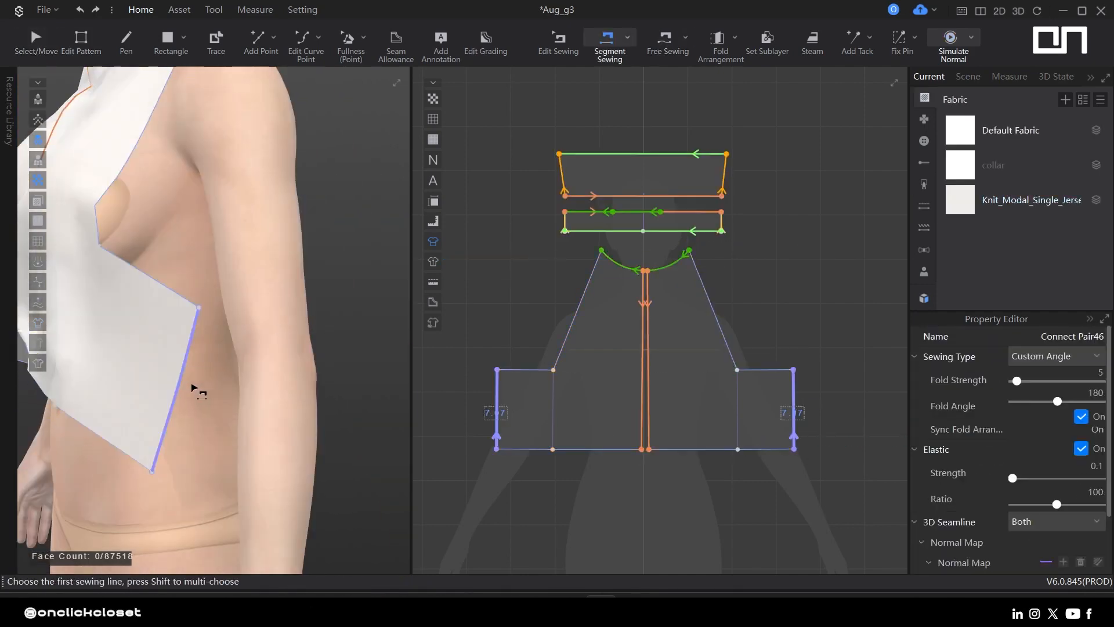
- Move the outer vertical edge of the side extension outward to lengthen the symmetric back wings
right_drag(192, 388, 99, 383)
scroll(480, 361, down, 4)
key(z)
scroll(630, 388, up, 2)
drag(632, 386, 661, 386)
scroll(228, 370, down, 6)
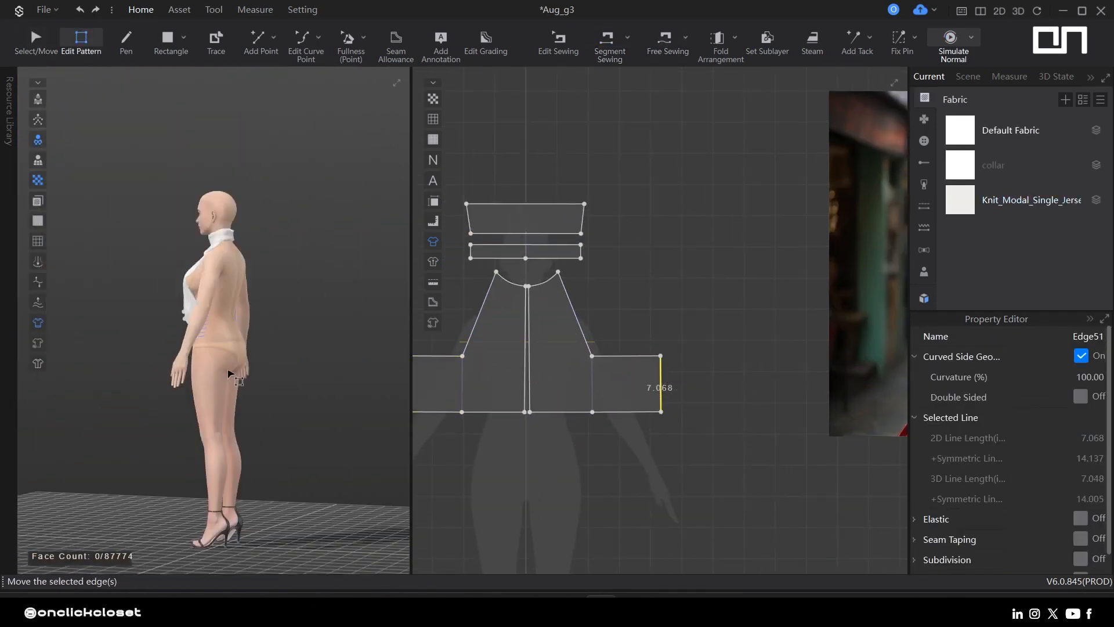
- Simulate the garment and pull the side extensions around the avatar's torso towards the back
right_drag(228, 374, 224, 341)
key(space)
scroll(232, 325, up, 5)
drag(266, 243, 366, 148)
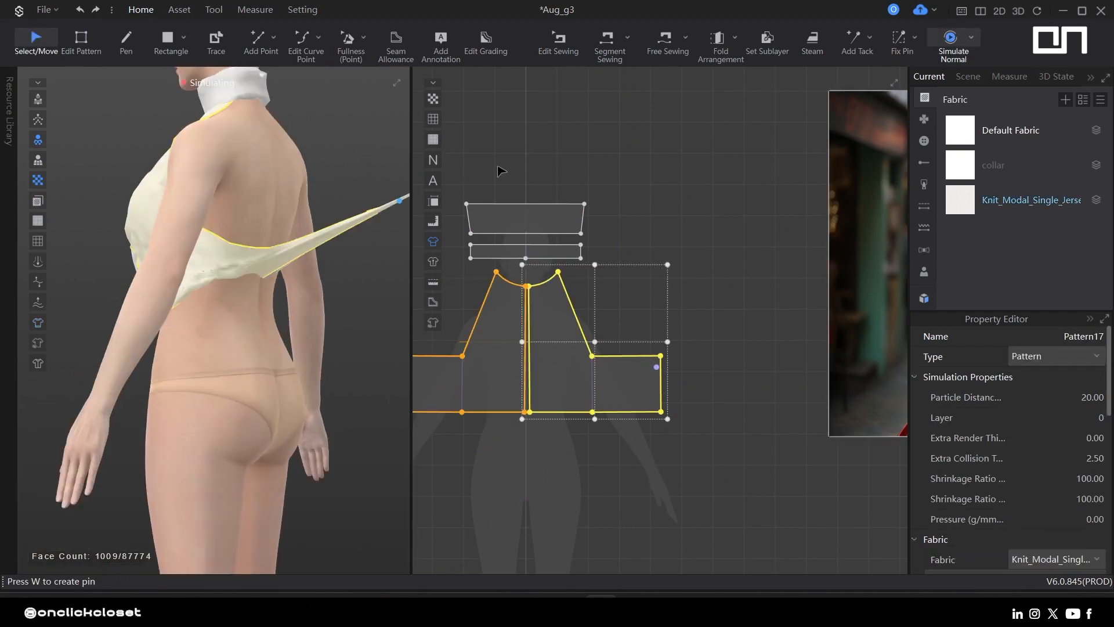
drag(500, 171, 523, 191)
drag(265, 286, 709, 238)
right_drag(348, 319, 98, 307)
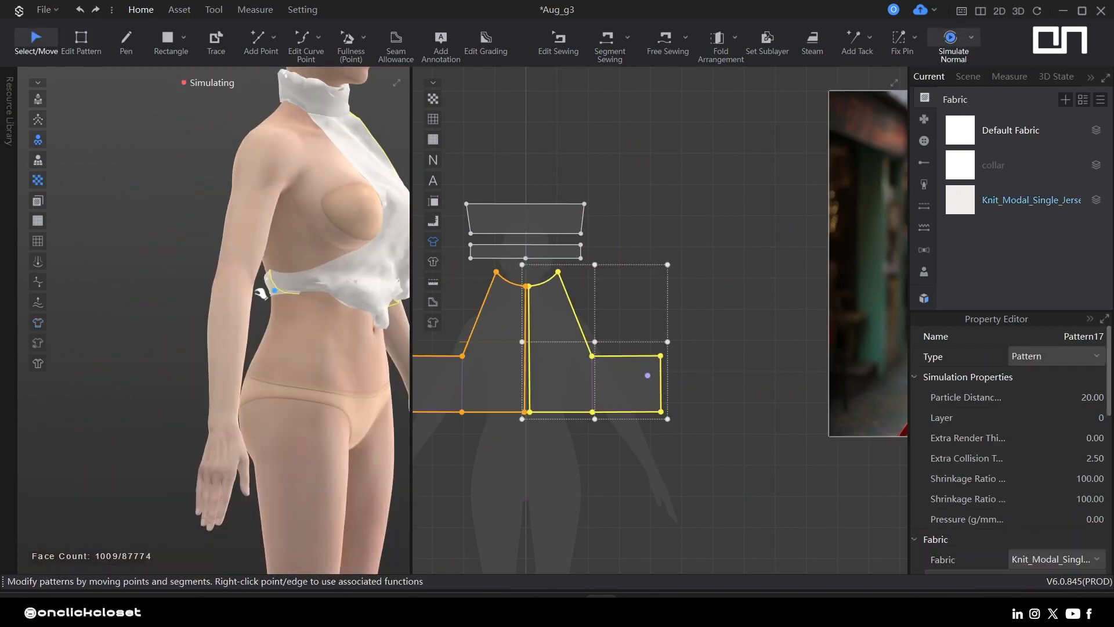
drag(261, 293, 87, 290)
- Use Select Mesh to box-select the right side extension and move its mesh behind the avatar's back
right_drag(87, 291, 406, 348)
click(905, 44)
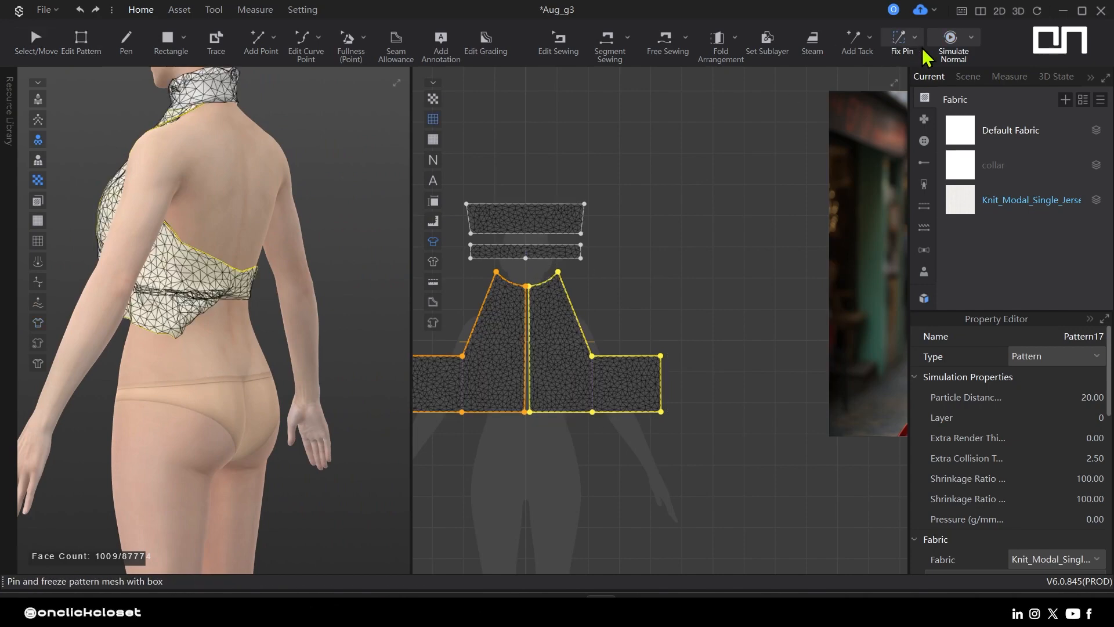
click(915, 39)
click(923, 66)
middle_drag(713, 220, 792, 182)
drag(777, 290, 674, 440)
right_drag(249, 348, 325, 349)
drag(272, 293, 295, 294)
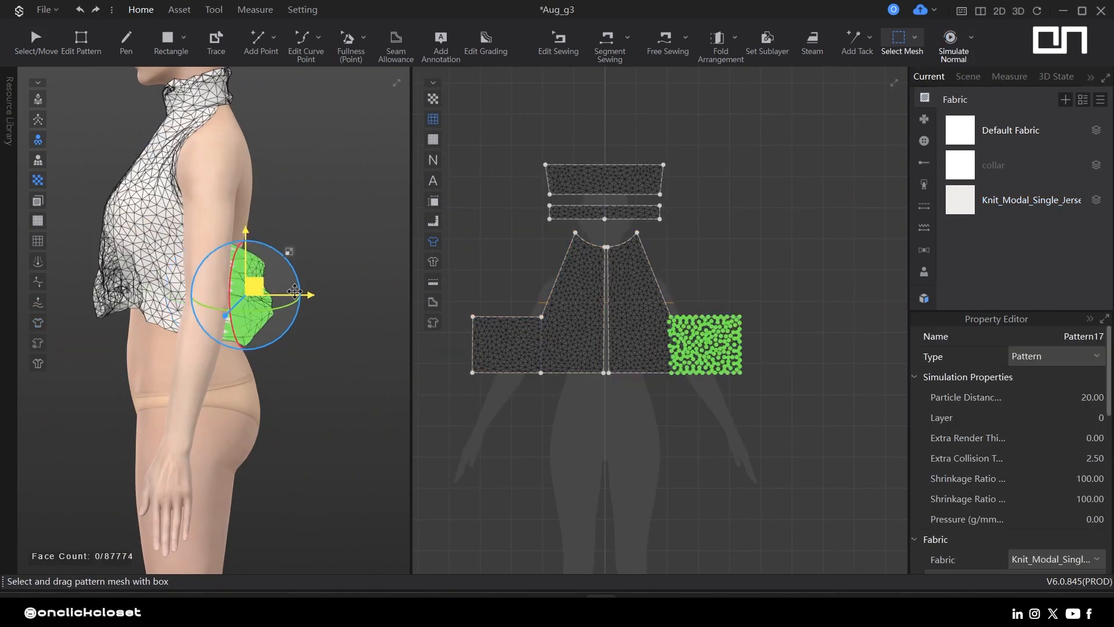
- Simulate the garment and pull both back panels into place across the avatar's back
right_drag(348, 348, 270, 359)
key(space)
drag(273, 311, 85, 347)
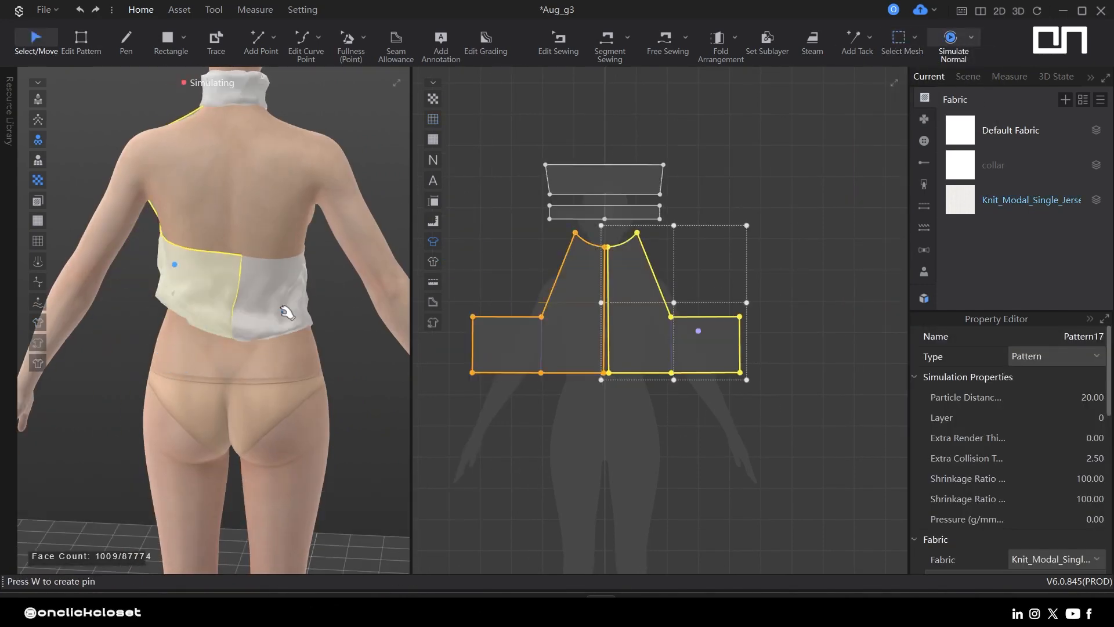
drag(284, 310, 141, 388)
right_drag(141, 387, 308, 421)
drag(246, 284, 180, 256)
right_drag(278, 340, 312, 323)
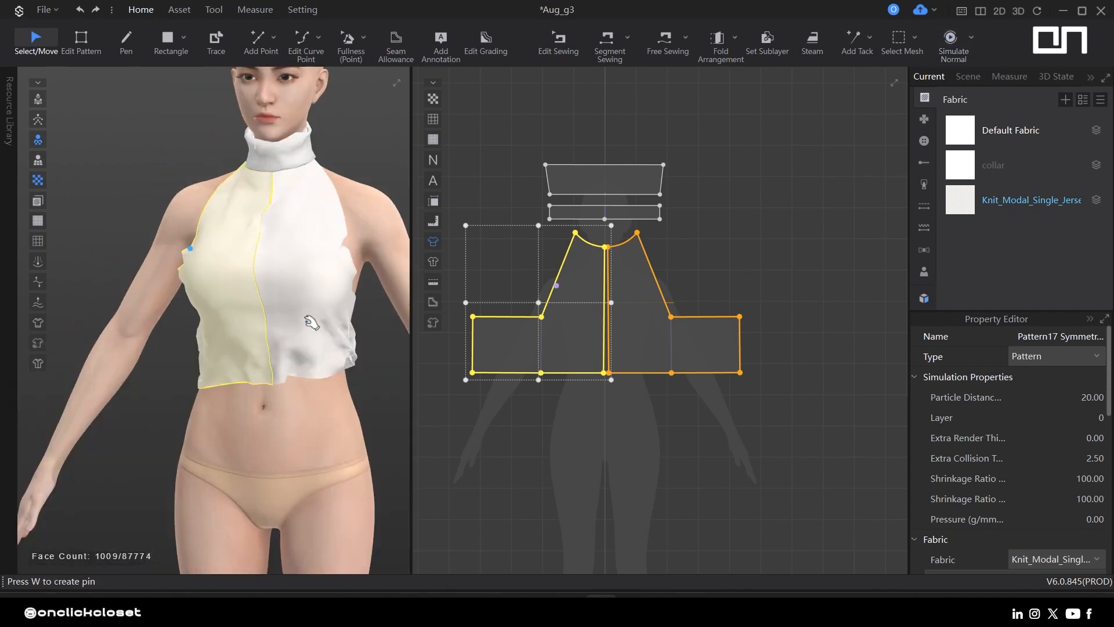
- Simulate again and pull the lower parts of both bodice panels down to smooth the front and hem
key(space)
drag(311, 322, 325, 410)
drag(229, 331, 203, 354)
right_drag(281, 373, 203, 372)
drag(308, 383, 342, 421)
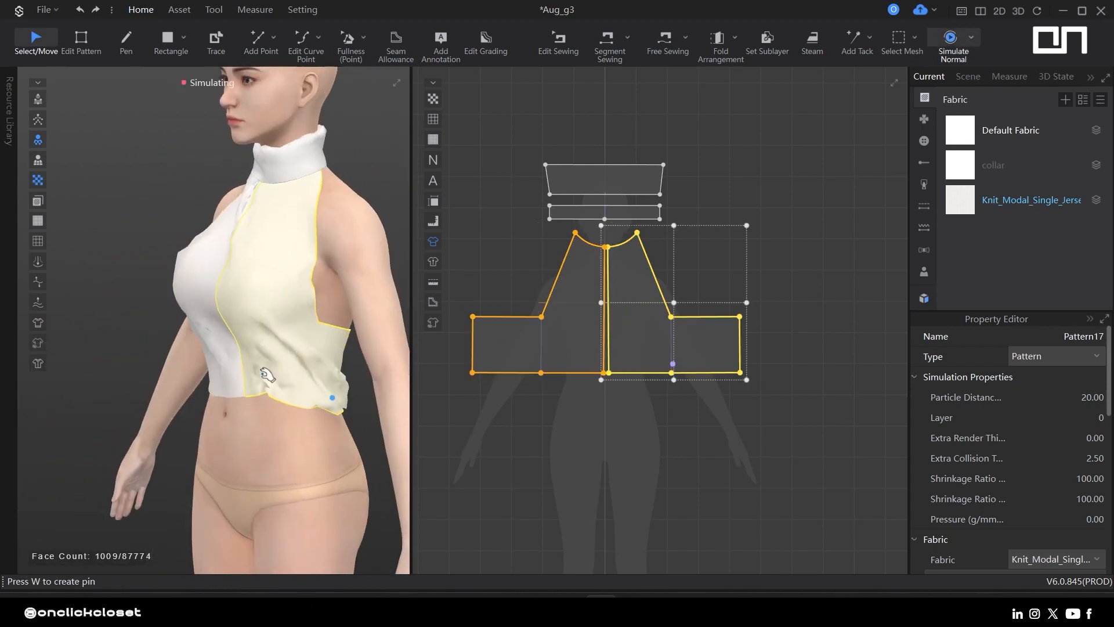
- Pull the bodice fabric down at the side below the underarm and stop the simulation
right_drag(273, 428, 389, 424)
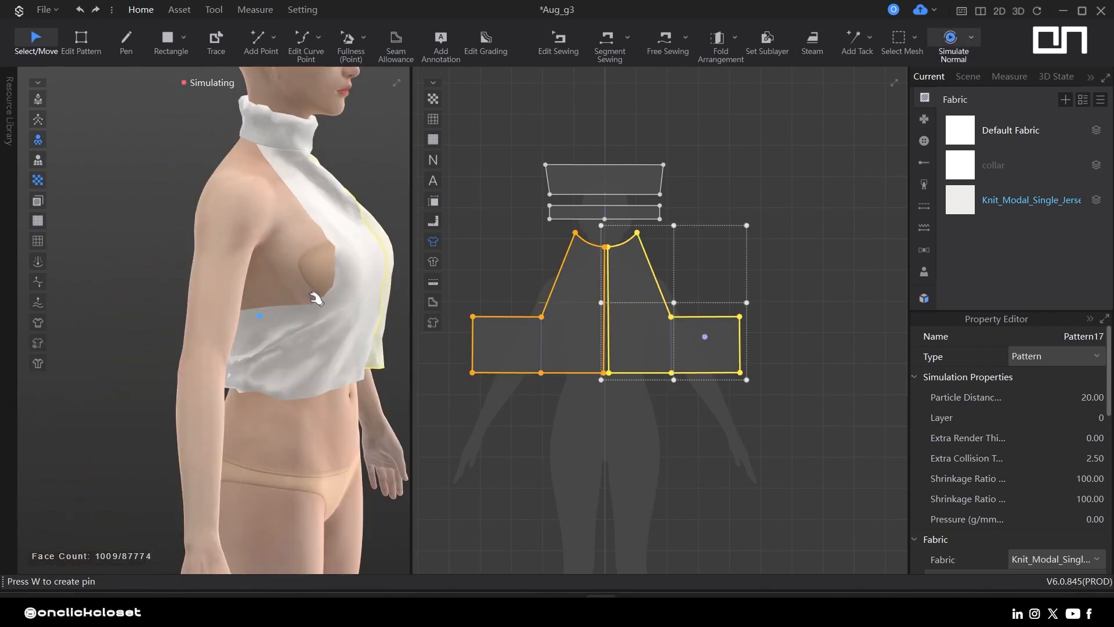
right_drag(313, 296, 286, 279)
drag(243, 285, 244, 302)
right_drag(243, 303, 343, 378)
key(space)
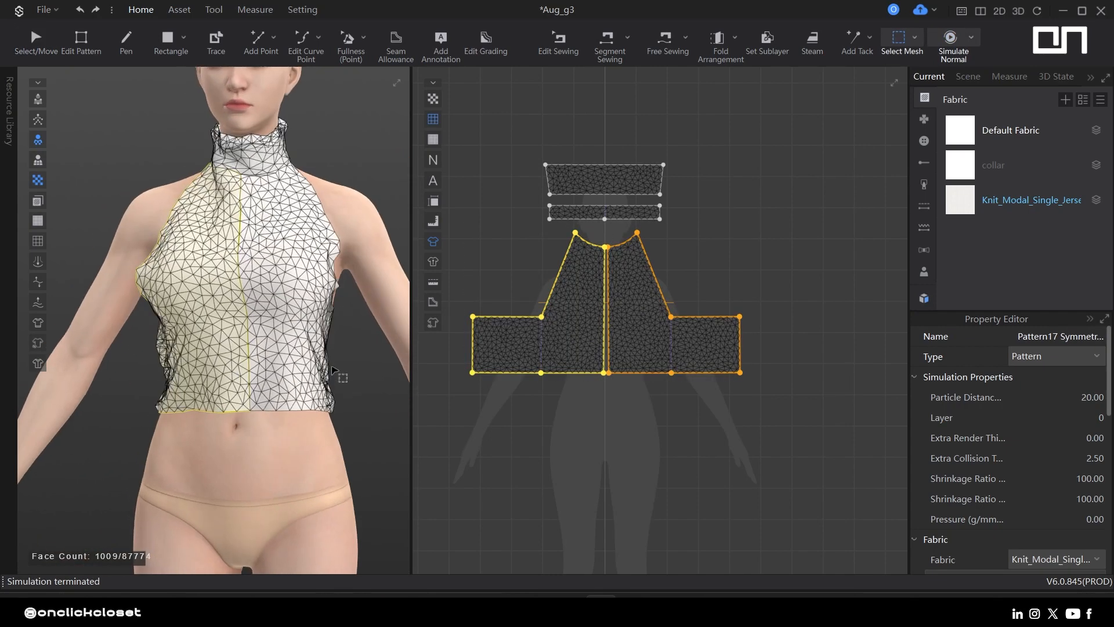
- Resimulate the bodice and pull the front fabric across the chest to even out the drape
key(space)
drag(312, 323, 278, 335)
click(181, 284)
key(space)
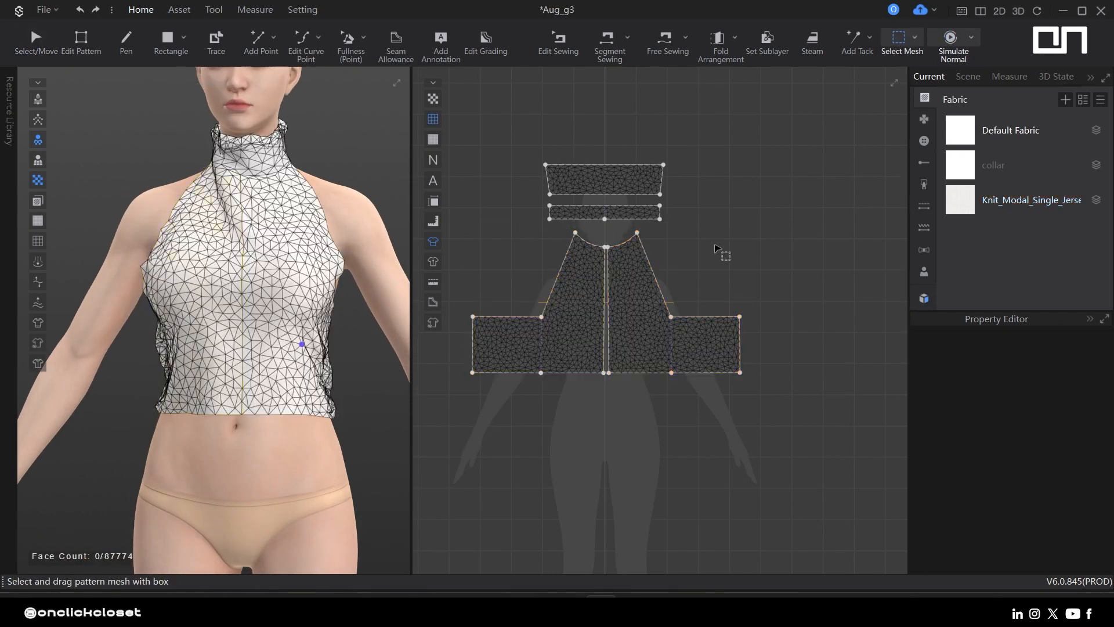
- Adjust the upper centre-front area of the bodice pattern and resimulate the drape
key(z)
scroll(600, 239, up, 4)
drag(601, 243, 620, 256)
scroll(619, 275, up, 5)
click(617, 268)
key(q)
key(space)
drag(183, 237, 183, 240)
click(643, 187)
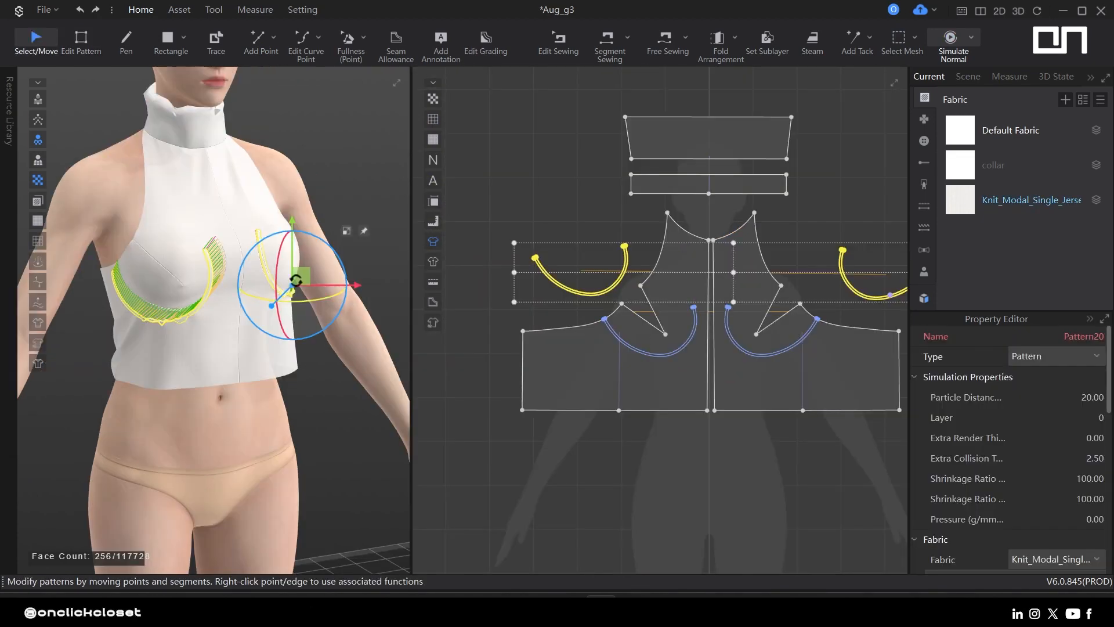
- Simulate the selected curved underbust strips so they settle onto the front bodice
right_click(293, 279)
click(386, 391)
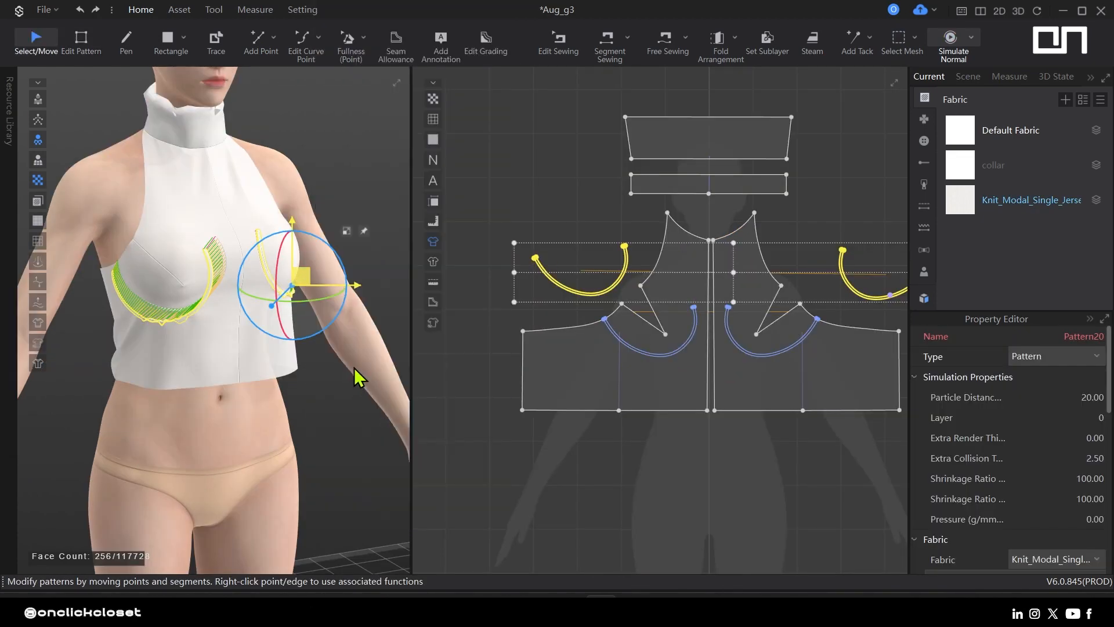
key(space)
scroll(298, 341, up, 2)
key(space)
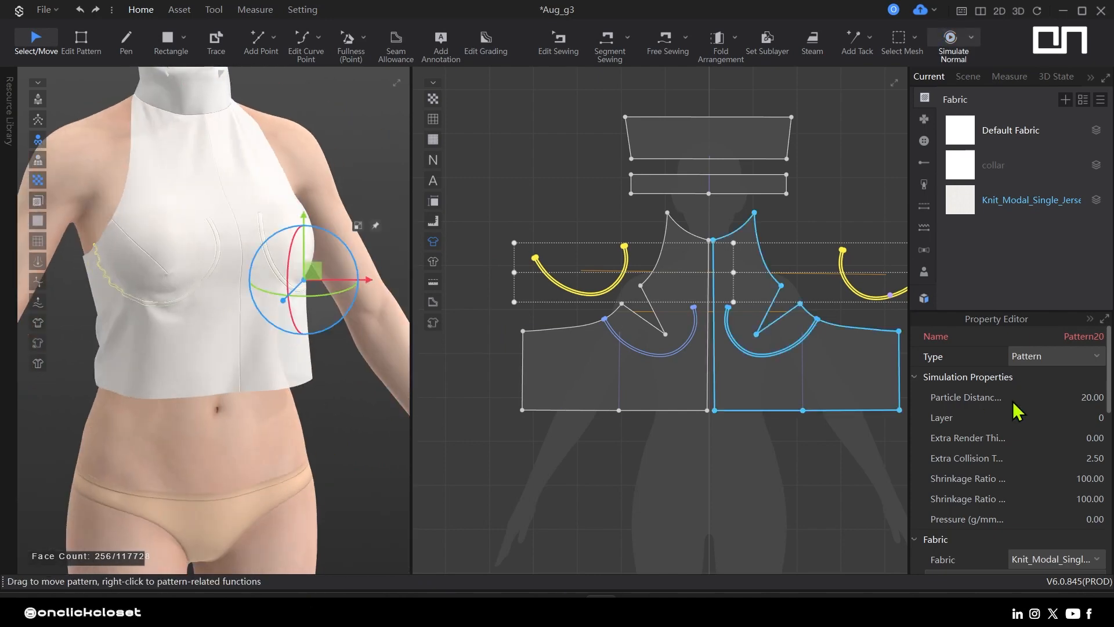
- Deselect the underbust strips and rerun the simulation to examine their fit around the bust
key(space)
click(318, 311)
right_drag(169, 331, 203, 297)
scroll(203, 297, up, 3)
scroll(205, 307, down, 5)
key(space)
key(space)
scroll(208, 330, up, 5)
right_drag(209, 342, 249, 321)
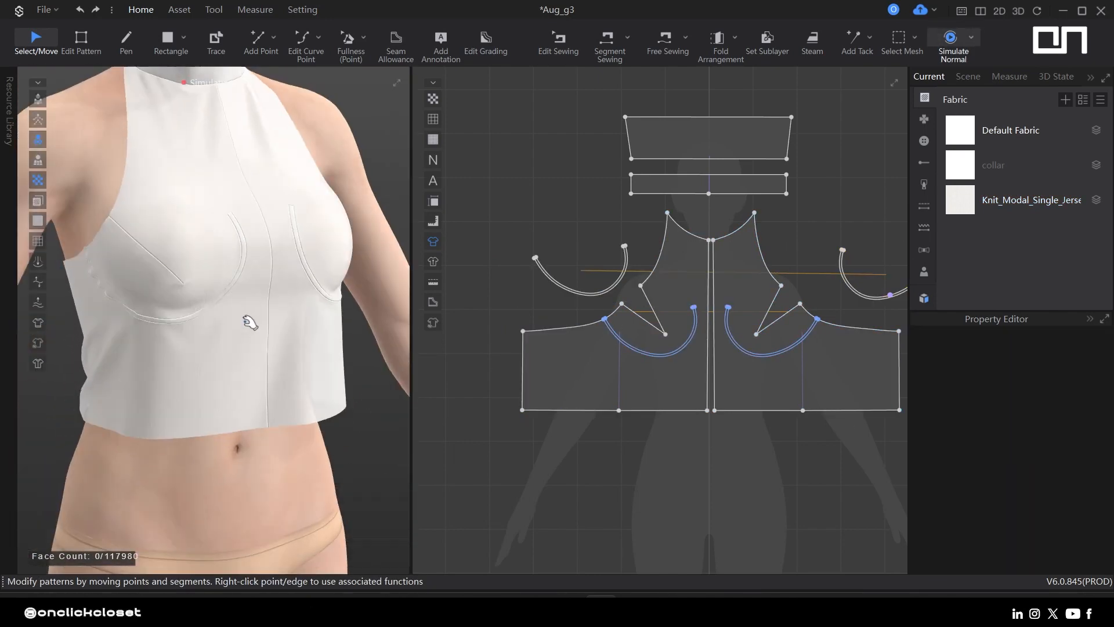
middle_drag(766, 368, 664, 334)
key(z)
scroll(658, 325, up, 2)
click(539, 315)
click(666, 179)
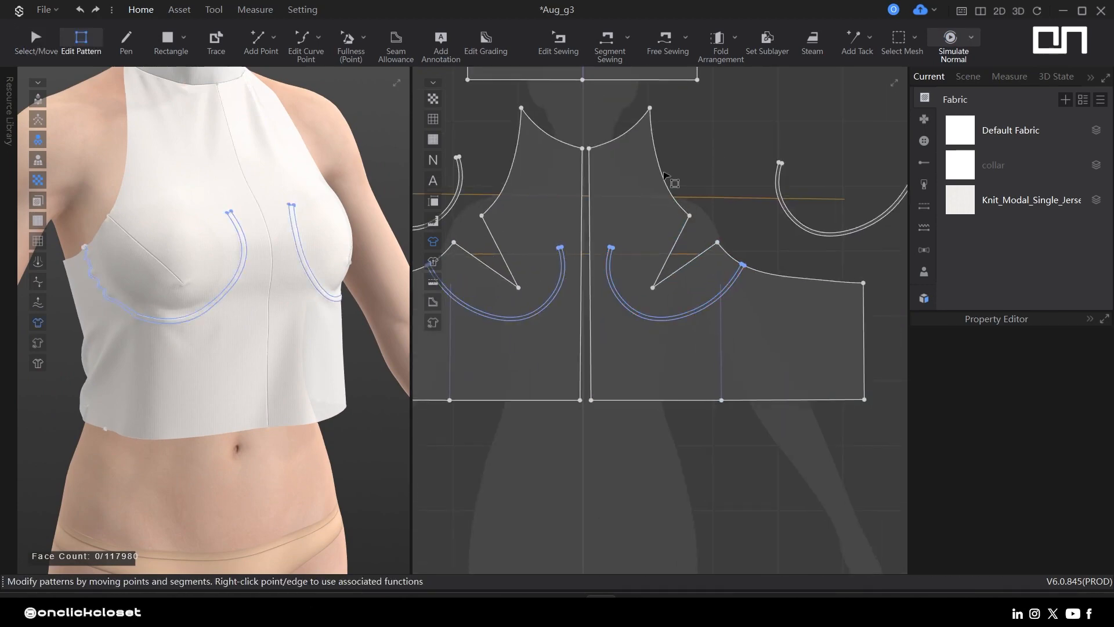
key(a)
click(800, 222)
- Raise the centre-back edge of the left bodice panel by about 0.68 in
right_drag(400, 348, 342, 371)
scroll(614, 379, down, 3)
middle_drag(609, 381, 719, 409)
click(495, 350)
key(z)
scroll(531, 358, up, 2)
click(529, 358)
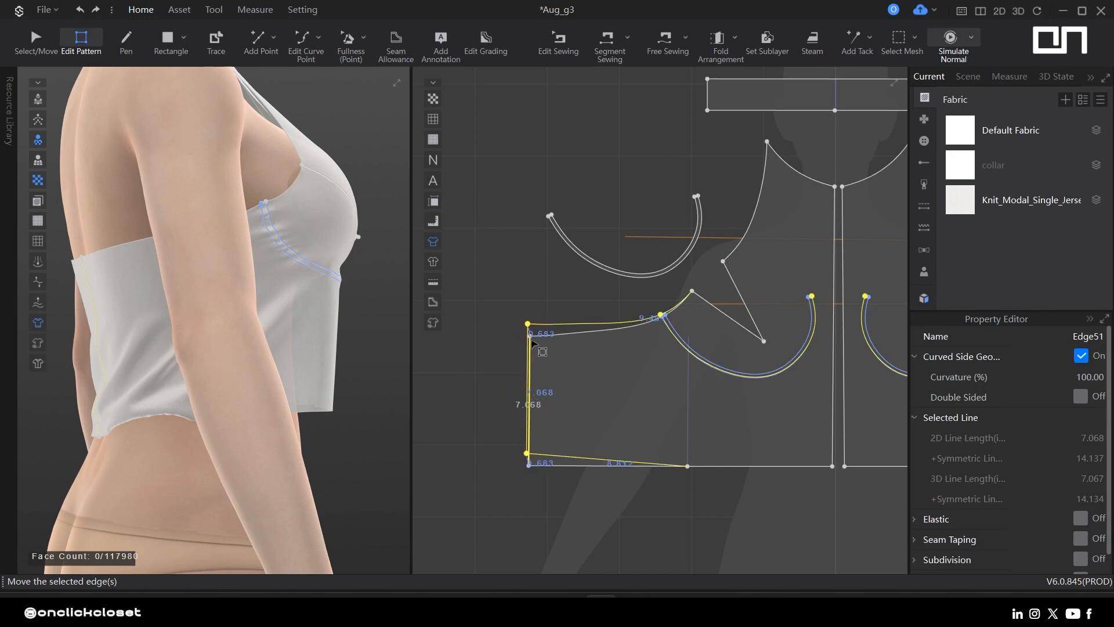
click(592, 363)
- Extend or trim the outer end of the curved underbust internal line to the pattern outline
scroll(662, 316, up, 5)
right_click(677, 289)
mouse_move(755, 356)
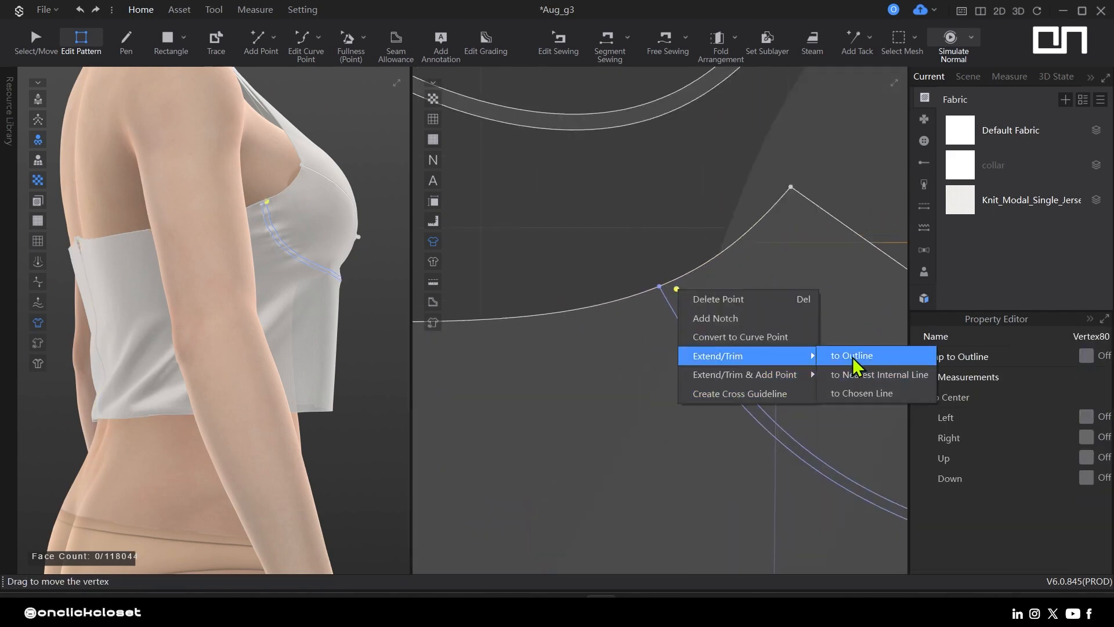
click(852, 356)
- Simulate the garment and pull the back panel at its centre-back edge to settle the raised shape
click(82, 256)
click(102, 384)
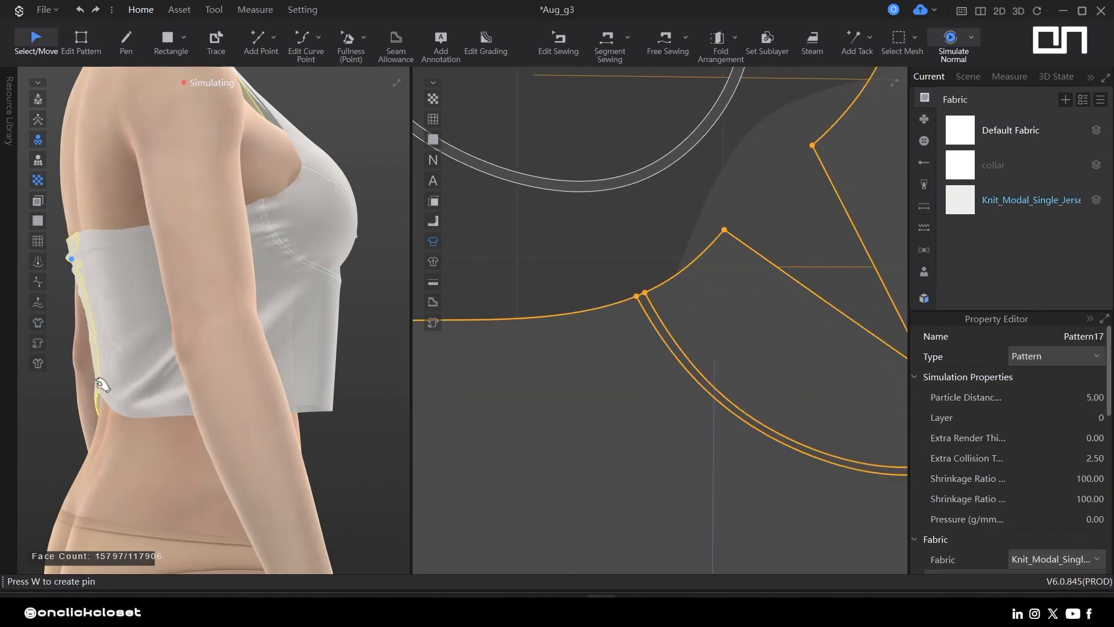
right_drag(116, 409, 192, 360)
scroll(215, 321, down, 5)
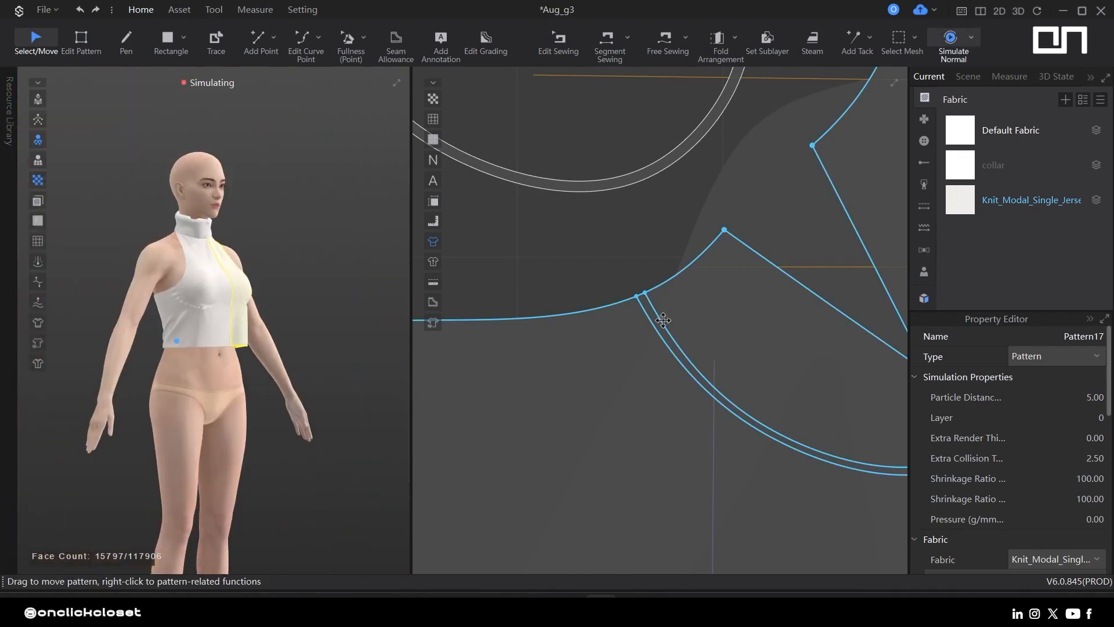
- Add points on the front hem of the left bodice panel for an underbust dart
scroll(661, 318, down, 5)
key(x)
scroll(578, 409, up, 1)
click(536, 406)
key(ctrl+z)
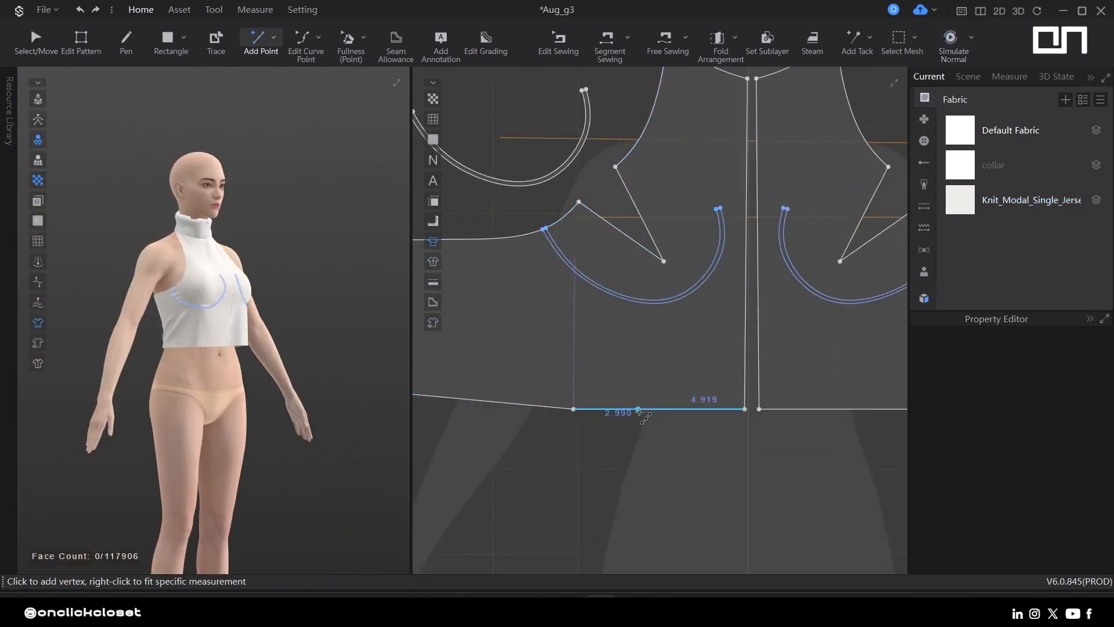
click(638, 410)
- Move the middle hem point up to just below the bust dart tip to form a vertical dart
key(z)
scroll(671, 420, up, 1)
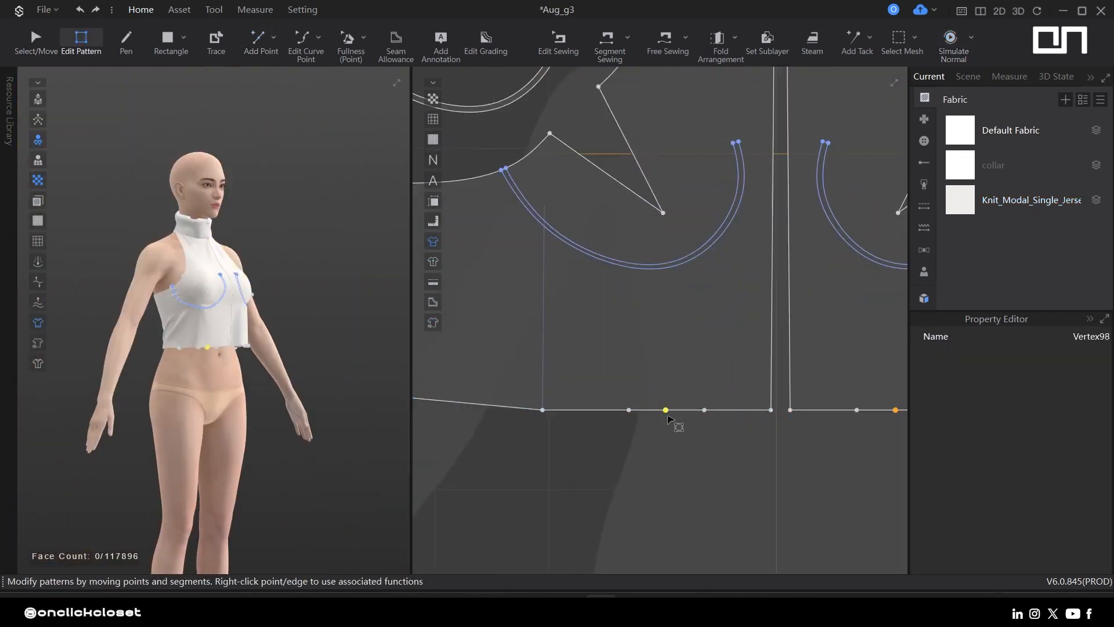
scroll(242, 370, up, 5)
scroll(510, 360, up, 1)
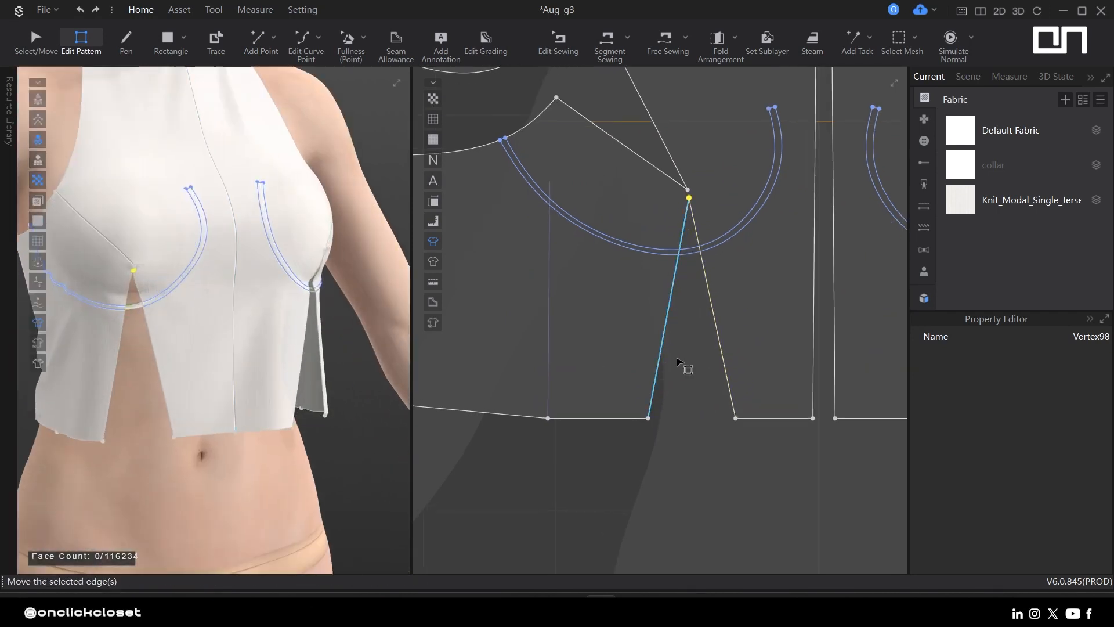
- Sew the two legs of the vertical underbust dart together and simulate the garment to close it
click(681, 363)
key(n)
click(724, 366)
click(668, 356)
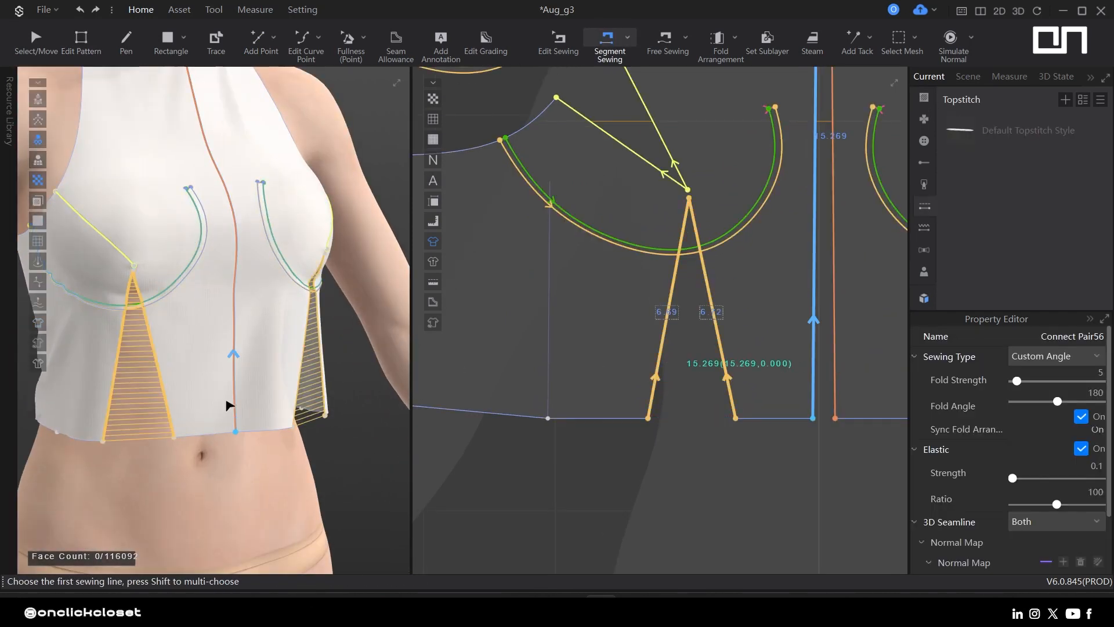
key(space)
key(space)
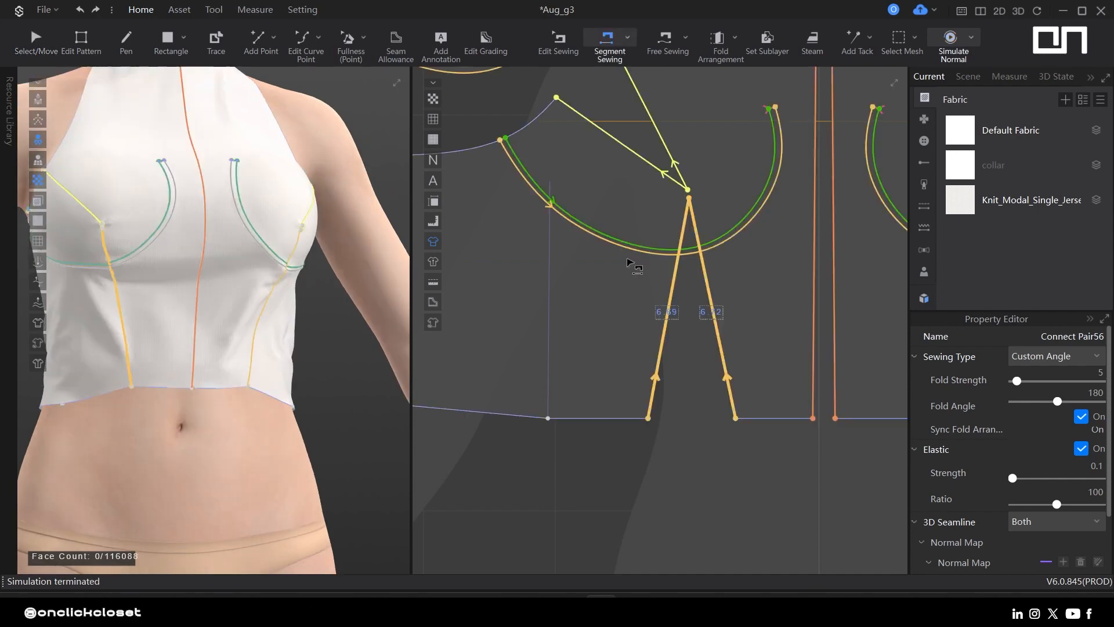
- Delete the separate curved underbust strip patterns on both sides of the bodice patterns
key(a)
click(691, 252)
click(691, 248)
middle_drag(472, 269, 427, 326)
scroll(704, 305, down, 3)
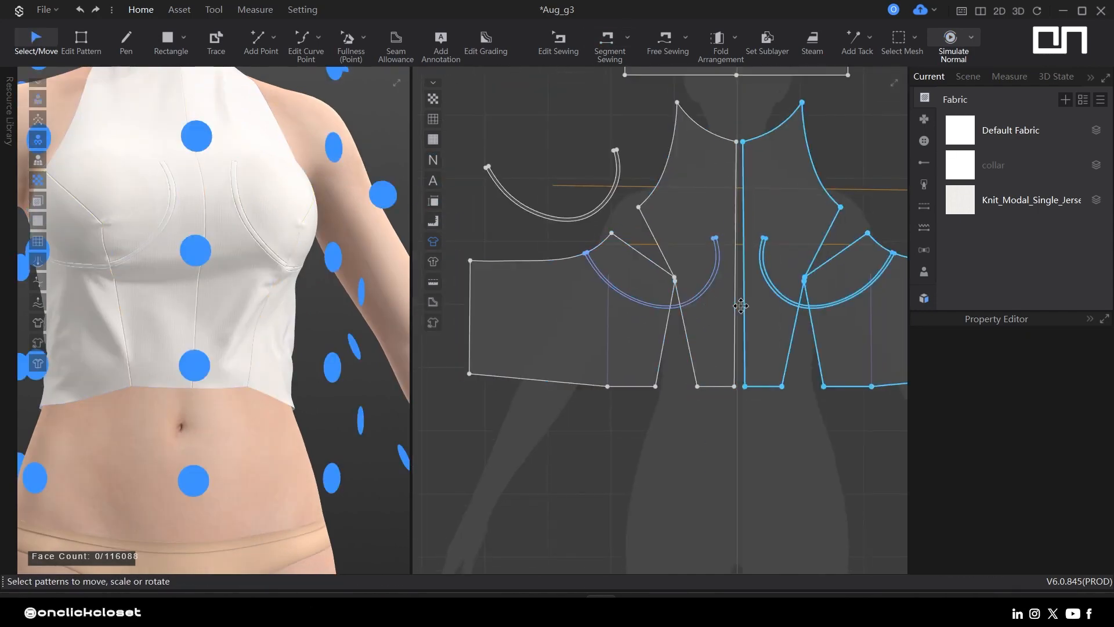
middle_drag(741, 306, 679, 319)
click(535, 221)
key(Delete)
click(883, 219)
key(Delete)
right_drag(218, 326, 238, 342)
scroll(609, 296, up, 3)
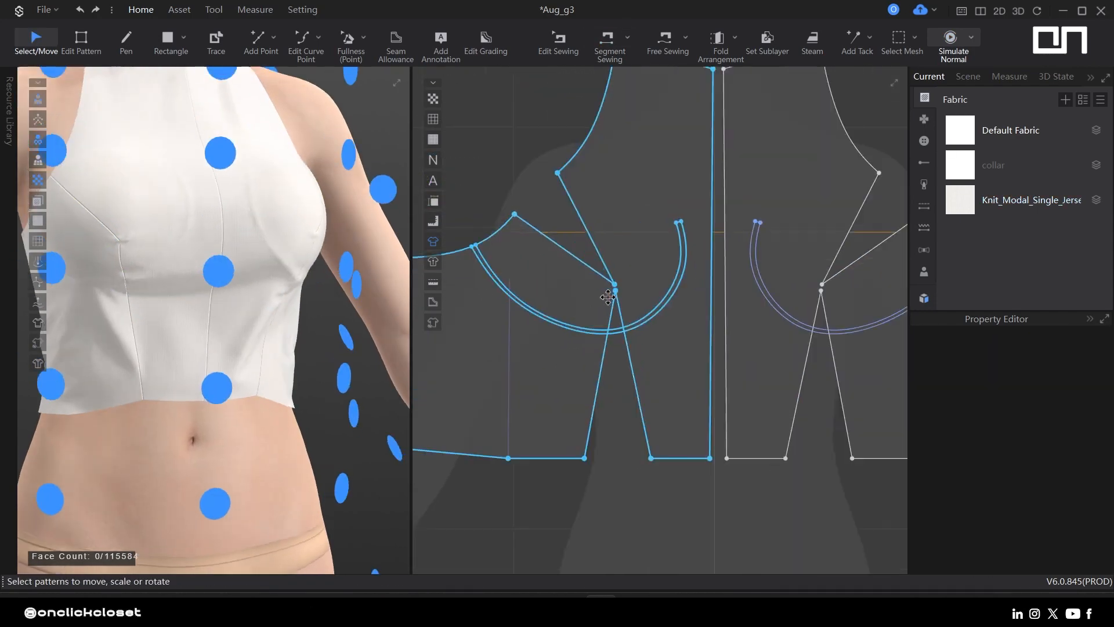
- Move the side bust dart's tip up toward the armhole, away from the vertical dart, and simulate while pulling the panel smooth
key(z)
scroll(608, 297, up, 3)
click(620, 311)
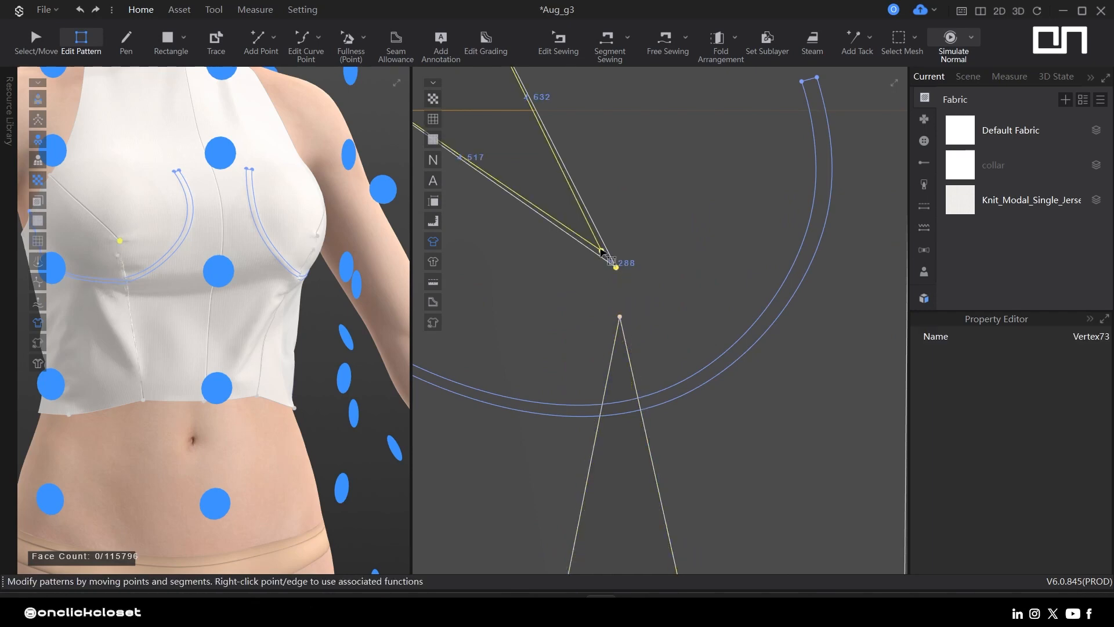
drag(602, 252, 602, 250)
middle_drag(155, 273, 187, 309)
key(space)
drag(139, 281, 99, 424)
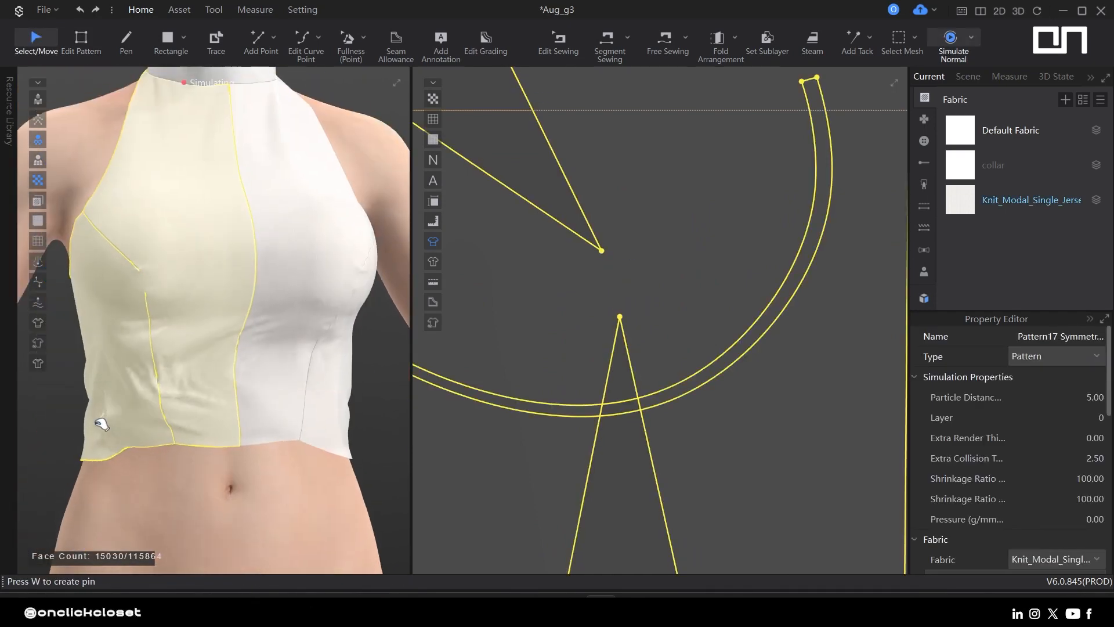
key(space)
- Move both hem points of the left vertical dart toward the side seam and slightly lower
key(z)
scroll(615, 362, down, 4)
middle_drag(616, 363, 587, 224)
click(588, 447)
click(547, 419)
click(622, 427)
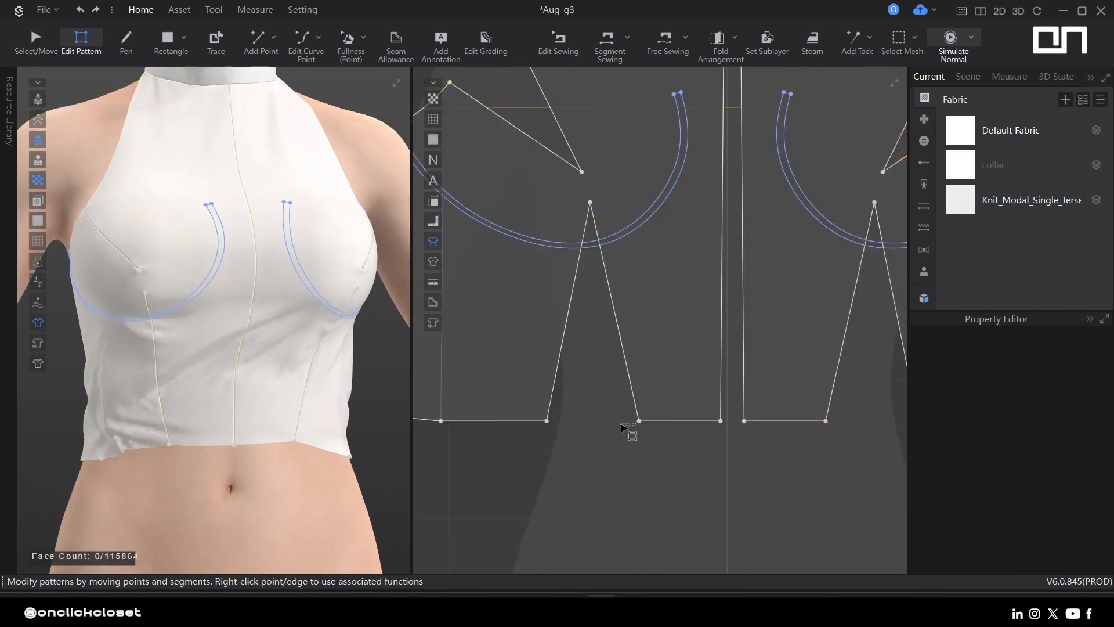
drag(675, 467, 516, 382)
drag(639, 421, 622, 429)
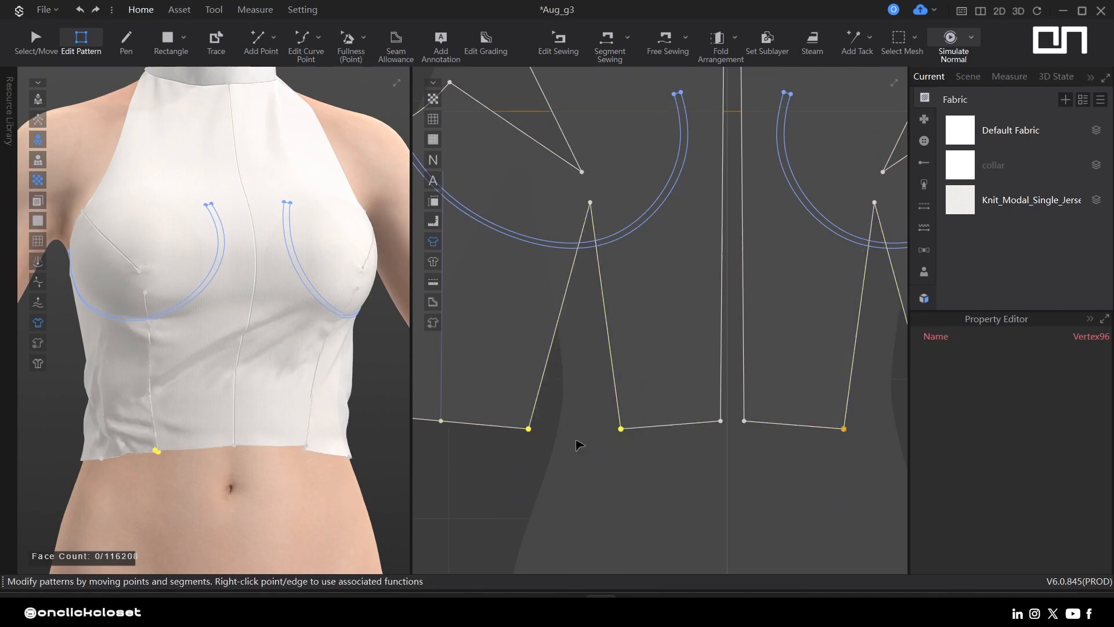
- Simulate the garment and nudge the vertical dart's hem points about 0.227 further toward the side seam
key(q)
key(space)
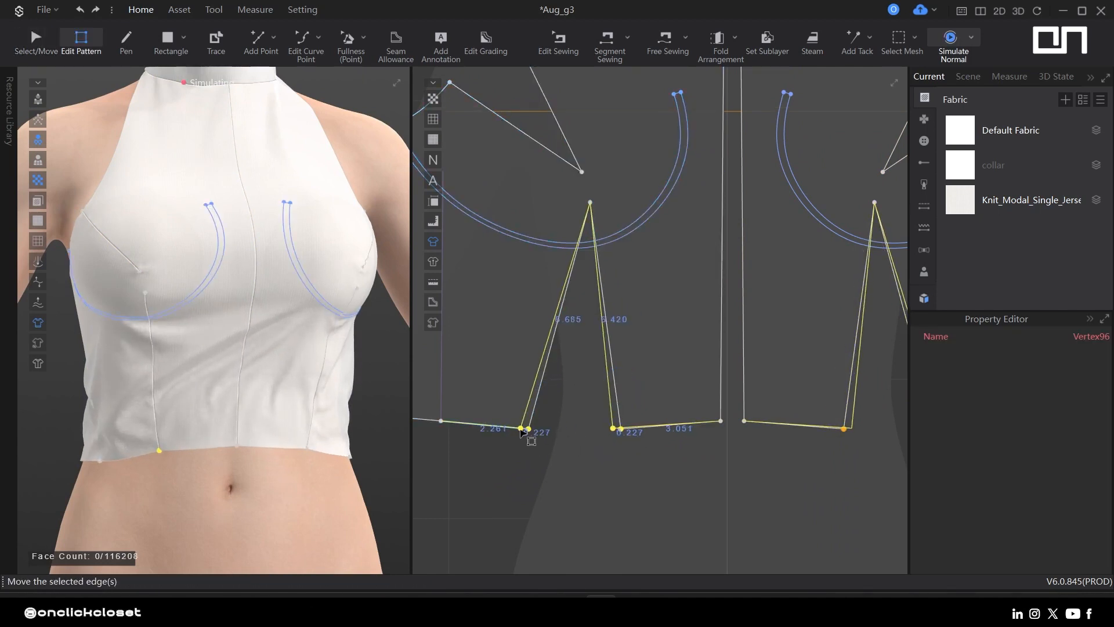
drag(521, 430, 521, 430)
key(q)
right_drag(218, 435, 232, 447)
right_drag(354, 395, 348, 361)
- Add points where the two curved underbust internal lines intersect the vertical dart
key(z)
scroll(583, 239, up, 2)
double_click(586, 247)
right_click(585, 249)
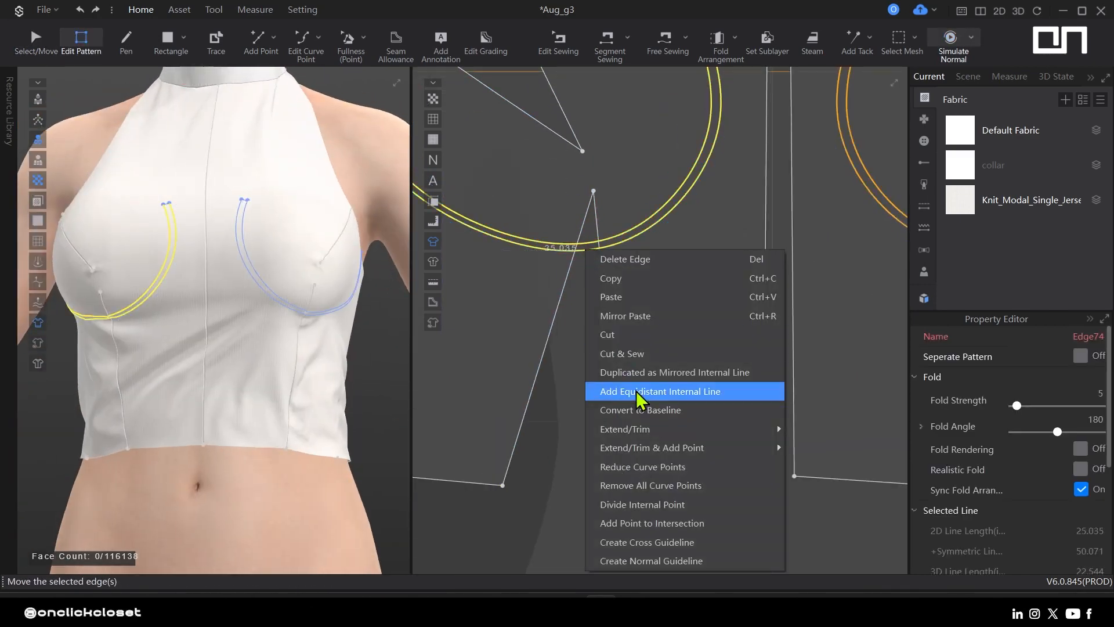
click(695, 522)
- Delete the short segments of both curved underbust lines that lie inside the dart opening
scroll(598, 246, up, 1)
click(599, 245)
right_click(599, 247)
click(636, 315)
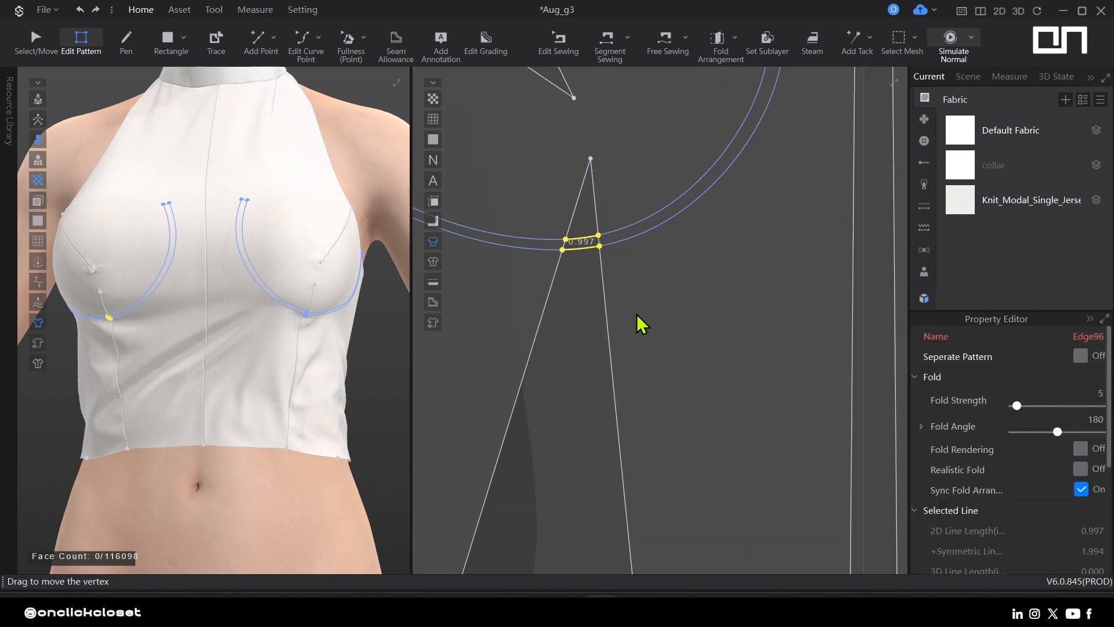
click(586, 240)
key(Delete)
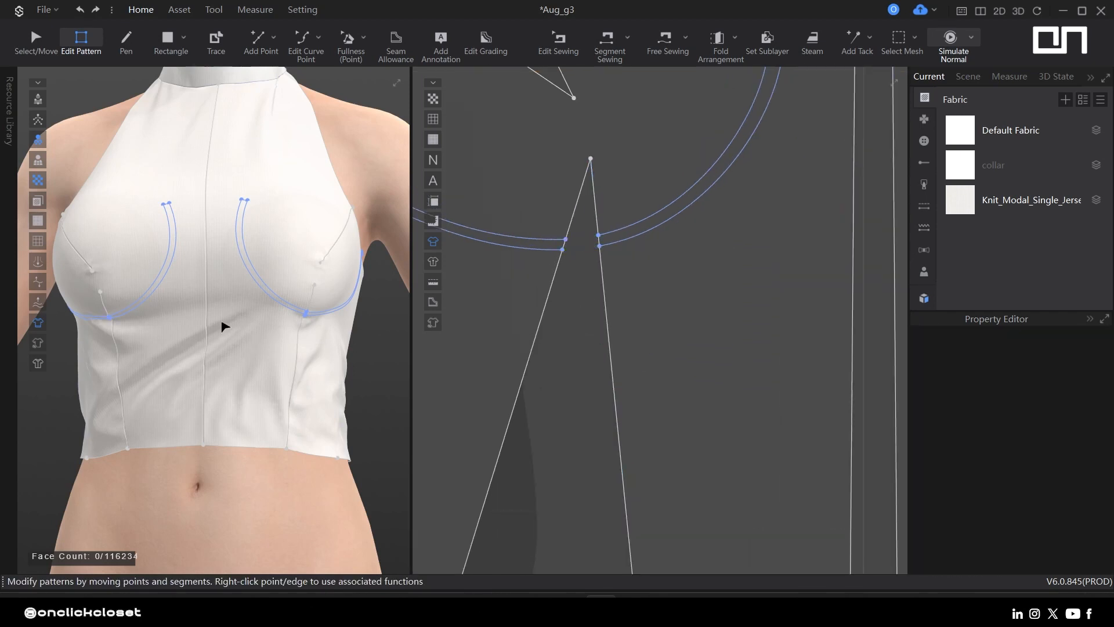
- Simulate the garment and pull the front panels near the hem to settle the folds
key(space)
right_drag(222, 318, 249, 329)
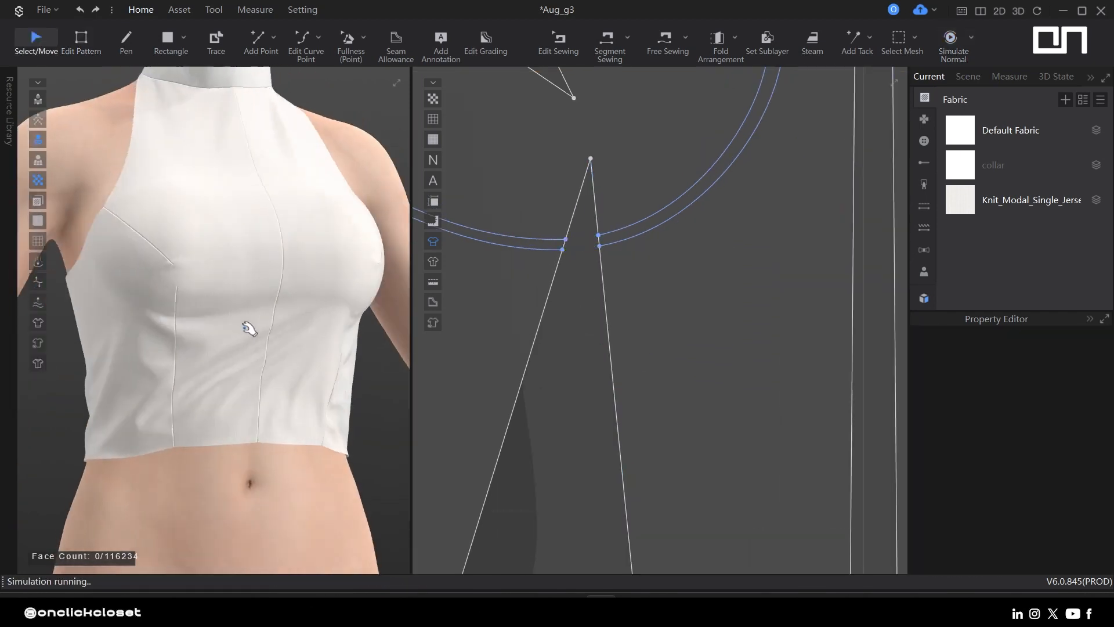
drag(240, 436, 261, 449)
click(281, 448)
click(221, 383)
right_drag(221, 383, 230, 360)
key(z)
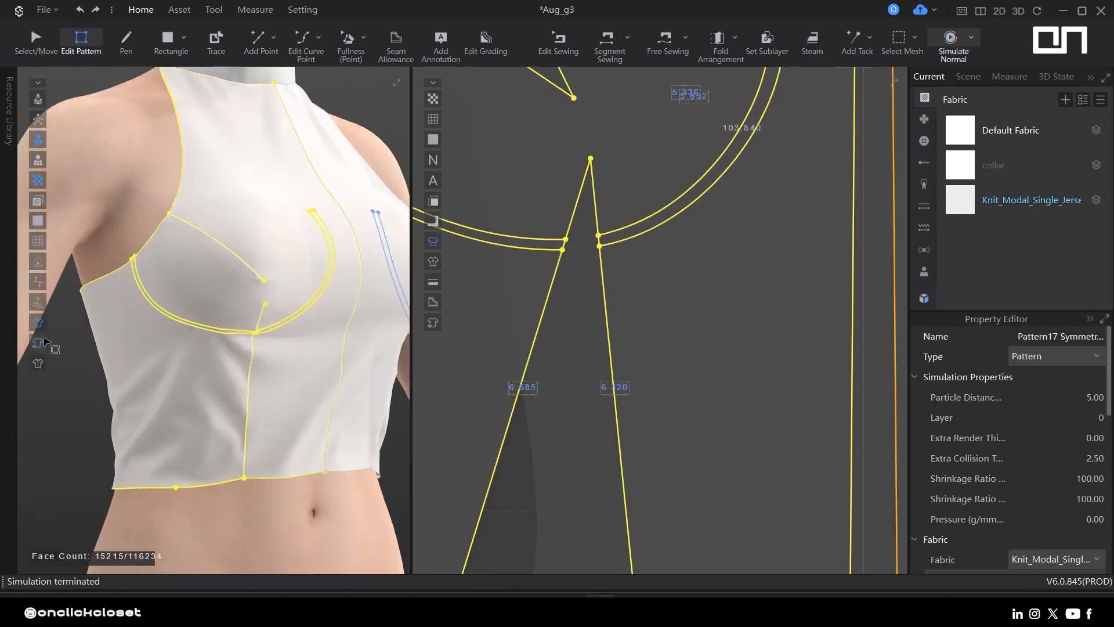
- Switch the garment on the avatar to a translucent display
right_drag(107, 401, 132, 399)
key(a)
click(37, 203)
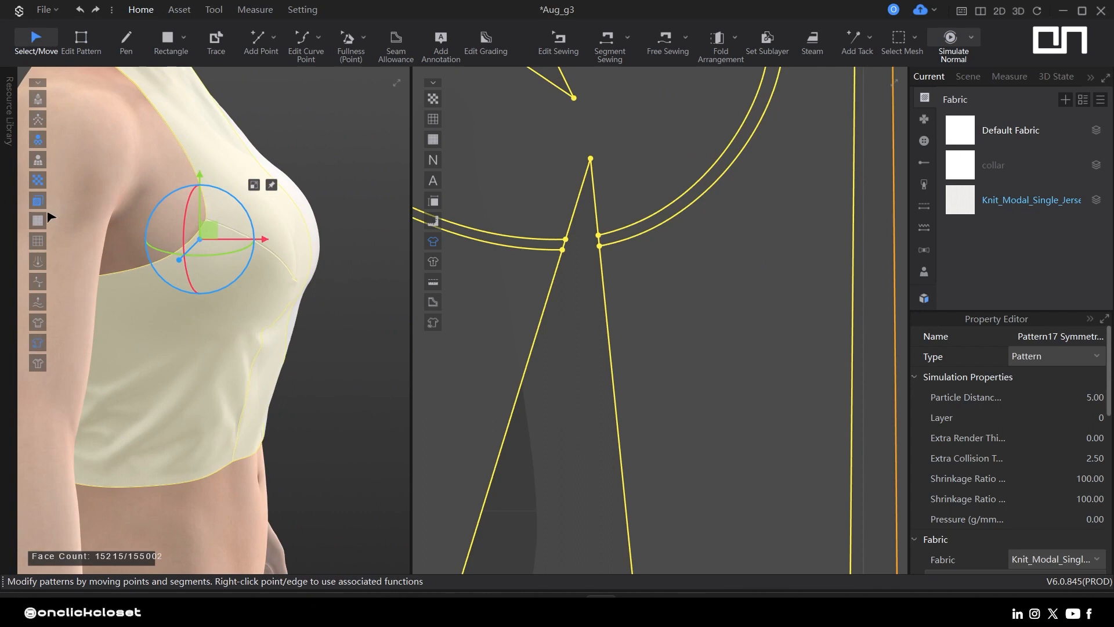
click(42, 222)
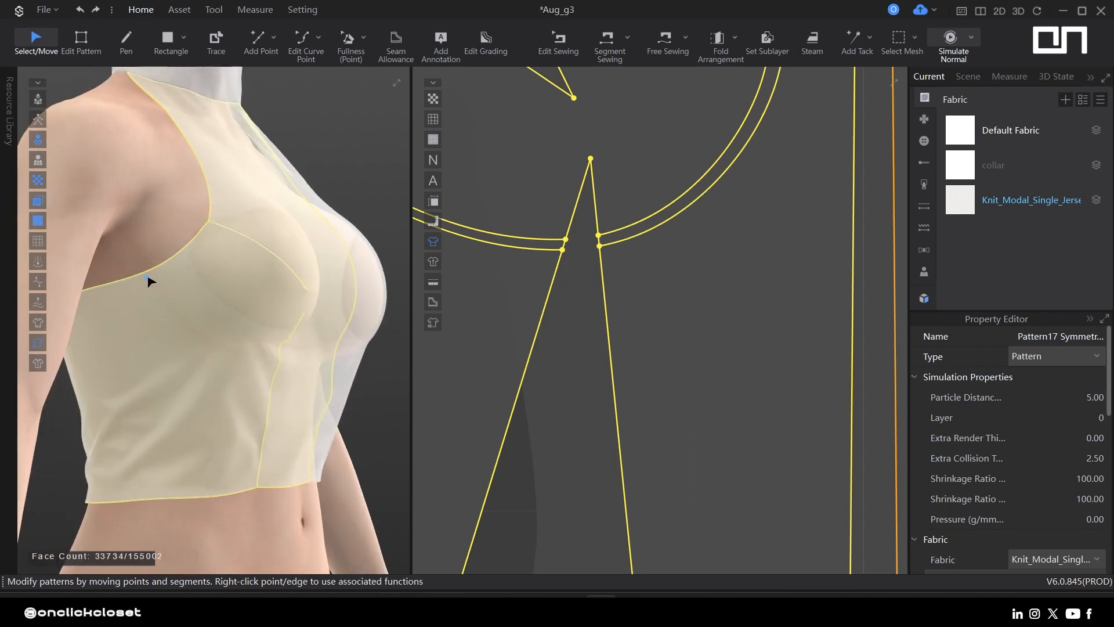
- Slide the outer ends of the two curved underbust lines along the armhole toward the side bust dart
click(147, 278)
scroll(668, 302, down, 4)
scroll(543, 184, up, 3)
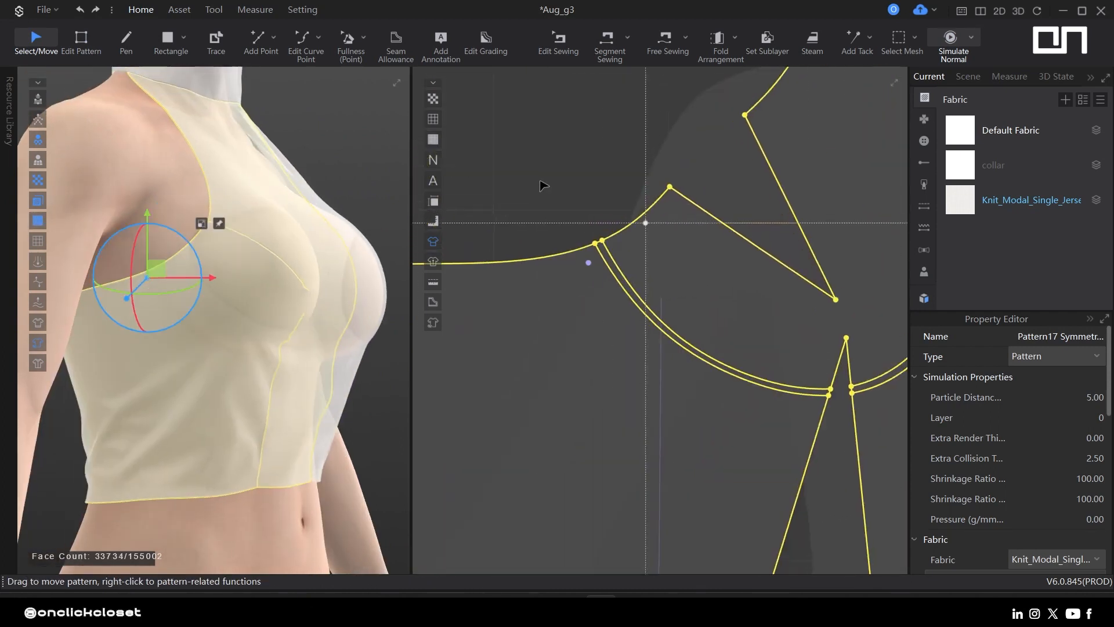
key(z)
scroll(584, 223, up, 3)
drag(572, 222, 588, 268)
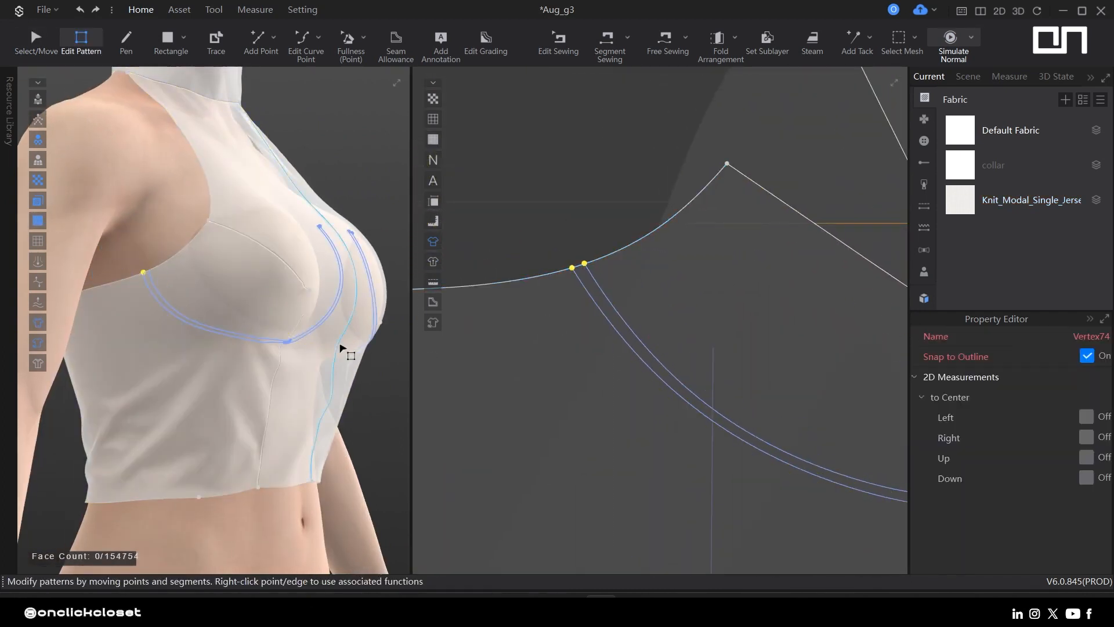
right_drag(340, 348, 321, 363)
drag(615, 253, 662, 226)
- Move the outer curved lines' end points up along the vertical dart leg to match the opposite ends
scroll(522, 287, down, 3)
scroll(197, 378, up, 5)
scroll(216, 383, down, 4)
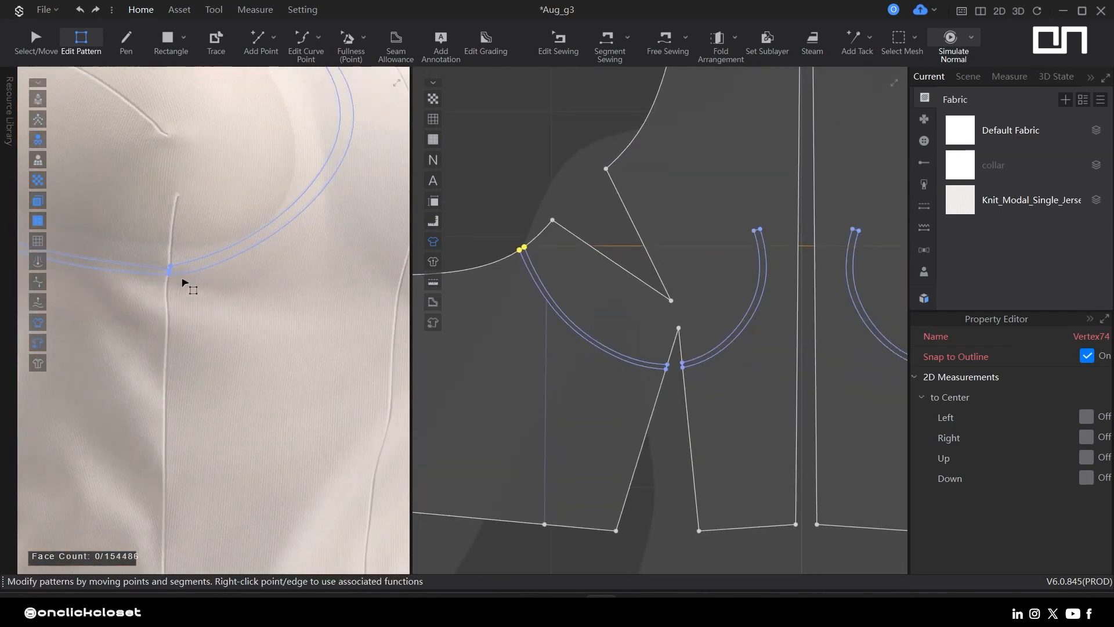
scroll(181, 281, up, 2)
scroll(667, 359, up, 4)
scroll(640, 361, up, 1)
drag(643, 362, 687, 427)
scroll(684, 428, up, 2)
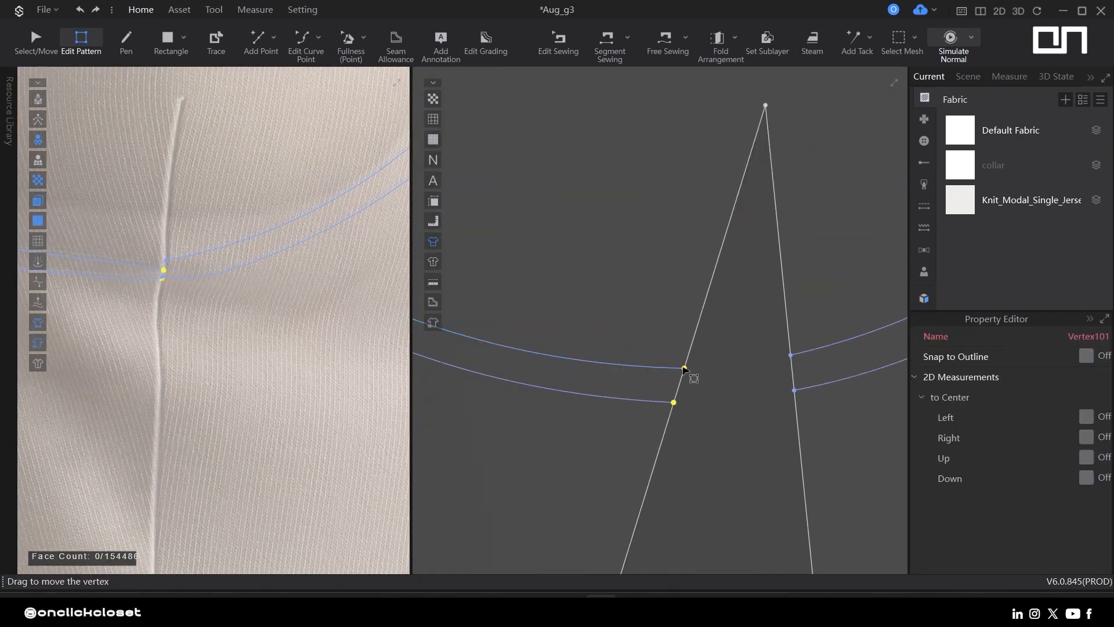
drag(688, 355, 689, 355)
click(682, 419)
scroll(658, 397, up, 4)
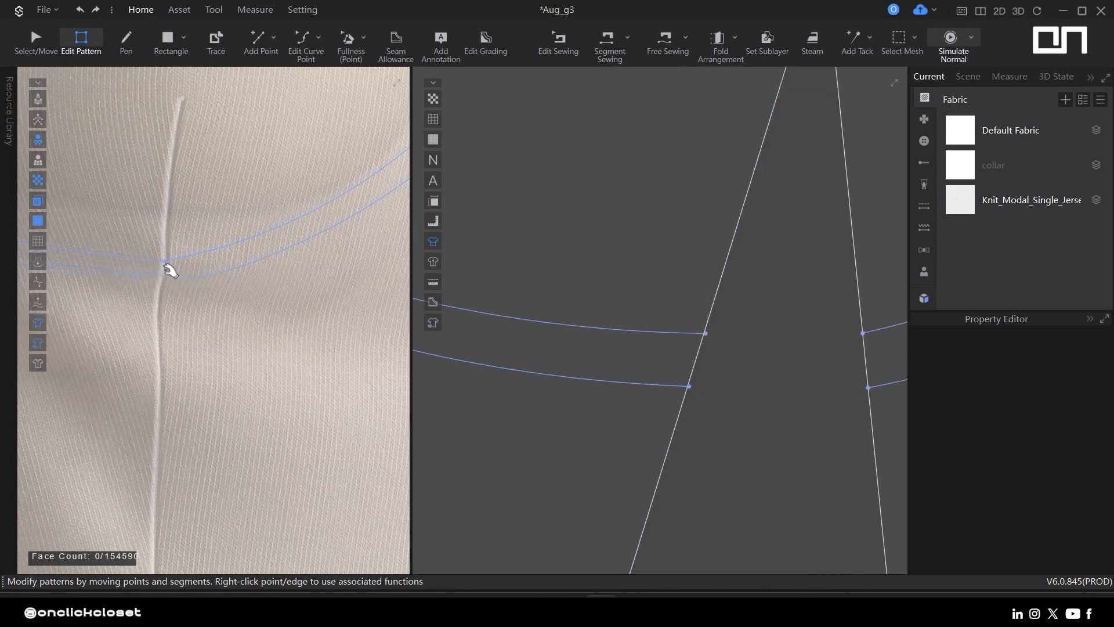
- Extend or trim the curved underbust lines on both sides of the dart to the pattern outline
click(691, 335)
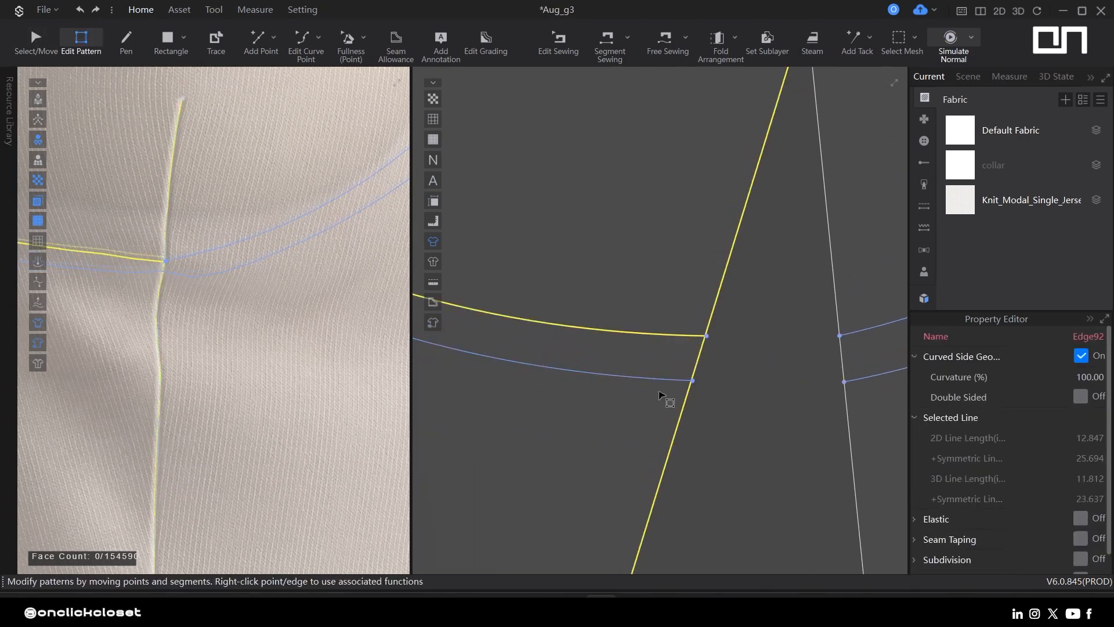
shift+click(661, 378)
shift+click(866, 333)
right_click(866, 334)
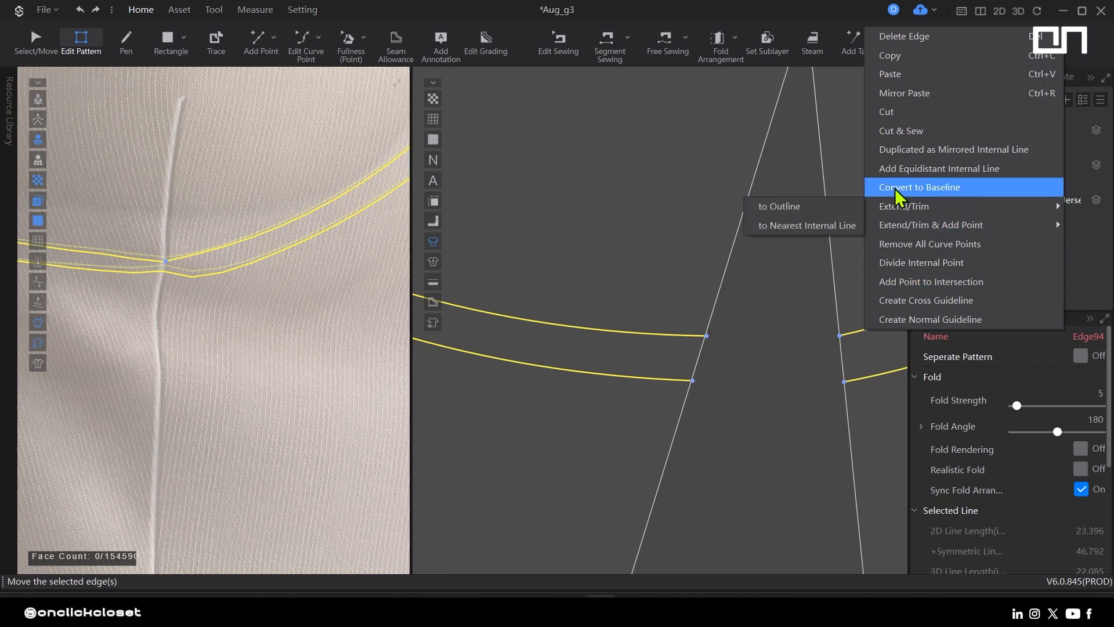
click(849, 209)
click(771, 323)
- Shift the lower curve points of the centre-side underbust lines slightly outward and delete the surplus curve points above them
scroll(214, 323, down, 5)
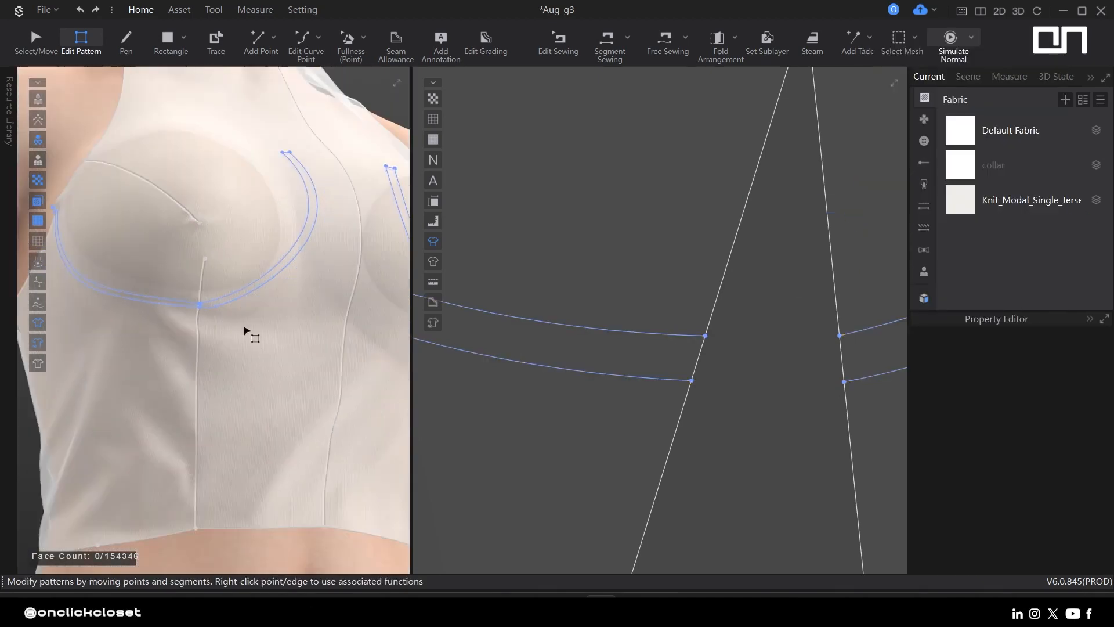
scroll(730, 302, down, 5)
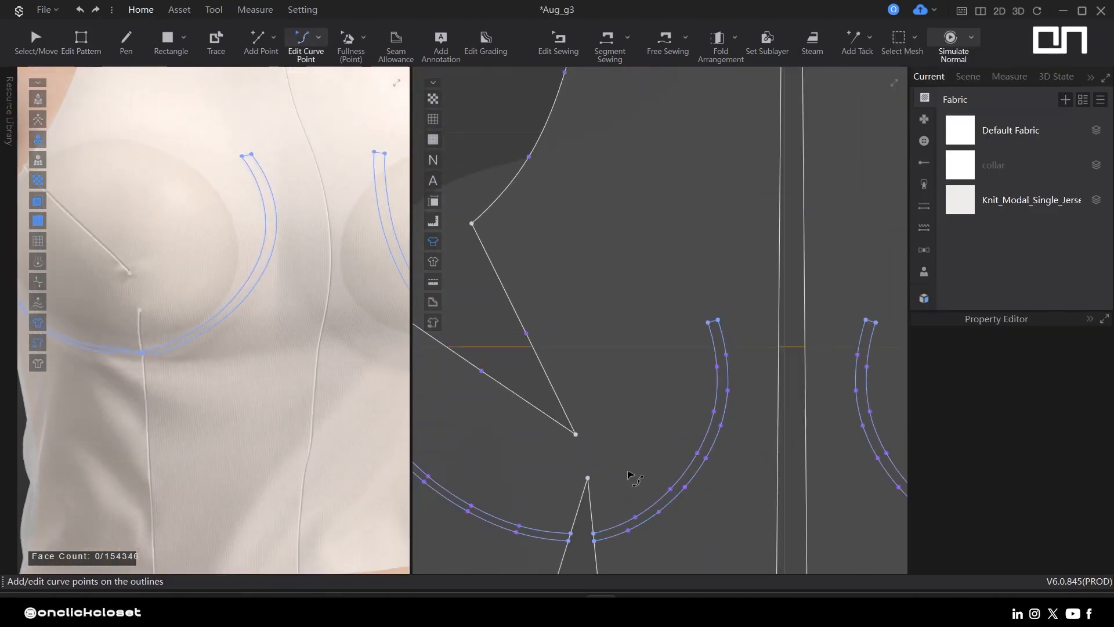
drag(732, 562, 733, 563)
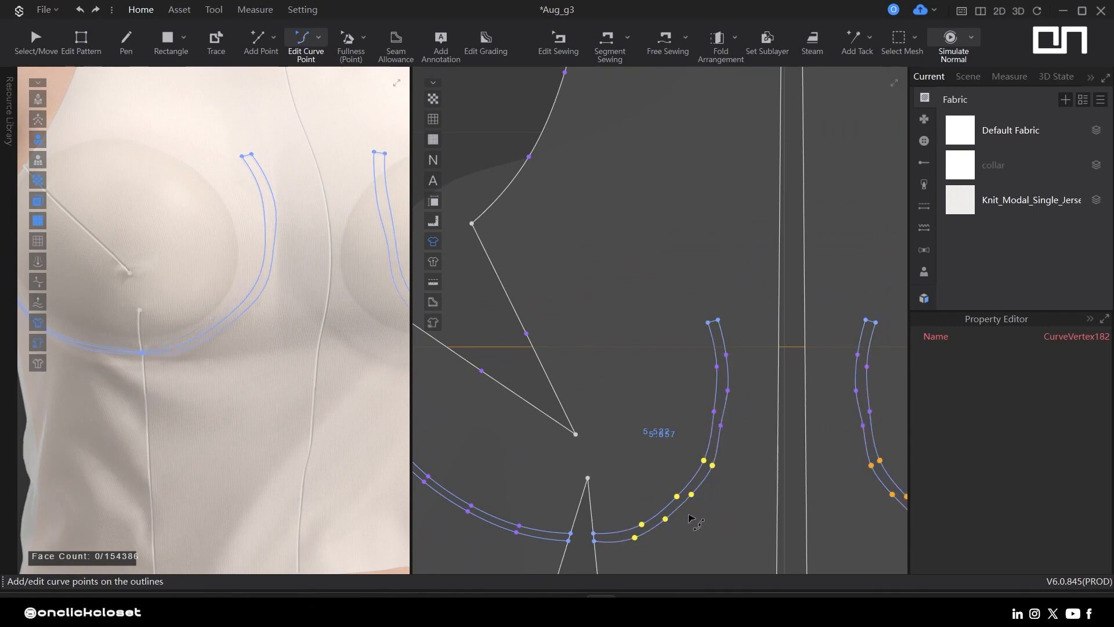
drag(700, 402, 745, 442)
key(Delete)
drag(709, 382, 733, 399)
key(Delete)
- Delete the middle curve points on the lower bend of the centre-side underbust lines
scroll(721, 511, up, 5)
middle_drag(652, 432, 720, 326)
drag(624, 308, 779, 469)
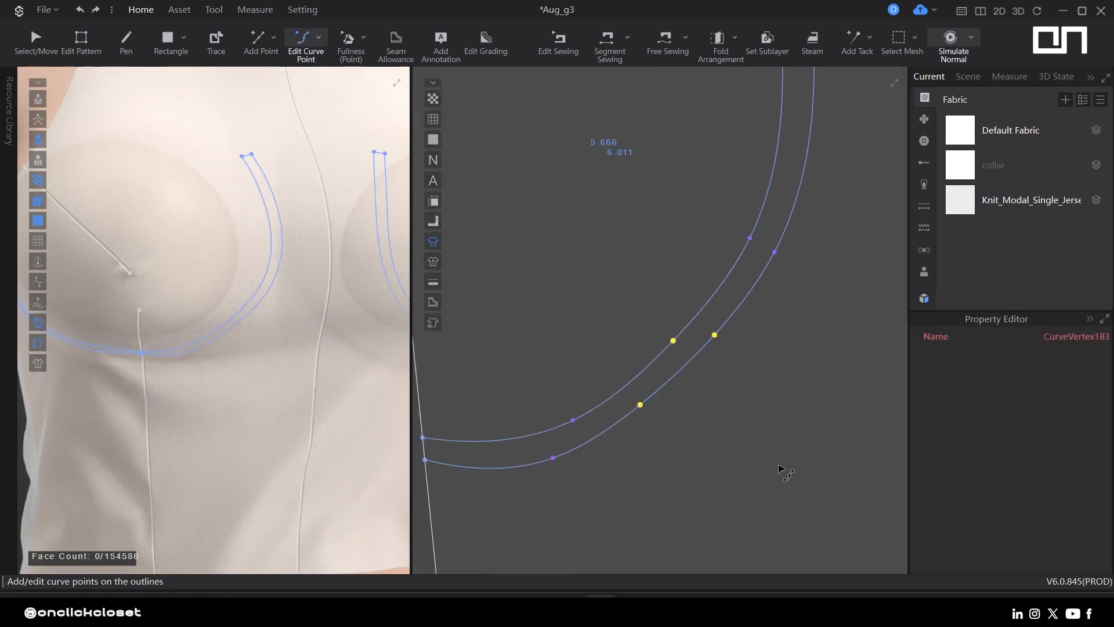
key(Delete)
scroll(360, 380, down, 2)
- Move the ends of the curved underbust lines lower along both legs of the vertical dart
right_drag(334, 378, 378, 383)
middle_drag(423, 380, 597, 263)
scroll(597, 264, down, 2)
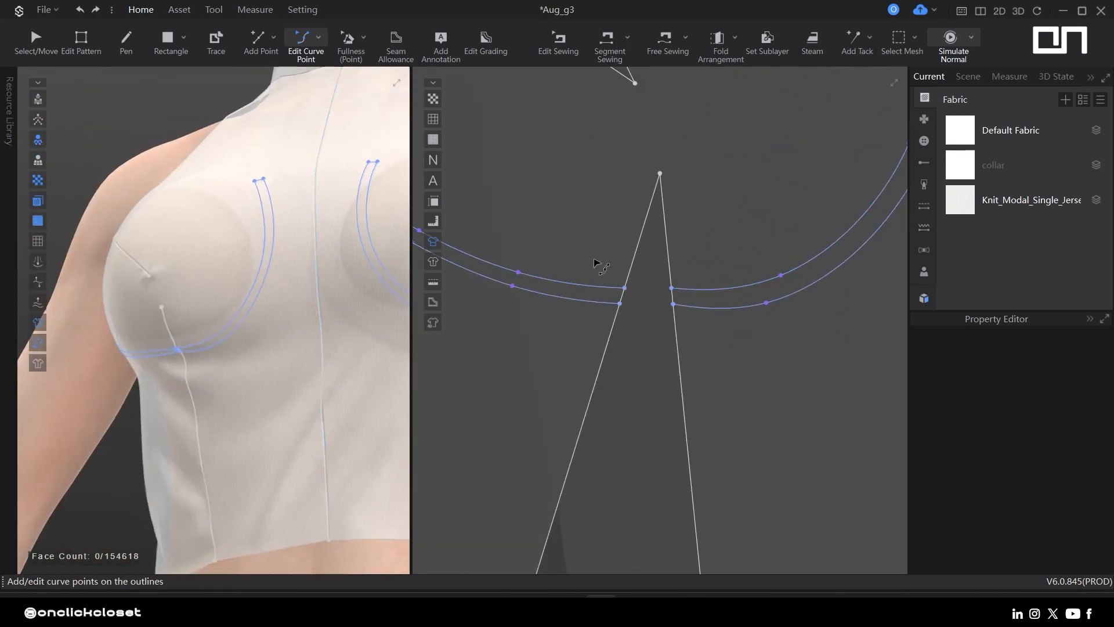
drag(598, 263, 681, 388)
drag(624, 414, 648, 339)
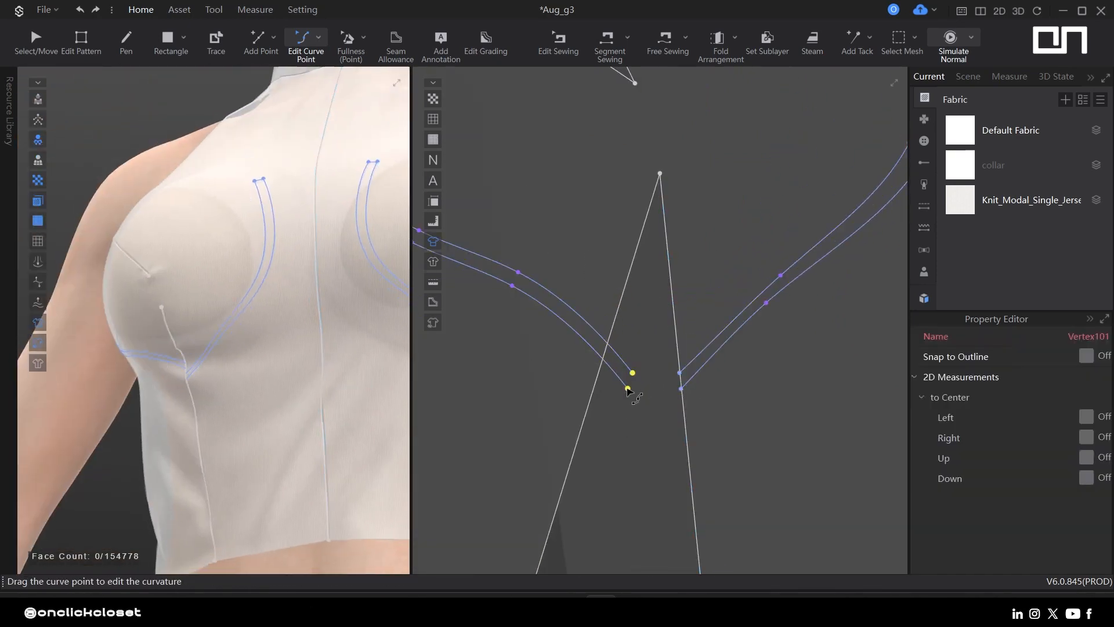
drag(608, 377, 608, 377)
- Pull the curve points of the armhole-side underbust lines down toward the repositioned dart ends
middle_drag(539, 253, 629, 264)
drag(629, 264, 564, 350)
middle_drag(567, 292, 691, 333)
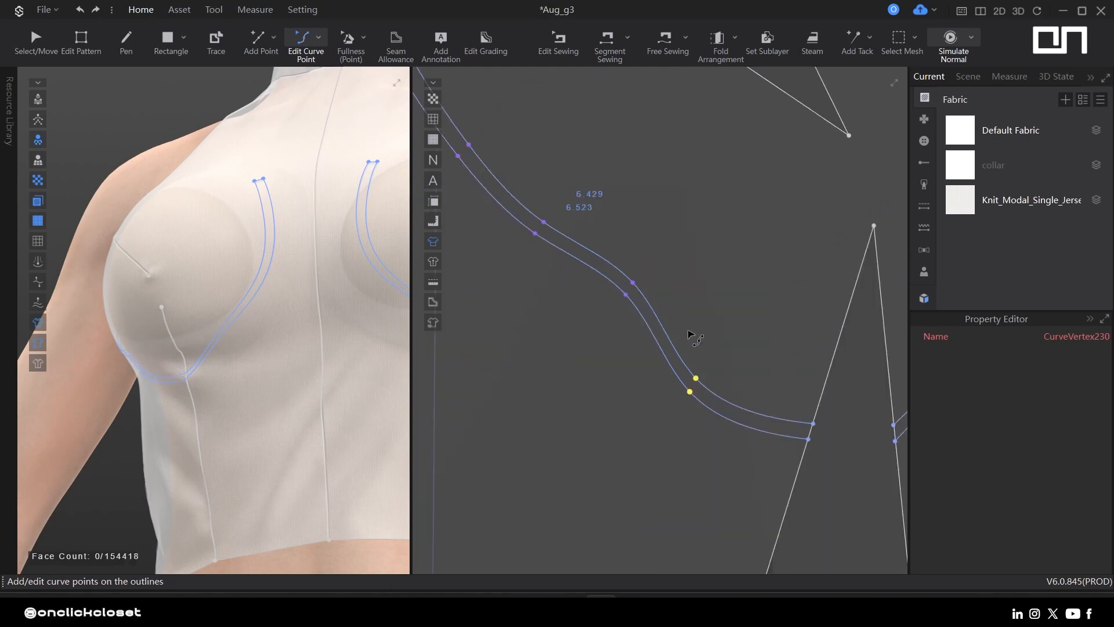
drag(659, 264, 614, 309)
scroll(630, 282, down, 3)
- Delete the upper line of the underbust pair on both sides of the vertical dart
key(z)
click(742, 378)
shift+click(829, 372)
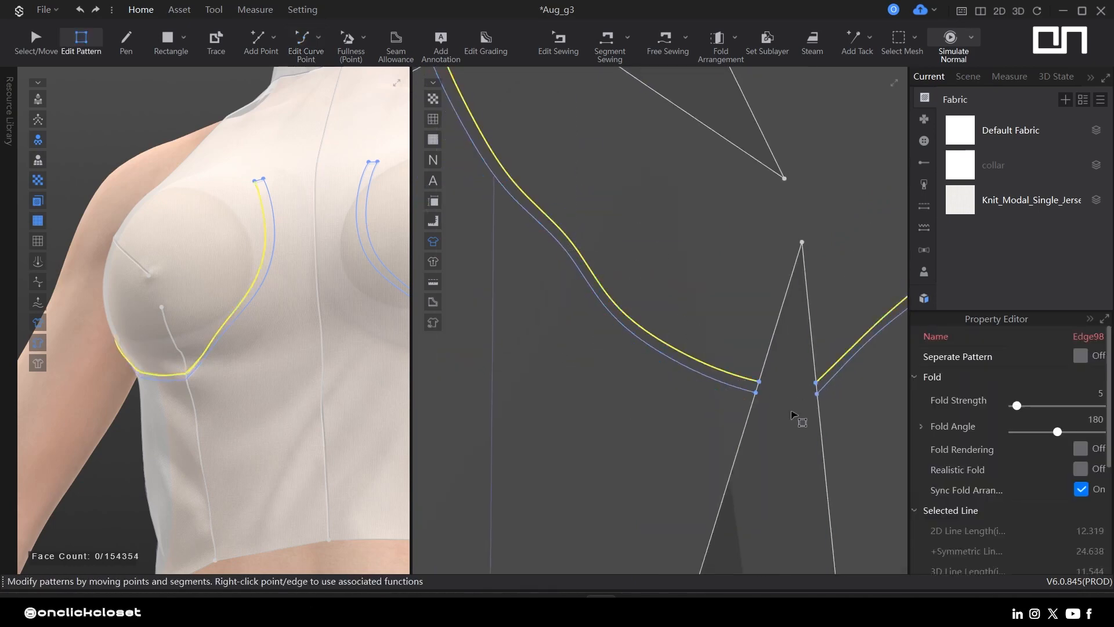
key(Delete)
- Remove surplus curve points from the remaining armhole-side underbust line to smooth its curve
right_drag(181, 341, 267, 341)
middle_drag(635, 371, 776, 381)
scroll(775, 378, down, 1)
key(v)
scroll(721, 294, up, 3)
drag(730, 237, 692, 300)
key(Delete)
middle_drag(773, 350, 741, 355)
drag(737, 350, 740, 348)
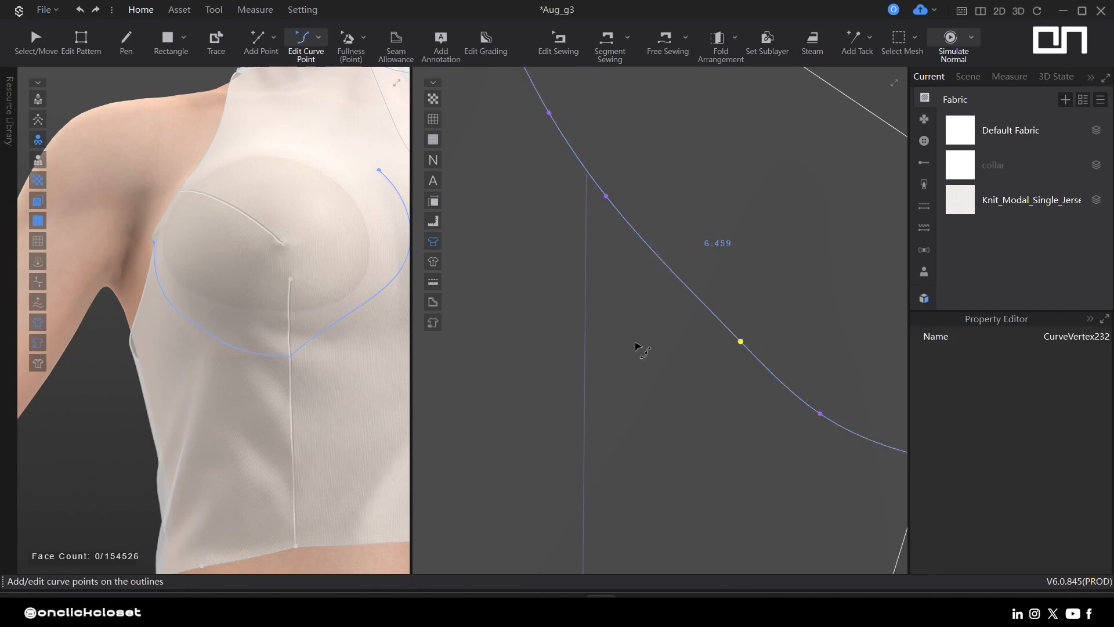
middle_drag(635, 346, 509, 343)
key(Delete)
- Shift the armhole-side underbust line lower, placing its outer end further back on the armhole and its inner end on the dart leg
right_drag(310, 431, 192, 233)
scroll(644, 342, down, 3)
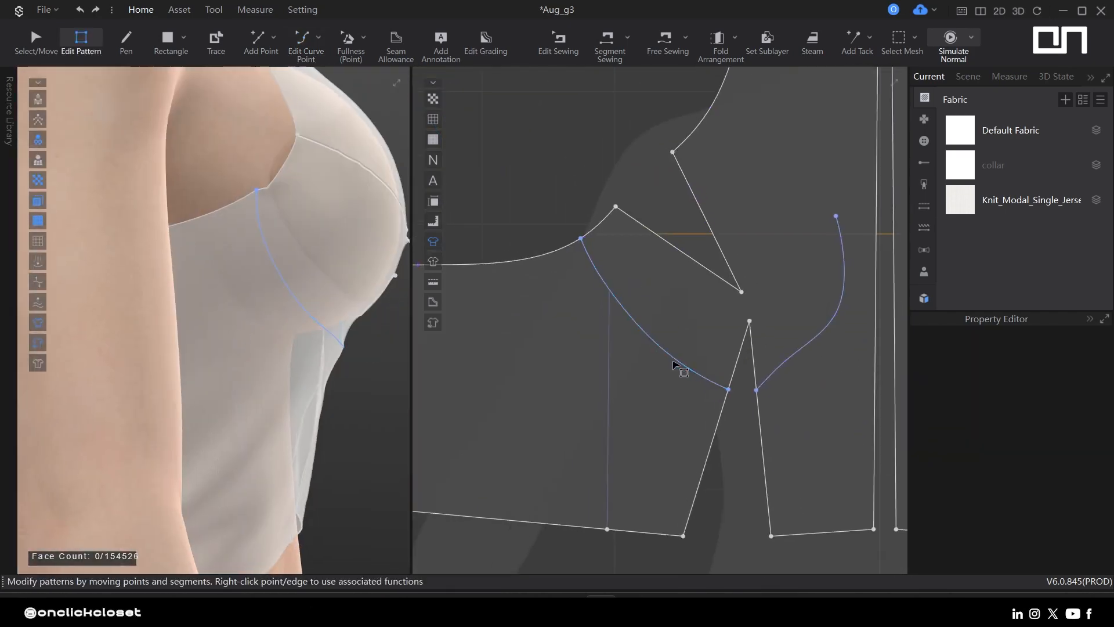
drag(673, 363, 657, 378)
right_drag(226, 365, 307, 377)
click(556, 231)
drag(561, 250, 532, 259)
right_drag(377, 375, 308, 376)
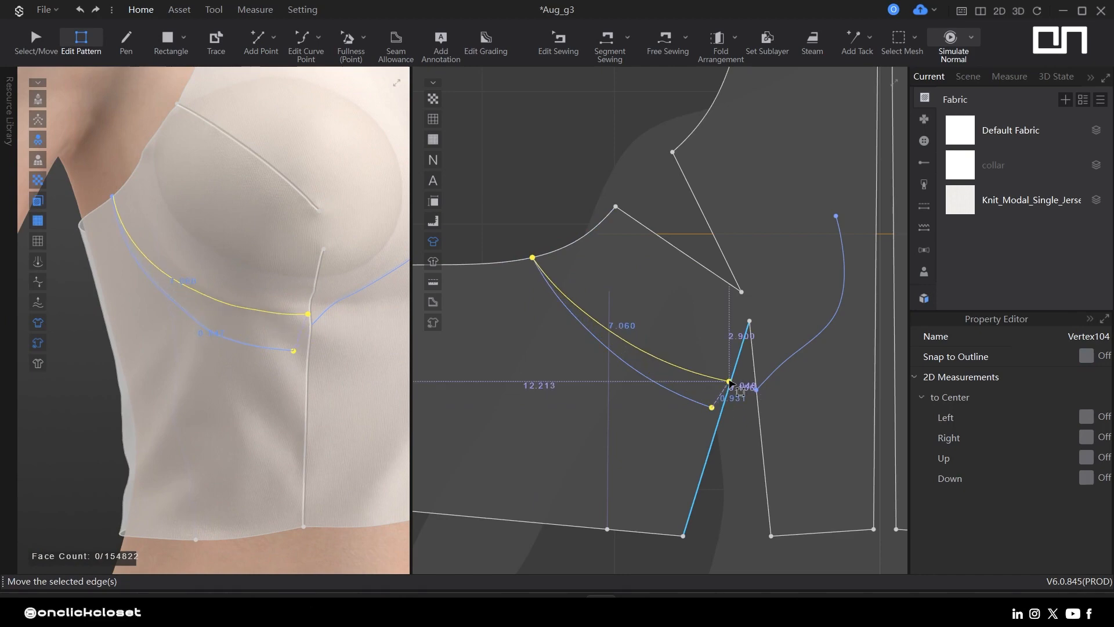
drag(713, 408, 727, 390)
- Reshape the armhole-side underbust line by moving its curve points, and shift its outer end along the armhole toward the bust dart
key(v)
drag(646, 364, 647, 398)
right_drag(256, 407, 314, 406)
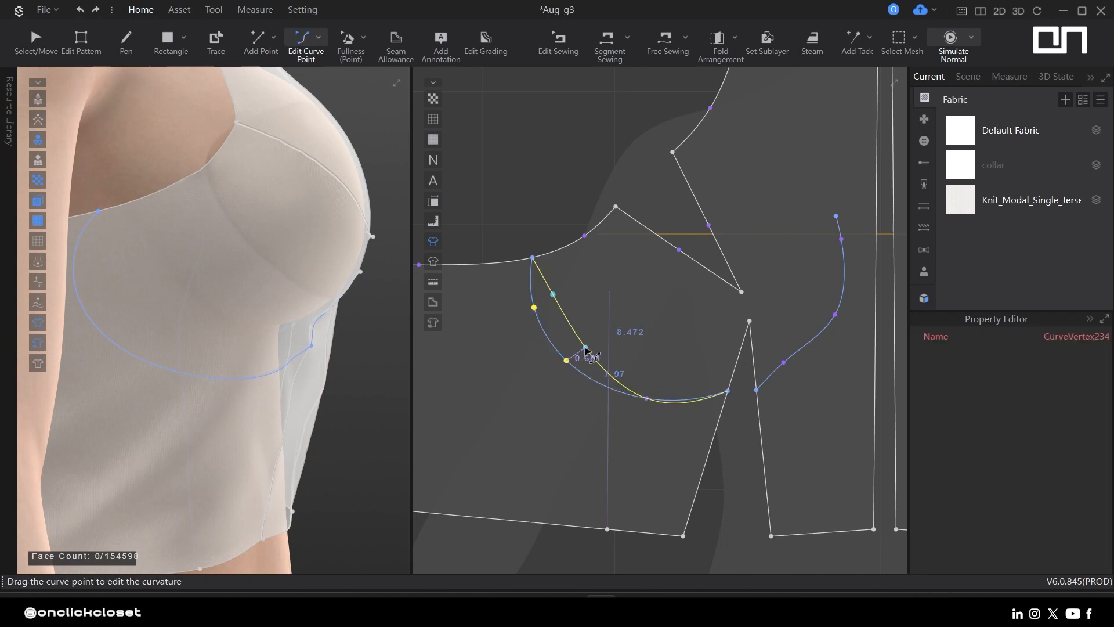
drag(577, 335, 554, 295)
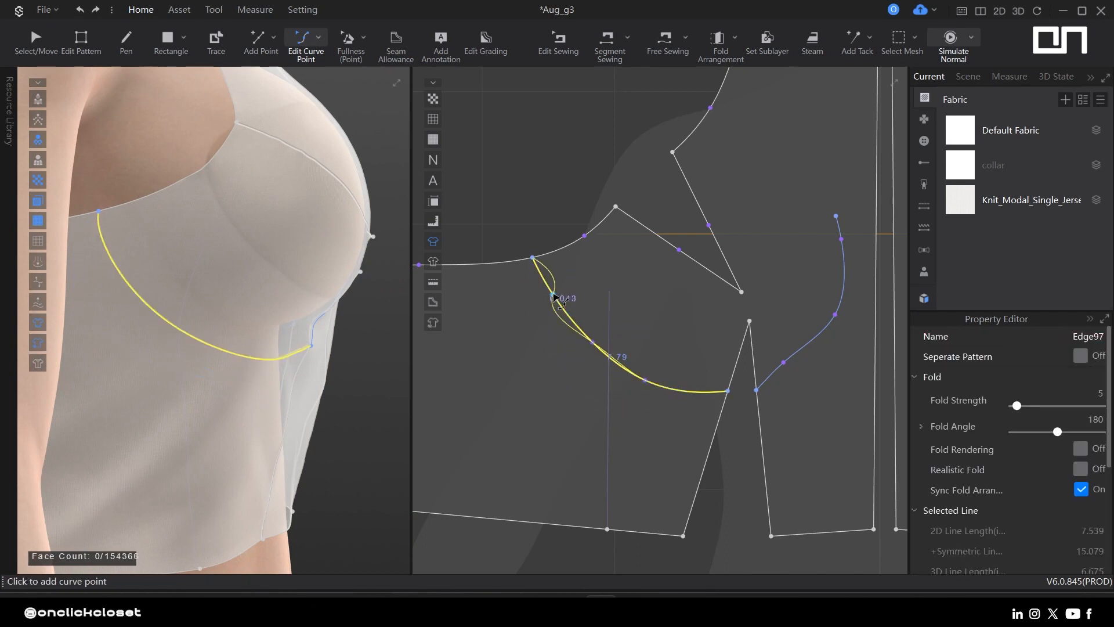
drag(582, 334, 562, 294)
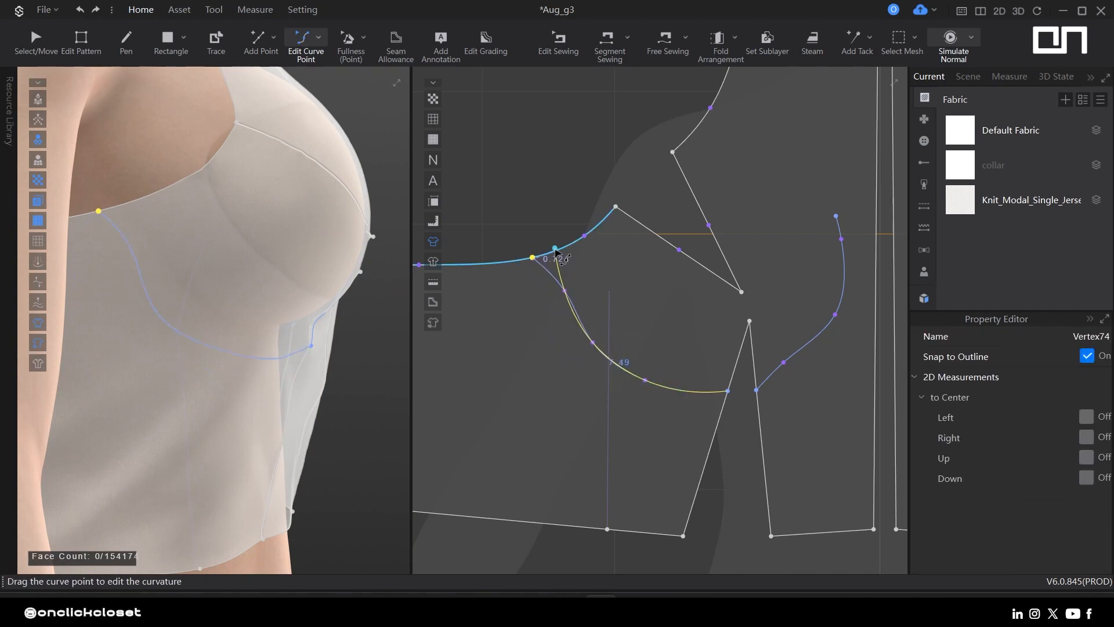
- Nudge the two middle curve points of the armhole-side underbust line upward and slide its inner end up the dart leg
right_drag(232, 364, 318, 398)
drag(573, 325, 668, 416)
scroll(656, 384, up, 2)
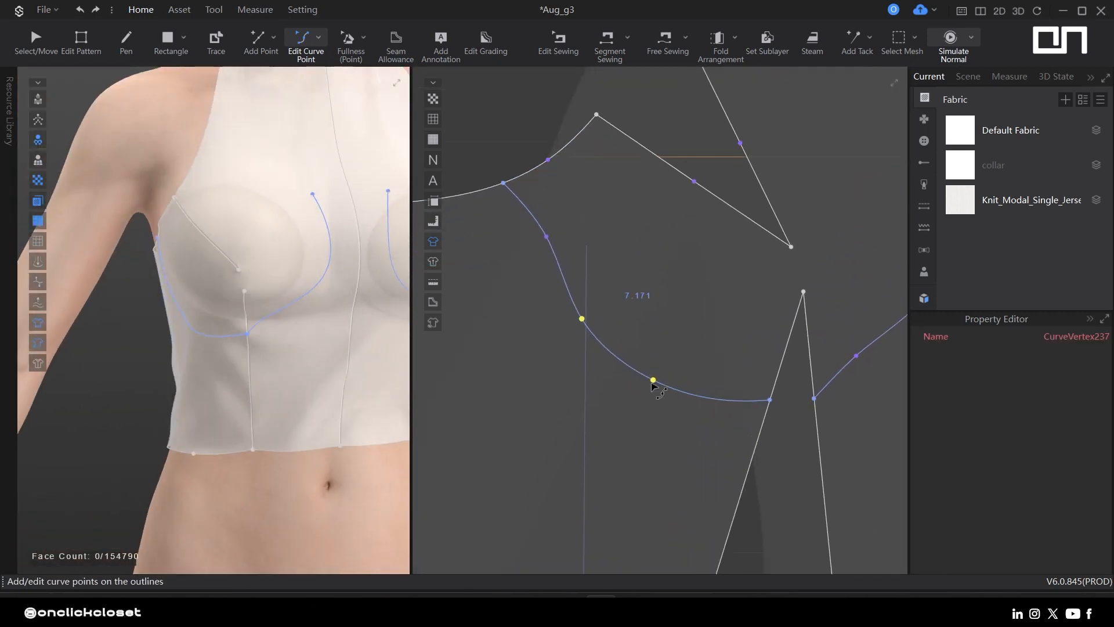
drag(666, 365, 666, 364)
drag(772, 399, 779, 382)
key(ctrl+z)
scroll(765, 405, up, 2)
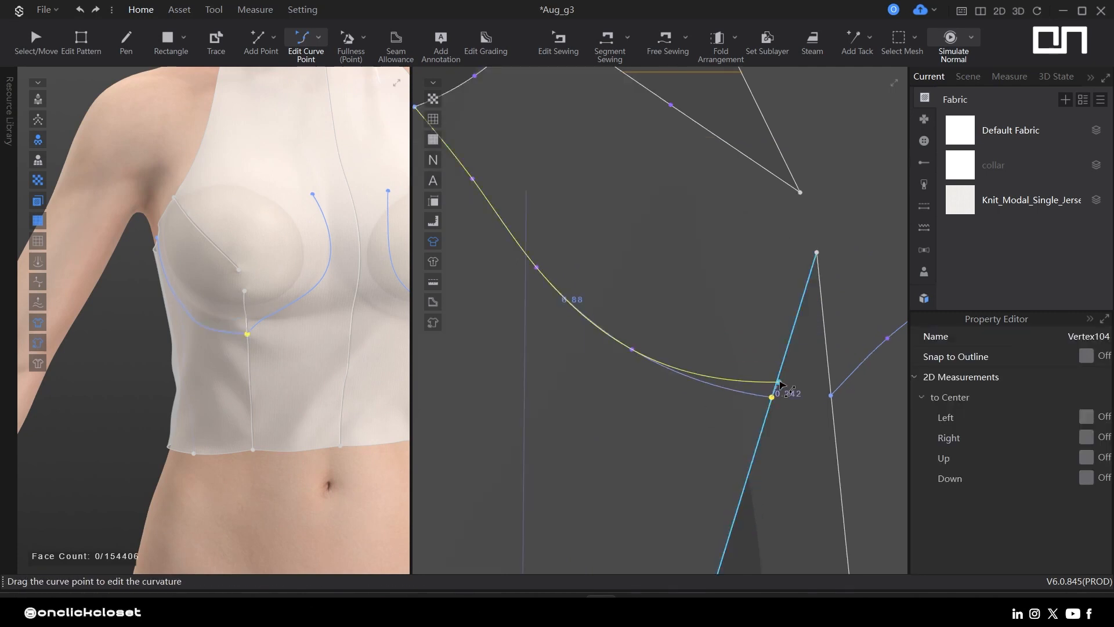
- Delete most of the dense curve points along the armhole-side underbust line, keeping one near the armhole and one mid-curve
right_click(633, 409)
click(692, 552)
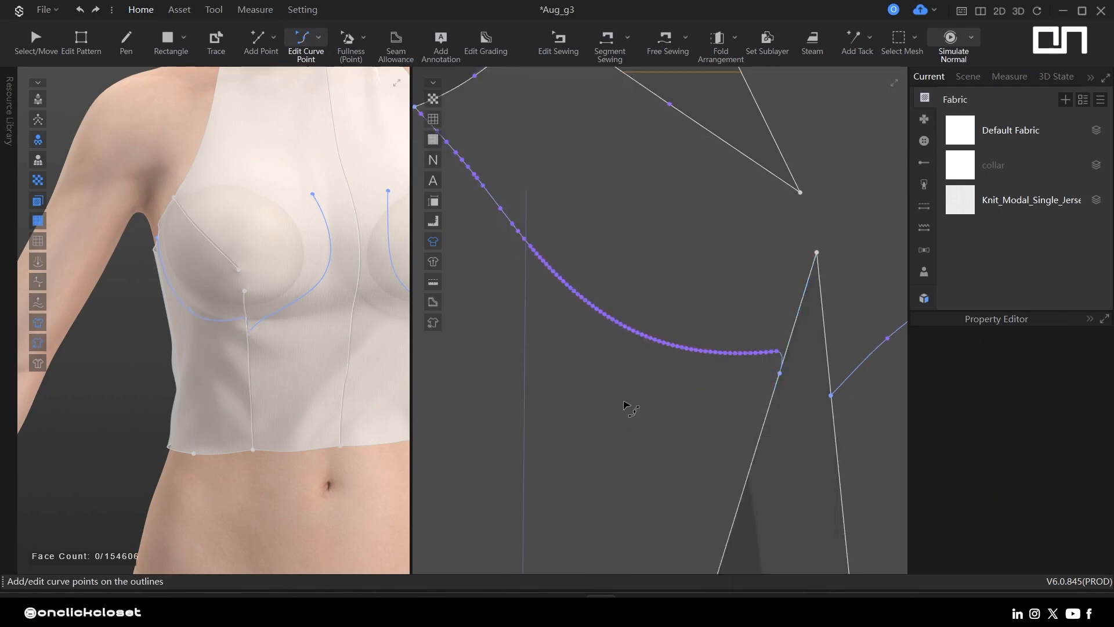
drag(702, 443, 743, 486)
key(Delete)
drag(563, 187, 499, 281)
key(Delete)
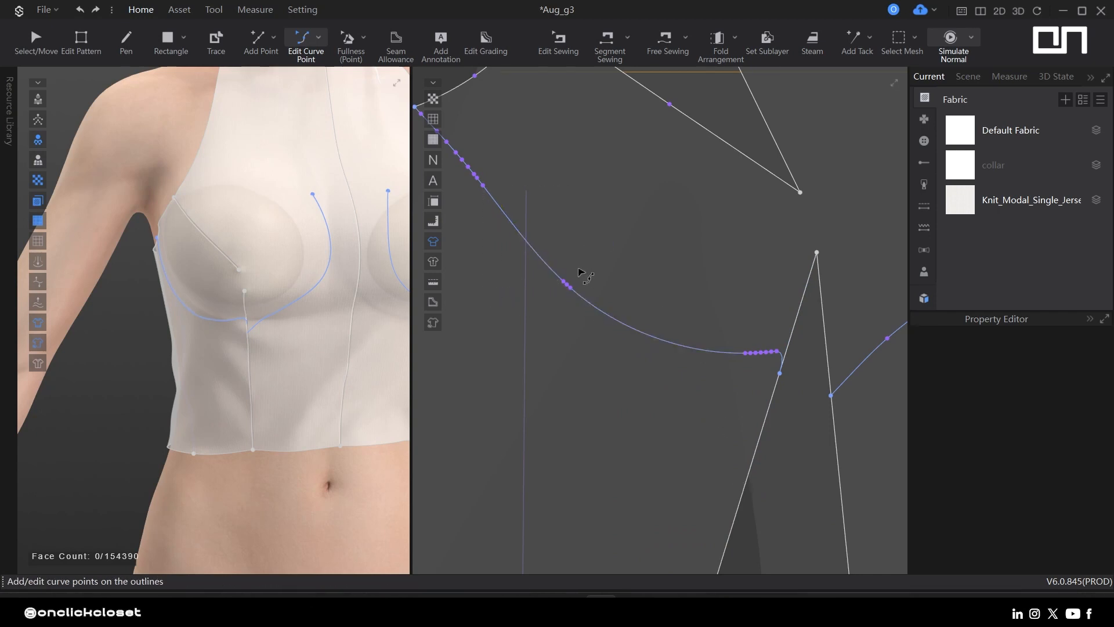
middle_drag(580, 272, 655, 338)
drag(583, 186, 505, 261)
key(Delete)
drag(628, 327, 643, 351)
key(Delete)
- Thin out the curve points beside the vertical dart and adjust the remaining ones into a smooth curve down to the dart leg
drag(811, 344, 827, 370)
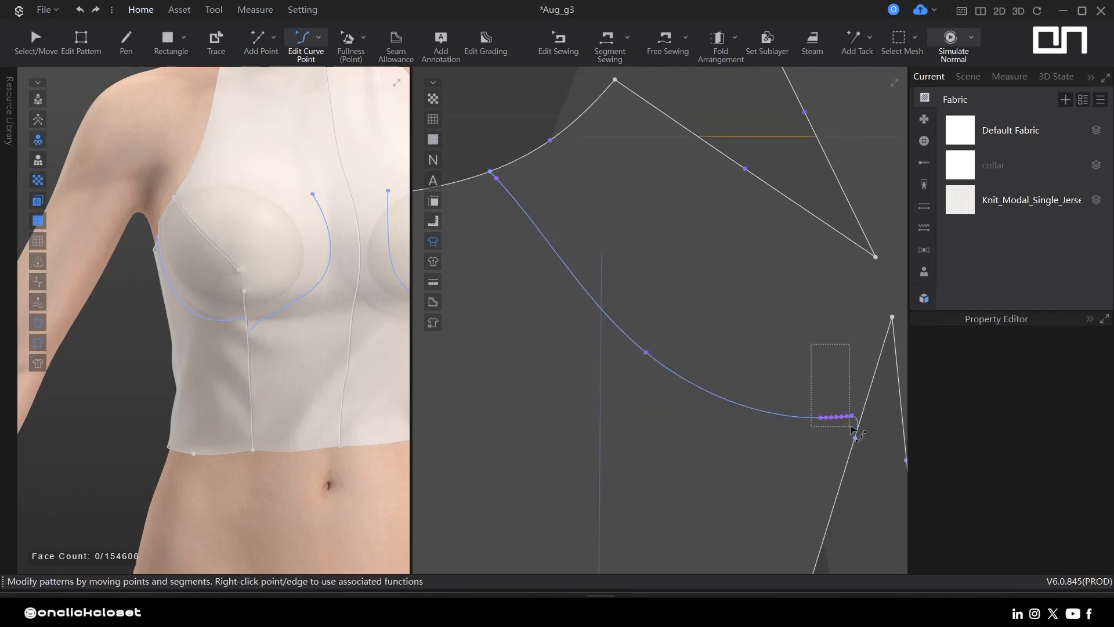
drag(852, 413, 822, 436)
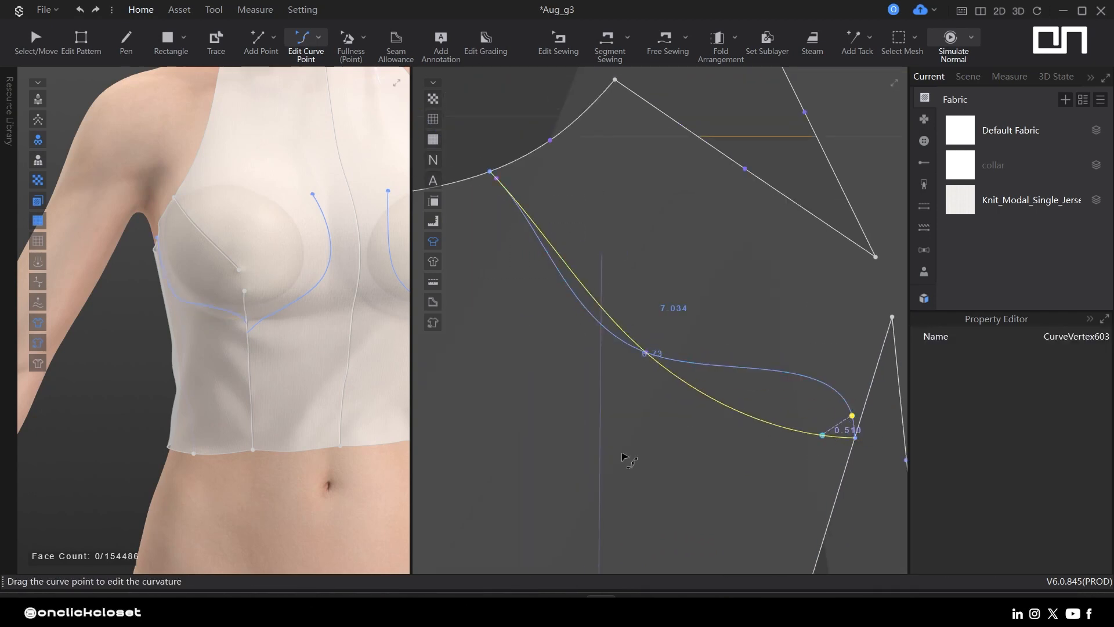
right_drag(316, 366, 369, 365)
drag(646, 352, 639, 357)
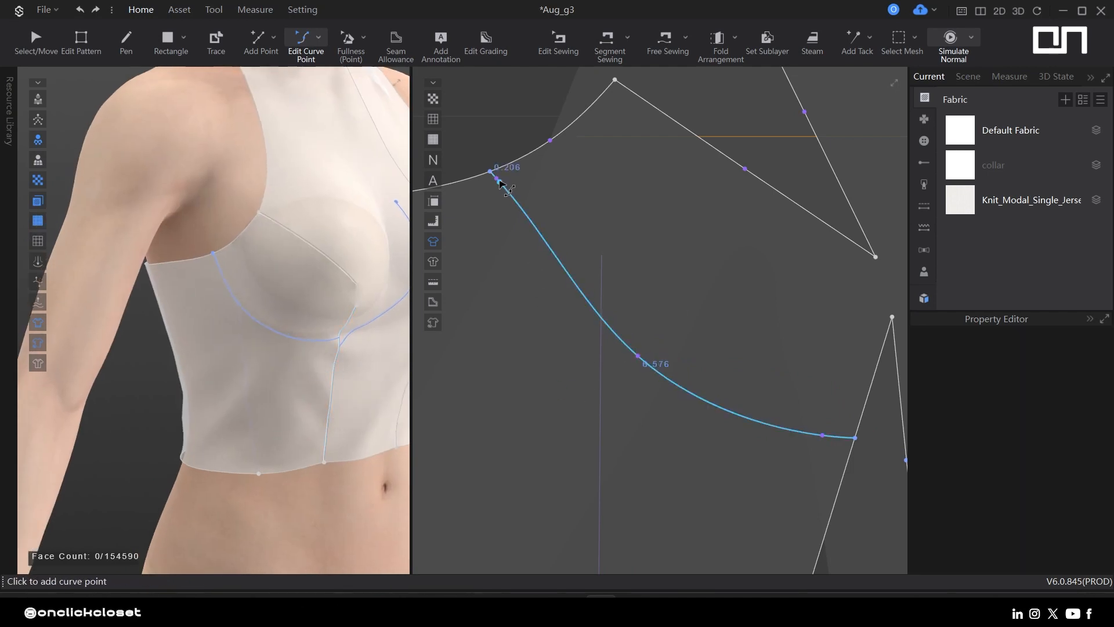
drag(496, 179, 503, 194)
- Move the center-side underbust line's end up its dart leg and round out the curve by pulling its nearest curve point
scroll(504, 266, down, 2)
right_drag(358, 380, 305, 375)
scroll(769, 388, up, 3)
click(765, 389)
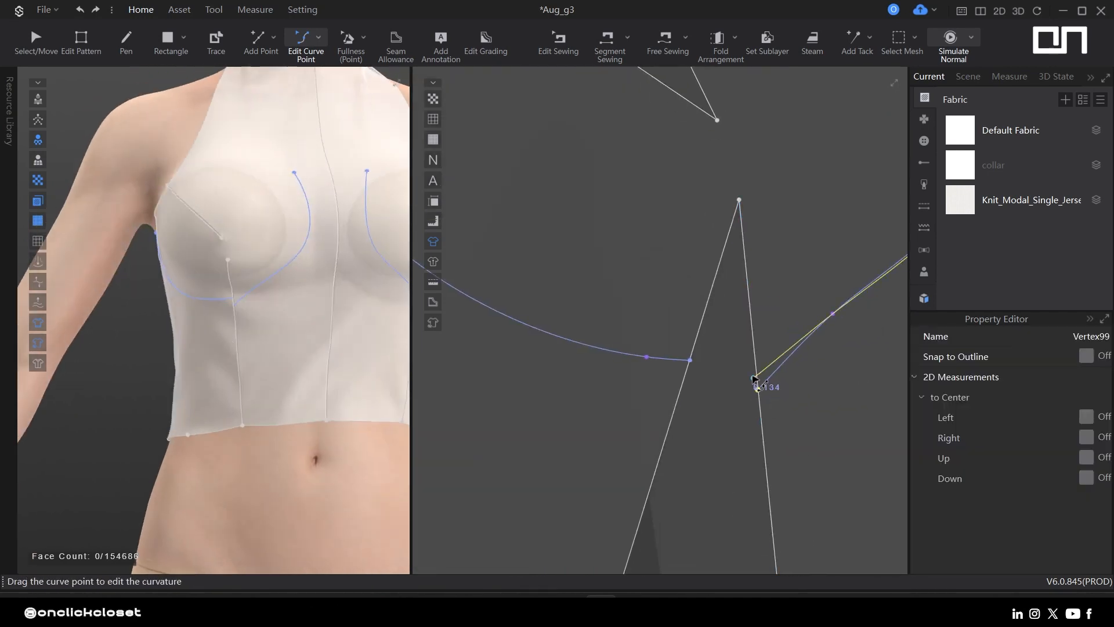
drag(755, 360, 756, 358)
middle_drag(783, 382, 689, 419)
drag(739, 351, 748, 367)
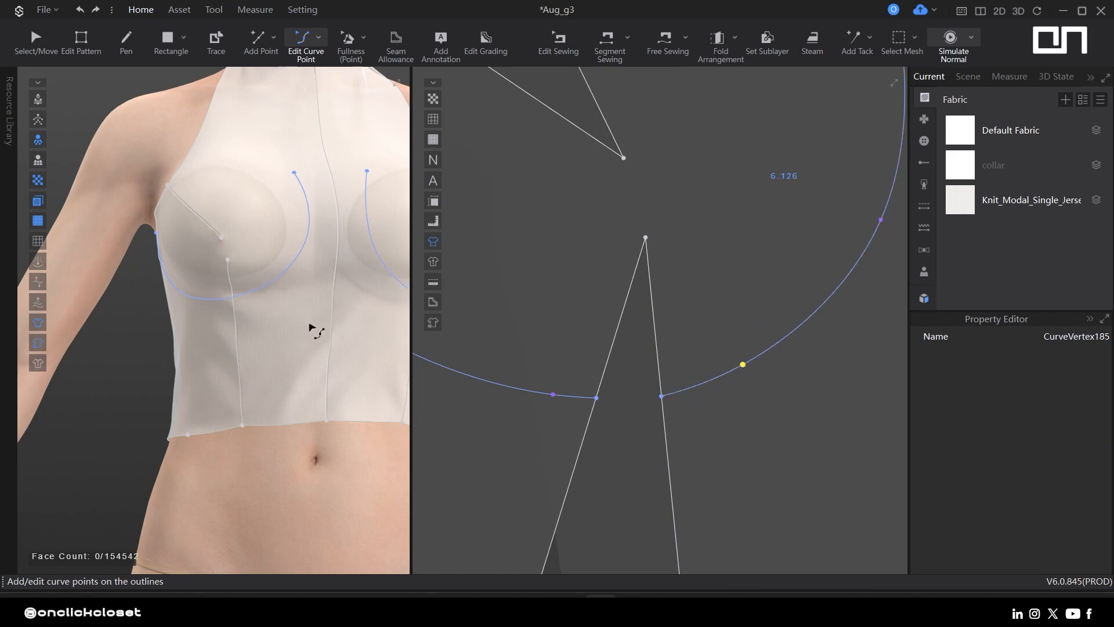
scroll(761, 437, down, 3)
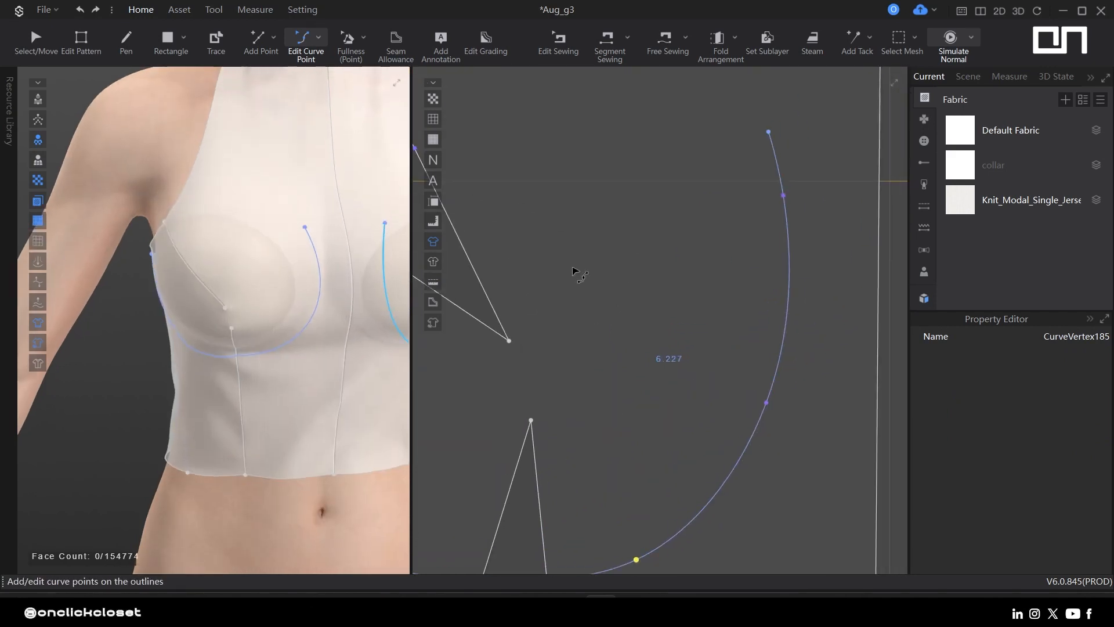
- Draw a curve about 5.24 in long from the center-side cup line's upper end to the armhole, and merge the meeting points
scroll(784, 331, up, 4)
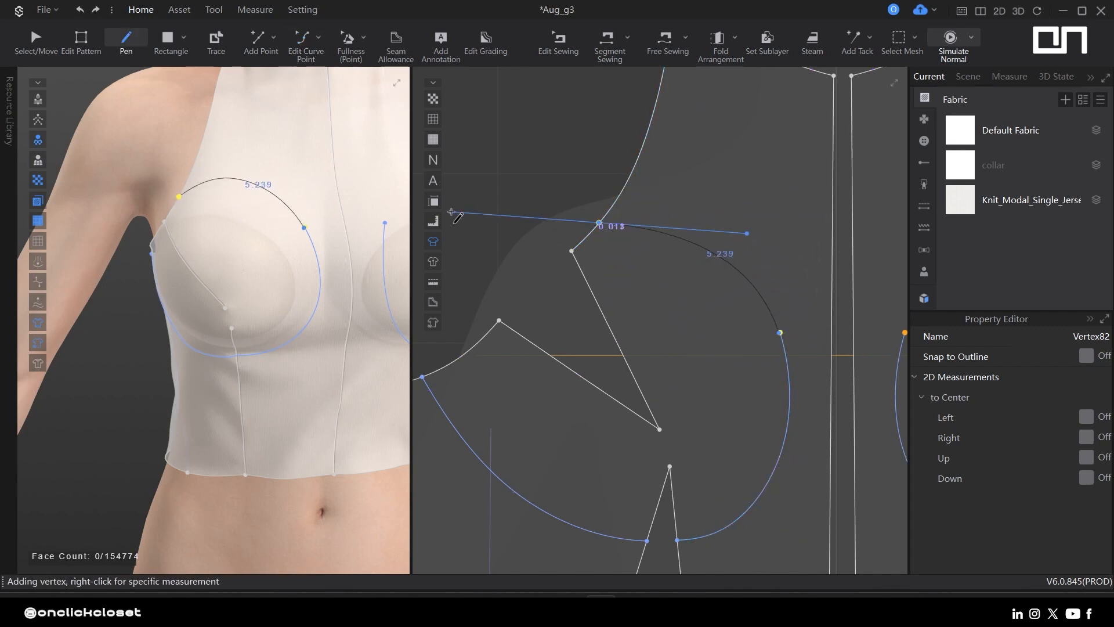
key(Return)
key(z)
scroll(793, 311, up, 3)
drag(794, 311, 761, 366)
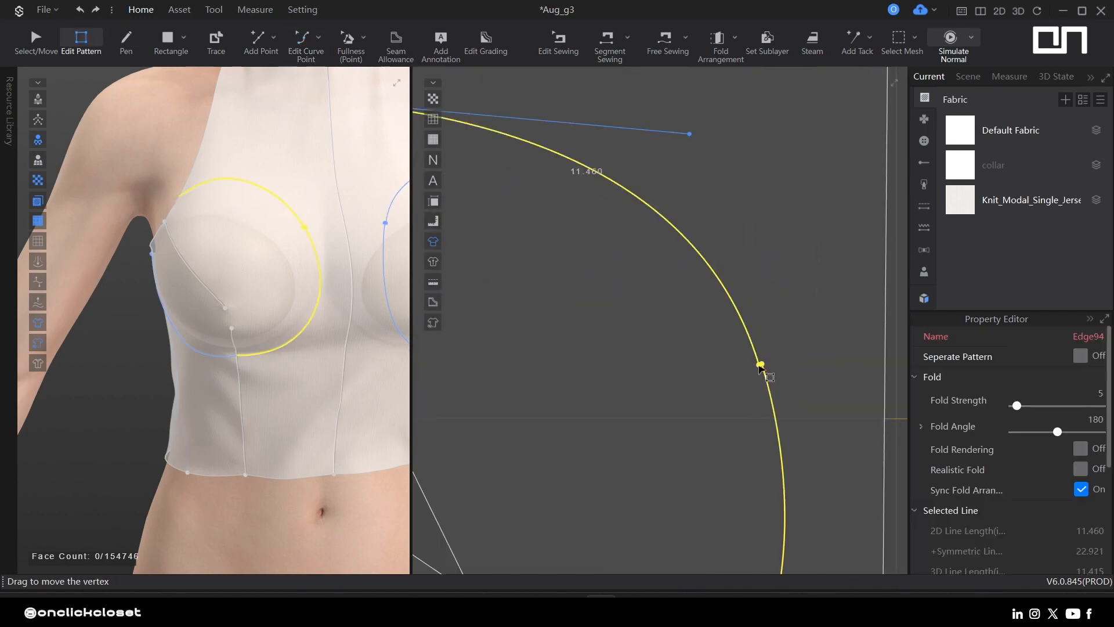
click(764, 363)
scroll(761, 365, up, 3)
click(748, 359)
shift+click(761, 355)
right_click(760, 358)
click(816, 427)
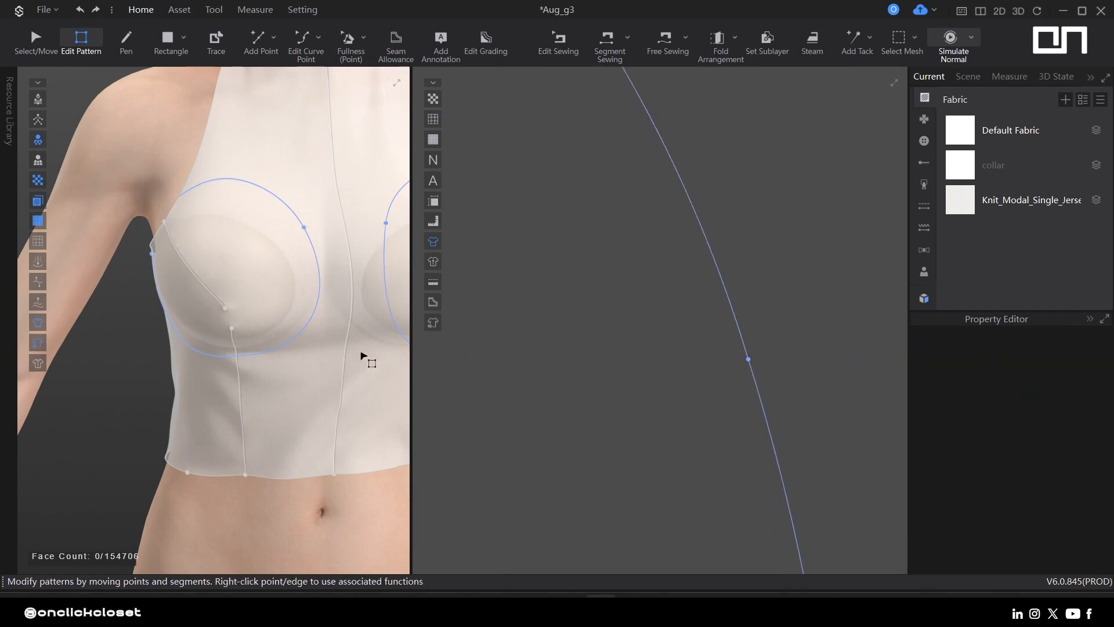
- Convert the merged joint vertex into a curve point so the center-side cup line runs as one continuous curve
scroll(827, 289, down, 2)
right_click(773, 338)
click(816, 391)
scroll(810, 389, down, 8)
middle_drag(811, 390, 772, 313)
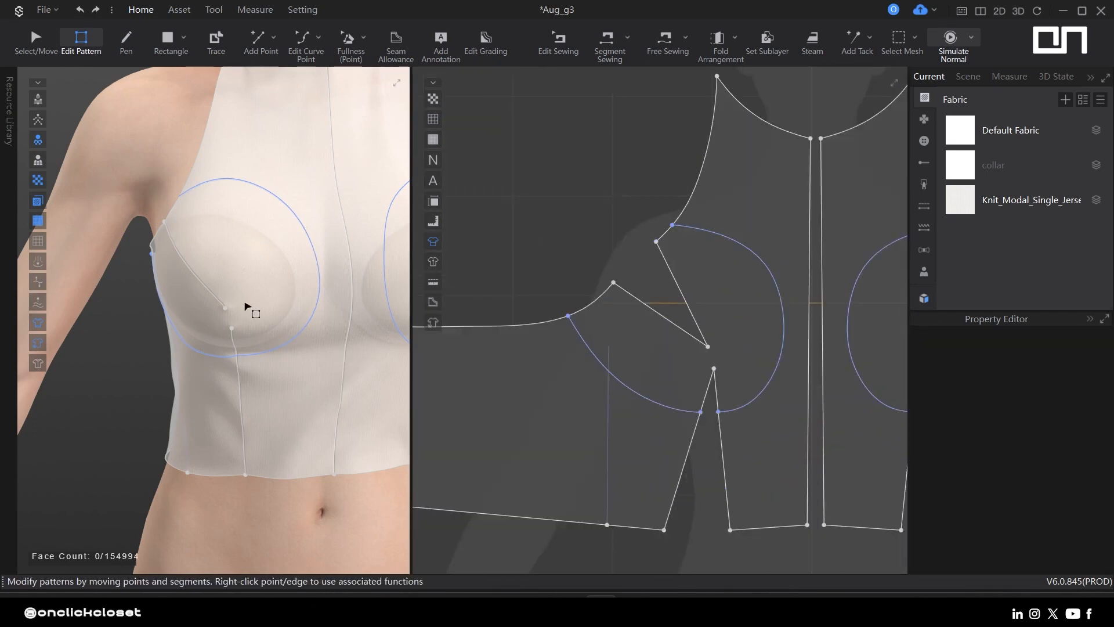
- Fine-tune the curve points of the armhole-side underbust line to make the lower cup outline flow evenly into the dart
right_drag(244, 306, 321, 321)
scroll(646, 412, up, 2)
scroll(620, 387, up, 2)
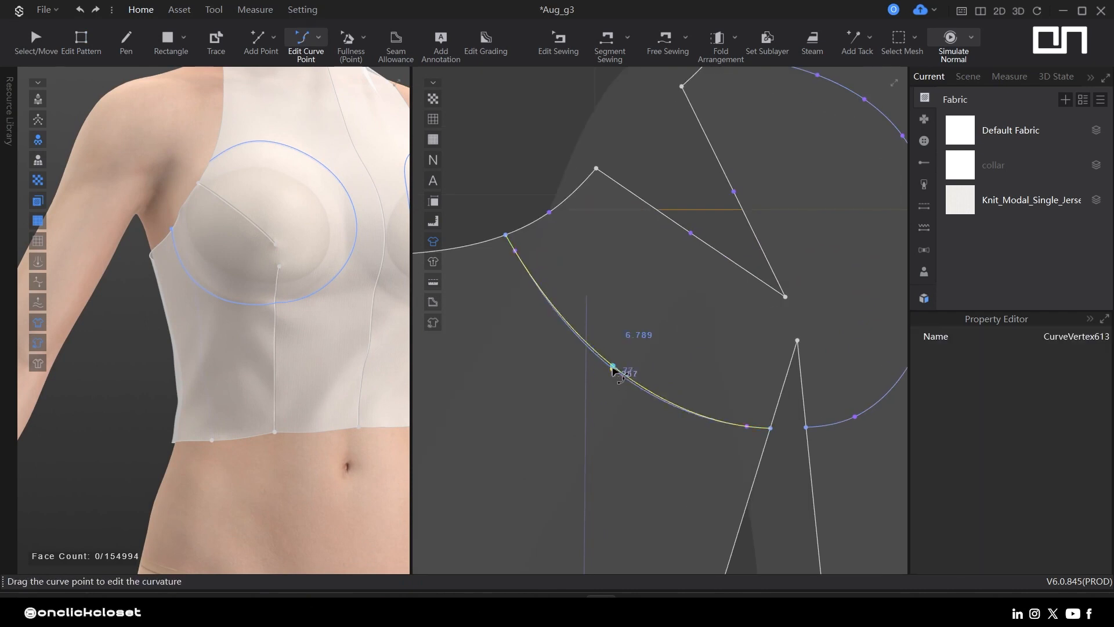
drag(613, 365, 615, 361)
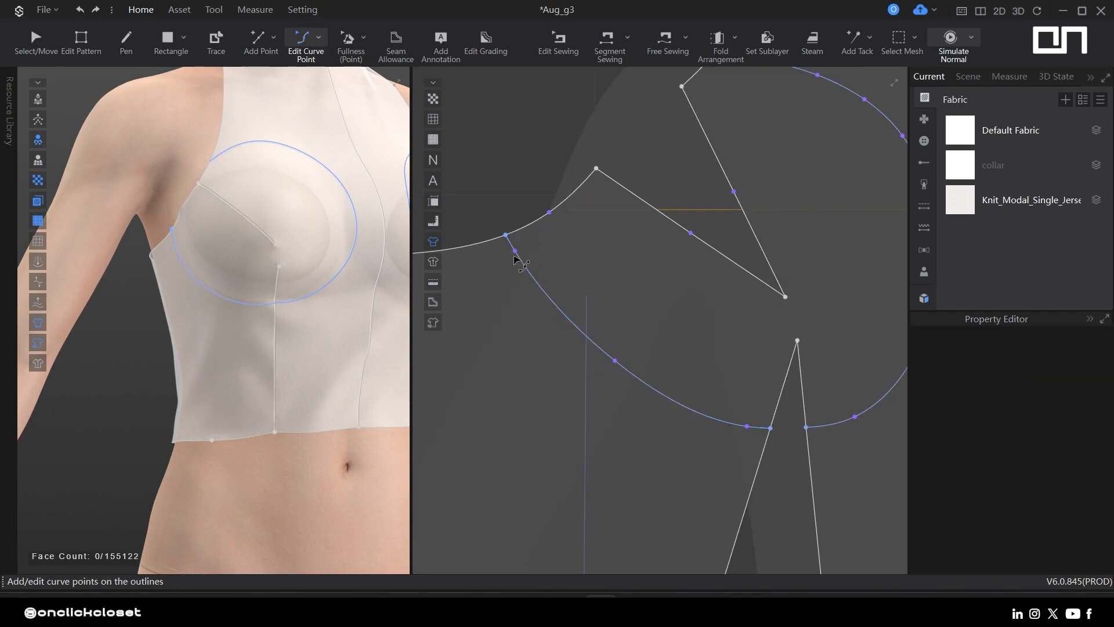
scroll(746, 428, up, 3)
drag(746, 423, 736, 416)
scroll(696, 401, down, 8)
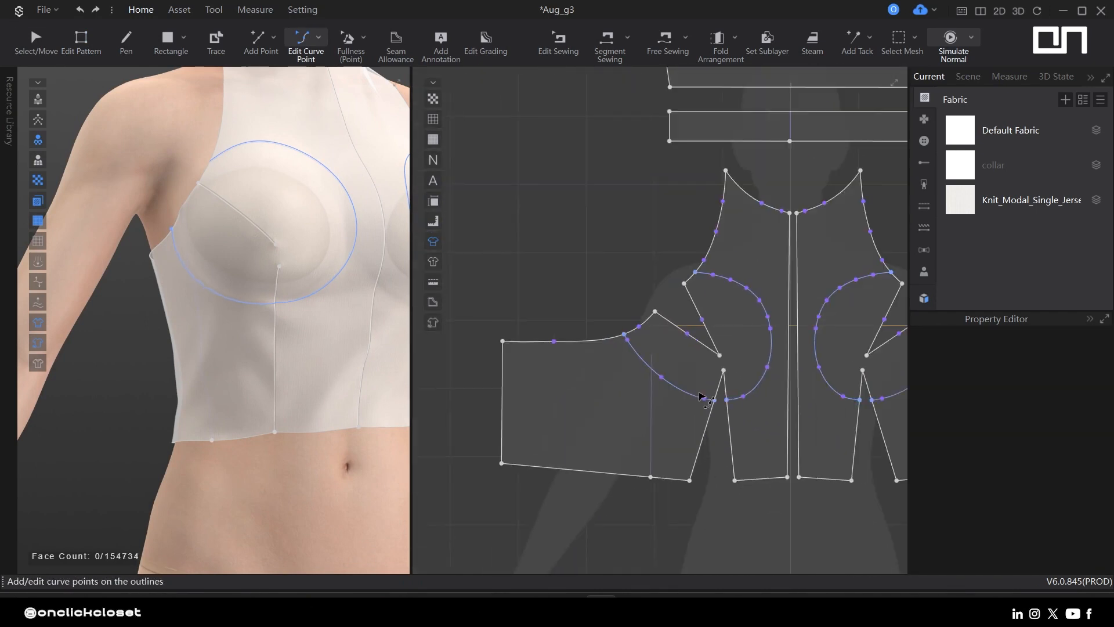
- Run the simulation briefly, tugging the front of the top so it settles on the body, and stop it
key(q)
scroll(277, 332, down, 5)
scroll(279, 332, up, 5)
key(space)
drag(255, 334, 285, 359)
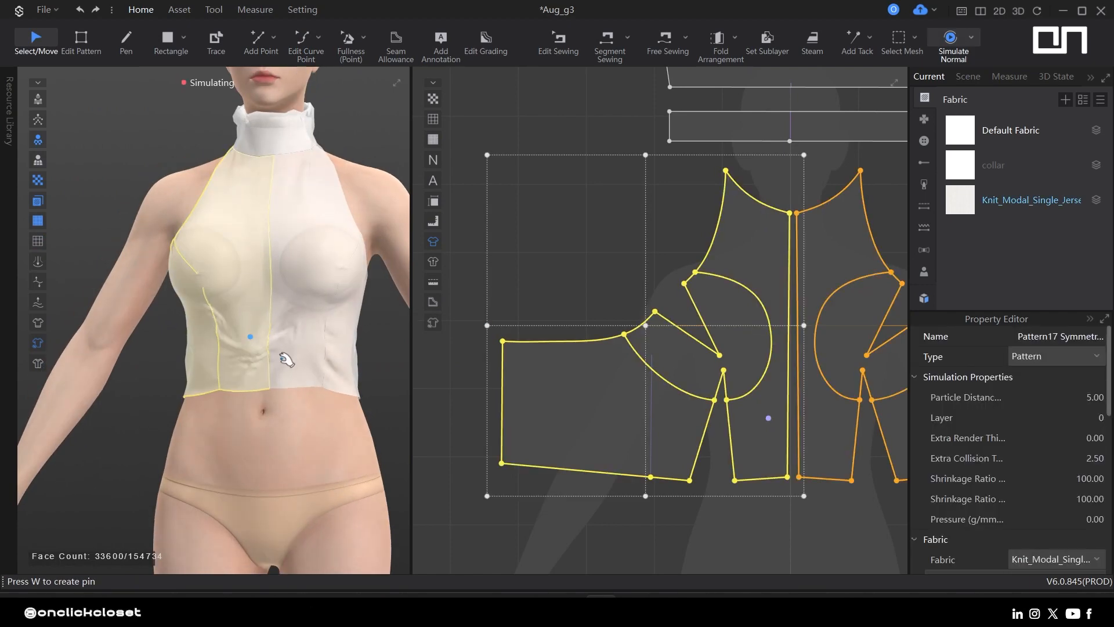
key(space)
scroll(688, 213, down, 4)
click(756, 380)
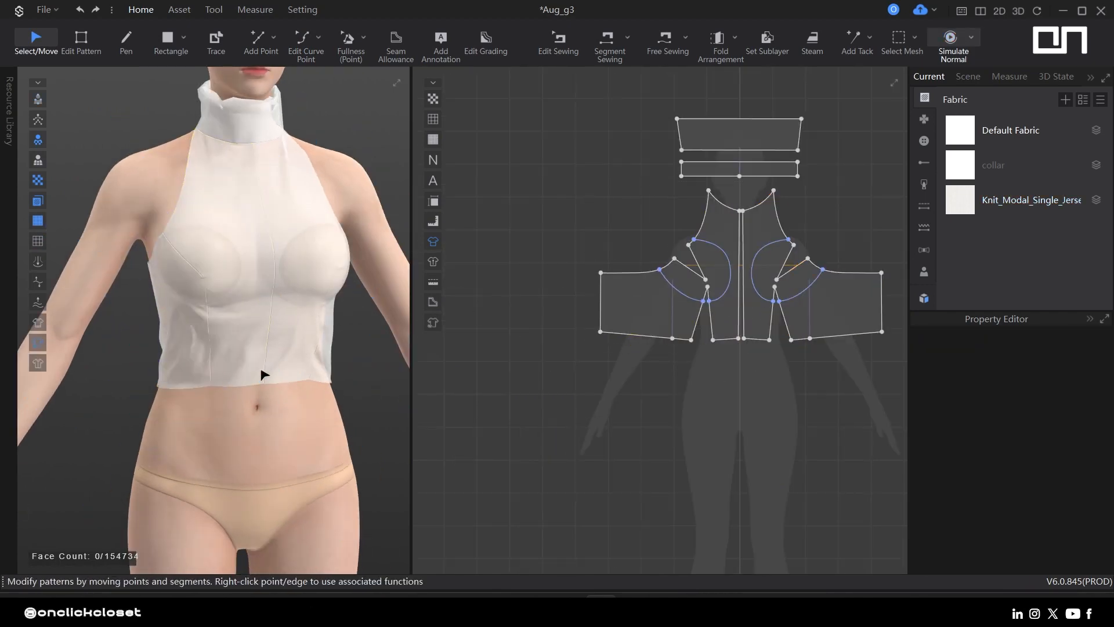
right_drag(262, 372, 269, 396)
scroll(753, 303, down, 5)
middle_drag(830, 252, 617, 364)
scroll(628, 370, up, 2)
scroll(493, 380, up, 6)
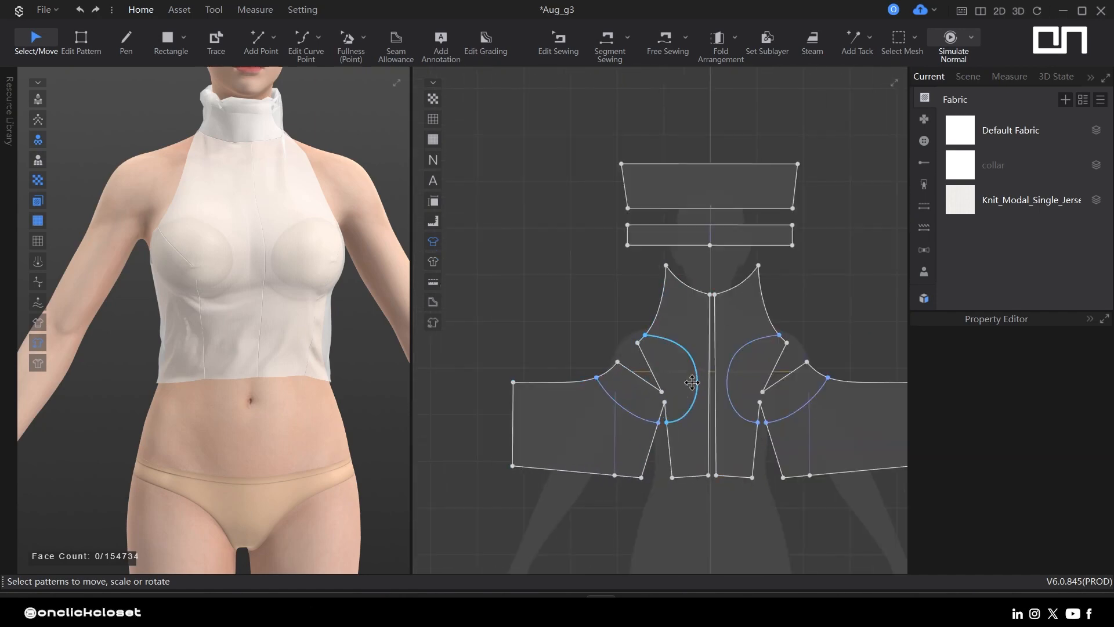
key(z)
click(639, 430)
shift+click(639, 430)
shift+click(590, 369)
shift+click(619, 370)
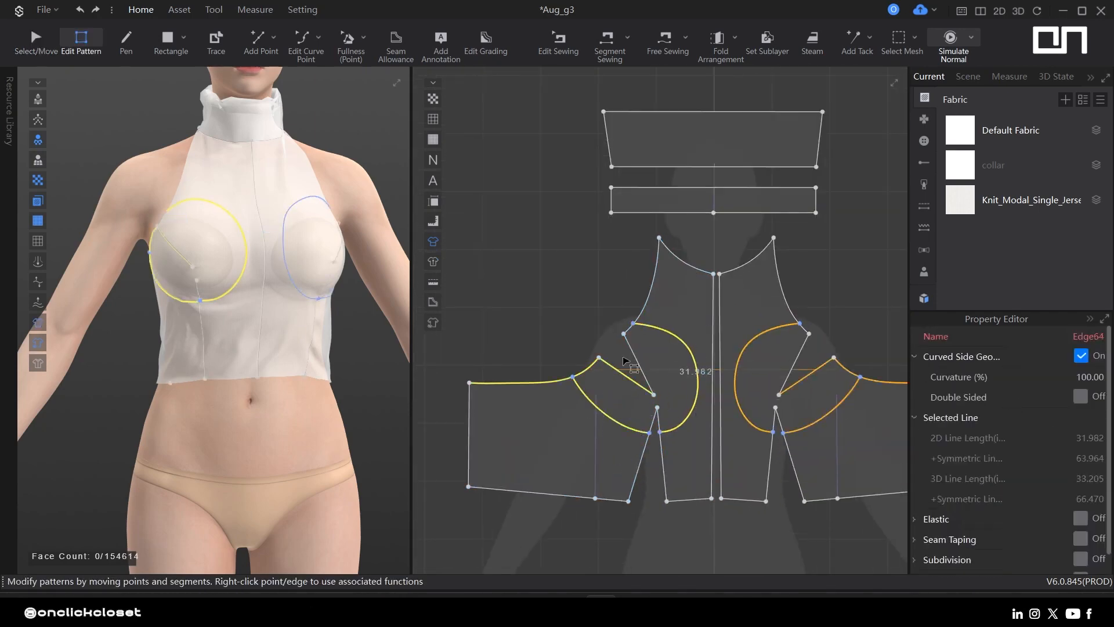
right_click(658, 426)
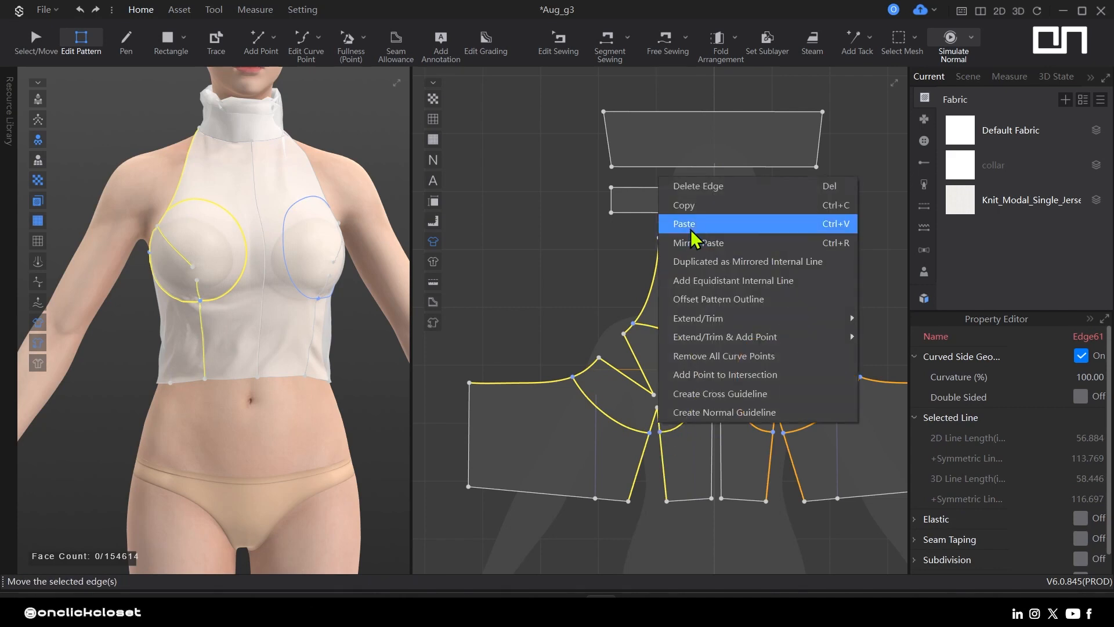
click(642, 431)
- Try to trace the armhole edges, dart legs and cup lines as a copy beside the pattern
key(i)
right_click(642, 432)
click(644, 441)
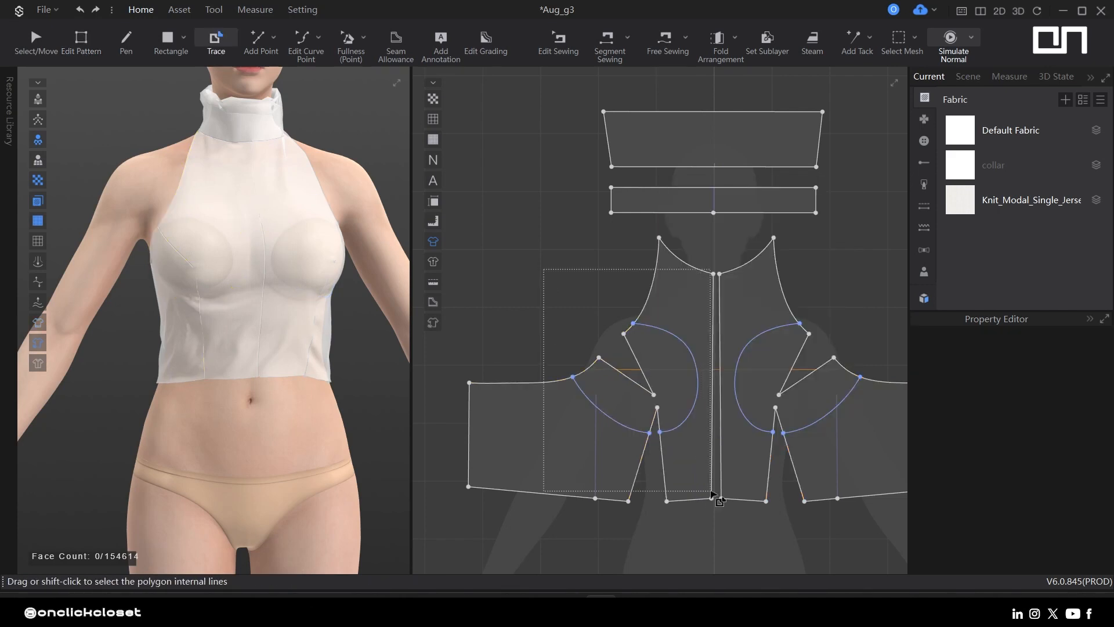
click(603, 361)
right_click(647, 440)
click(674, 450)
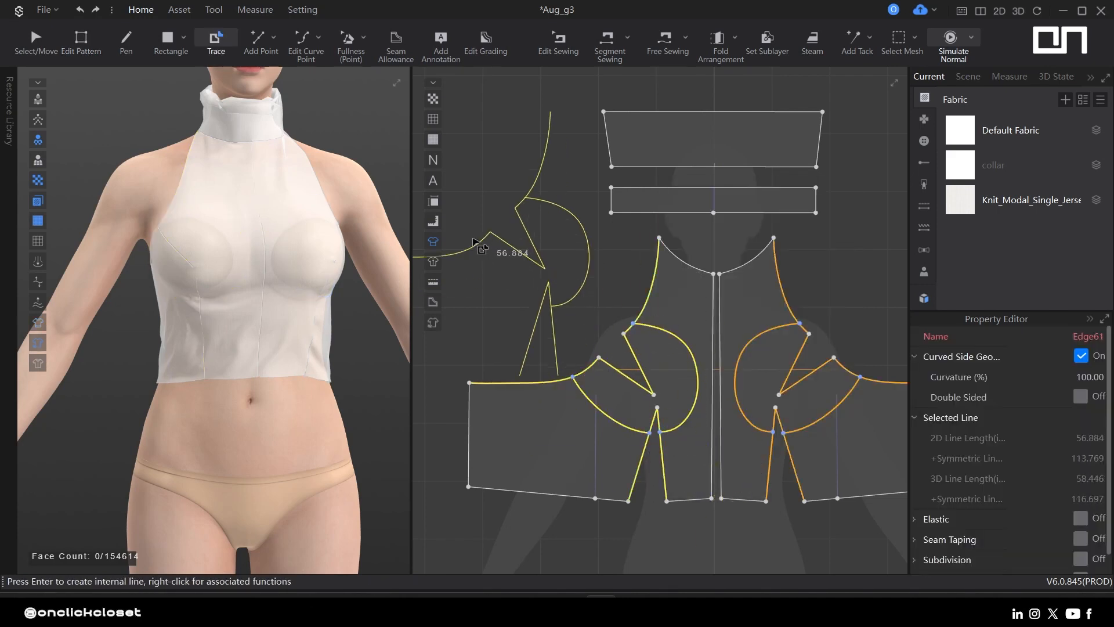
key(ctrl+z)
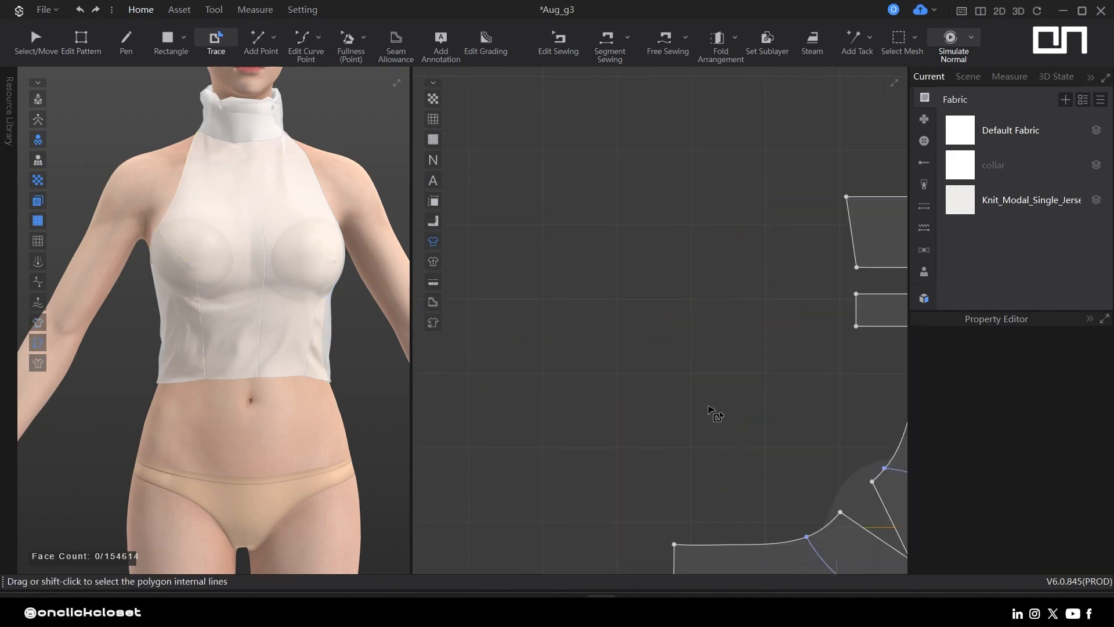
- Trace the side panel below the underbust line as a separate piece, together with the dart and cup lines
middle_drag(792, 488, 664, 336)
scroll(680, 383, down, 3)
click(684, 385)
shift+click(689, 377)
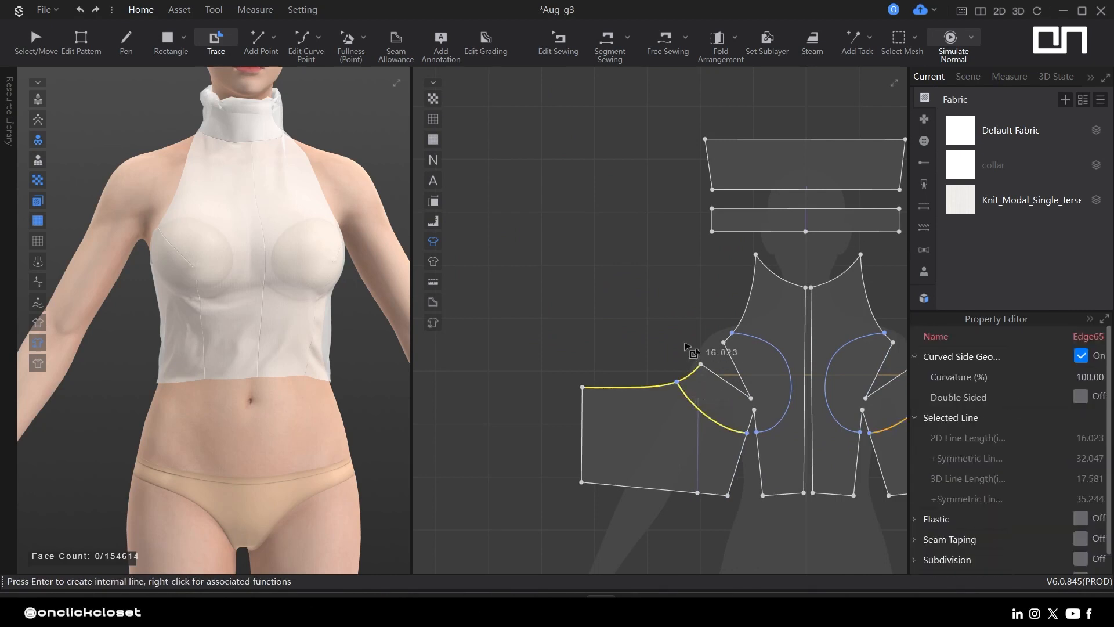
right_click(734, 434)
click(761, 444)
click(545, 252)
click(630, 355)
middle_drag(864, 551, 712, 381)
drag(506, 229, 871, 548)
key(Return)
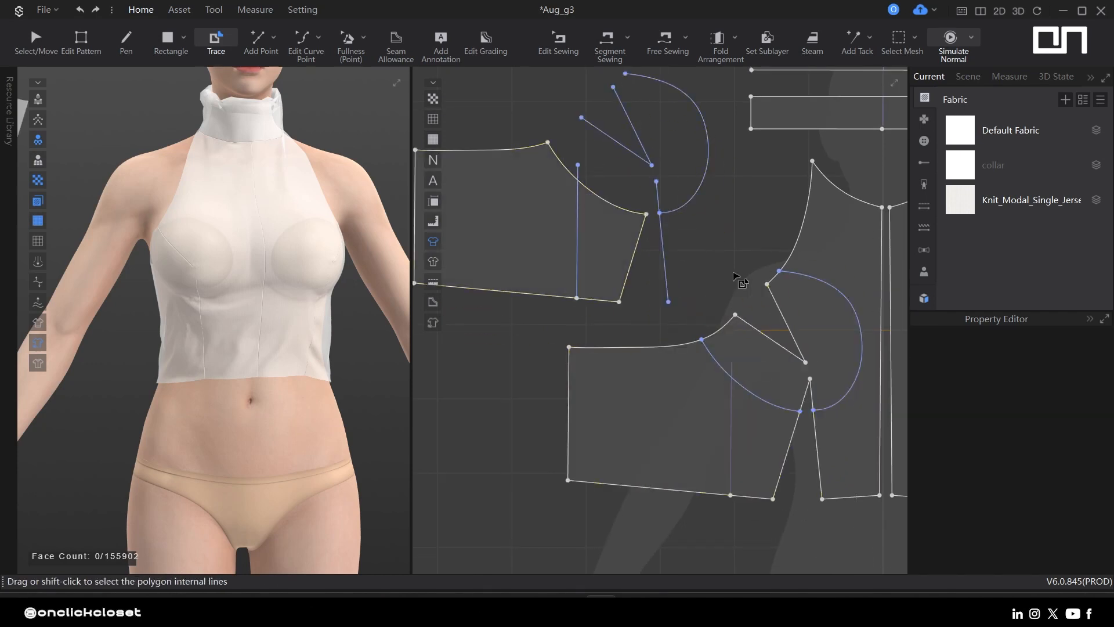
key(z)
click(744, 387)
shift+click(848, 392)
right_click(850, 392)
mouse_move(927, 284)
click(772, 288)
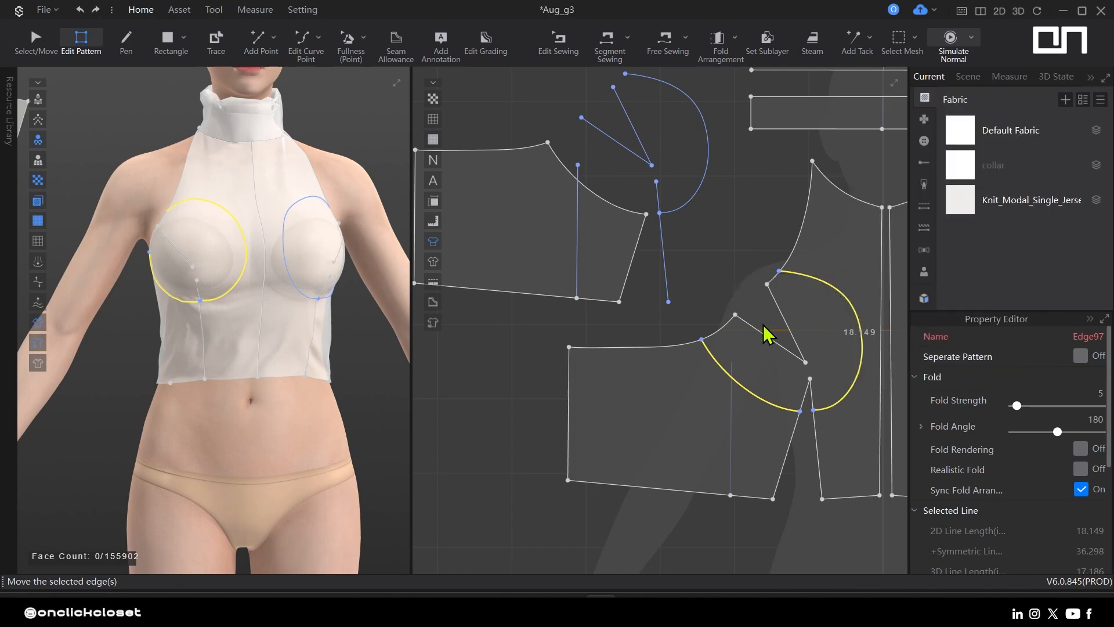
click(694, 256)
middle_drag(693, 210, 728, 238)
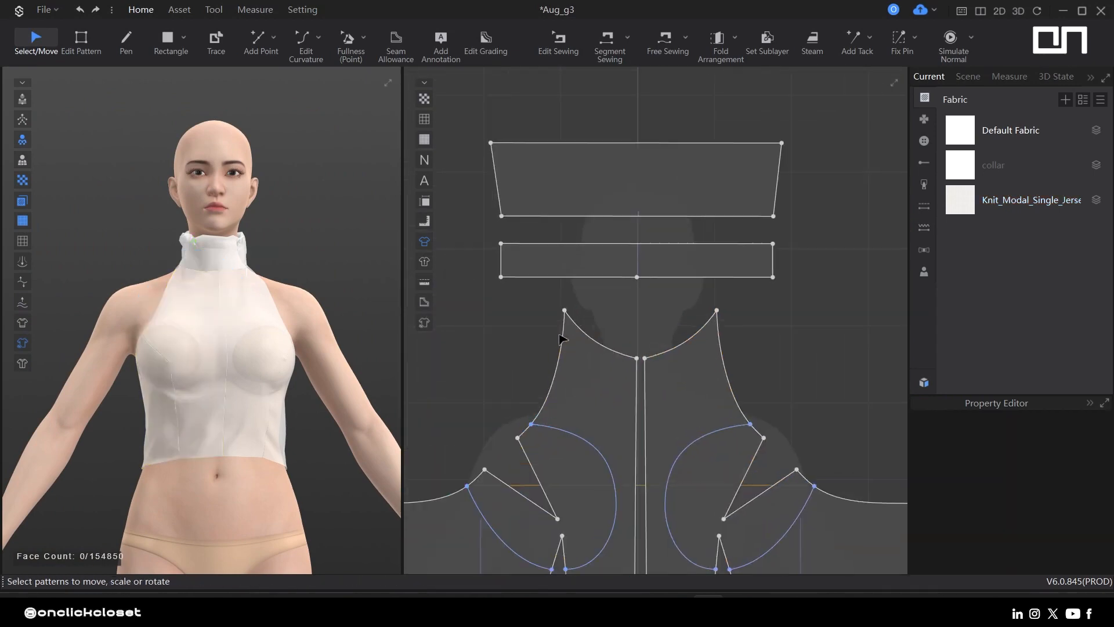
- Move the outer neckline corners of the front panels outward to widen the neckline, and simulate the top
key(z)
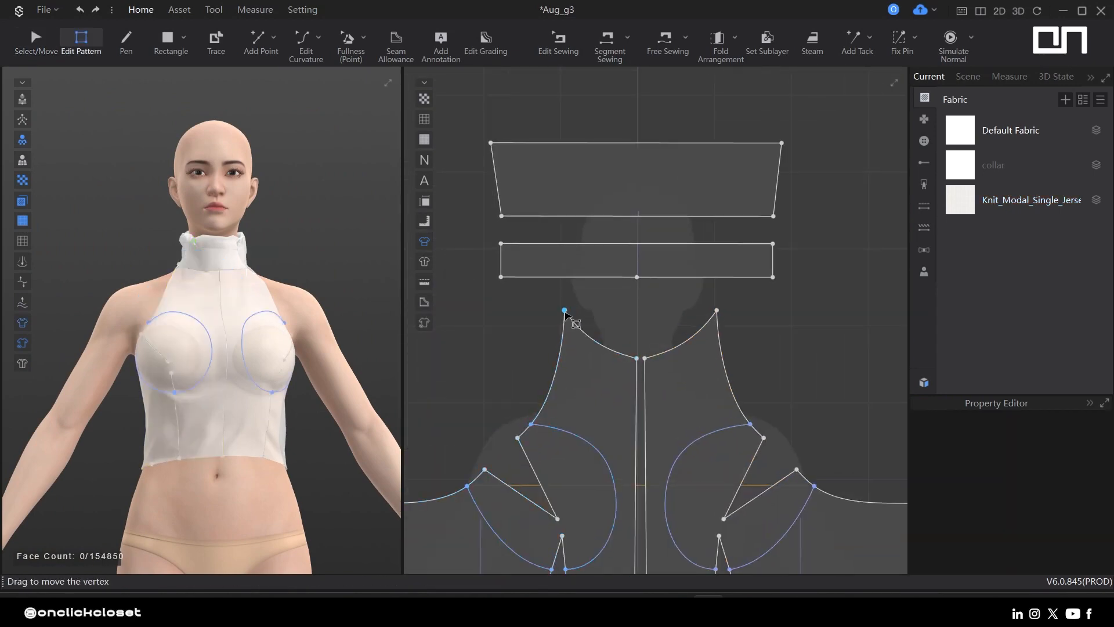
click(549, 319)
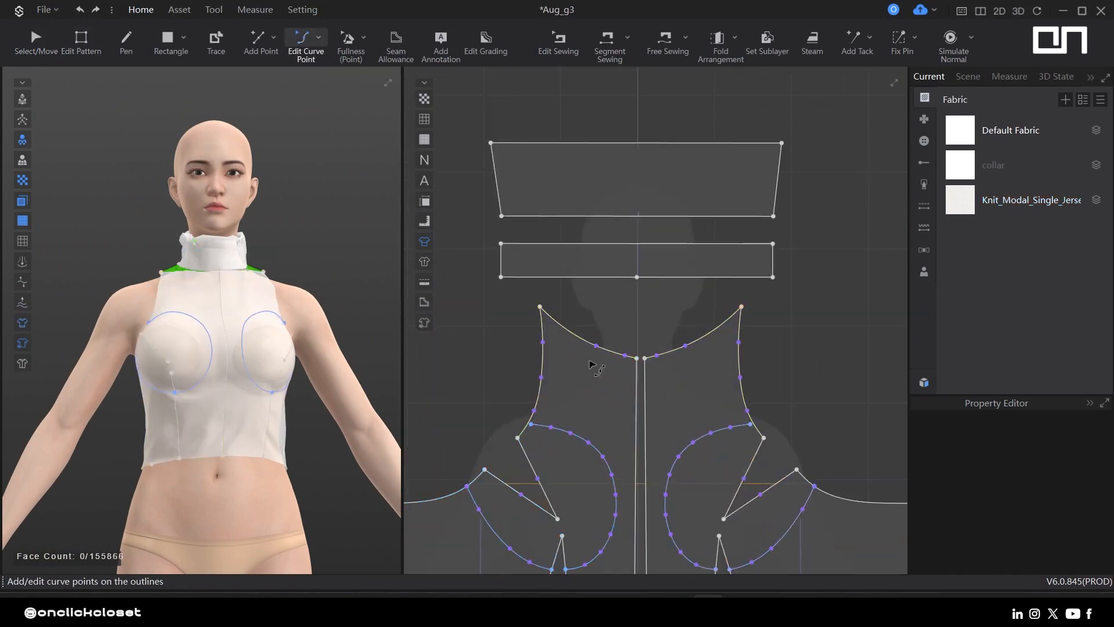
key(b)
click(604, 354)
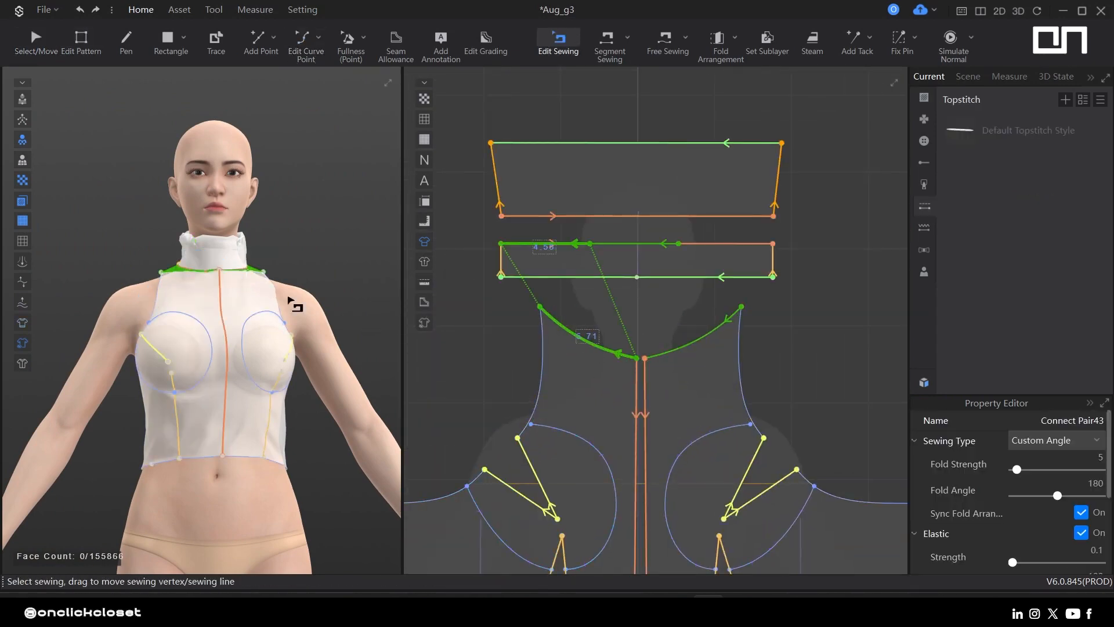
key(space)
drag(209, 323, 219, 333)
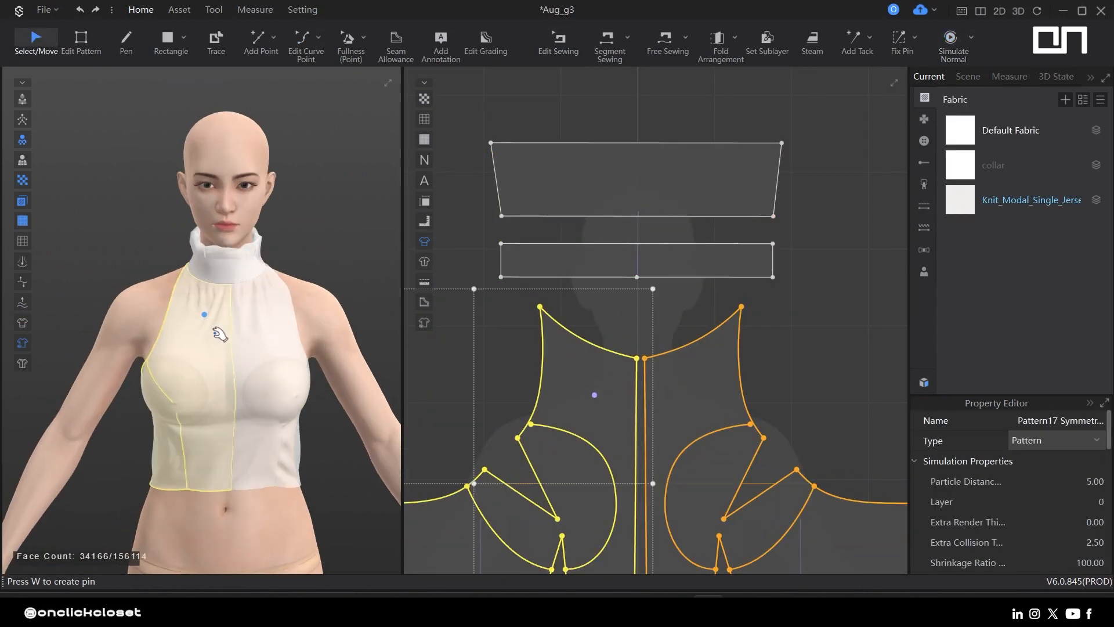
- Widen the neckline slightly more at its outer corners and deepen its curve near the centre front
click(602, 309)
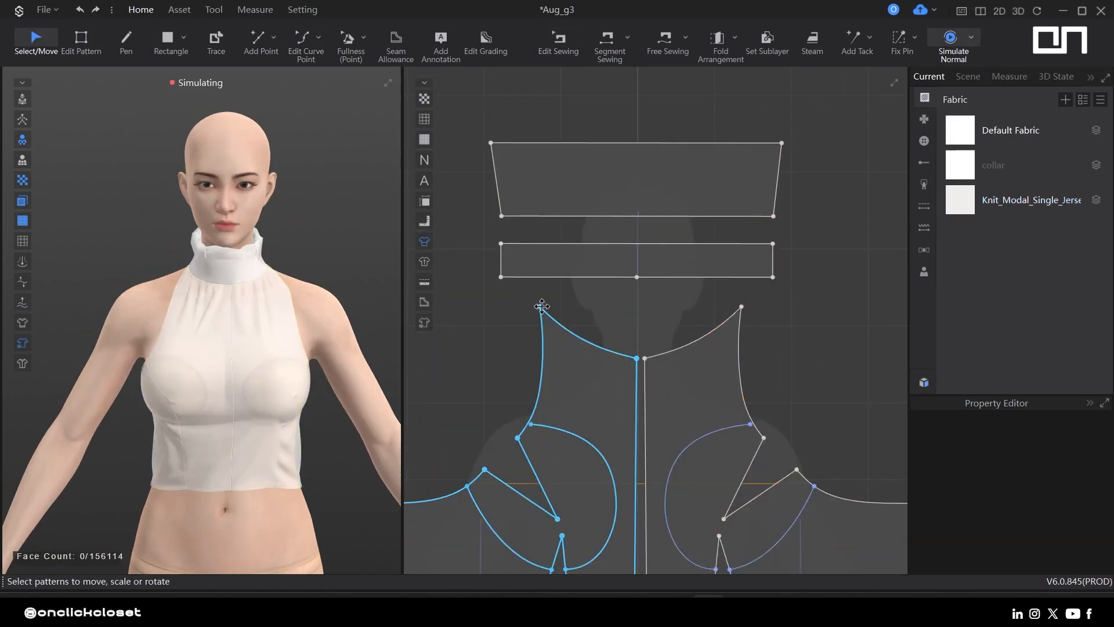
key(z)
drag(541, 306, 528, 301)
key(v)
key(space)
scroll(604, 353, up, 6)
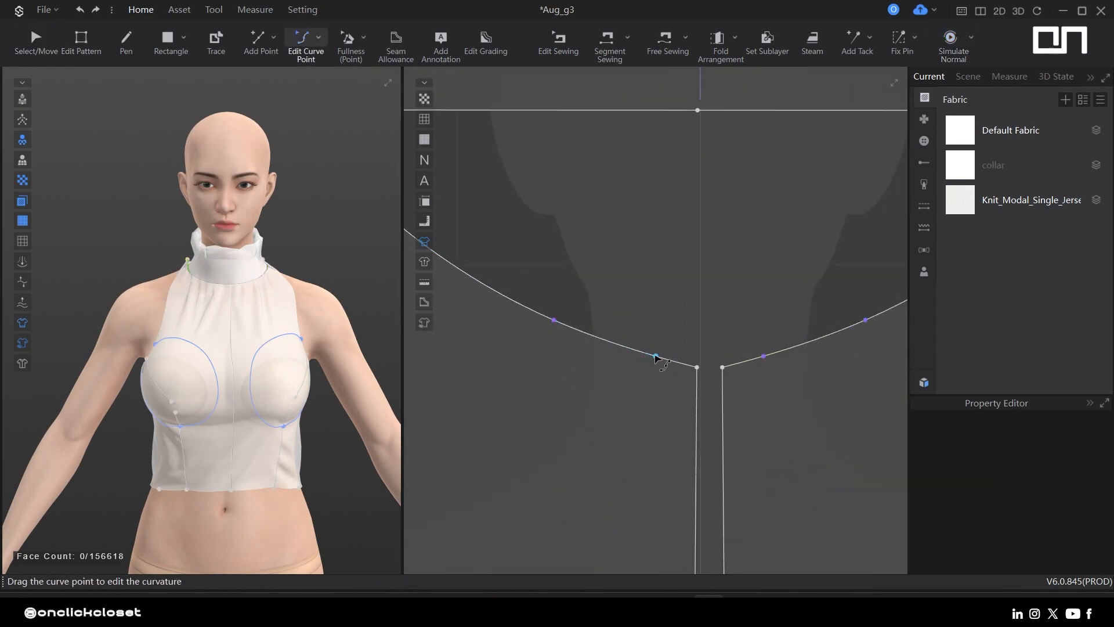
drag(657, 357, 648, 369)
drag(529, 326, 523, 326)
- Simulate the reshaped neckline, tugging the upper front and bust on both sides so the fabric settles
key(space)
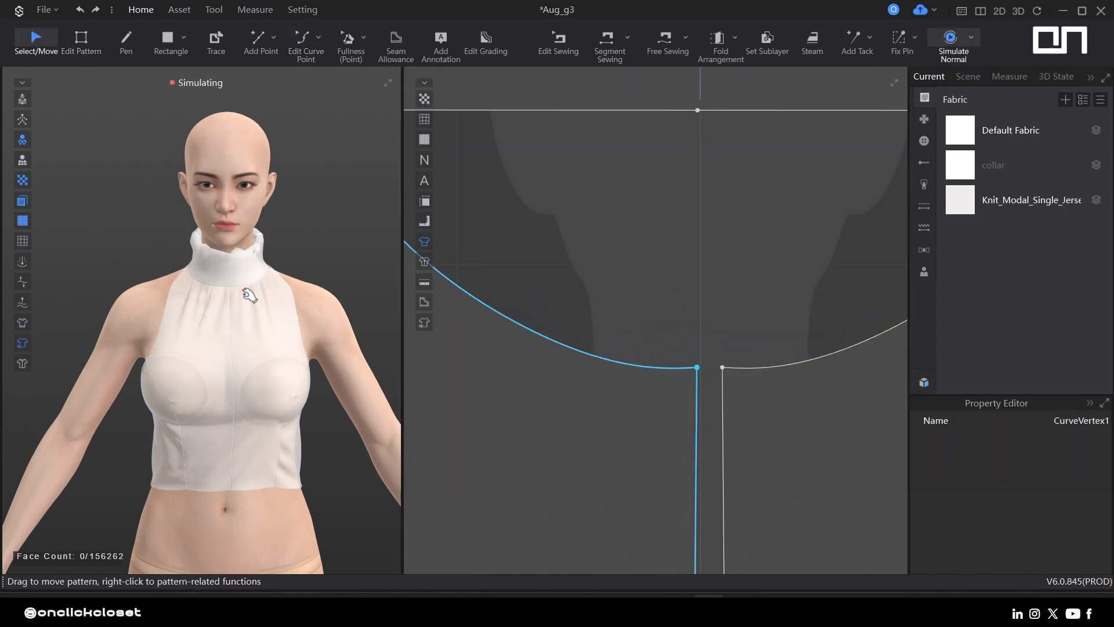
right_drag(249, 294, 296, 299)
drag(273, 305, 241, 308)
right_drag(242, 308, 216, 360)
drag(219, 368, 254, 372)
right_drag(256, 377, 285, 406)
drag(287, 429, 309, 428)
right_drag(309, 428, 341, 371)
drag(340, 370, 362, 373)
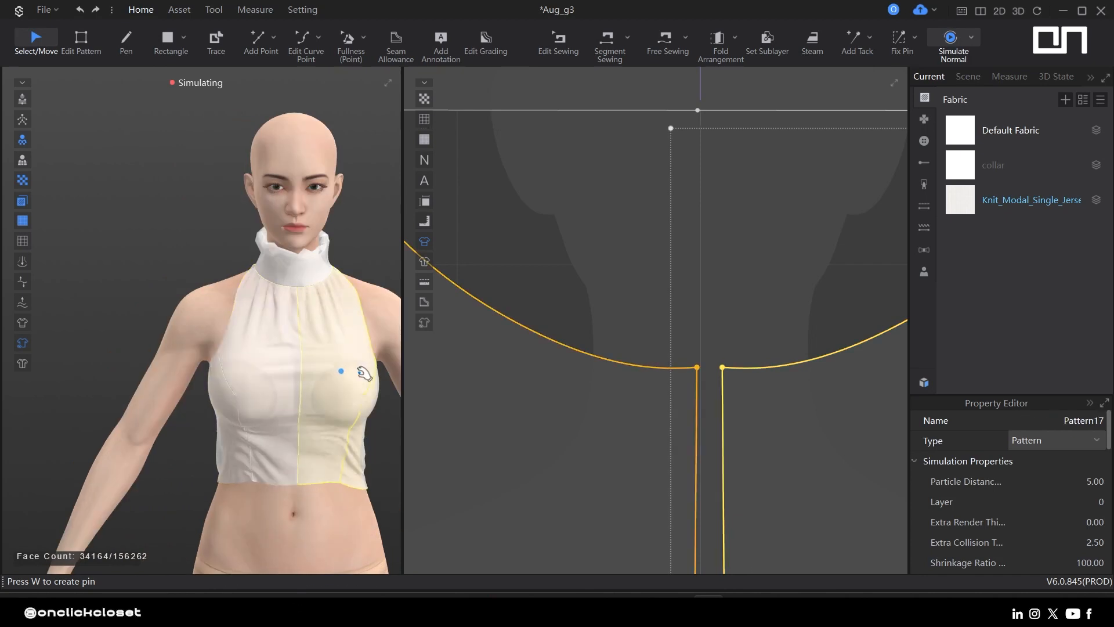
middle_drag(363, 373, 296, 343)
- Move the hem end of the waist dart's side leg towards the centre front to narrow the dart
scroll(790, 343, down, 8)
middle_drag(791, 350, 677, 198)
click(603, 452)
scroll(585, 423, up, 1)
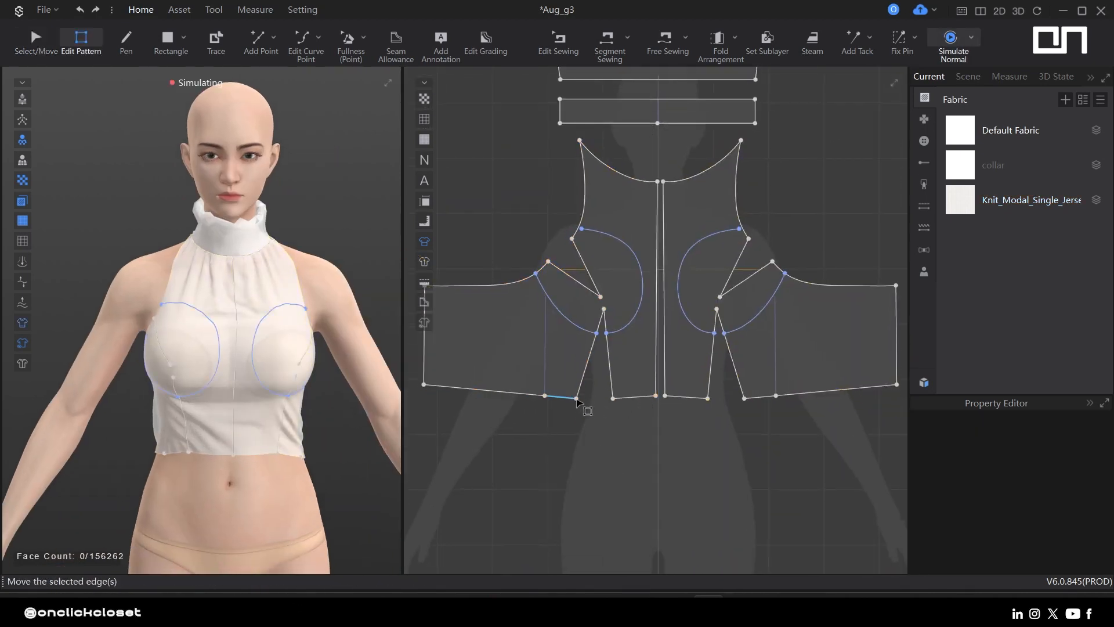
scroll(579, 400, up, 2)
drag(577, 398, 596, 401)
- Reattach the loose end of the underbust line to the moved waist dart leg
scroll(608, 304, up, 5)
right_click(605, 296)
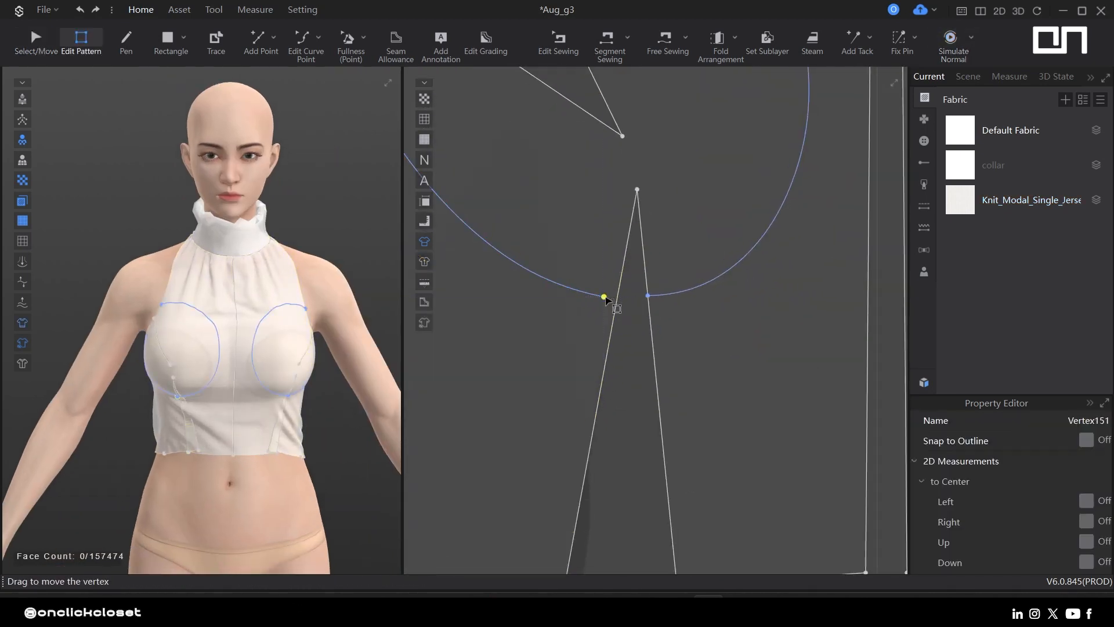
mouse_move(671, 364)
click(776, 365)
- Simulate the narrowed darts and pull the front hem and back panel into place on the body
key(space)
click(164, 447)
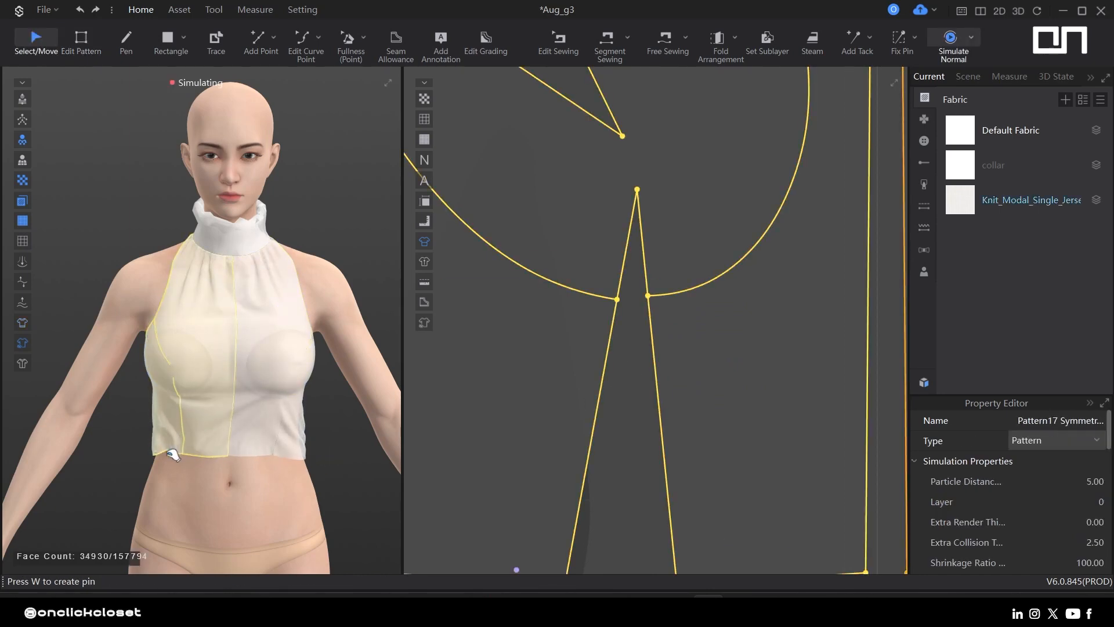
mouse_move(273, 444)
right_down()
mouse_move(206, 423)
mouse_move(285, 436)
right_up()
click(286, 435)
scroll(689, 383, down, 5)
click(420, 441)
scroll(415, 432, down, 3)
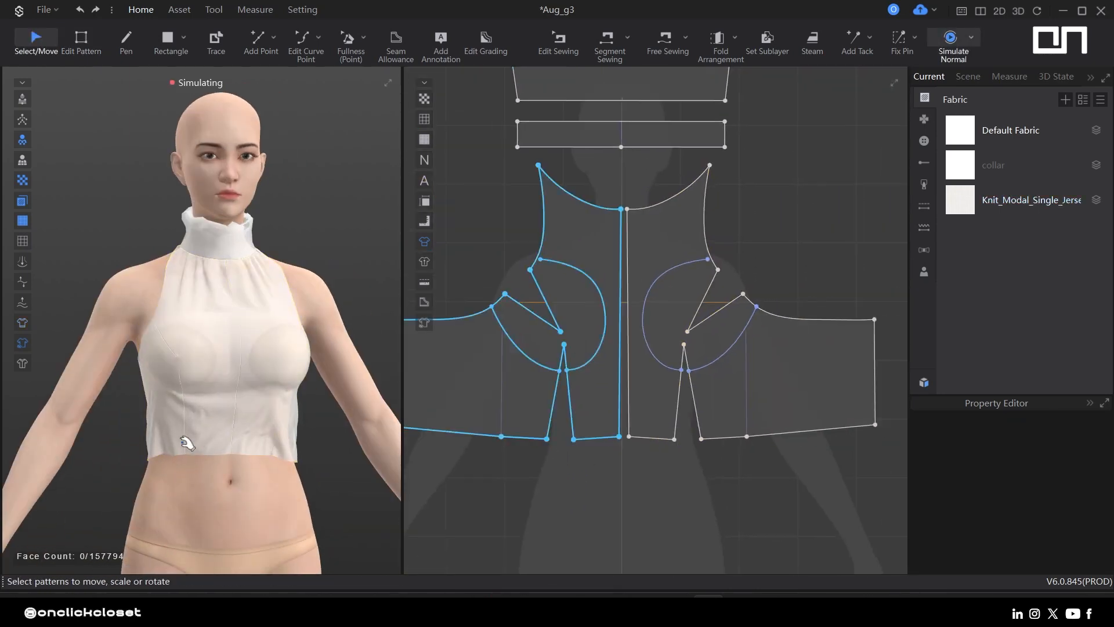
middle_drag(431, 492, 589, 483)
right_drag(150, 488, 189, 485)
click(290, 447)
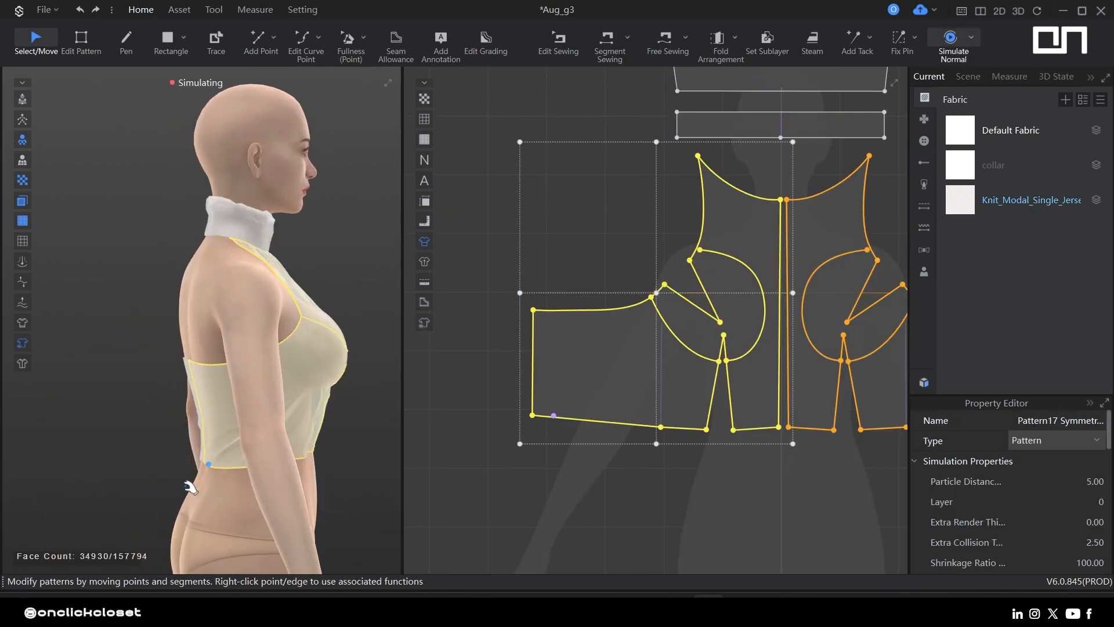
drag(195, 372, 185, 360)
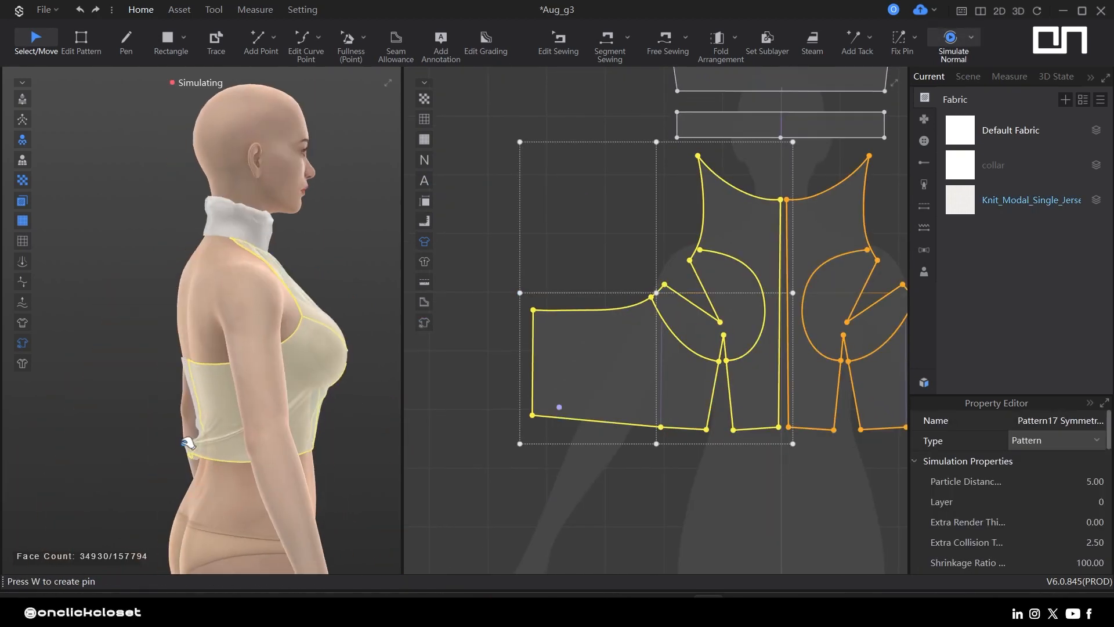
- Move the back panel's lower centre-back corner outward to flare the hem, and settle the hem around the body
key(z)
drag(532, 415, 505, 415)
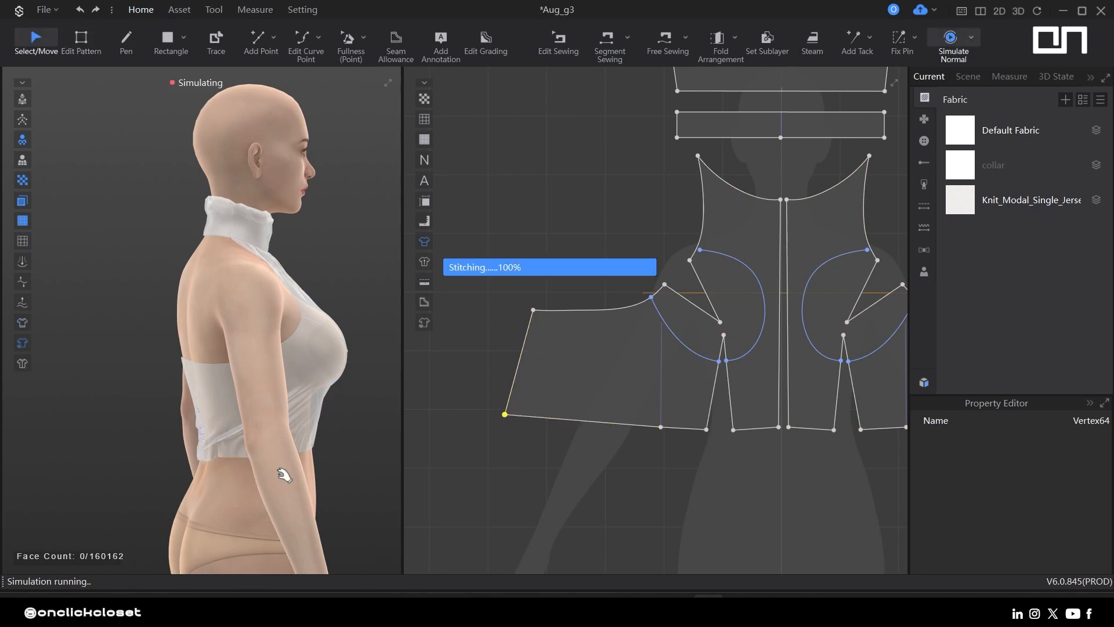
right_drag(286, 473, 320, 483)
click(269, 456)
right_drag(254, 472, 202, 445)
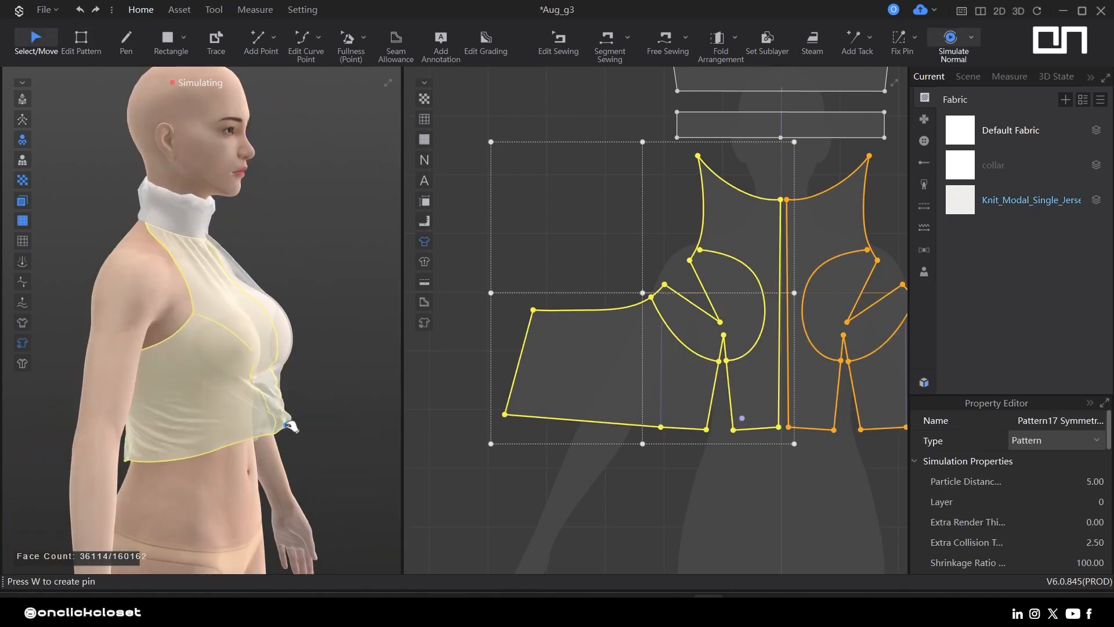
right_drag(290, 427, 215, 447)
right_drag(298, 449, 331, 445)
drag(331, 445, 316, 455)
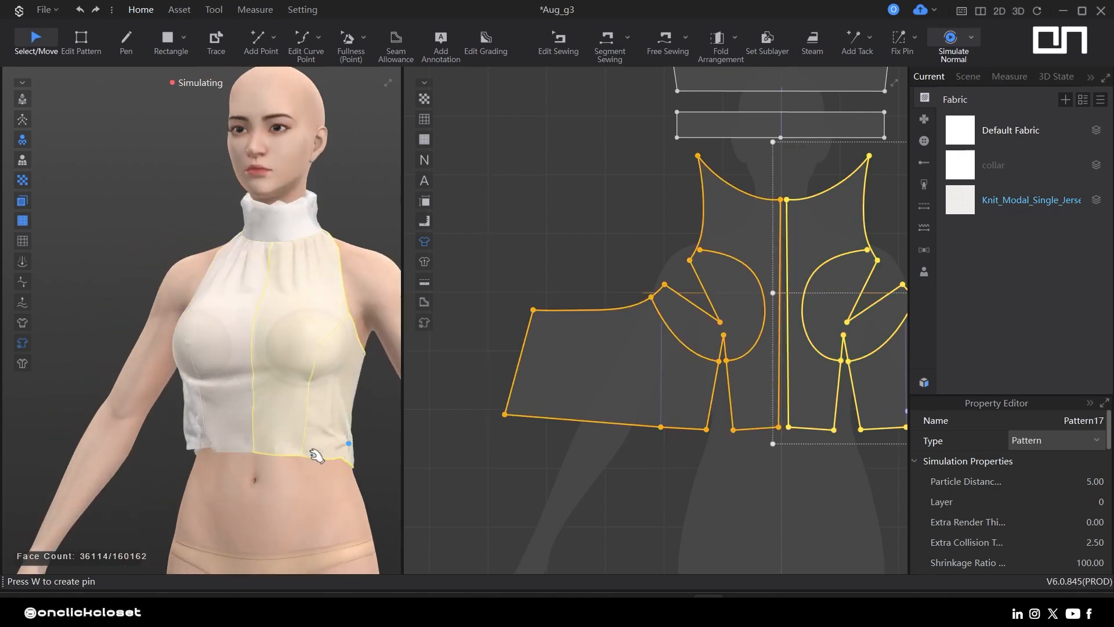
click(232, 473)
right_drag(316, 455, 155, 467)
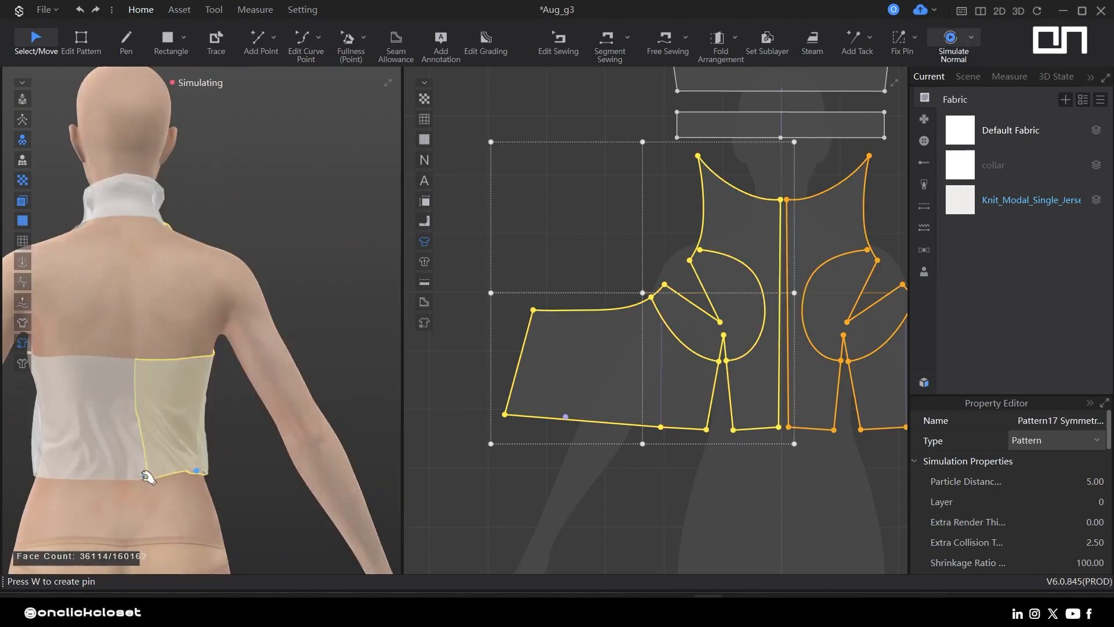
- Restart the simulation and smooth the hem from back to front by tugging the fabric
key(space)
key(space)
right_drag(186, 532, 232, 470)
click(281, 460)
click(139, 438)
right_drag(119, 447, 125, 400)
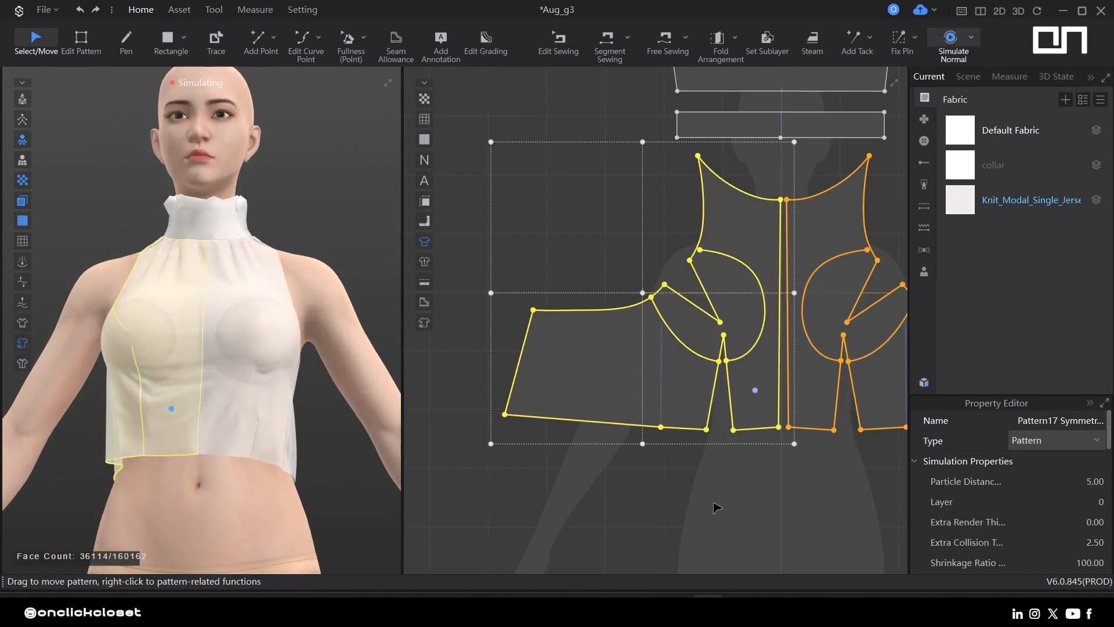
- Shorten the centre-front seam by moving its lower end up from the hem
click(714, 507)
middle_drag(853, 413, 689, 434)
scroll(625, 454, up, 2)
key(b)
click(630, 422)
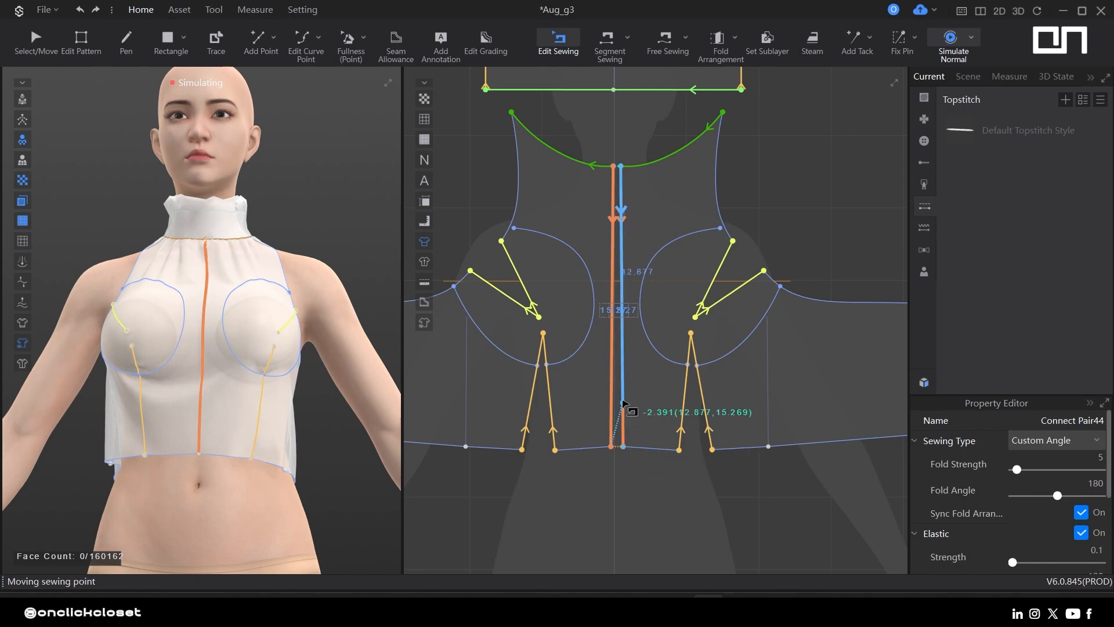
scroll(625, 444, up, 3)
- Sew the open lower section of the centre front as a separate free seam down to the hem
key(m)
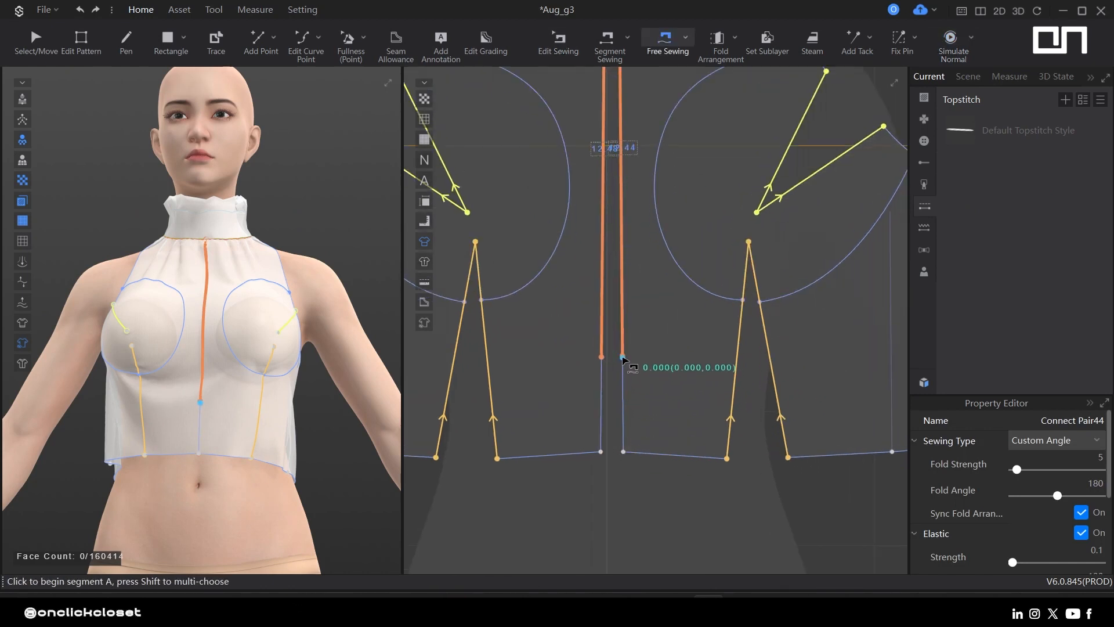
click(602, 458)
scroll(610, 406, up, 5)
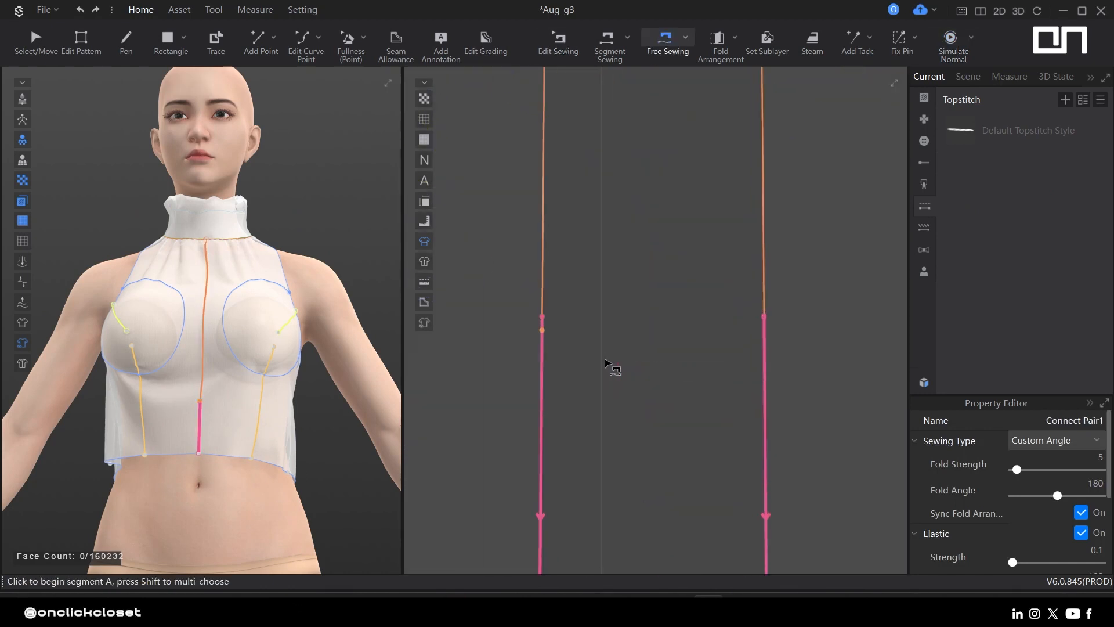
scroll(725, 388, down, 5)
middle_drag(709, 422, 618, 288)
scroll(238, 447, down, 2)
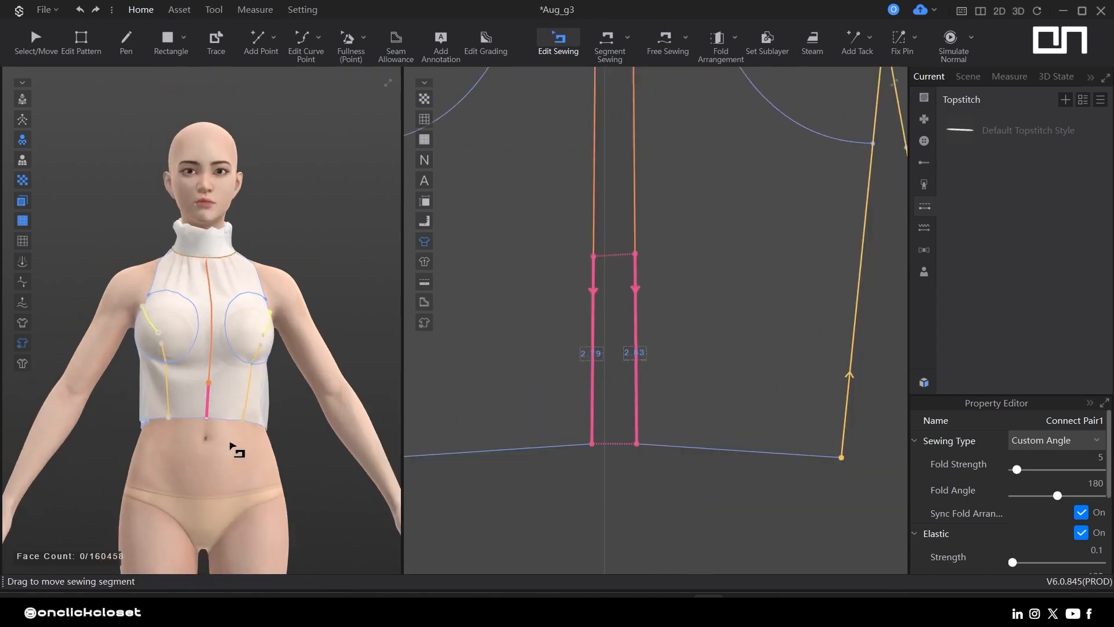
- Add points on both centre-front edges at the end of the upper seam and simulate the top
key(space)
key(b)
right_click(635, 184)
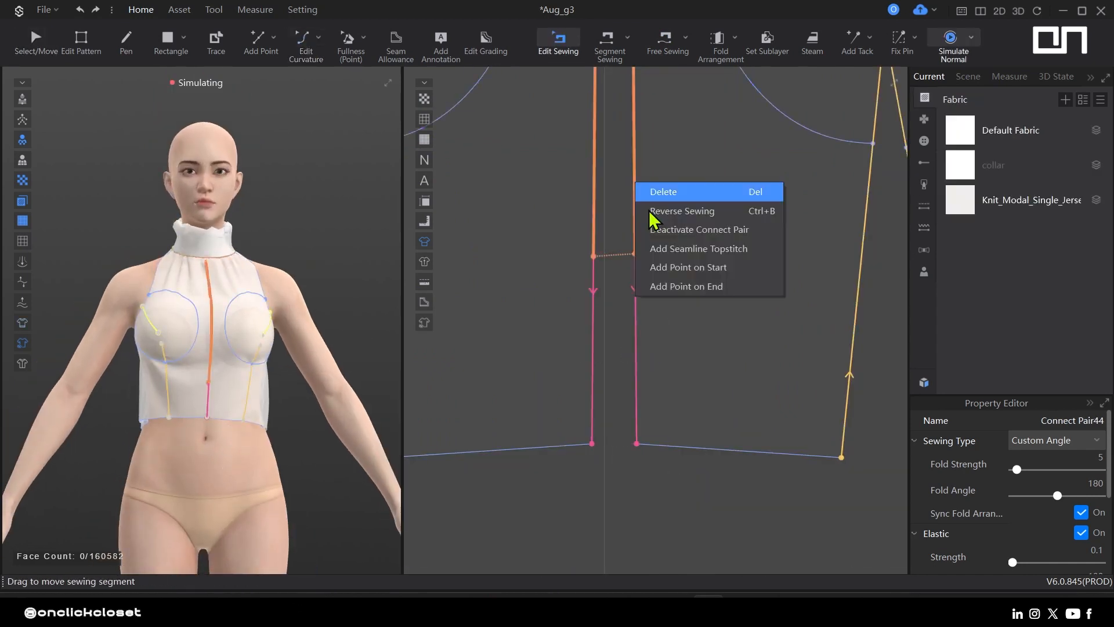
click(697, 269)
key(space)
- Lower the centre-front hem corners to form a deep pointed hem, and simulate the new shape
click(609, 512)
key(z)
click(636, 444)
drag(636, 443, 638, 570)
middle_drag(694, 515, 659, 317)
scroll(630, 386, down, 4)
drag(618, 378, 618, 444)
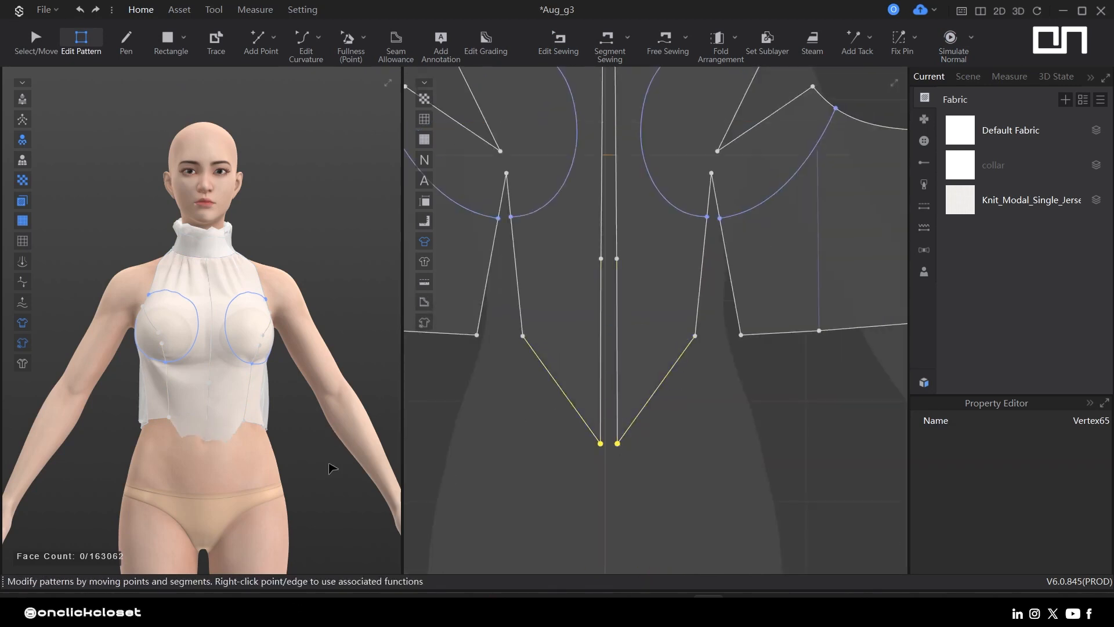
key(space)
- Turn on Elastic for the lower centre-front edges of both front panels and simulate the gathering
key(b)
click(601, 405)
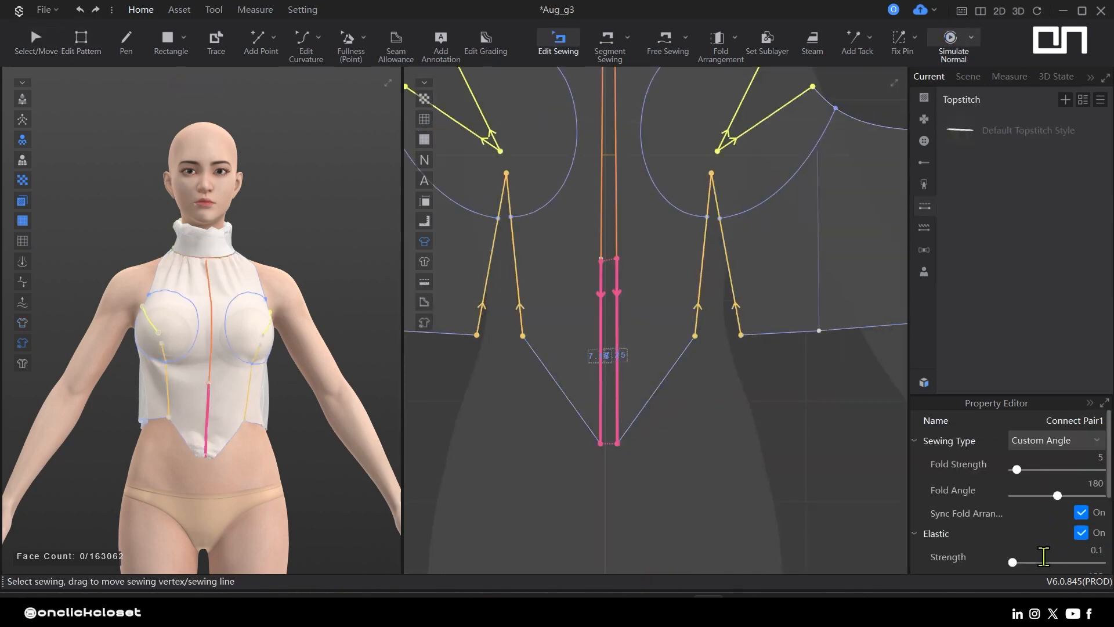
key(space)
key(b)
key(z)
click(601, 419)
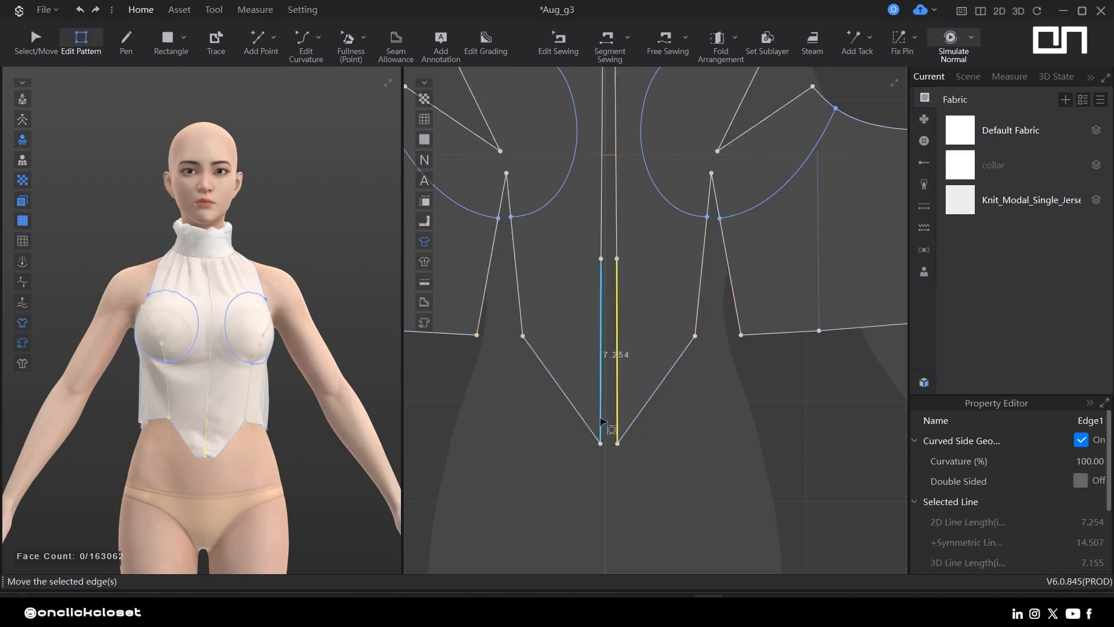
scroll(1078, 494, down, 3)
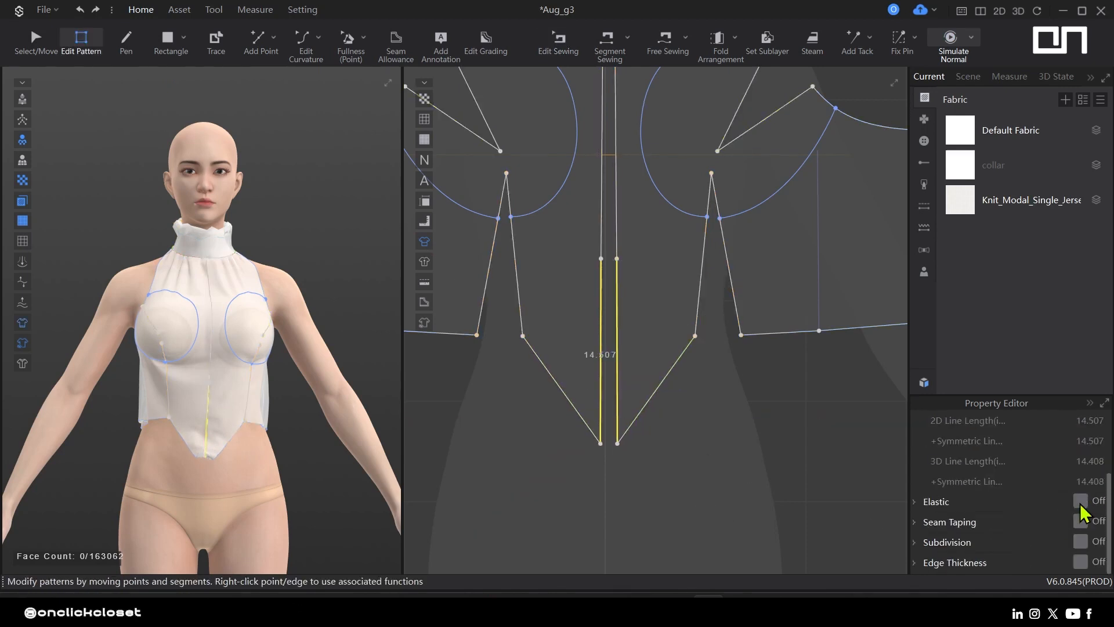
click(1081, 500)
key(space)
click(577, 532)
- Try an elastic ratio of 121 on the lower centre-front edges
key(z)
click(600, 416)
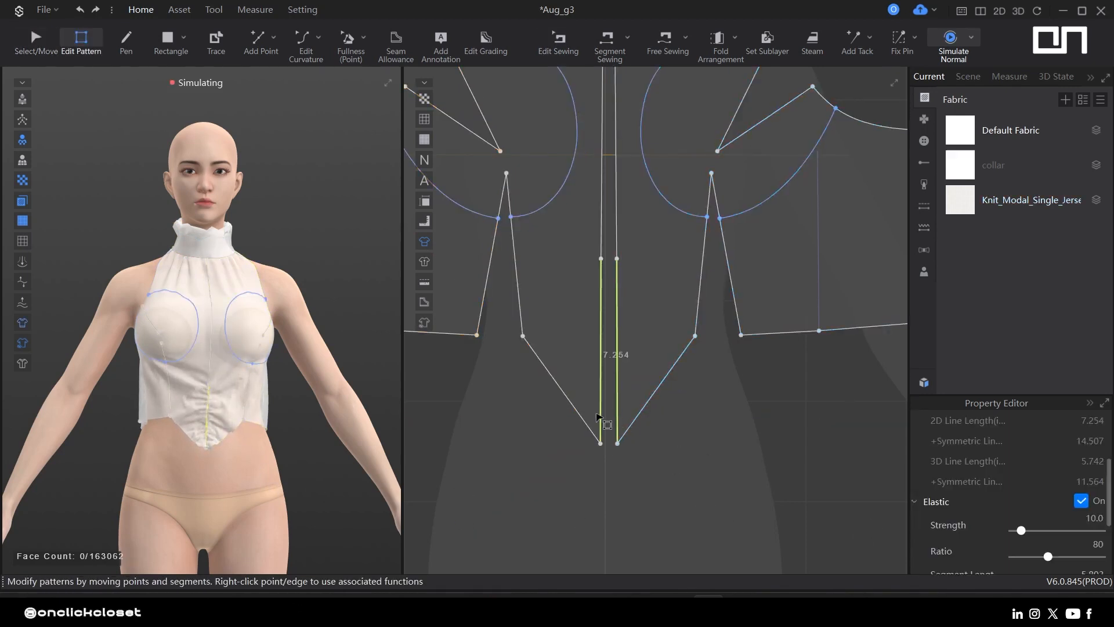
drag(1060, 558, 1071, 558)
key(a)
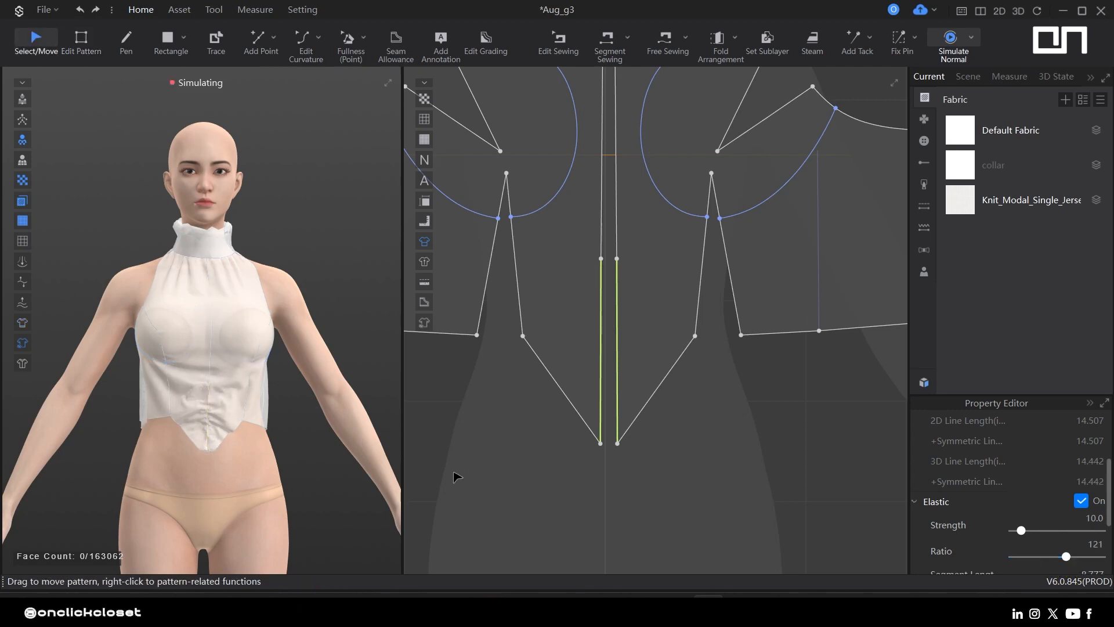
- Set the lower centre-front edges' elastic strength to 22.8 and ratio to 48, and settle the gathers in simulation
key(z)
click(617, 411)
click(680, 447)
click(617, 400)
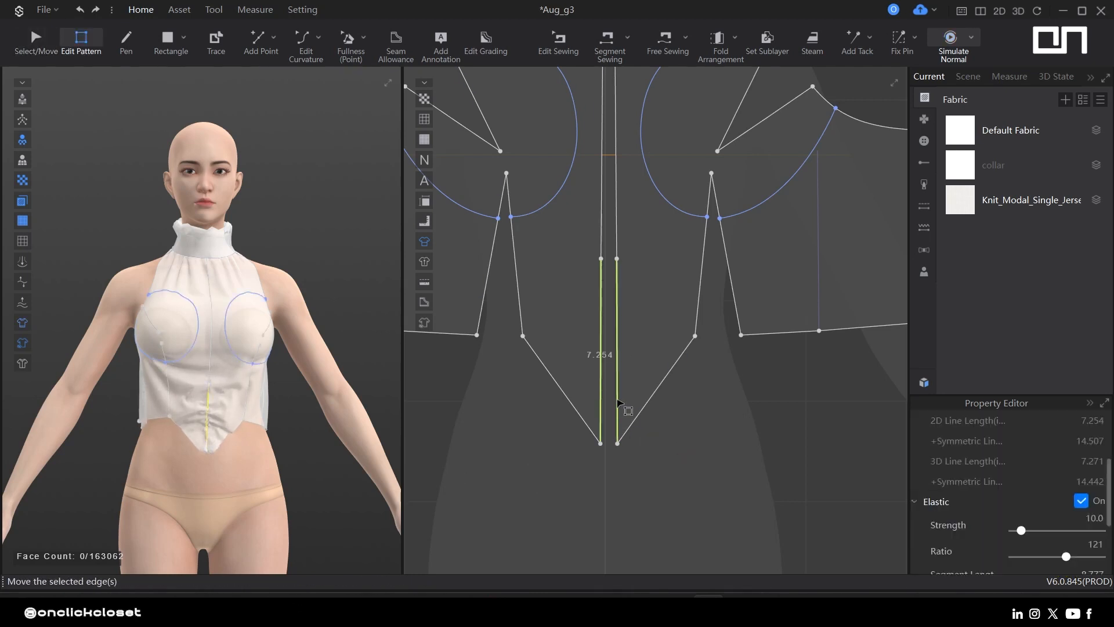
key(space)
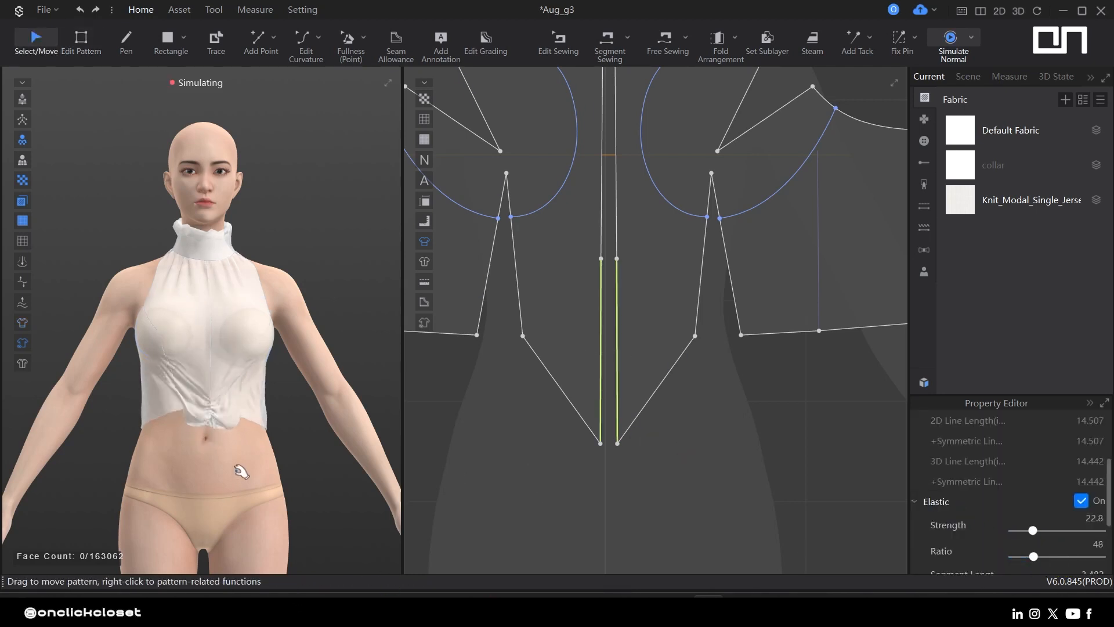
drag(208, 405, 203, 406)
click(652, 474)
- Raise the centre-front hem corners to shorten the pointed hem, and tug the gathered front into place in simulation
key(z)
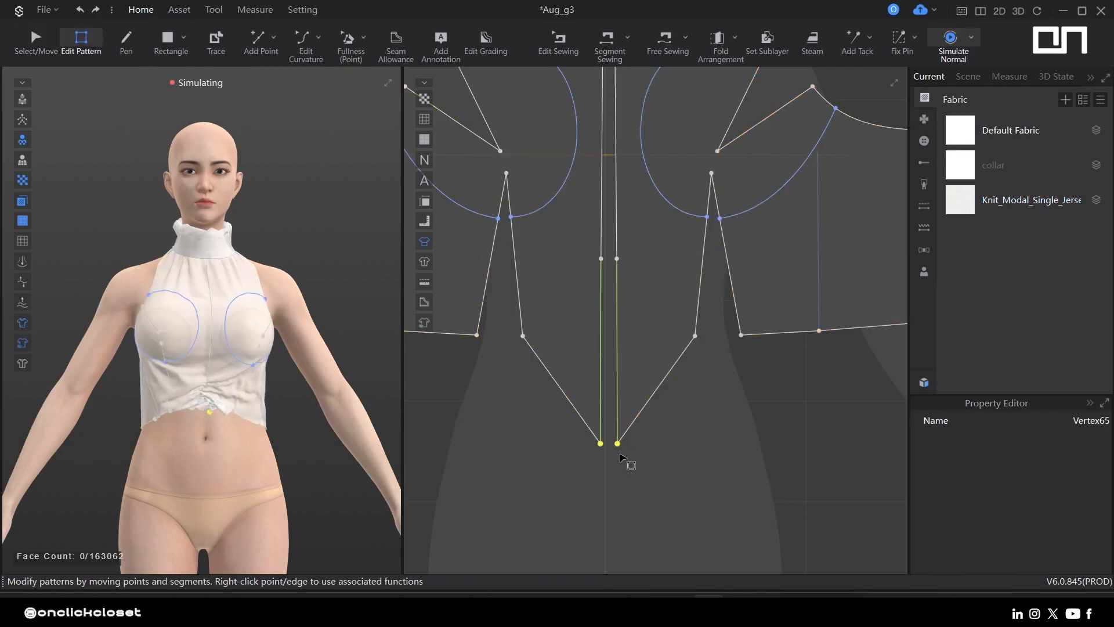
drag(609, 443, 609, 378)
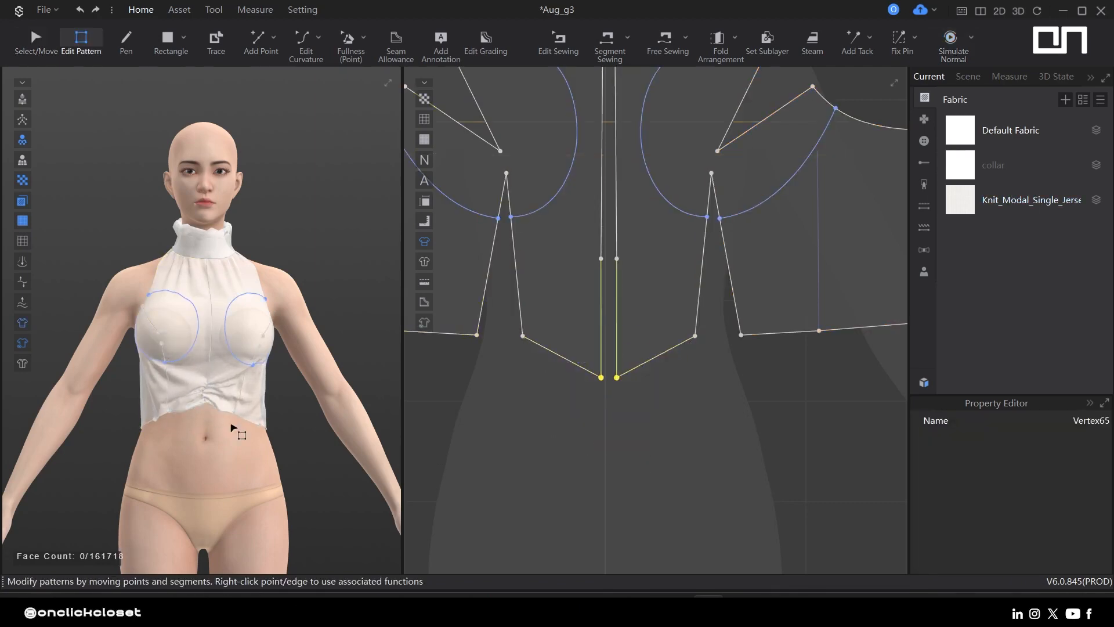
key(space)
scroll(192, 441, up, 5)
drag(187, 439, 154, 453)
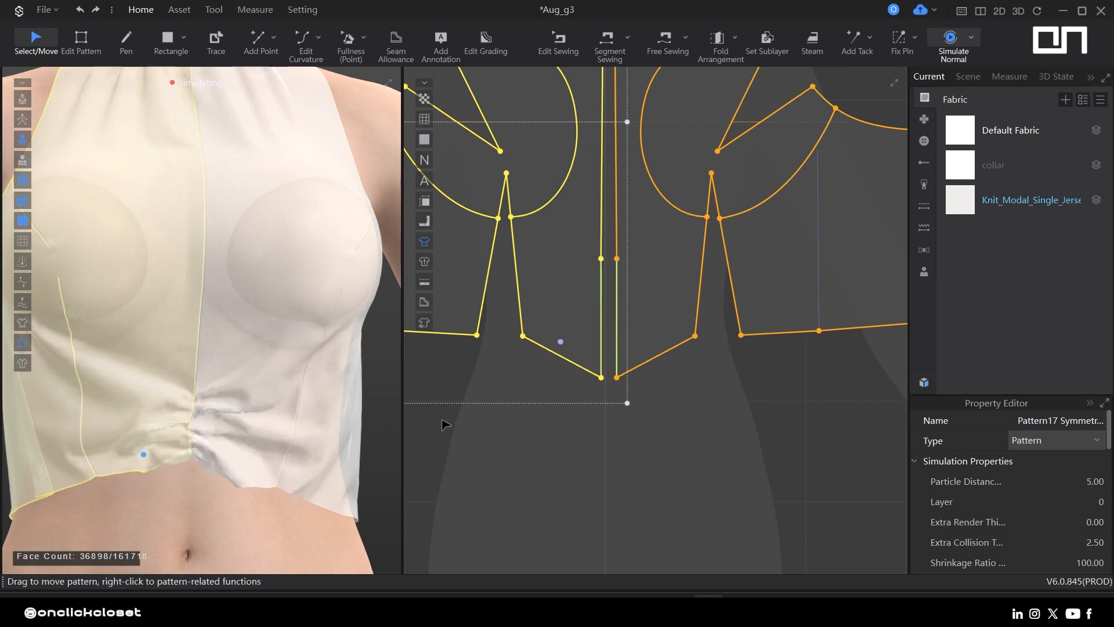
- Lower the waist darts' hem corners on both front panels to soften the centre-front slope, and settle the fabric in simulation
click(443, 423)
middle_drag(488, 404, 570, 448)
key(z)
drag(546, 406, 616, 366)
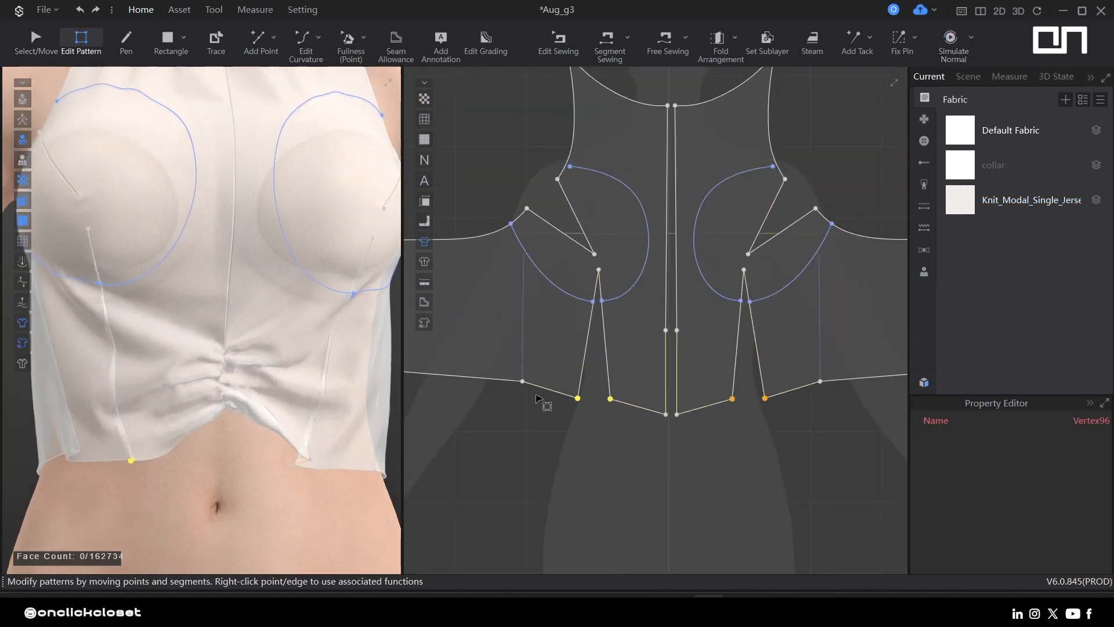
click(187, 485)
key(space)
scroll(141, 485, up, 3)
drag(142, 485, 141, 490)
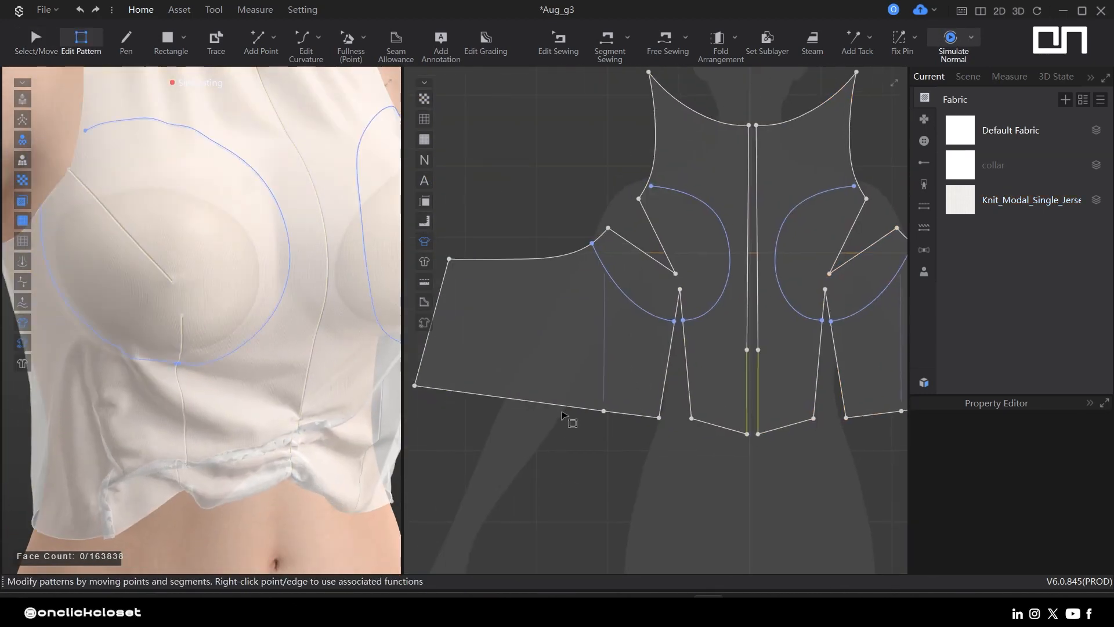
- Turn on Elastic for the side, back and centre-front hem edges of both panels, and tug the gathered hem into place in simulation
click(600, 416)
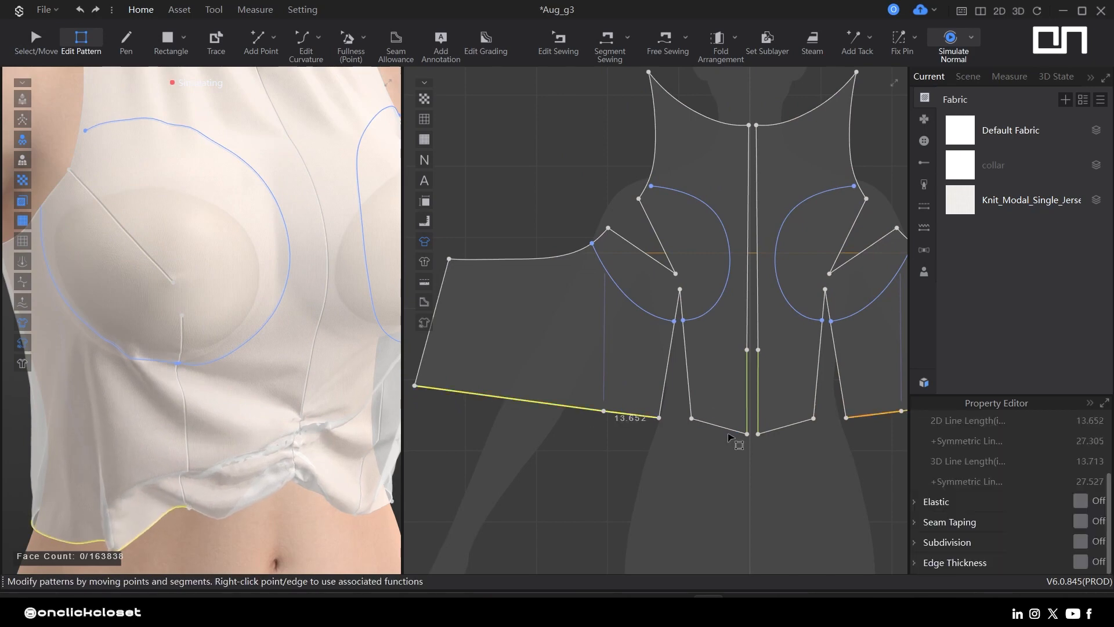
shift+click(726, 428)
click(1081, 501)
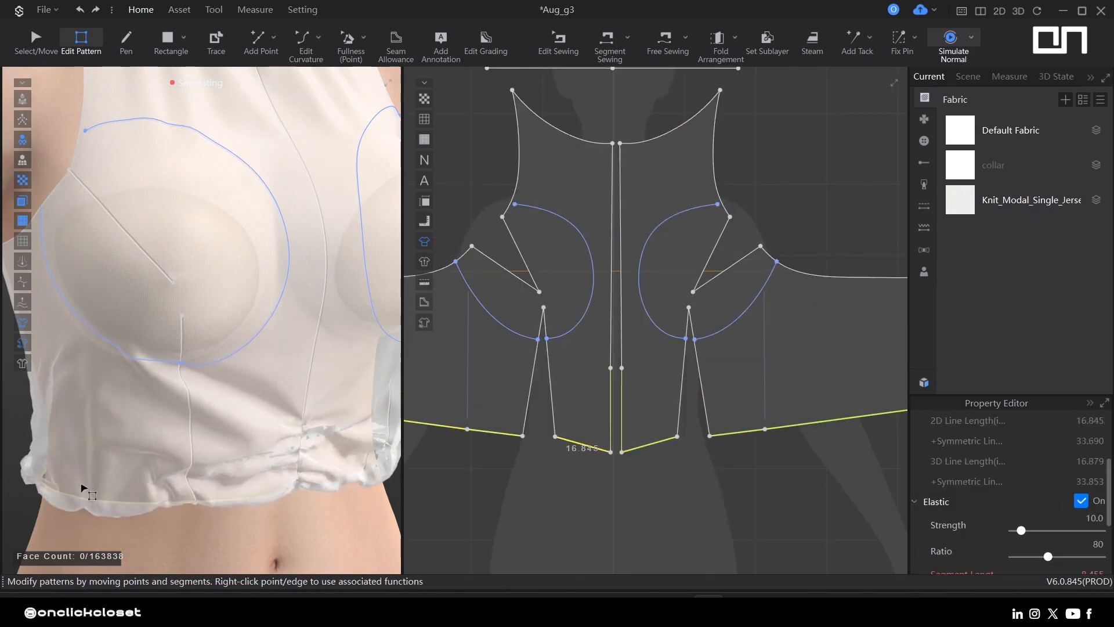
key(q)
drag(225, 453, 221, 473)
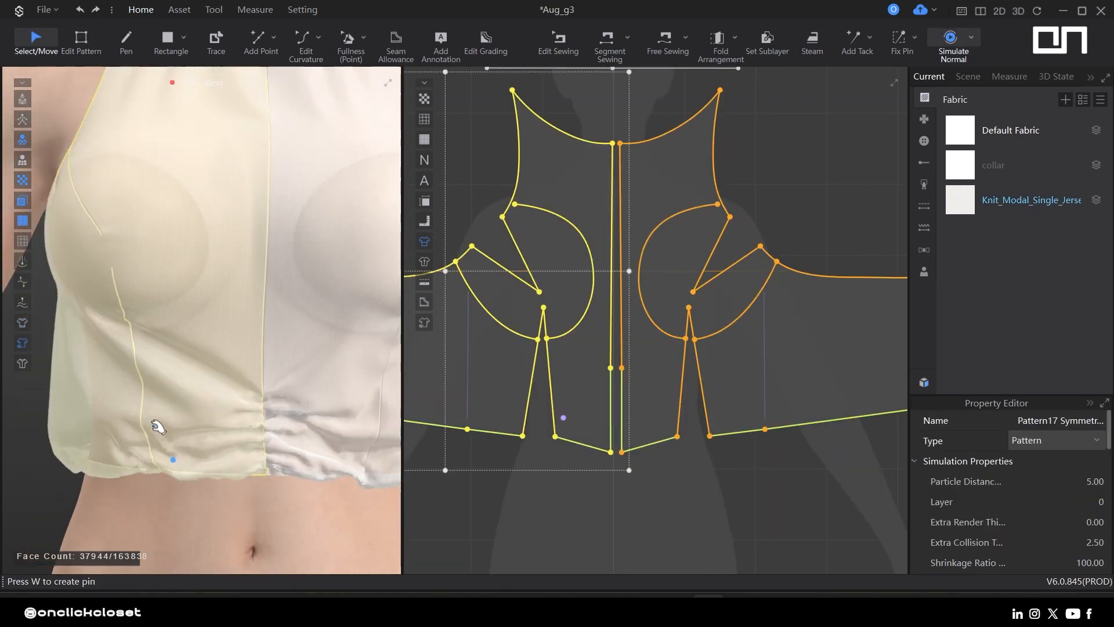
scroll(156, 425, down, 3)
right_drag(155, 425, 261, 441)
drag(191, 384, 175, 362)
- Move the lower centre-back corners outward and the waist darts' hem corners down on both panels, and settle the top in simulation
click(595, 465)
scroll(597, 463, down, 3)
middle_drag(420, 392, 558, 404)
scroll(558, 405, up, 2)
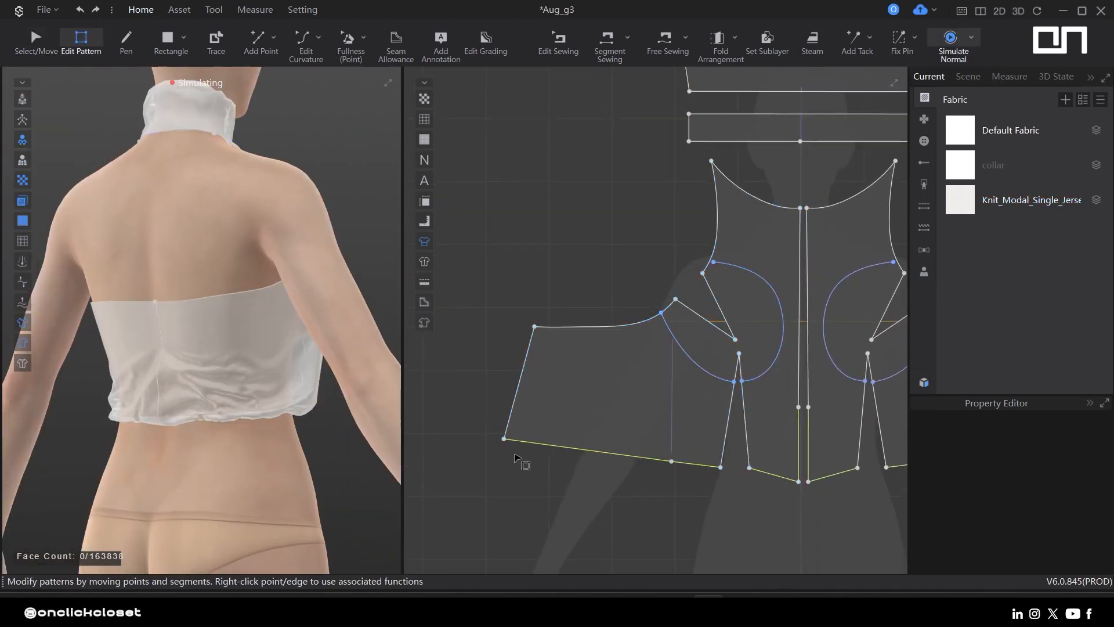
drag(504, 438, 486, 437)
drag(715, 473, 753, 464)
drag(749, 468, 748, 480)
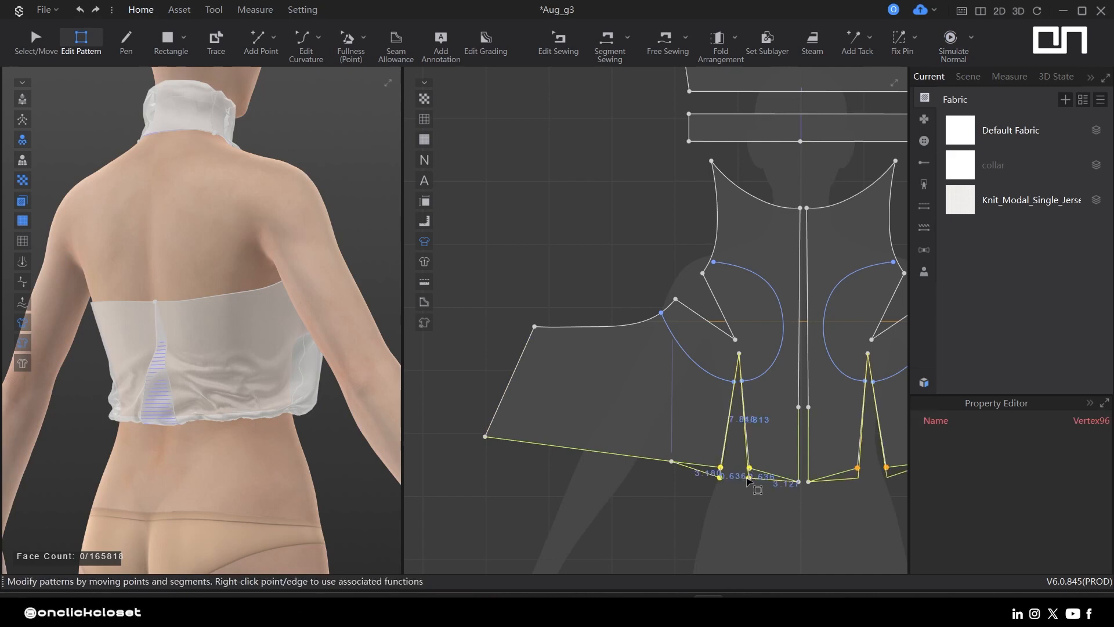
key(space)
key(q)
drag(264, 374, 98, 355)
- Set the body panels' particle distance to 20 and pull the back and side fabric into place in simulation
click(191, 410)
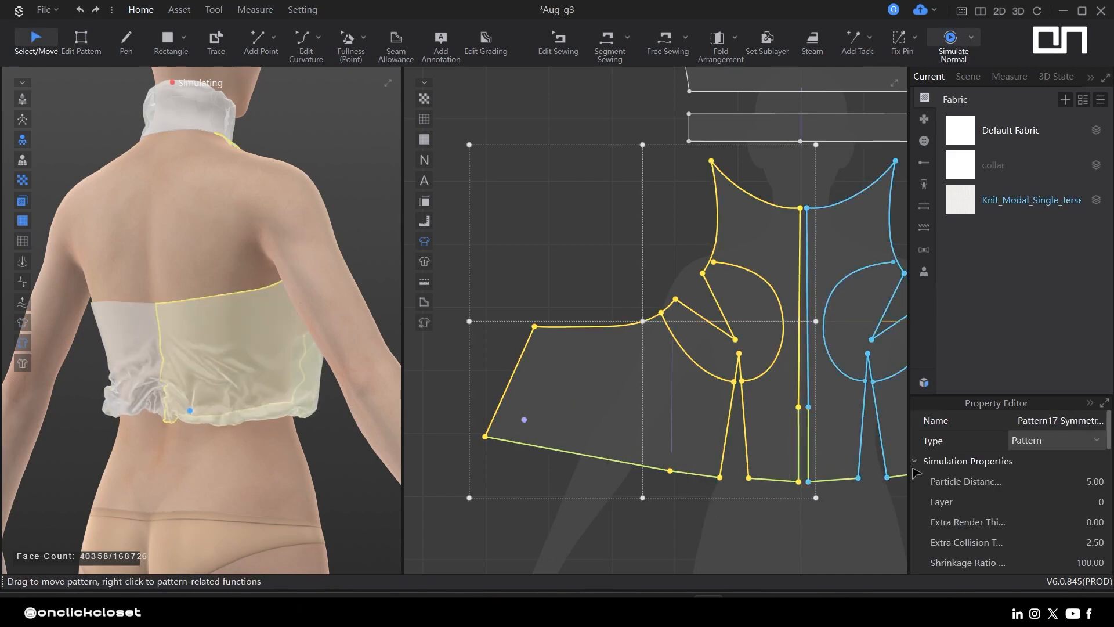
text(20)
key(Return)
right_drag(182, 418, 238, 407)
drag(120, 361, 281, 393)
click(301, 373)
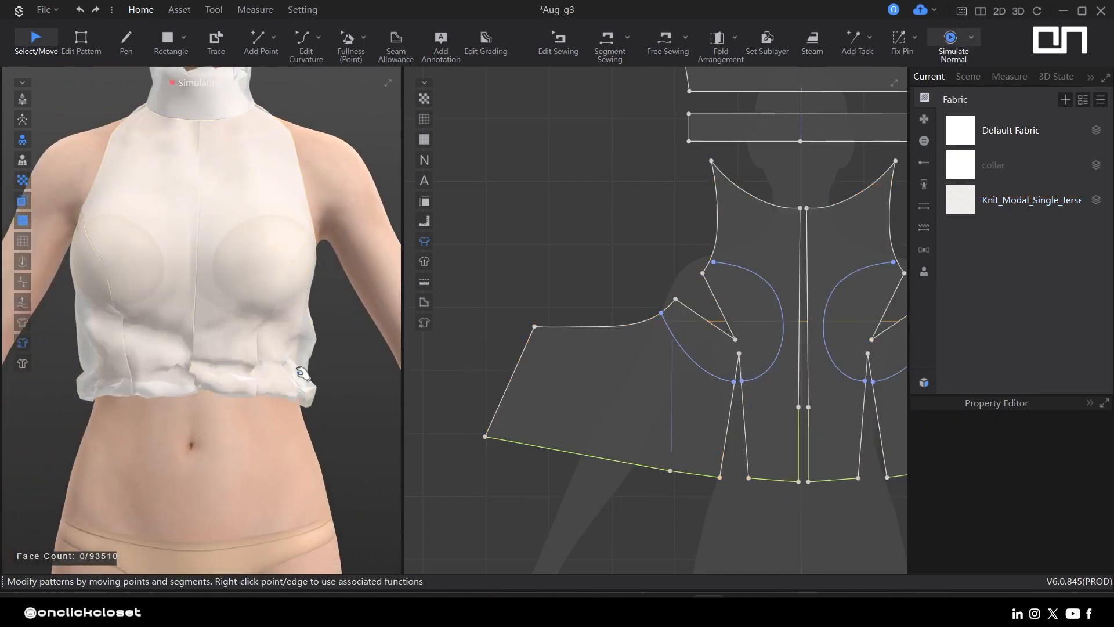
- Examine the halter top in the reference photo against the simulated front and the flat patterns
click(215, 362)
scroll(772, 373, down, 5)
middle_drag(773, 373, 418, 404)
scroll(798, 369, up, 3)
middle_drag(492, 376, 600, 353)
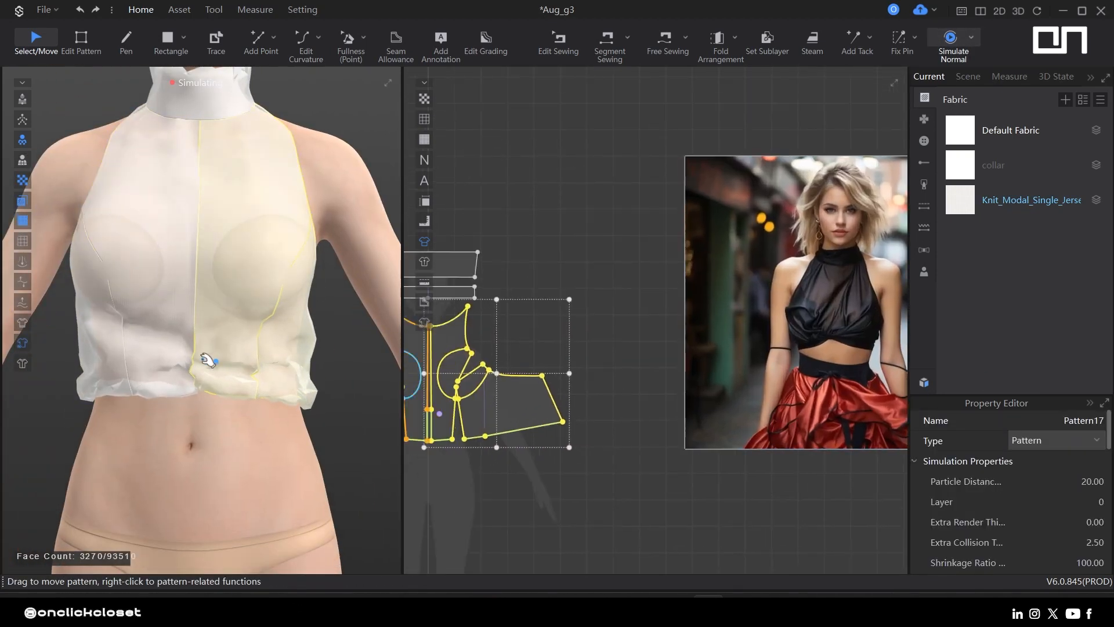
click(607, 497)
scroll(607, 497, down, 3)
scroll(693, 429, up, 1)
middle_drag(694, 429, 776, 414)
middle_drag(514, 445, 681, 469)
scroll(680, 469, up, 8)
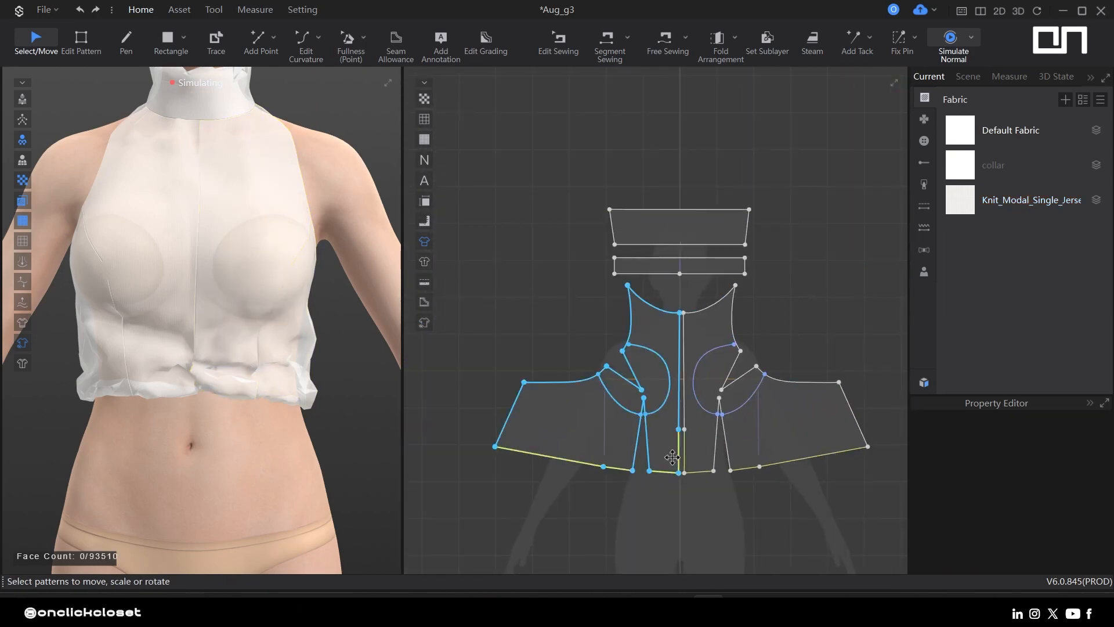
- Adjust the Elastic setting on the front panel's gathered edge by lowering its ratio, and check the gathers in simulation
key(z)
click(671, 409)
click(1082, 501)
drag(1061, 556, 1013, 556)
click(215, 372)
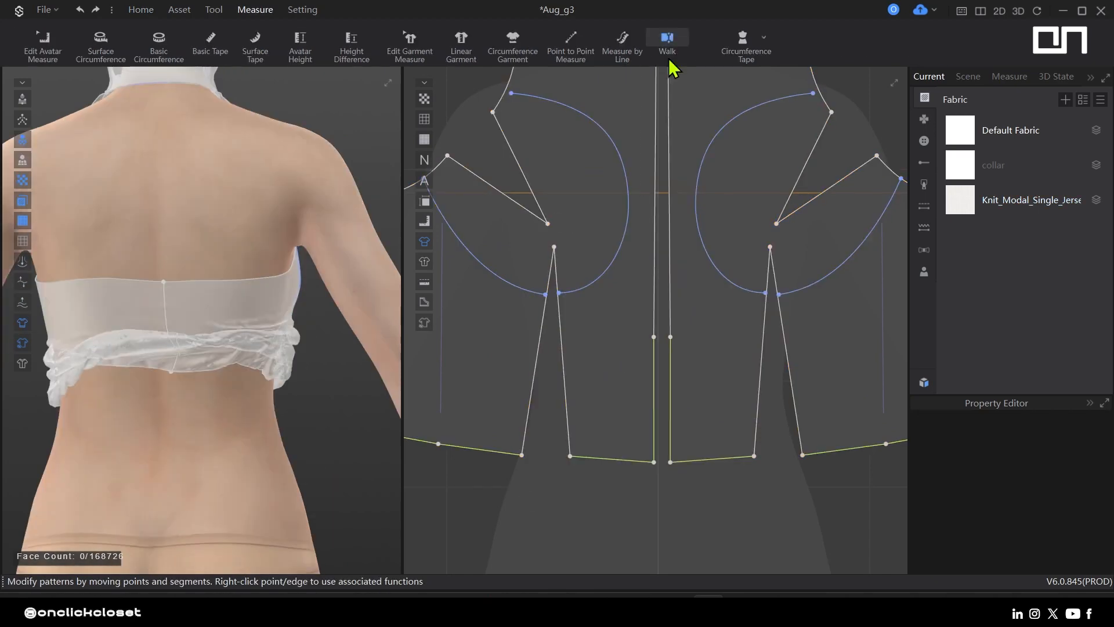
- Measure the avatar's circumference just below the gathered hem with a Circumference Tape
click(743, 39)
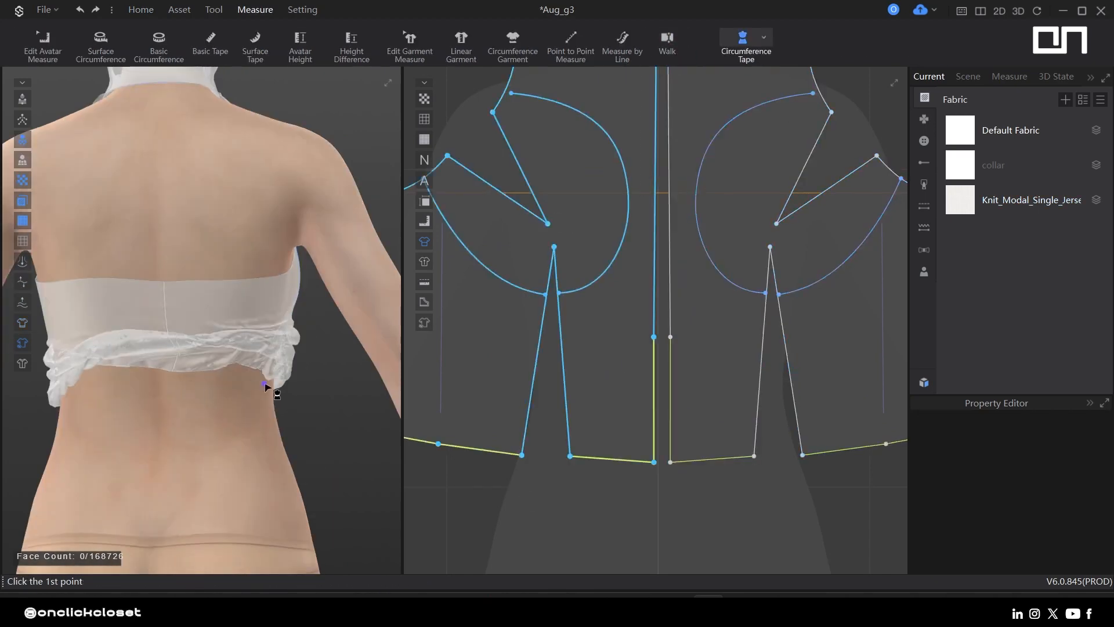
right_drag(162, 380, 40, 414)
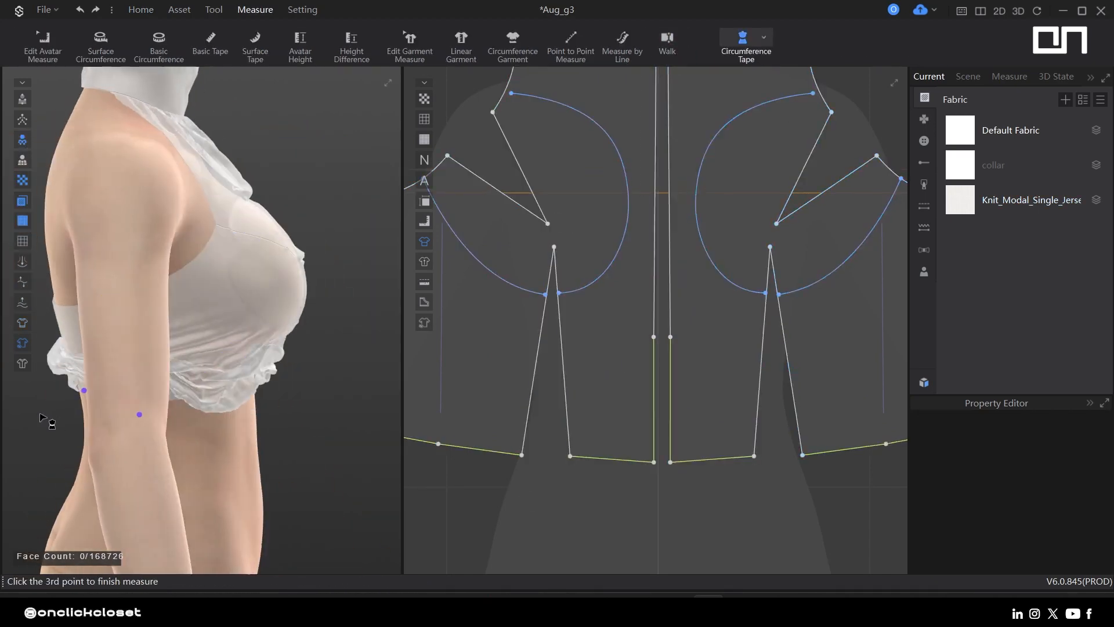
click(191, 418)
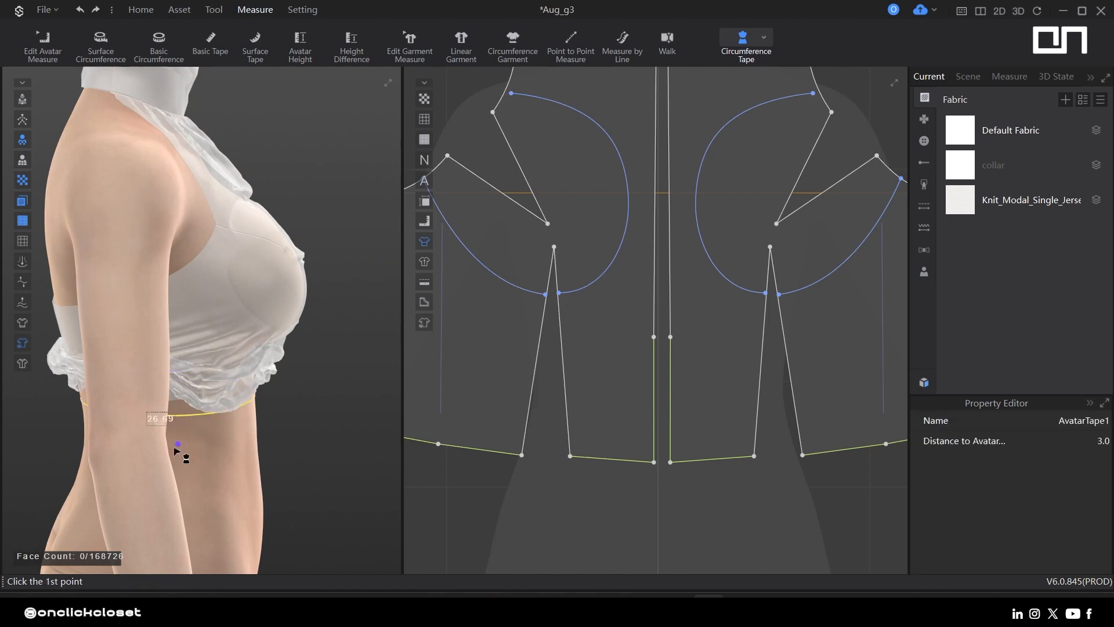
right_drag(186, 453, 206, 411)
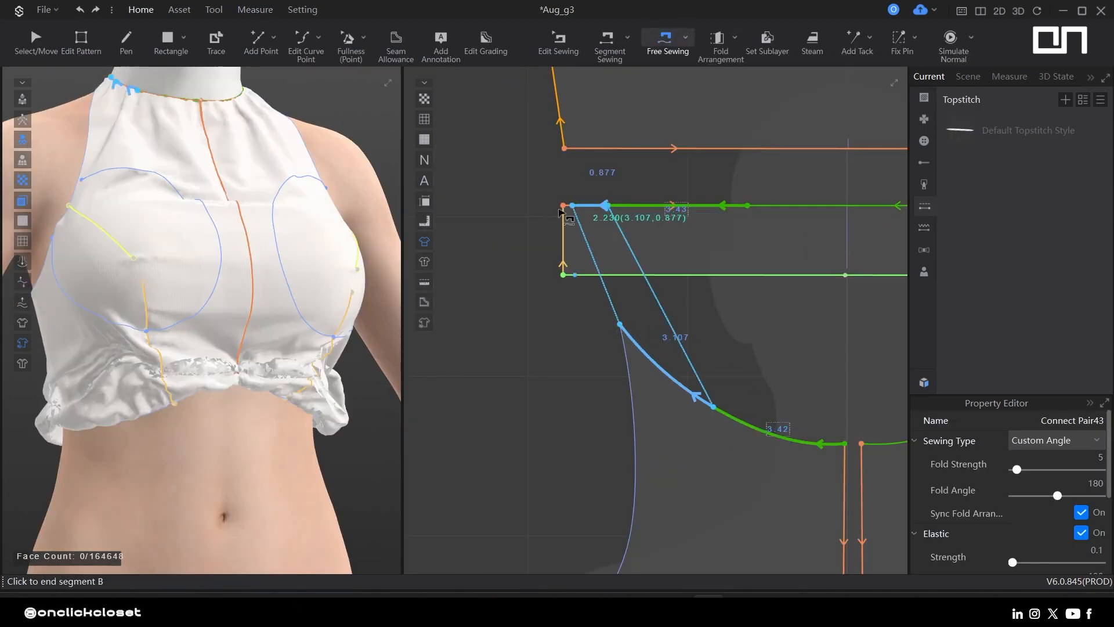
- Free-sew the outer necklines of both front panels to the neckband, shortening the second panel's existing seam toward centre front, and simulate
click(562, 213)
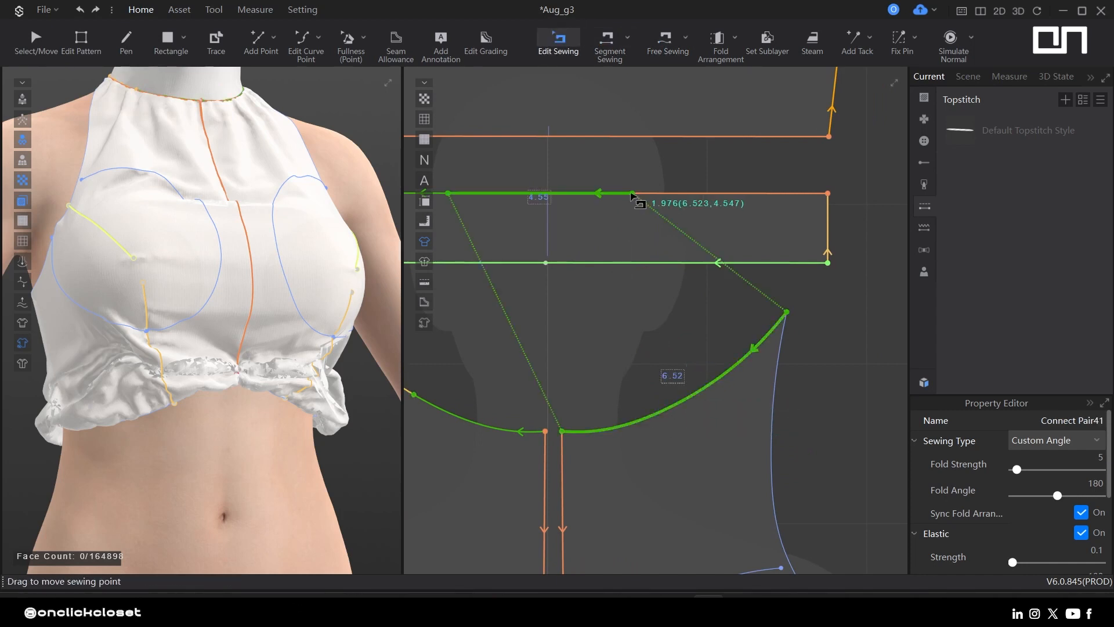
click(632, 196)
right_click(627, 196)
click(702, 280)
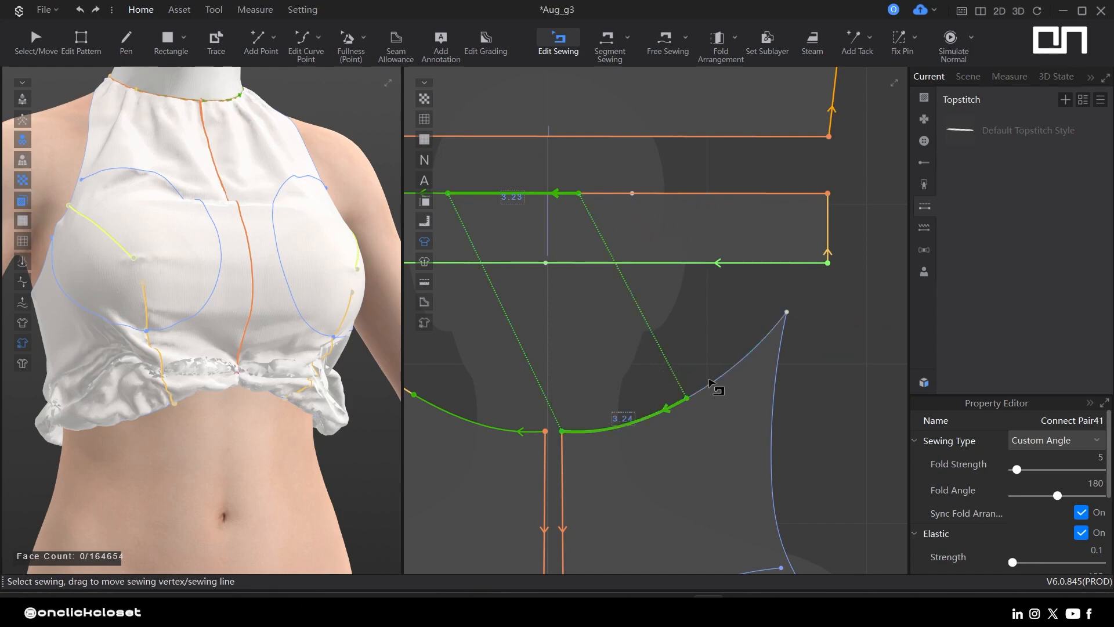
key(m)
click(635, 199)
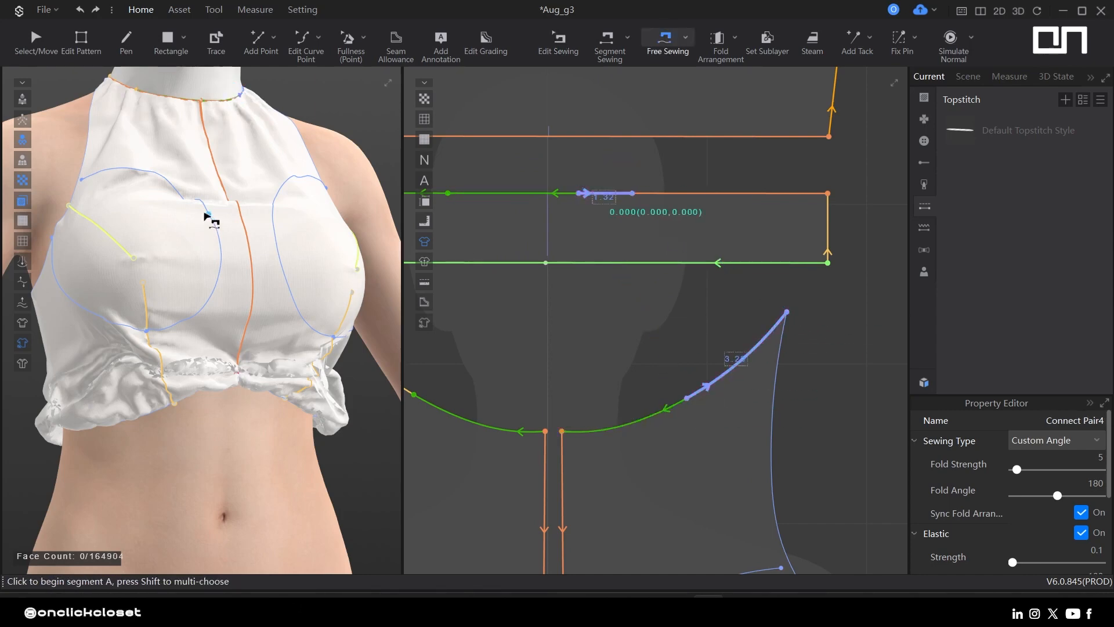
key(space)
click(149, 284)
click(150, 285)
right_drag(149, 284, 348, 244)
- Extend the bust-cup line's upper end to the armhole edge with Extend/Trim & Add Point
middle_drag(426, 411, 669, 171)
click(507, 366)
key(z)
scroll(569, 333, up, 3)
right_click(571, 326)
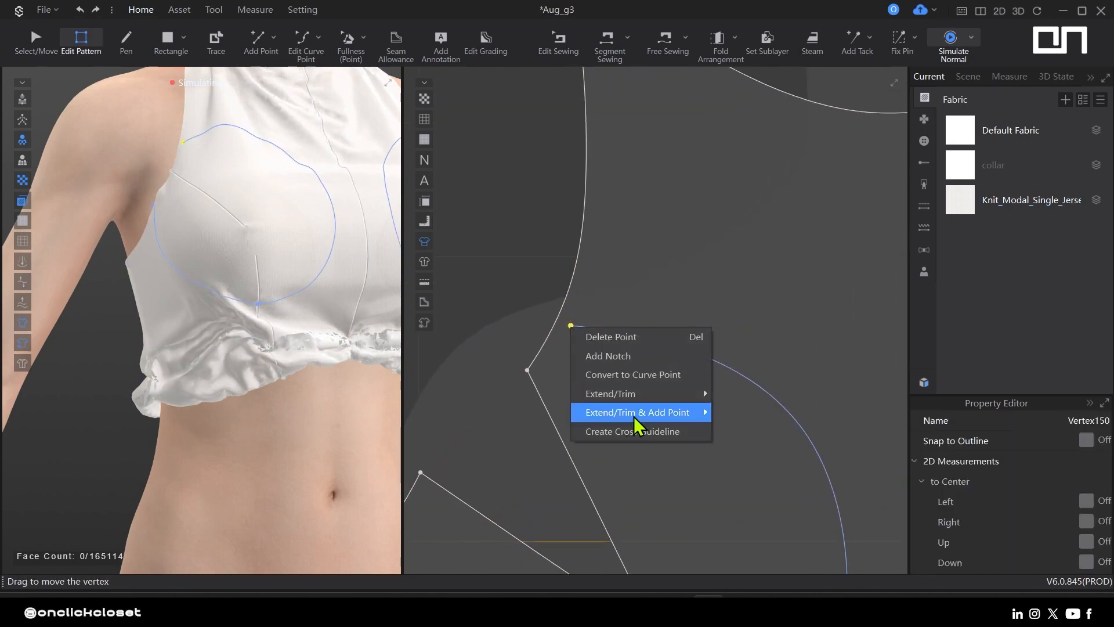
mouse_move(673, 413)
click(743, 412)
scroll(596, 352, down, 3)
key(space)
key(m)
middle_drag(539, 352, 544, 176)
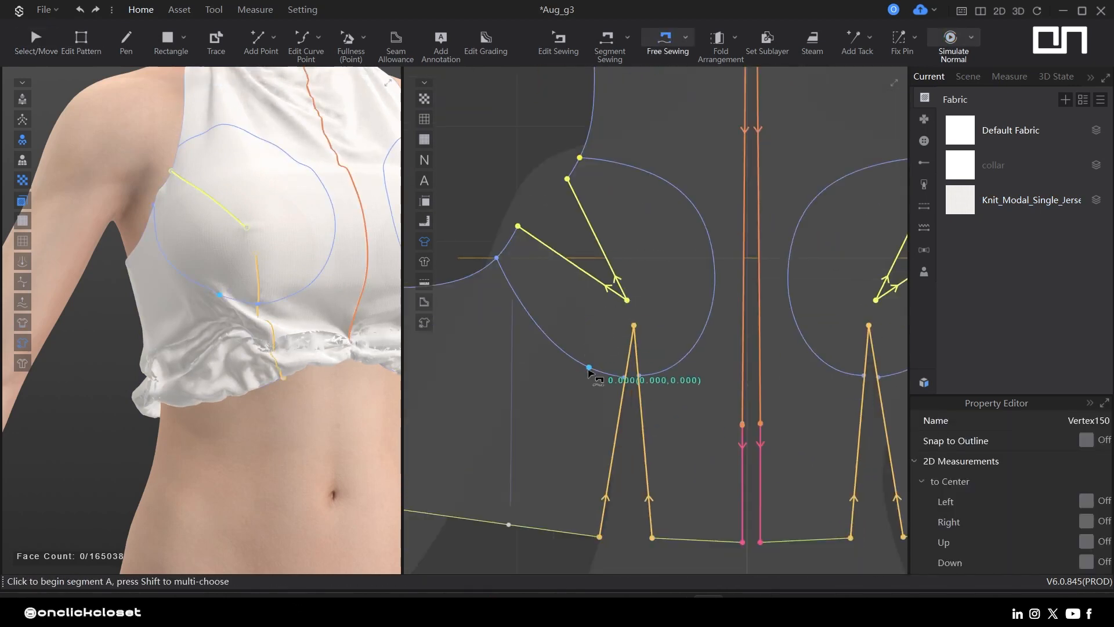
- Shift the bust-cup lines slightly lower on both front panels
key(z)
click(589, 369)
drag(662, 371, 662, 393)
key(ctrl+z)
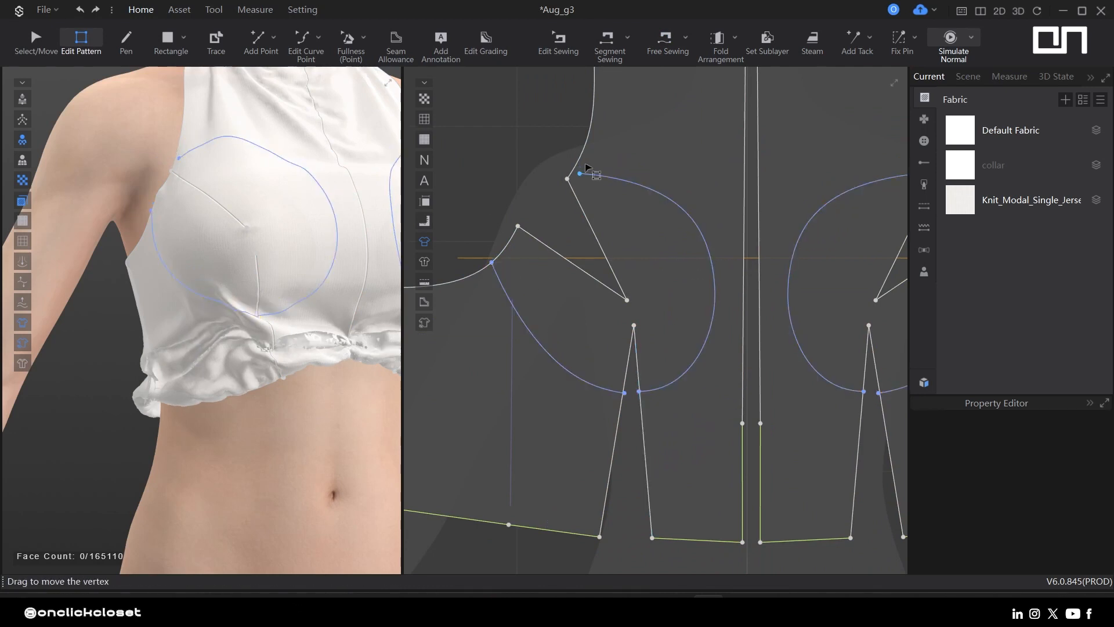
- Extend or trim the lowered bust-cup line's ends so they meet the armhole edge and both waist dart legs
right_click(580, 173)
key(Escape)
scroll(624, 392, up, 5)
right_click(608, 376)
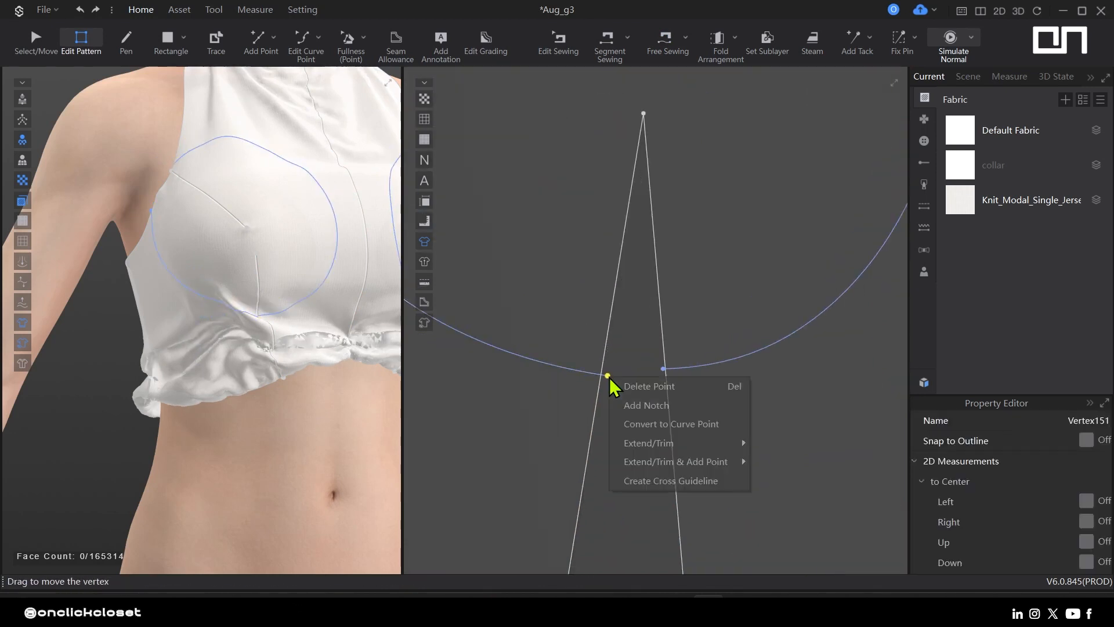
key(Escape)
click(663, 369)
right_click(664, 370)
mouse_move(700, 440)
click(853, 457)
scroll(653, 379, up, 7)
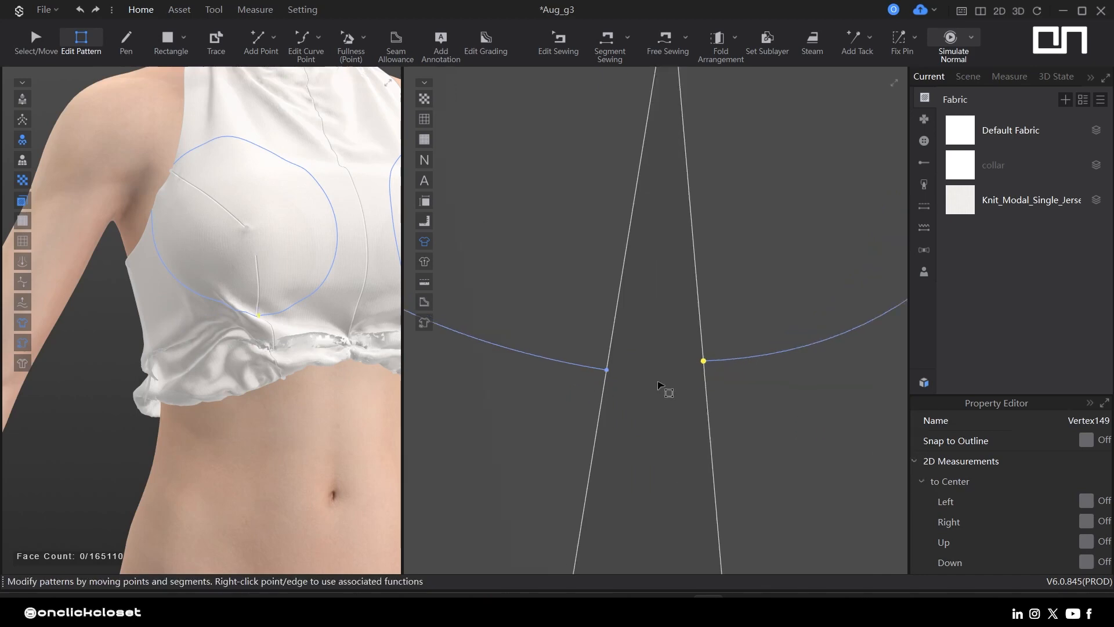
click(752, 339)
scroll(660, 399, down, 8)
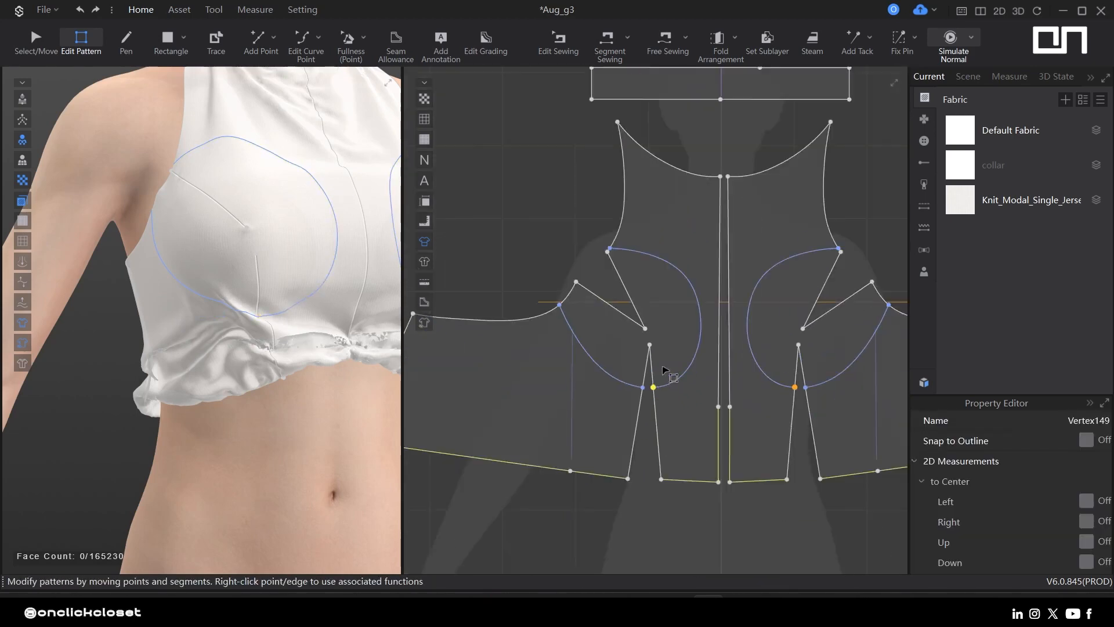
- Simulate the top and tug the side fabric up toward the underarm
click(622, 501)
key(q)
right_drag(212, 348, 244, 343)
key(space)
drag(165, 356, 78, 261)
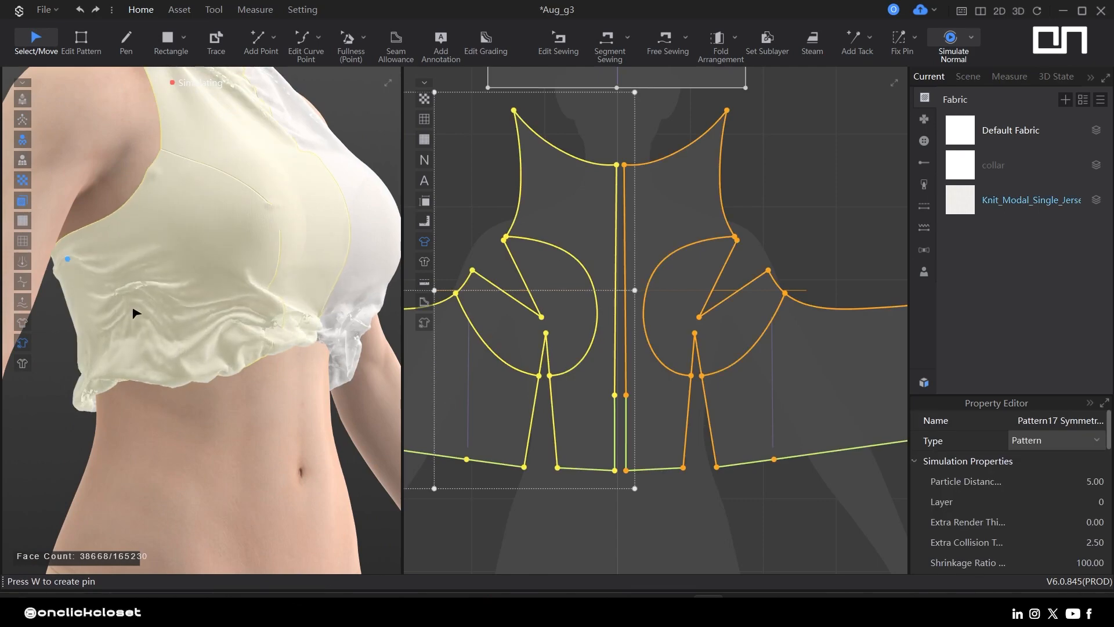
mouse_move(134, 294)
right_down()
mouse_move(184, 321)
mouse_move(139, 308)
right_up()
scroll(220, 257, down, 3)
key(space)
right_drag(216, 255, 194, 253)
middle_drag(294, 180, 267, 235)
- Set the high collar's particle distance to 5 and simulate it
click(225, 183)
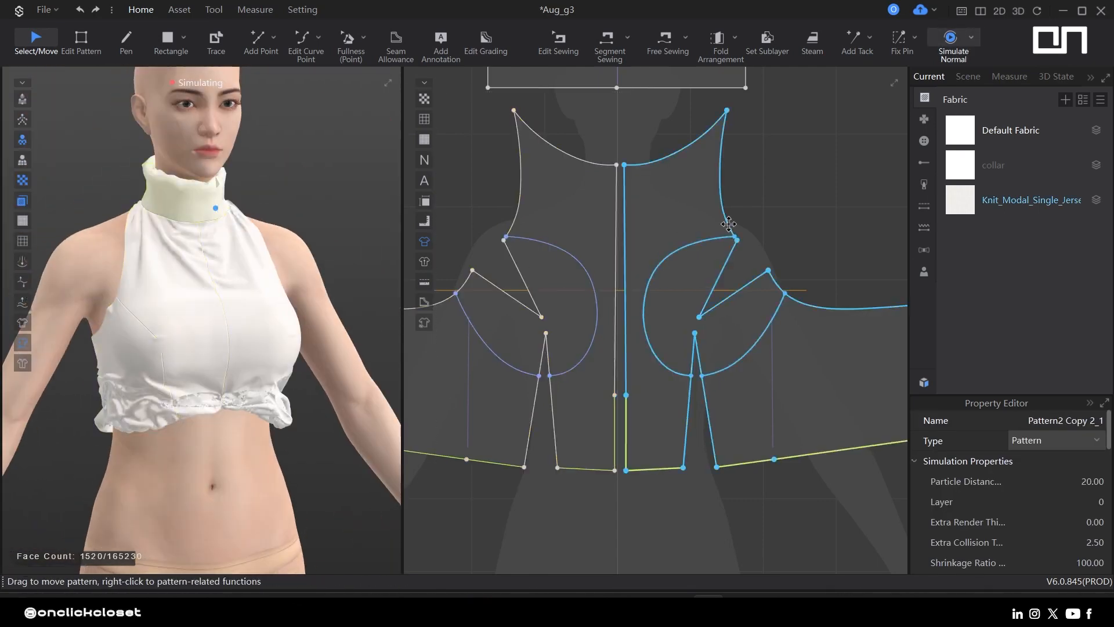
scroll(728, 225, down, 5)
click(1080, 481)
text(5)
key(Return)
key(space)
scroll(203, 192, up, 5)
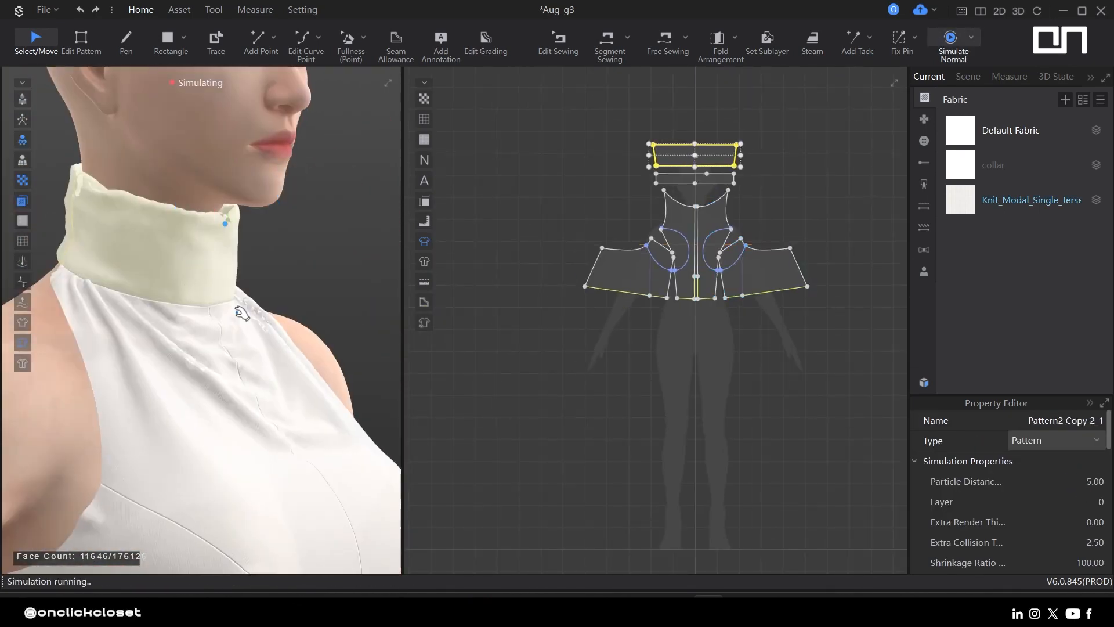
- Pull the high collar into soft folds and tidy the fabric along its lower seam in simulation
drag(117, 282, 194, 254)
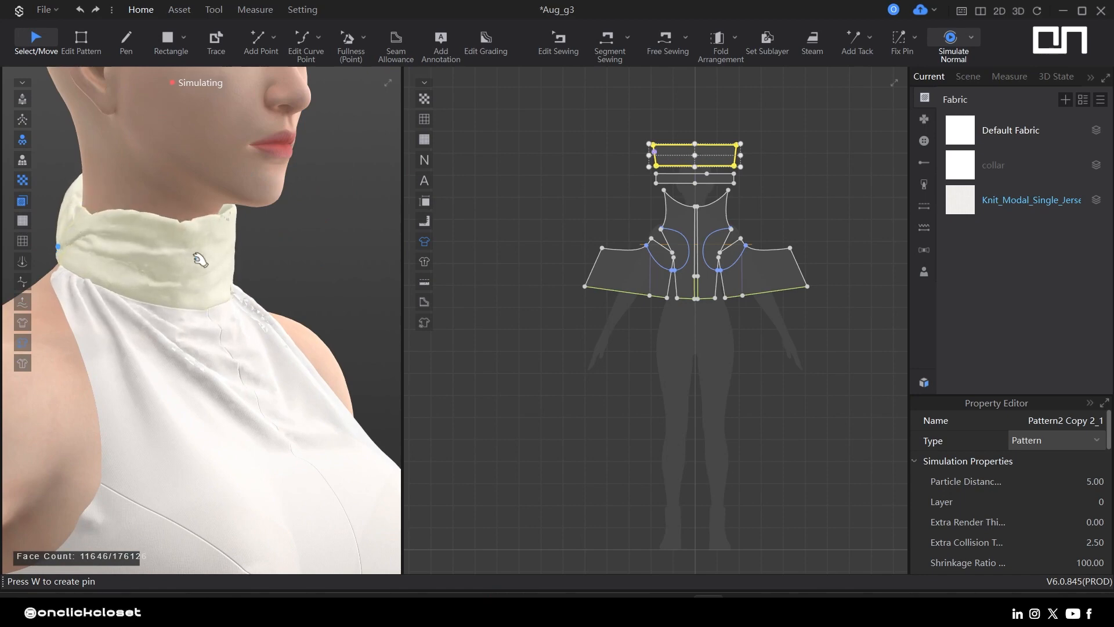
right_drag(194, 253, 140, 277)
drag(208, 311, 119, 353)
right_drag(191, 336, 308, 278)
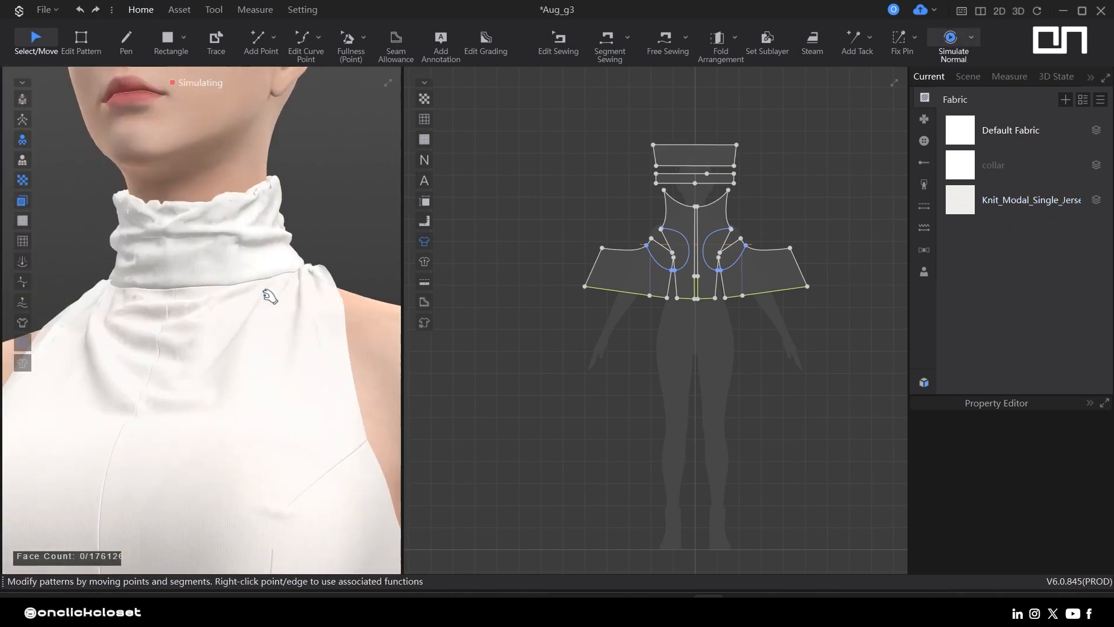
click(255, 294)
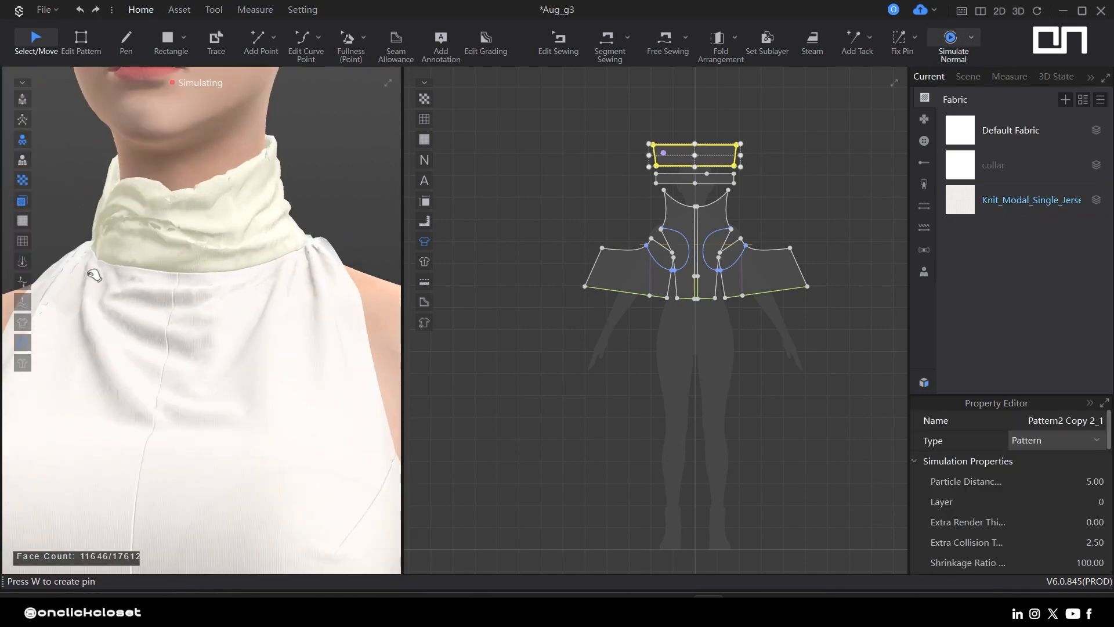
drag(94, 275, 109, 253)
click(248, 273)
scroll(249, 273, down, 4)
key(space)
- Move the upper centre-back corners outward on both panels to widen the back's top edge
right_drag(248, 273, 325, 433)
scroll(218, 288, up, 3)
key(z)
scroll(668, 302, up, 3)
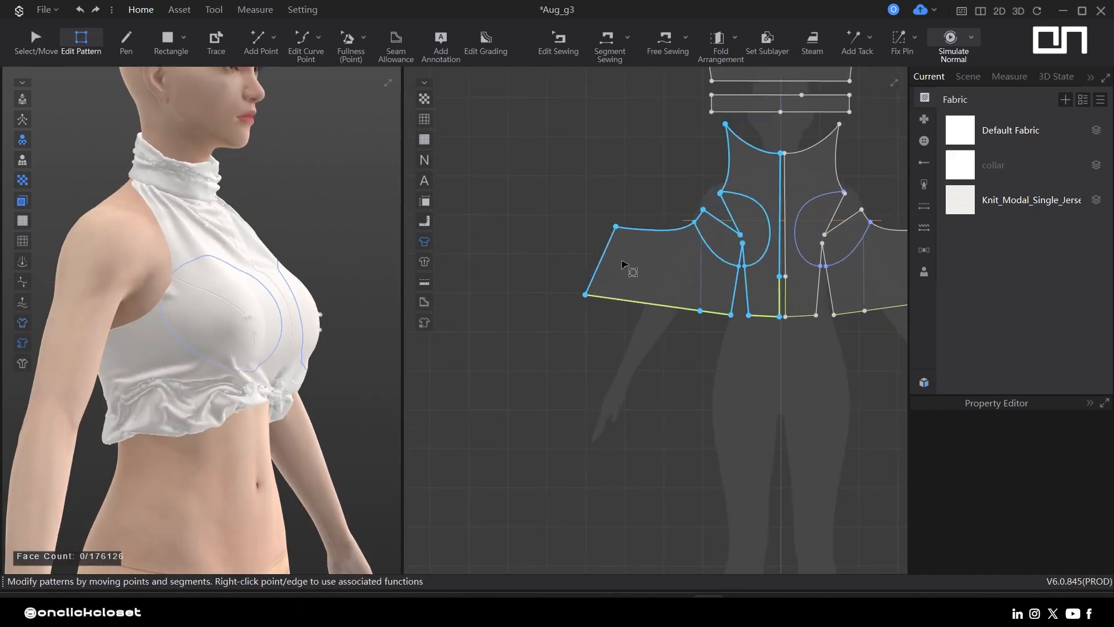
scroll(624, 234, up, 3)
click(588, 224)
scroll(773, 226, down, 5)
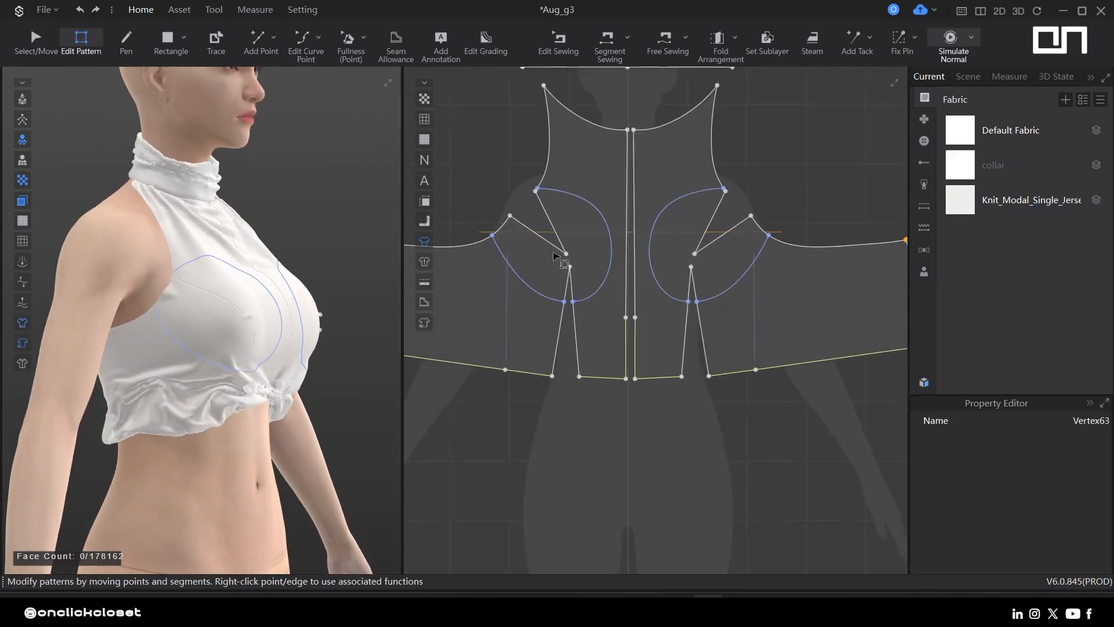
- Simulate the widened back and tug its top edge and centre-back seam into place
key(space)
right_drag(226, 385, 269, 373)
click(231, 368)
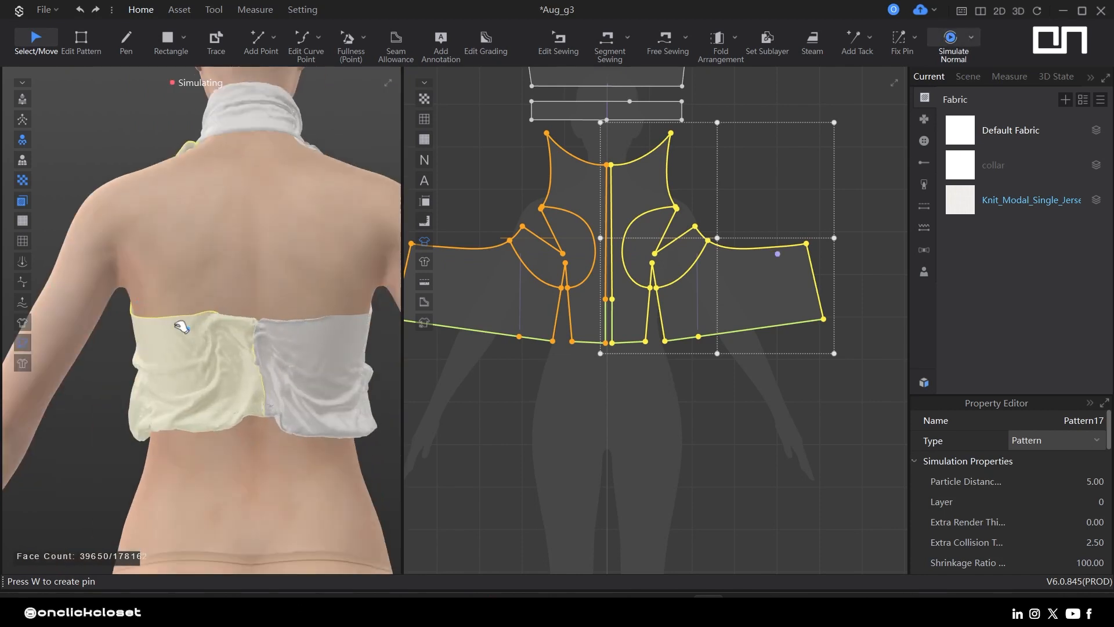
click(275, 351)
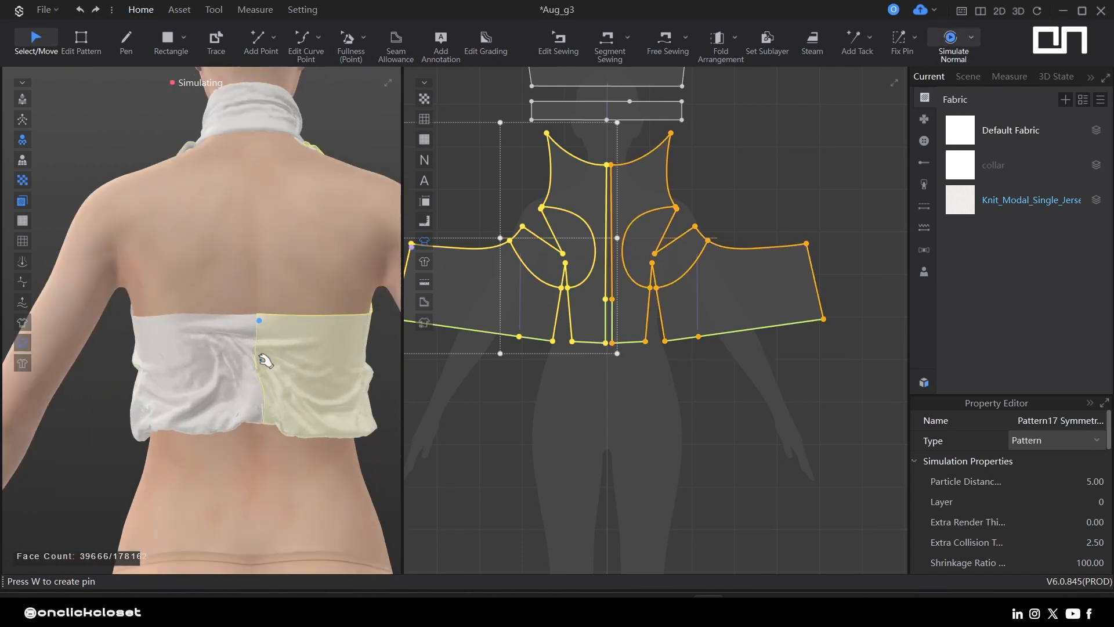
- Move the upper corner of the side bust dart outward and reconnect the bust-cup line's upper end to the armhole outline
right_drag(261, 357, 290, 354)
key(space)
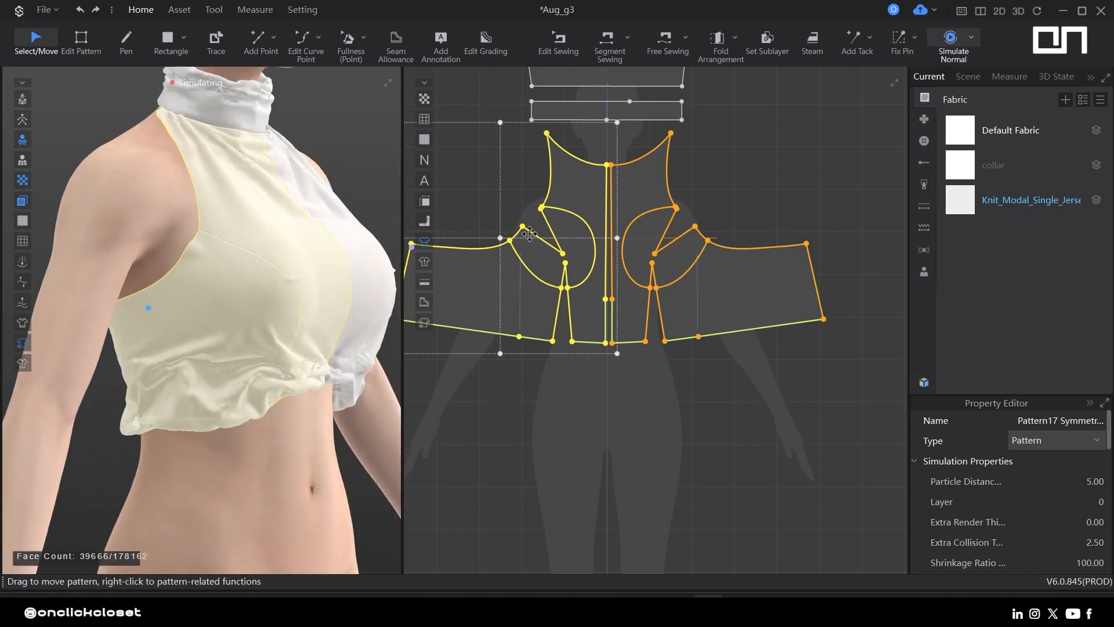
key(z)
scroll(521, 103, up, 4)
scroll(525, 343, up, 2)
click(525, 337)
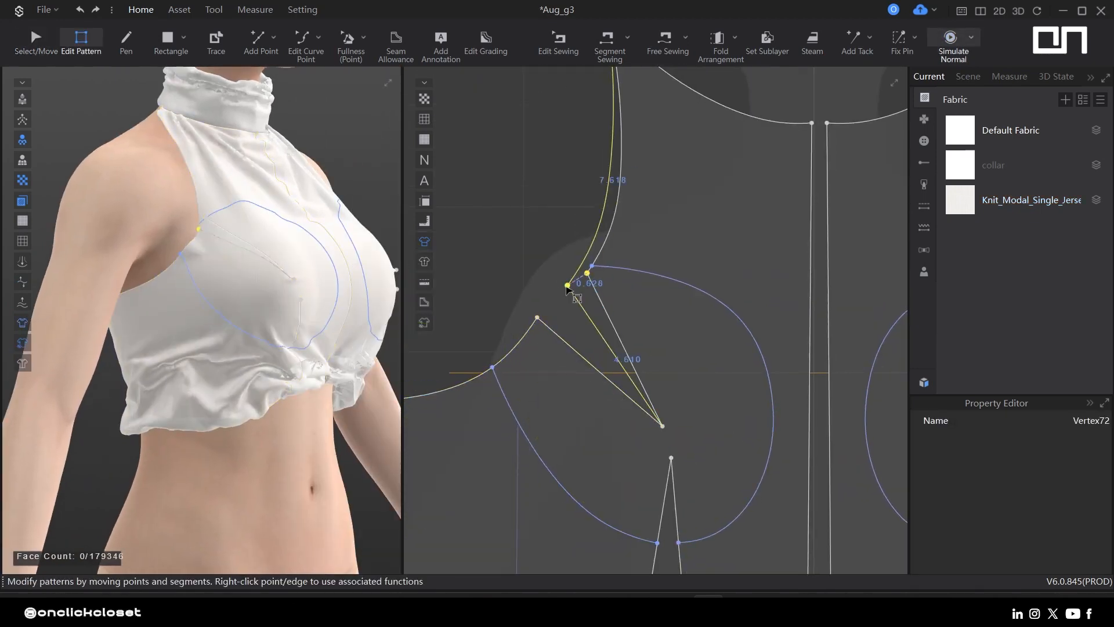
drag(567, 286, 568, 286)
scroll(601, 266, up, 2)
right_click(586, 266)
mouse_move(652, 490)
click(841, 486)
middle_drag(542, 343, 671, 284)
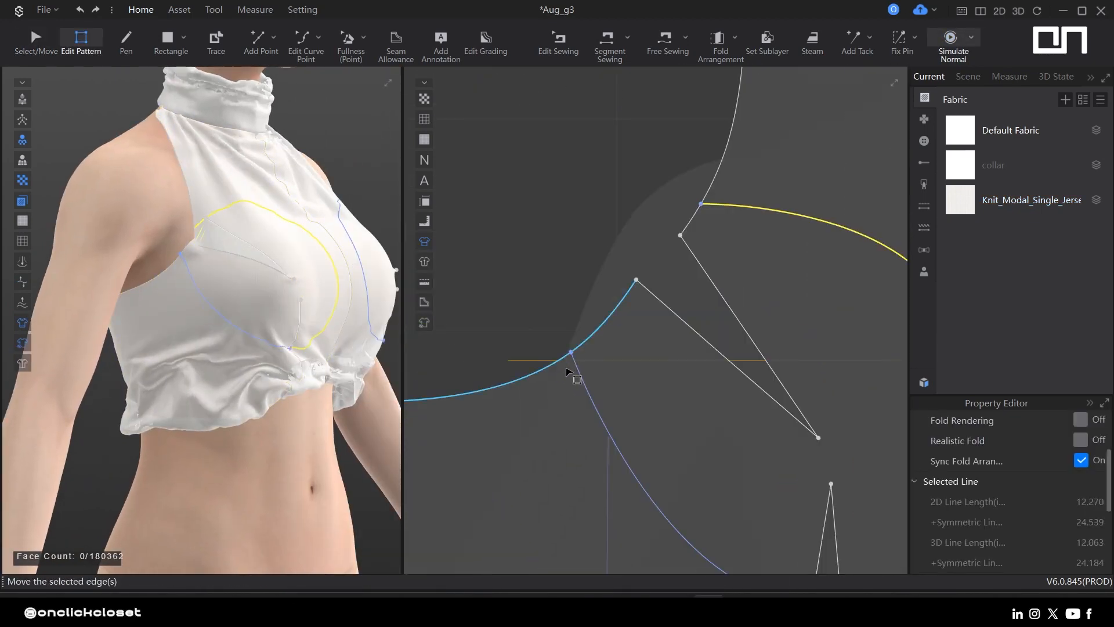
- Shift the three curve points on the cup line's lower outer arc outward to round out the cup
key(b)
right_drag(291, 255, 223, 259)
scroll(650, 325, down, 2)
middle_drag(642, 348, 581, 244)
key(v)
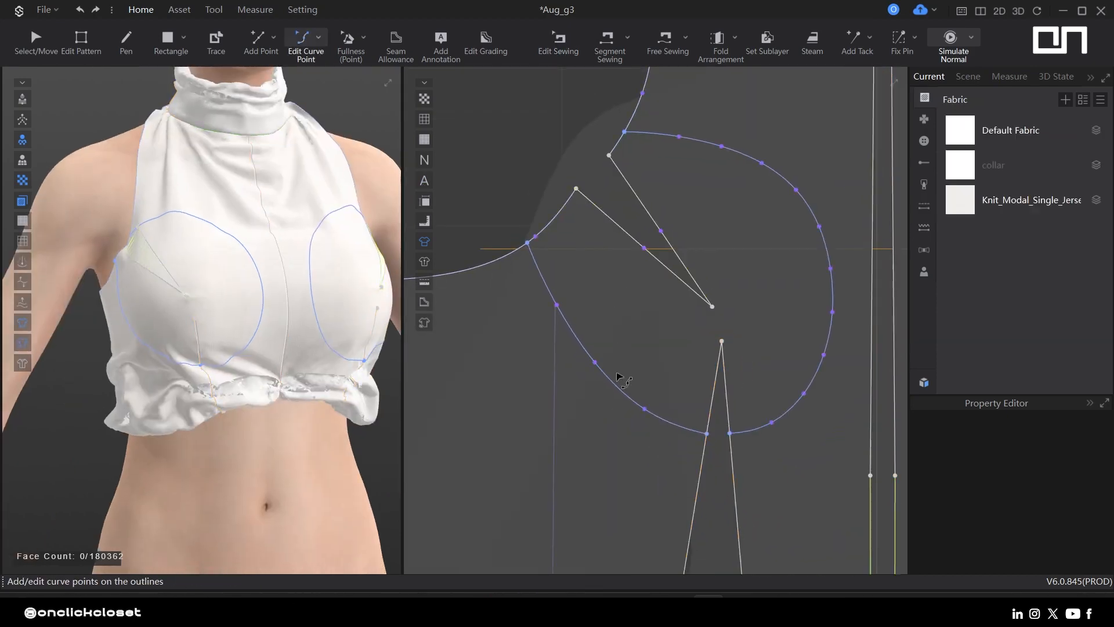
drag(665, 459, 665, 458)
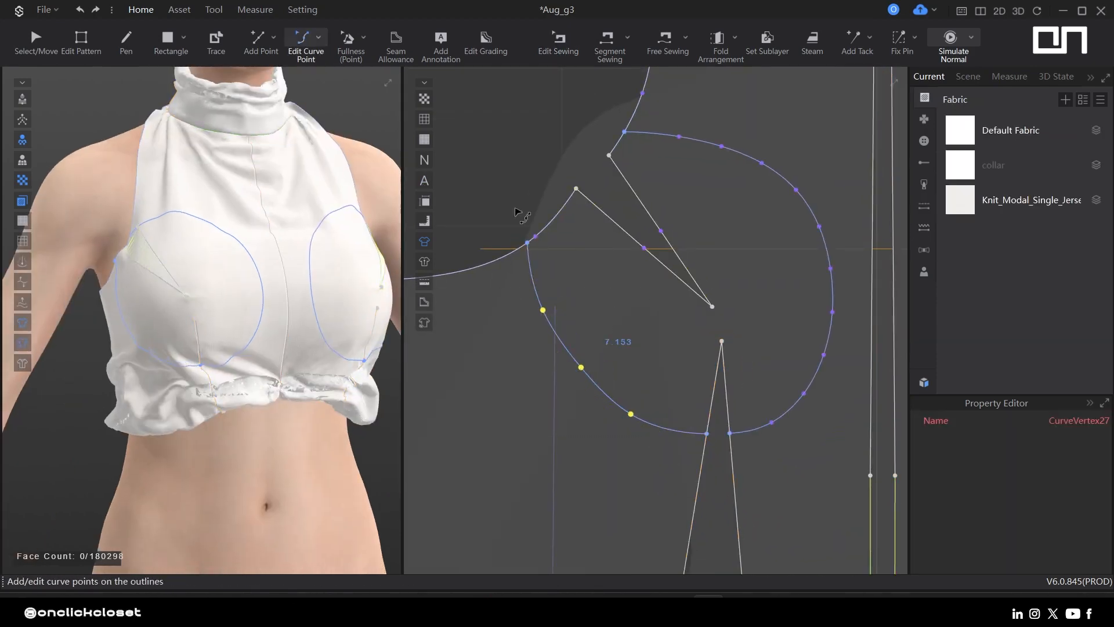
click(516, 212)
- Simulate the reshaped front and pull the fabric below the armhole and along the side hem into place
right_drag(232, 366, 314, 373)
key(space)
click(247, 328)
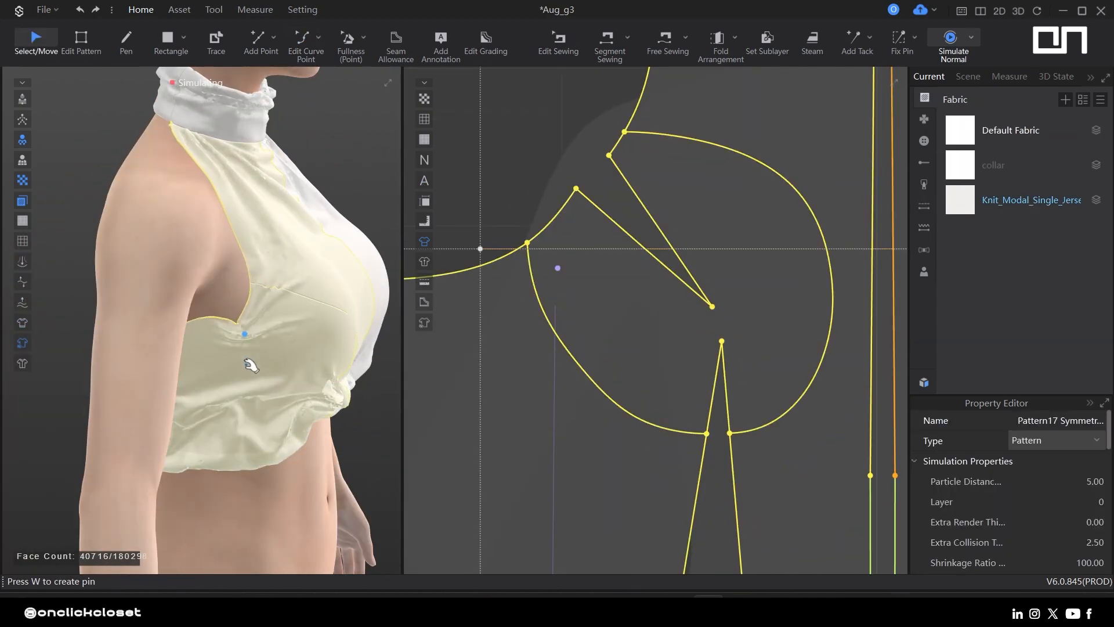
scroll(269, 348, down, 2)
right_drag(269, 348, 183, 334)
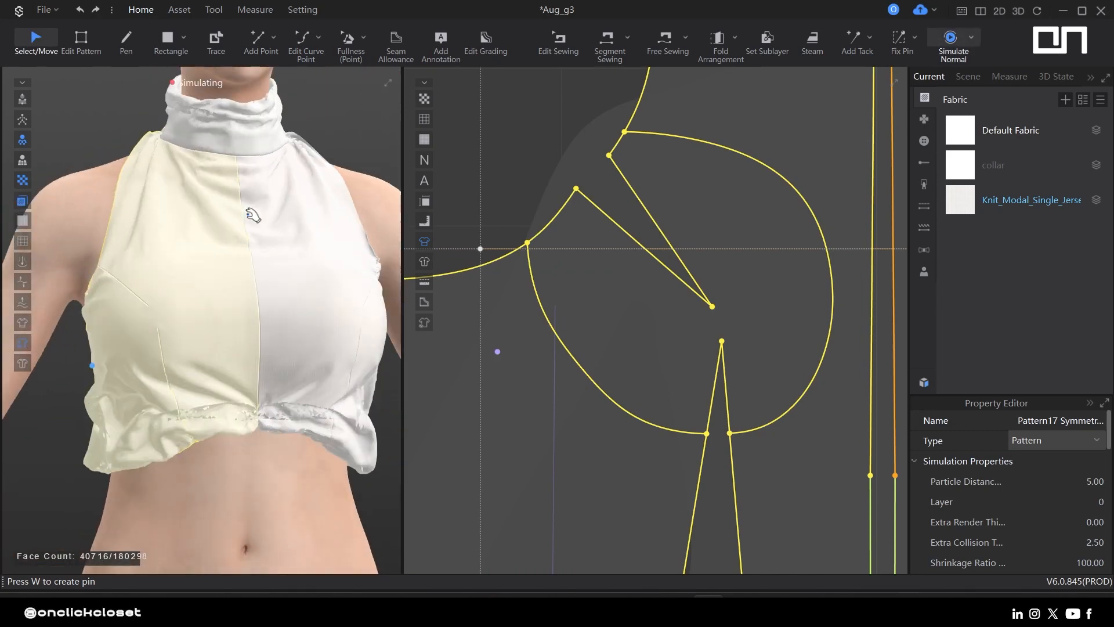
right_drag(252, 216, 306, 409)
scroll(307, 409, down, 2)
drag(150, 386, 148, 321)
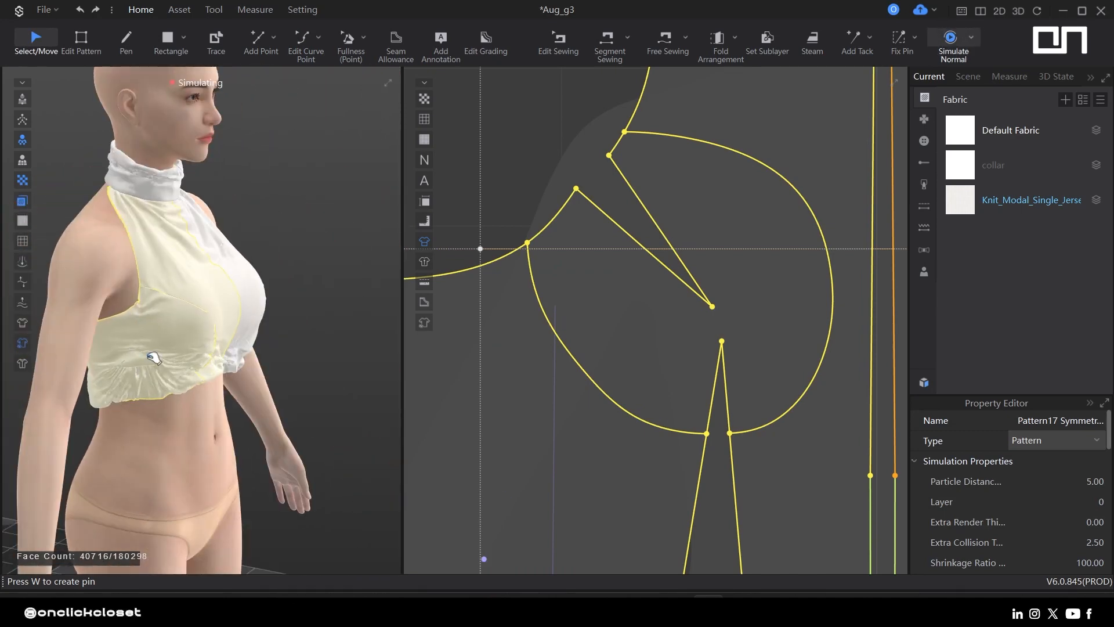
- Tug the bust and side fabric of both front panels in simulation to even out the drape
right_drag(153, 357, 336, 358)
right_drag(236, 325, 325, 348)
right_drag(159, 356, 268, 278)
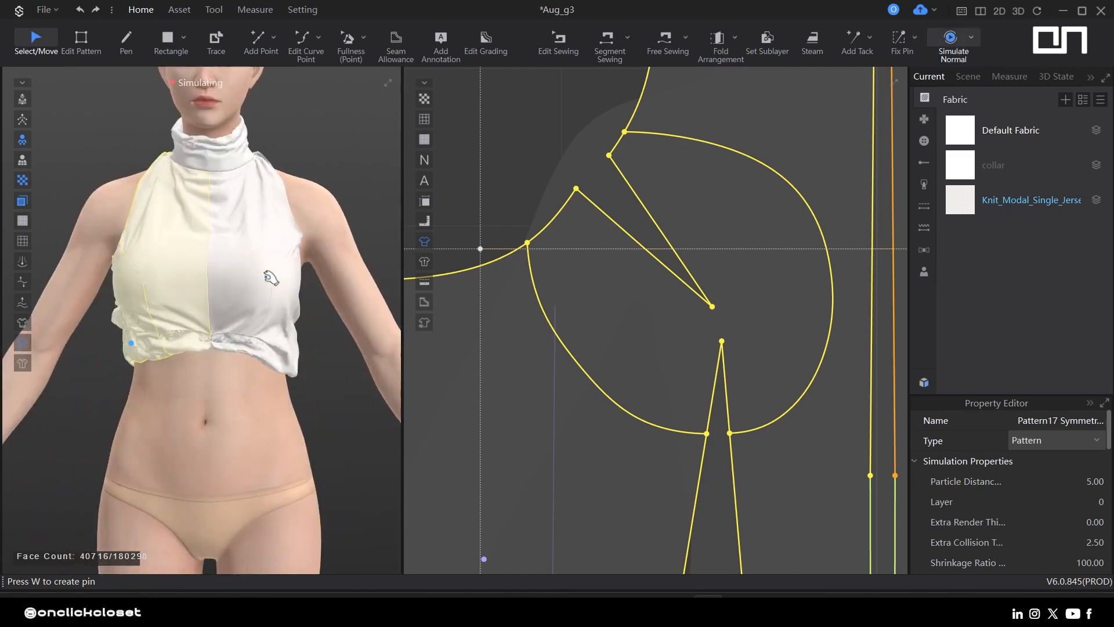
click(267, 277)
right_drag(363, 264, 323, 259)
scroll(314, 255, up, 3)
drag(286, 251, 291, 299)
scroll(291, 299, down, 3)
right_drag(206, 313, 305, 357)
scroll(290, 319, up, 4)
drag(174, 365, 295, 359)
- Draw an internal line from the side dart's tip to the armhole edge just below the dart's lower leg
key(c)
scroll(584, 227, down, 1)
key(z)
scroll(576, 214, up, 3)
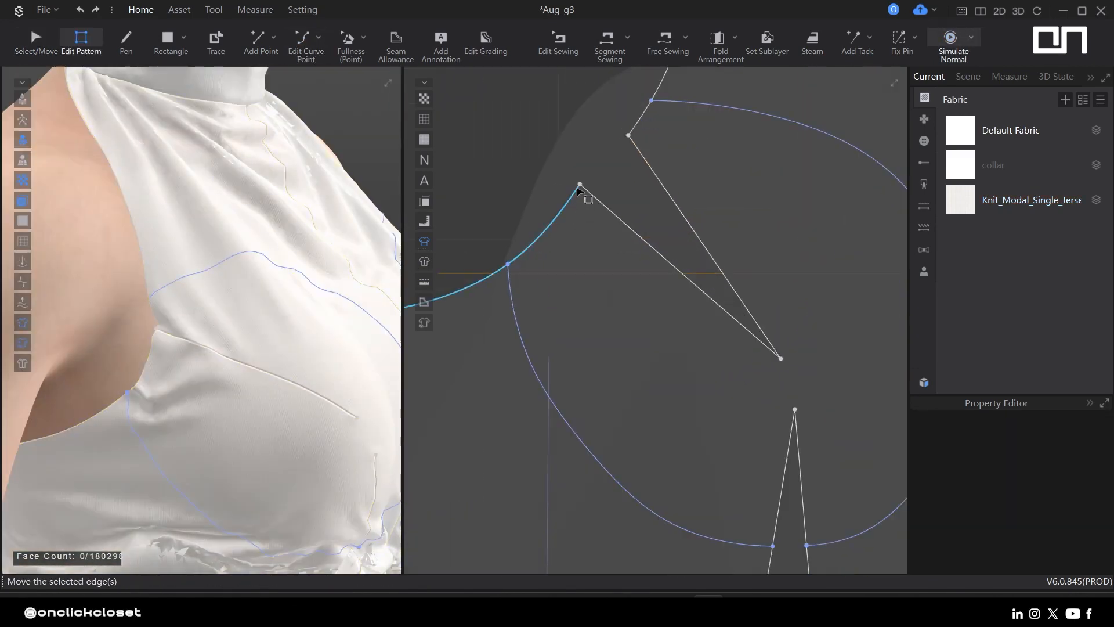
click(579, 186)
scroll(578, 193, down, 1)
scroll(615, 212, down, 5)
click(667, 229)
middle_drag(891, 186, 754, 214)
scroll(725, 232, up, 5)
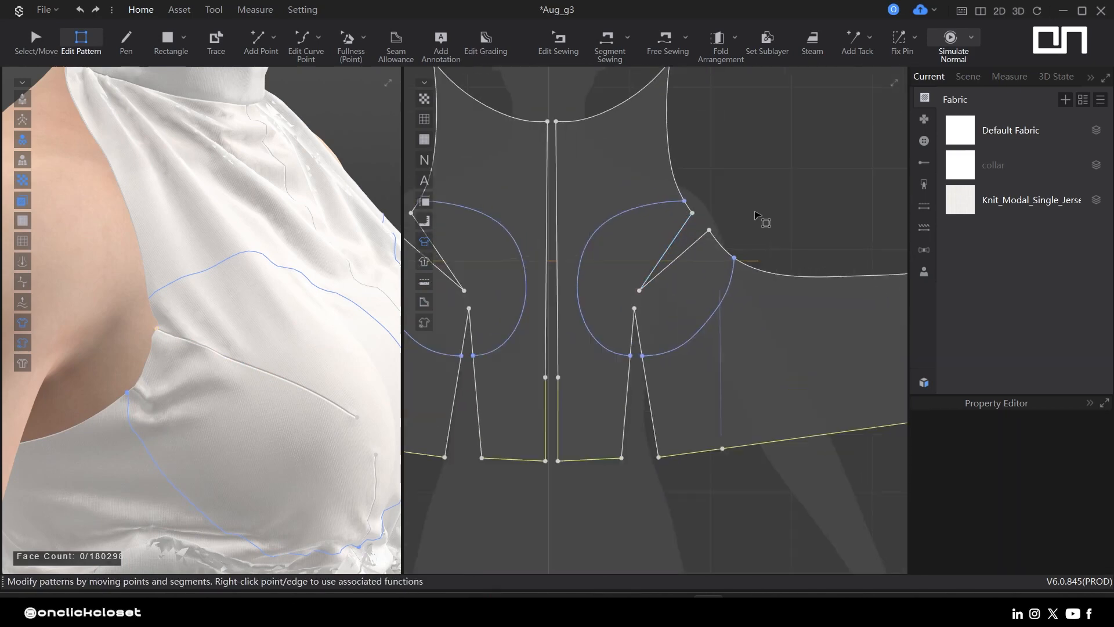
click(574, 340)
scroll(575, 343, up, 1)
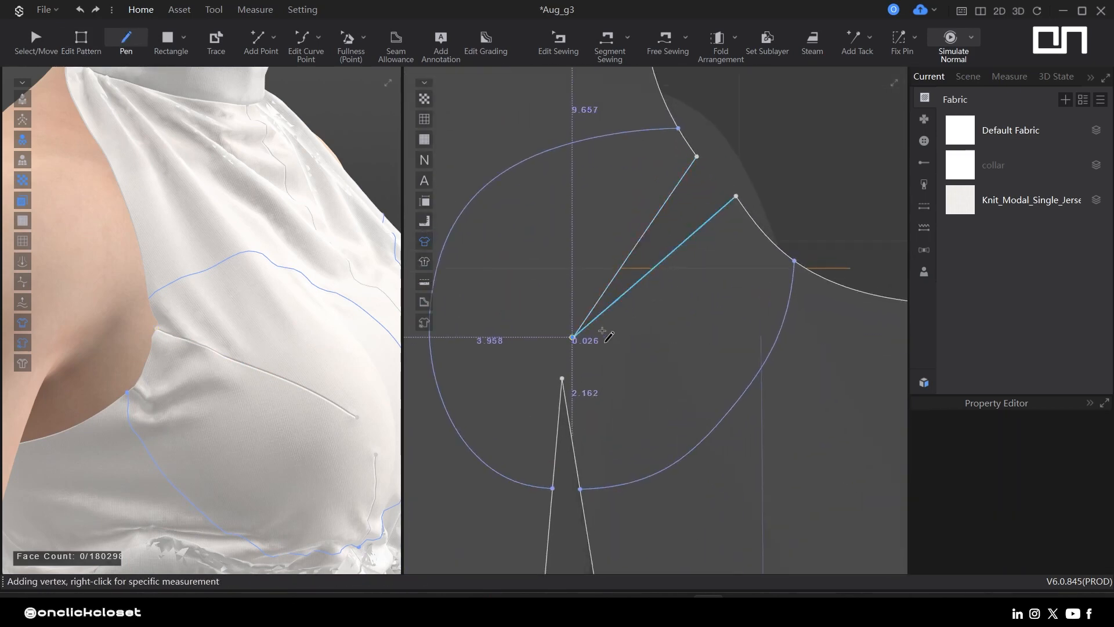
double_click(747, 210)
- Move the inner end of the new internal line exactly onto the side dart's tip
key(z)
scroll(748, 215, up, 3)
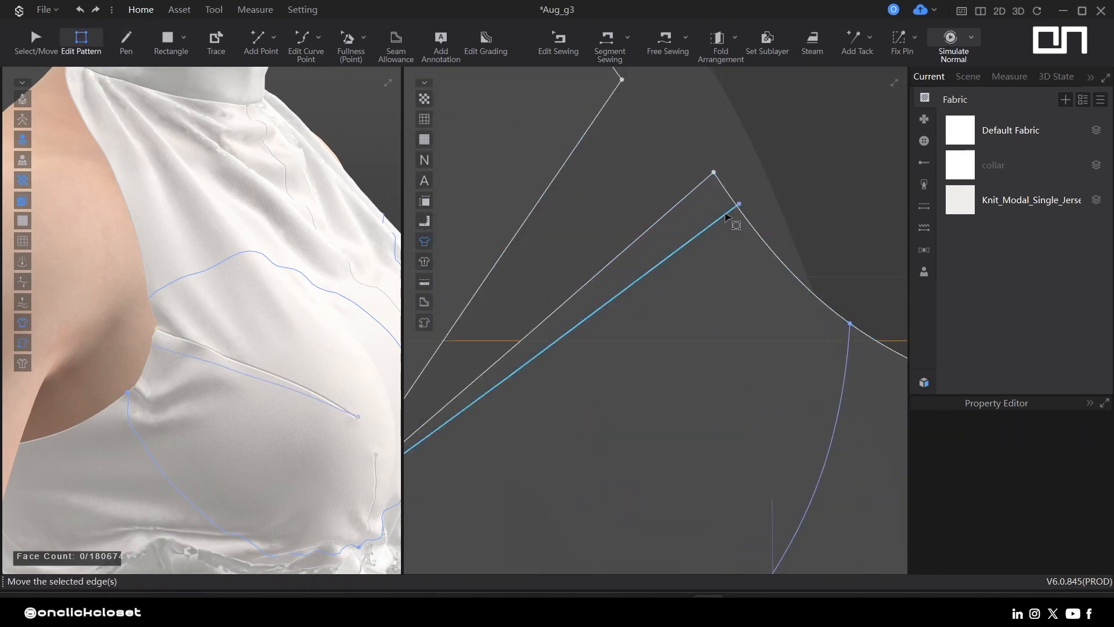
click(729, 213)
middle_drag(567, 261, 824, 79)
scroll(578, 328, up, 5)
scroll(596, 293, up, 4)
click(547, 329)
click(597, 327)
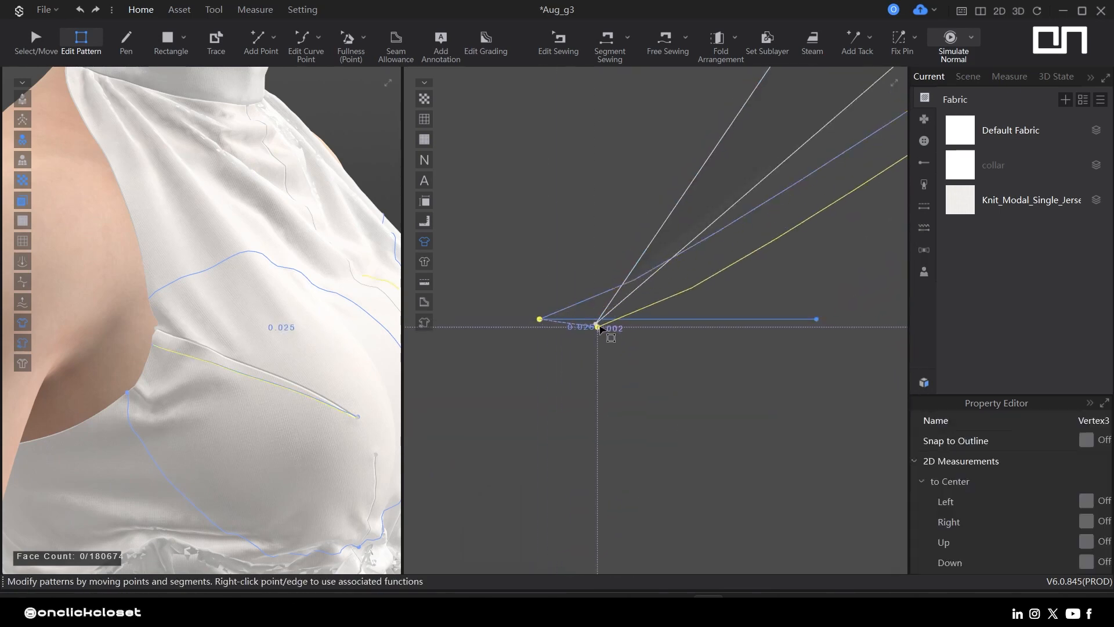
click(694, 286)
middle_drag(872, 326, 780, 356)
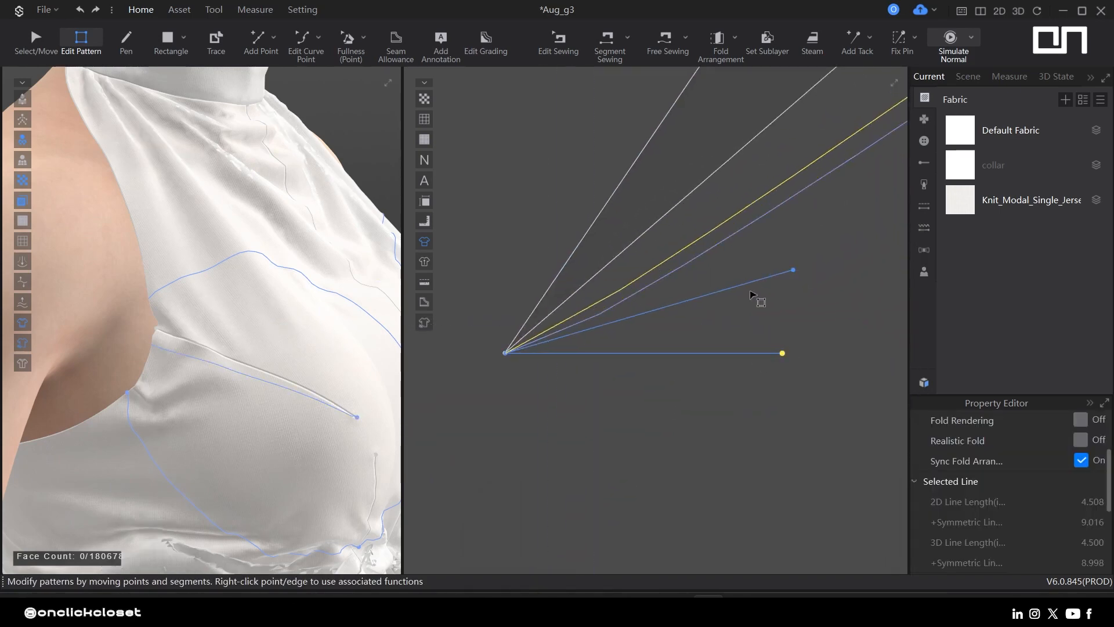
- Cut the pattern along the new internal line and delete the separated wedge beside the dart
scroll(752, 295, down, 10)
middle_drag(560, 312, 483, 417)
right_click(713, 238)
click(753, 337)
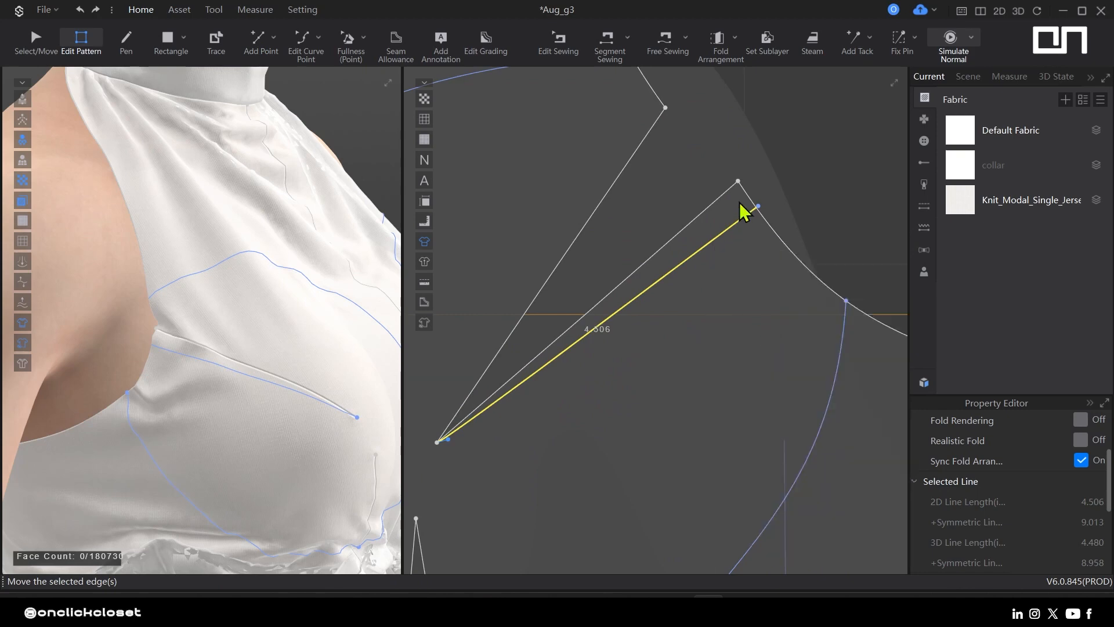
key(a)
click(674, 244)
key(Delete)
- Sew the side dart's new lower leg to its upper leg and delete the leftover wedge on the garment
key(n)
click(698, 251)
click(633, 161)
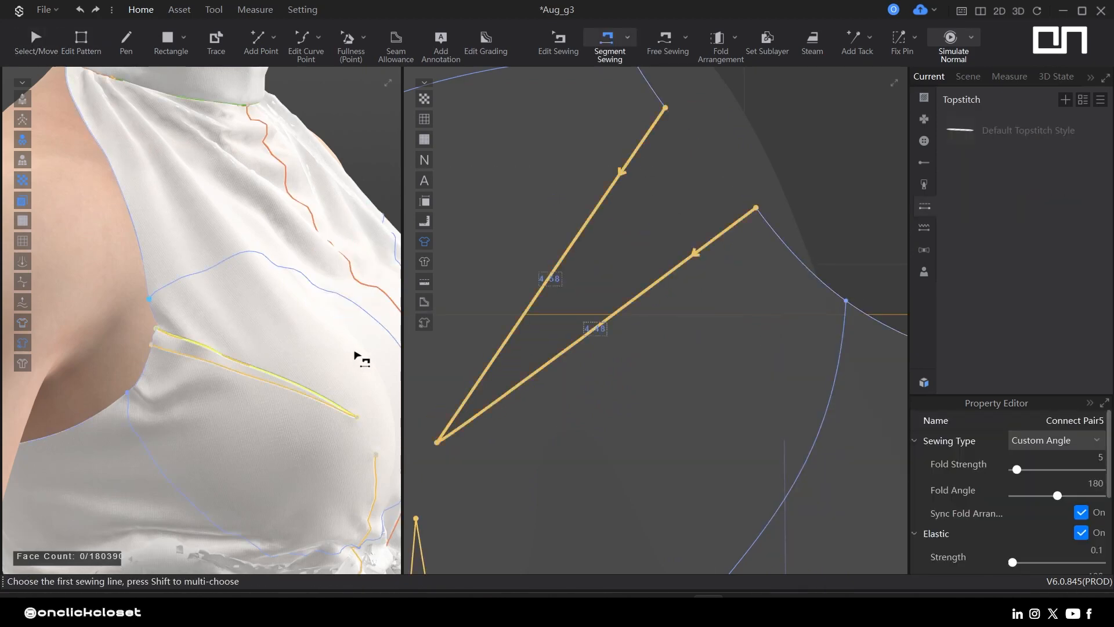
key(q)
click(196, 350)
key(F12)
click(871, 518)
key(Delete)
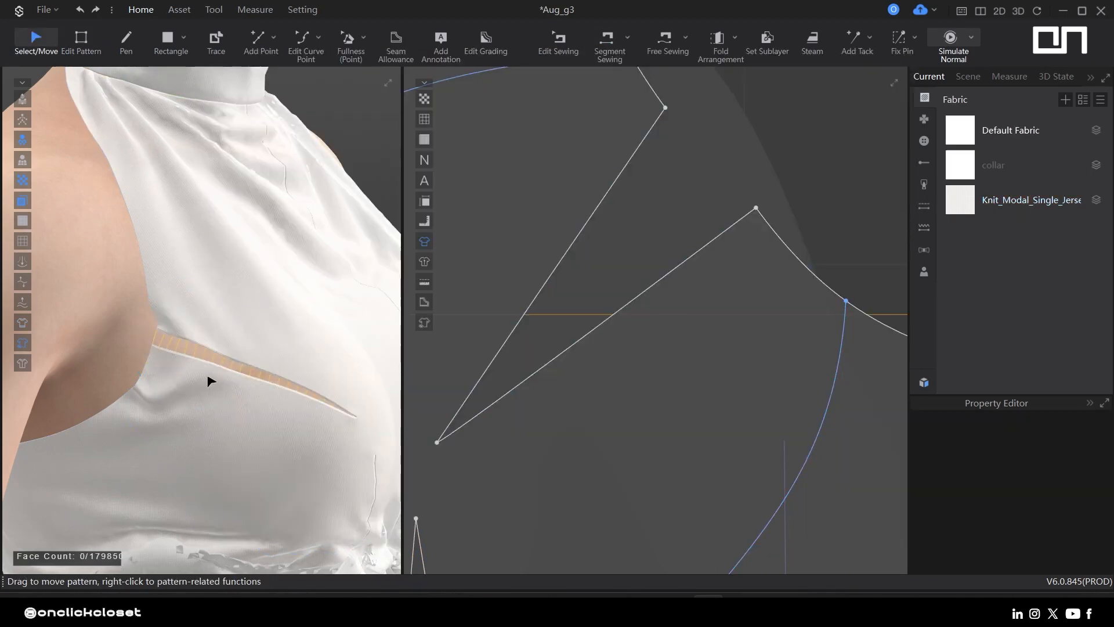
- Simulate the widened side dart and pull the side and hem fabric into place on both front panels
key(space)
right_drag(211, 375, 224, 317)
scroll(231, 303, down, 1)
scroll(657, 229, down, 9)
middle_drag(656, 229, 744, 239)
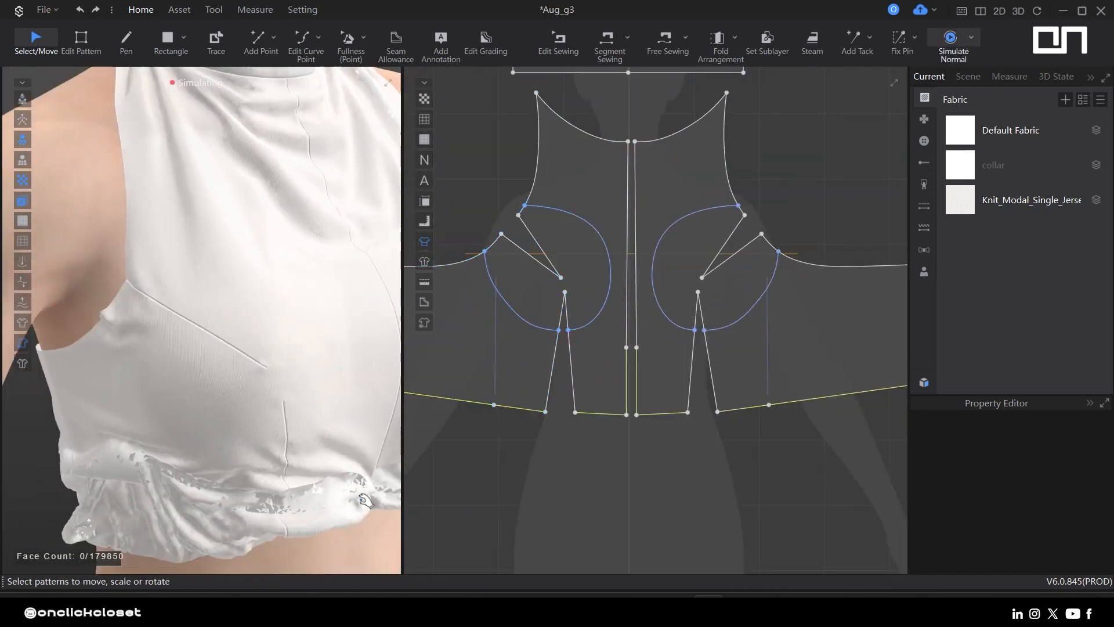
scroll(360, 499, down, 3)
right_drag(359, 499, 318, 357)
drag(317, 357, 323, 334)
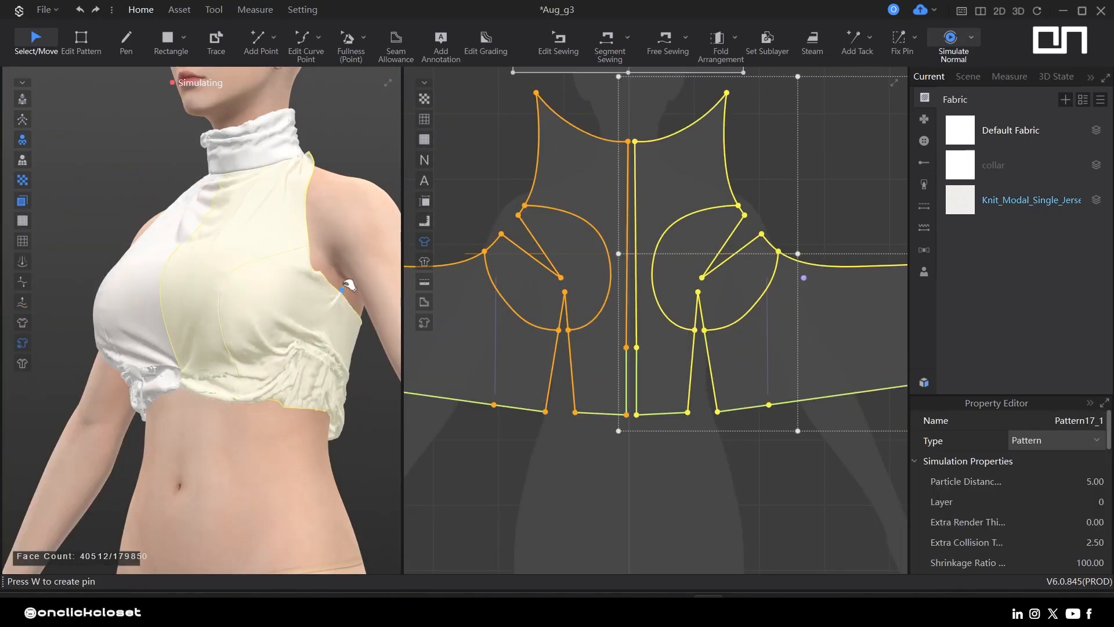
drag(344, 286, 316, 339)
right_drag(316, 340, 98, 271)
click(98, 272)
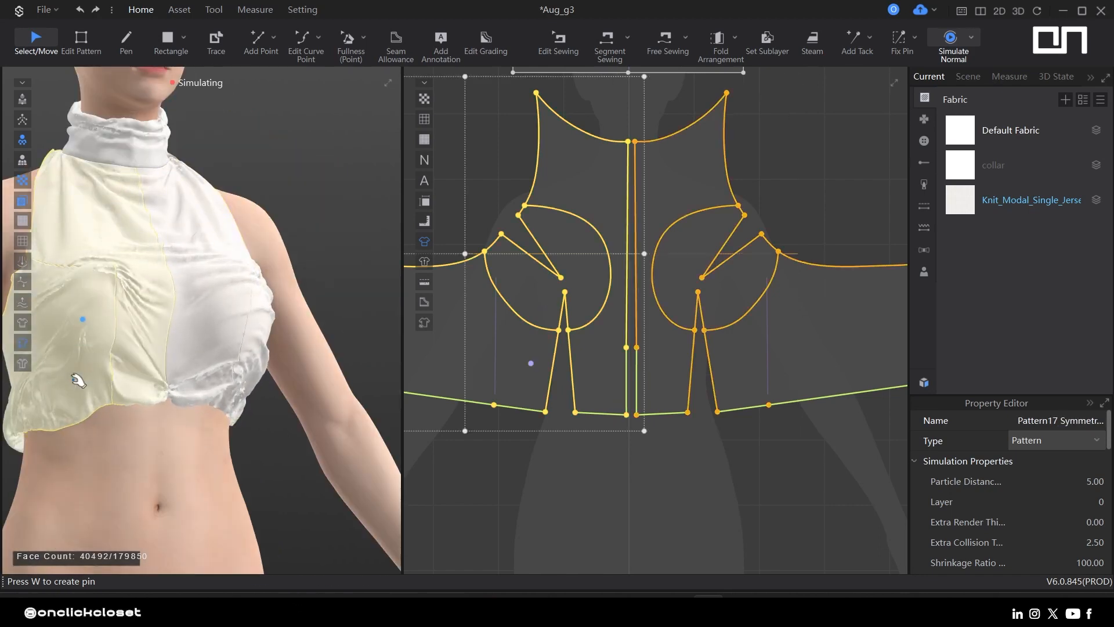
drag(77, 381, 38, 401)
- Delete the existing avatar tape near the top's hem
click(255, 9)
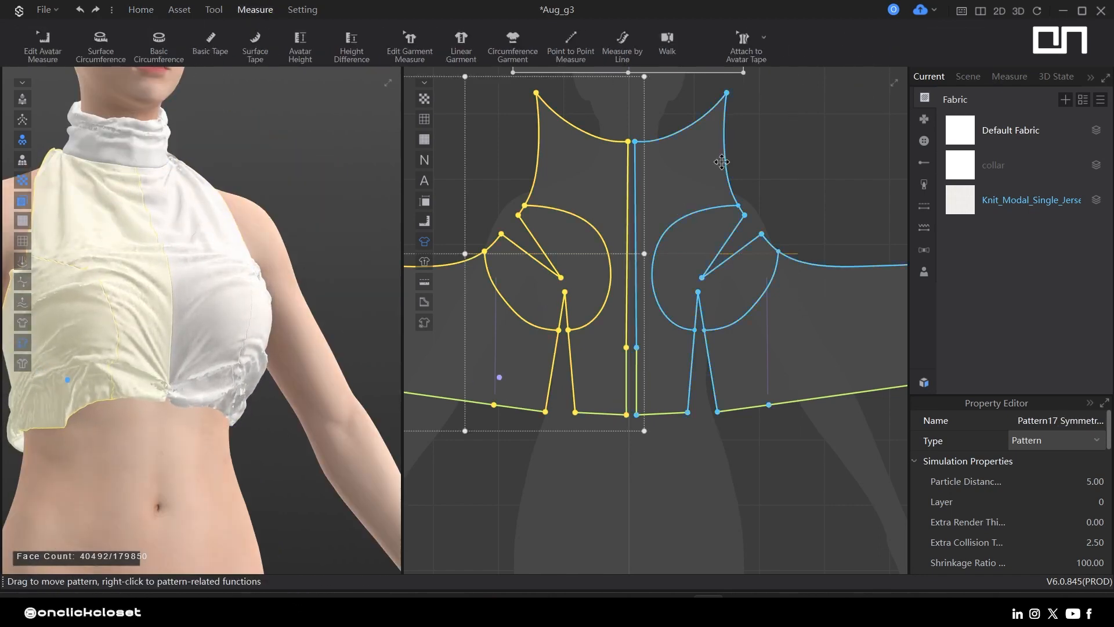
click(779, 65)
middle_drag(108, 439, 252, 385)
click(256, 380)
key(Delete)
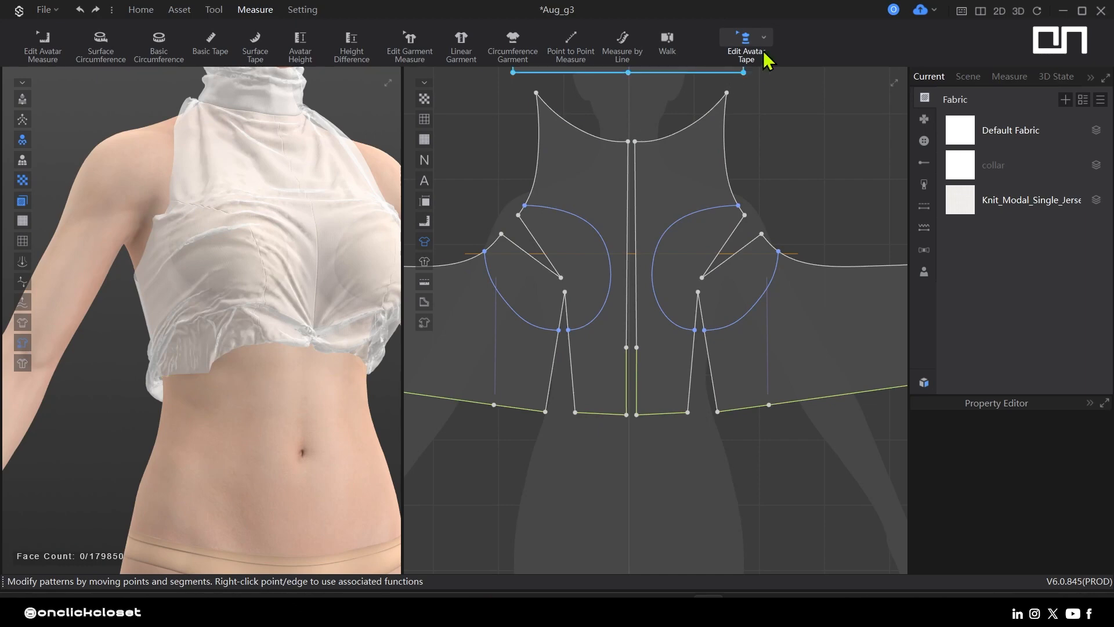
- Try to place a circumference tape around the avatar at the hem with both front panels shown
click(764, 38)
click(765, 115)
click(764, 37)
click(764, 81)
click(242, 349)
right_drag(243, 351, 325, 373)
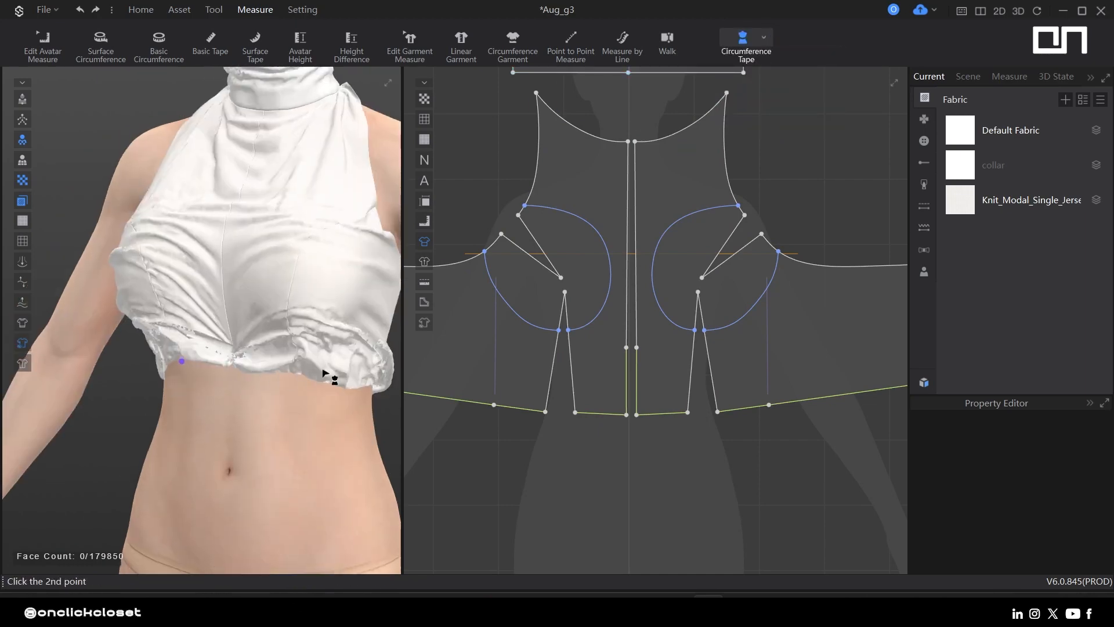
right_drag(248, 380, 329, 448)
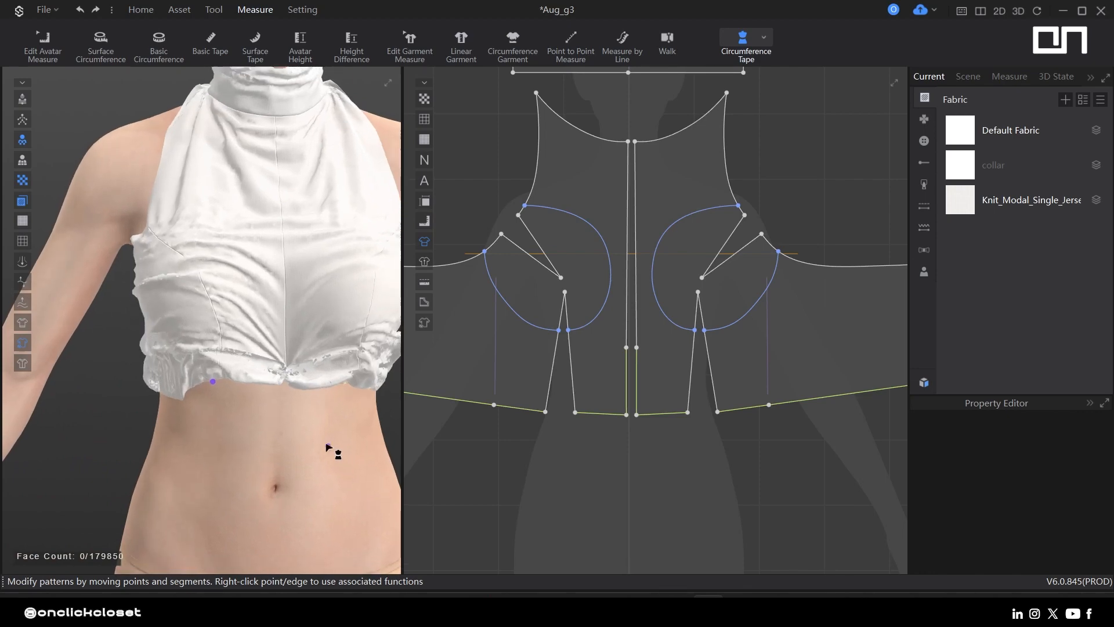
click(333, 397)
key(ctrl+z)
- Hide one front panel, place a circumference tape around the avatar just below the bust, and show the panel again
right_drag(242, 419, 232, 348)
key(q)
click(308, 295)
key(shift+q)
click(255, 9)
click(746, 44)
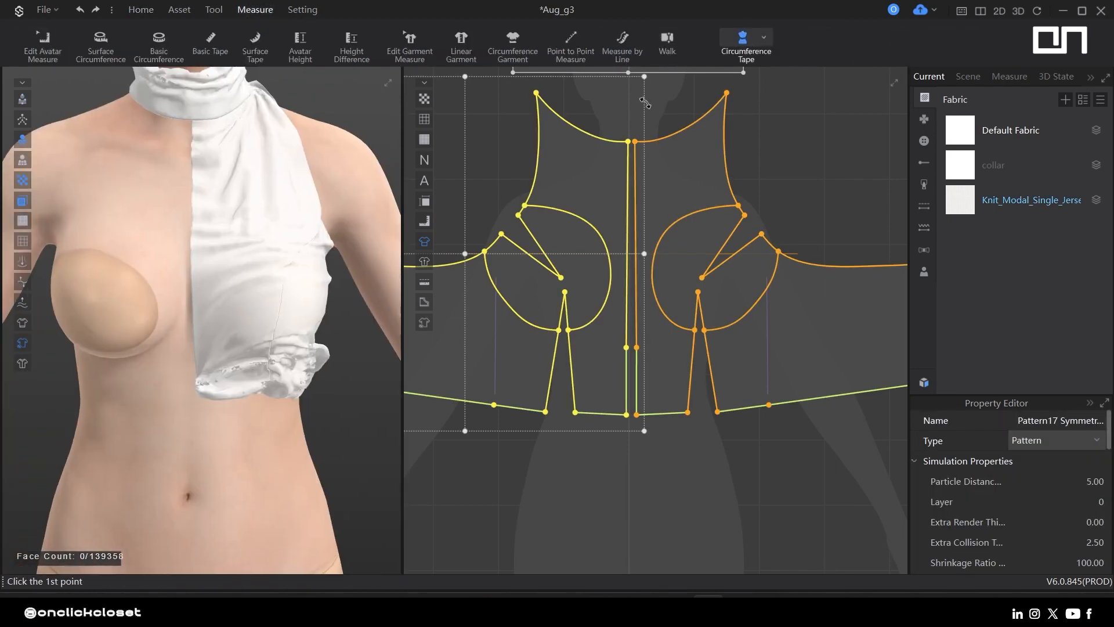
click(91, 375)
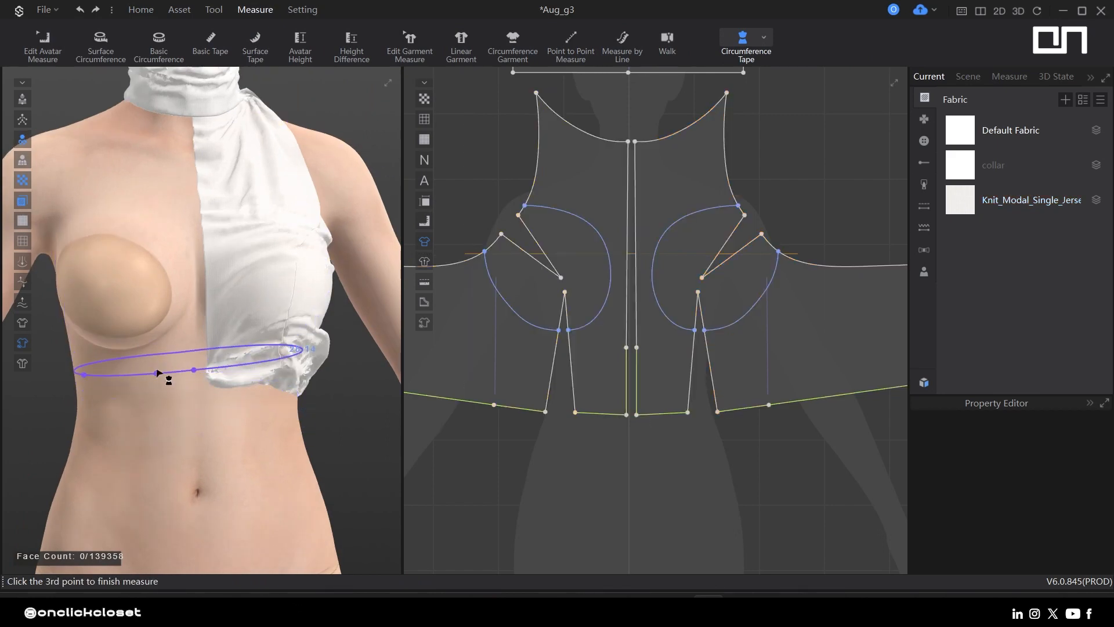
click(157, 374)
click(551, 224)
key(shift+q)
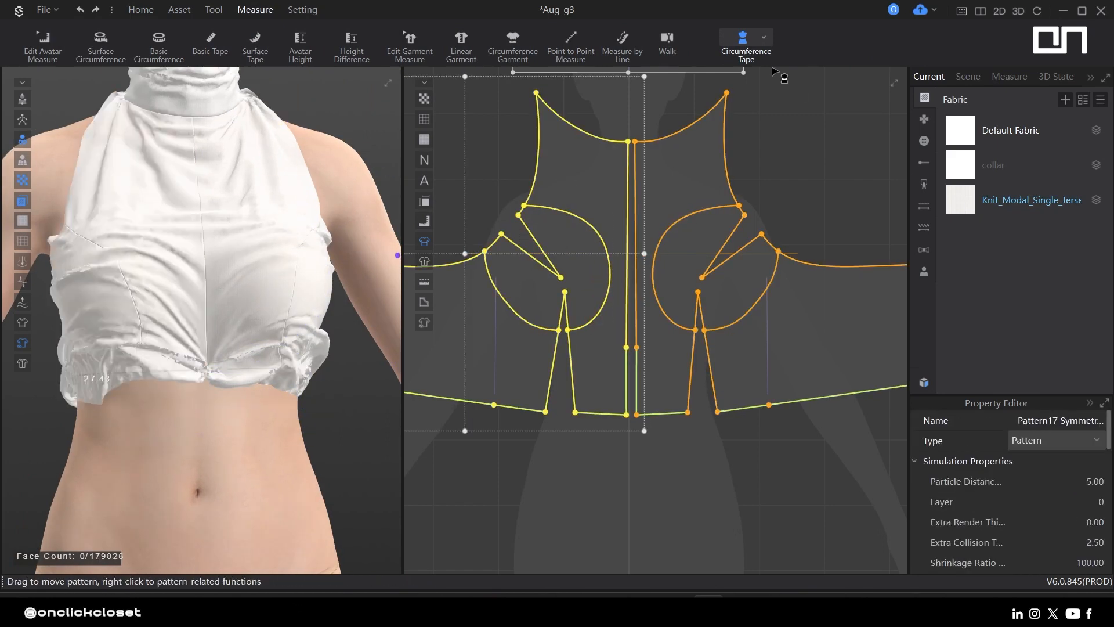
- Attach the garment's back hem edge to the under-bust avatar tape
click(759, 115)
right_drag(119, 390, 456, 413)
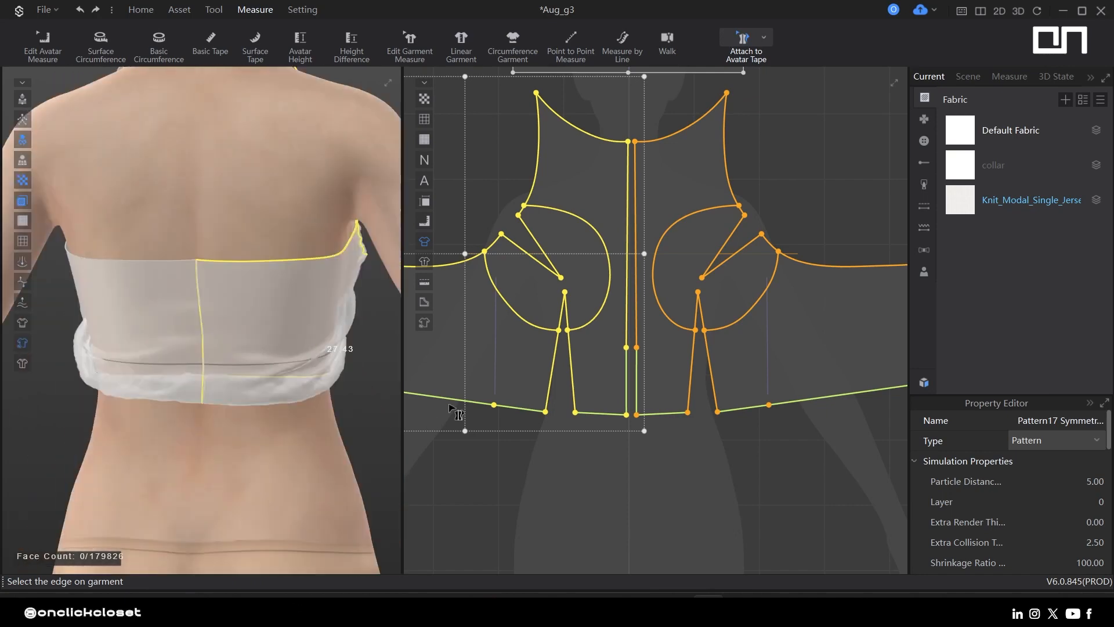
click(238, 390)
right_drag(246, 395, 272, 462)
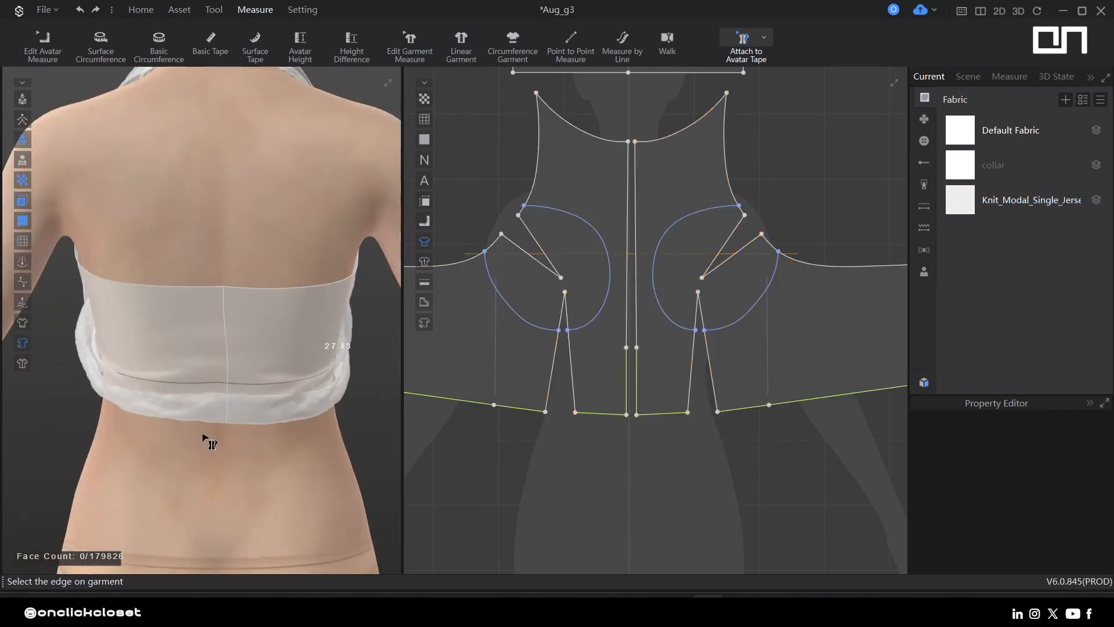
scroll(191, 383, up, 3)
scroll(207, 425, down, 3)
right_drag(207, 424, 250, 361)
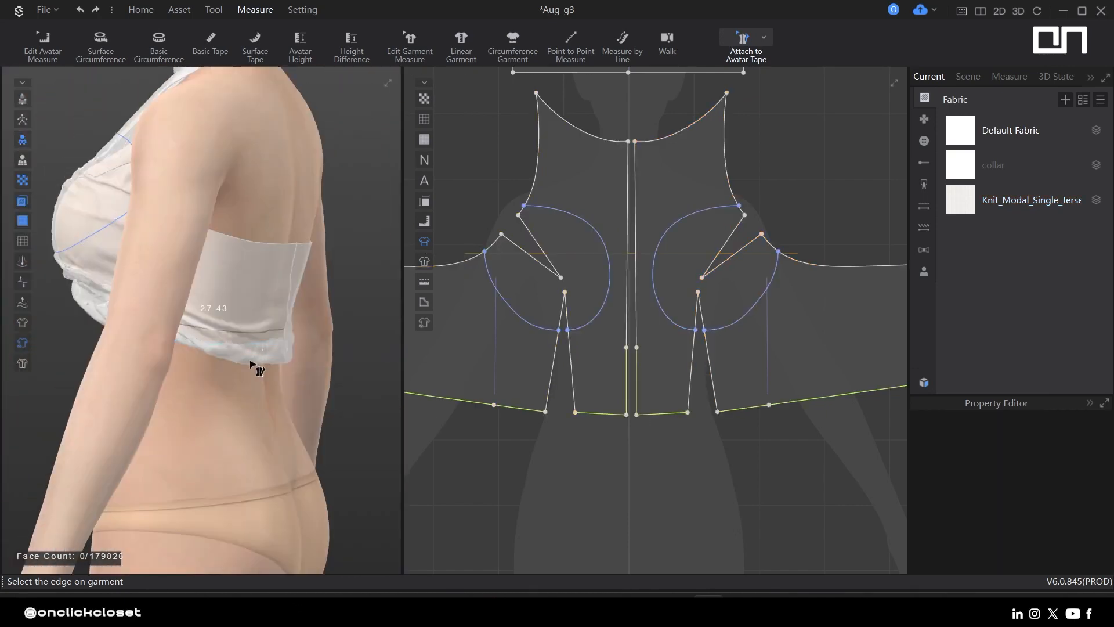
scroll(221, 347, up, 5)
- Simulate the garment and pull the back panel's fabric upward and toward the side
key(q)
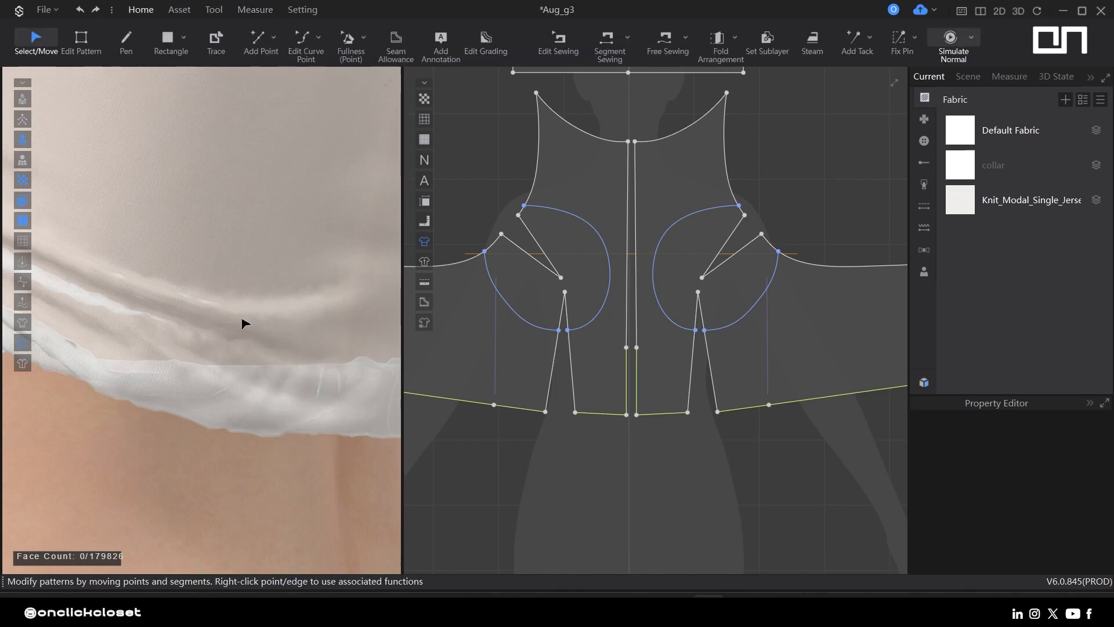
scroll(242, 320, down, 5)
key(space)
drag(254, 299, 208, 282)
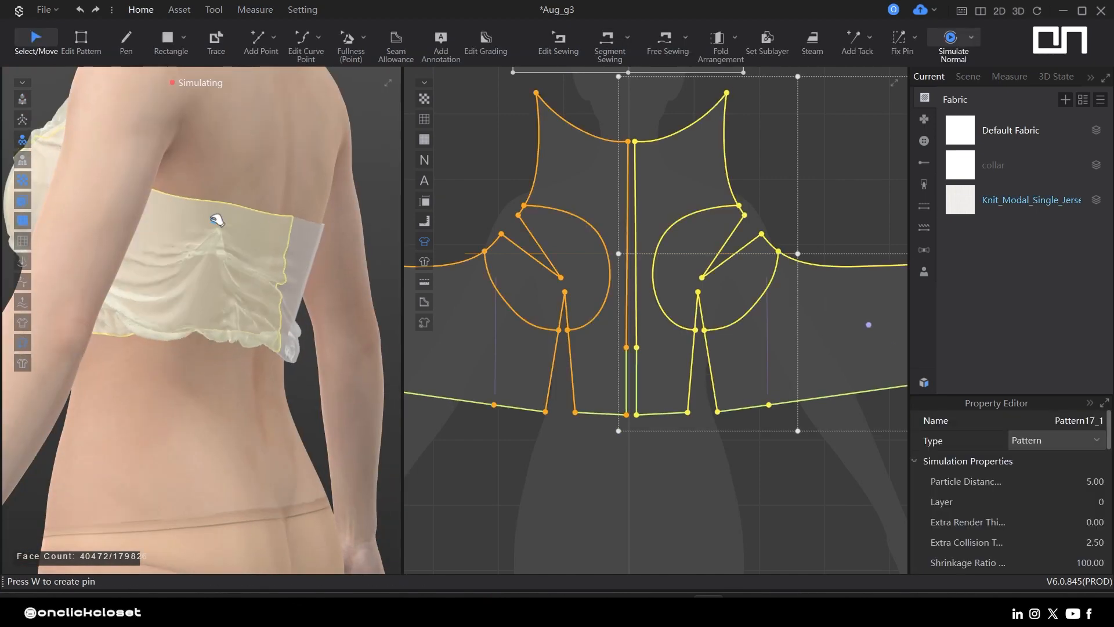
click(231, 325)
- Attach the remaining half of the garment's back hem to the under-bust avatar tape
right_drag(231, 325, 173, 376)
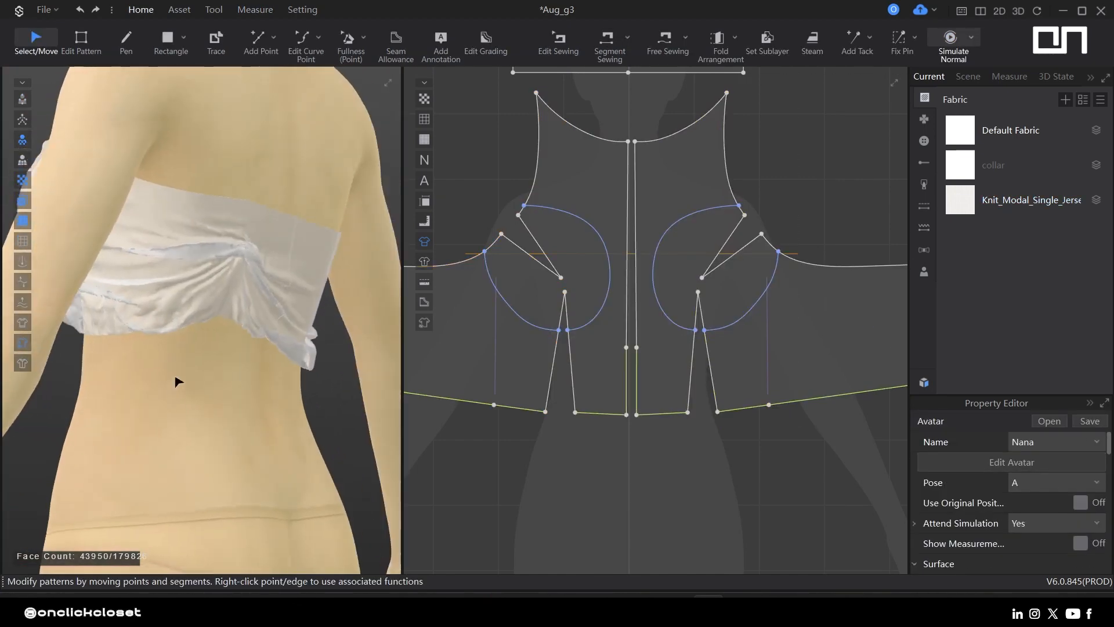
click(319, 394)
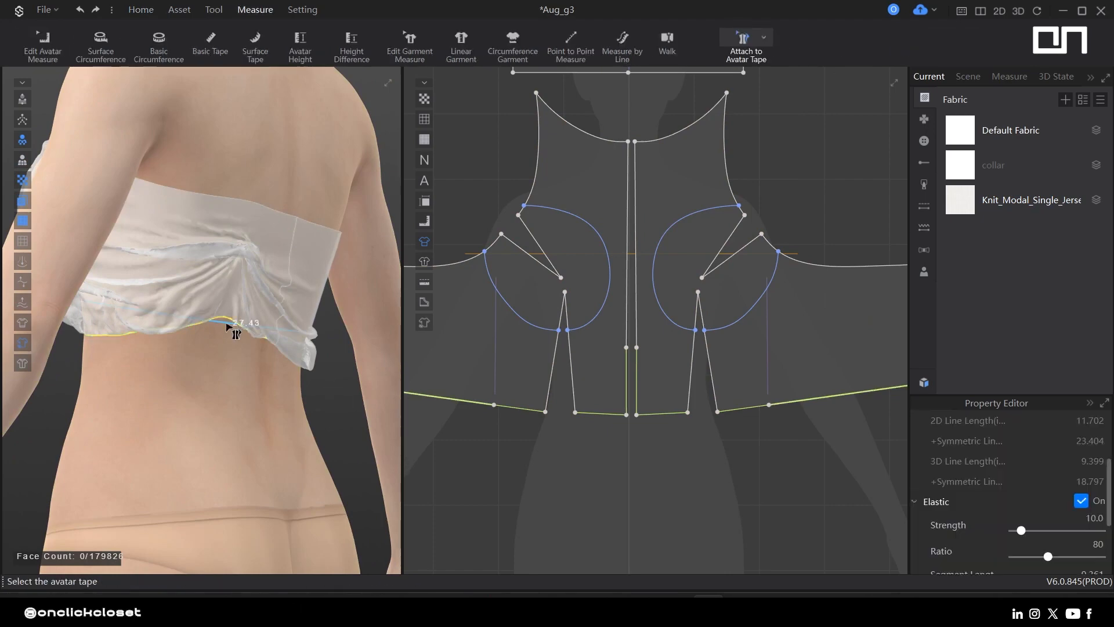
right_drag(231, 323, 256, 365)
scroll(232, 305, down, 2)
right_drag(232, 306, 265, 353)
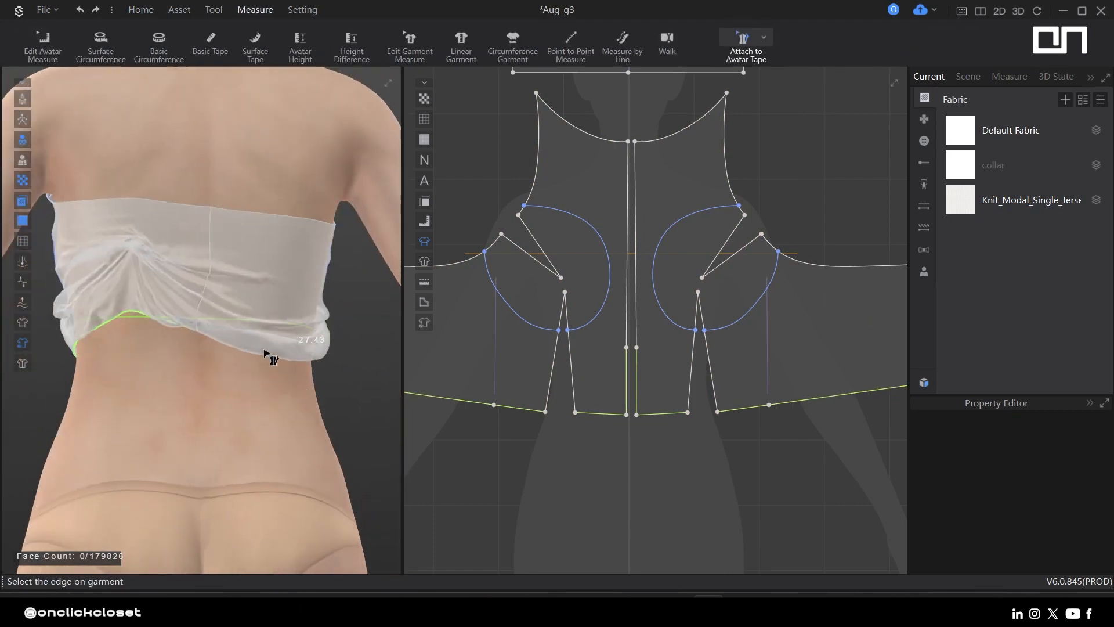
- Simulate the garment and pull the back panels' fabric upward to even out the attached hem
key(space)
drag(308, 310, 324, 244)
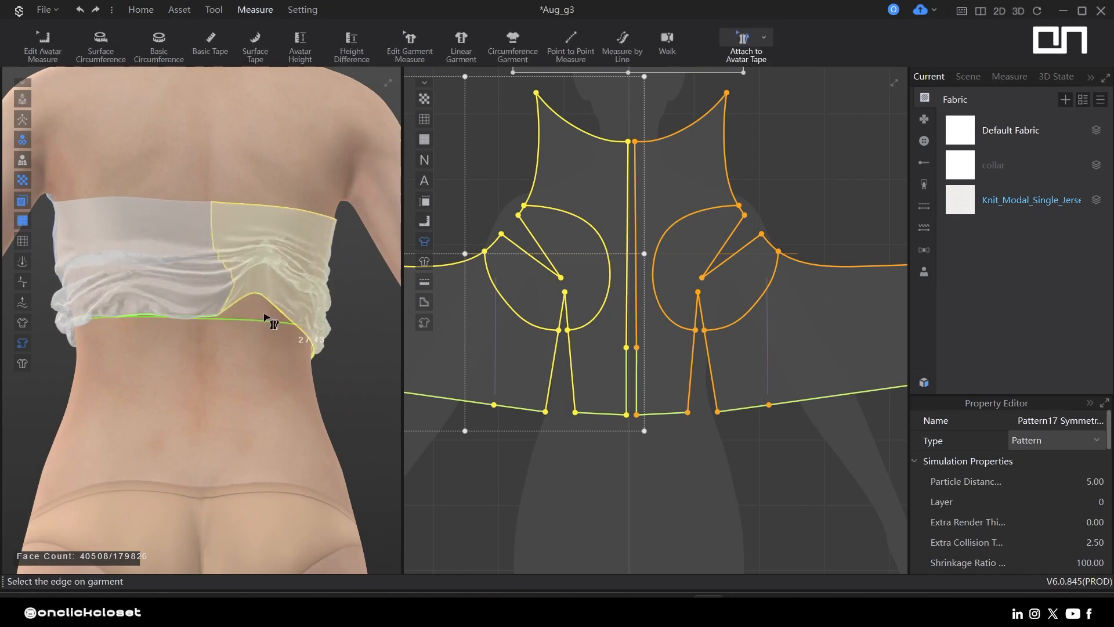
click(268, 318)
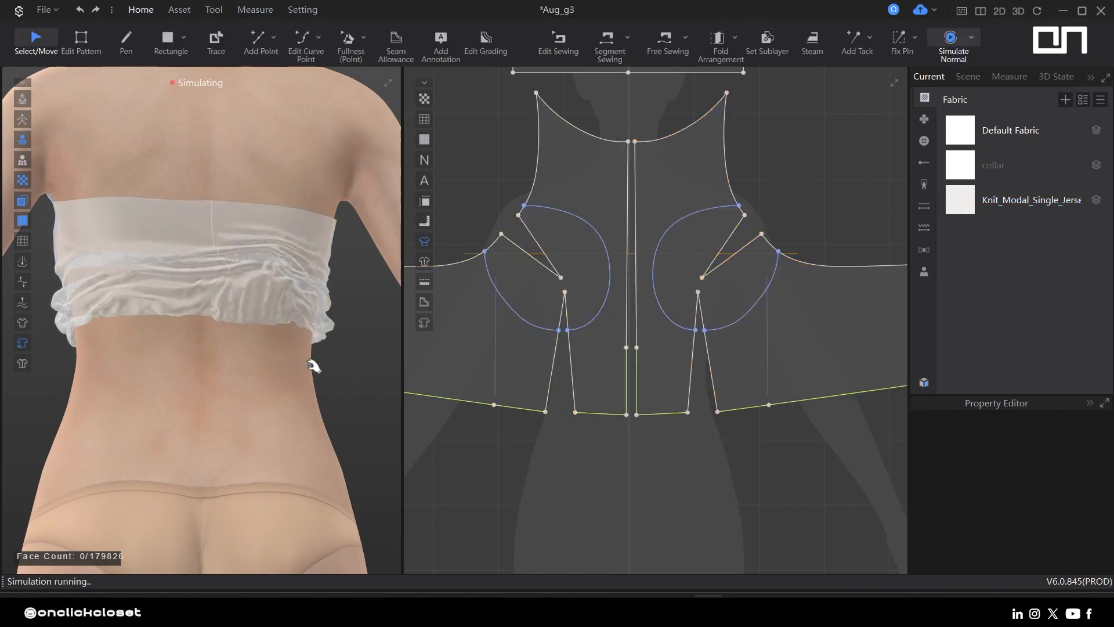
drag(200, 273, 207, 244)
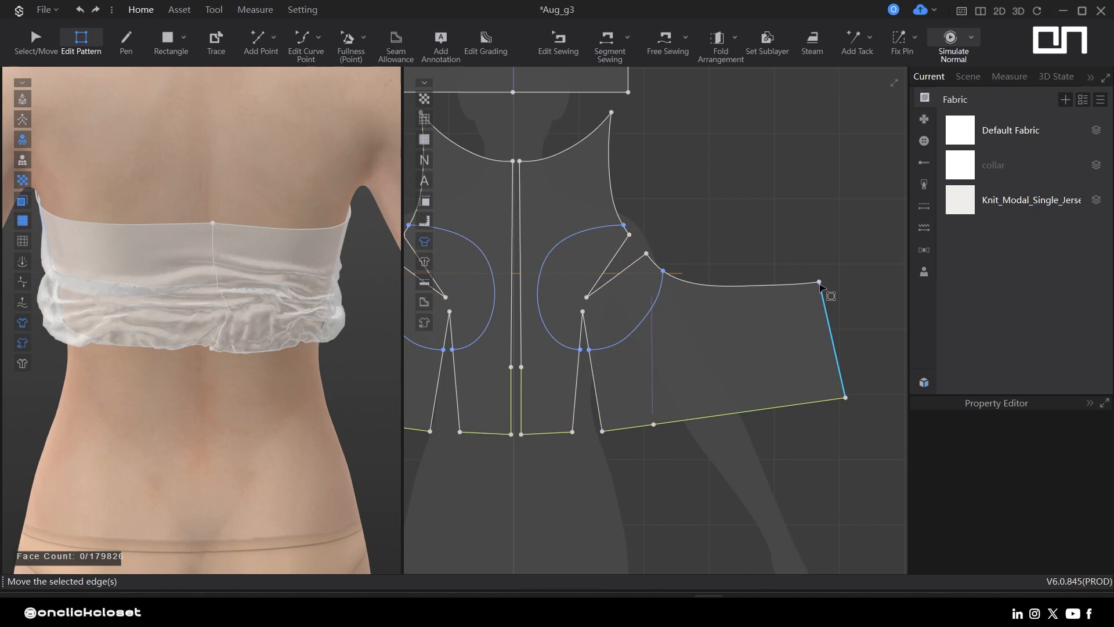
- Lower the back panel's upper center-back corner to slope the top edge, and simulate while pulling the back fabric
drag(828, 294, 829, 326)
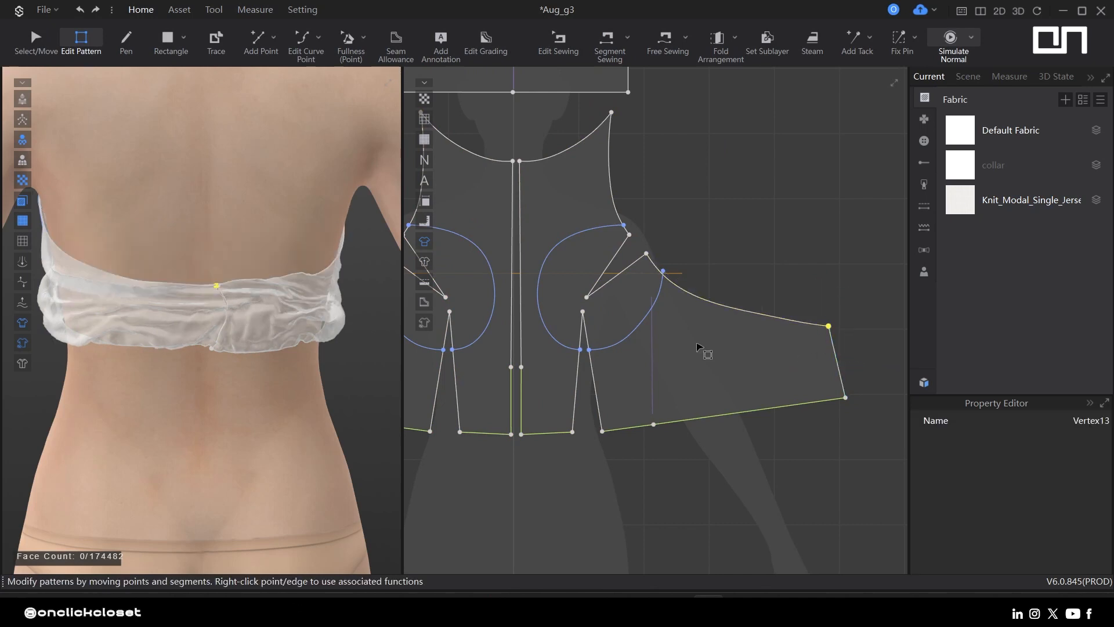
key(q)
key(space)
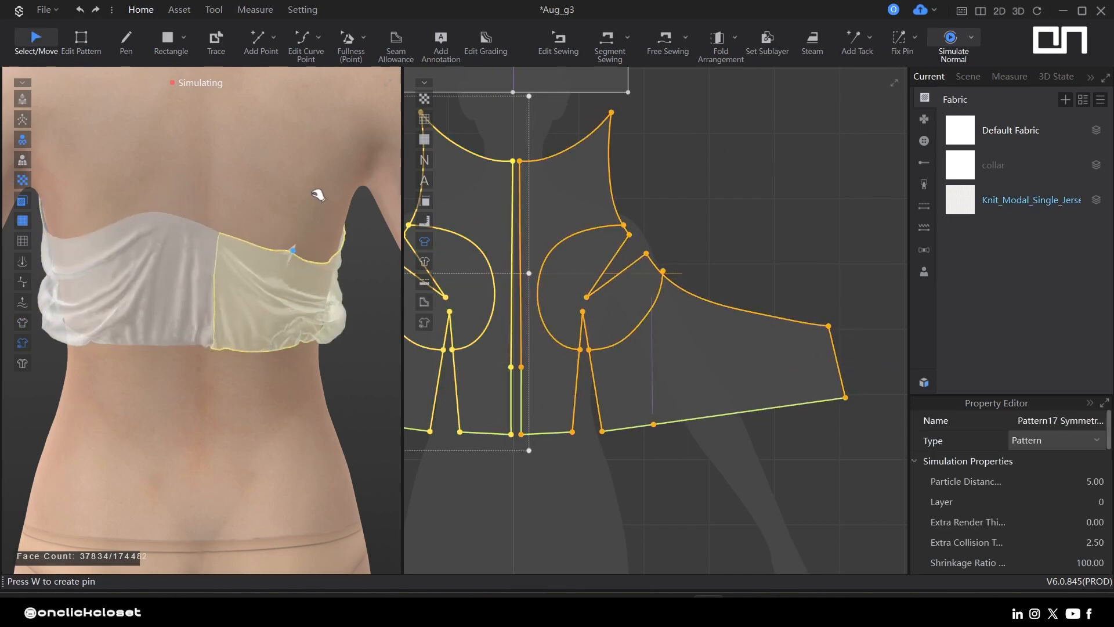
drag(93, 247, 122, 251)
- Pull the front panel's fabric upward over the side of the bust, stop the simulation and clear the selection
right_drag(134, 255, 194, 276)
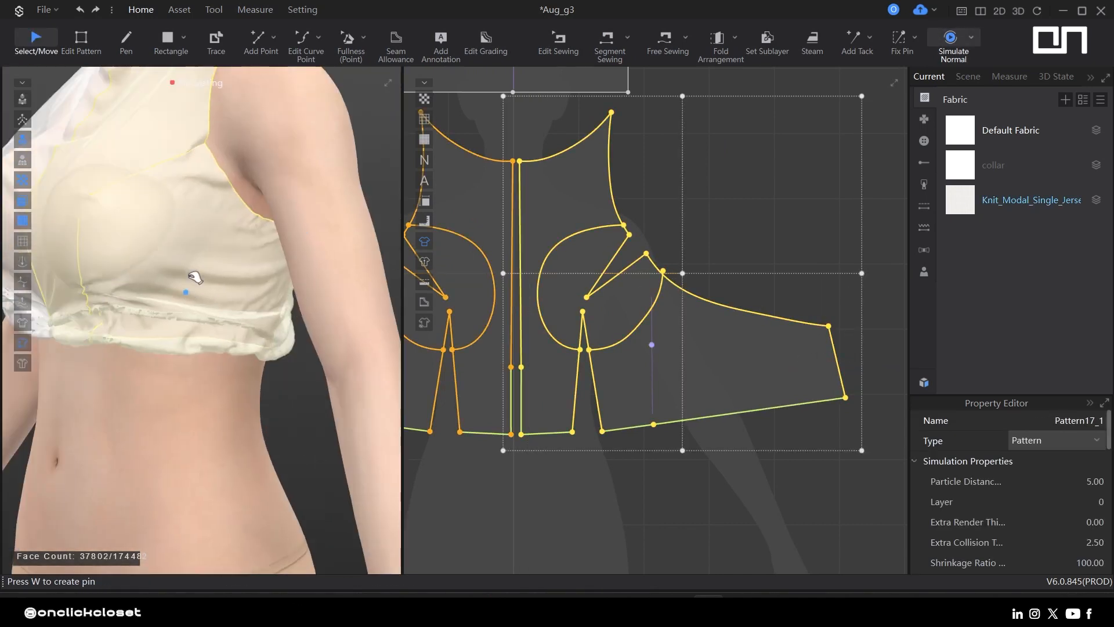
drag(194, 277, 199, 256)
right_drag(134, 342, 232, 357)
key(space)
key(z)
key(q)
middle_drag(662, 368, 761, 321)
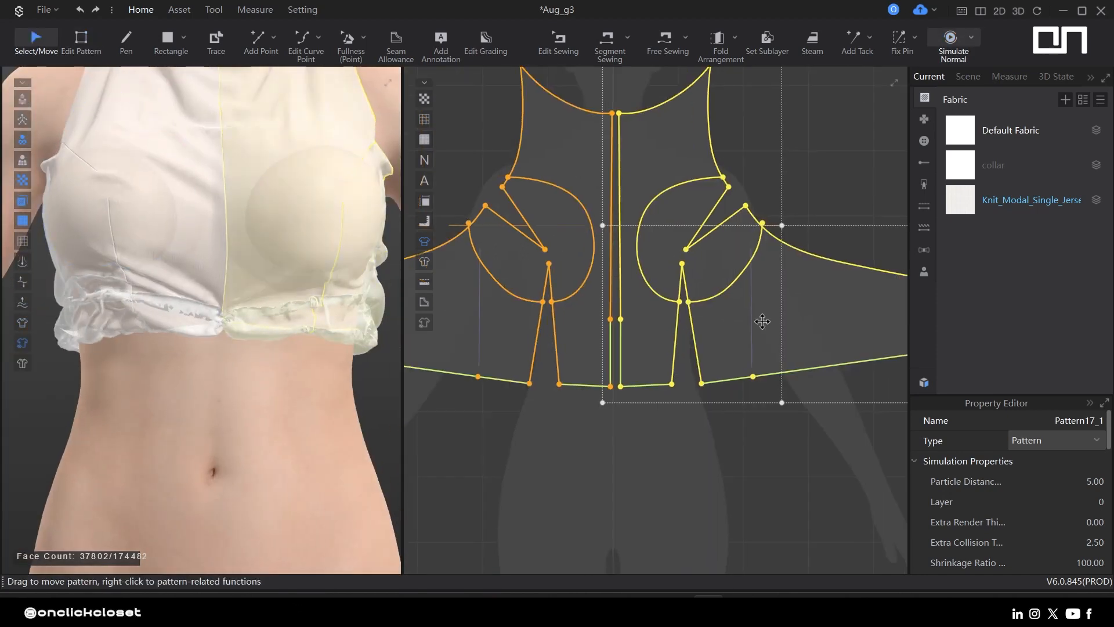
click(686, 406)
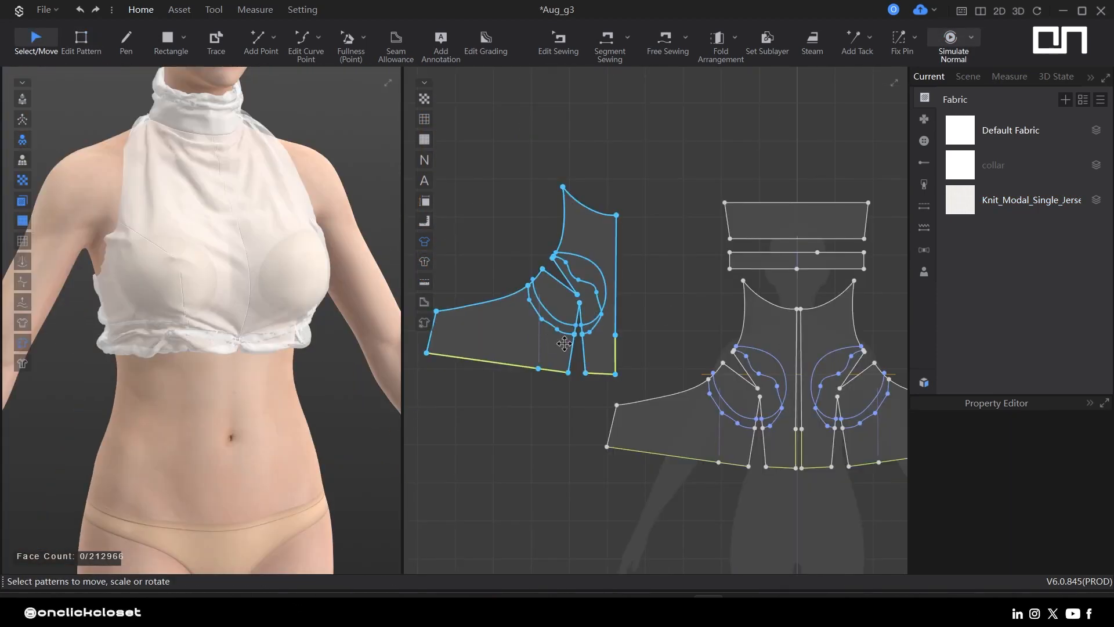
- Cut the copied front panel along the lower outer and the inner outline of the bust cup
double_click(564, 334)
right_click(564, 334)
click(588, 96)
scroll(593, 309, up, 3)
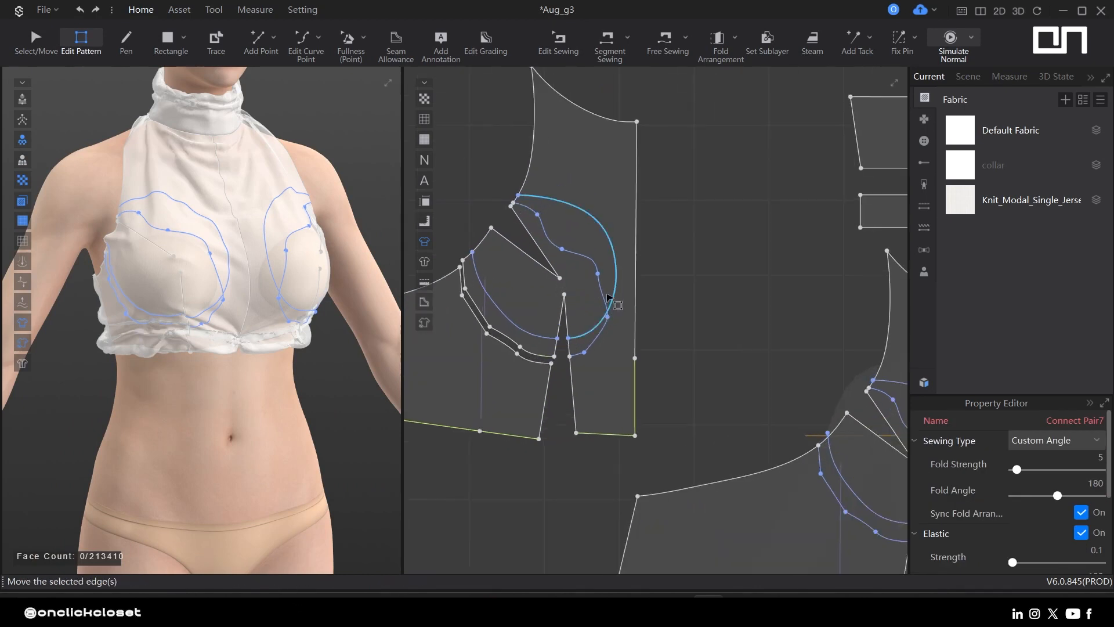
double_click(605, 295)
right_click(606, 294)
click(639, 380)
- Delete the copied panel's pieces surrounding the cut-out cup and the leftover curved lines inside the cup piece
key(a)
click(617, 317)
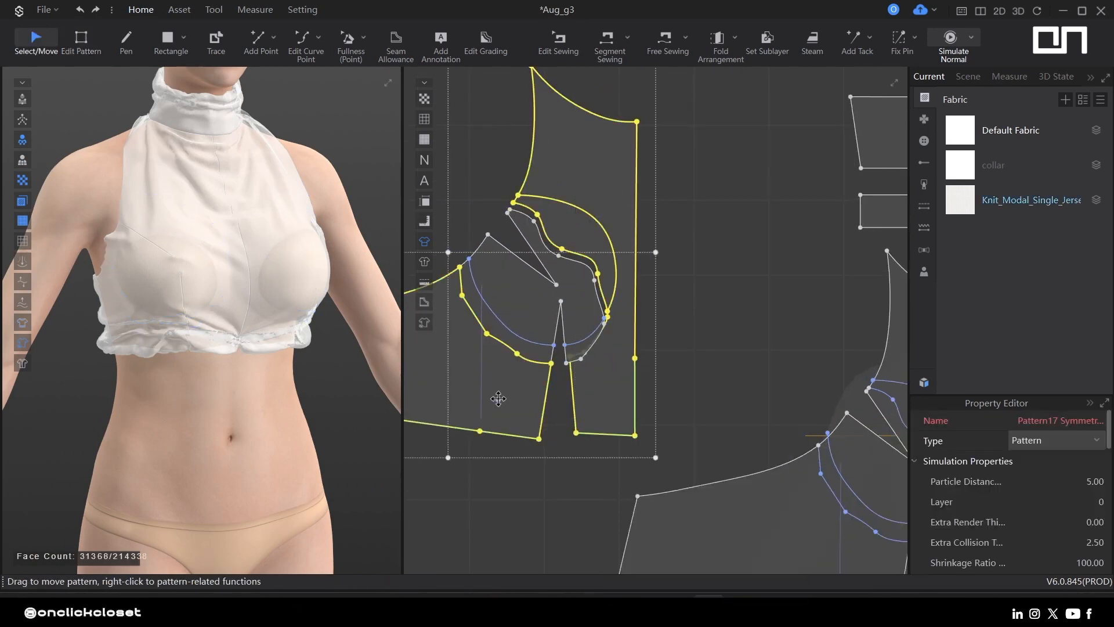
key(Delete)
key(z)
click(532, 341)
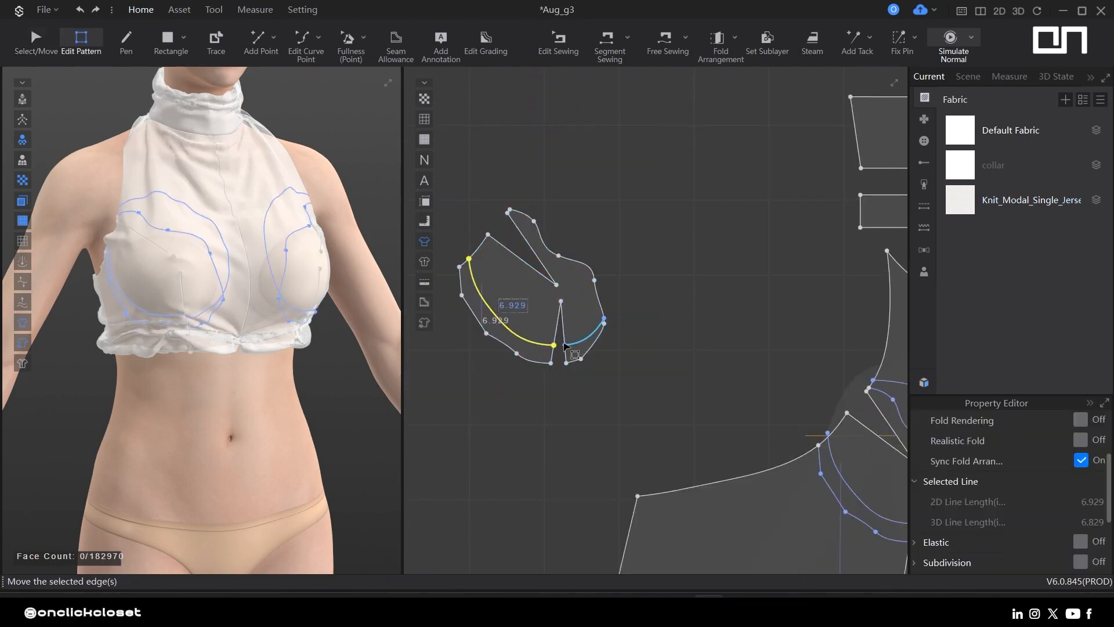
click(588, 344)
scroll(644, 348, down, 3)
key(a)
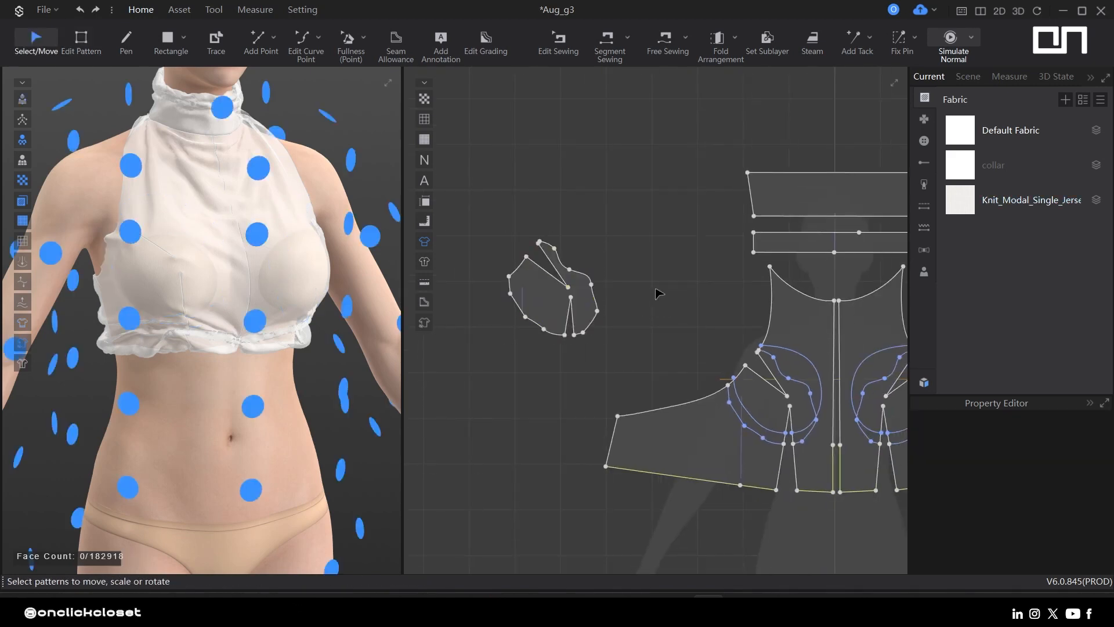
- Free-sew the cup piece's lower outer edge to the matching cup outline on the front panel
key(m)
scroll(568, 340, up, 2)
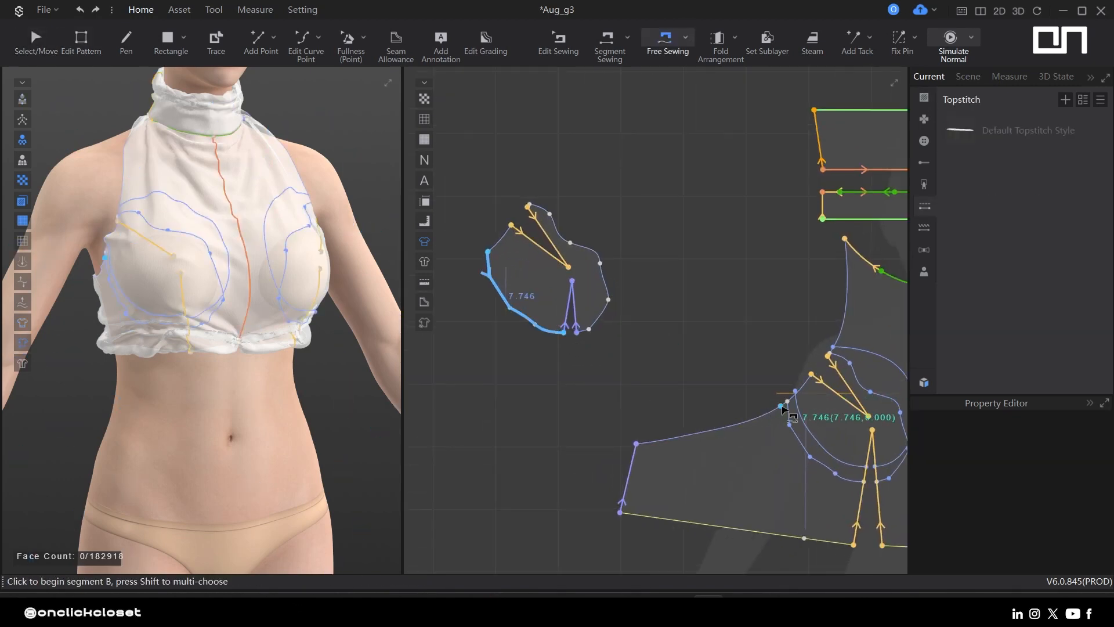
scroll(788, 404, up, 3)
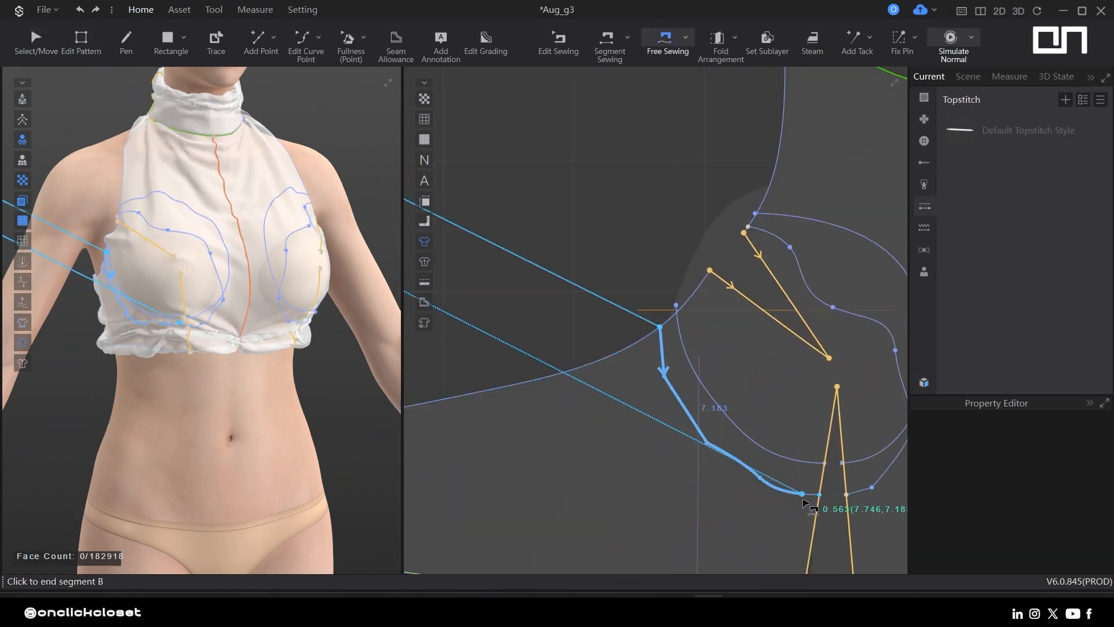
scroll(817, 496, up, 5)
click(843, 485)
click(844, 486)
scroll(754, 371, down, 4)
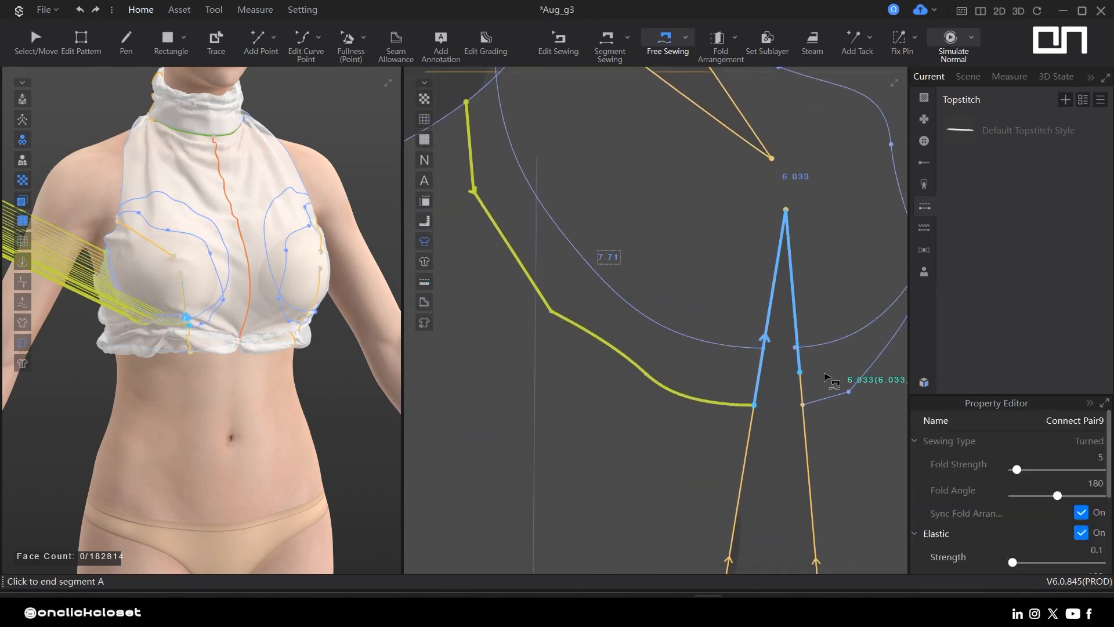
scroll(783, 419, down, 3)
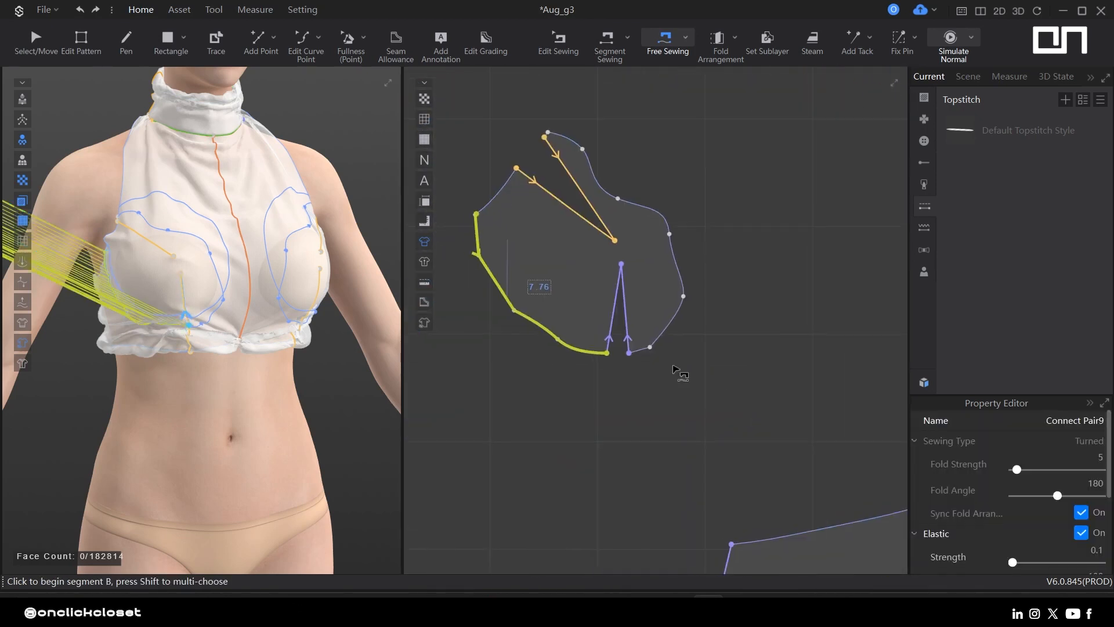
click(639, 369)
click(630, 352)
key(b)
- Sew the outer leg of the cup piece's lower dart to the matching dart leg on the front panel
middle_drag(631, 348, 496, 326)
click(509, 361)
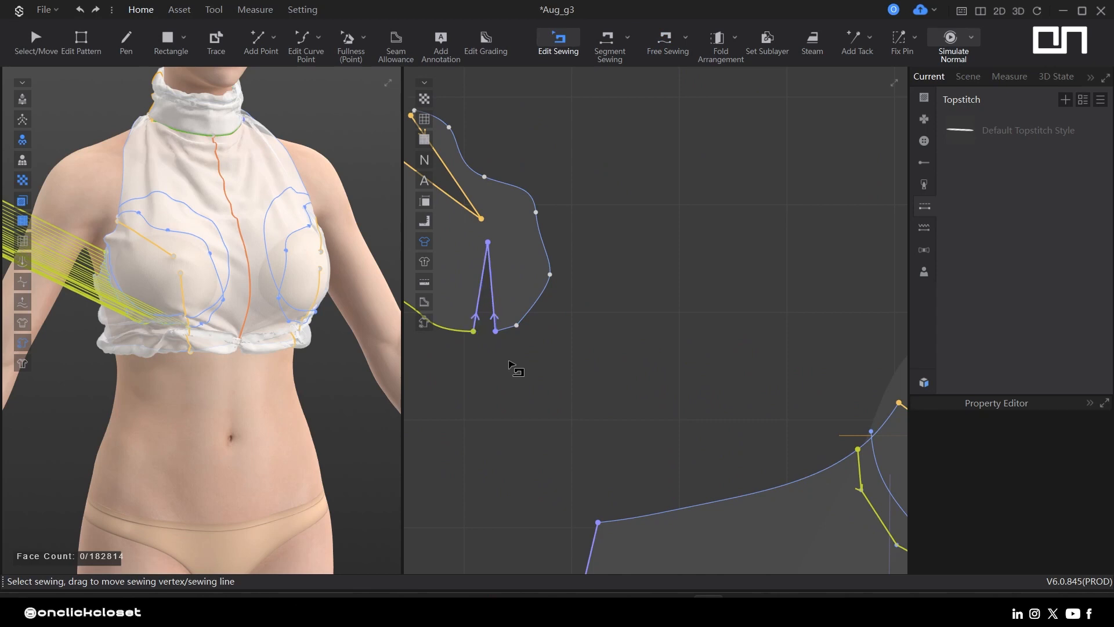
middle_drag(708, 415, 535, 310)
click(818, 463)
- Try to sew the inner leg of the cup piece's lower dart to the front panel's matching dart leg
click(836, 459)
middle_drag(523, 250, 839, 355)
click(639, 324)
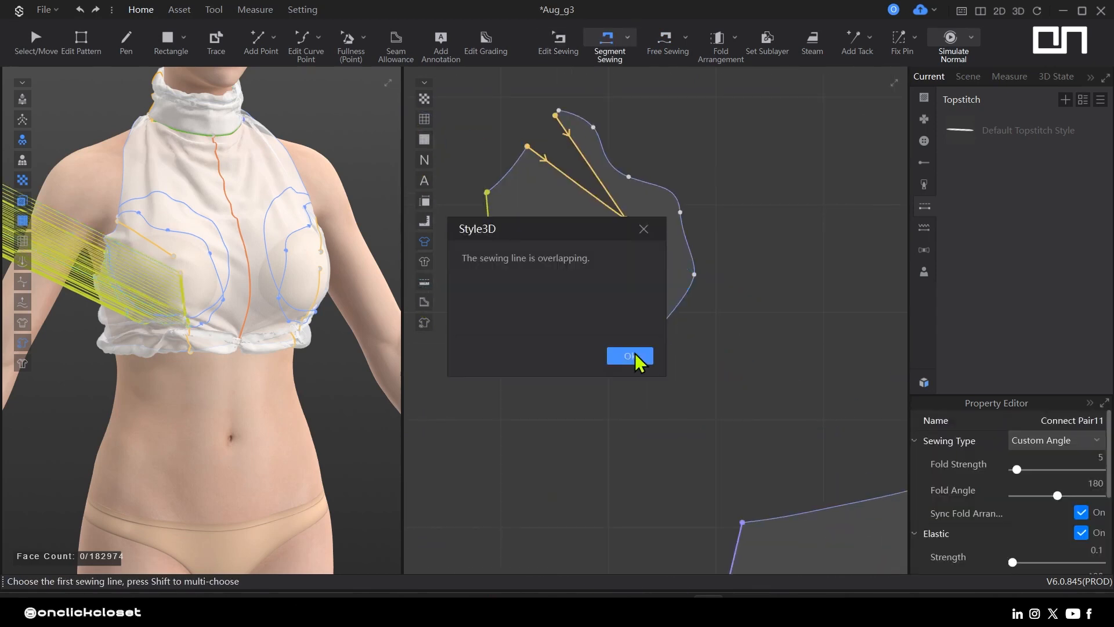
click(635, 357)
click(759, 363)
middle_drag(759, 363, 648, 339)
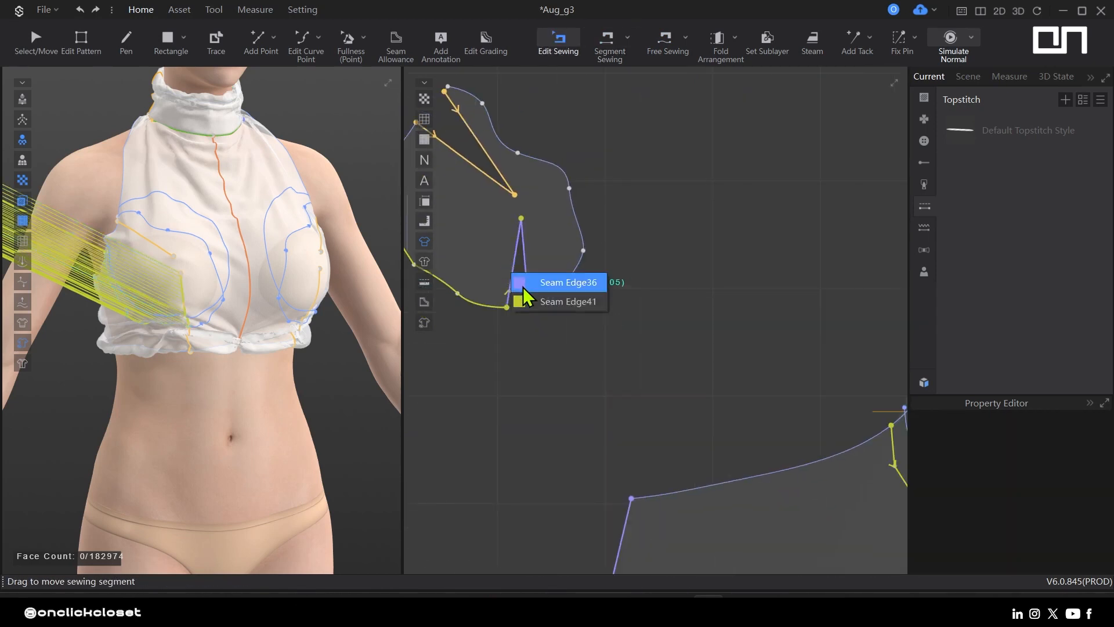
click(525, 302)
- Free-sew the front panel's inner cup outline to the cup piece's inner edge, from the lower dart to the upper corner
scroll(691, 388, down, 2)
middle_drag(690, 388, 578, 359)
key(n)
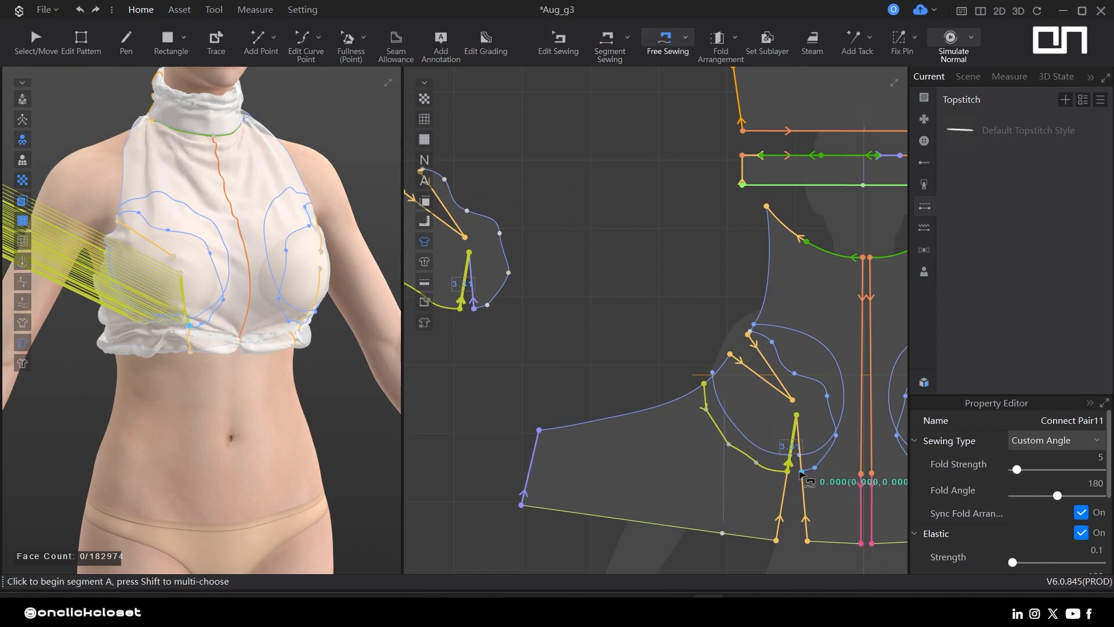
scroll(754, 337, up, 8)
click(685, 316)
middle_drag(551, 192, 811, 442)
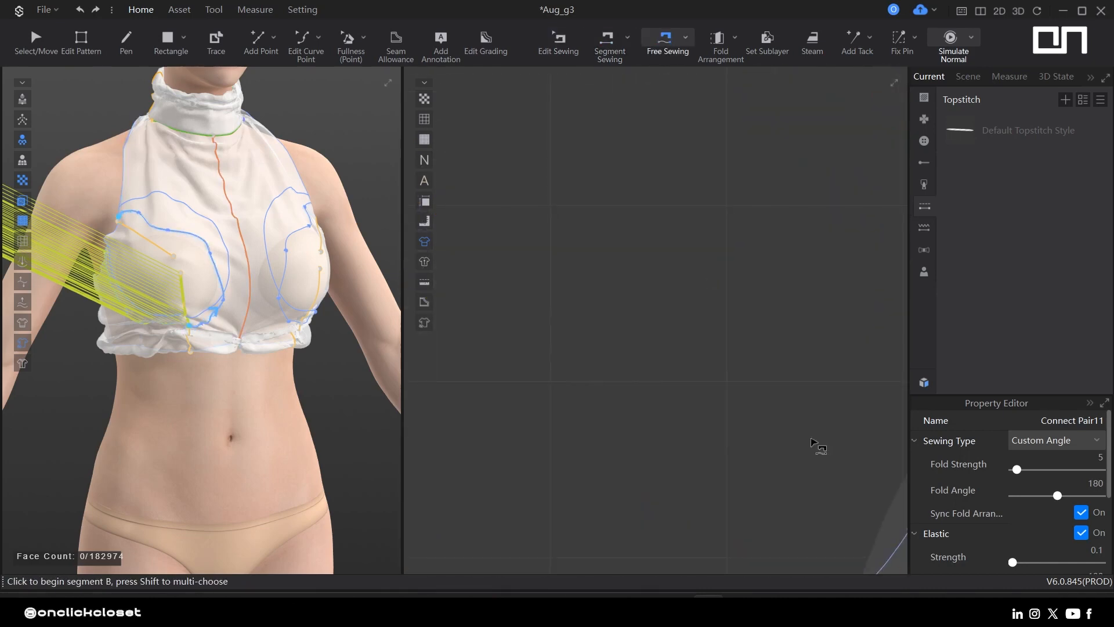
scroll(811, 443, down, 5)
scroll(701, 476, up, 3)
click(624, 492)
scroll(632, 487, up, 1)
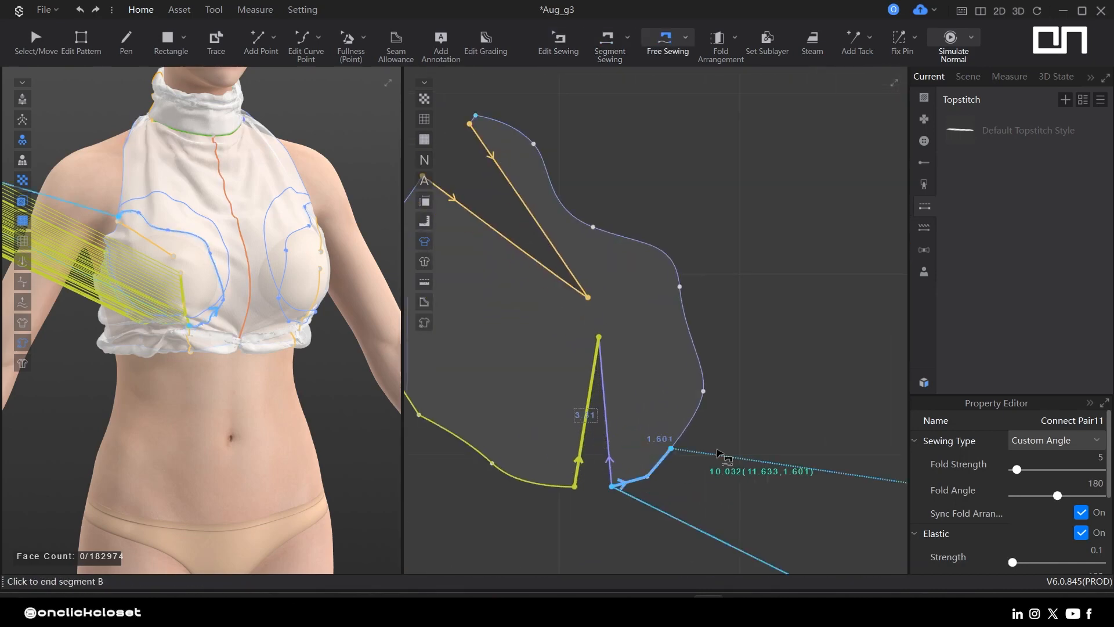
click(477, 113)
- Move the end point of the cup's lower outer seam onto the cup piece's side corner
scroll(741, 378, down, 3)
scroll(674, 378, up, 6)
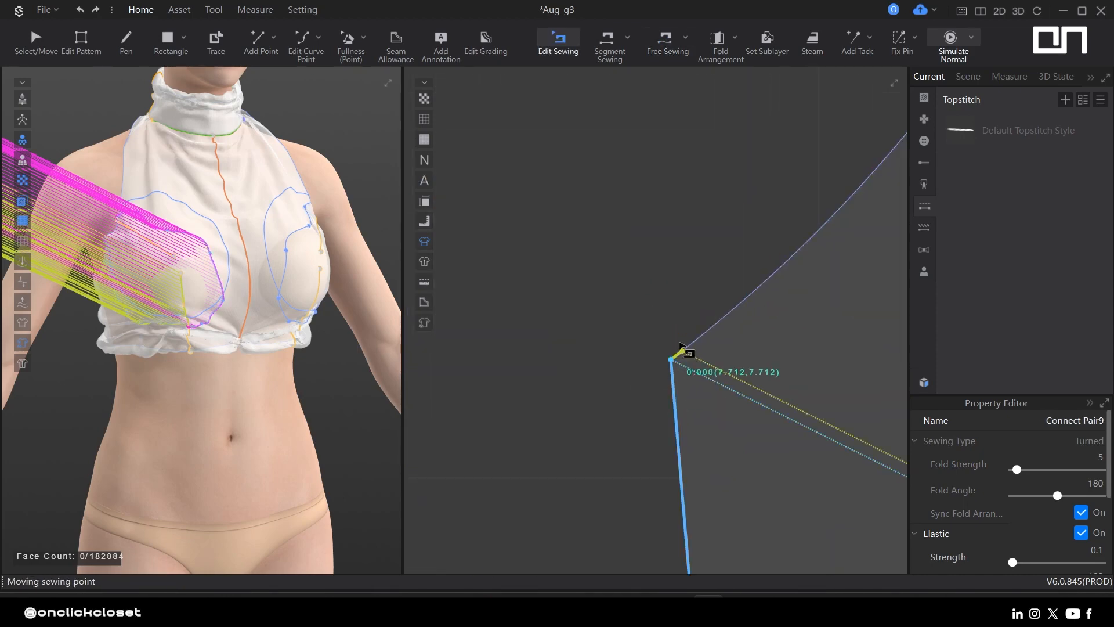
drag(680, 344, 672, 358)
- Free-sew the cup piece's side edge, from its side corner to the upper dart, to the front panel's armhole edge
key(m)
middle_drag(720, 309, 591, 487)
scroll(656, 453, down, 3)
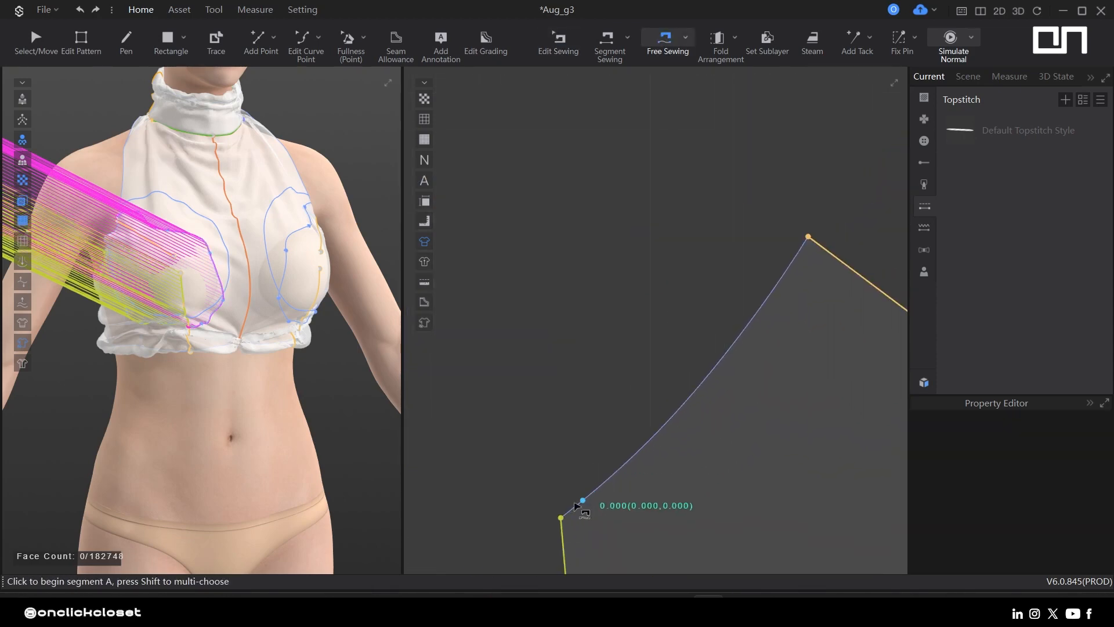
click(769, 212)
scroll(689, 345, down, 4)
scroll(621, 357, up, 5)
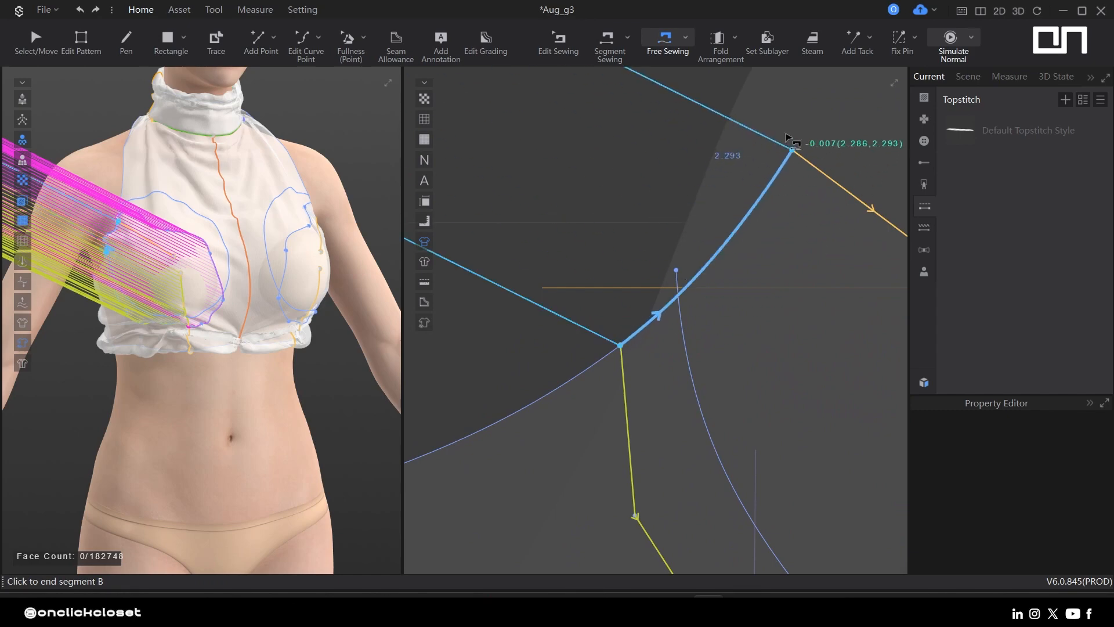
click(792, 148)
- Free-sew the short armhole segment above the upper dart on the front panel to the cup piece's matching segment
scroll(809, 235, down, 4)
scroll(791, 281, up, 5)
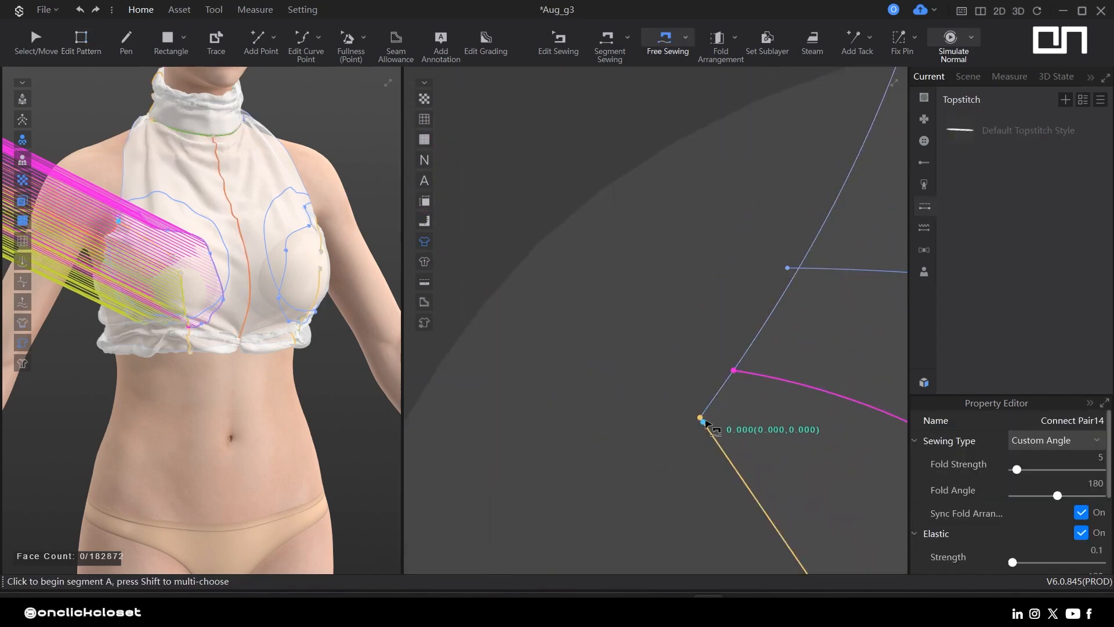
middle_drag(734, 378, 582, 238)
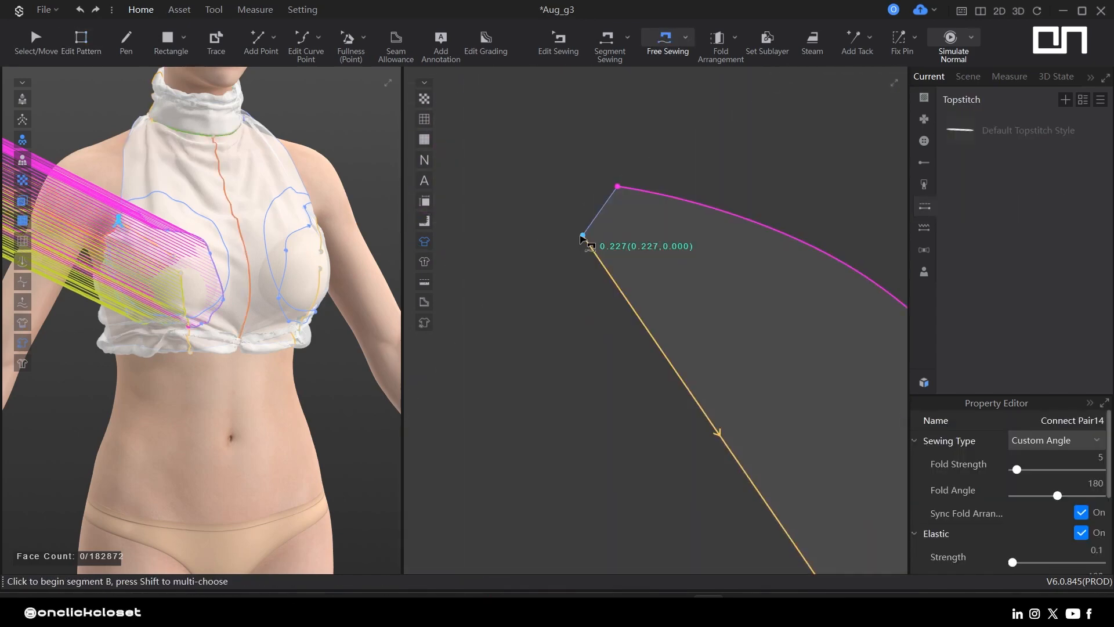
scroll(658, 353, down, 10)
middle_drag(720, 398, 711, 359)
- Superimpose the cup piece on the front panel's matching bust area and hide the avatar's arrangement points
key(q)
click(701, 376)
scroll(226, 327, down, 6)
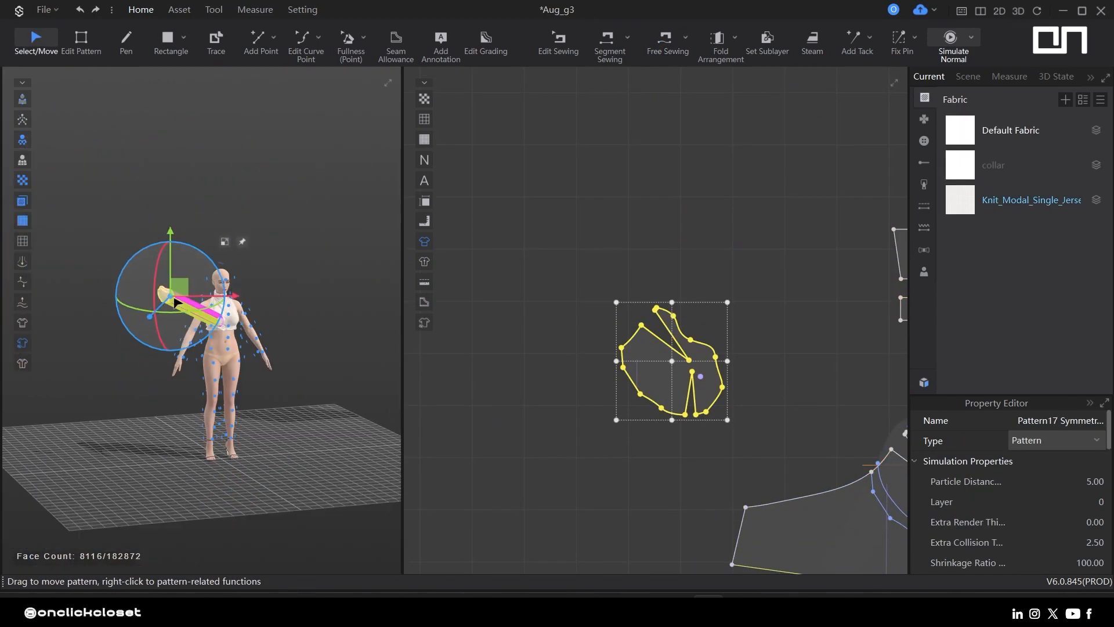
right_click(176, 297)
click(250, 455)
scroll(291, 385, up, 10)
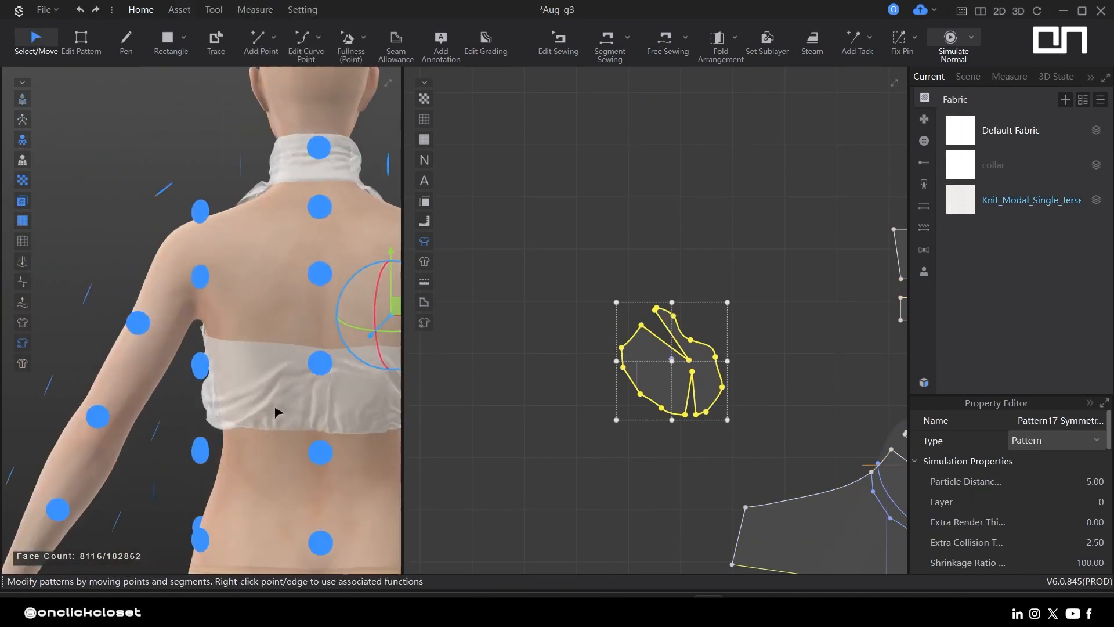
click(299, 454)
scroll(323, 385, up, 6)
scroll(282, 388, down, 3)
key(shift+f)
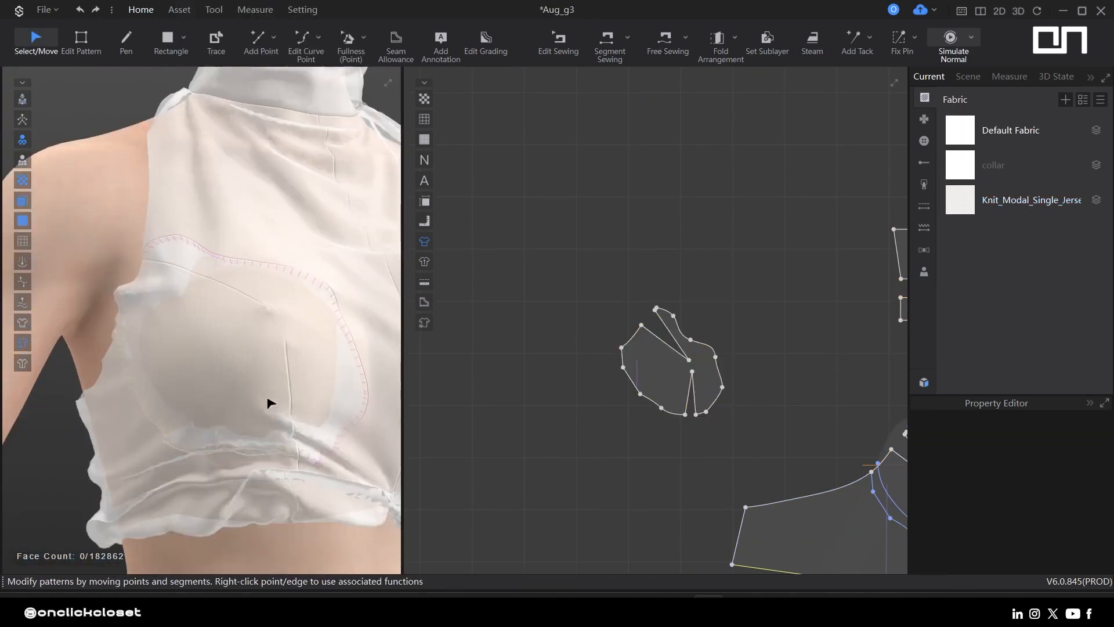
- Simulate the garment and pull the front panel's fabric around the bust to settle the sewn cup piece
key(space)
drag(264, 391, 117, 254)
right_drag(116, 254, 187, 468)
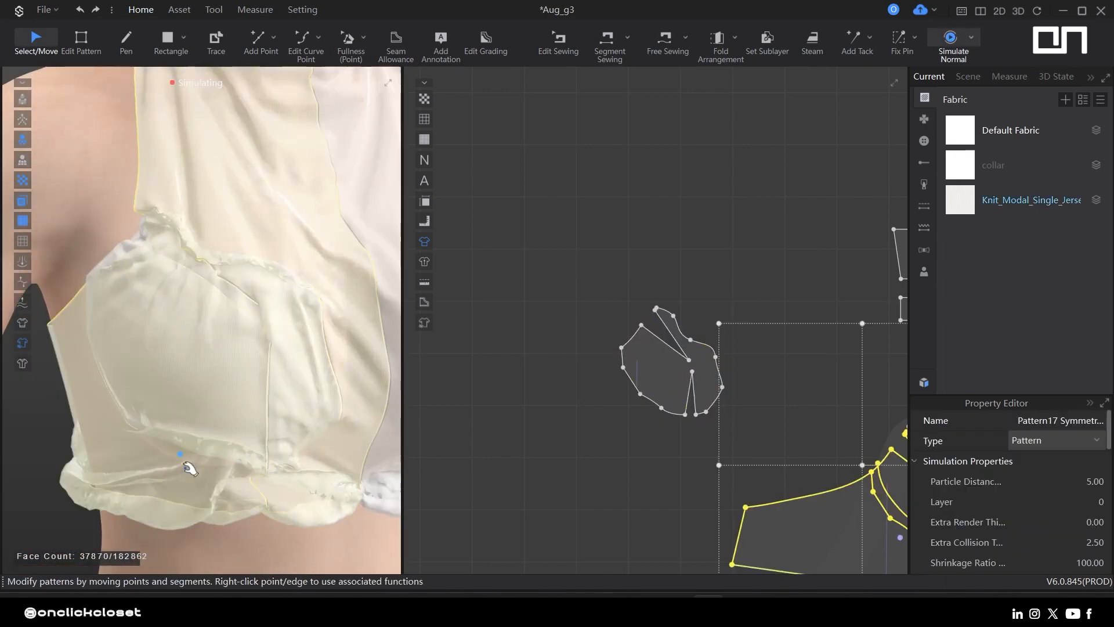
drag(186, 468, 137, 531)
drag(238, 219, 254, 196)
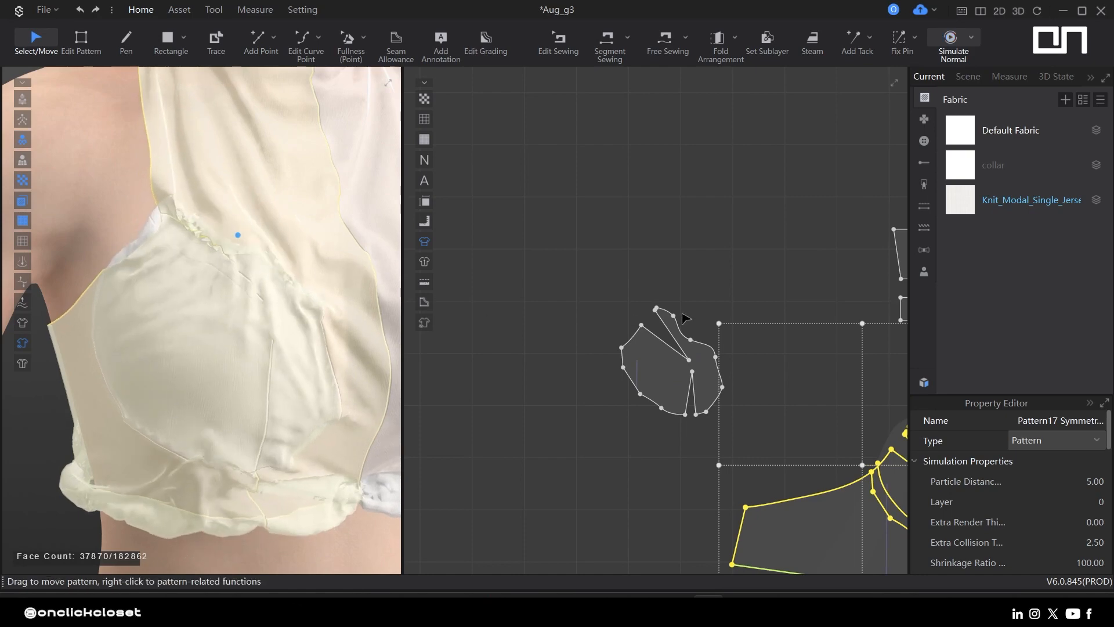
- Check the seam joining the cup piece's inner edge to the front panel
scroll(673, 349, up, 4)
key(b)
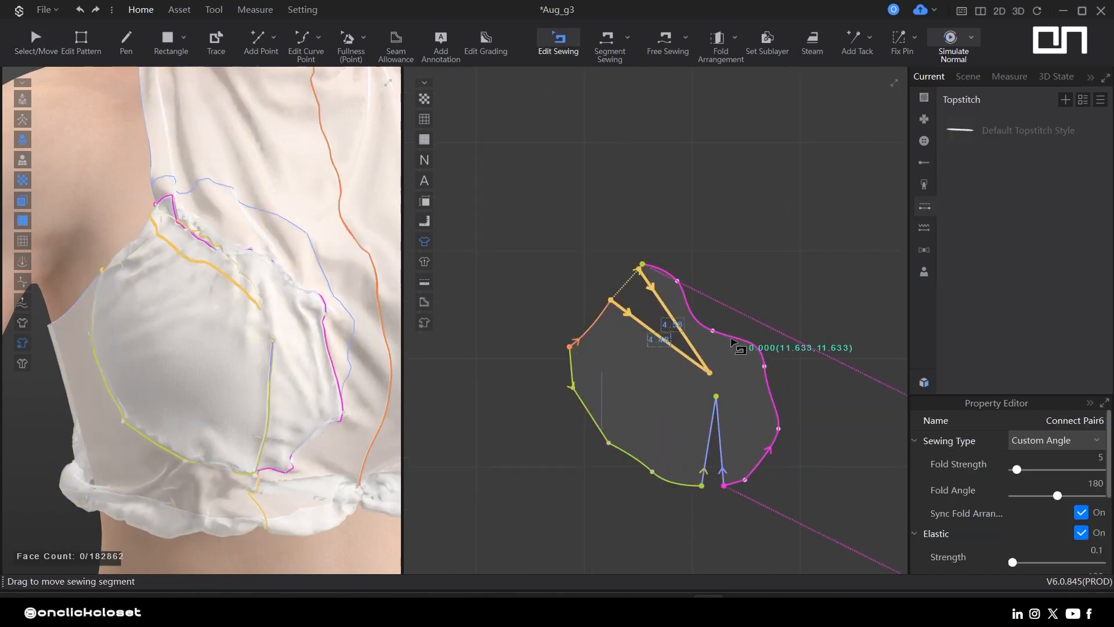
scroll(733, 342, down, 5)
scroll(801, 378, up, 4)
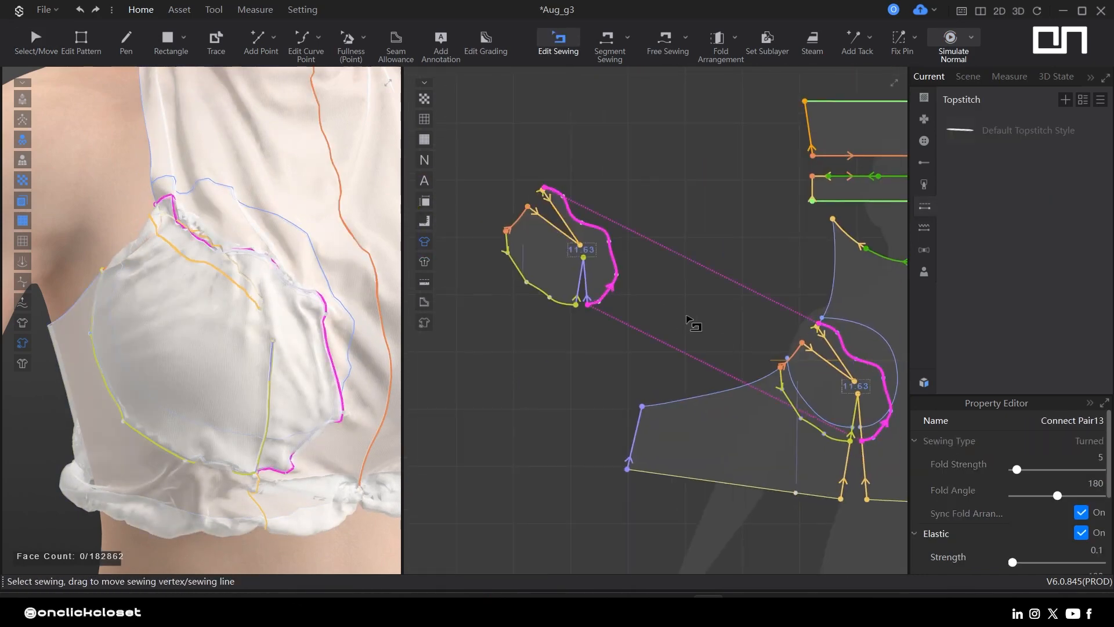
- Simulate the garment and pull the cup piece's fabric at the armhole side of the bust
key(a)
click(283, 335)
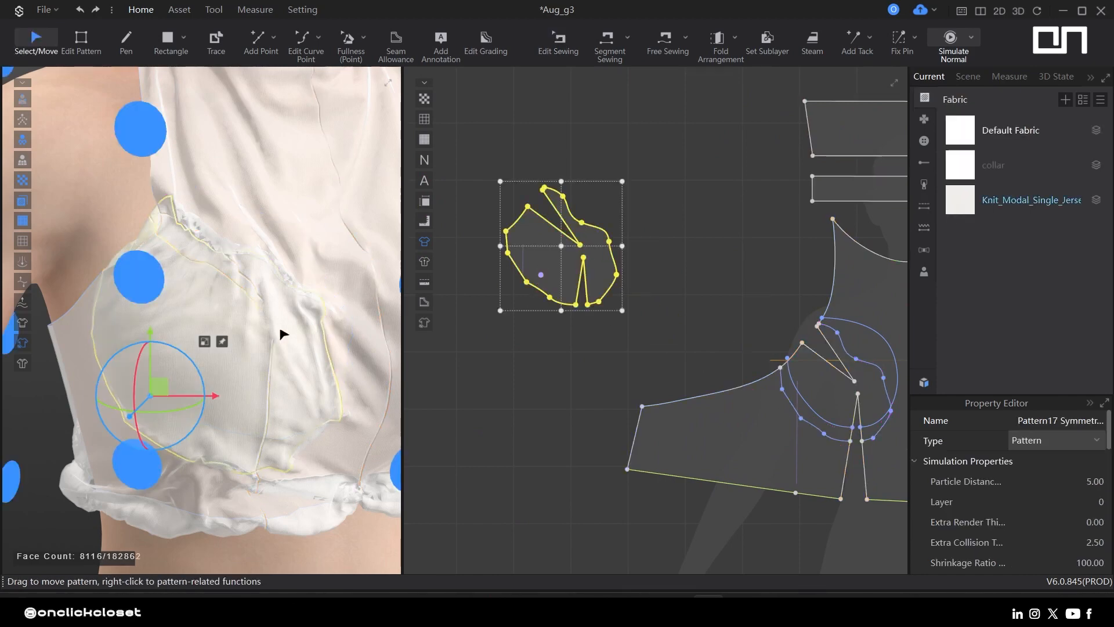
middle_drag(288, 344, 272, 334)
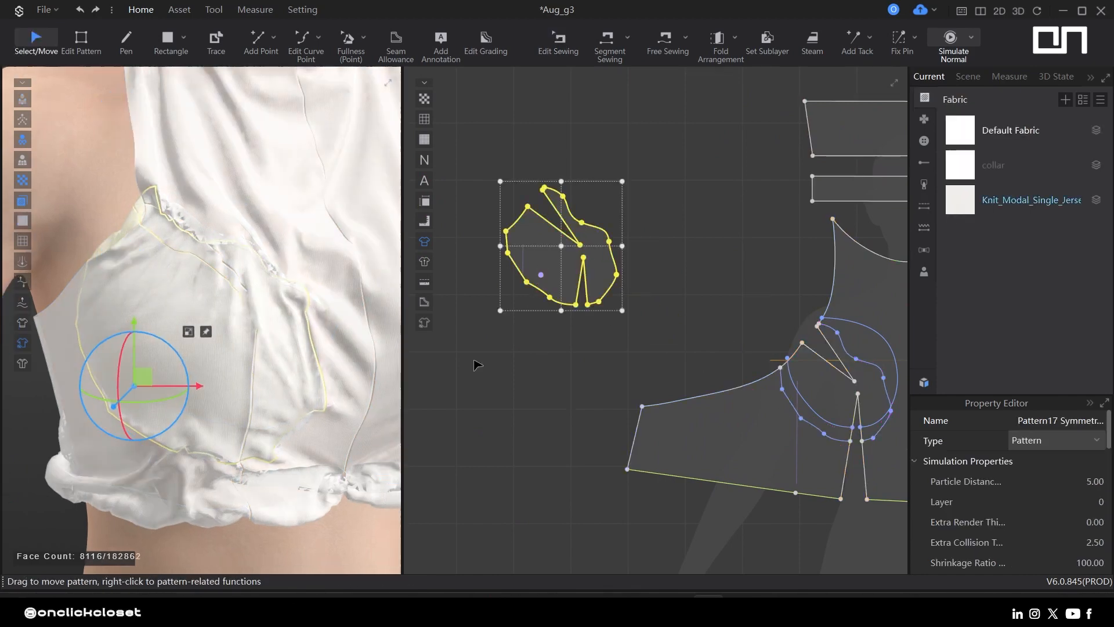
key(space)
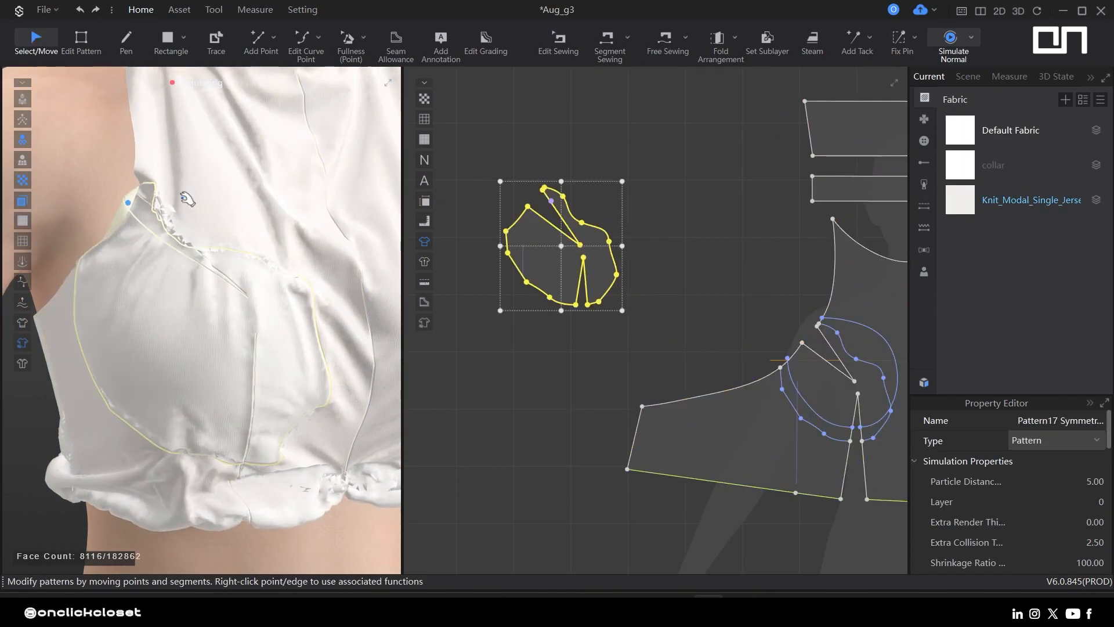
click(199, 154)
click(24, 180)
click(24, 180)
right_drag(52, 192, 172, 228)
drag(171, 227, 134, 231)
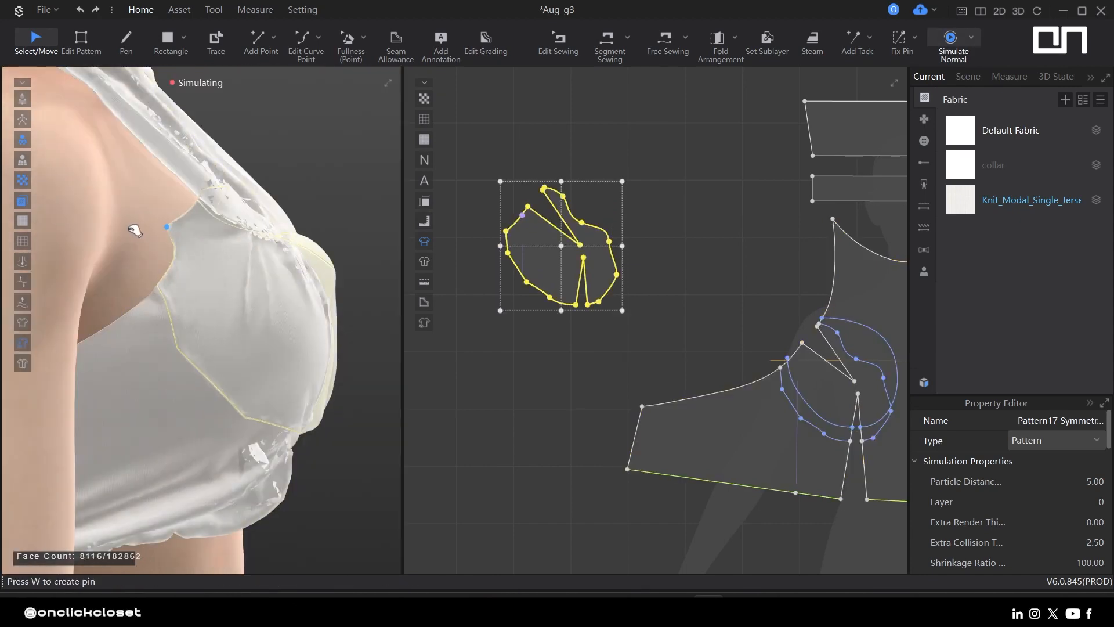
key(space)
- Delete the two segments of the original rounded bust curve on the front panel, keeping the cup outline
scroll(781, 318, up, 3)
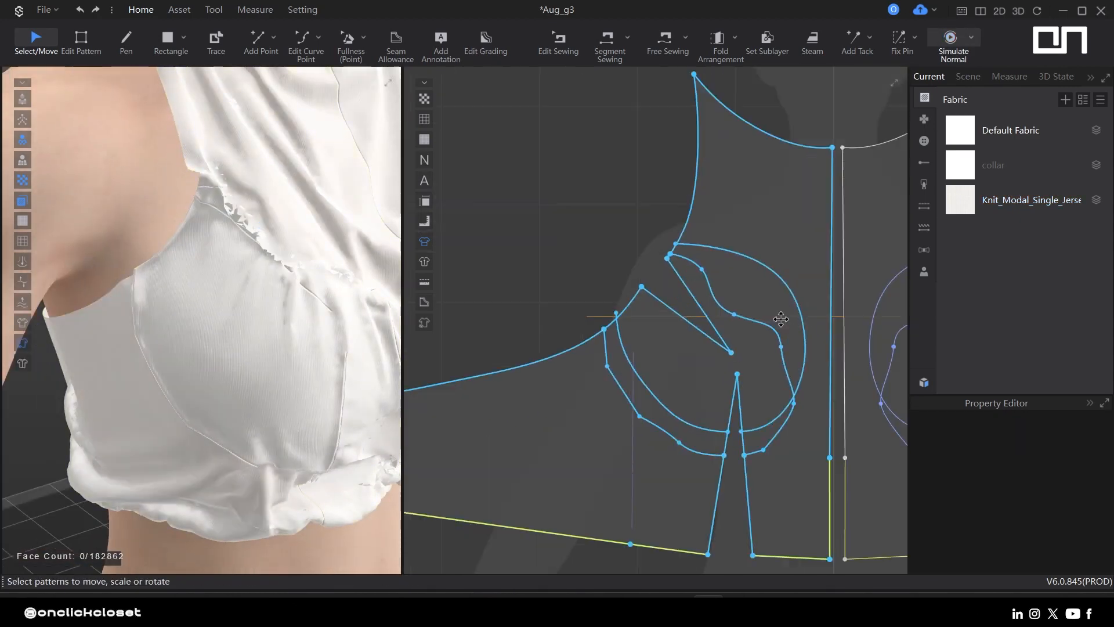
scroll(705, 293, up, 3)
click(705, 293)
key(b)
click(578, 400)
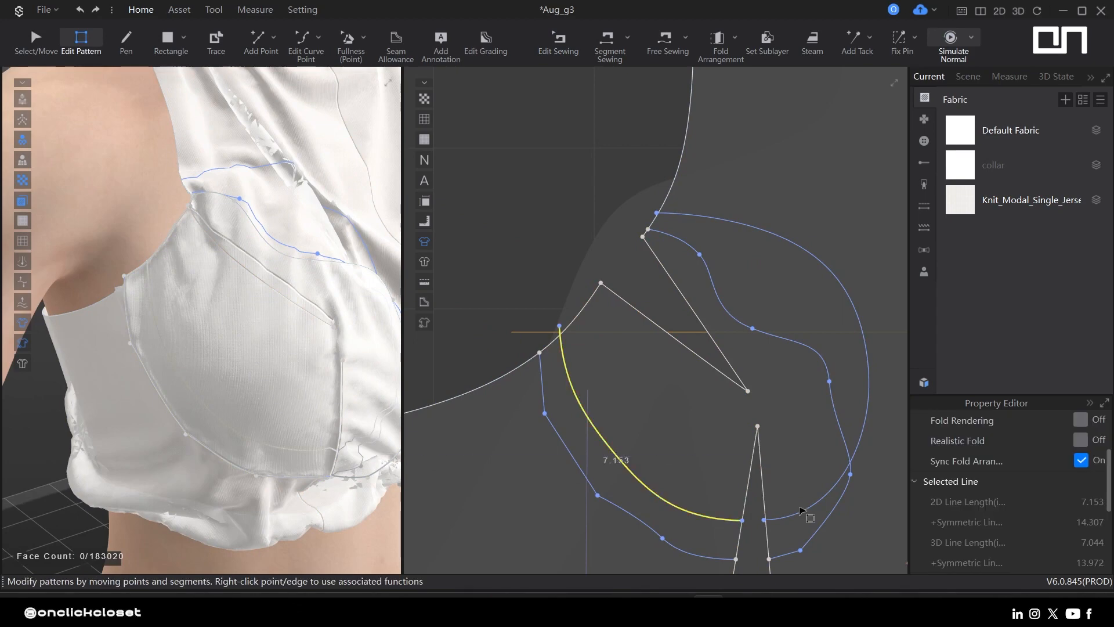
shift+click(802, 511)
key(Delete)
- Run the simulation with the cleaned-up front panel and pull the fabric around the bust into place
scroll(236, 296, down, 3)
middle_drag(329, 296, 236, 296)
key(q)
key(space)
drag(226, 252, 184, 198)
drag(180, 308, 202, 343)
right_drag(313, 279, 249, 271)
- Stop the simulation and examine the garment's fit map around the collar, bust and hem
key(space)
key(z)
right_drag(23, 322, 69, 251)
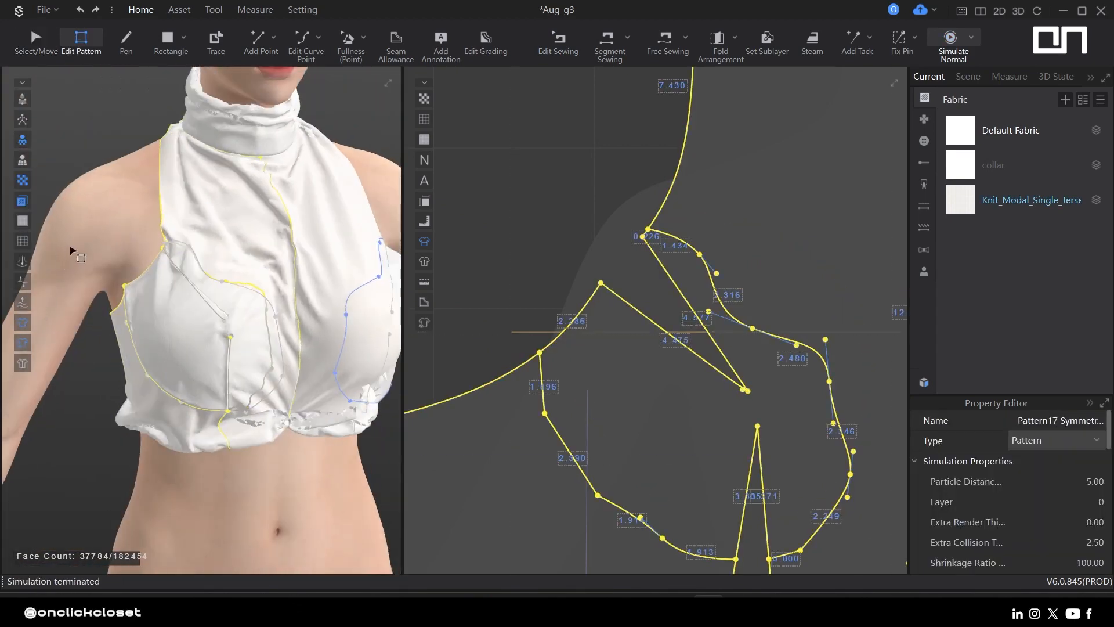
key(q)
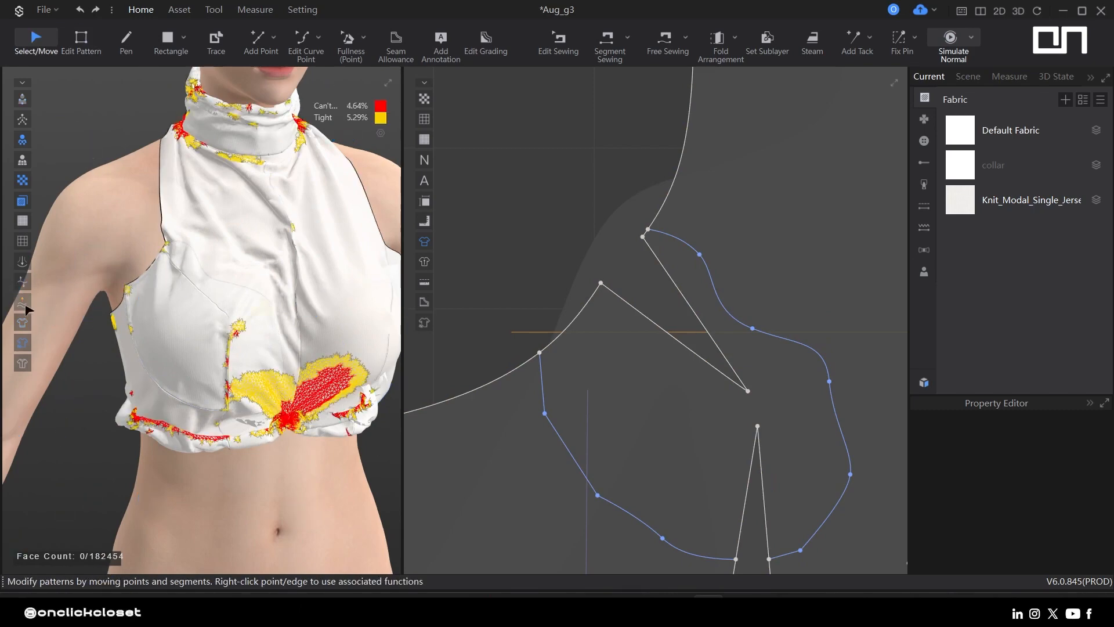
scroll(288, 301, up, 5)
scroll(289, 301, down, 6)
right_drag(150, 338, 244, 351)
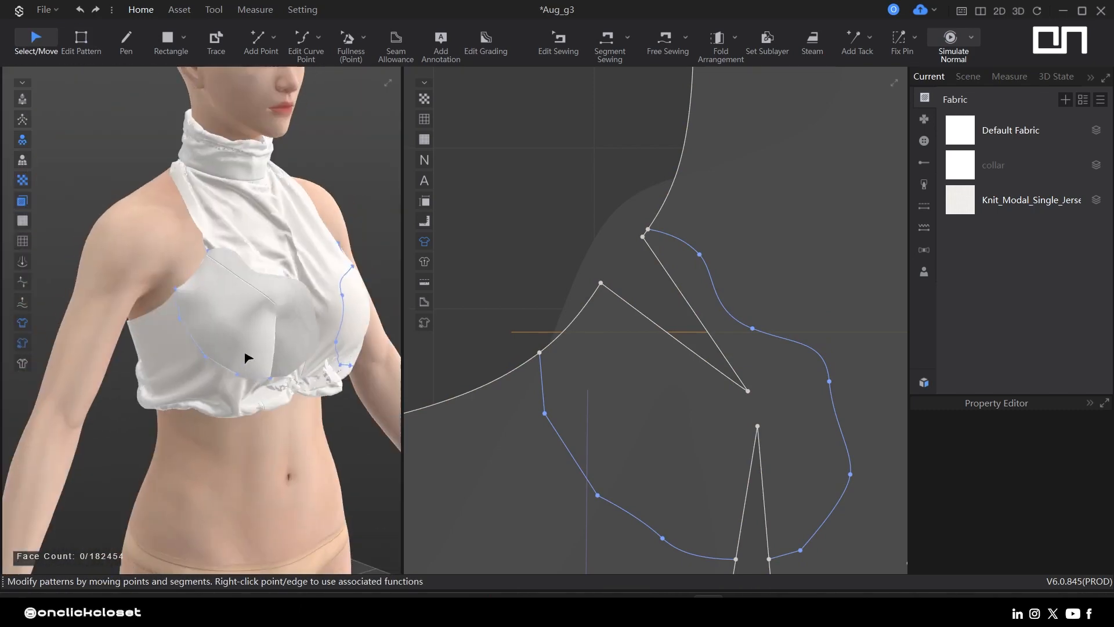
- Superimpose the cup piece on the front panel's bust area with the Side option
click(244, 352)
right_drag(105, 450, 243, 457)
right_click(253, 316)
click(246, 319)
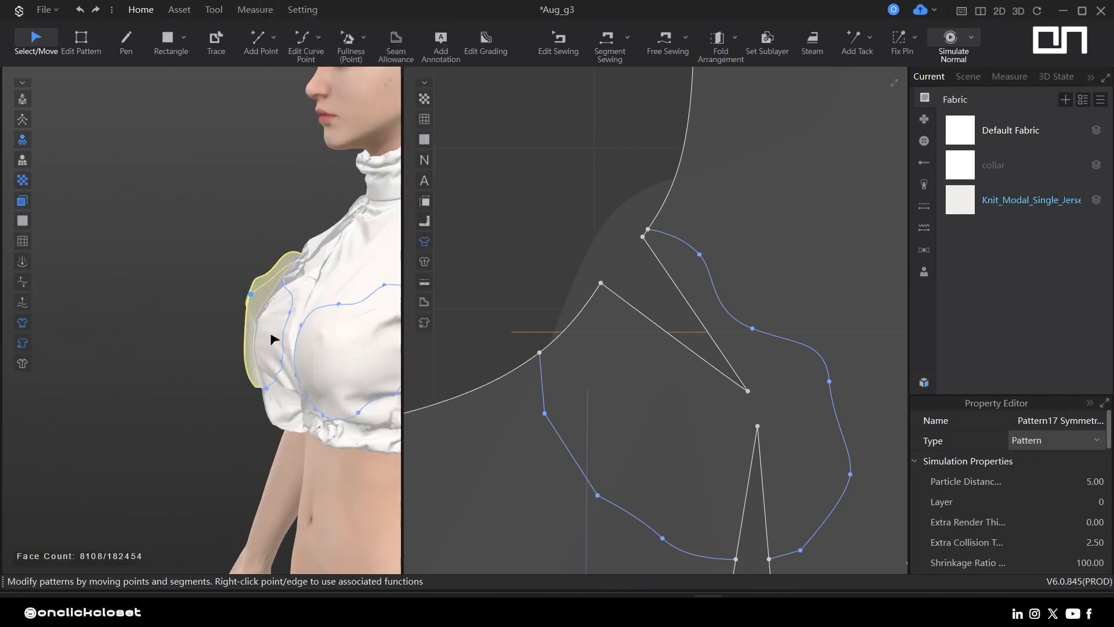
click(276, 334)
click(261, 277)
right_drag(368, 327, 279, 269)
right_click(277, 270)
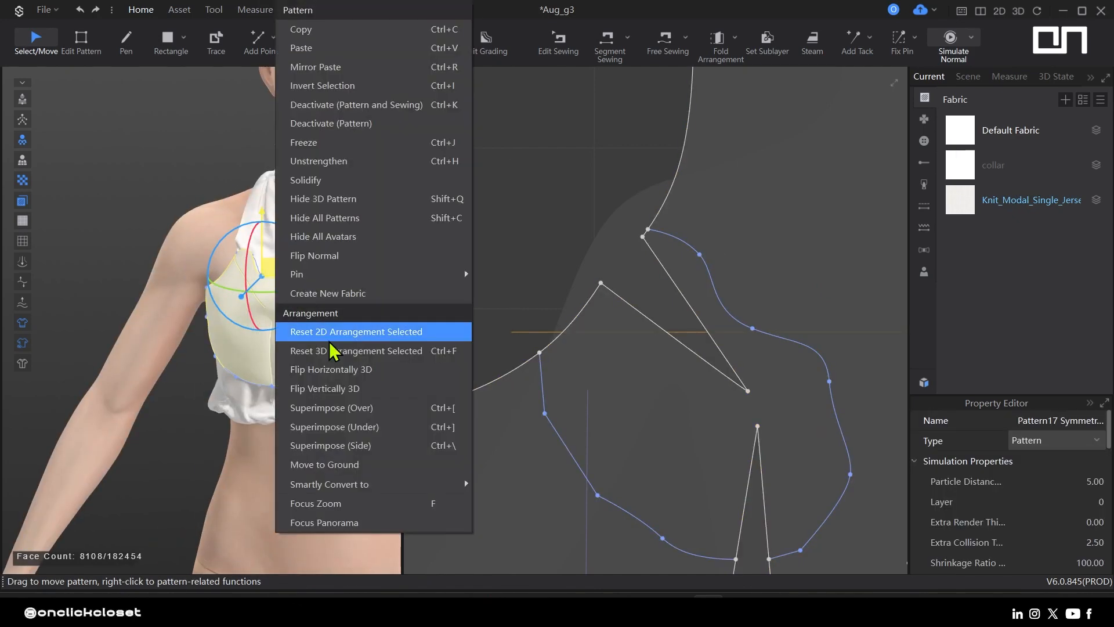
click(316, 446)
- Simulate briefly to settle the superimposed cup piece on the front panel
scroll(298, 296, up, 5)
click(226, 220)
key(space)
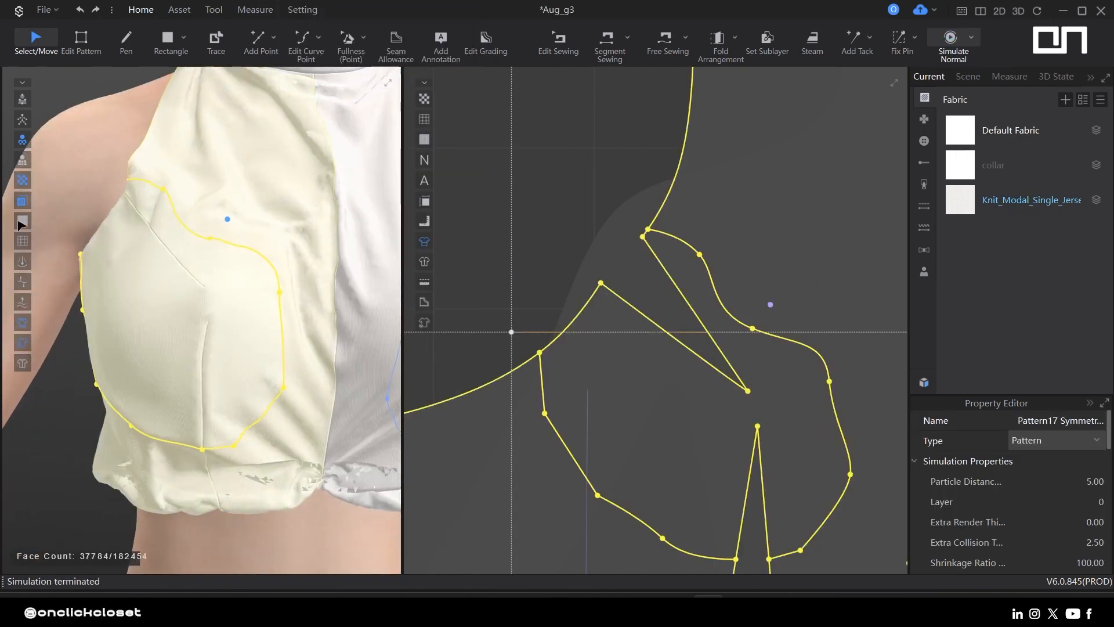
key(Escape)
right_drag(309, 258, 358, 264)
scroll(724, 280, down, 4)
- Free-sew the cup piece's inner edge to the front panel's matching internal curve, from the armhole to the lower dart
key(m)
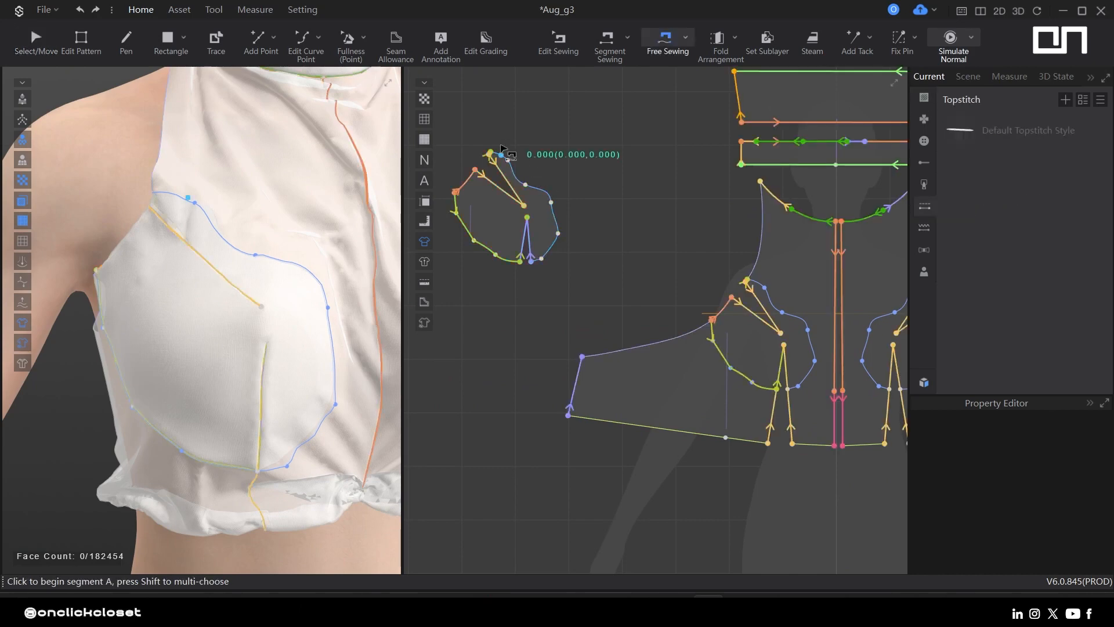
click(540, 277)
scroll(721, 269, up, 8)
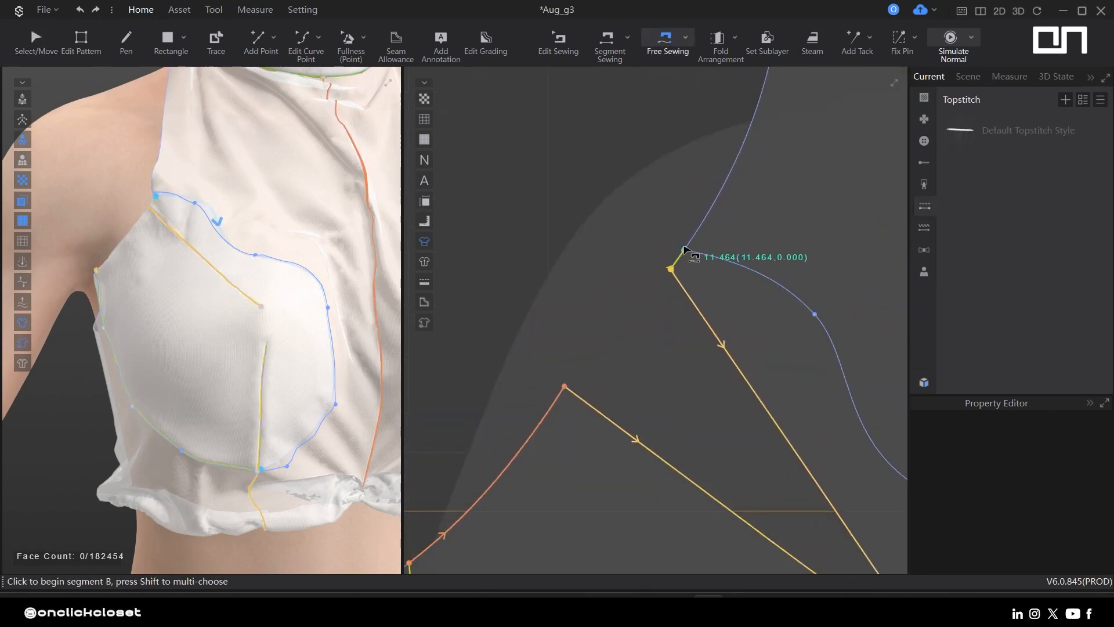
click(675, 154)
scroll(685, 174, down, 3)
scroll(755, 347, up, 3)
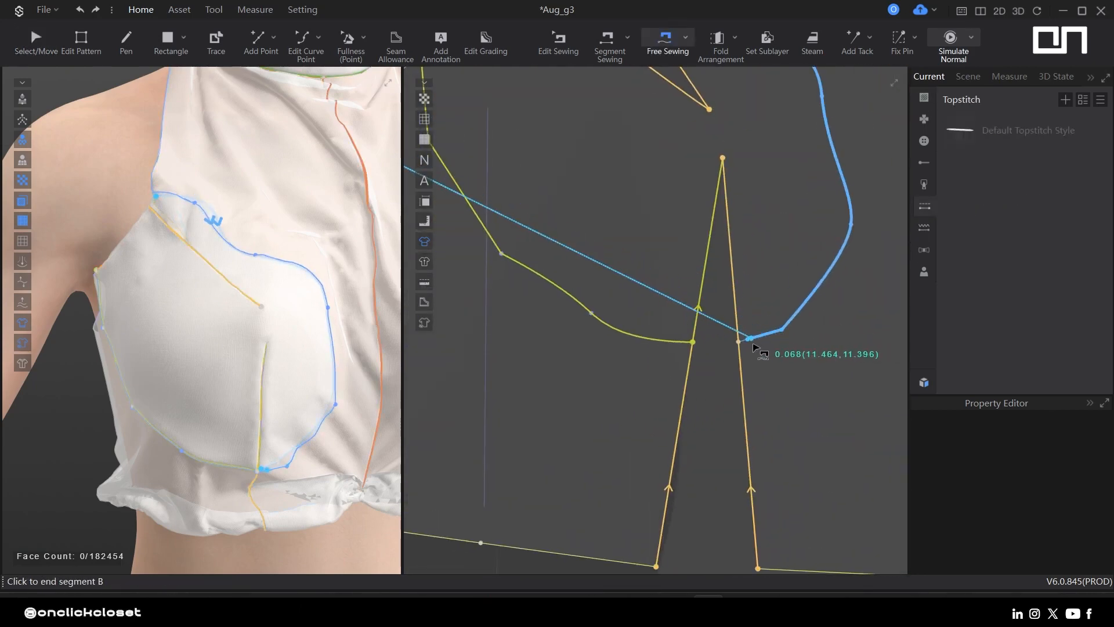
click(739, 343)
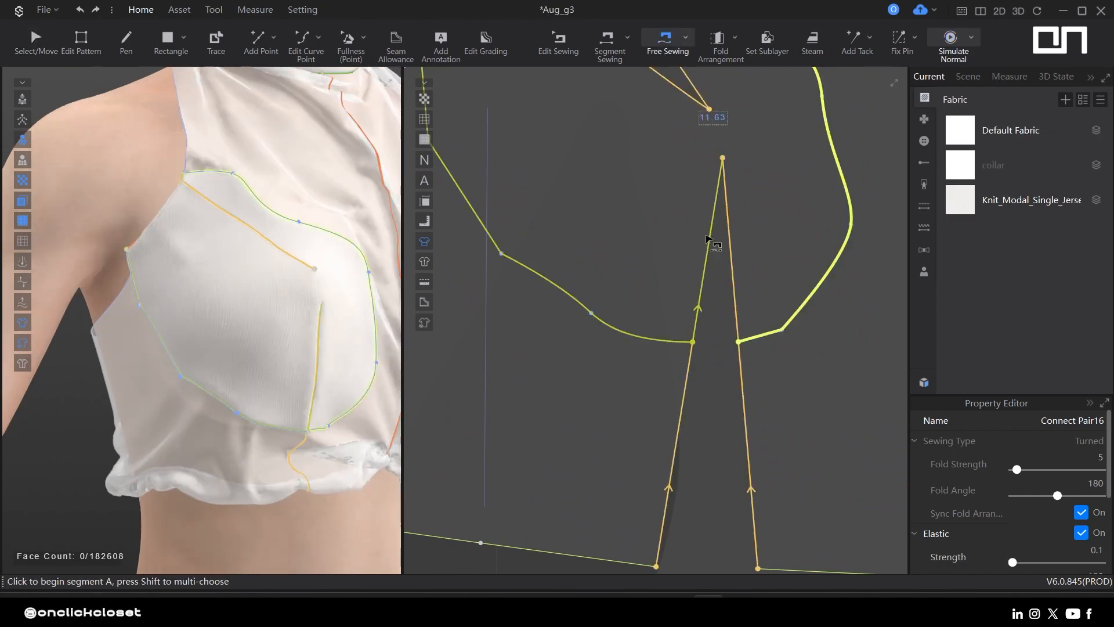
- Draw an internal line on the cup piece connecting the upper dart tip to the lower dart tip
scroll(705, 233, down, 5)
key(z)
scroll(528, 155, up, 6)
scroll(522, 242, up, 8)
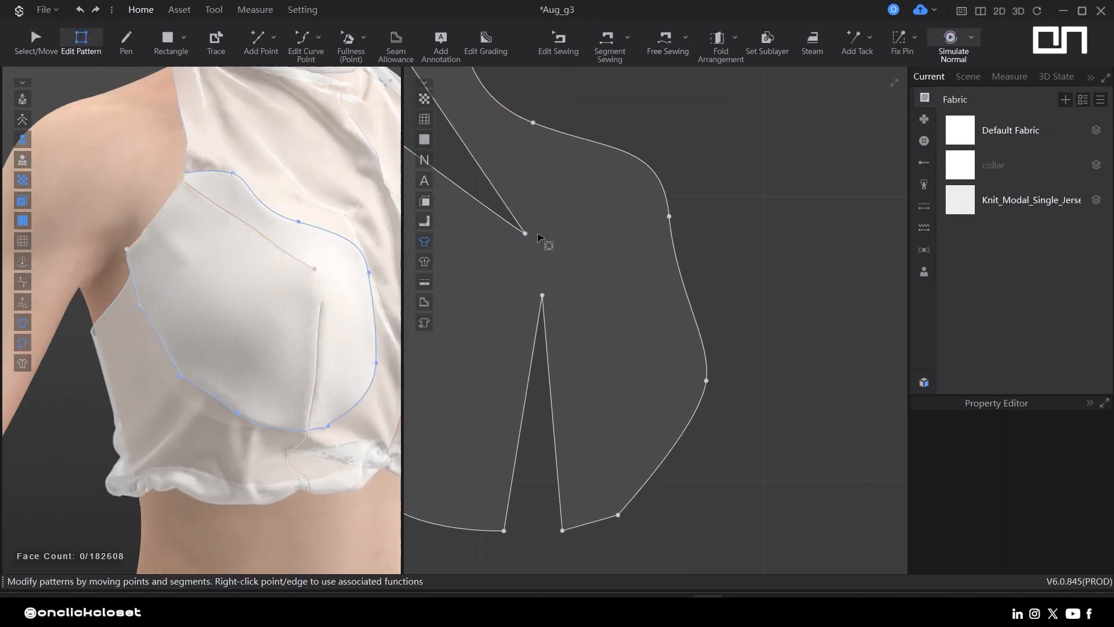
key(h)
click(587, 519)
key(z)
scroll(511, 241, up, 3)
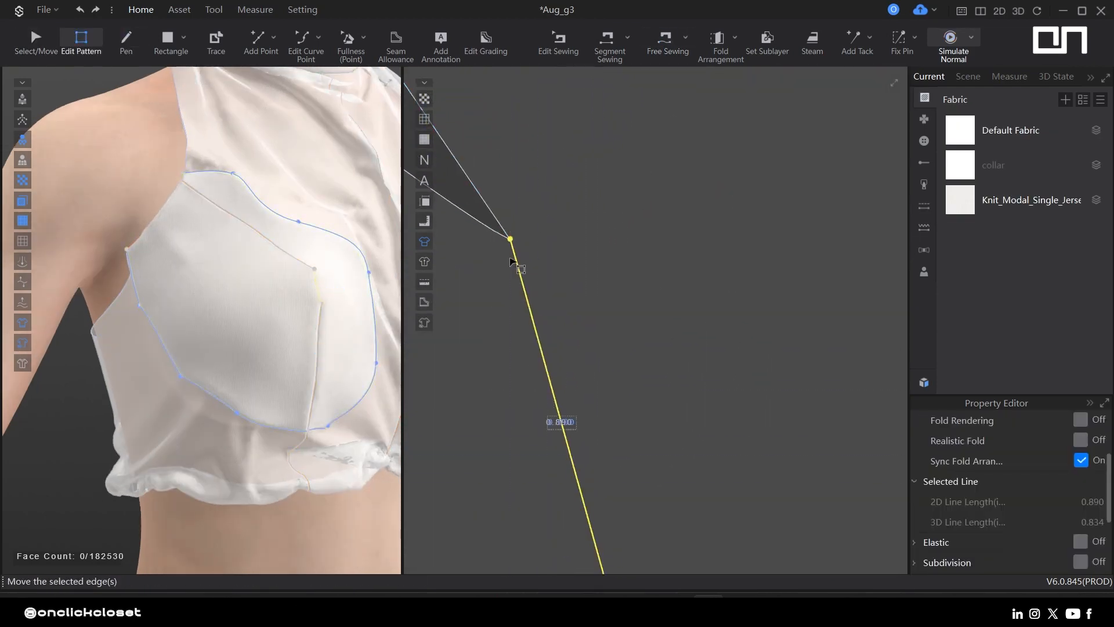
- Align the internal line's ends with both dart tips and cut the cup piece in two along it
click(502, 255)
scroll(503, 255, up, 2)
drag(528, 230, 525, 226)
scroll(595, 299, down, 2)
drag(592, 318, 510, 221)
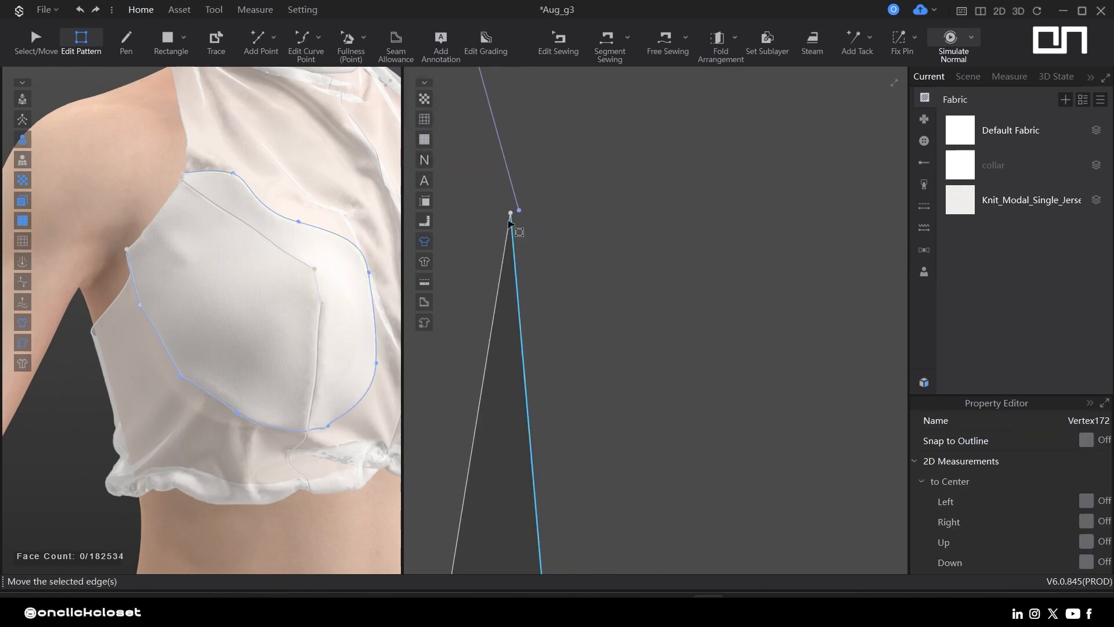
right_click(499, 166)
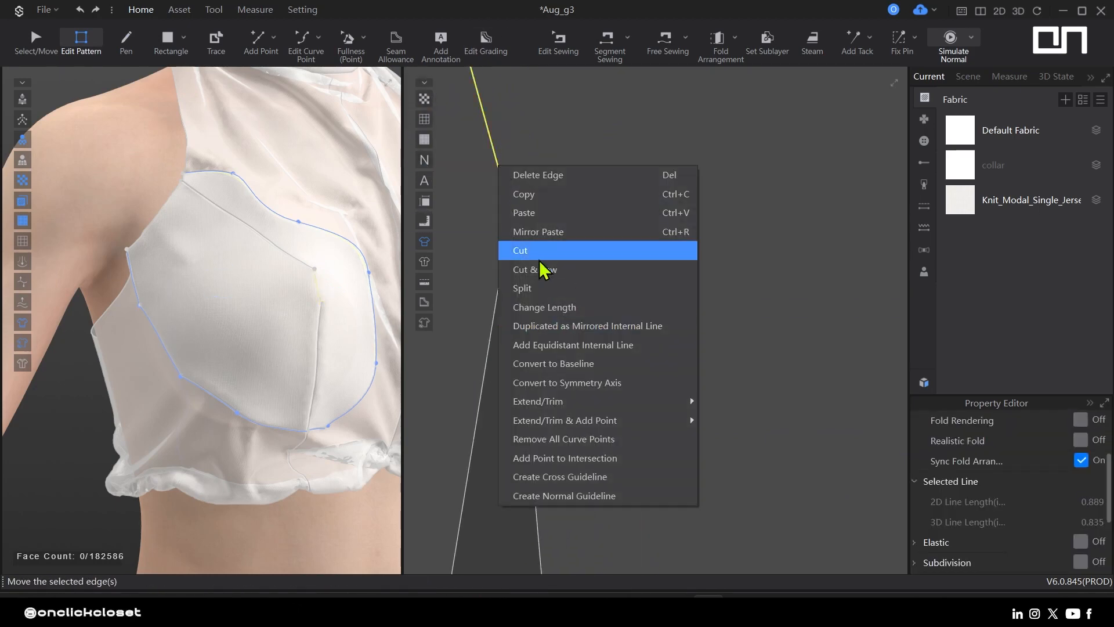
click(542, 268)
scroll(617, 291, down, 8)
- Convert the former dart-tip corners to curve points and smooth the cut edges of both cup pieces
click(582, 252)
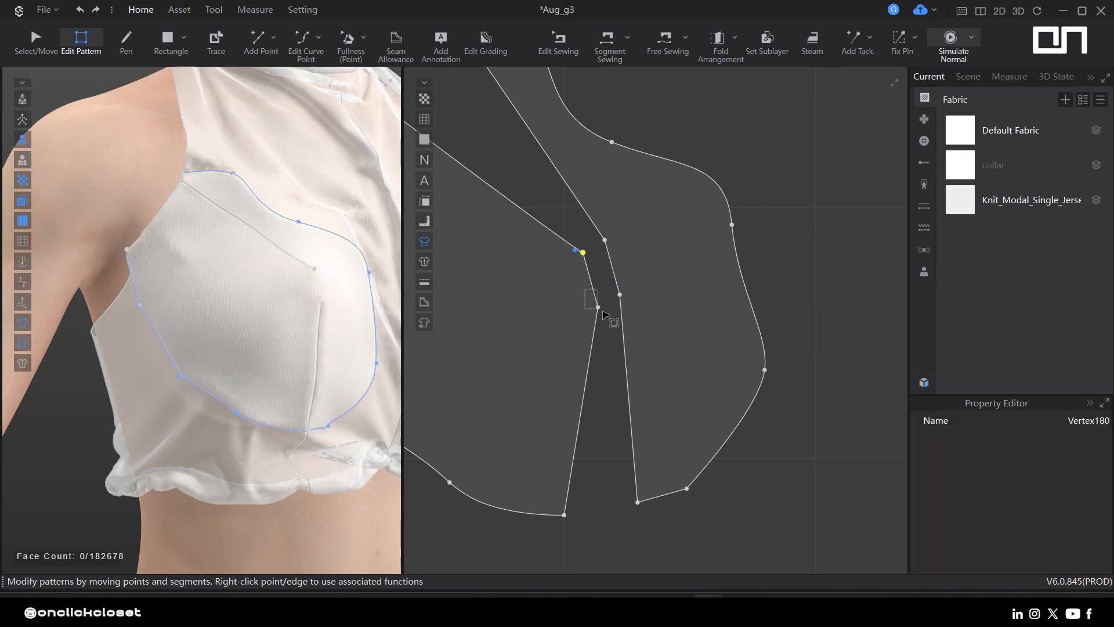
right_click(619, 296)
click(662, 343)
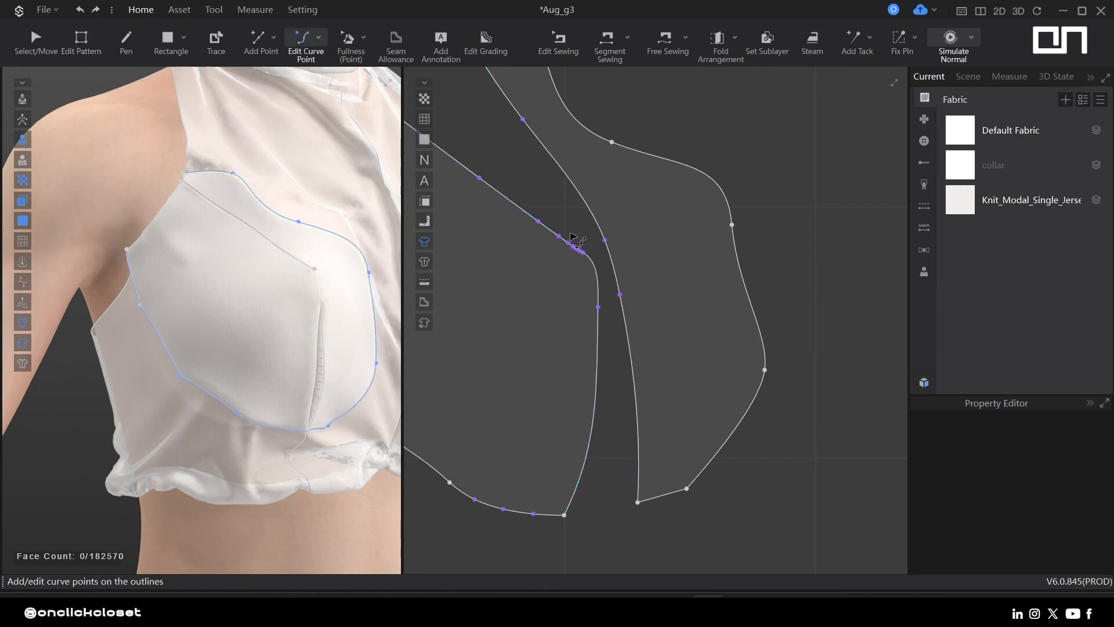
drag(574, 238, 591, 266)
- Remove the seam closing the cup's former lower dart and select the seam joining its edge to the front panel's dart
key(b)
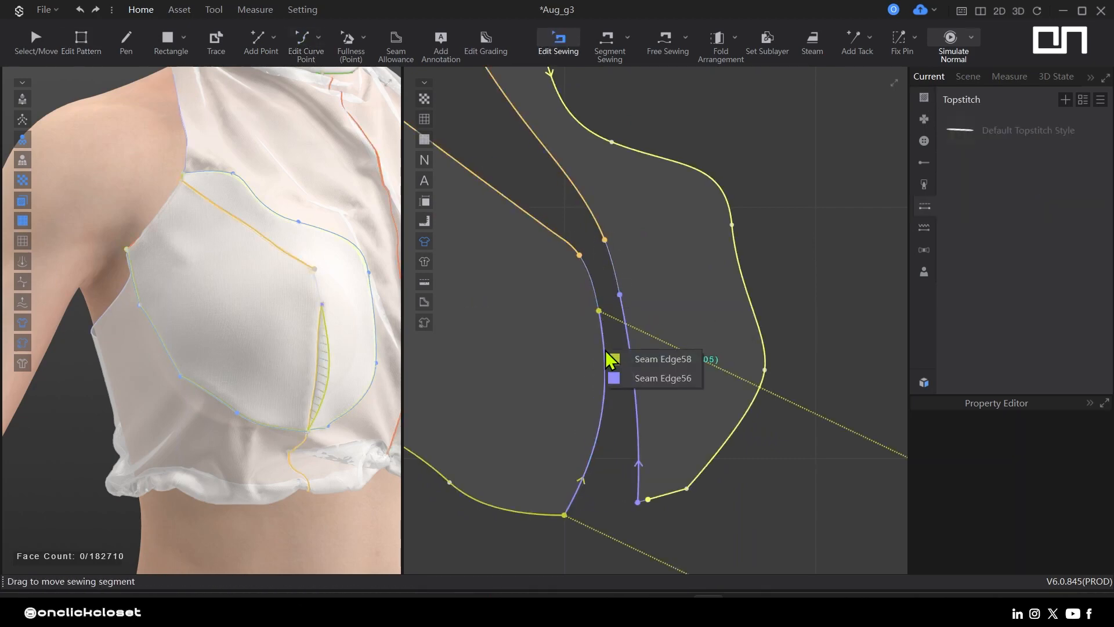
click(662, 359)
scroll(512, 255, down, 4)
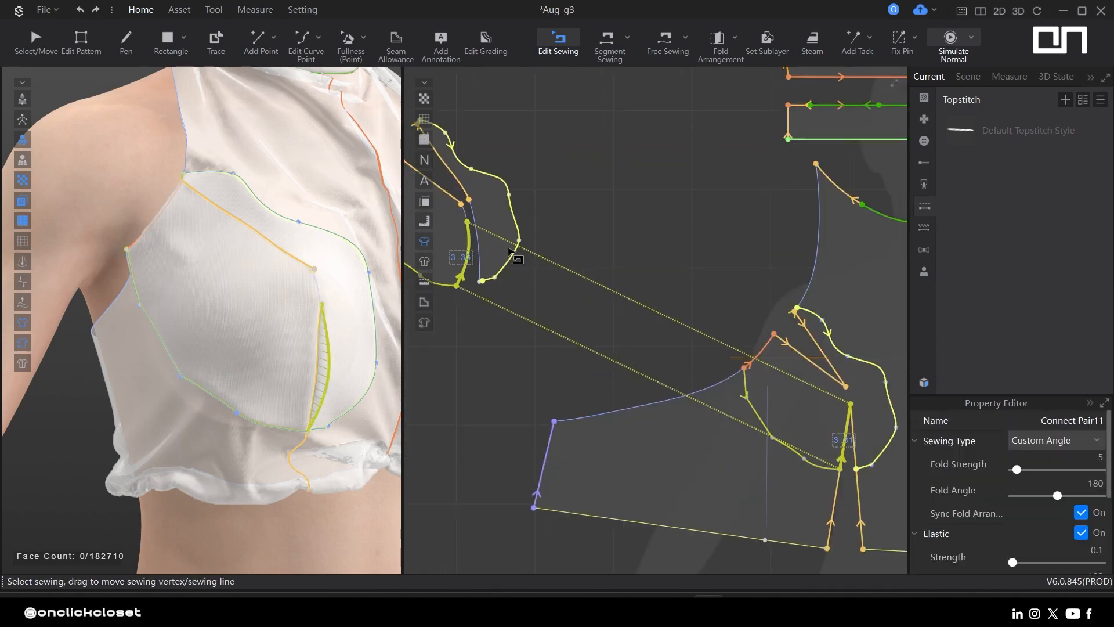
middle_drag(510, 251, 567, 265)
- Extend the end of the inner-edge seam to the lower corner of the inner cup piece
click(540, 295)
scroll(546, 304, up, 7)
drag(525, 274, 513, 276)
scroll(580, 349, down, 5)
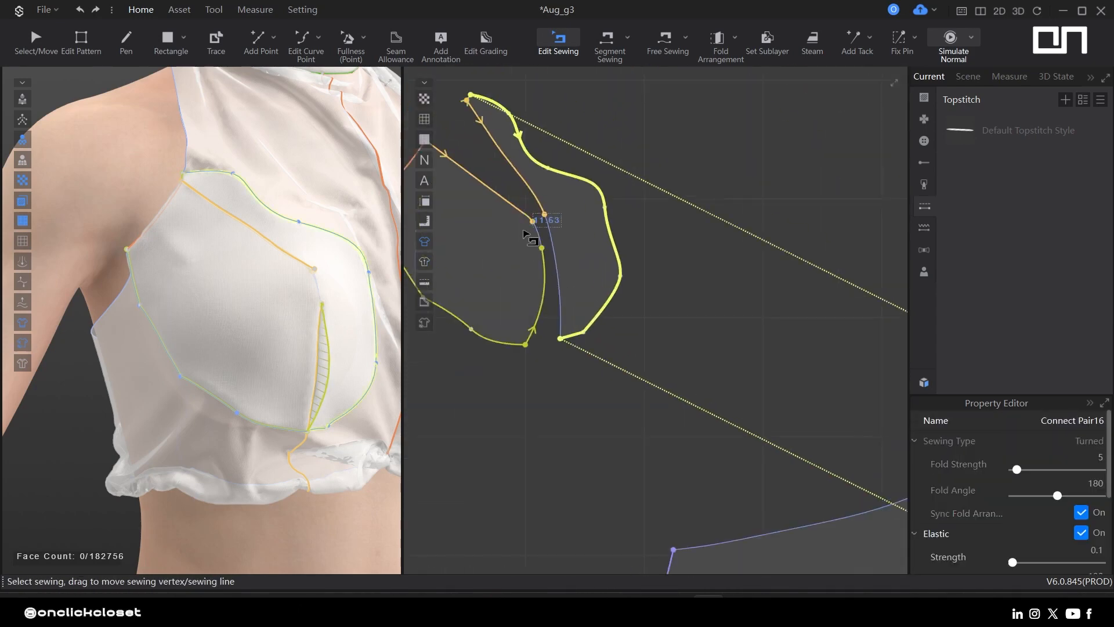
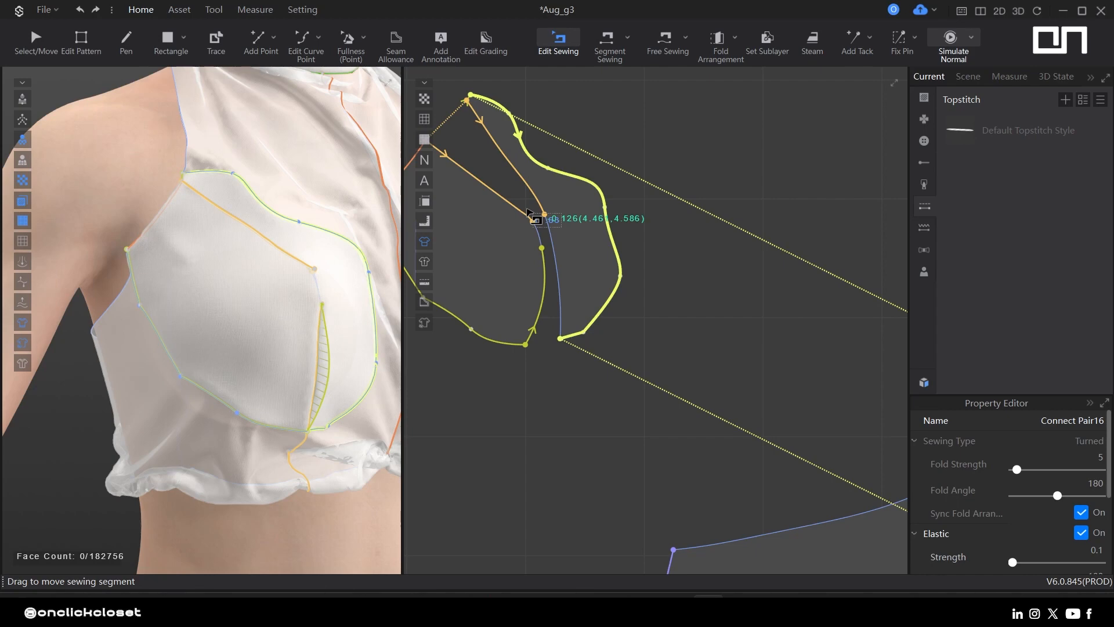
- Delete the seam joining the outer cup piece's former lower dart edge to the front panel
click(532, 192)
click(545, 267)
key(Delete)
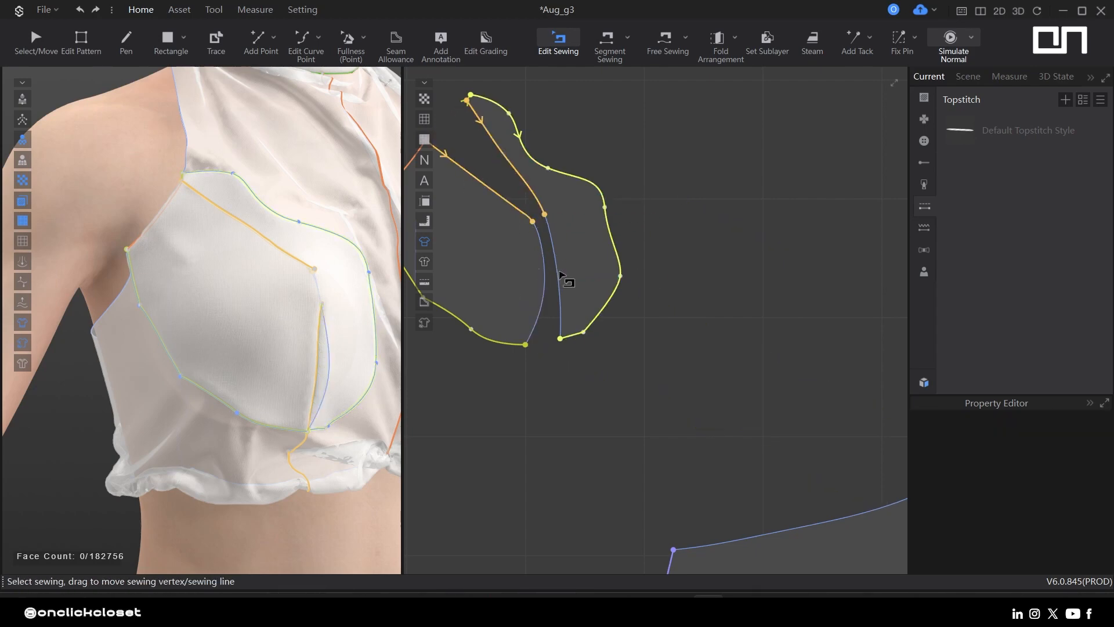
click(534, 224)
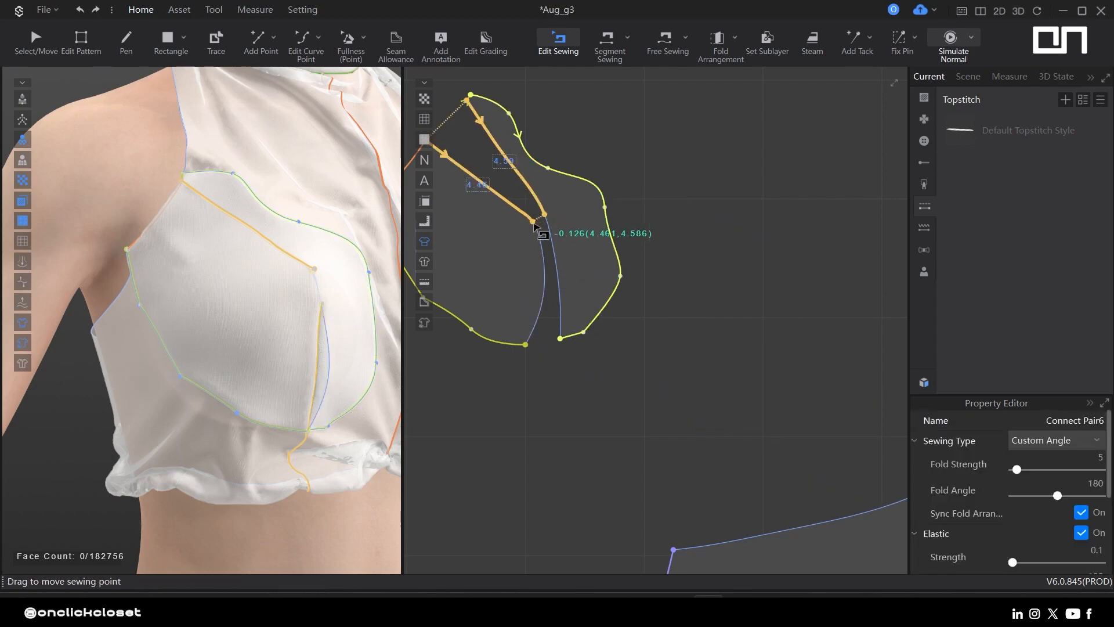
- Paste a symmetric copy of both cup pieces on the opposite side of the pattern layout
key(q)
click(284, 350)
mouse_move(285, 349)
right_down()
mouse_move(203, 300)
mouse_move(282, 334)
right_up()
scroll(577, 319, down, 3)
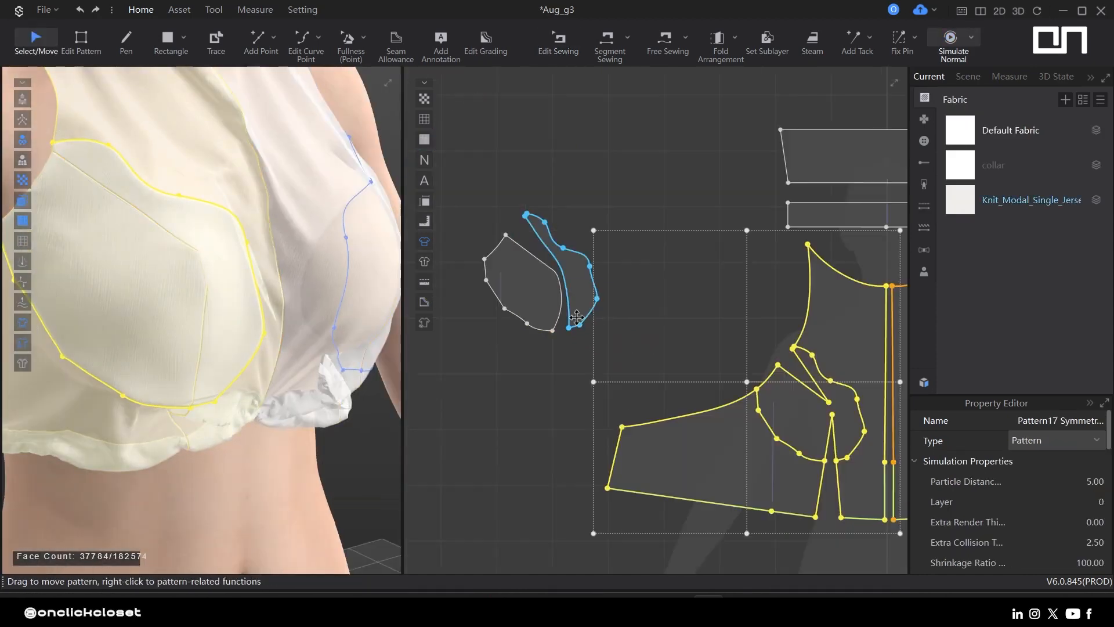
click(577, 318)
scroll(577, 313, down, 5)
click(705, 257)
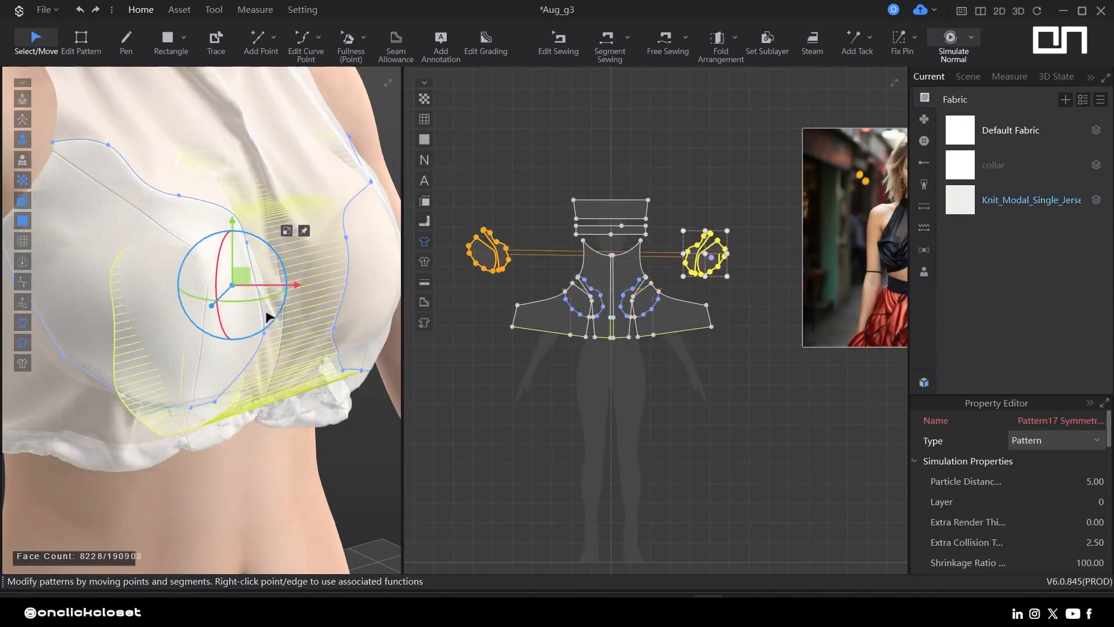
- Superimpose the mirrored cup pieces on the bust area of the opposite front panel
right_drag(266, 316, 202, 259)
right_click(201, 260)
click(292, 443)
scroll(279, 297, down, 6)
click(137, 383)
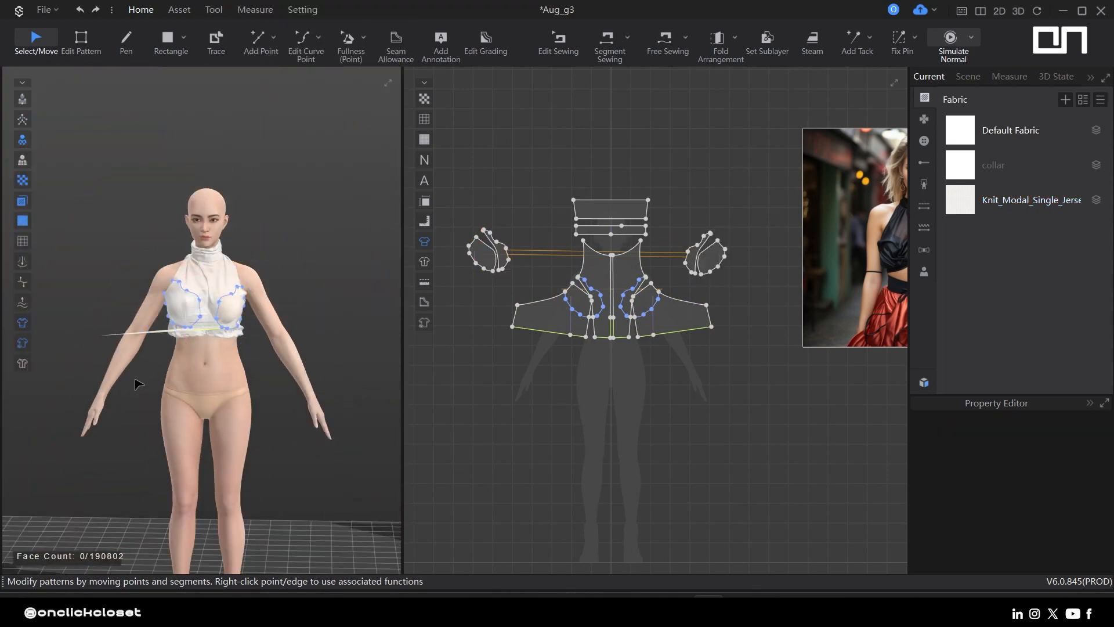
- Simulate the garment and pull the mirrored cup pieces and front fabric over the bust
key(space)
scroll(214, 313, up, 6)
drag(205, 271, 308, 306)
drag(366, 256, 438, 301)
drag(287, 273, 305, 229)
- Hide the mirrored front panel in 3D to expose the mirrored cup pieces on the avatar
click(281, 178)
shift+click(340, 226)
key(shift+q)
middle_drag(209, 180, 209, 288)
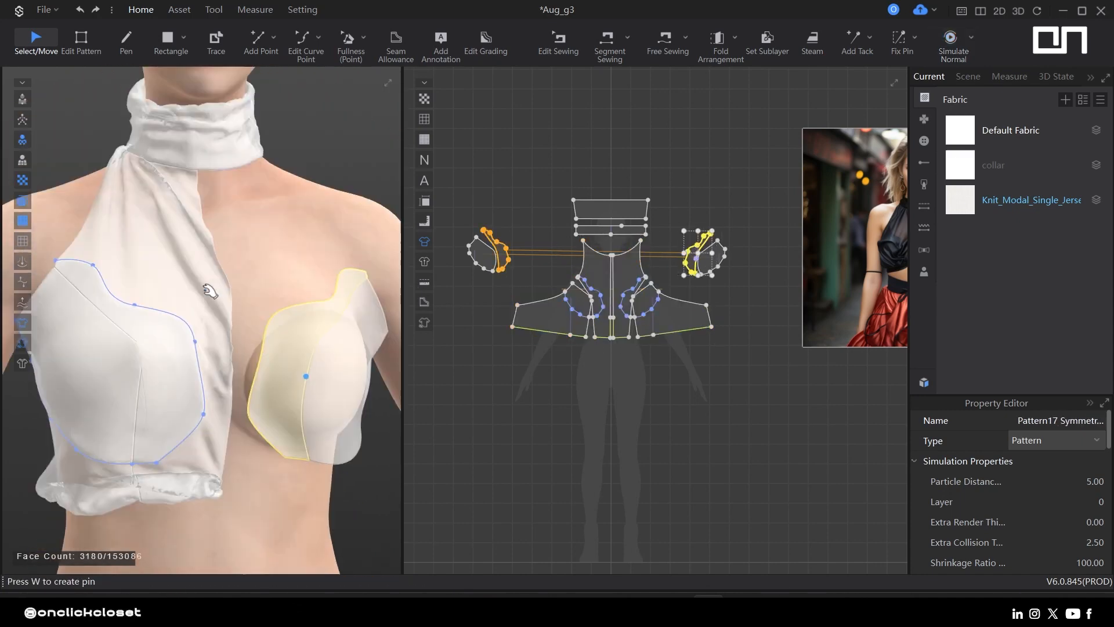
- Show the mirrored front panel again and pull its fabric near the centre front during simulation
click(686, 316)
key(shift+q)
drag(216, 350, 205, 348)
drag(244, 313, 219, 288)
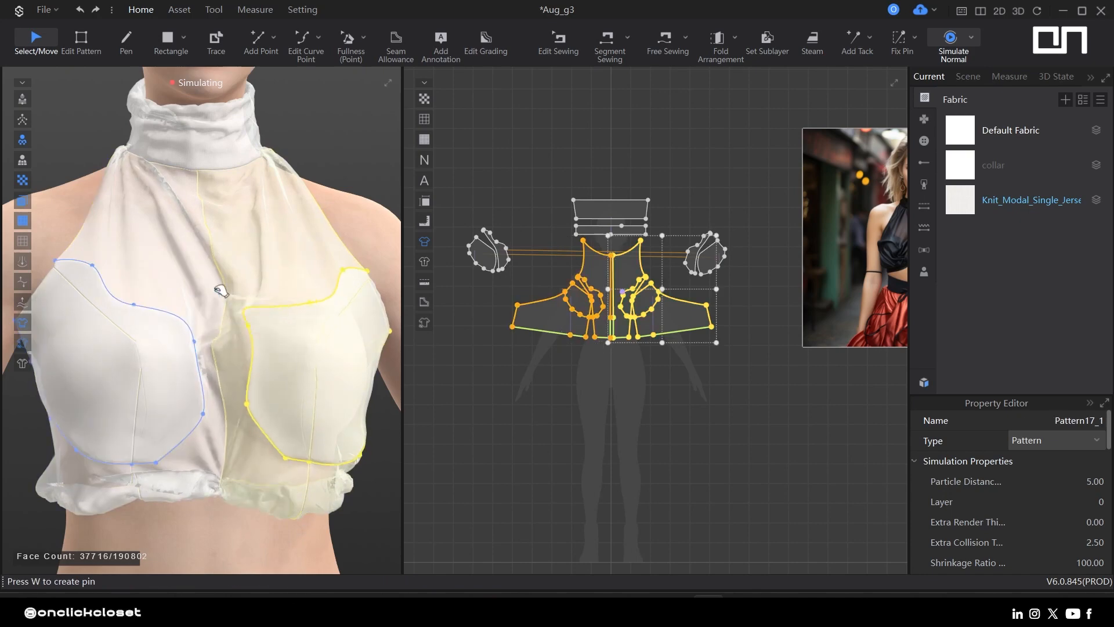
- Move the lower centre-back corner of the top's back wing inward, shortening the adjoining hem segment to about 8.2 in
click(348, 232)
right_drag(348, 232, 286, 407)
key(space)
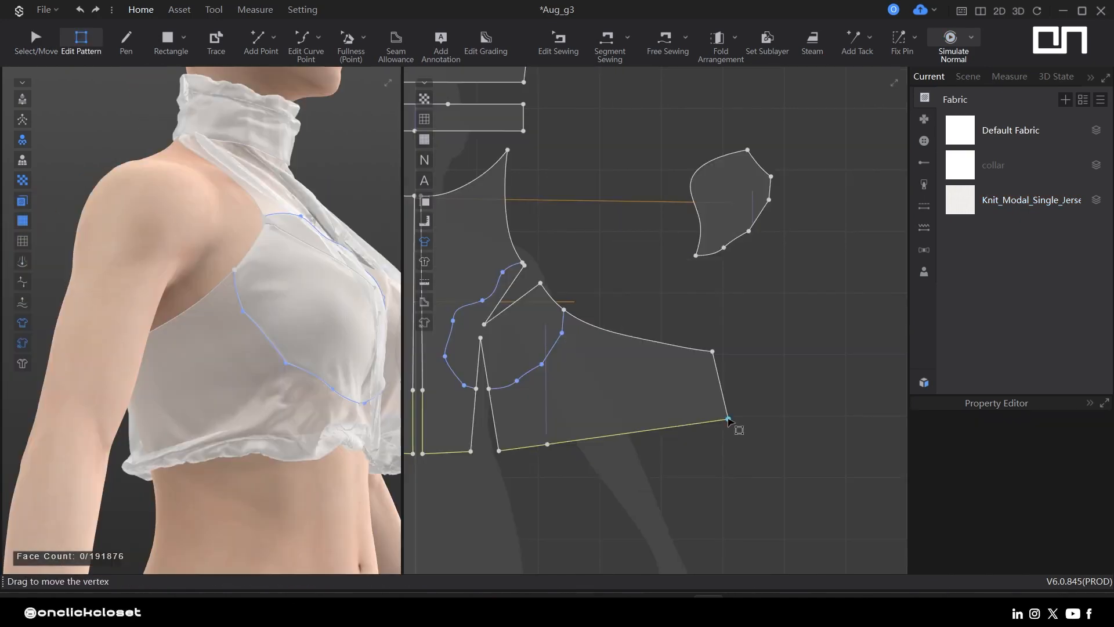
drag(723, 406, 675, 426)
- Simulate the reshaped garment and pull the hem and front fabric into place around the bust
key(space)
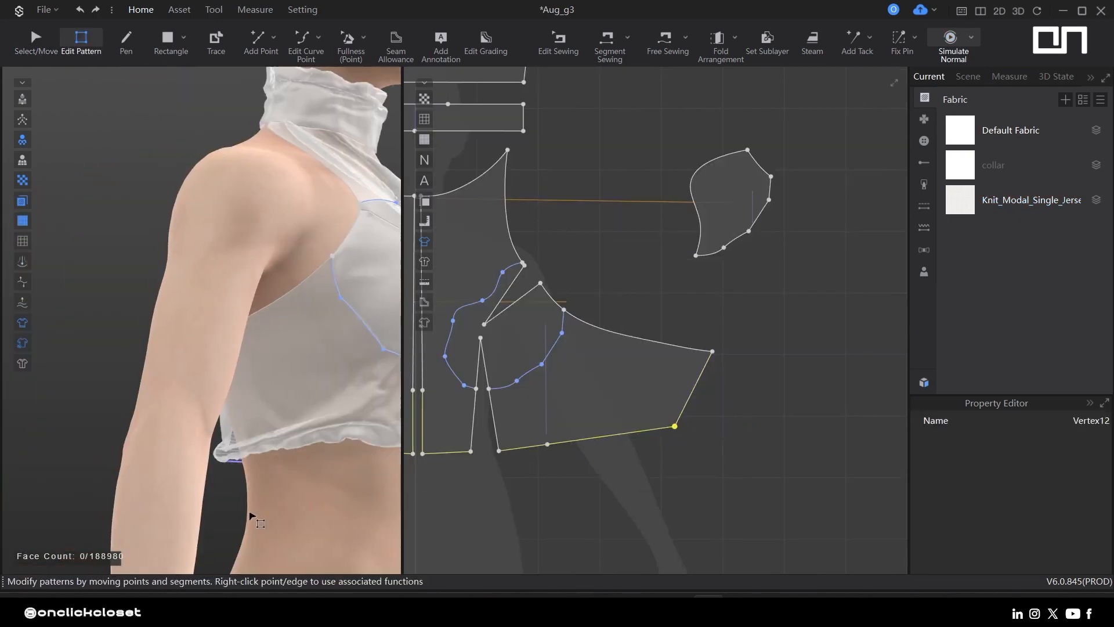
right_drag(347, 457, 236, 465)
drag(188, 450, 174, 412)
drag(261, 428, 269, 351)
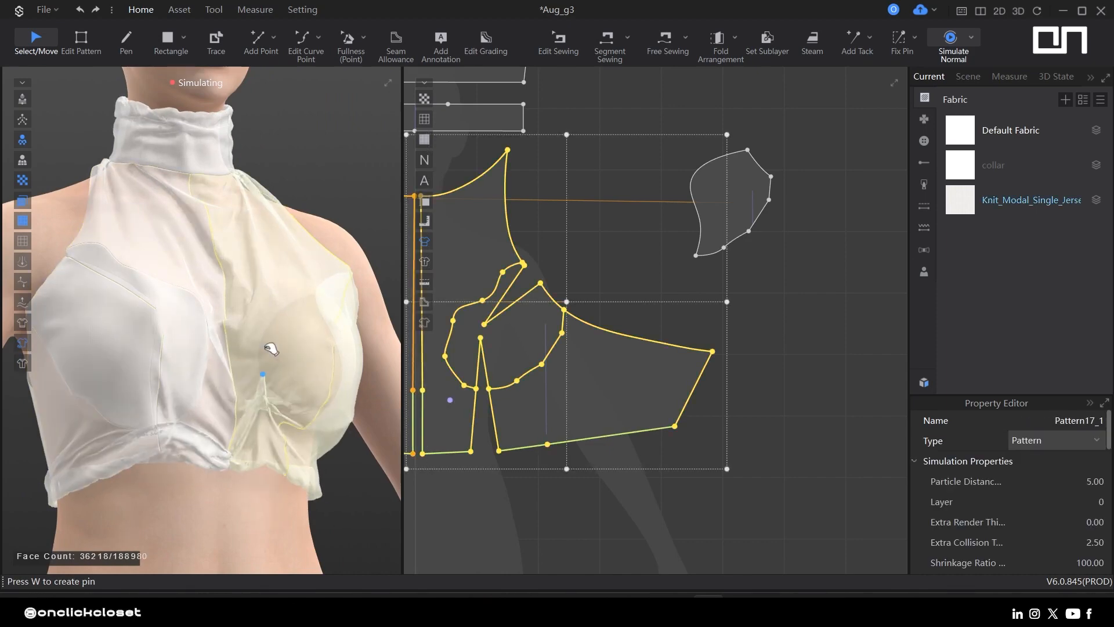
drag(219, 428, 206, 370)
drag(237, 450, 256, 378)
right_drag(249, 479, 299, 479)
drag(174, 368, 223, 396)
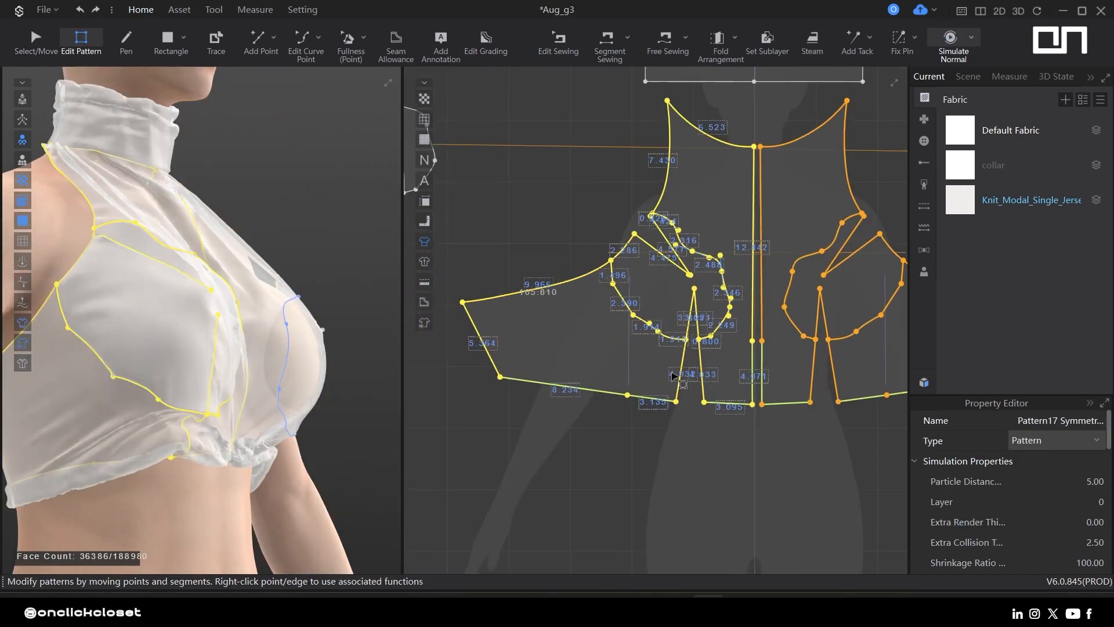
- Shorten the seam along the cup's outer lower edge to about 3.9 in and pull the front fabric while simulating
key(b)
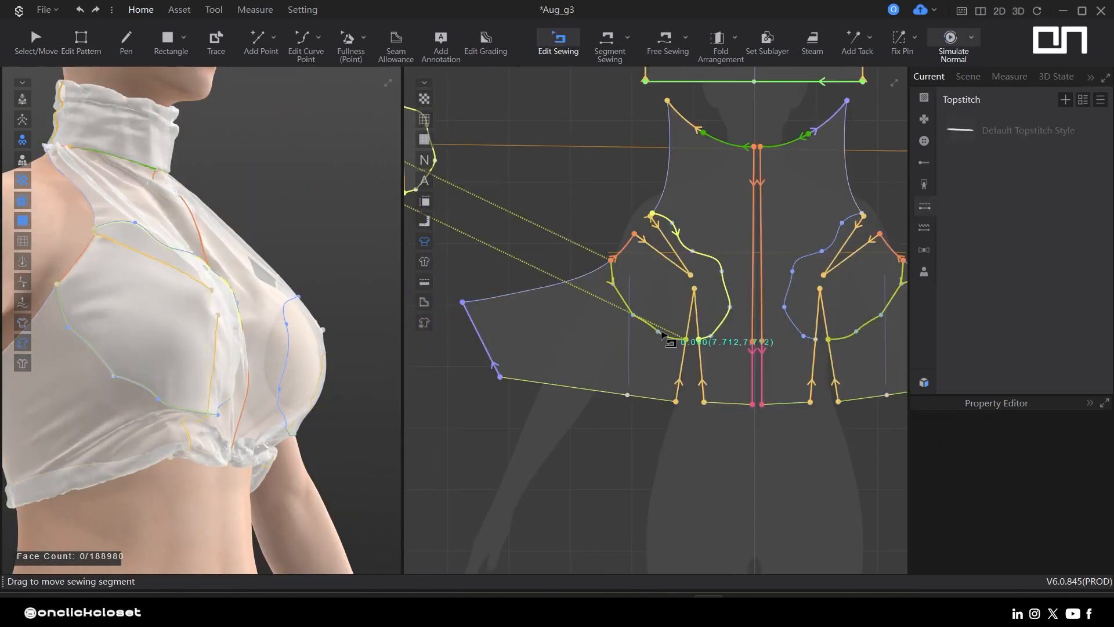
scroll(667, 342, up, 3)
drag(667, 341, 702, 345)
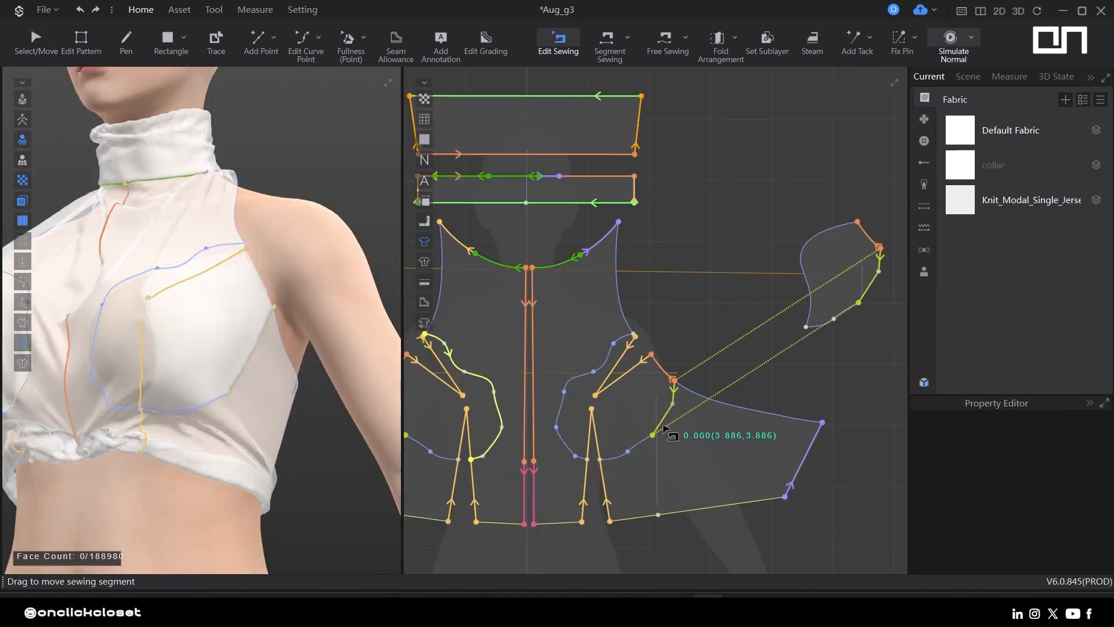
click(665, 427)
drag(181, 405, 185, 459)
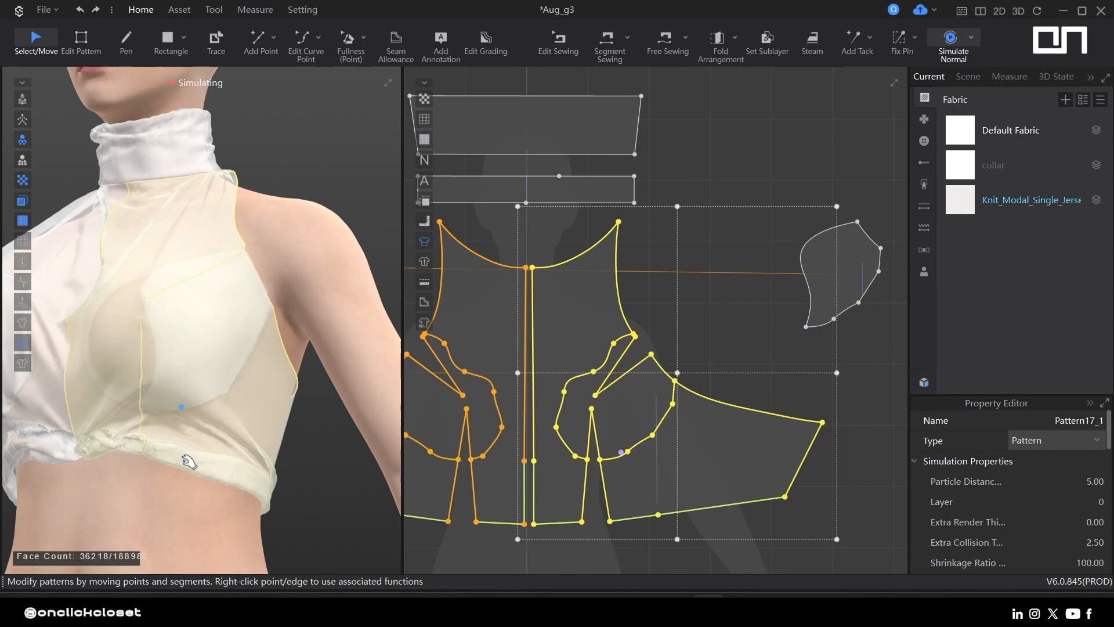
right_drag(185, 458, 152, 341)
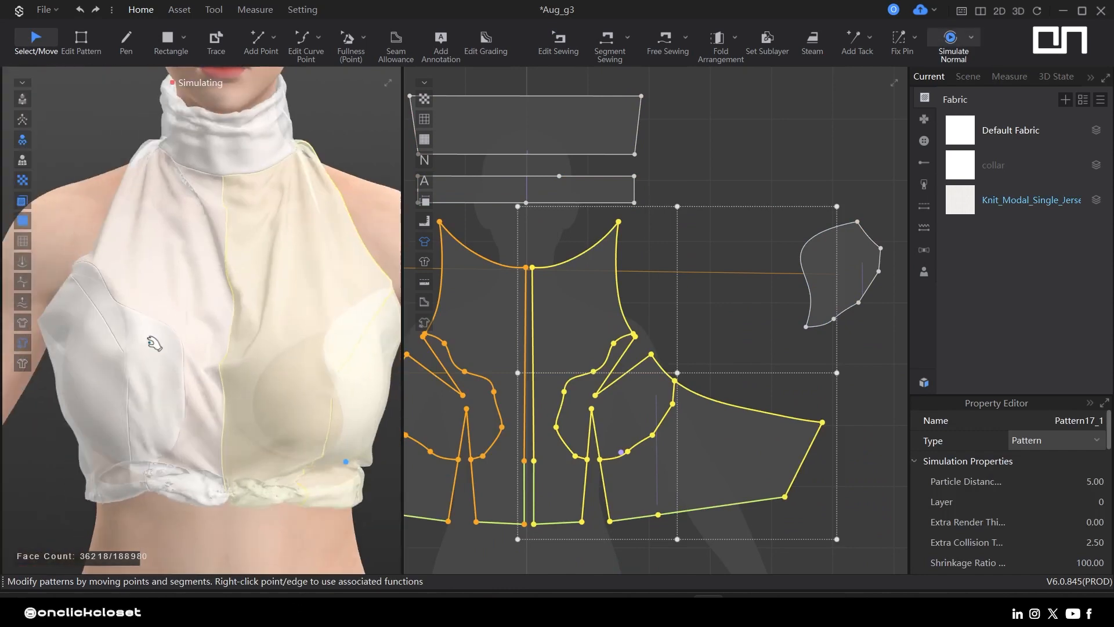
drag(152, 342, 93, 341)
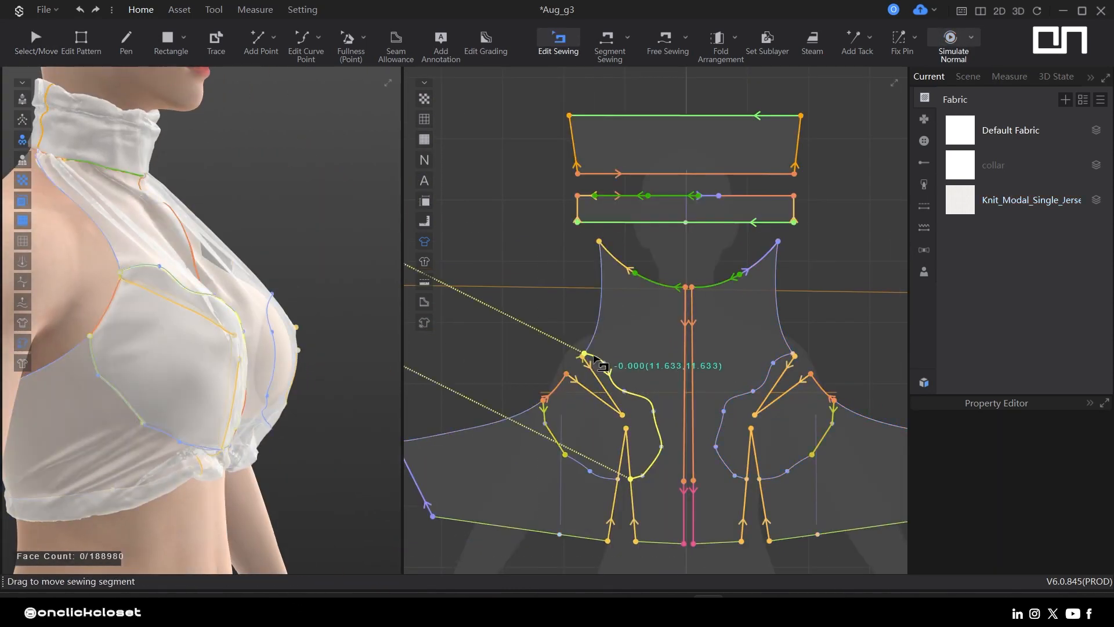
- Shorten the seam along the inner cup piece's curved edge to about 7.9 in so its upper part is unsewn, and simulate
click(598, 362)
scroll(604, 360, up, 5)
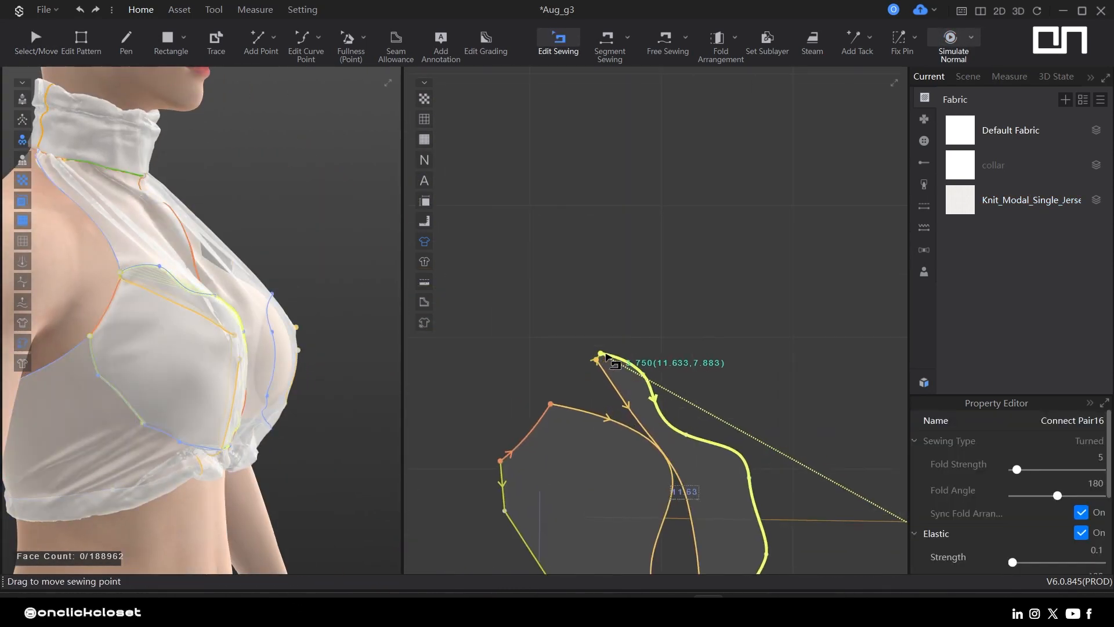
key(space)
click(331, 323)
right_drag(139, 333, 248, 351)
click(102, 282)
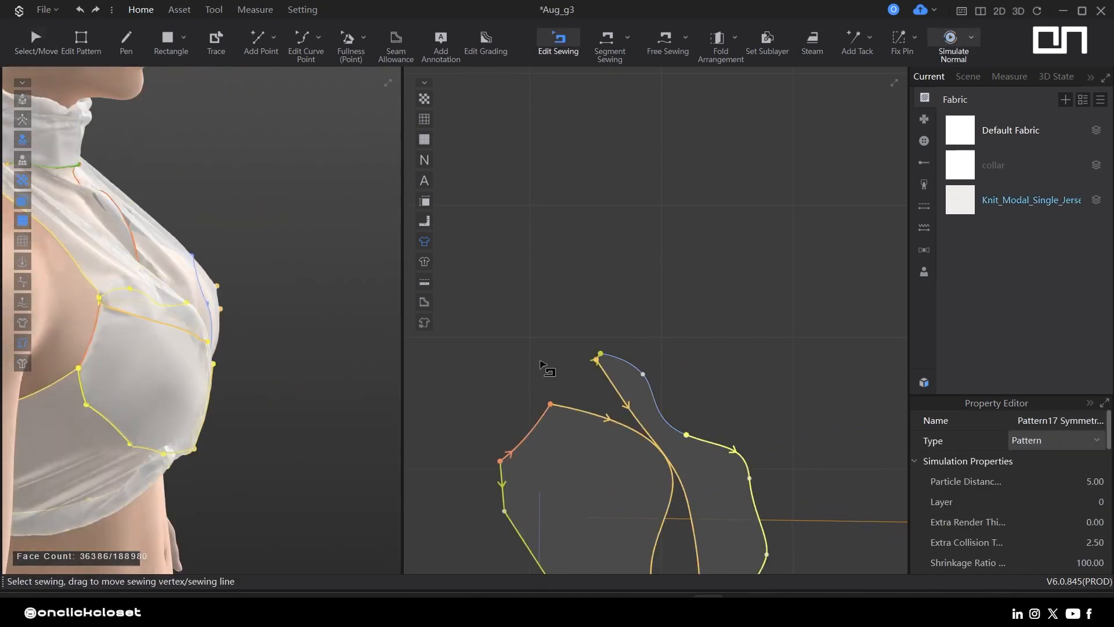
- Remove the short seam at the inner cup piece's upper tip and simulate the garment
scroll(597, 357, up, 5)
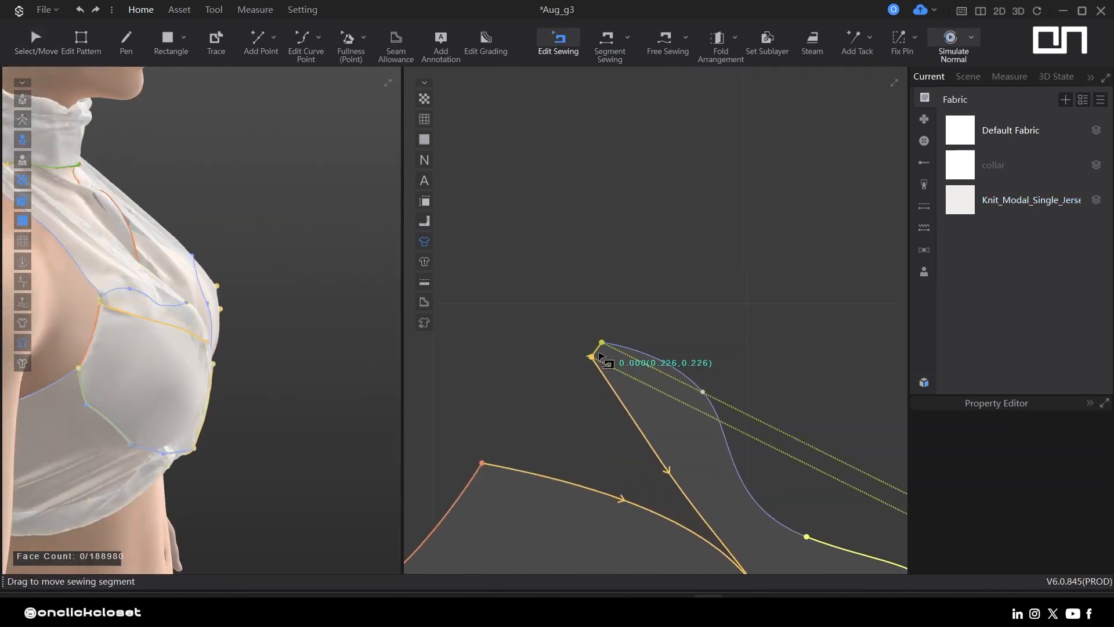
key(space)
click(102, 281)
right_drag(250, 354, 95, 373)
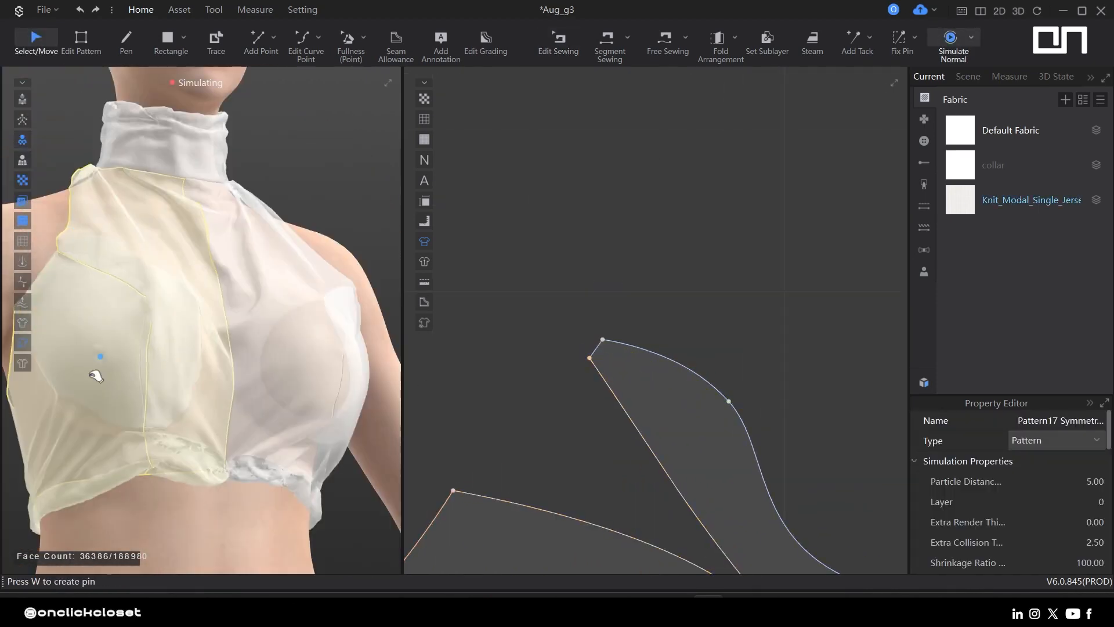
scroll(555, 273, down, 5)
click(648, 490)
scroll(650, 490, down, 5)
scroll(116, 278, up, 4)
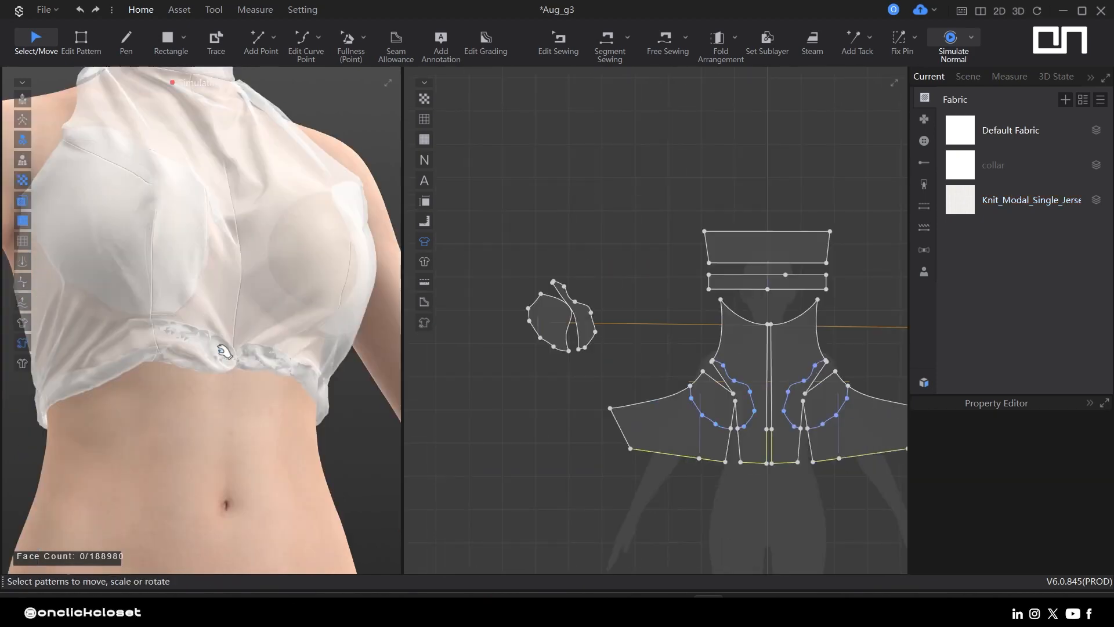
- Pull the side and back fabric upward around the avatar's torso during simulation
click(101, 288)
drag(101, 289, 116, 325)
right_drag(116, 325, 358, 389)
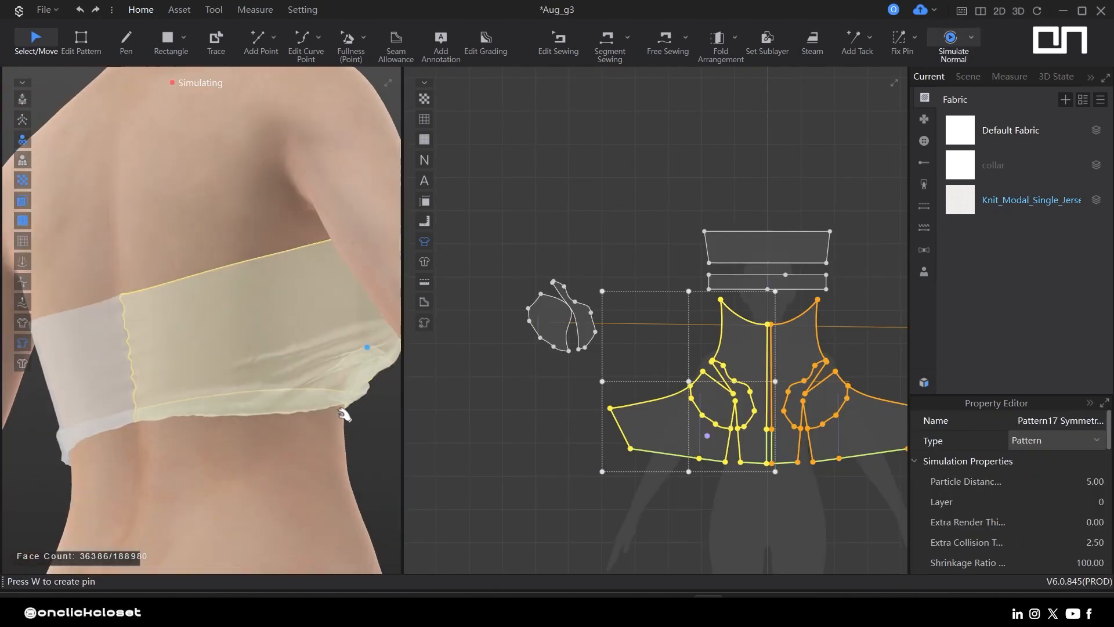
drag(267, 342, 256, 299)
drag(65, 380, 93, 279)
right_drag(191, 371, 284, 411)
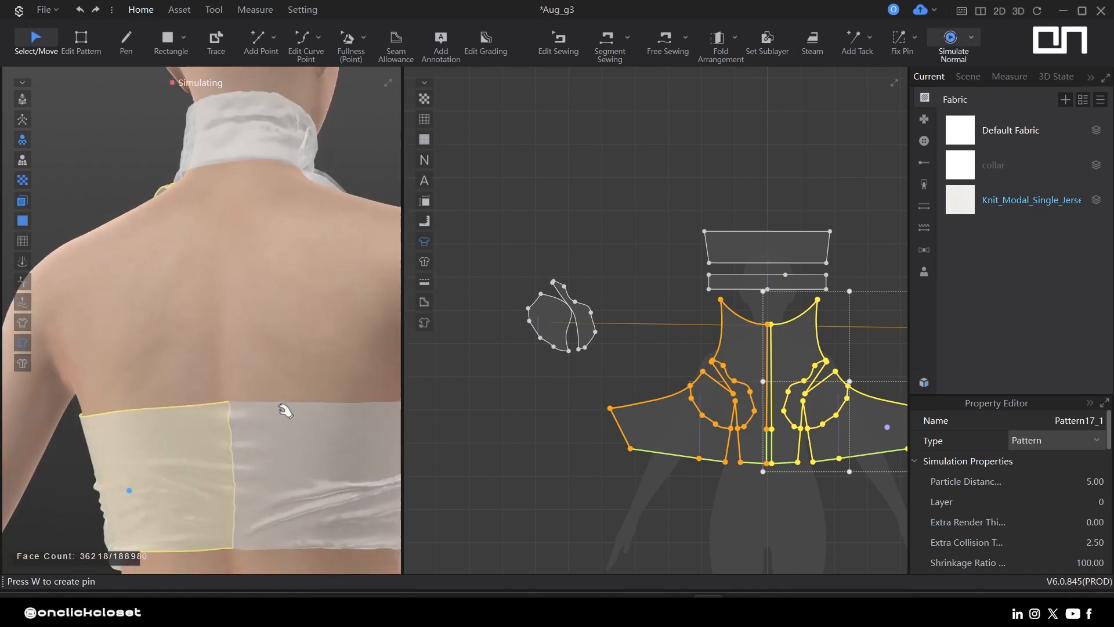
- Create a circumference tape around the avatar's torso along the garment's upper back edge
key(b)
scroll(284, 411, down, 1)
scroll(264, 13, down, 4)
scroll(265, 10, up, 2)
click(264, 12)
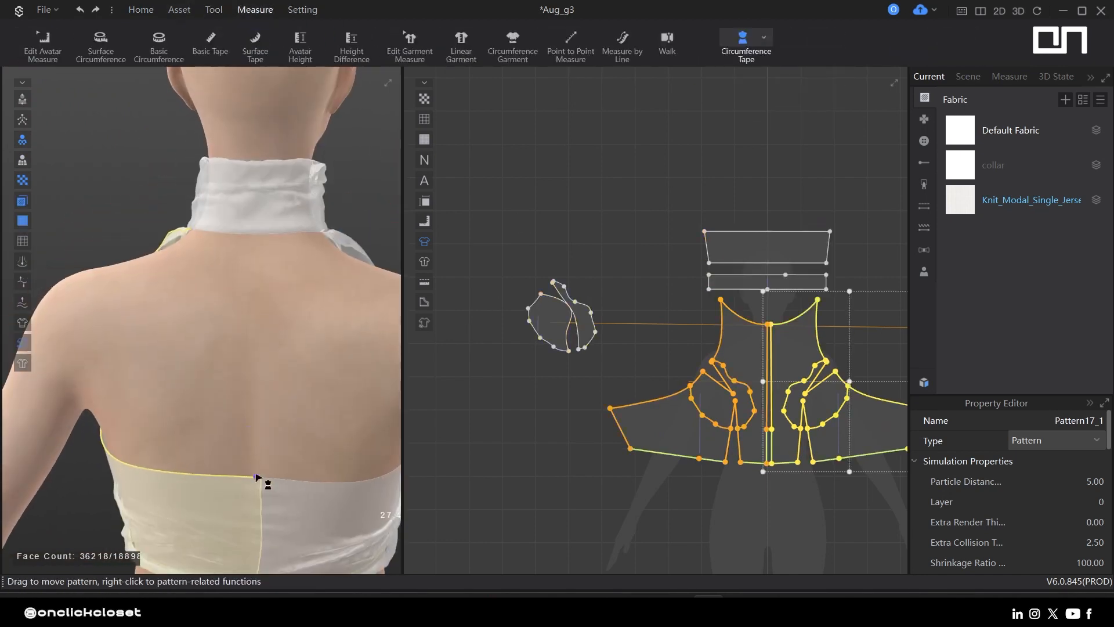
scroll(258, 478, down, 1)
click(261, 434)
click(130, 416)
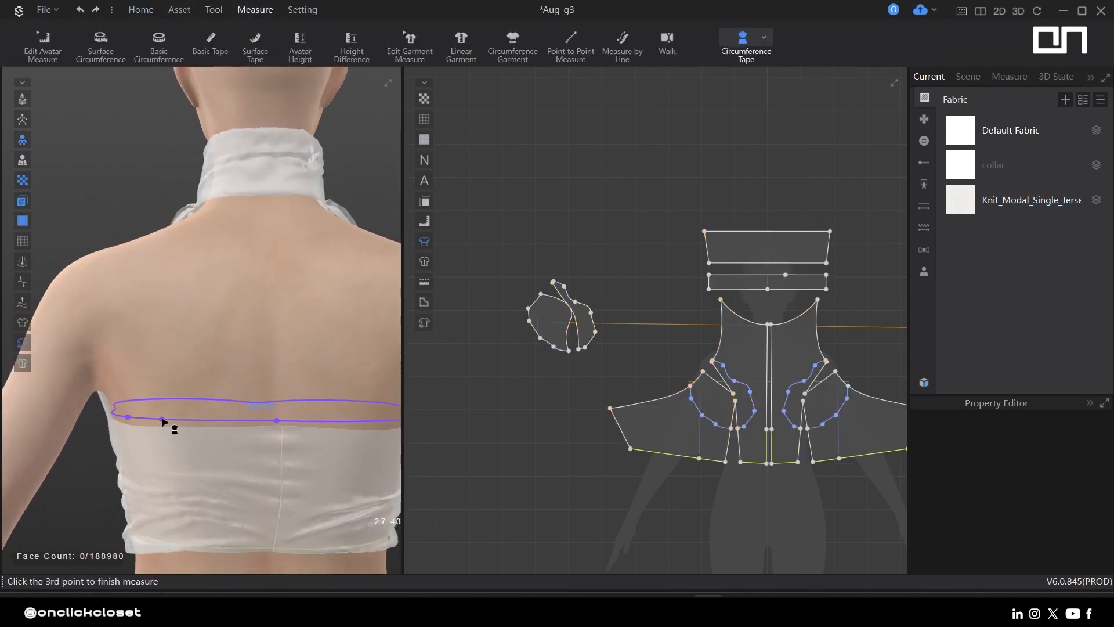
click(164, 422)
- Attach the garment's upper back edge to the new circumference tape on the avatar
click(764, 37)
click(240, 431)
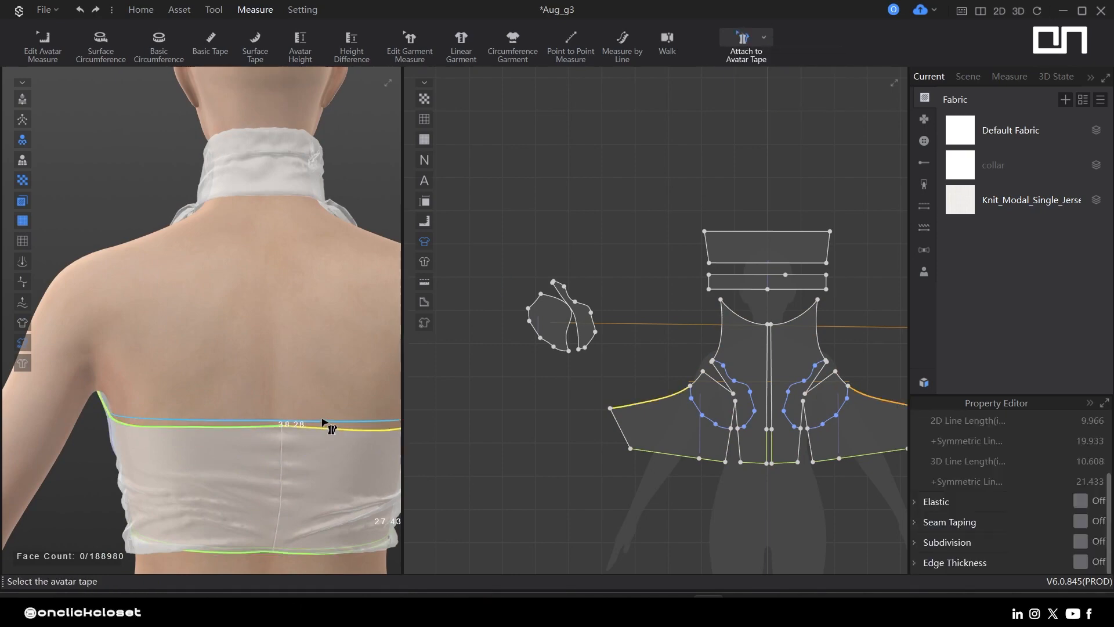
click(324, 422)
- Simulate the garment with its attached back edge and pull the front fabric near the centre-front seam
key(space)
right_drag(209, 460, 267, 487)
drag(303, 362, 308, 381)
right_drag(311, 383, 171, 341)
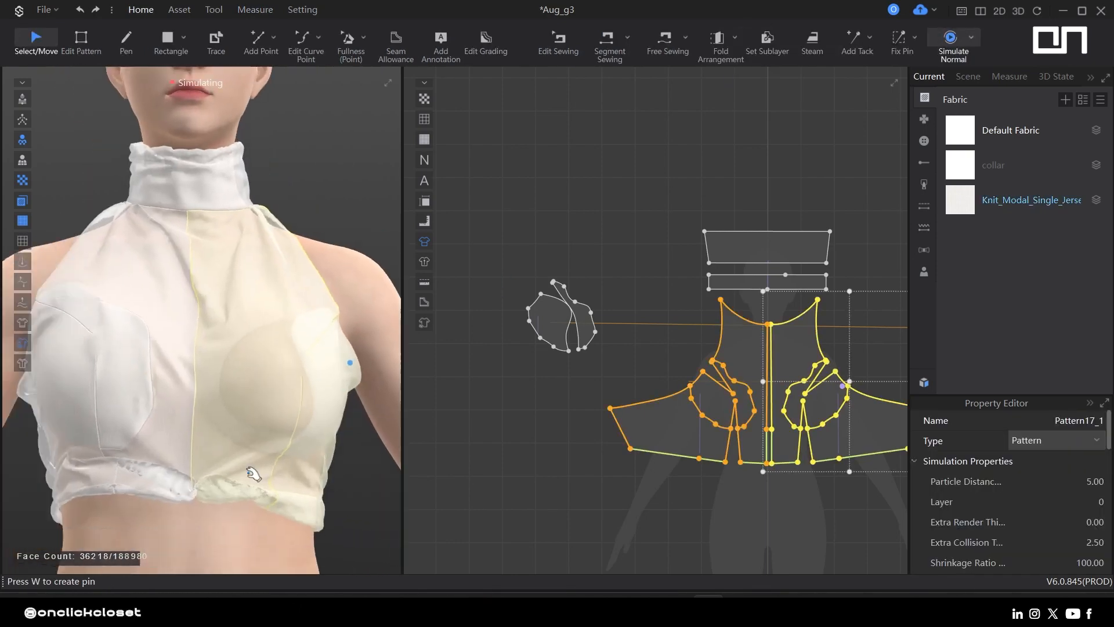
click(169, 340)
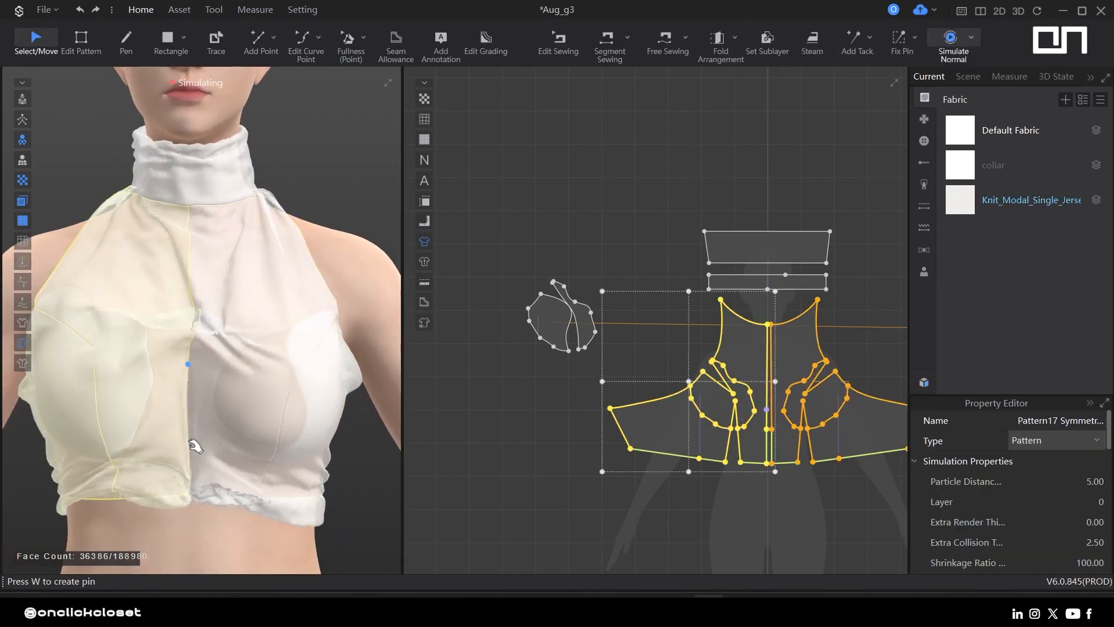
drag(207, 471, 199, 324)
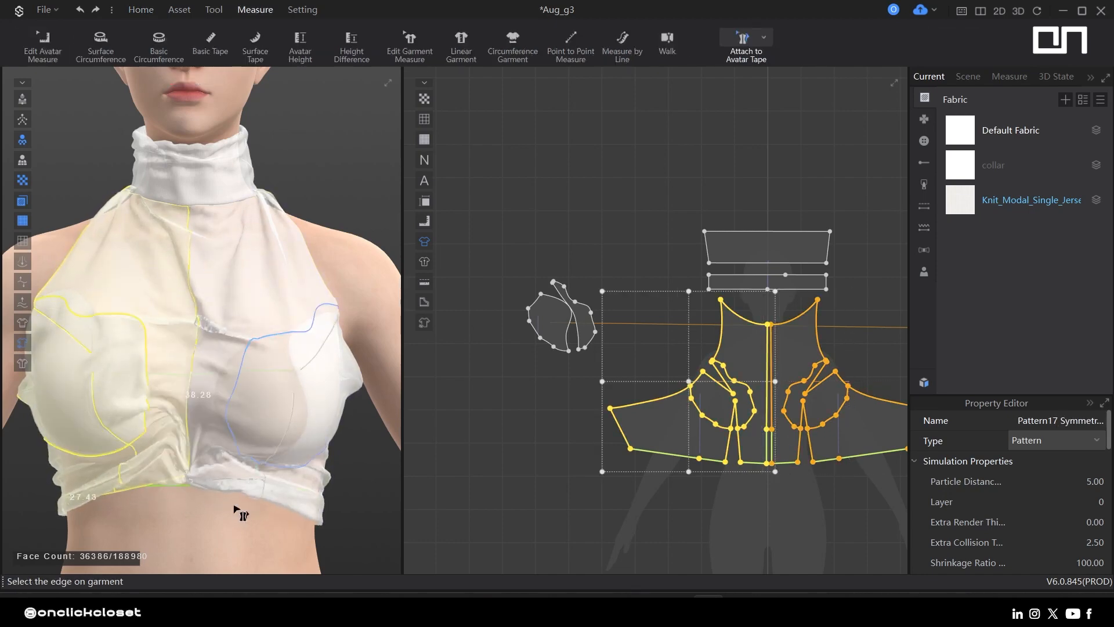
- Resimulate the garment and adjust the fabric at the centre-front hem and along the armhole beside the cup
right_drag(241, 443, 268, 430)
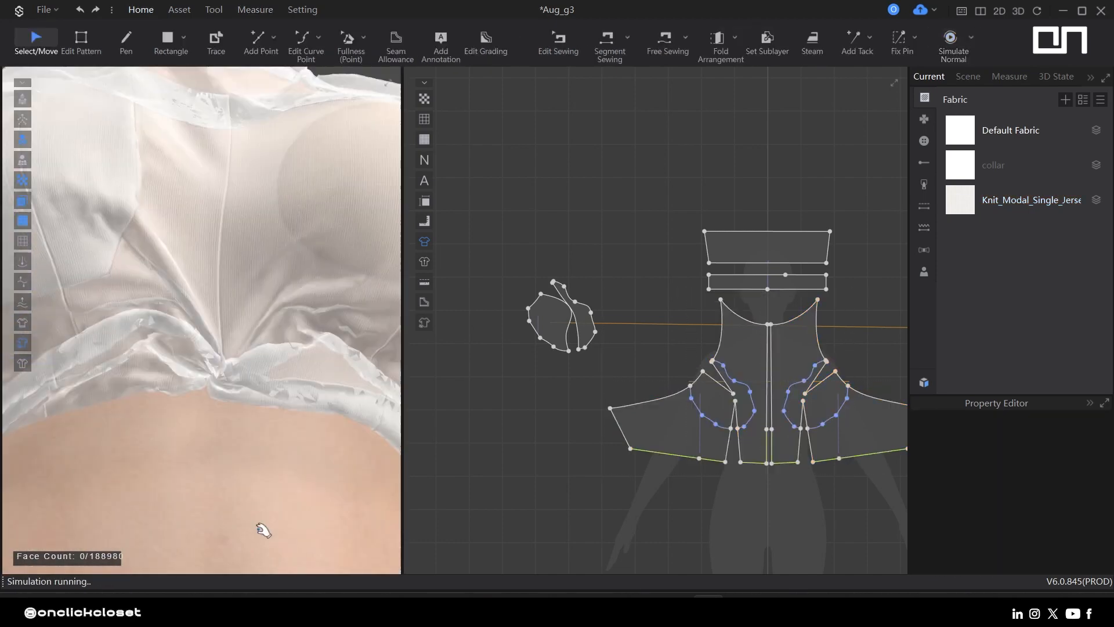
right_drag(262, 528, 225, 324)
click(230, 328)
click(288, 312)
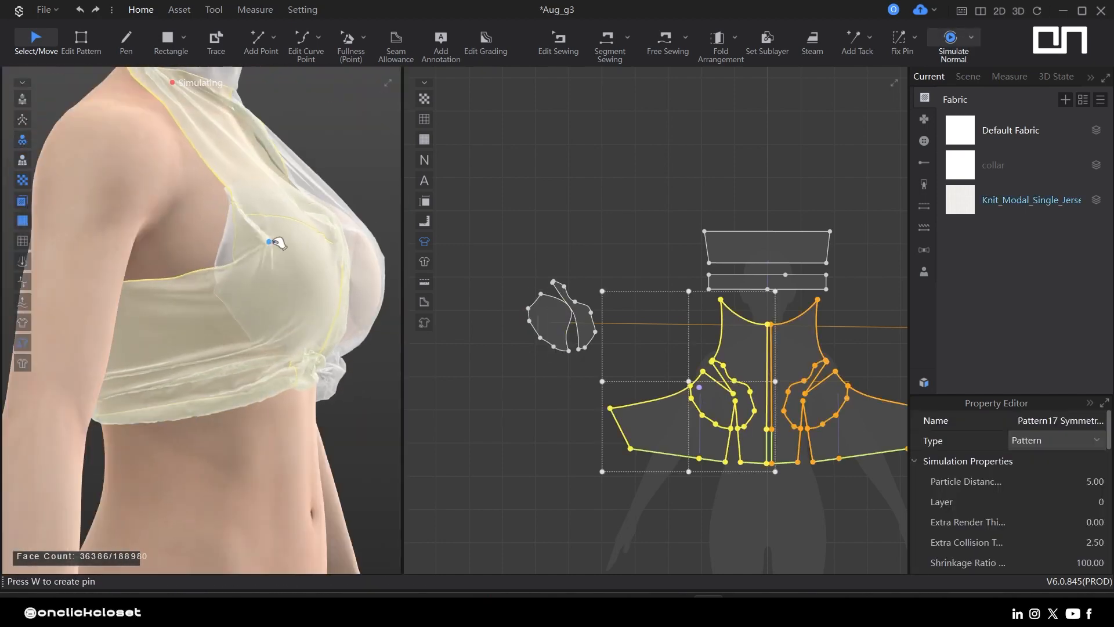
middle_drag(273, 242, 246, 441)
scroll(247, 441, up, 3)
drag(220, 442, 160, 413)
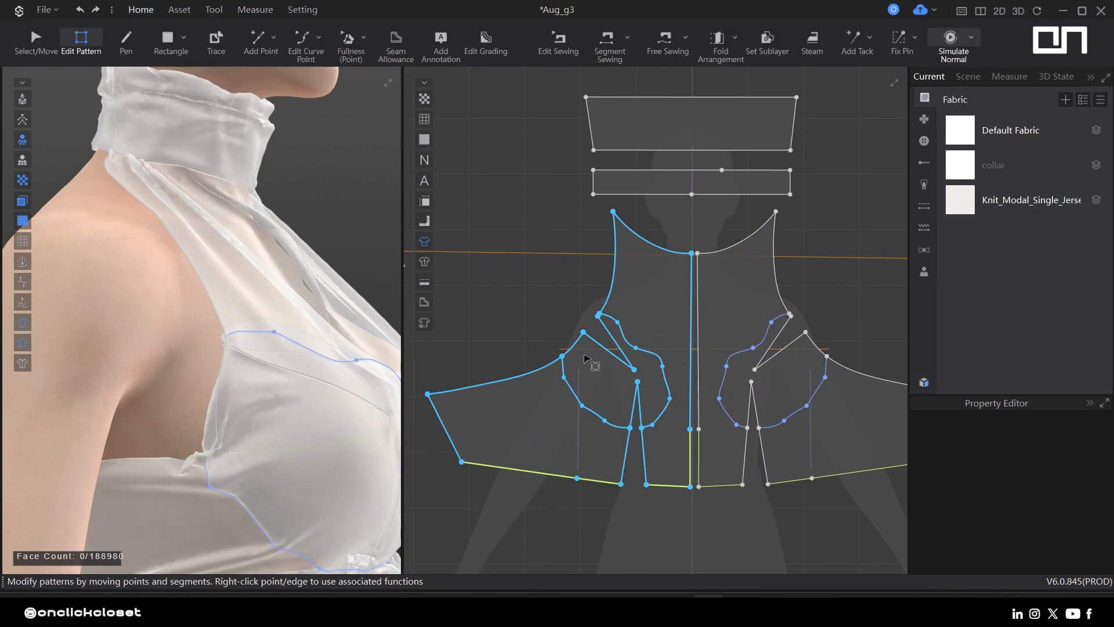
- Turn on seam taping for the short armhole edge beside the cup on both front panels, and pull the armhole fabric in simulation
click(573, 344)
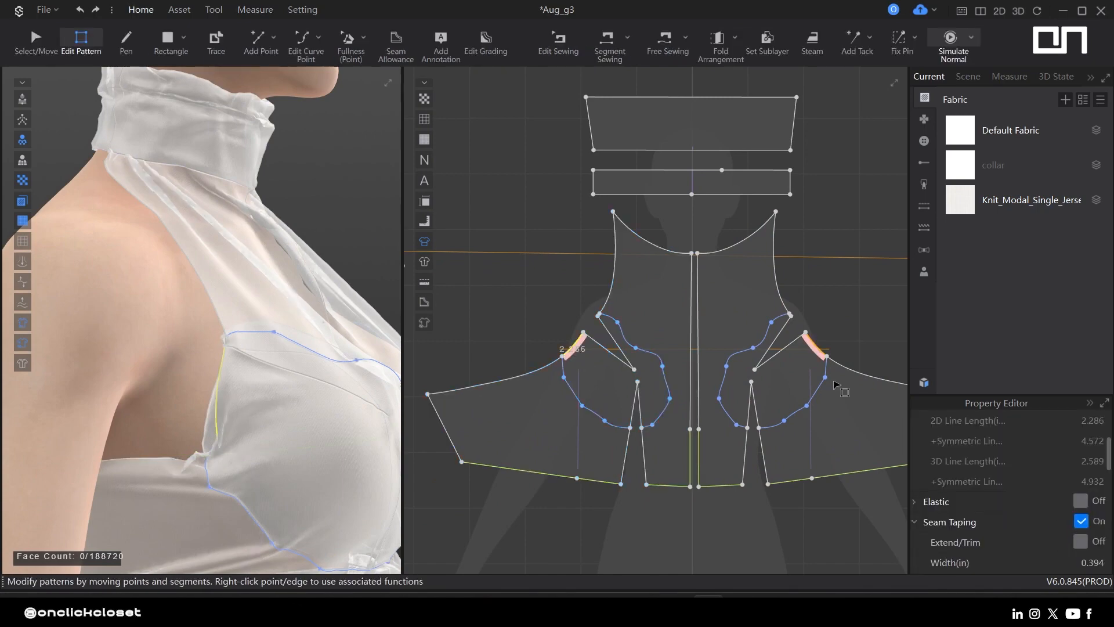
drag(222, 428, 218, 383)
drag(167, 412, 144, 401)
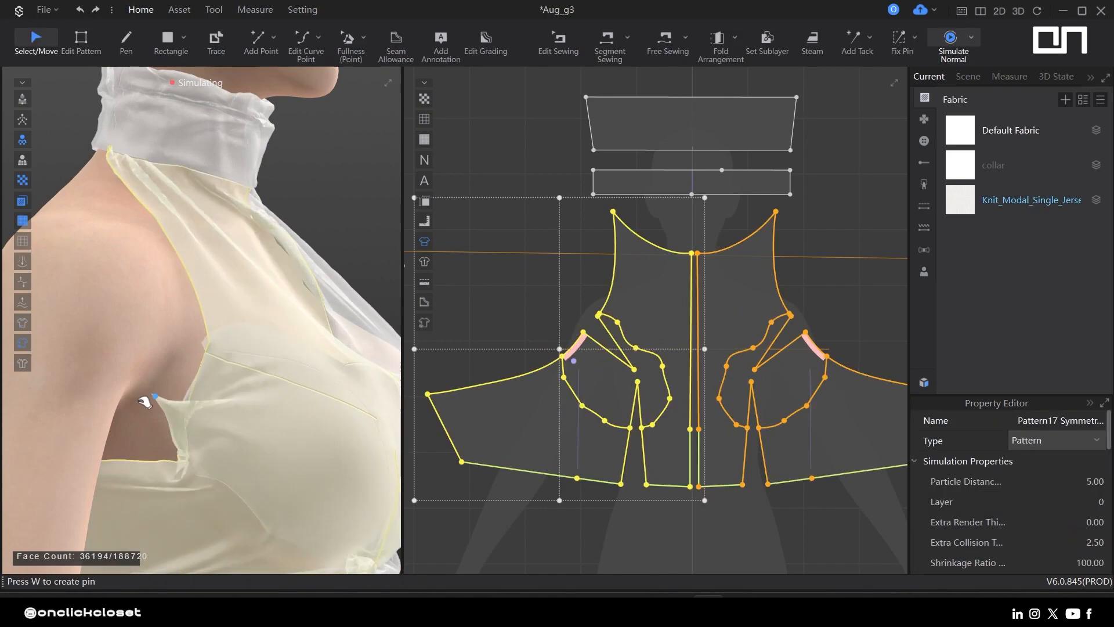
drag(193, 369, 186, 377)
drag(242, 369, 207, 460)
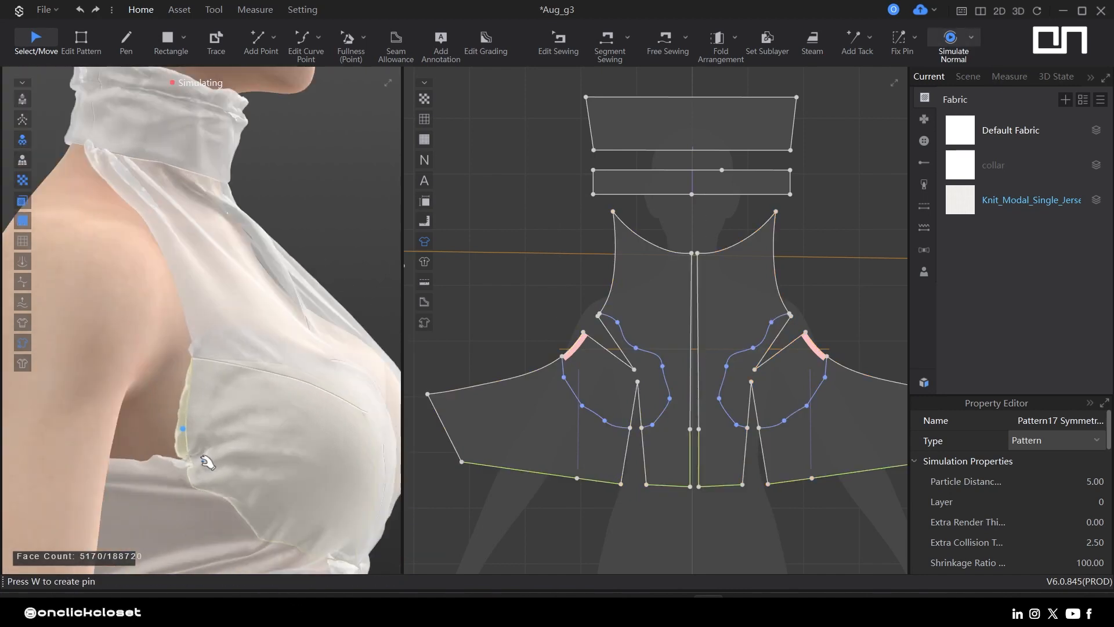
- Hide the avatar, pull the cup piece toward the armhole from inside the garment during simulation, and show the avatar again
key(shift+a)
right_drag(206, 460, 186, 443)
middle_drag(186, 443, 325, 450)
drag(256, 366, 300, 333)
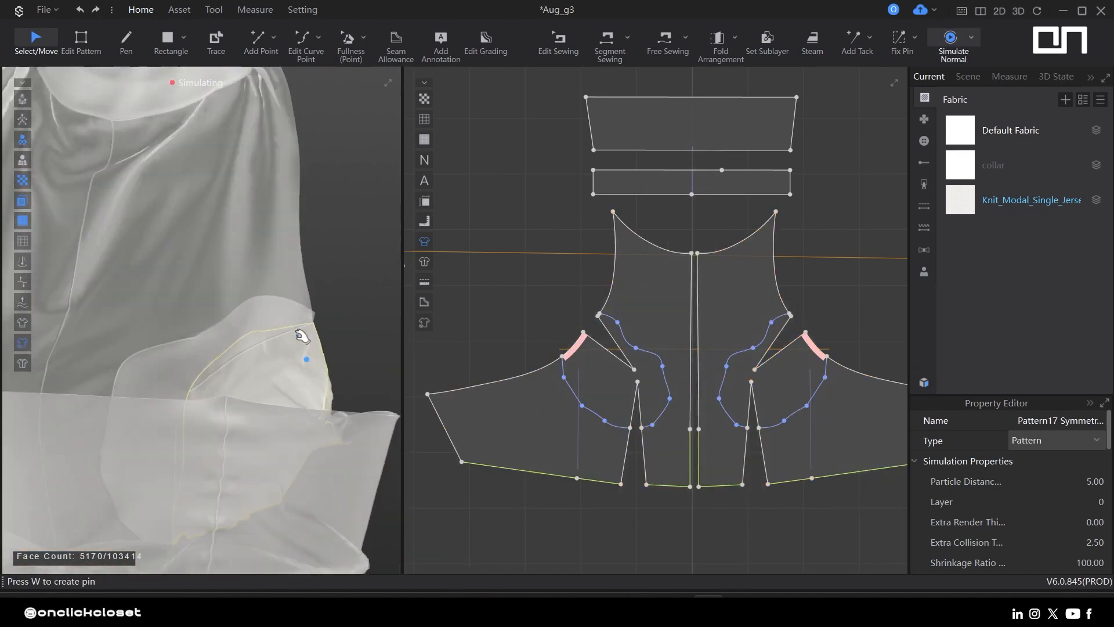
right_drag(301, 333, 157, 351)
key(z)
key(shift+a)
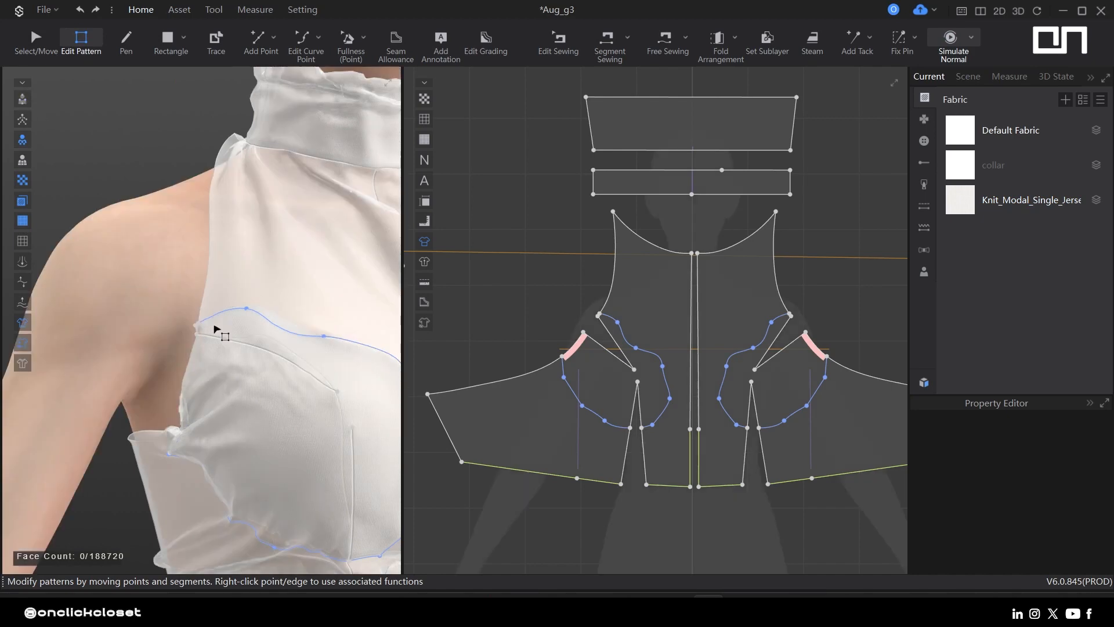
- Draw a waistband rectangle about 13.2 by 2.8 in below the top and position it in front of the avatar's waist
key(shift+f)
key(2)
key(shift+f)
scroll(457, 338, down, 1)
scroll(626, 278, down, 3)
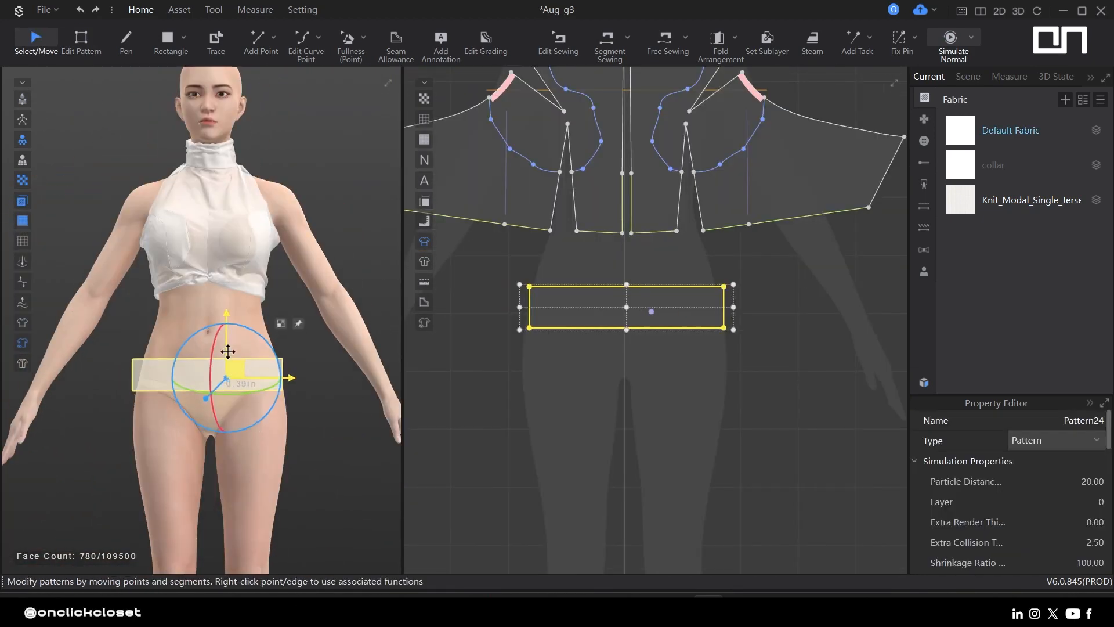
drag(228, 351, 228, 307)
right_drag(250, 418, 145, 423)
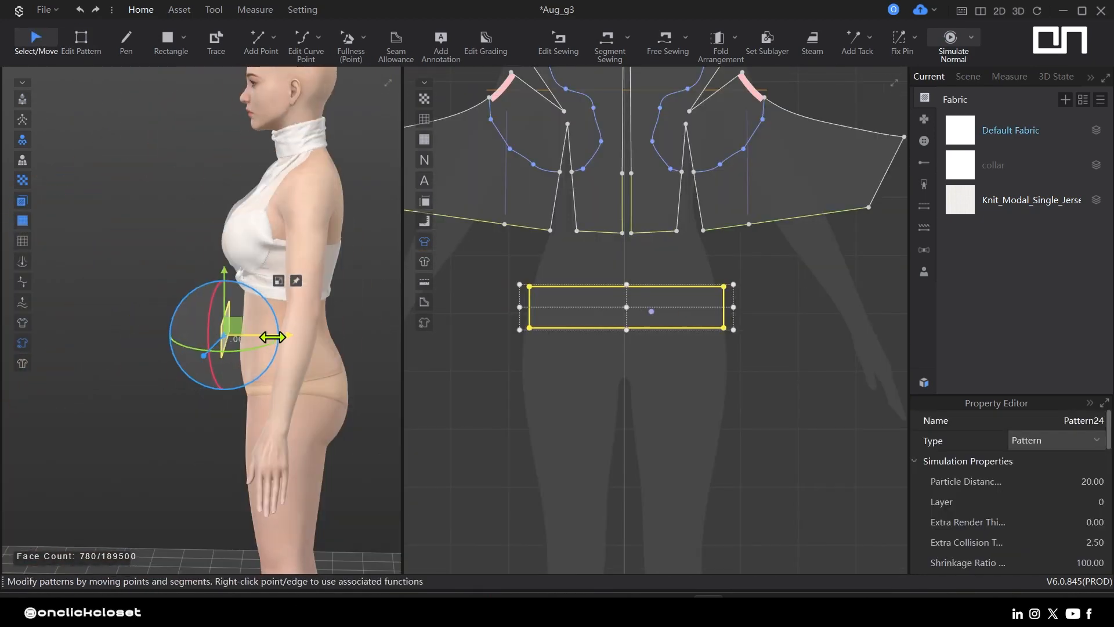
drag(272, 336, 286, 336)
- Select all pattern pieces of the top, leaving out the waistband rectangle
scroll(677, 334, down, 5)
drag(514, 150, 765, 304)
right_click(254, 256)
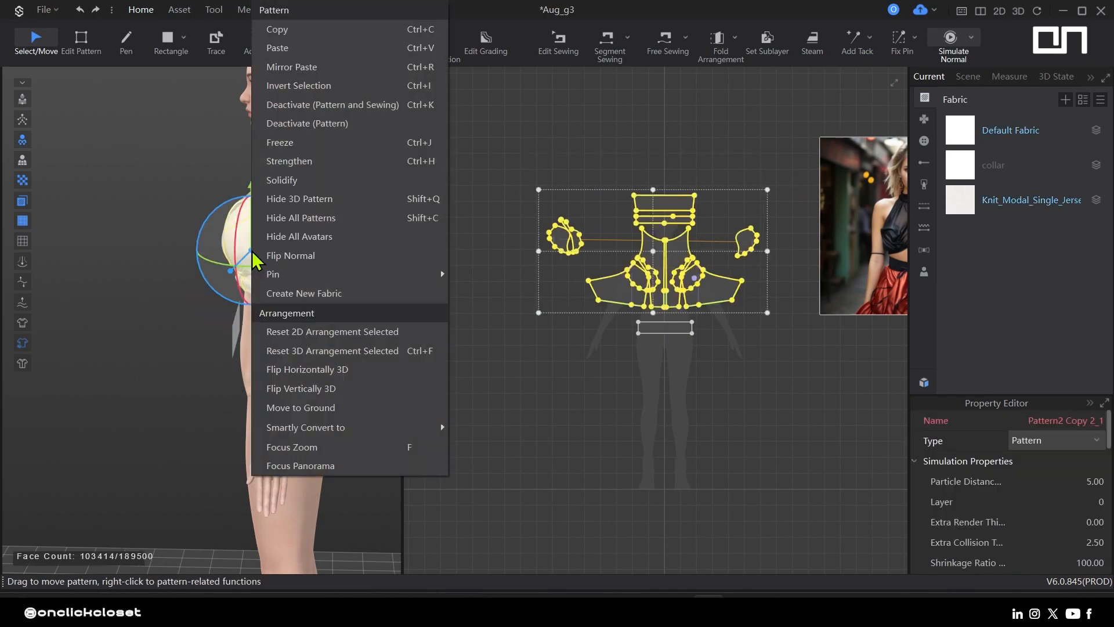
click(268, 305)
right_drag(269, 305, 342, 305)
click(378, 273)
drag(783, 314, 784, 314)
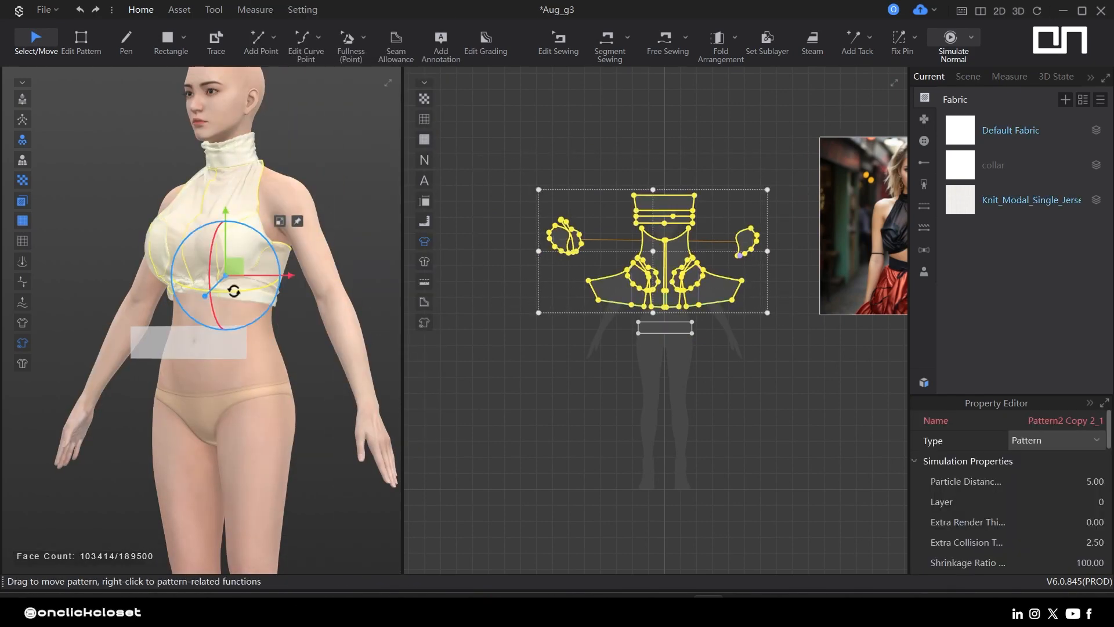
- Switch the 3D garment display to opaque, untextured surfaces and clear the selection
right_drag(100, 298, 179, 308)
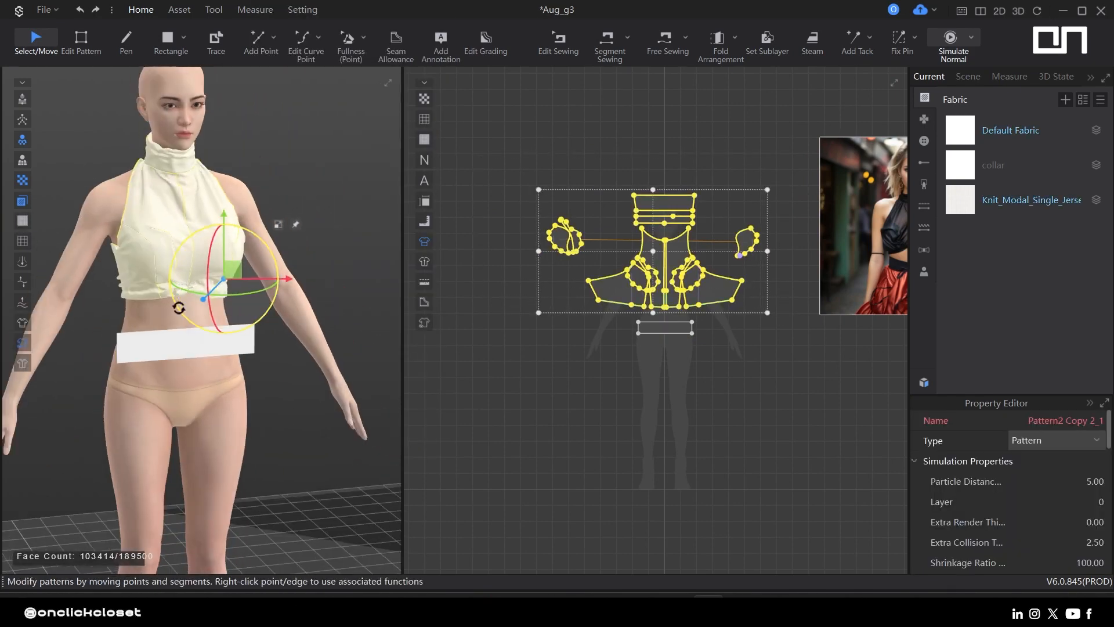
middle_drag(154, 209, 222, 221)
scroll(181, 169, up, 4)
scroll(182, 169, down, 4)
click(308, 262)
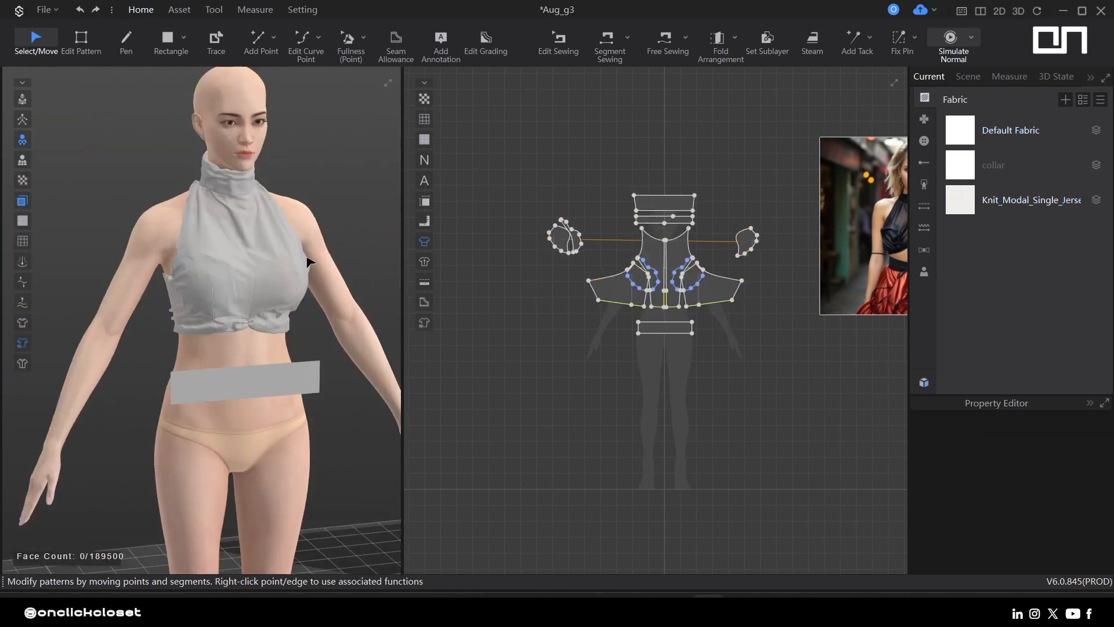
key(space)
click(291, 284)
key(ctrl+z)
- Paste a symmetric copy of the waistband rectangle beside the original and arrange it behind the avatar's waist
key(2)
click(647, 330)
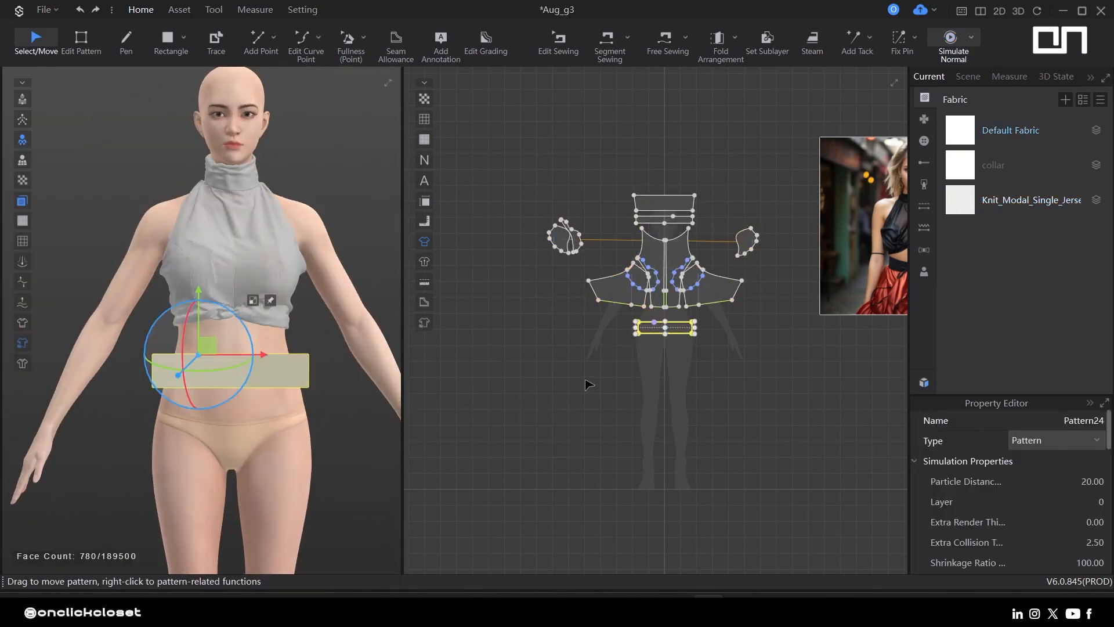
click(742, 328)
right_drag(316, 411, 358, 428)
key(shift+f)
click(217, 361)
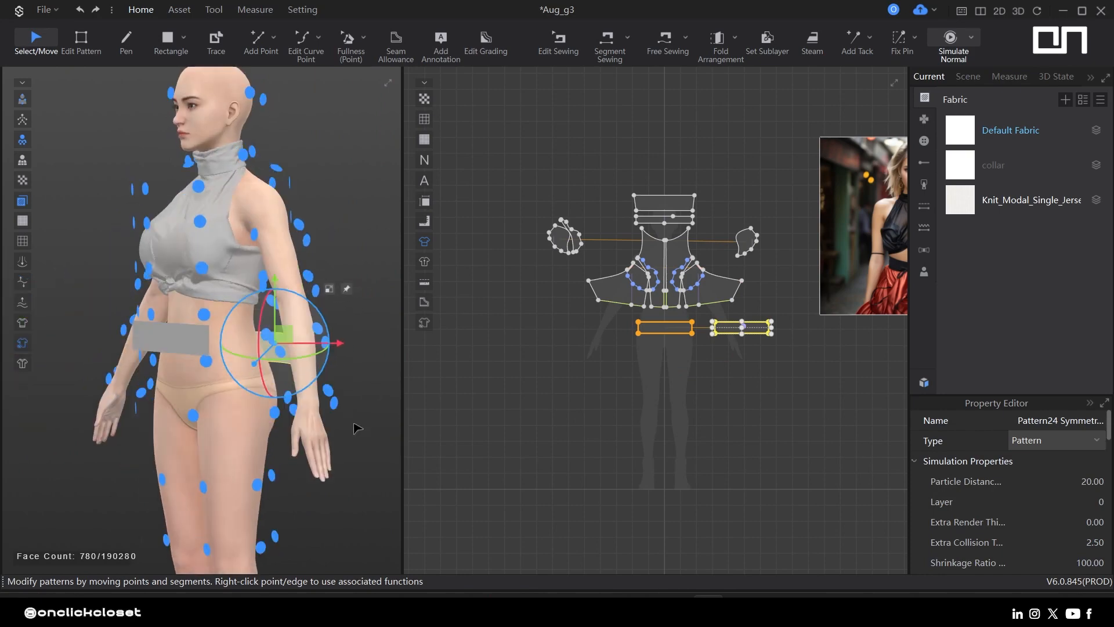
- Sew the side edges of the front and back waistband pieces together and simulate them around the avatar's waist
key(n)
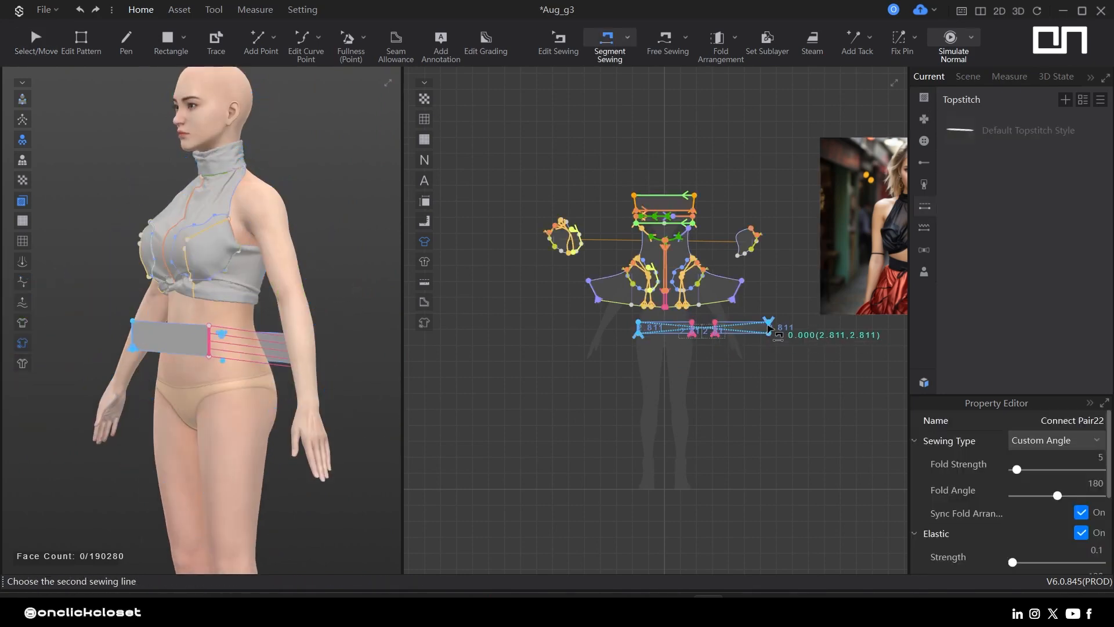
key(space)
key(2)
click(224, 343)
key(z)
middle_drag(731, 339, 654, 372)
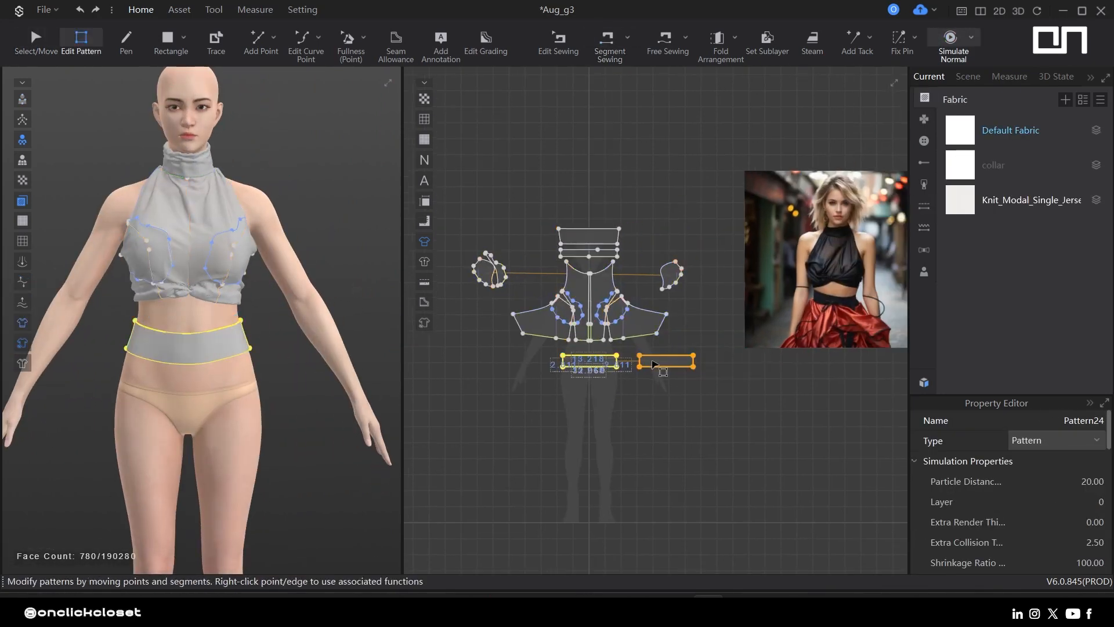
- Raise the waistband's upper outer corner so its top edge slopes, and simulate the drape on the avatar
scroll(655, 372, up, 4)
click(456, 346)
click(468, 343)
scroll(470, 328, up, 4)
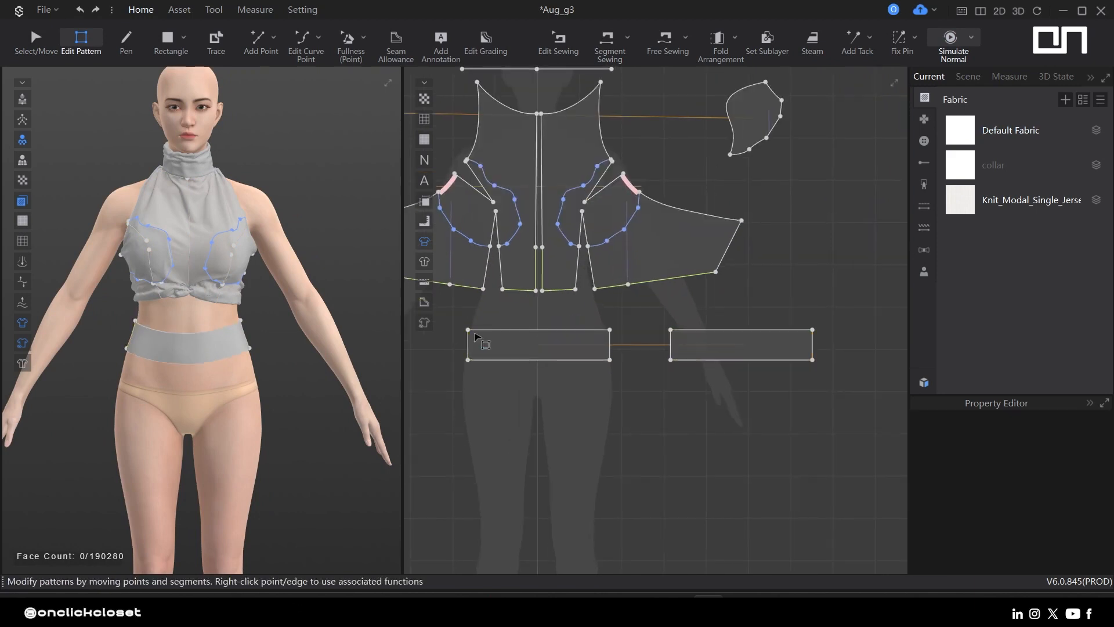
drag(466, 328, 466, 296)
key(space)
click(136, 338)
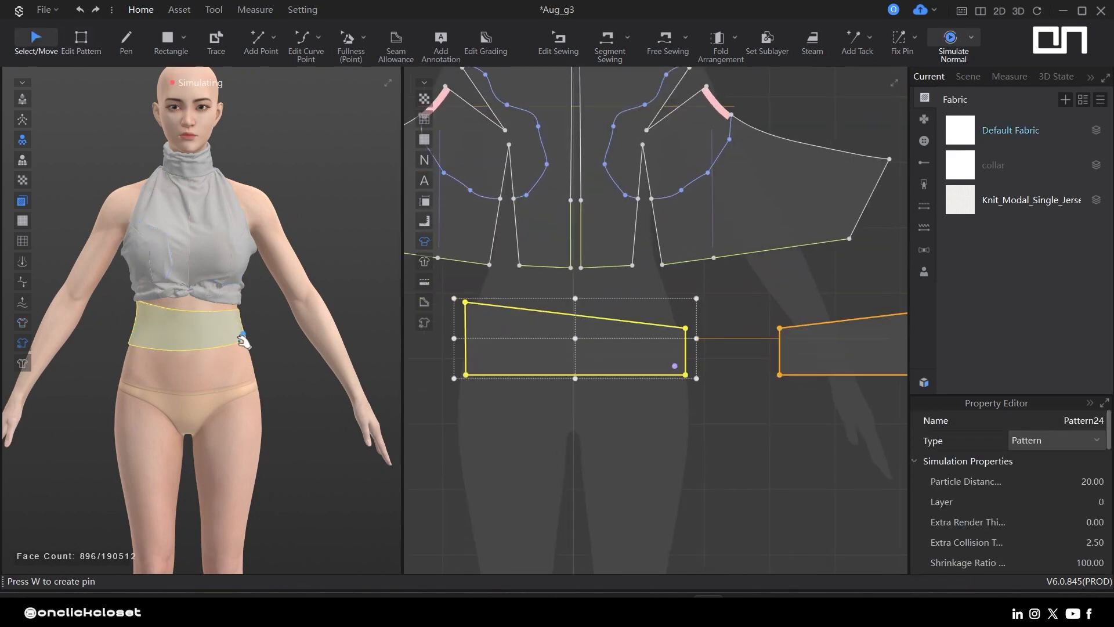
- Widen the waistband by moving its shorter side edge outward, and simulate it while pulling the band into shape
key(space)
key(z)
click(678, 362)
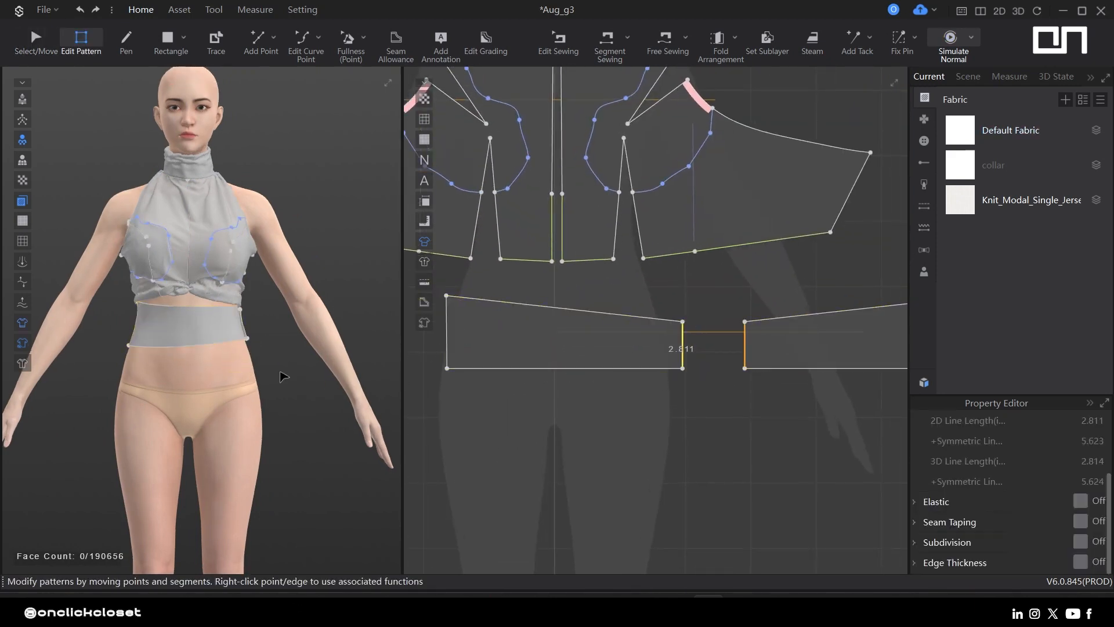
key(space)
right_drag(232, 342, 335, 402)
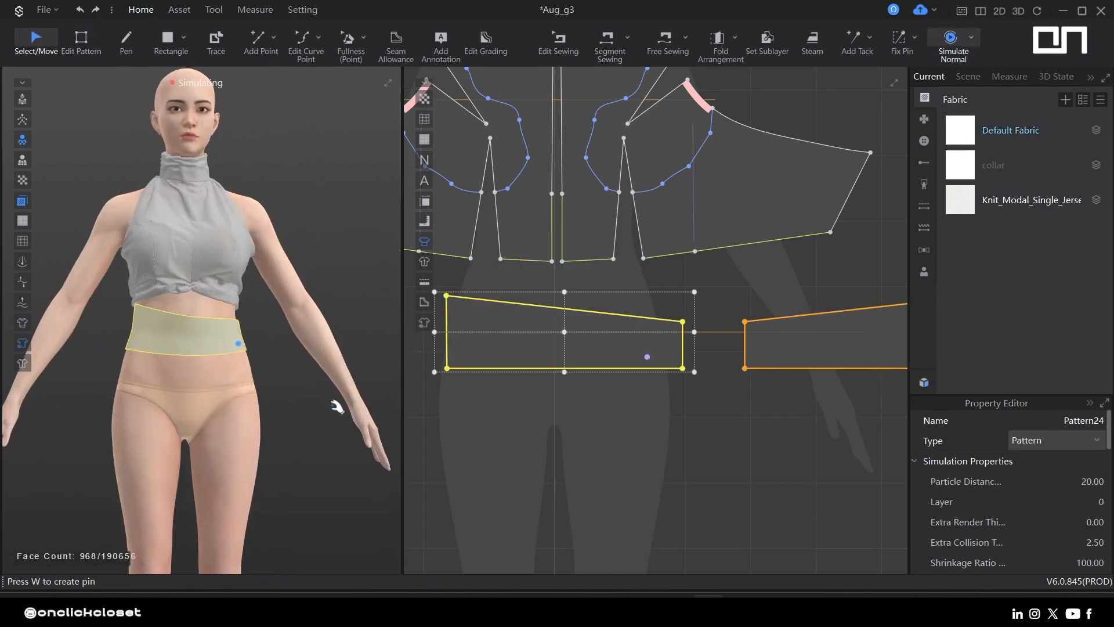
- Draw a circular pattern about 30 in in diameter below the waistband pieces with the Ellipse tool
scroll(569, 316, down, 6)
middle_drag(842, 308, 695, 270)
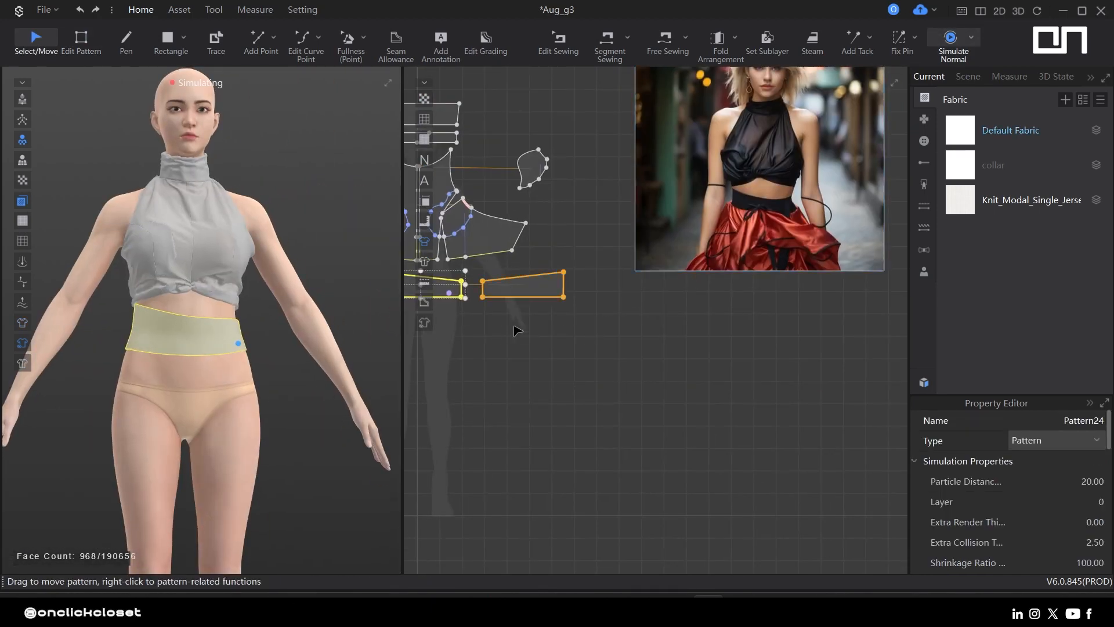
middle_drag(474, 343, 647, 199)
click(650, 197)
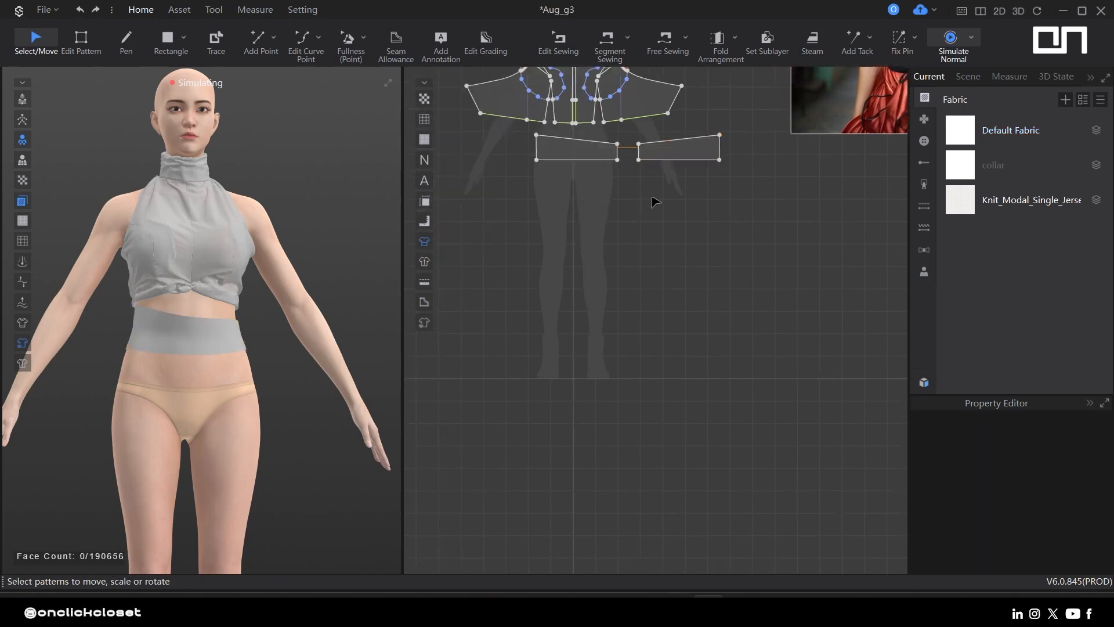
drag(690, 412, 724, 432)
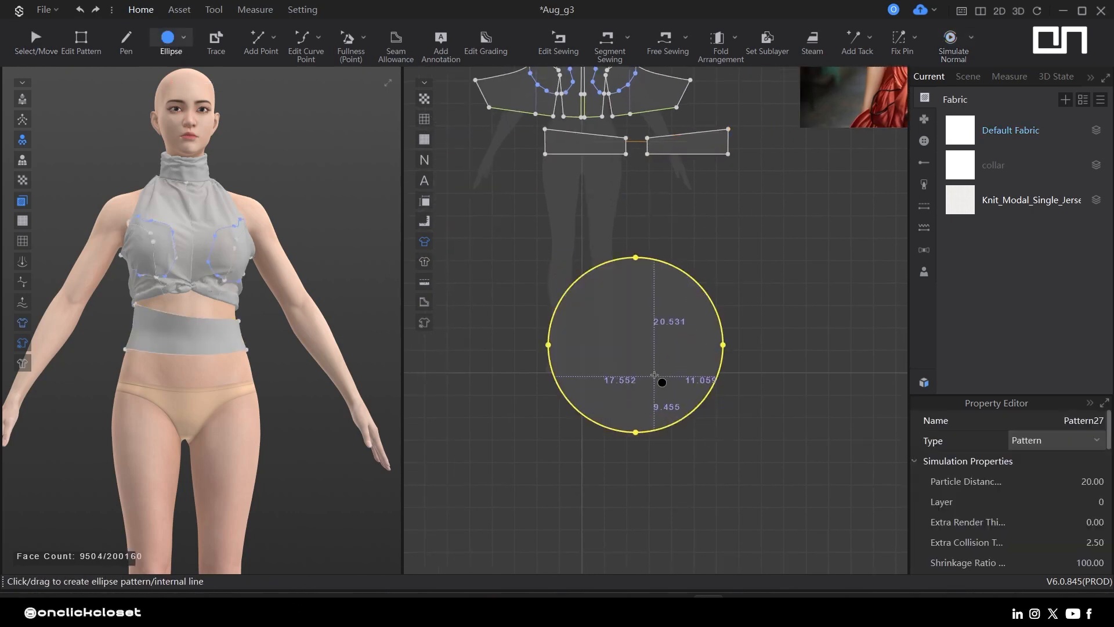
- Draw a small circle about 18.8 in around at the center of the large circle and convert it to a hole
drag(618, 327, 652, 361)
key(z)
right_click(641, 361)
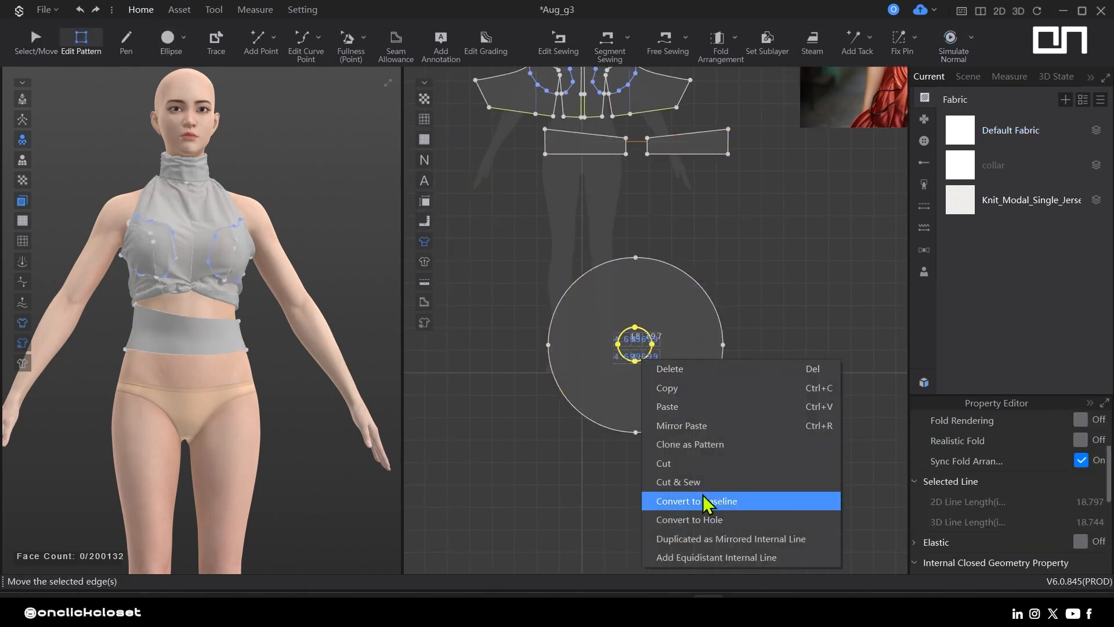
click(722, 501)
- Draw two horizontal internal lines about 12 in long from the hole to the outer outline, one on each side
scroll(625, 358, up, 4)
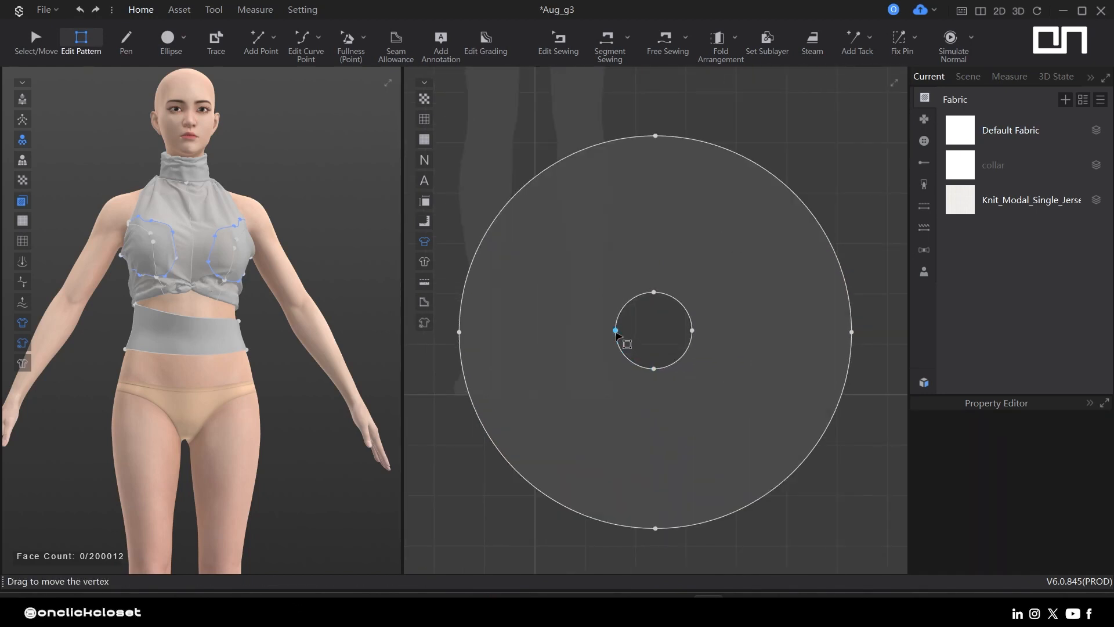
key(h)
click(459, 333)
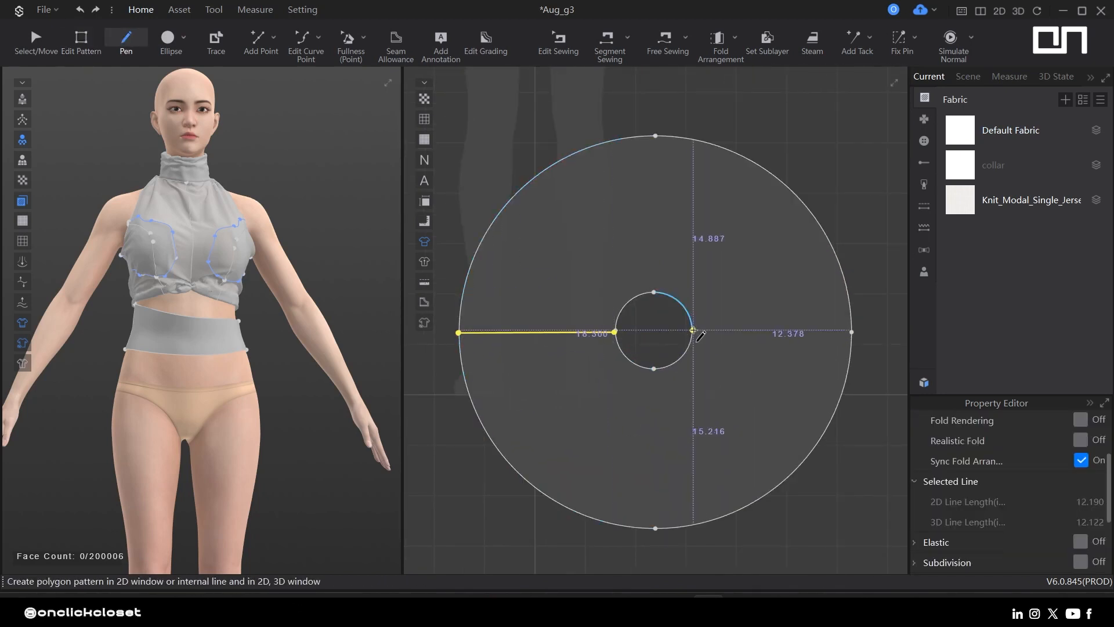
click(851, 334)
- Snap the left internal line's end point exactly onto the ring's outline
key(z)
scroll(617, 331, up, 8)
drag(579, 334, 593, 315)
scroll(789, 321, down, 8)
scroll(599, 274, up, 5)
drag(615, 245, 616, 244)
scroll(755, 253, down, 8)
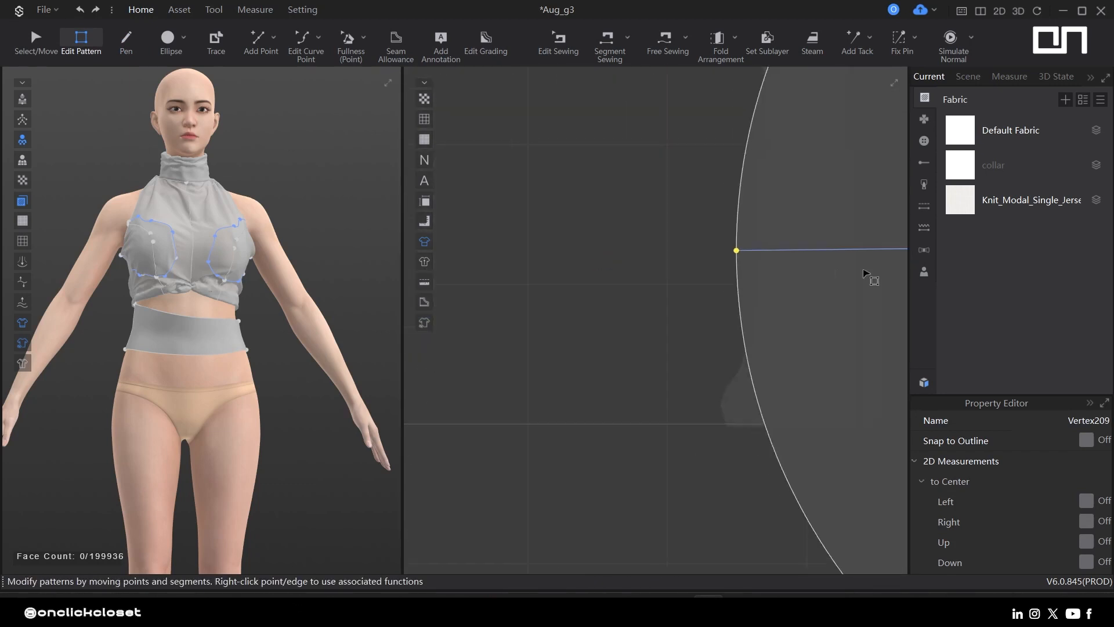
- Snap the right internal line's end points onto the hole edge and the ring's outer outline
scroll(561, 303, up, 7)
drag(568, 276, 554, 282)
scroll(556, 276, up, 7)
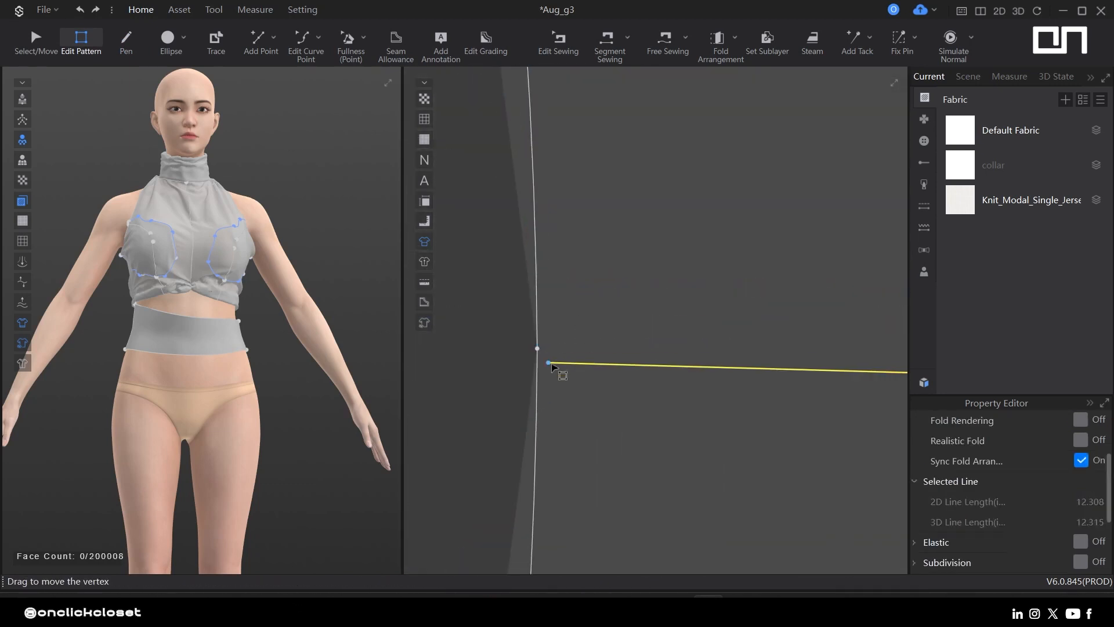
drag(550, 363, 539, 349)
scroll(477, 358, down, 10)
scroll(687, 362, up, 7)
drag(669, 368, 683, 354)
scroll(683, 354, down, 10)
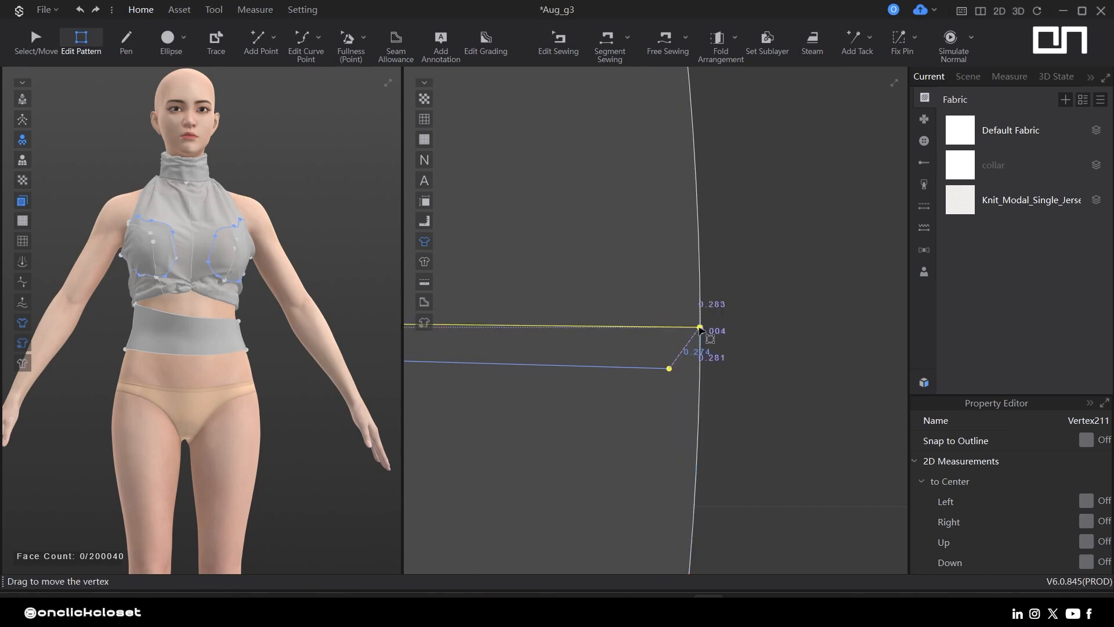
- Try to cut the ring along the two internal lines, checking where the line ends meet the outlines
right_click(470, 318)
click(583, 460)
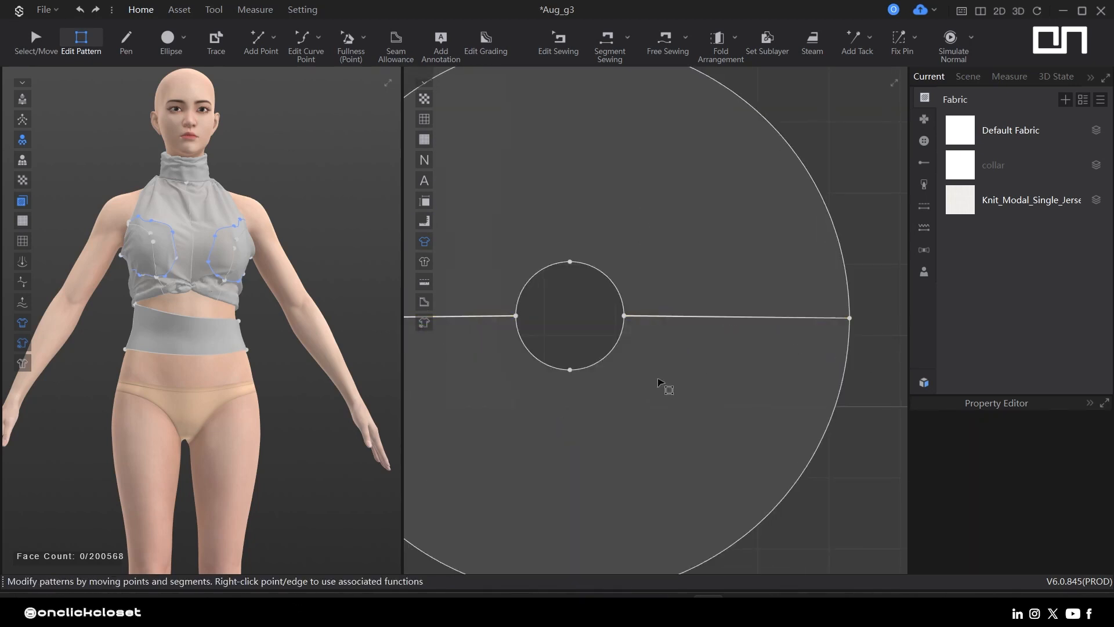
scroll(590, 381, up, 10)
scroll(605, 296, down, 10)
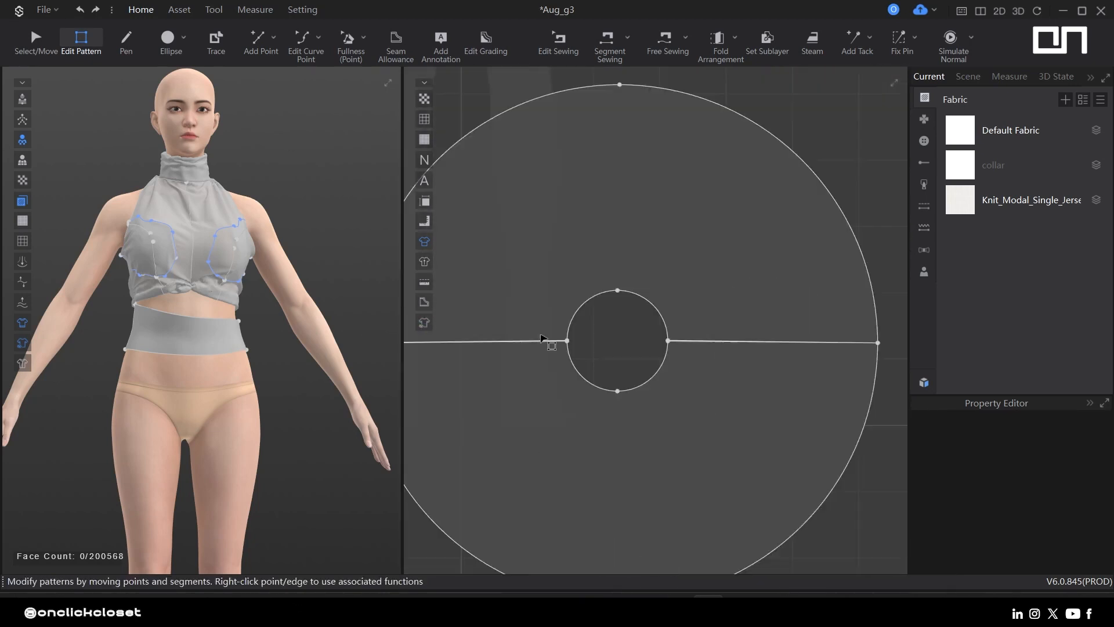
scroll(590, 375, up, 12)
scroll(684, 430, down, 6)
middle_drag(659, 412, 682, 393)
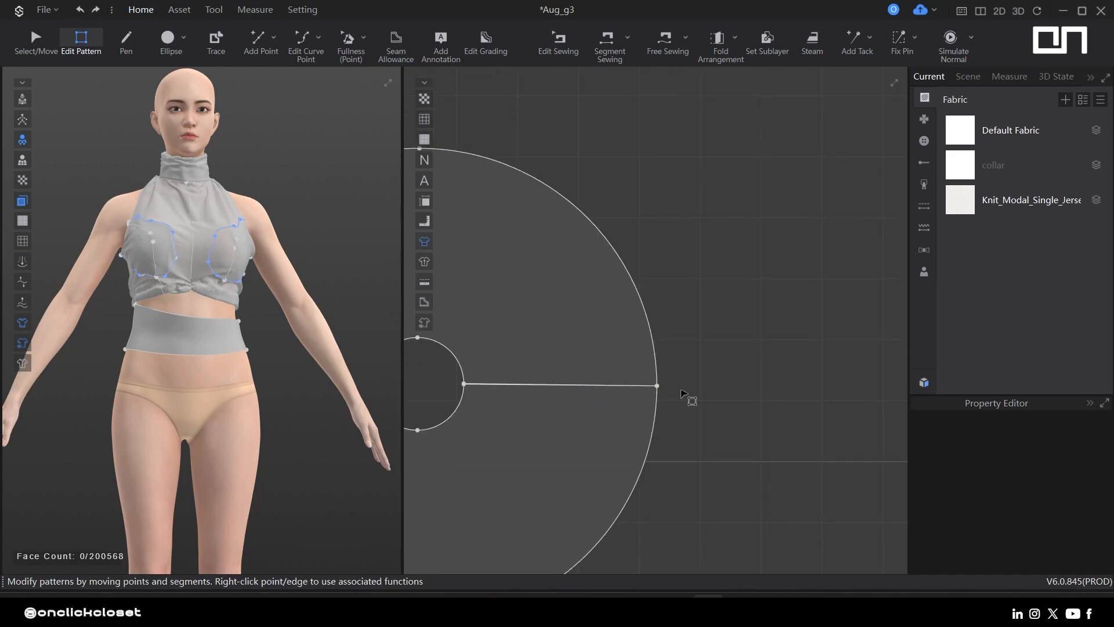
scroll(659, 388, up, 12)
scroll(697, 390, down, 10)
click(641, 384)
scroll(528, 392, down, 4)
key(Delete)
- Move the right internal line's outer end exactly onto the outline point
scroll(531, 397, up, 6)
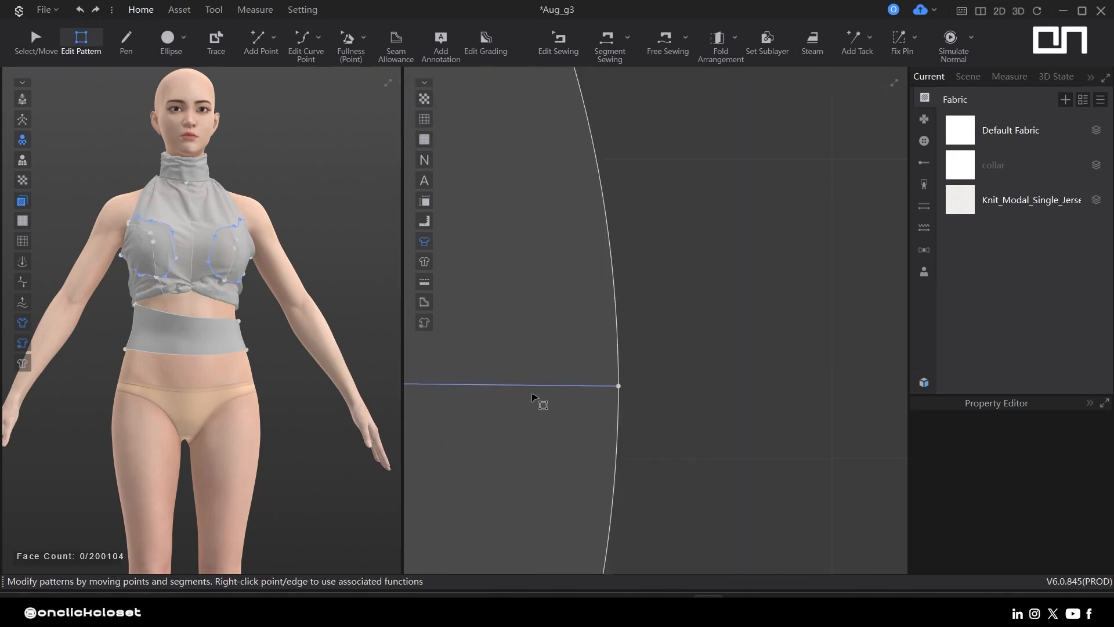
click(737, 378)
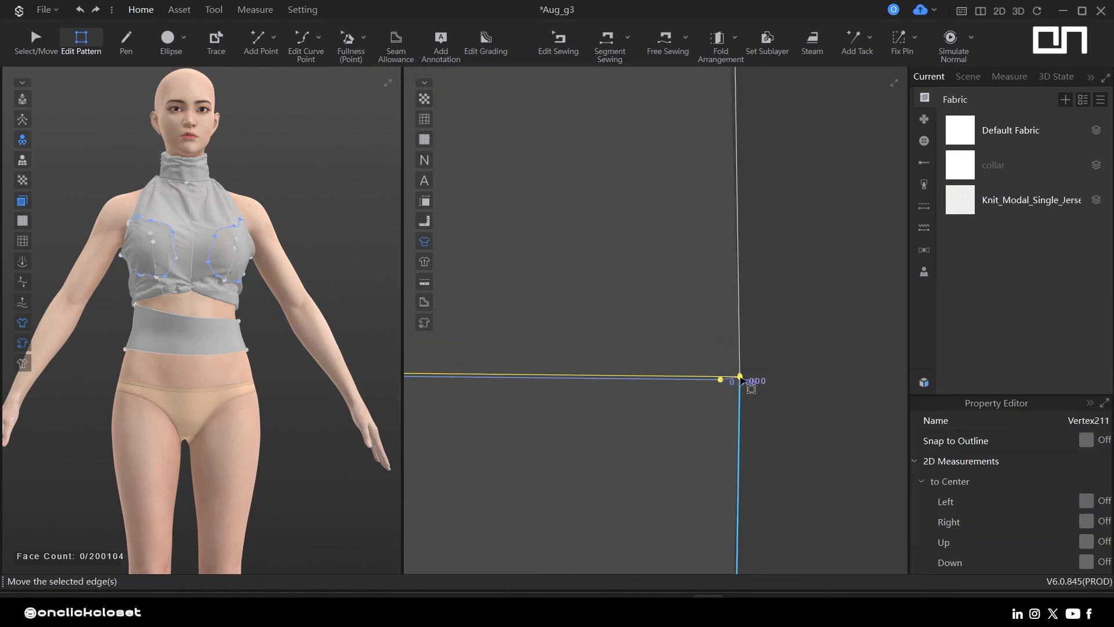
scroll(547, 386, down, 8)
scroll(659, 385, up, 6)
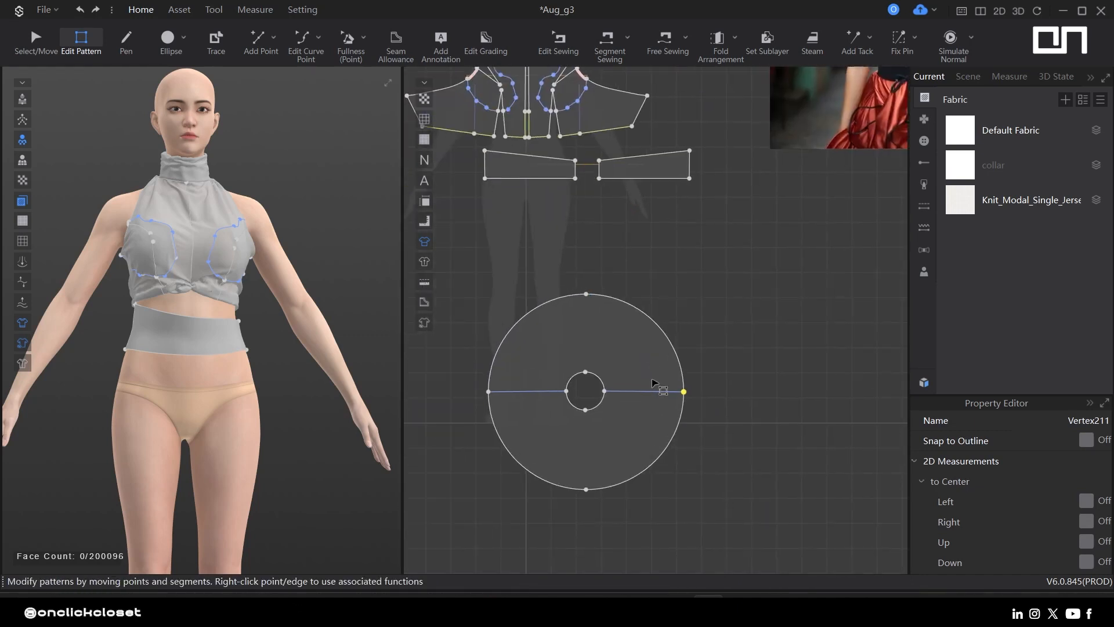
- Cut and sew the ring along both internal lines, and place the upper half upside down beside the lower half
click(658, 391)
shift+click(545, 392)
right_click(545, 392)
click(570, 192)
key(a)
click(627, 349)
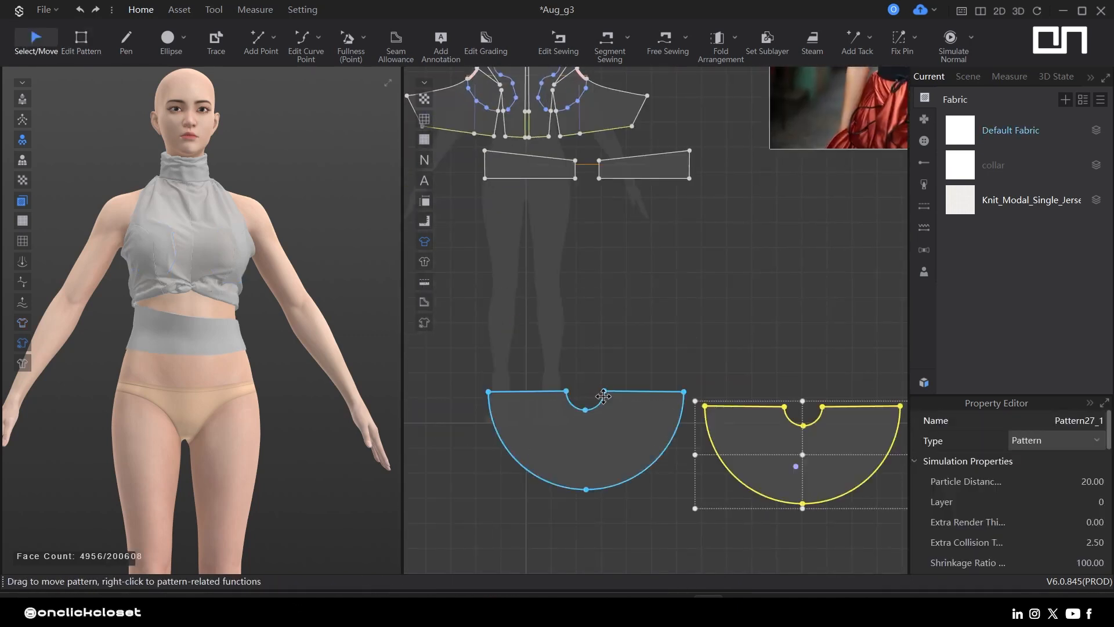
key(Escape)
- Free-sew the first half circle's notch curve to the left waistband's lower edge and reverse the crossed seam direction
key(m)
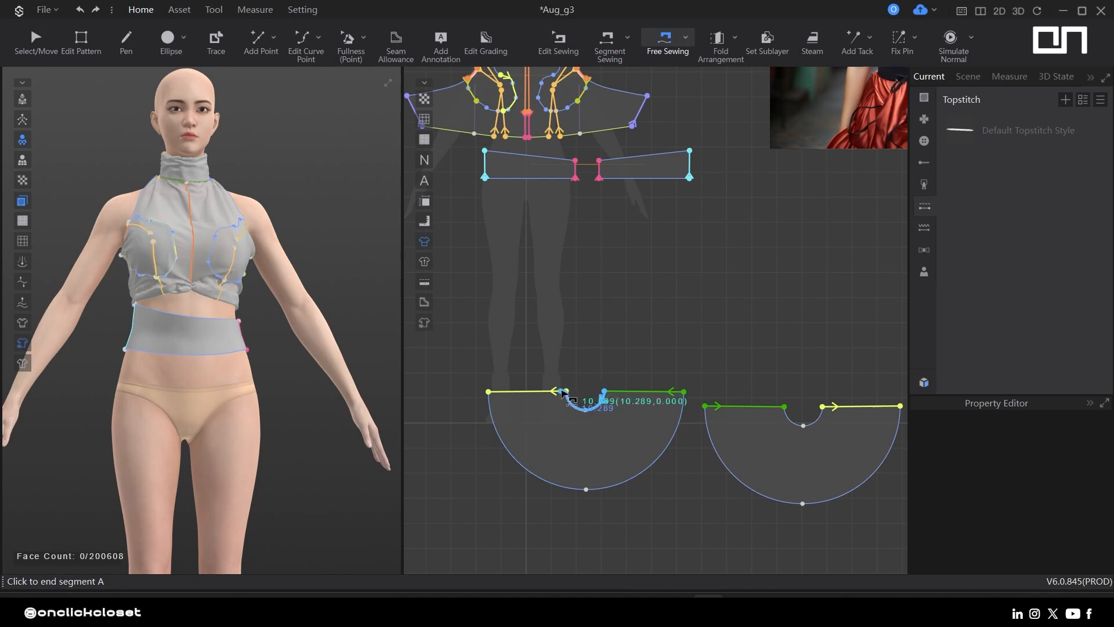
middle_drag(491, 195, 525, 206)
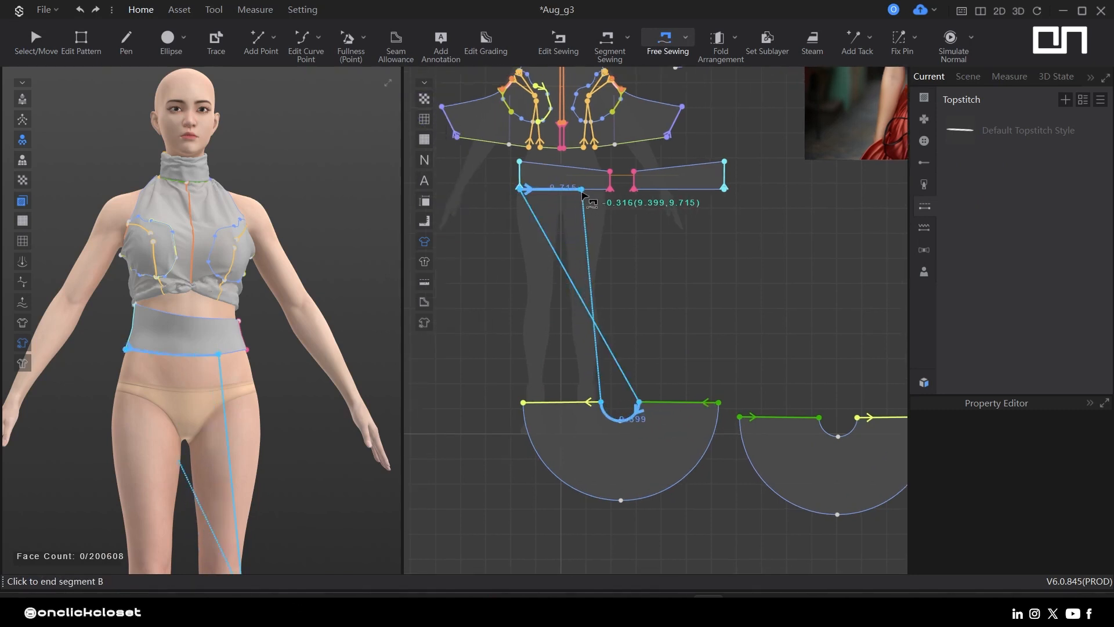
click(580, 190)
key(b)
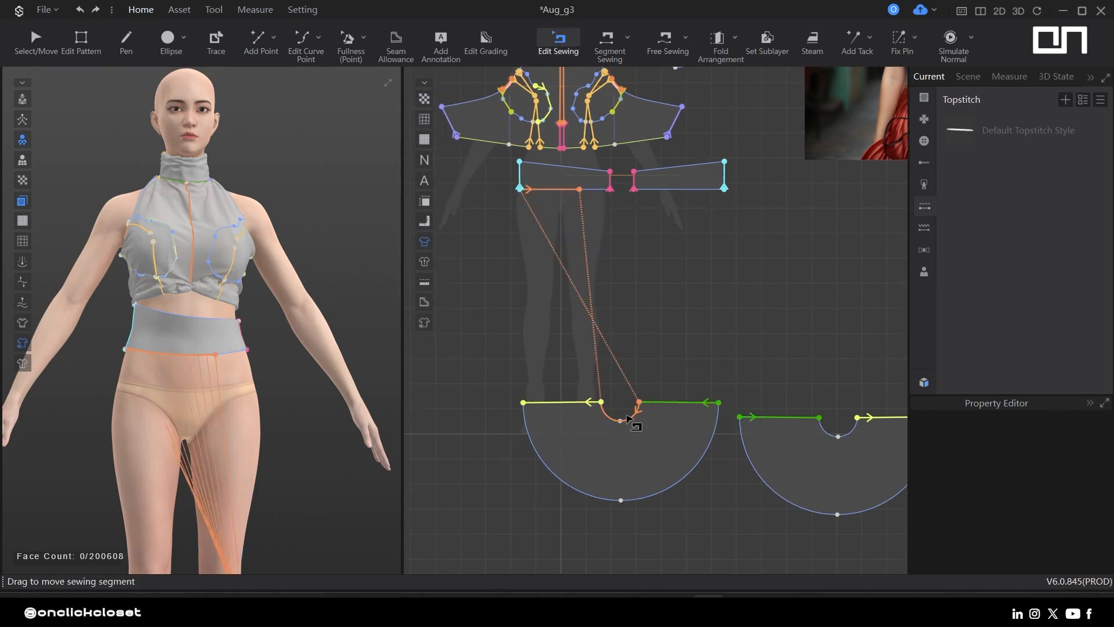
click(632, 419)
- Raise the first half-circle skirt panel toward the avatar's hips in the 3D scene
click(335, 434)
middle_drag(332, 429, 316, 224)
key(a)
click(644, 460)
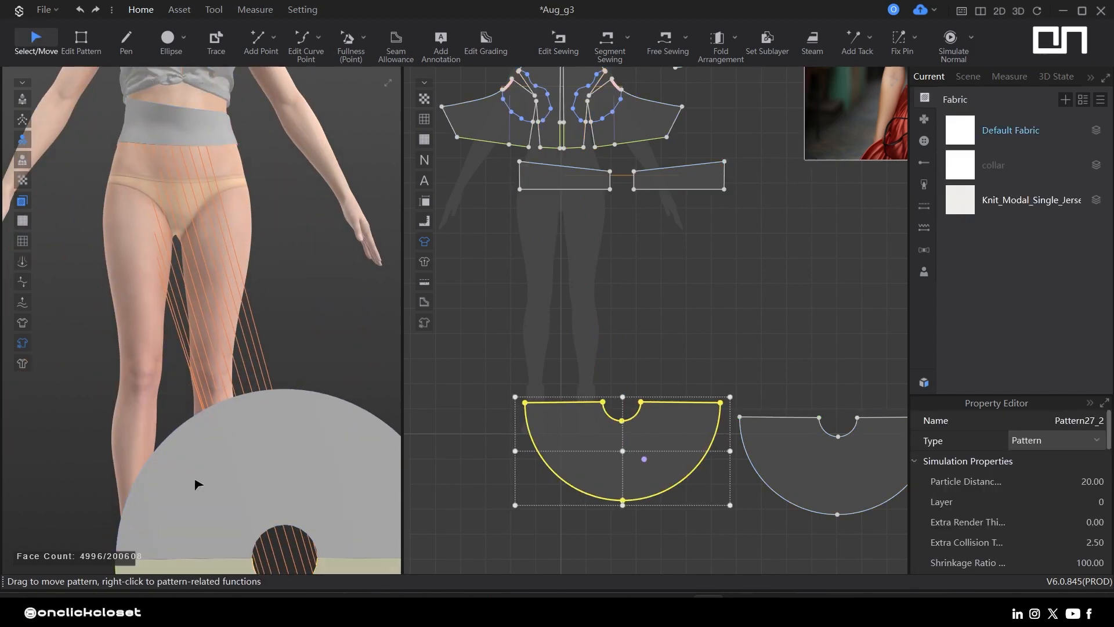
scroll(197, 483, down, 5)
scroll(286, 435, up, 2)
drag(304, 470, 305, 308)
right_drag(336, 383, 348, 406)
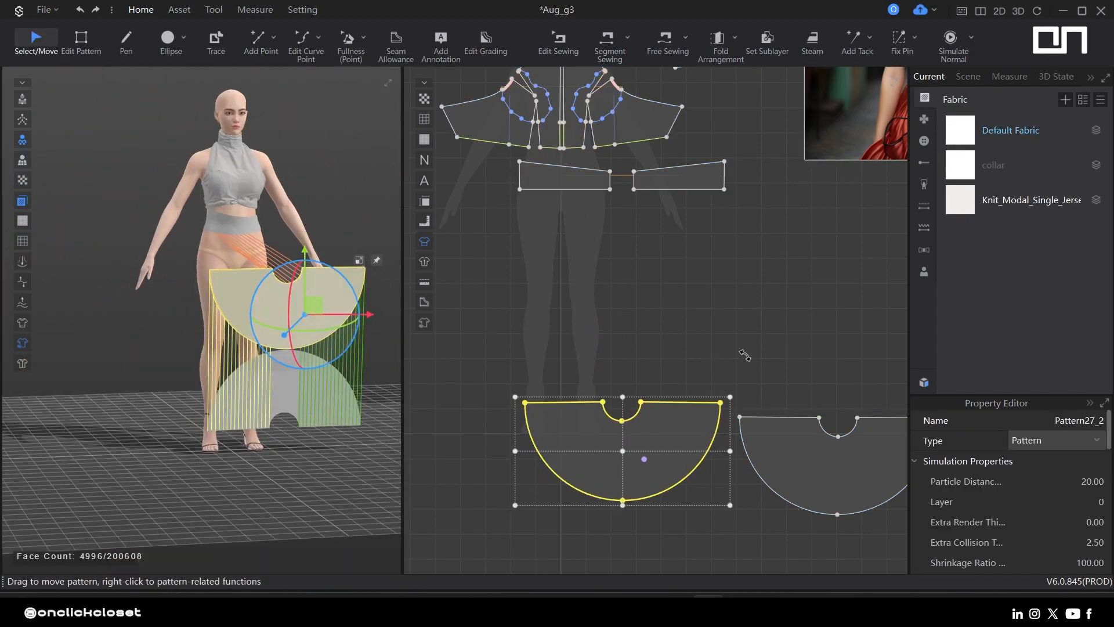
- Delete both straight-edge seams joining the two half-circle panels
middle_drag(743, 354, 670, 322)
key(b)
click(702, 385)
shift+click(822, 385)
key(Delete)
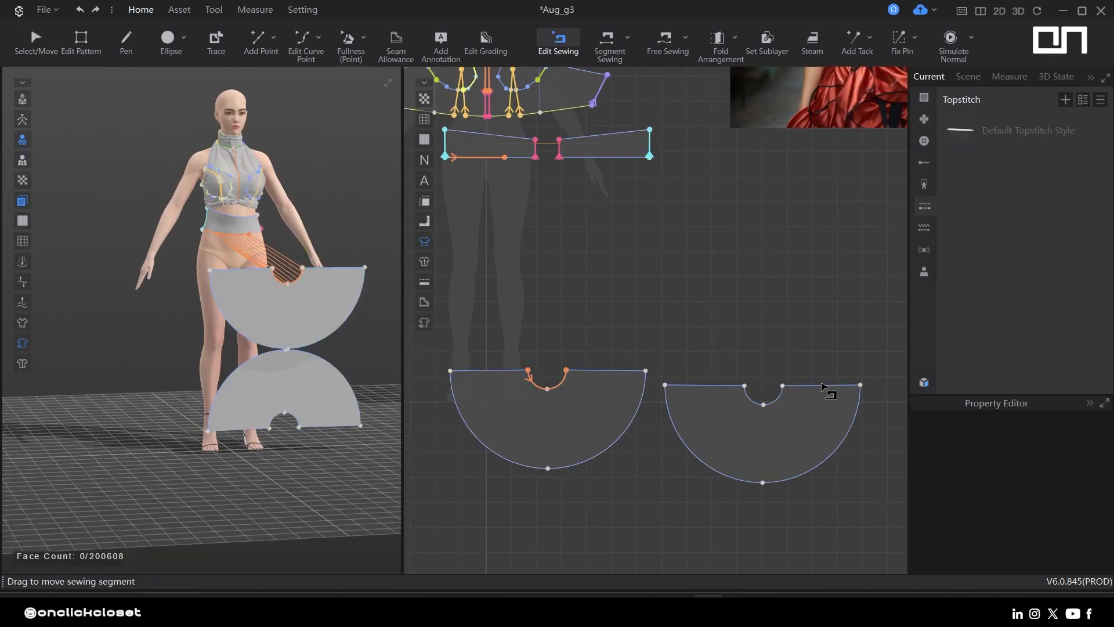
- Position the first half-circle panel in front of the avatar's hips just below the waistband
key(a)
middle_drag(577, 399, 643, 373)
click(643, 373)
right_drag(203, 290, 336, 284)
mouse_move(310, 283)
mouse_down()
mouse_move(269, 284)
mouse_move(306, 284)
mouse_up()
right_drag(359, 290, 244, 285)
scroll(303, 308, up, 3)
drag(334, 304, 267, 269)
- Simulate the first skirt panel's drape and pull the waistband into place on the avatar
key(space)
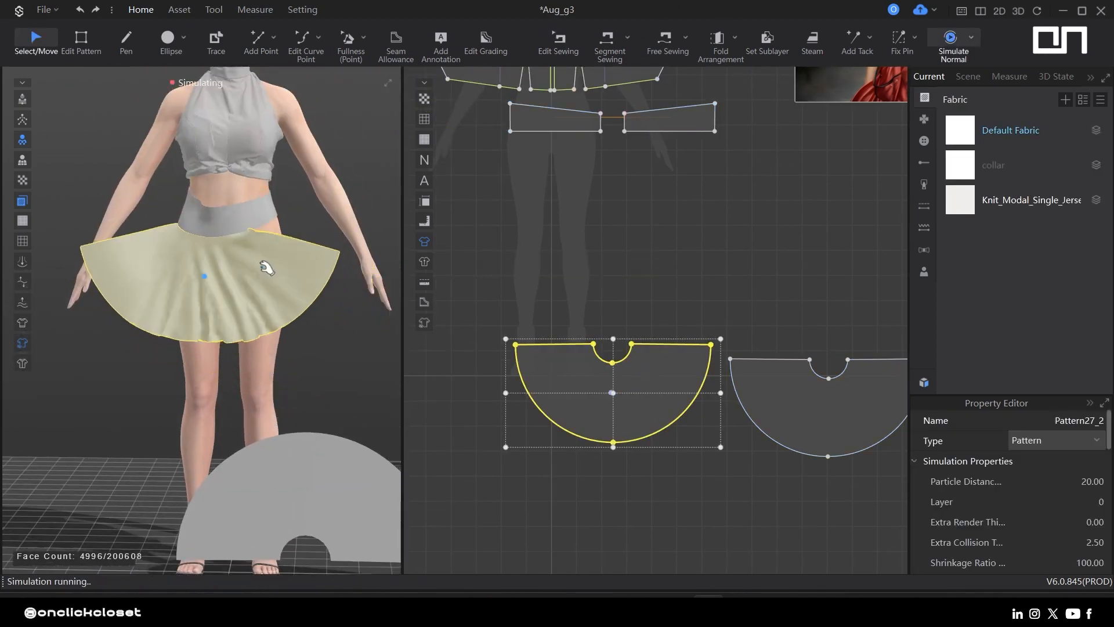
drag(207, 184, 256, 232)
right_drag(270, 221, 255, 230)
key(space)
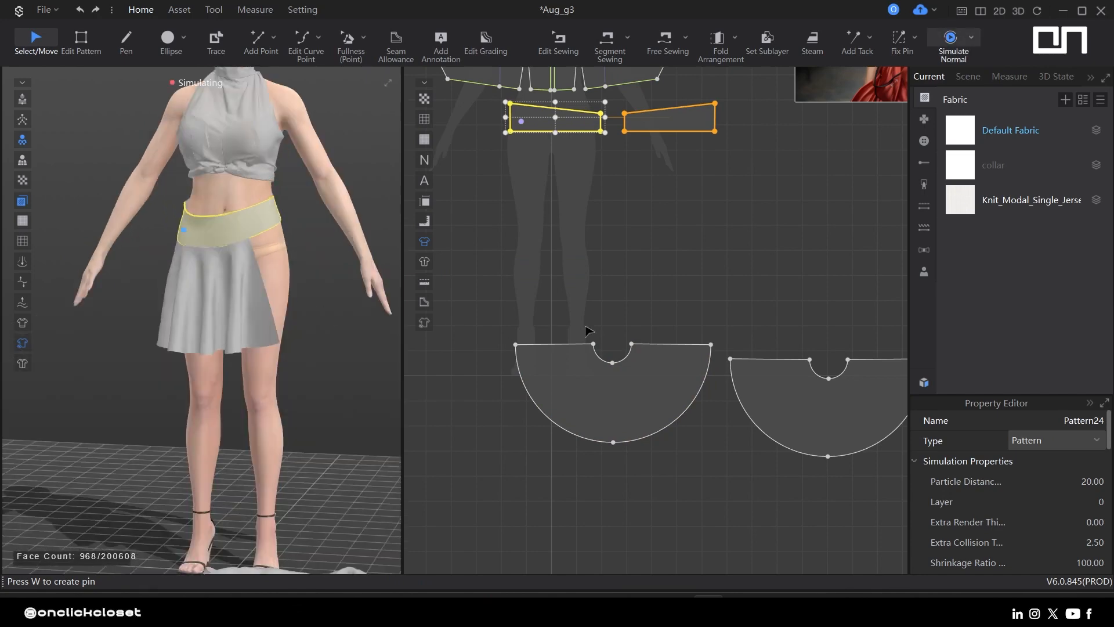
- Free-sew the second half circle's notch curve to the rest of the left waistband's lower edge and onto the adjoining right piece
click(587, 331)
middle_drag(774, 365, 698, 327)
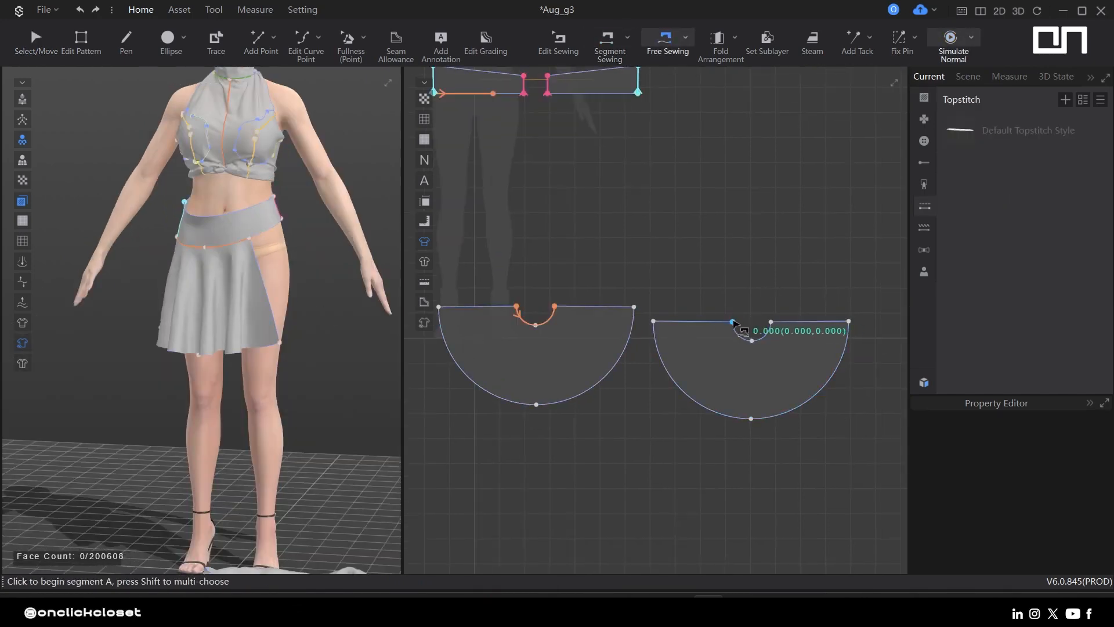
click(732, 322)
click(771, 322)
middle_drag(459, 97, 547, 177)
scroll(566, 172, up, 2)
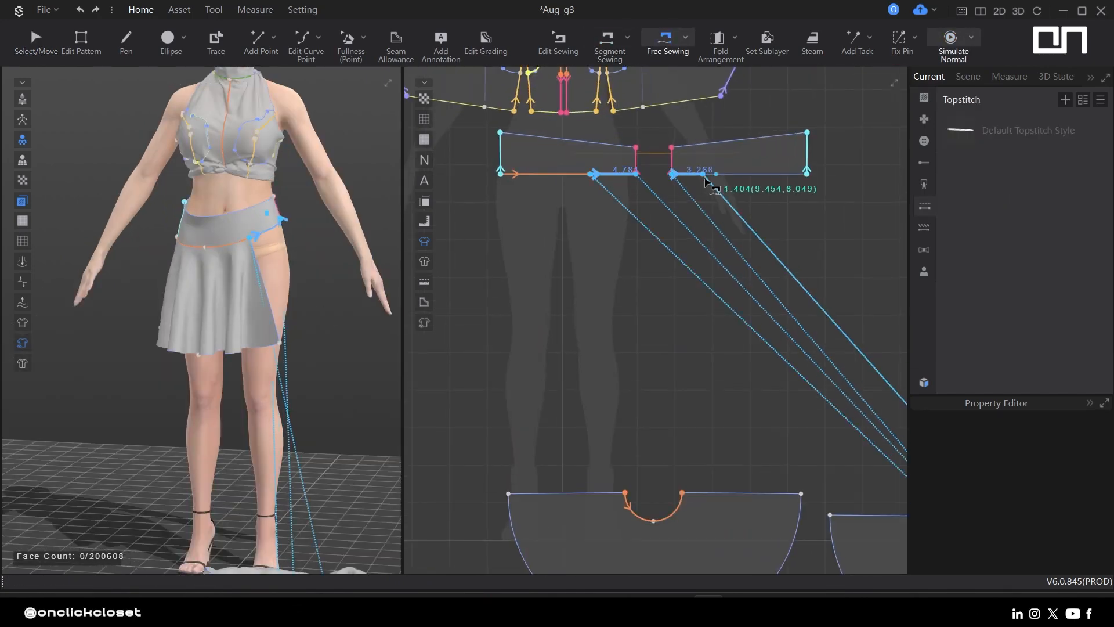
key(Return)
- Simulate the second skirt panel and pull it around the avatar's hip toward the back
middle_drag(187, 344, 158, 263)
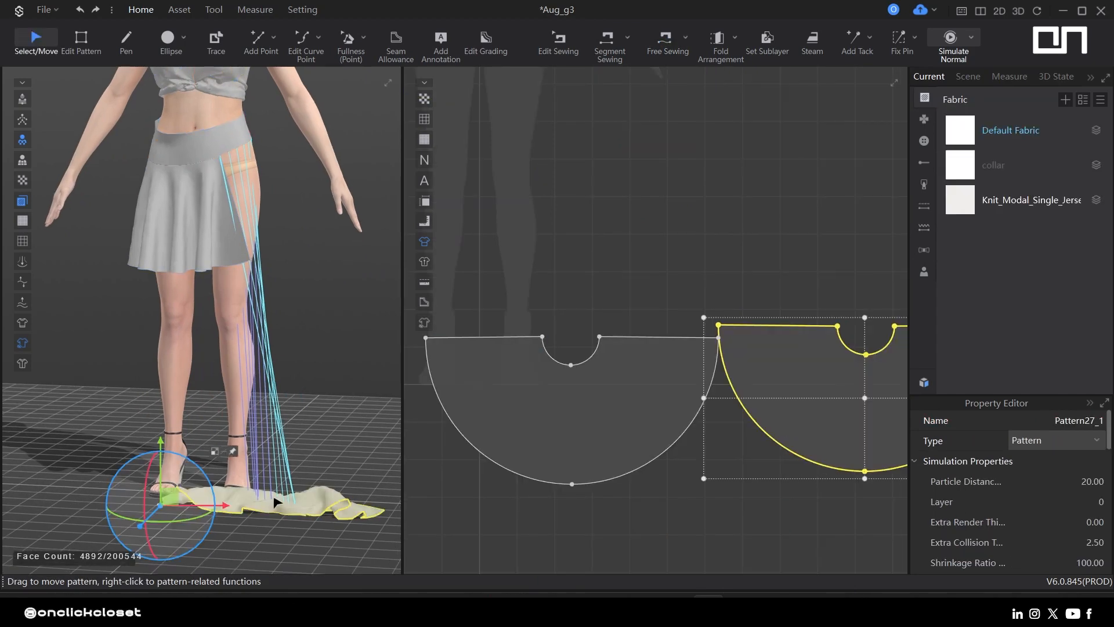
key(space)
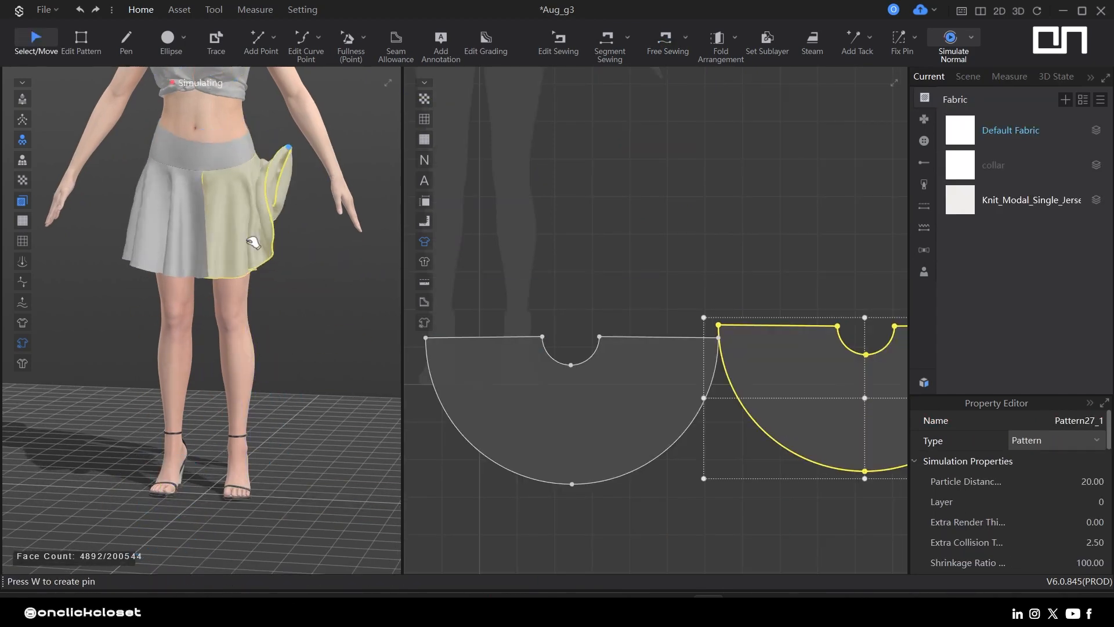
drag(252, 243, 278, 273)
click(286, 315)
scroll(213, 334, up, 4)
scroll(213, 334, down, 5)
right_drag(151, 326, 279, 323)
drag(170, 313, 479, 333)
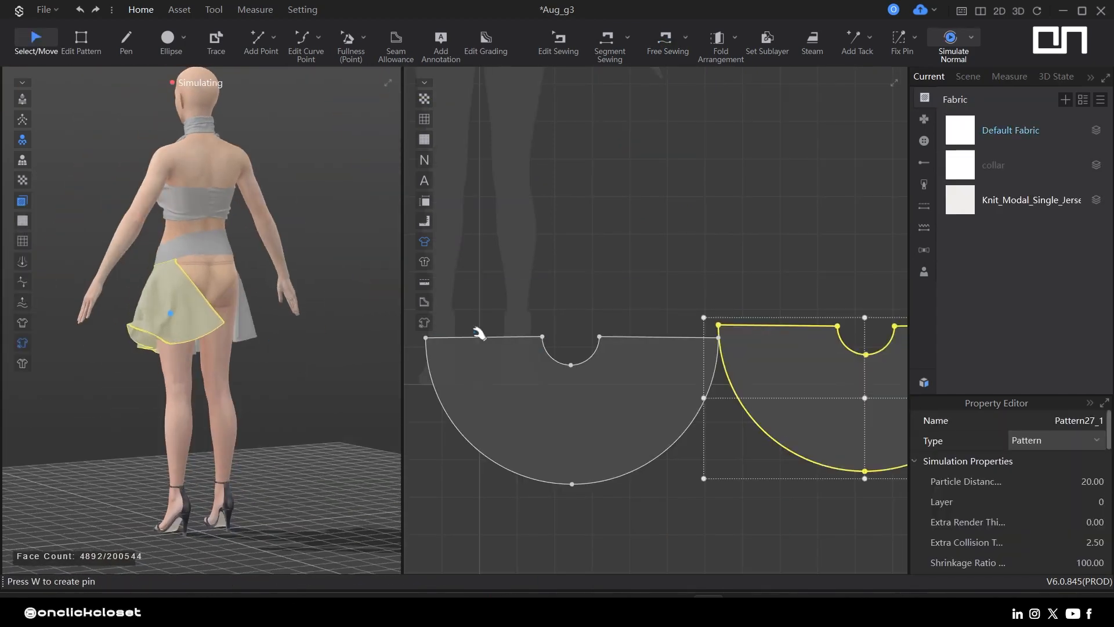
- Duplicate the second half-circle panel above the original and move the copy down beside the hips in the 3D scene
middle_drag(858, 368, 749, 333)
key(ctrl+c)
key(ctrl+v)
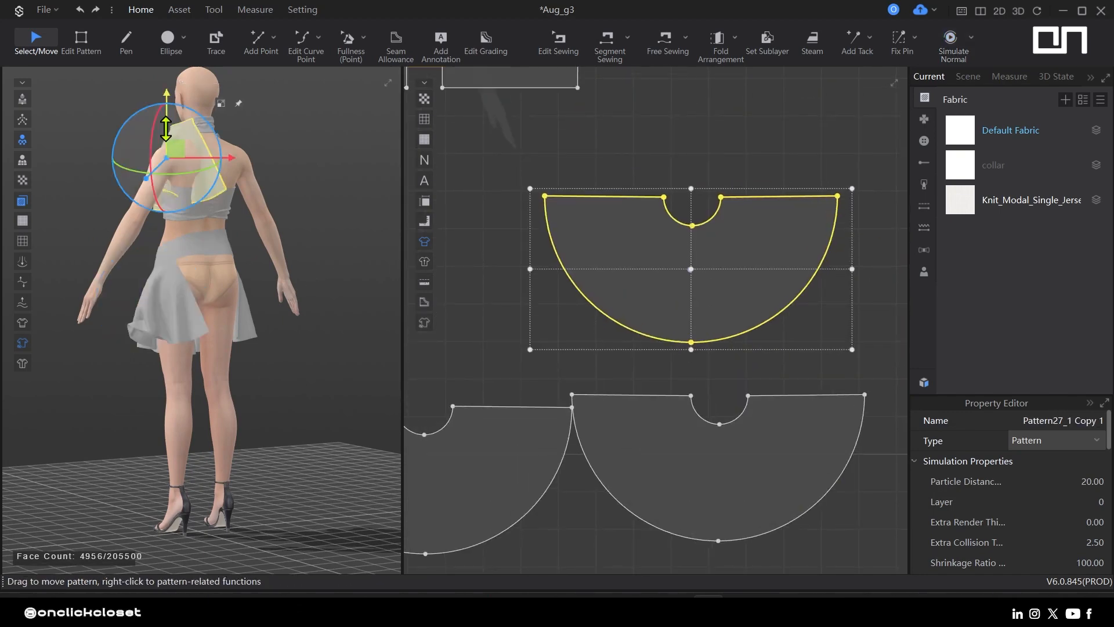
drag(175, 148, 249, 331)
- Free-sew the third half circle's notch curve to the remaining lower edge of the right waistband
scroll(241, 317, up, 5)
scroll(346, 350, down, 1)
key(m)
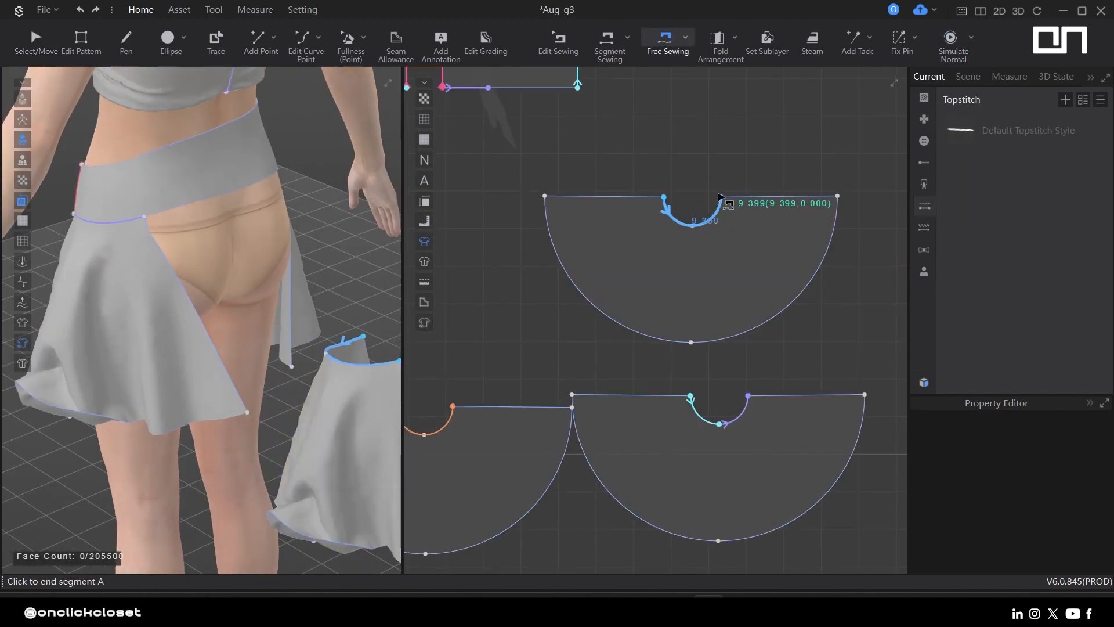
scroll(640, 213, down, 1)
middle_drag(640, 213, 819, 274)
click(763, 164)
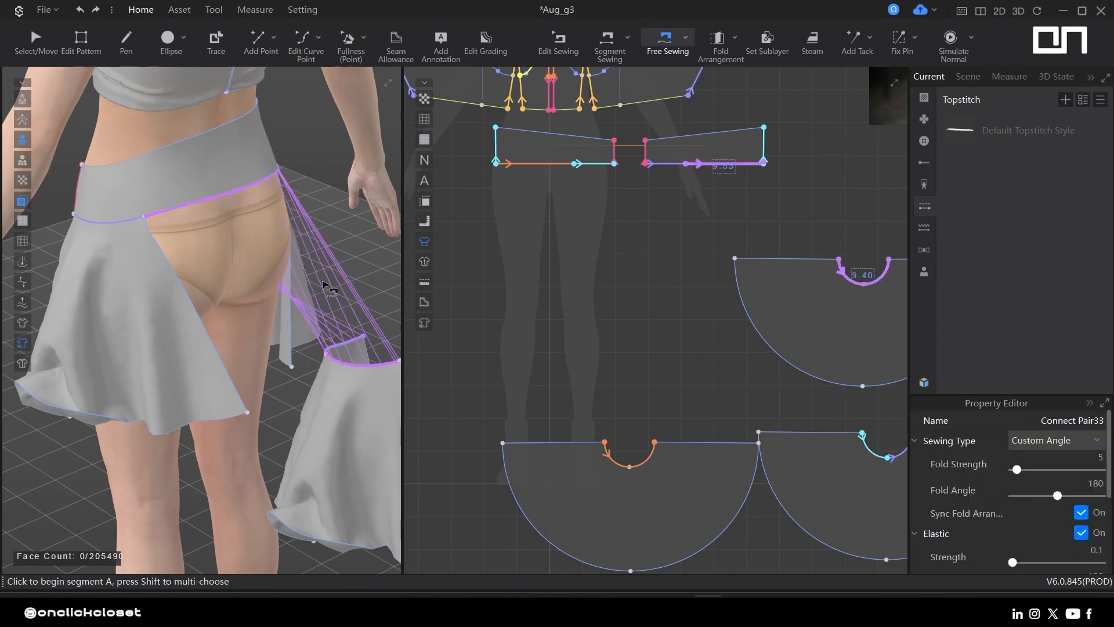
- Move the third skirt panel behind the avatar's hip in 3D and simulate its drape
key(q)
click(339, 388)
right_drag(326, 383, 235, 389)
drag(314, 366, 160, 346)
key(space)
right_drag(213, 325, 187, 217)
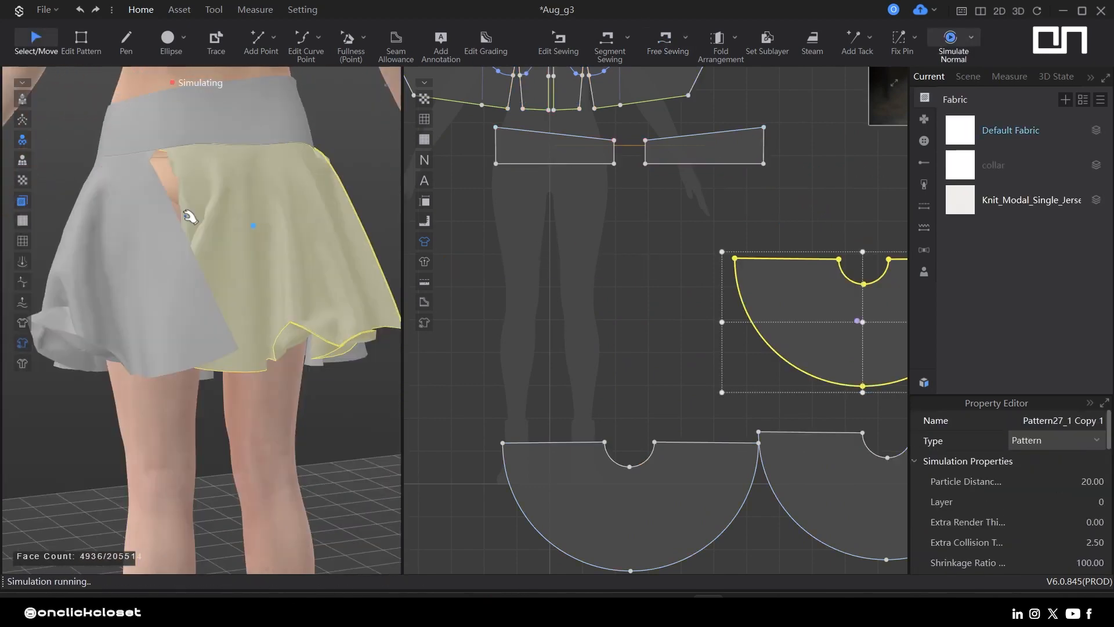
- Pull the waistband and skirt panels into place around the hips while the simulation runs
drag(210, 113, 251, 82)
right_drag(174, 105, 246, 166)
middle_drag(246, 167, 253, 235)
drag(249, 212, 279, 206)
right_drag(360, 244, 278, 279)
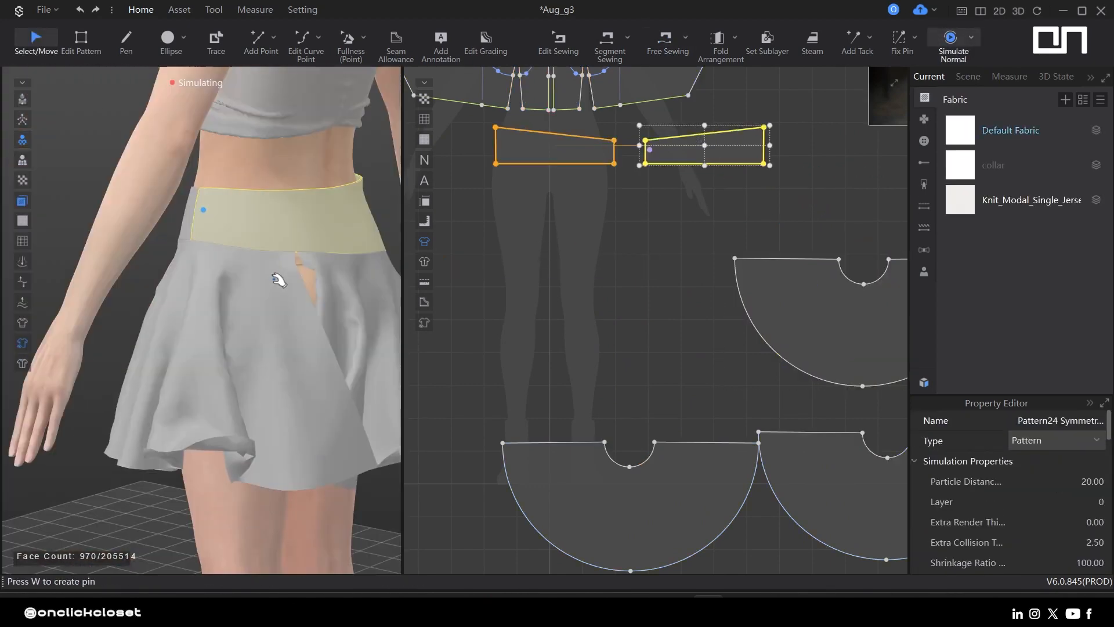
drag(194, 323, 228, 273)
click(250, 249)
right_drag(174, 319, 313, 313)
drag(187, 266, 211, 300)
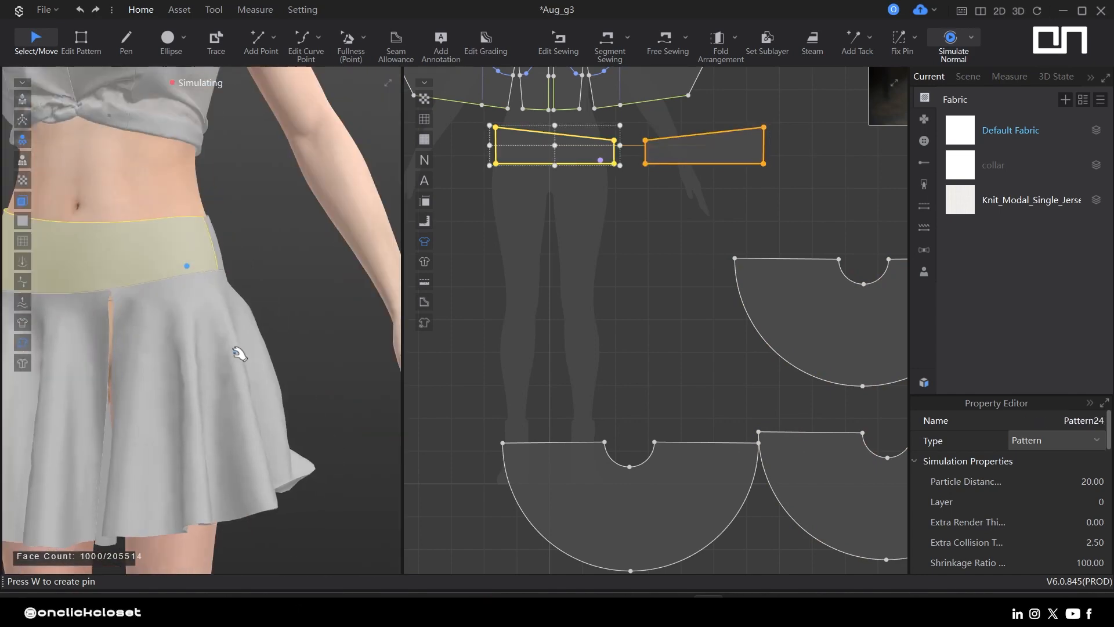
- Lengthen the first half-circle panel by pulling its hem curve downward in the 2D pattern
key(2)
scroll(545, 405, down, 1)
click(670, 538)
middle_drag(627, 408, 601, 302)
key(z)
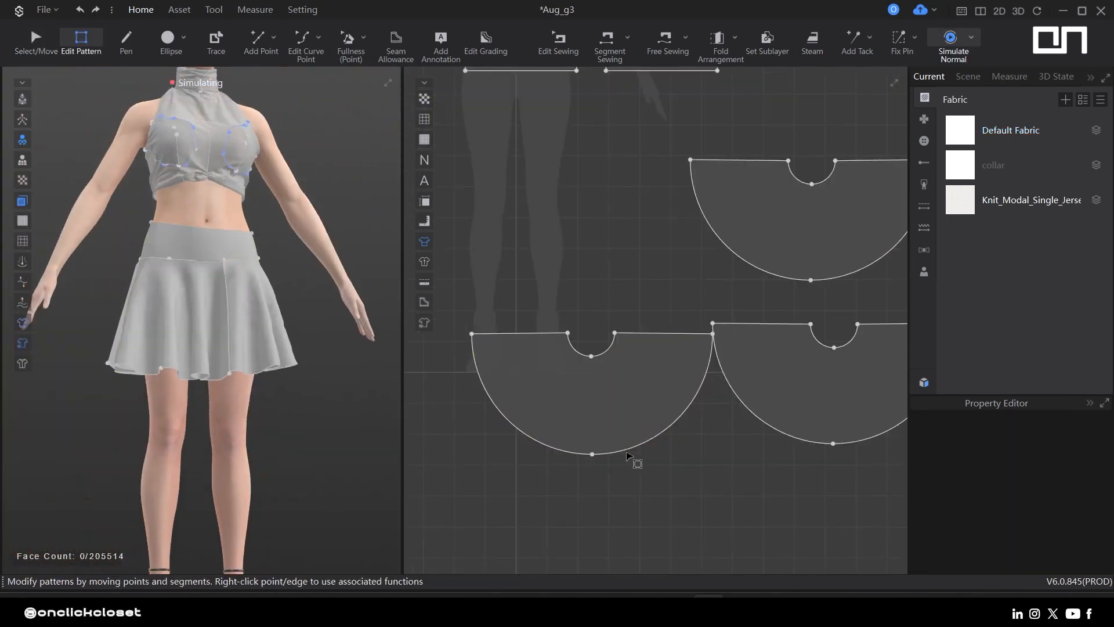
drag(630, 453, 626, 489)
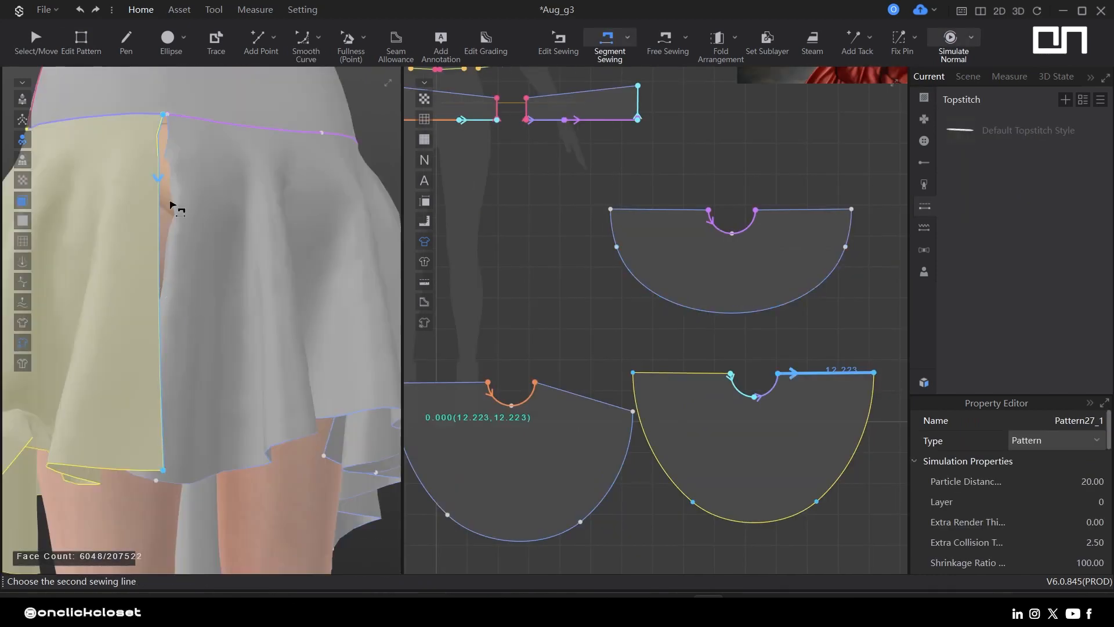
- Segment-sew the second panel's straight edge to the third panel's adjoining straight edge and simulate the seam
right_drag(170, 205, 199, 166)
click(199, 165)
key(space)
right_drag(230, 365, 243, 333)
click(120, 238)
click(111, 238)
key(space)
- Segment-sew the first and second panels' adjoining straight edges at the front and simulate the skirt
scroll(242, 395, down, 4)
right_drag(241, 395, 216, 485)
click(210, 377)
right_drag(174, 377, 255, 378)
click(149, 287)
click(164, 232)
key(space)
- Adjust the first panel's drape at the front of the skirt during the simulation
click(174, 258)
right_drag(174, 263, 207, 319)
right_click(183, 258)
click(87, 174)
drag(206, 316, 207, 326)
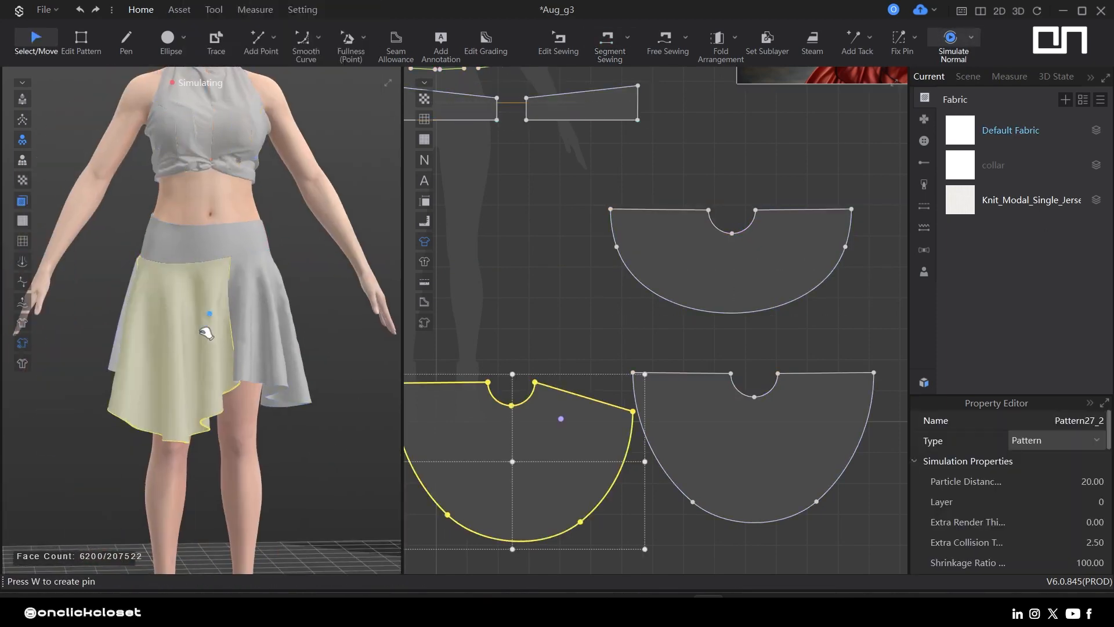
- Spread the three skirt panels apart in the 2D pattern layout
drag(583, 450, 596, 438)
scroll(570, 160, down, 3)
drag(676, 327, 746, 328)
click(661, 243)
drag(661, 243, 644, 255)
click(721, 436)
scroll(724, 437, down, 2)
click(160, 333)
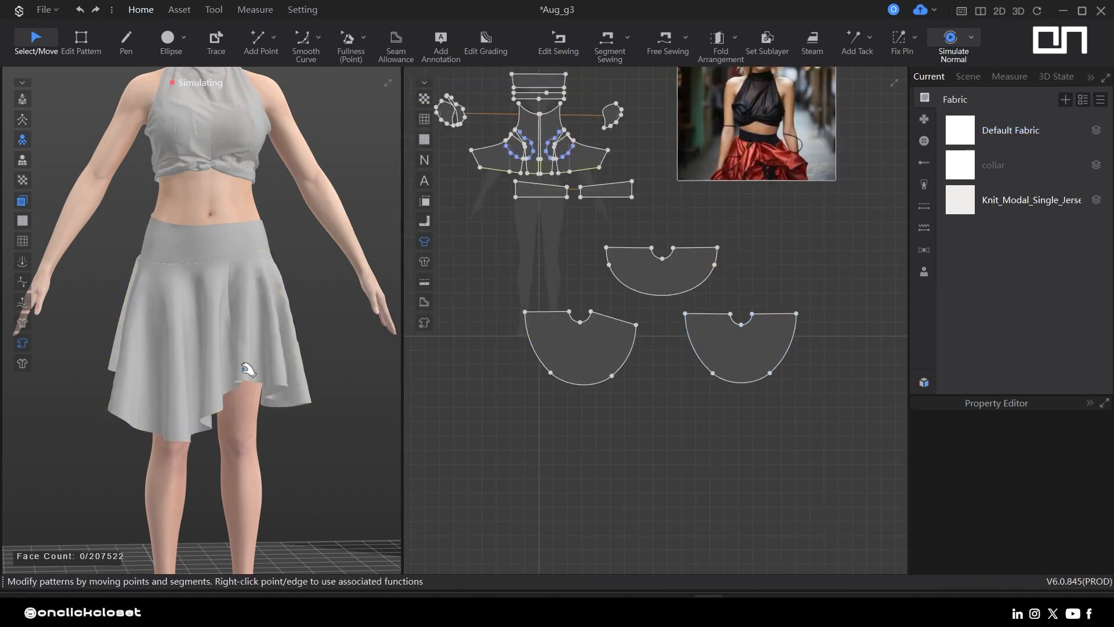
- Duplicate the second skirt panel and place the copy above the original, beneath the reference photo
scroll(200, 317, up, 3)
scroll(824, 149, up, 3)
scroll(731, 211, up, 1)
middle_drag(505, 363, 843, 287)
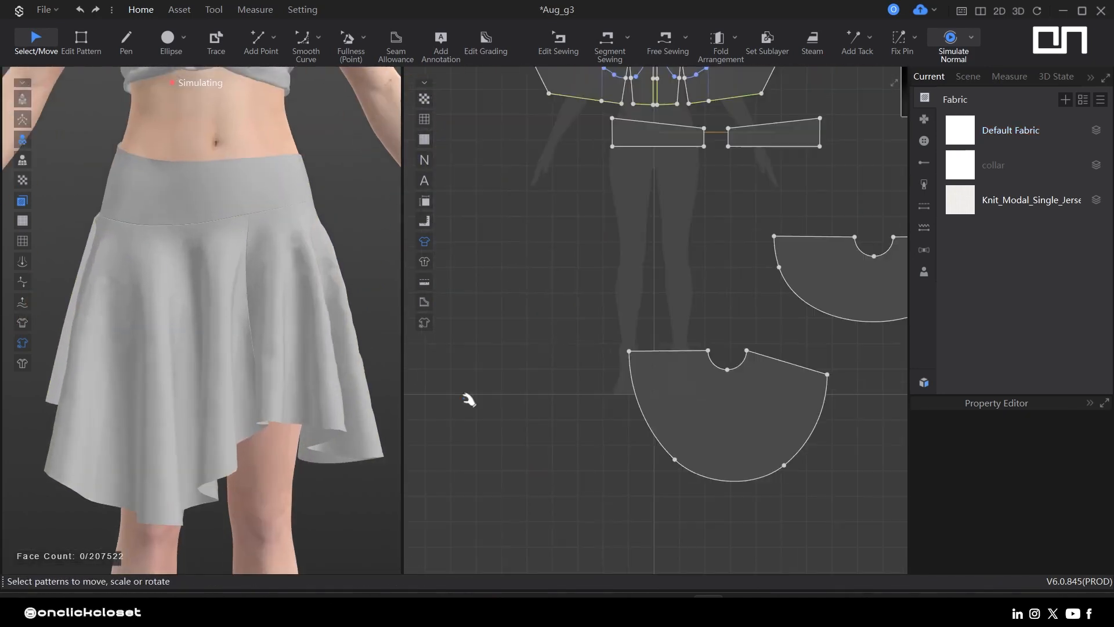
click(289, 343)
middle_drag(848, 396, 483, 422)
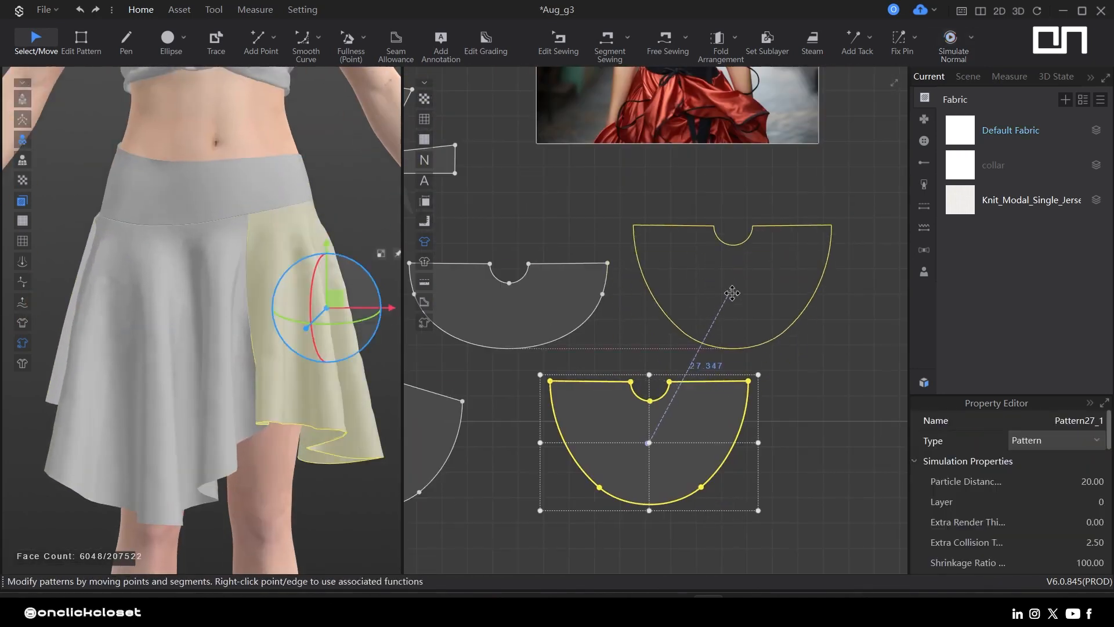
click(732, 293)
click(828, 346)
- Shorten the copied panel by raising its bottom hem curve about 9.1 inches, and flatten the curve
key(z)
click(753, 346)
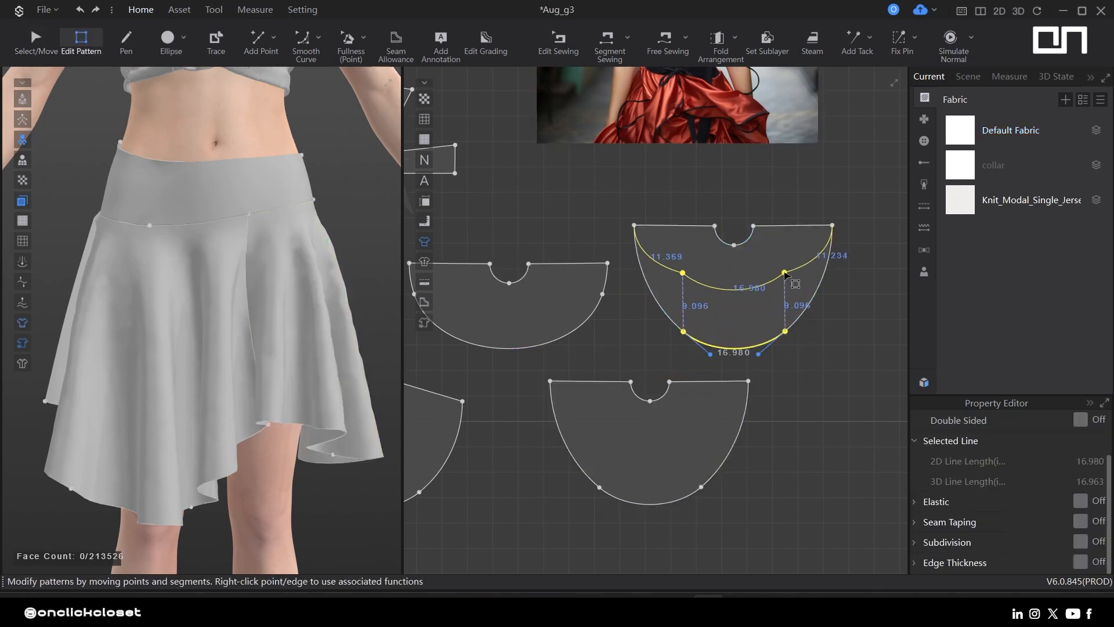
drag(785, 273, 785, 273)
scroll(804, 274, up, 2)
click(811, 262)
click(755, 285)
drag(734, 307, 733, 306)
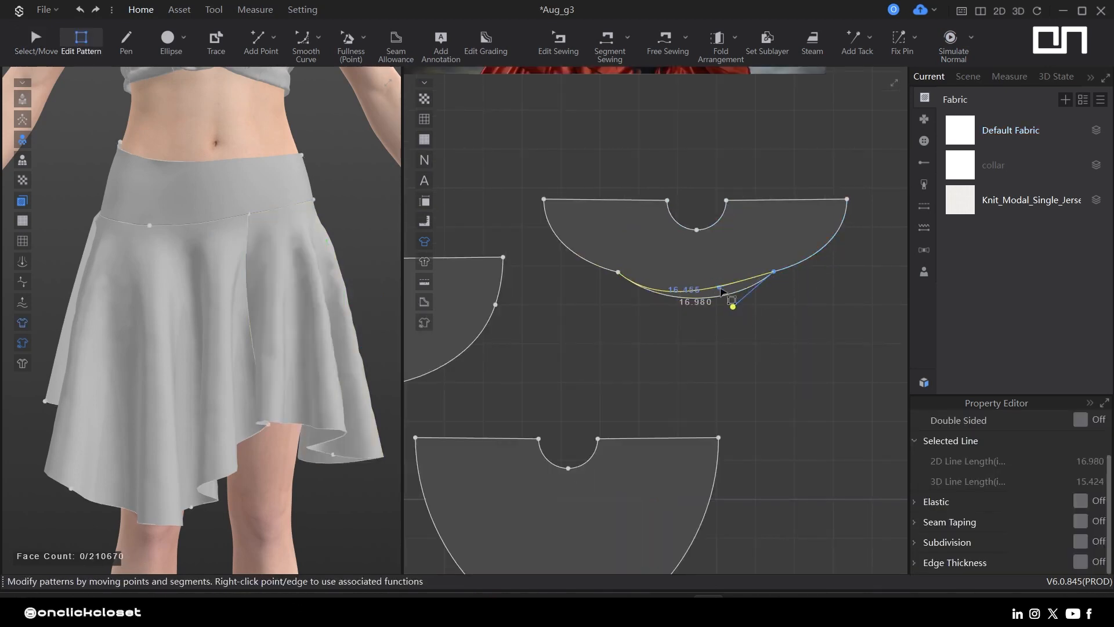
click(739, 321)
- Free-sew the shortened copy's notch curve to the middle of the left waistband's lower edge
key(m)
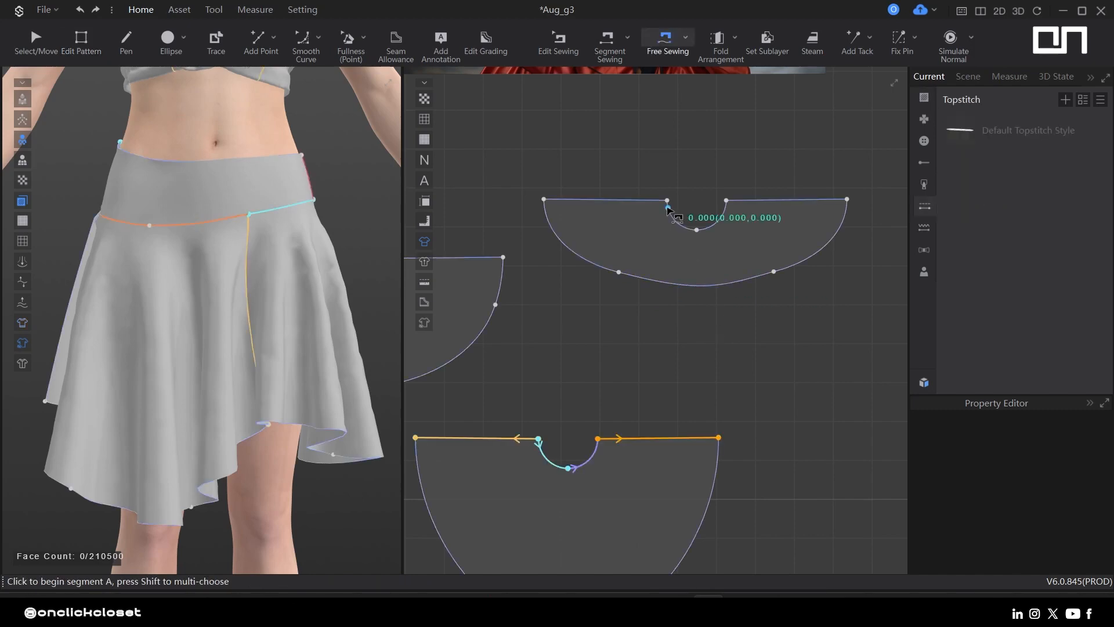
click(715, 226)
scroll(715, 226, down, 5)
scroll(521, 223, up, 4)
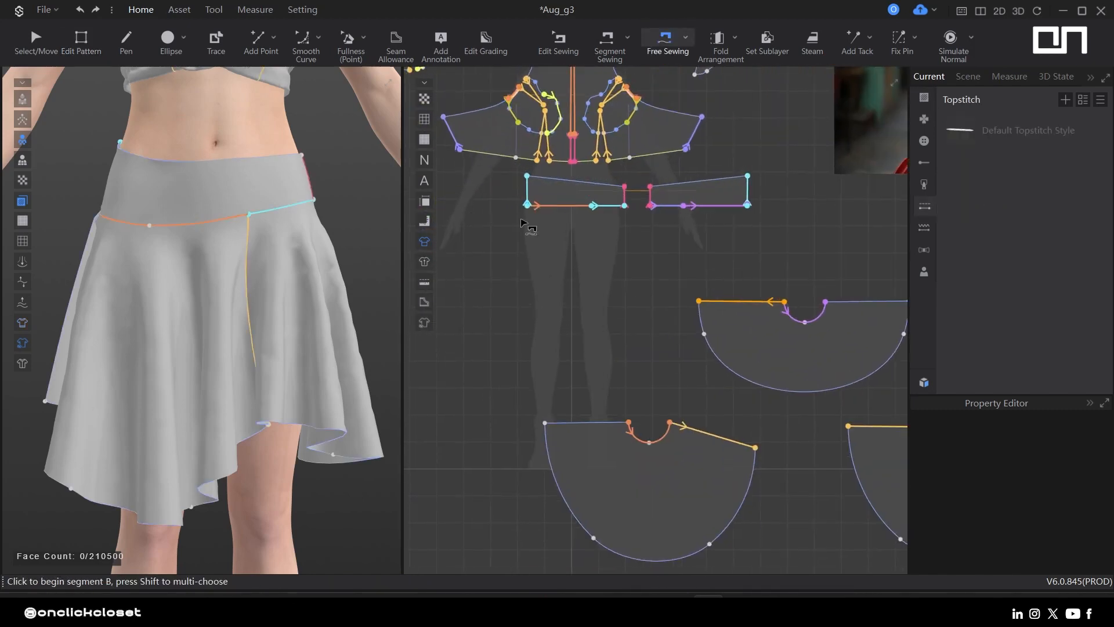
click(569, 210)
scroll(587, 212, up, 2)
click(603, 204)
- Move the shortened panel down beside the avatar's front hip in 3D, outside the existing skirt
scroll(348, 269, down, 5)
key(q)
click(258, 229)
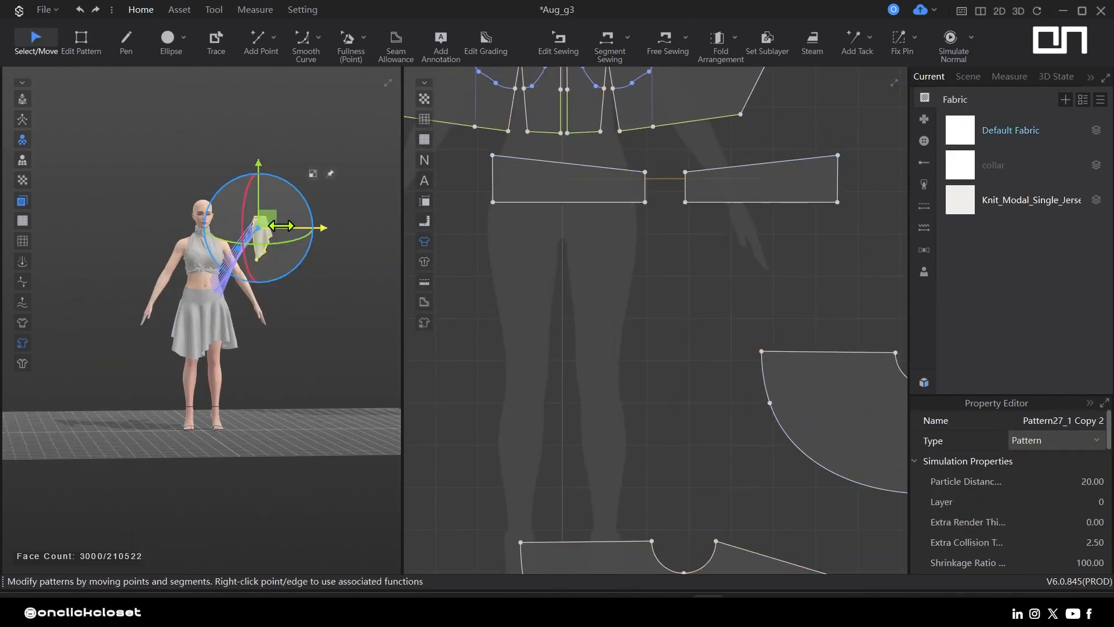
drag(268, 219, 235, 296)
scroll(256, 308, up, 5)
right_drag(289, 318, 383, 313)
drag(303, 246, 360, 246)
right_drag(360, 262, 168, 298)
- Simulate the shortened panel and pull it into place over the lower skirt layer
key(space)
drag(197, 278, 224, 296)
scroll(224, 296, up, 2)
right_drag(151, 351, 191, 351)
drag(139, 354, 149, 373)
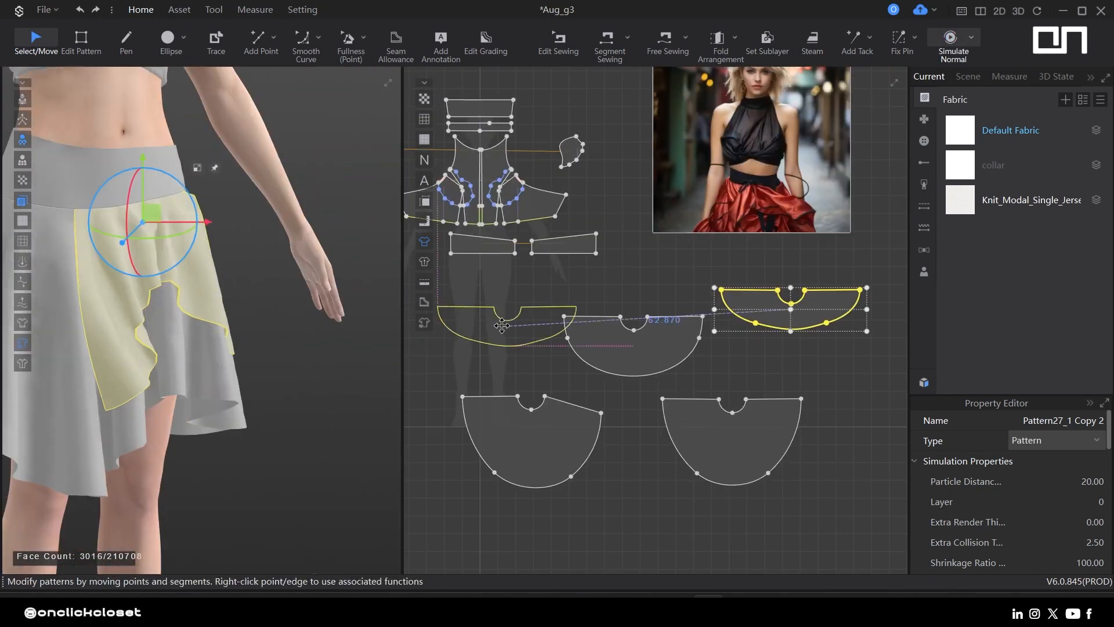
- Place another copy of the short panel under the waistband and free-sew its notch curve to the left waistband's lower edge
click(478, 335)
middle_drag(478, 335, 622, 339)
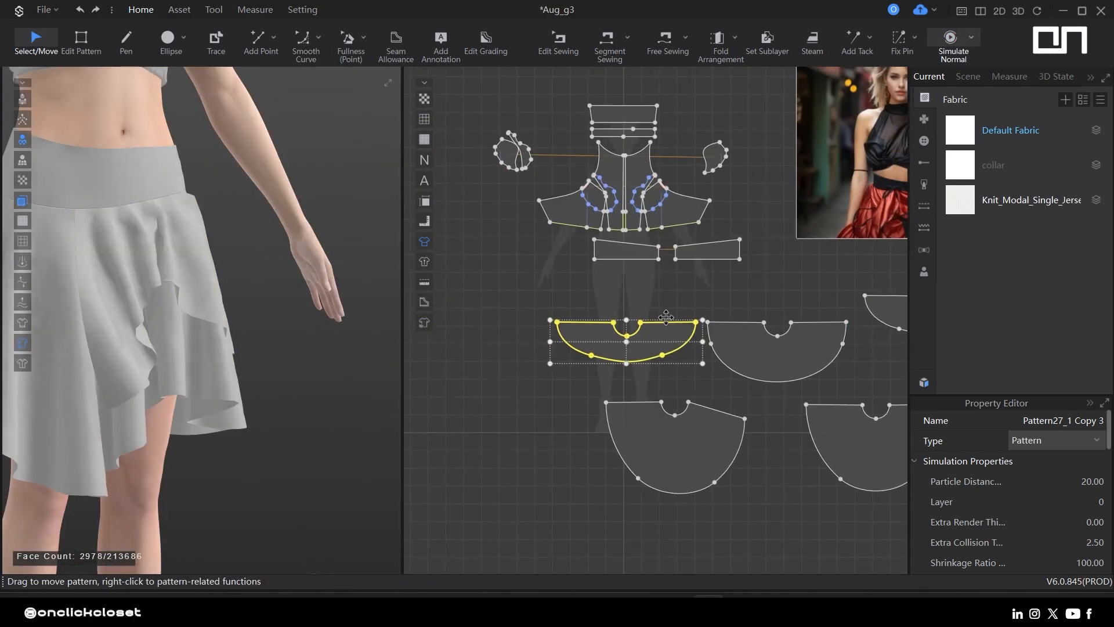
key(m)
scroll(640, 324, up, 4)
click(597, 318)
scroll(605, 190, up, 2)
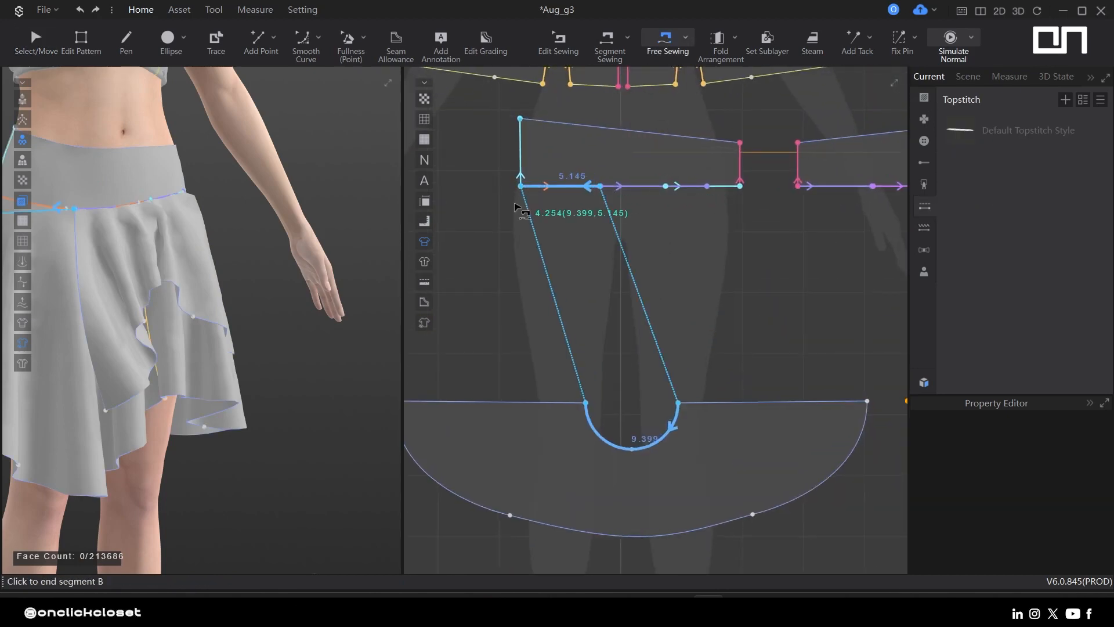
click(518, 207)
middle_drag(519, 208, 721, 221)
click(633, 219)
scroll(639, 226, down, 3)
middle_drag(533, 335, 717, 290)
- Narrow the second short panel by moving its upper-left corner point inward toward the notch
key(a)
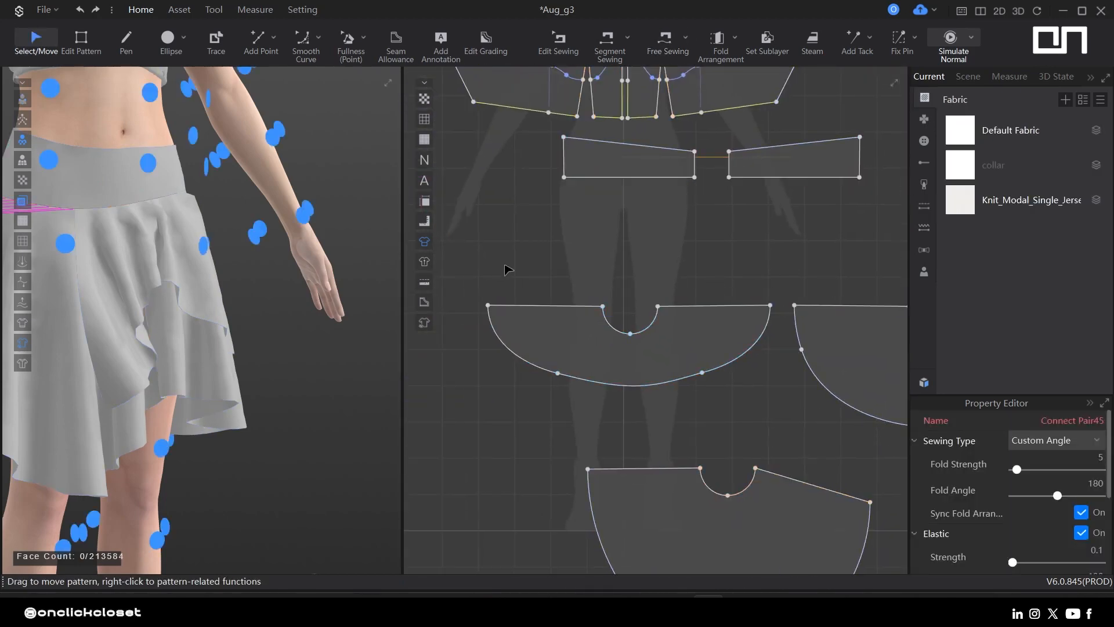
key(z)
drag(487, 306, 547, 306)
click(551, 415)
- Reshape the second short panel's hem with the curve handles to make it rounder
click(586, 382)
scroll(617, 400, up, 2)
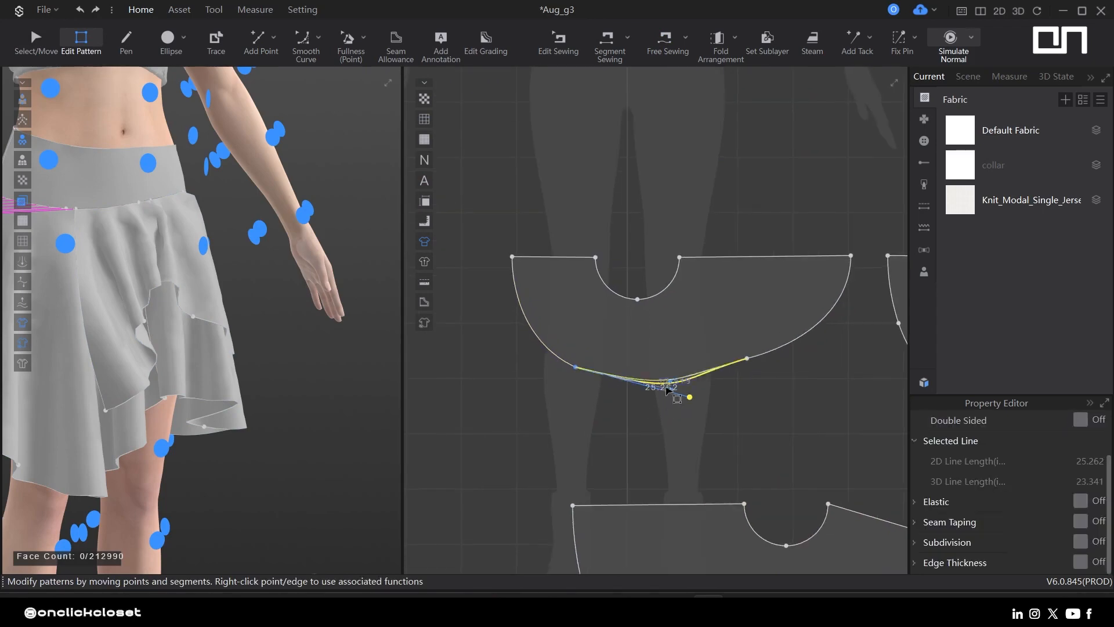
scroll(672, 379, up, 2)
drag(651, 368, 651, 393)
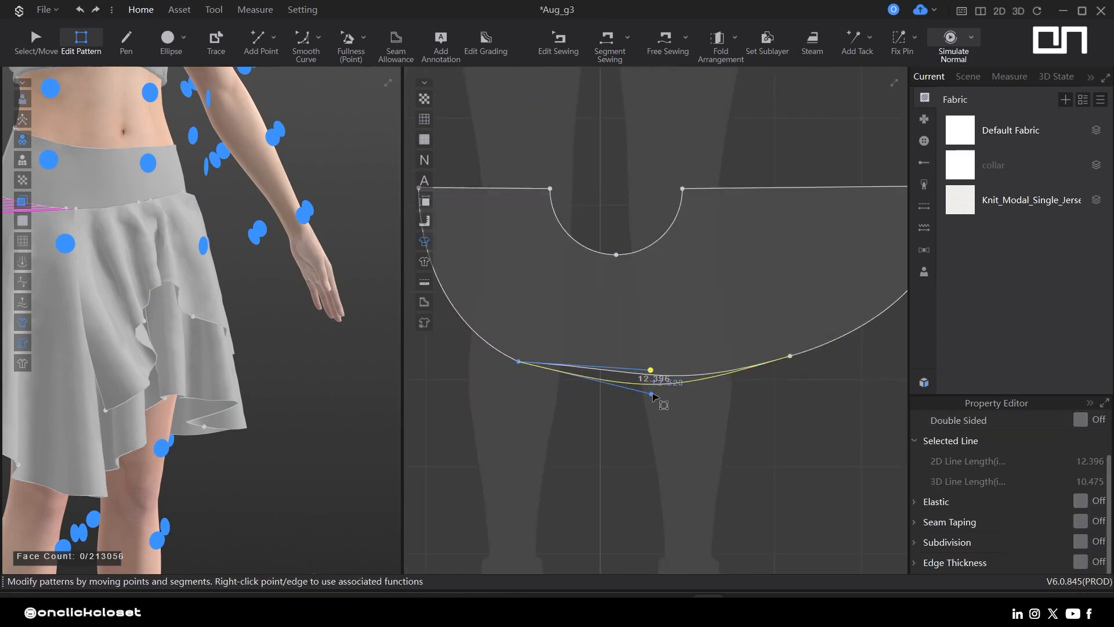
click(551, 417)
scroll(551, 416, down, 3)
- Free-sew the rest of the second short panel's notch curve to the adjoining waistband piece's lower edge
key(m)
middle_drag(632, 282, 679, 262)
scroll(200, 316, down, 3)
scroll(262, 308, down, 3)
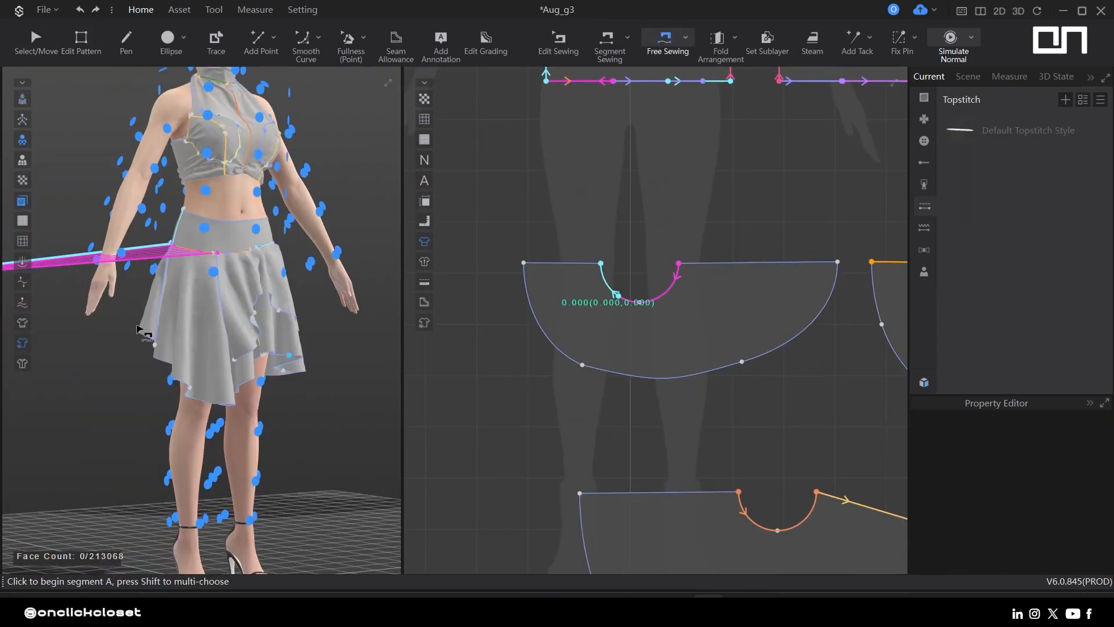
- Move the second short panel against the avatar's hip in 3D and simulate its drape
key(q)
click(113, 319)
scroll(157, 297, up, 1)
scroll(157, 297, up, 10)
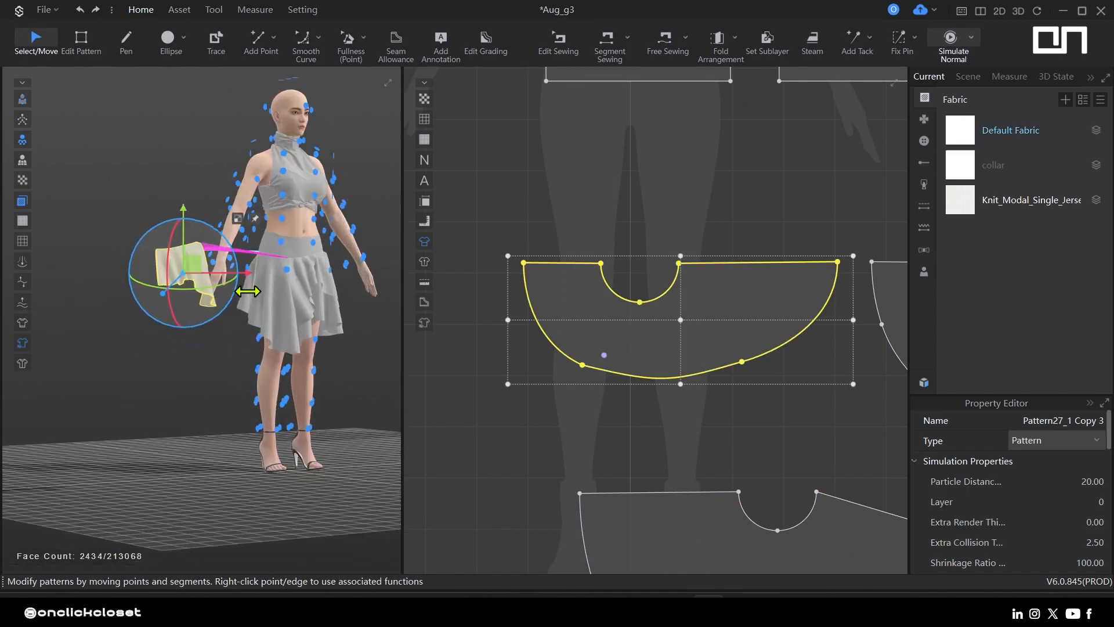
right_drag(195, 329, 269, 331)
drag(269, 331, 224, 323)
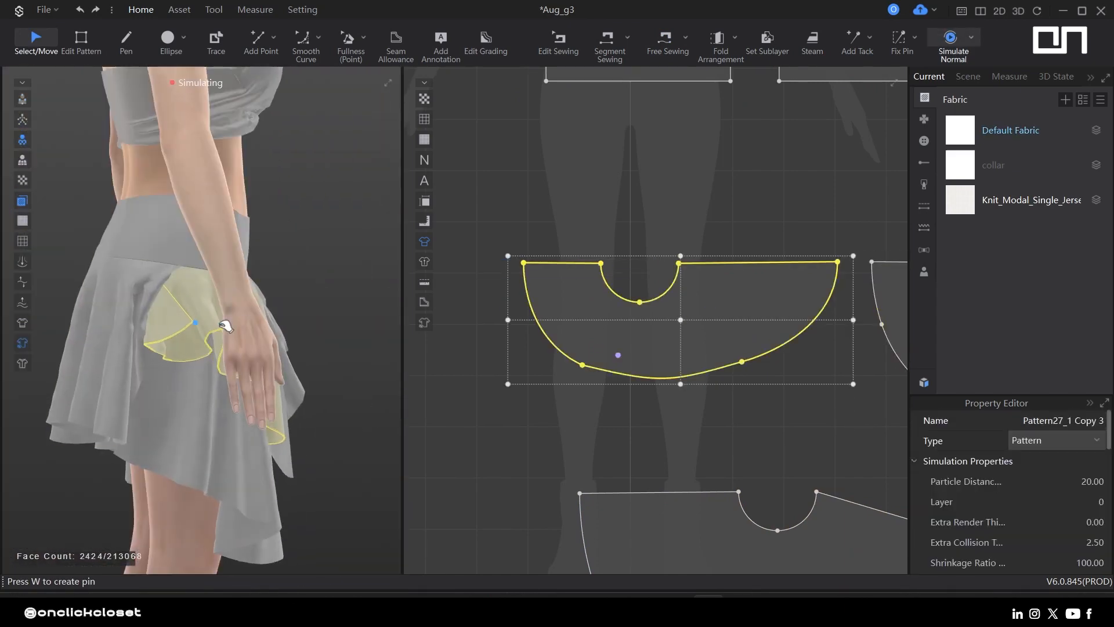
- Pull the second short panel outward over the side and back of the skirt in the simulation
right_drag(224, 323, 133, 325)
drag(207, 326, 259, 326)
right_drag(259, 326, 371, 322)
drag(104, 284, 22, 245)
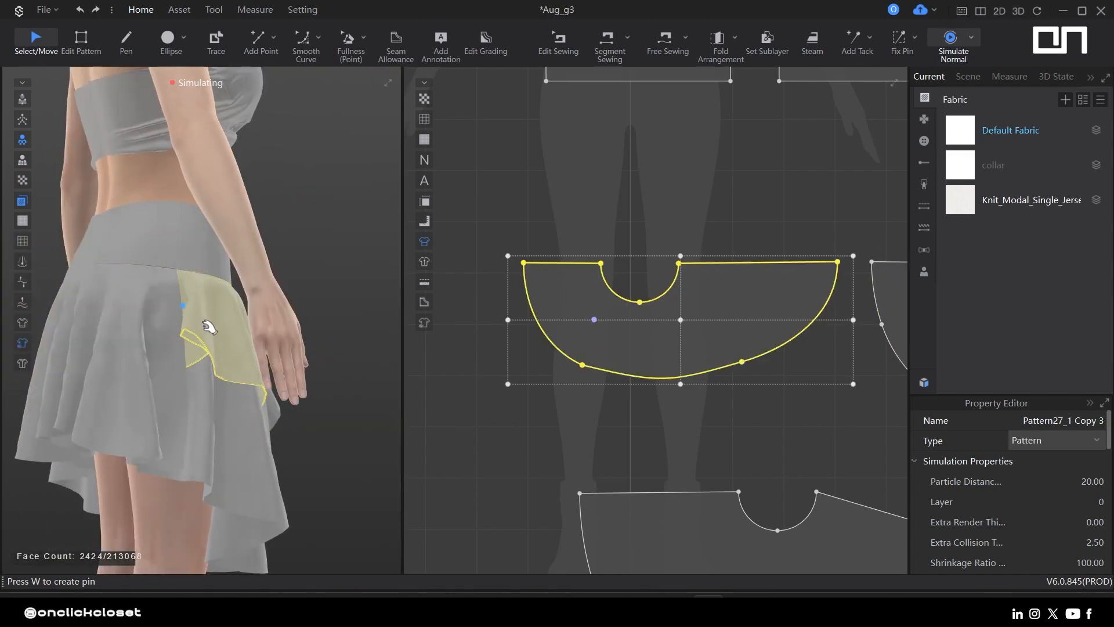
drag(209, 327, 255, 325)
key(space)
right_drag(255, 325, 215, 328)
- Segment-sew the first panel's open straight edge to the neighboring lower panel's edge at the back
key(n)
click(194, 451)
right_drag(162, 447, 186, 430)
click(197, 432)
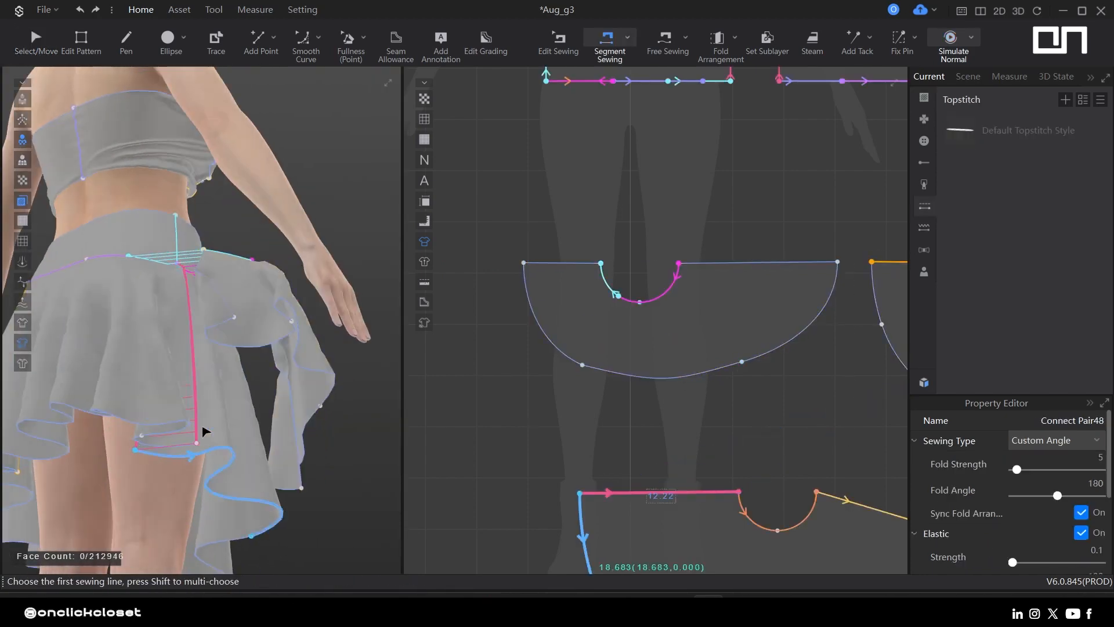
- Segment-sew the two short panels' adjoining front edges together and simulate the layered skirt
key(q)
right_drag(255, 331, 149, 348)
drag(116, 378, 159, 380)
middle_drag(159, 381, 278, 328)
key(n)
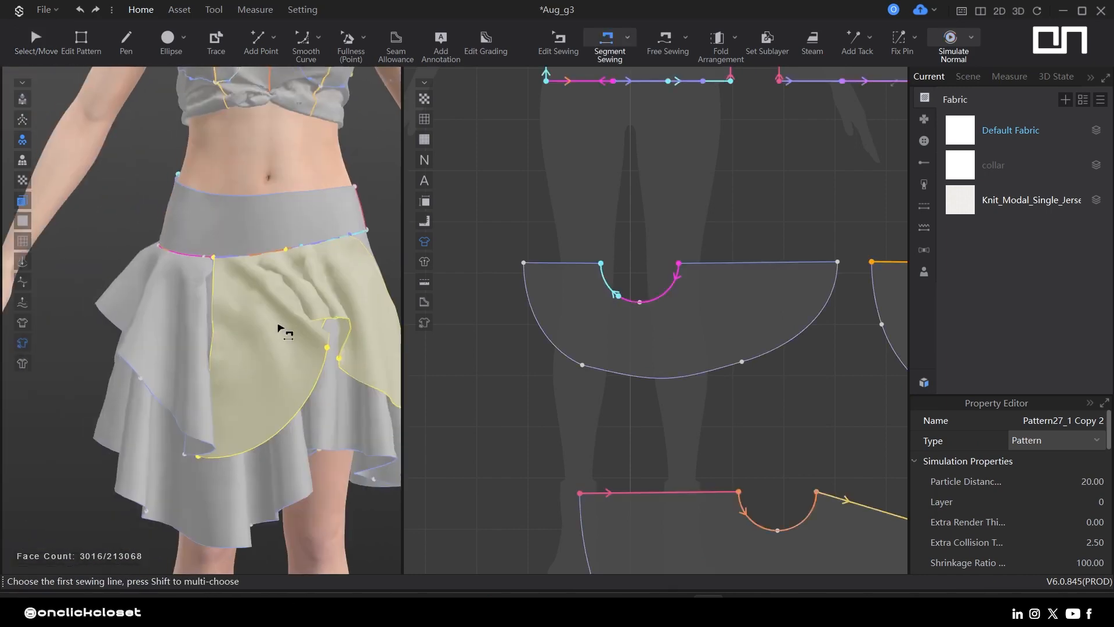
key(space)
drag(174, 353, 116, 364)
scroll(137, 351, down, 2)
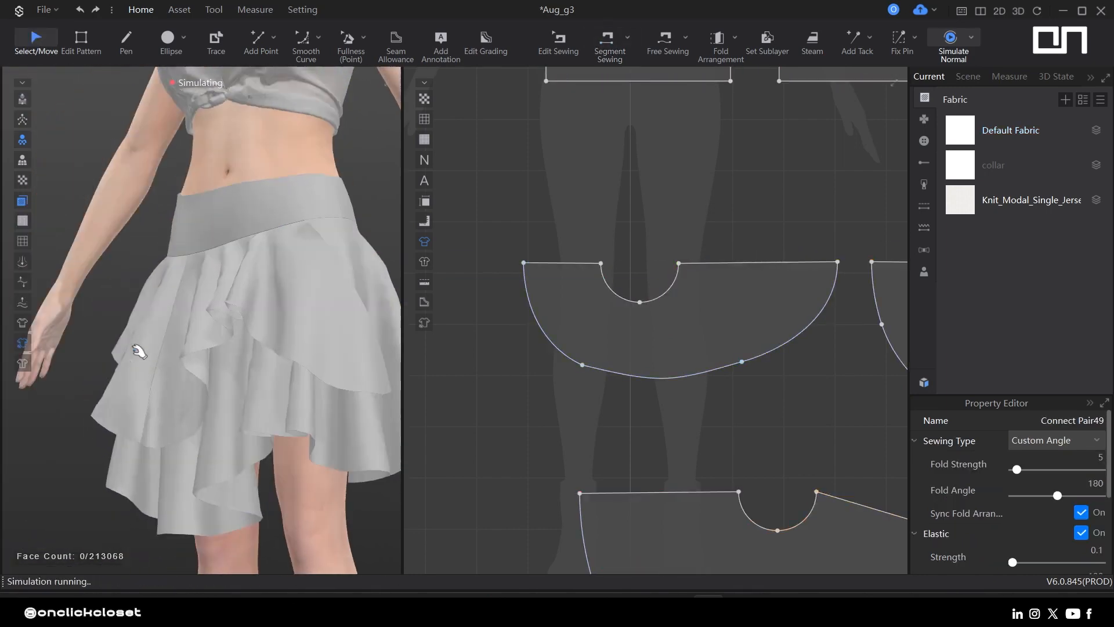
- Examine the layered skirt's drape from the front, side and back
click(299, 316)
right_drag(284, 333, 236, 448)
scroll(236, 447, down, 2)
right_drag(145, 319, 258, 315)
click(255, 316)
middle_drag(256, 315, 110, 333)
key(space)
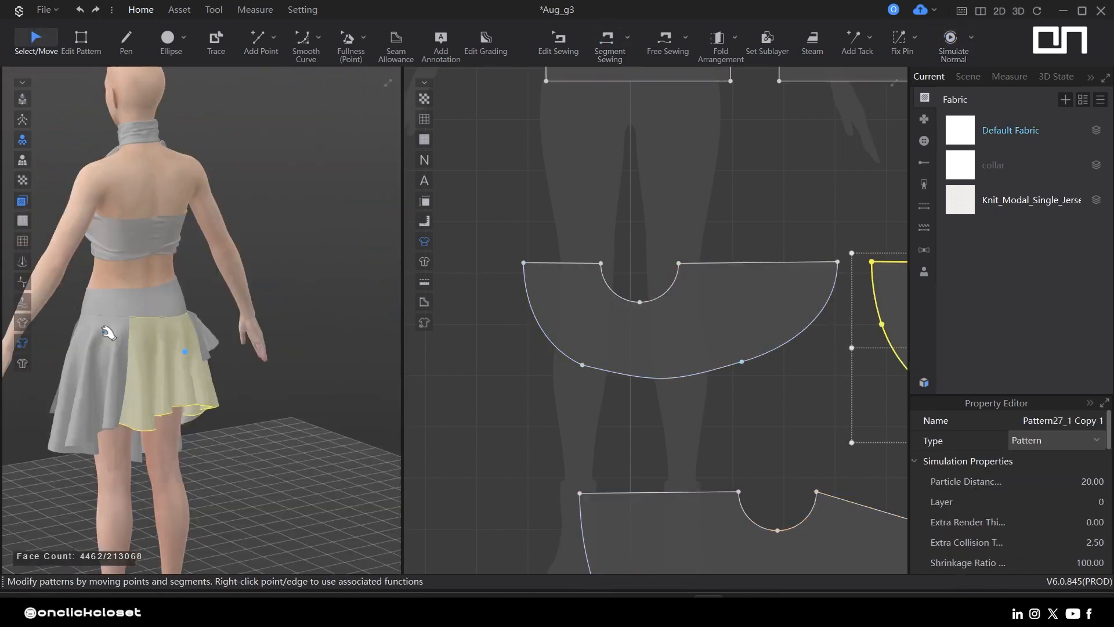
key(space)
click(148, 240)
right_drag(148, 239, 69, 399)
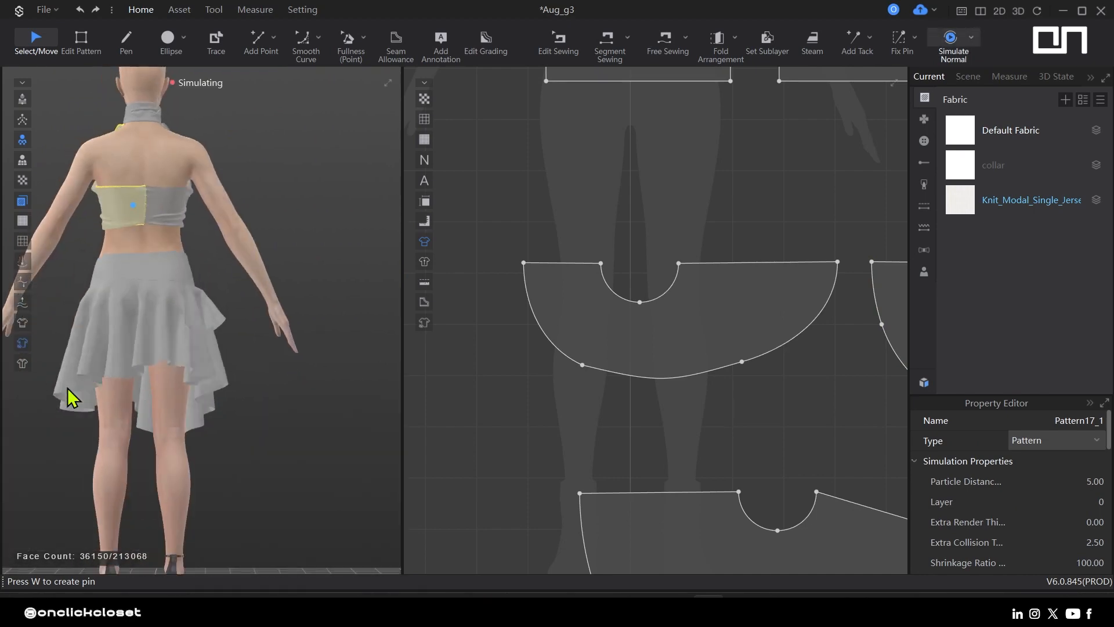
- Duplicate the second full-length skirt panel and place the copy below the existing pattern pieces
scroll(757, 412, down, 3)
middle_drag(757, 412, 550, 283)
right_drag(224, 437, 190, 323)
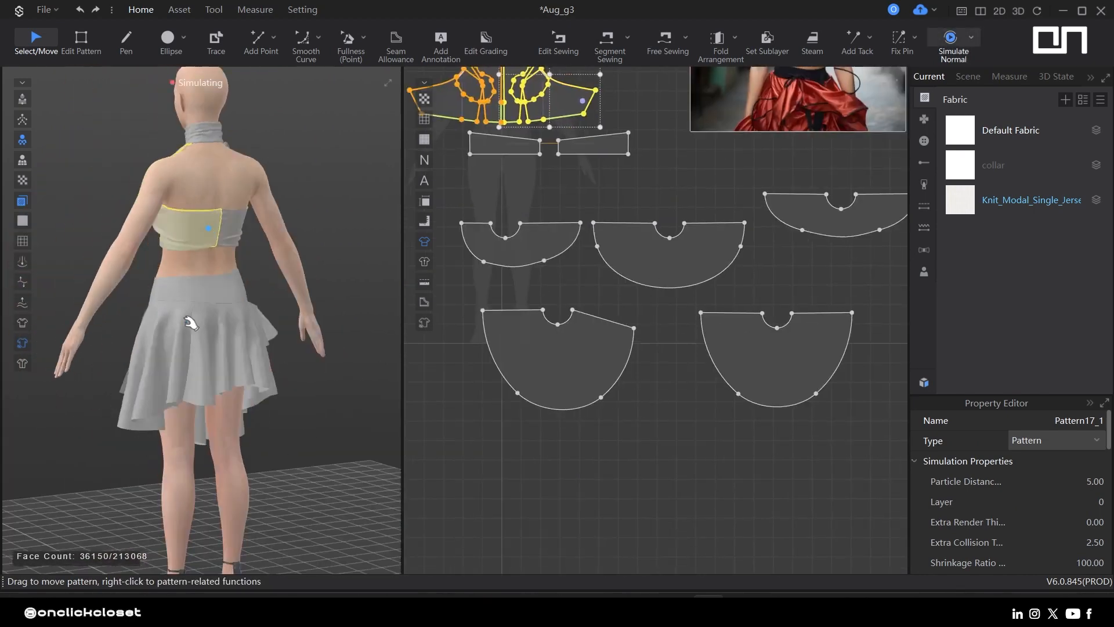
middle_drag(189, 323, 244, 343)
click(177, 320)
middle_drag(794, 367, 721, 359)
key(ctrl+c)
key(ctrl+v)
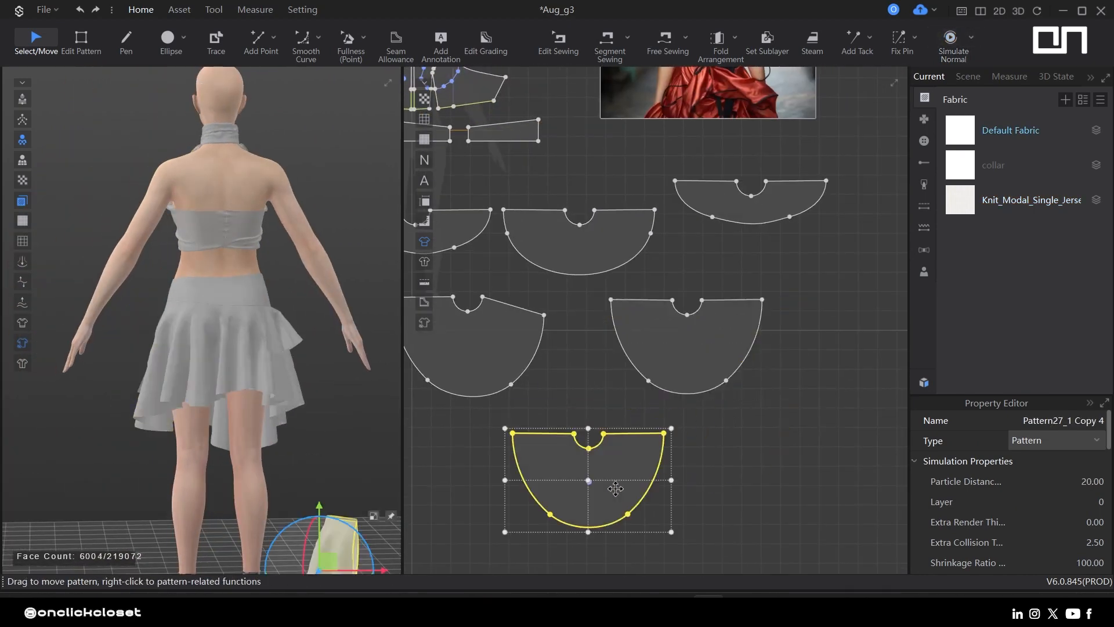
- Widen the copied panel, raise its bottom hem edge to make a short overlay, and adjust the hem curve
drag(673, 480, 717, 481)
key(z)
click(646, 517)
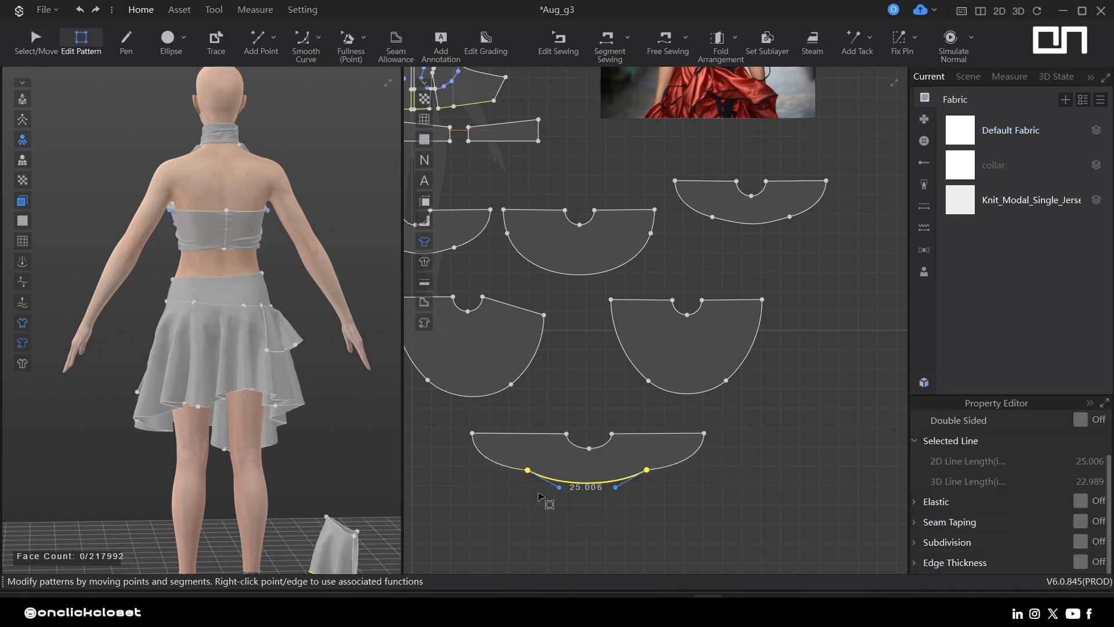
scroll(540, 497, up, 3)
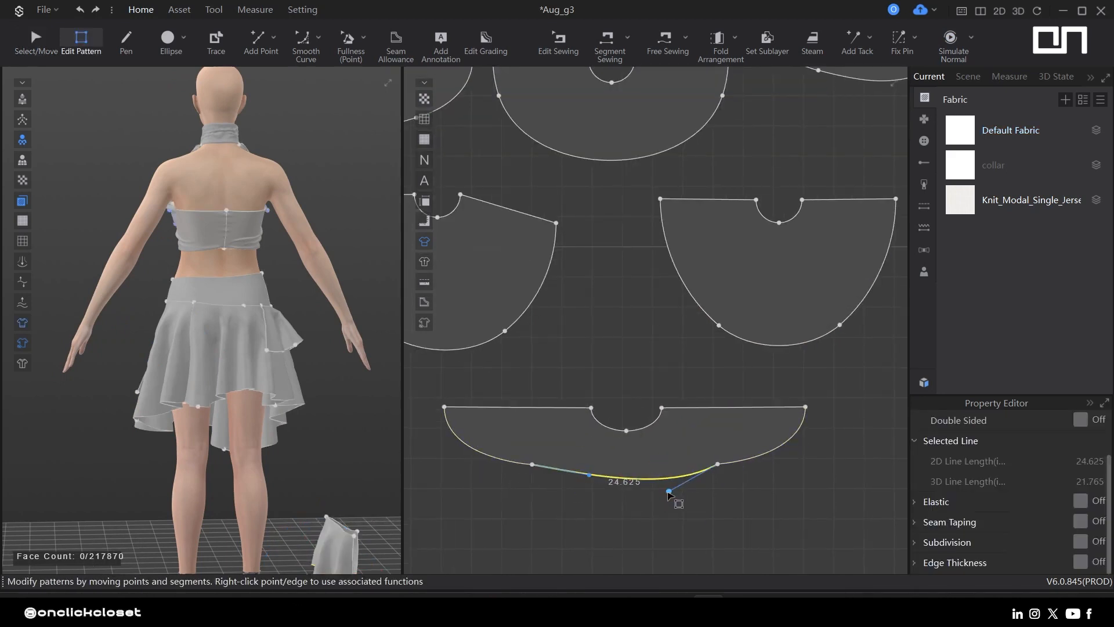
- Free-sew the new short panel's inner waist curve to the lower edge of the back waistband piece
key(m)
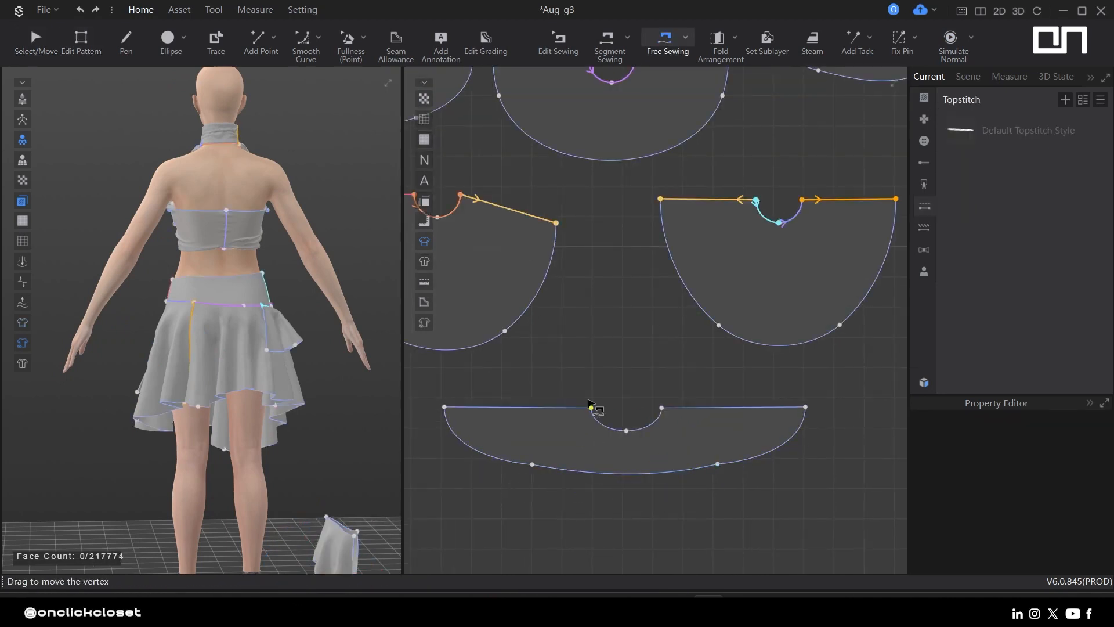
click(202, 303)
scroll(276, 296, up, 3)
click(308, 297)
scroll(755, 503, down, 3)
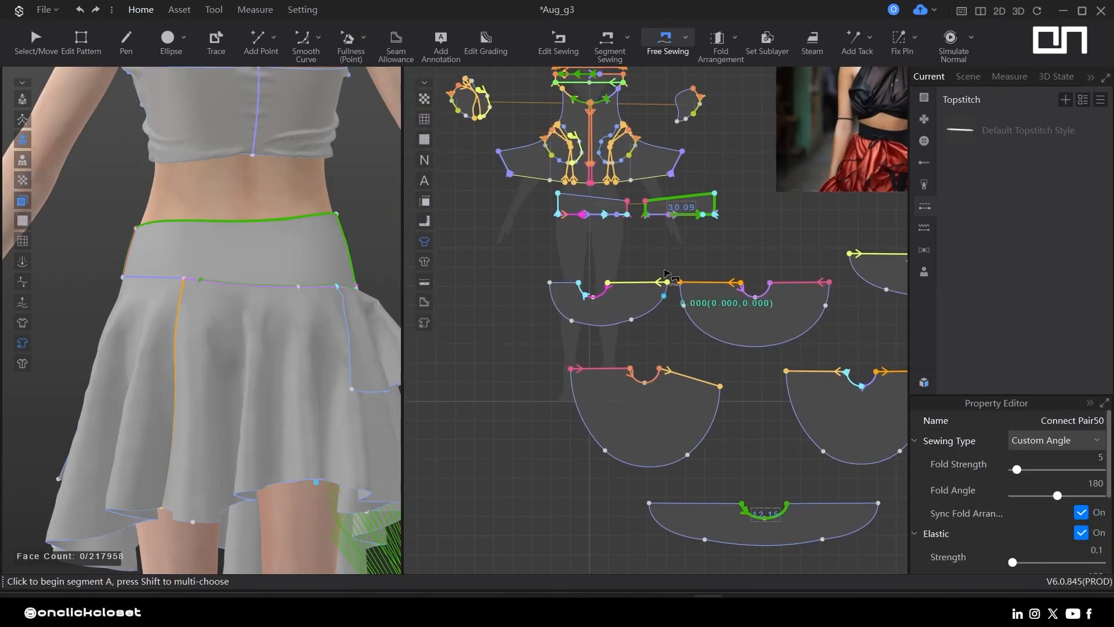
click(785, 505)
scroll(650, 215, up, 5)
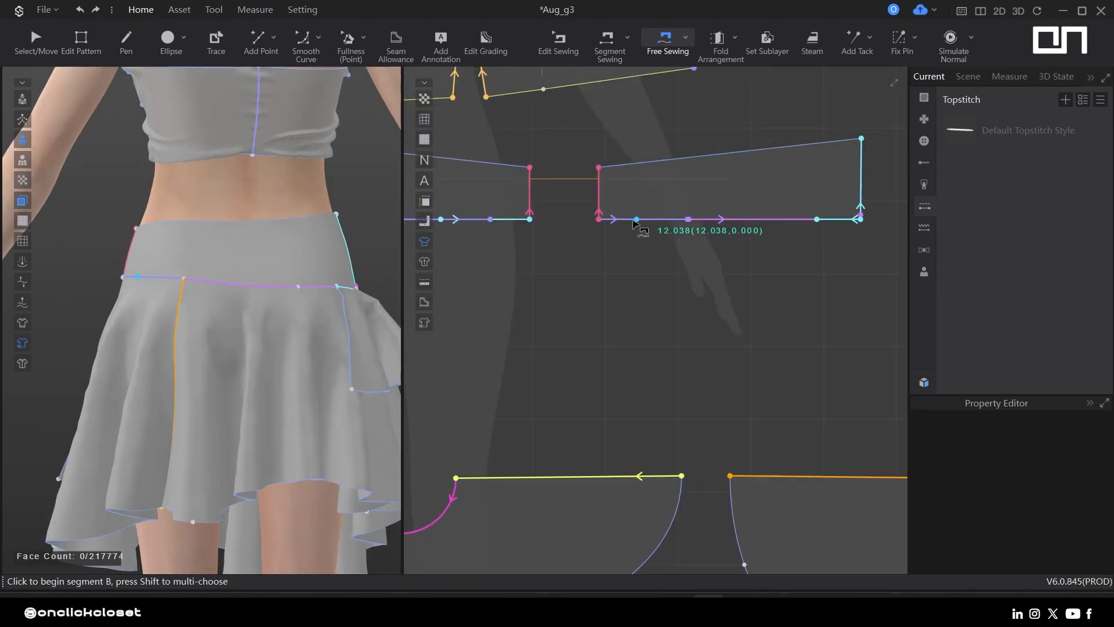
click(818, 224)
scroll(748, 328, down, 5)
- Move the new short panel in 3D up beside the skirt's waistband at the back
key(q)
scroll(232, 325, down, 6)
click(254, 377)
drag(255, 377, 223, 296)
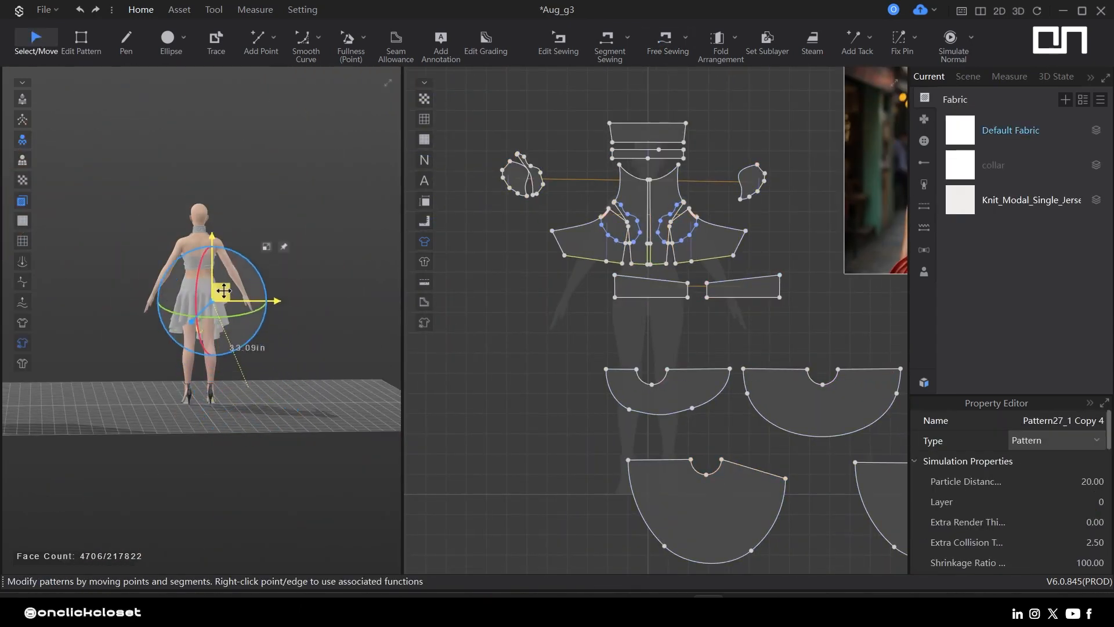
right_drag(223, 296, 145, 314)
drag(201, 290, 166, 308)
right_drag(166, 308, 226, 313)
scroll(227, 337, up, 5)
middle_drag(226, 337, 322, 339)
- Simulate the garment and pull the new short panel's fabric into place over the back of the skirt
key(space)
right_drag(127, 322, 194, 321)
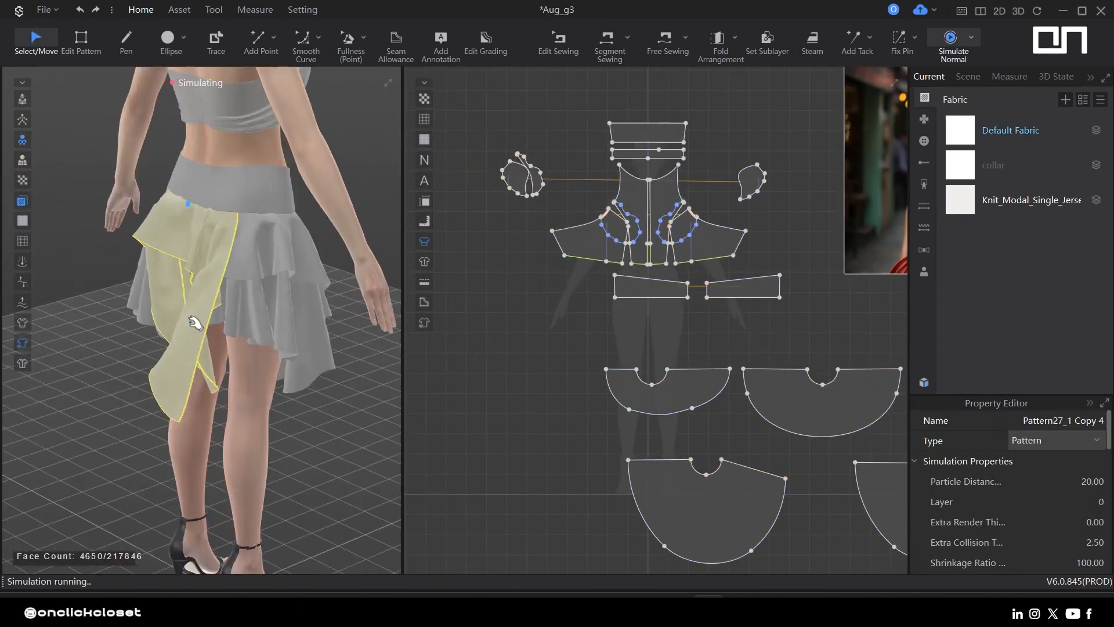
drag(194, 321, 184, 286)
- Narrow the new short panel in the 2D pattern, then simulate it again and adjust its drape
middle_drag(711, 454, 503, 259)
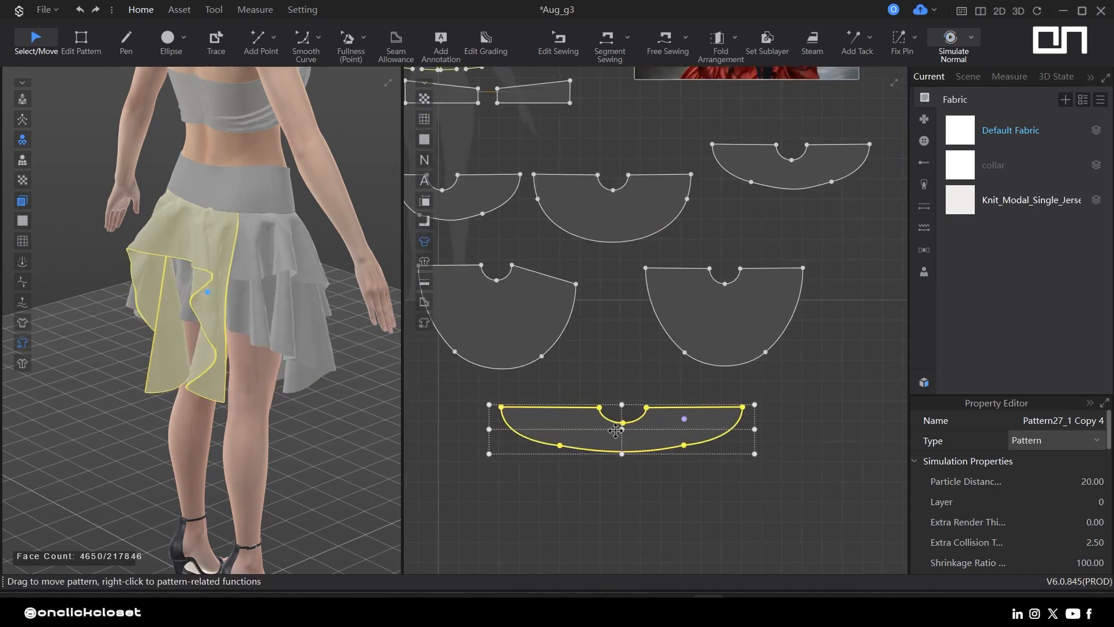
key(space)
drag(678, 436, 659, 436)
key(space)
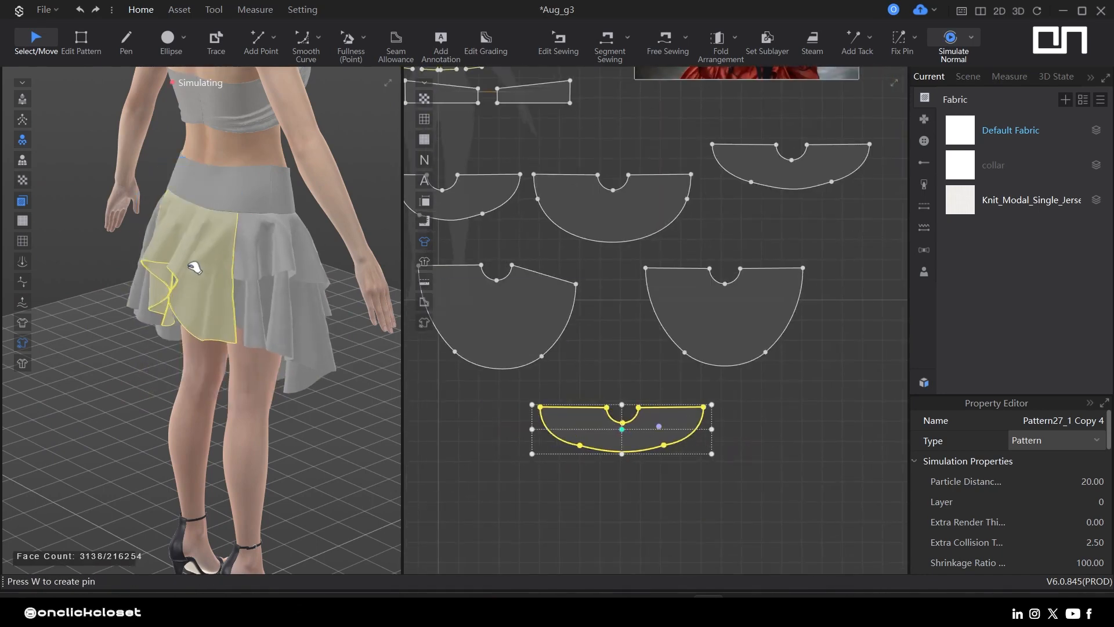
drag(183, 290, 206, 293)
key(space)
- Free-sew the adjoining short panel's open straight edge to the new short panel's nearest straight edge
click(430, 413)
scroll(642, 407, up, 2)
key(m)
scroll(289, 325, up, 1)
middle_drag(511, 216, 610, 288)
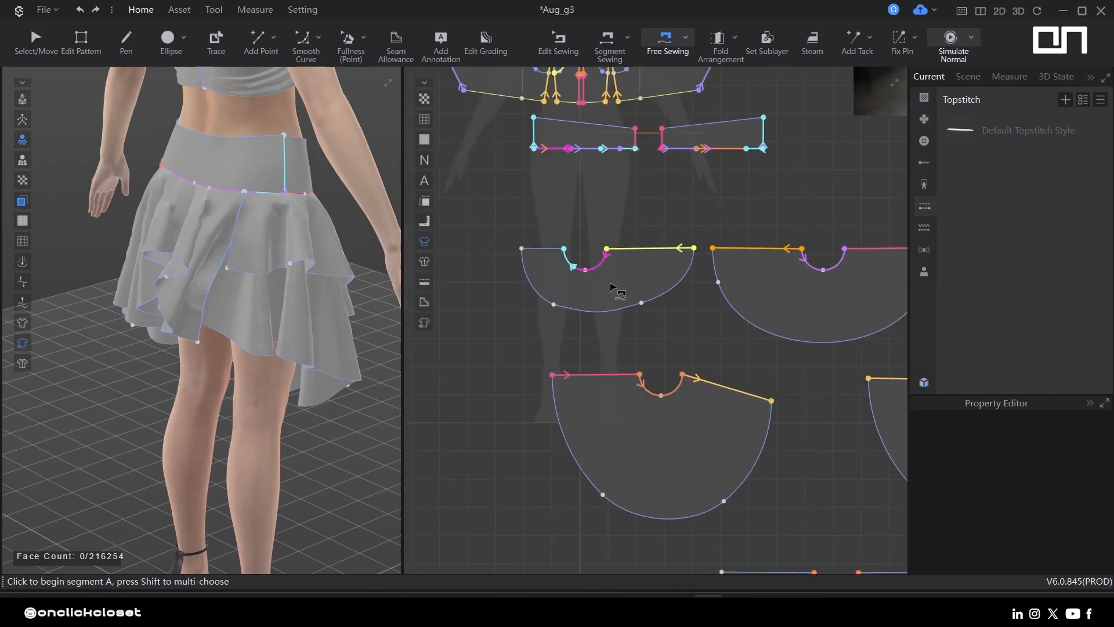
click(523, 250)
scroll(633, 393, up, 5)
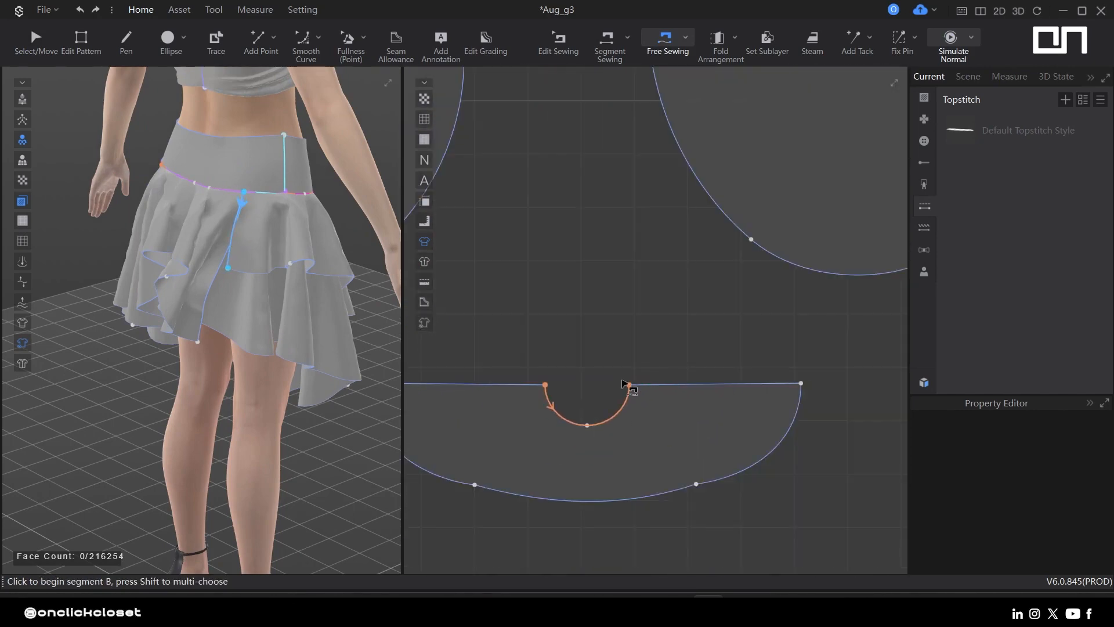
click(592, 383)
click(722, 392)
scroll(724, 413, down, 10)
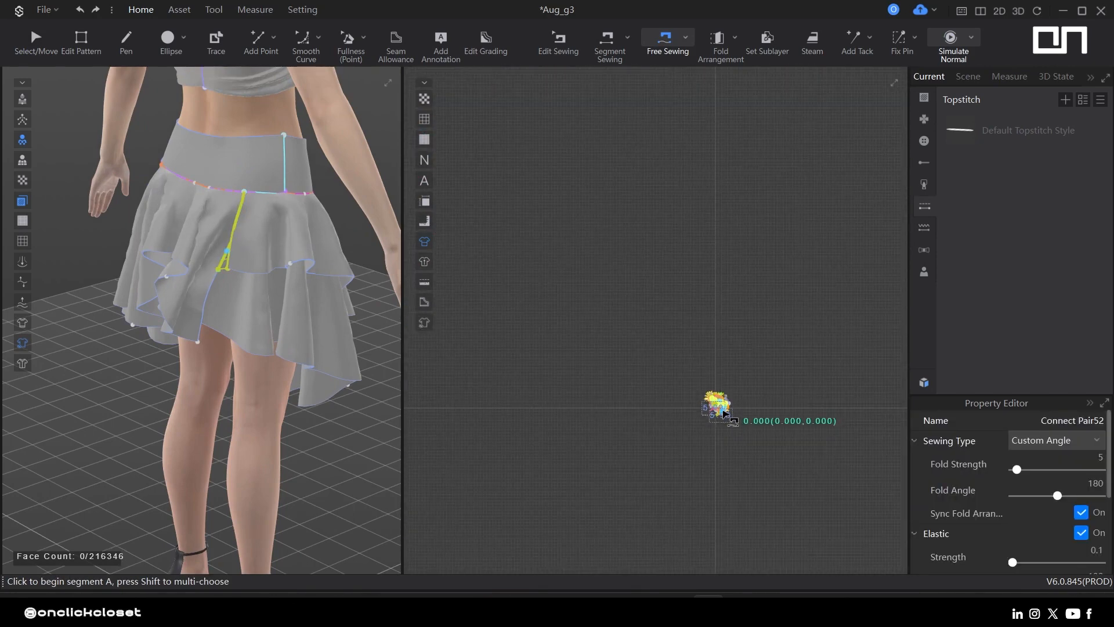
scroll(720, 403, up, 9)
- Add a point where the new seam ends on the short panel's straight edge and delete the outer corner point
right_click(674, 472)
click(720, 576)
scroll(705, 493, up, 4)
key(z)
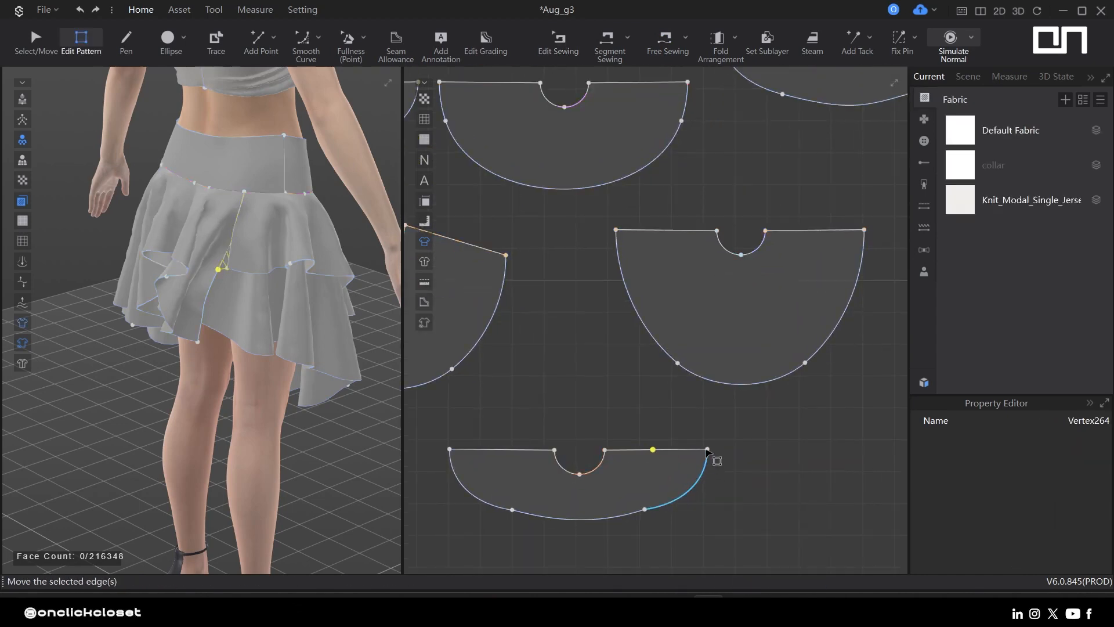
click(708, 449)
key(Delete)
- Reshape the short panel's trimmed side into a rounded outline by editing its curve points
key(b)
key(v)
scroll(649, 481, up, 5)
drag(649, 481, 674, 490)
middle_drag(635, 559, 682, 447)
scroll(682, 448, up, 1)
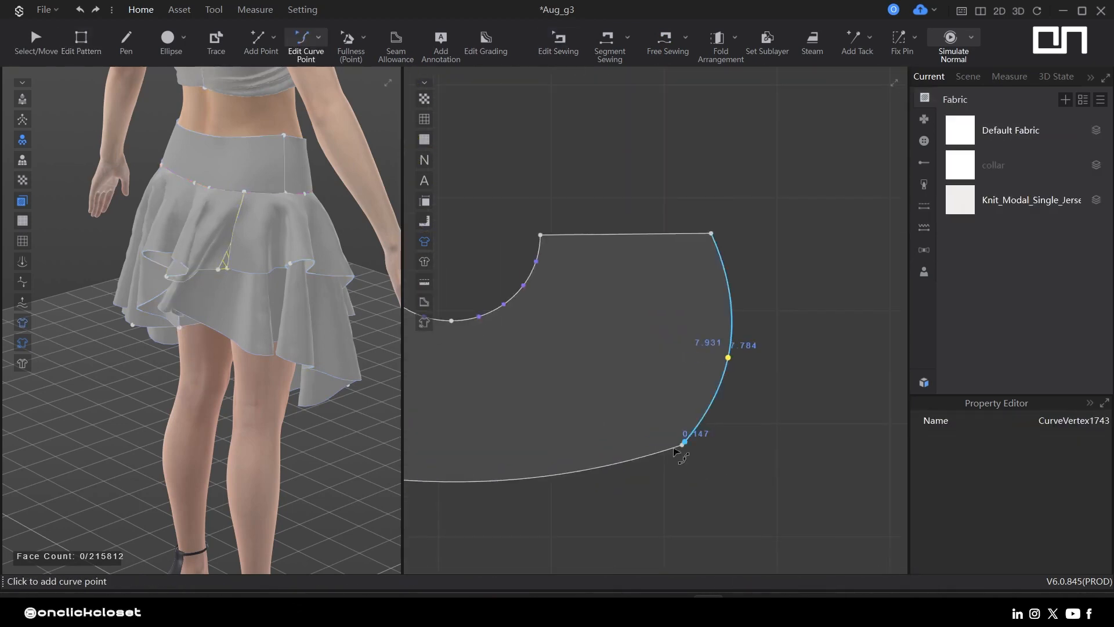
scroll(677, 451, down, 1)
drag(616, 470, 616, 475)
- Delete the extra curve points on the short panel's opposite side and reshape that side into a flatter curve
scroll(618, 474, down, 3)
middle_drag(682, 462, 1049, 458)
scroll(677, 433, up, 1)
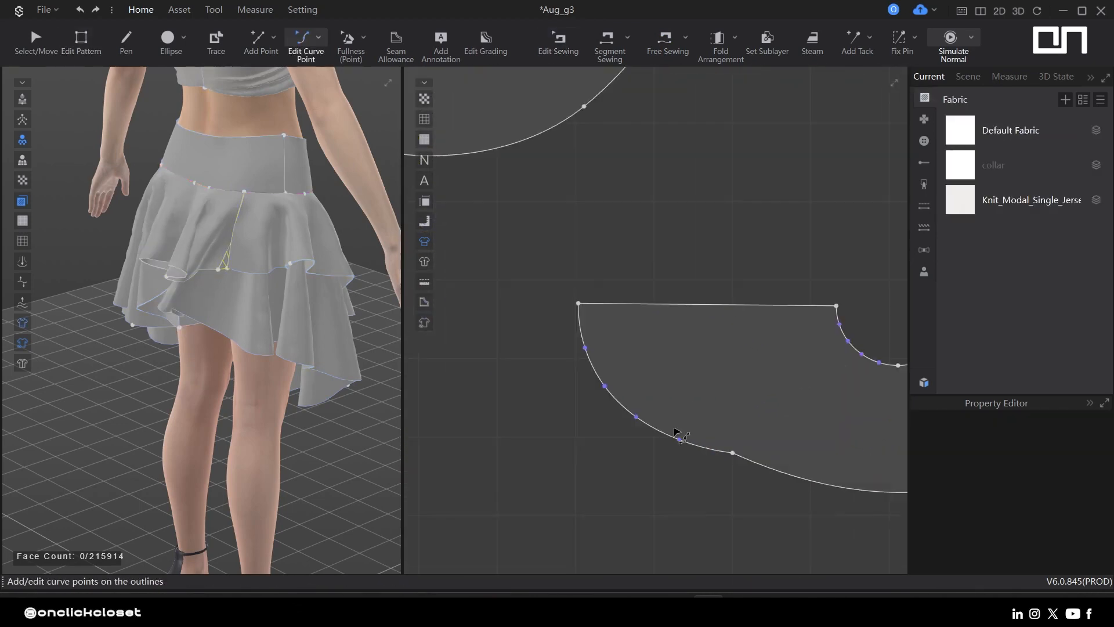
drag(561, 378, 701, 453)
key(Delete)
drag(585, 345, 599, 338)
scroll(690, 302, down, 3)
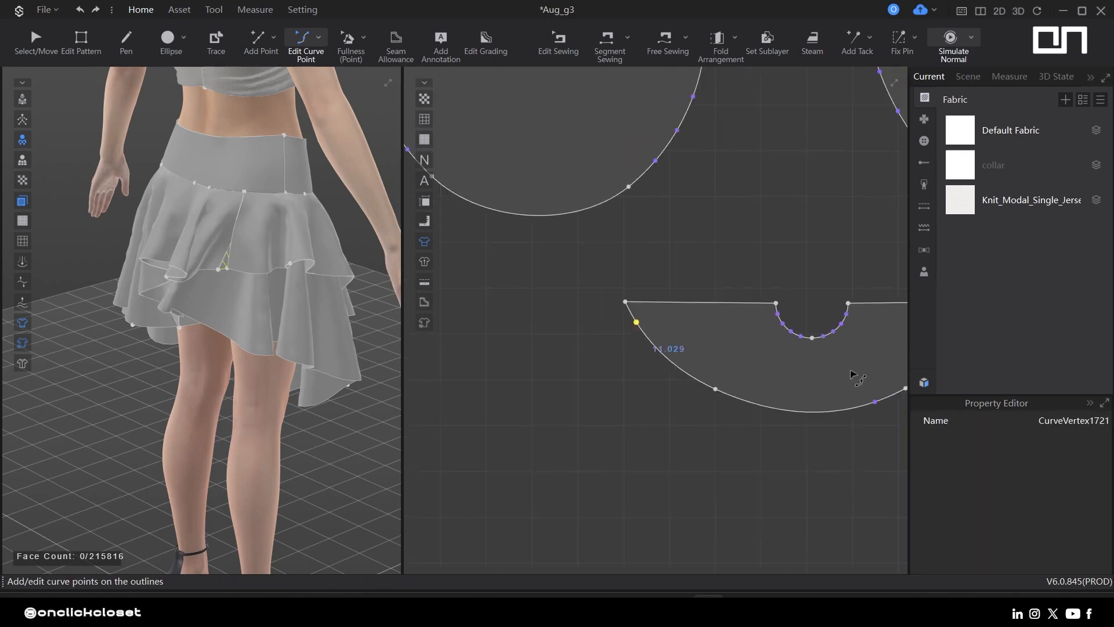
- Simulate the reshaped skirt, pull its back layers into place, and undo the last change
right_drag(249, 264, 296, 264)
key(space)
mouse_move(294, 262)
mouse_down()
mouse_move(330, 256)
mouse_move(316, 263)
mouse_up()
drag(250, 272, 211, 318)
mouse_move(211, 319)
right_down()
mouse_move(191, 341)
mouse_move(224, 385)
mouse_move(217, 323)
right_up()
drag(123, 285, 118, 283)
click(226, 363)
key(ctrl+z)
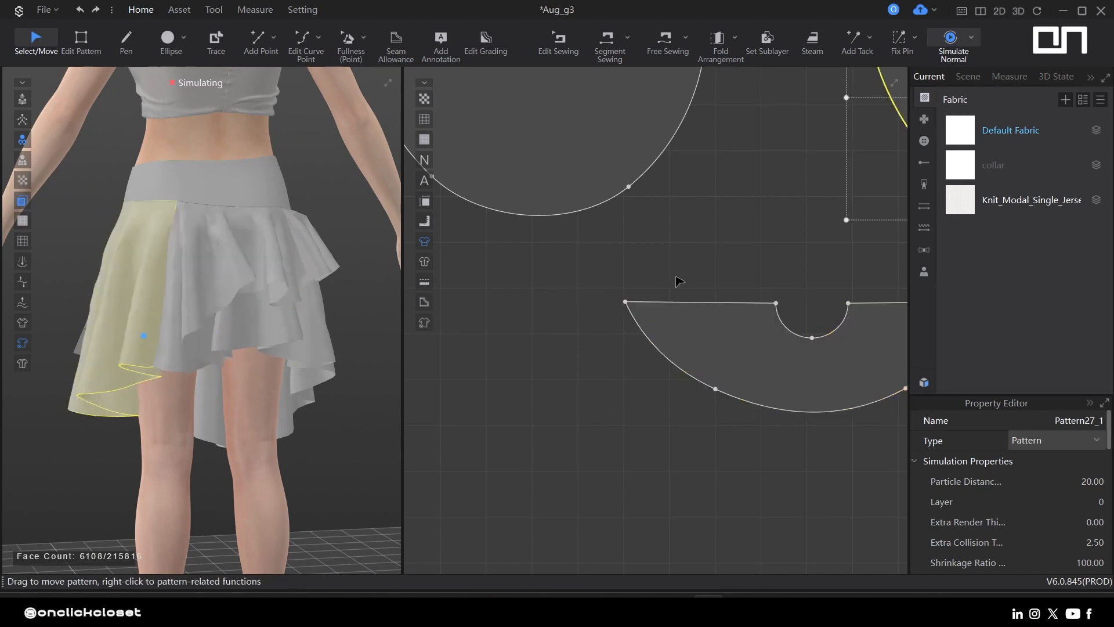
- Free-sew the short panel's remaining open straight edge to the full-length panel's straight edge at the back
scroll(546, 389, down, 4)
click(691, 435)
key(m)
scroll(630, 360, up, 2)
click(539, 356)
middle_drag(754, 232, 619, 260)
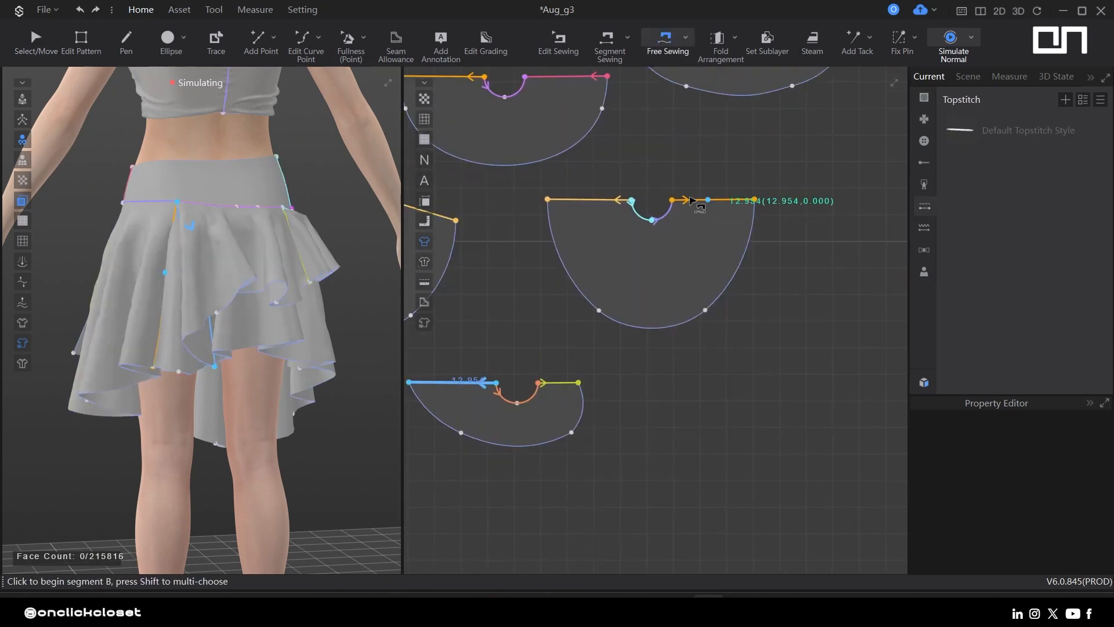
click(772, 186)
- Adjust the new seam's sewing point at the corner of the full-length panel's waist curve
scroll(670, 208, up, 8)
middle_drag(702, 194, 570, 452)
key(b)
drag(563, 388, 565, 400)
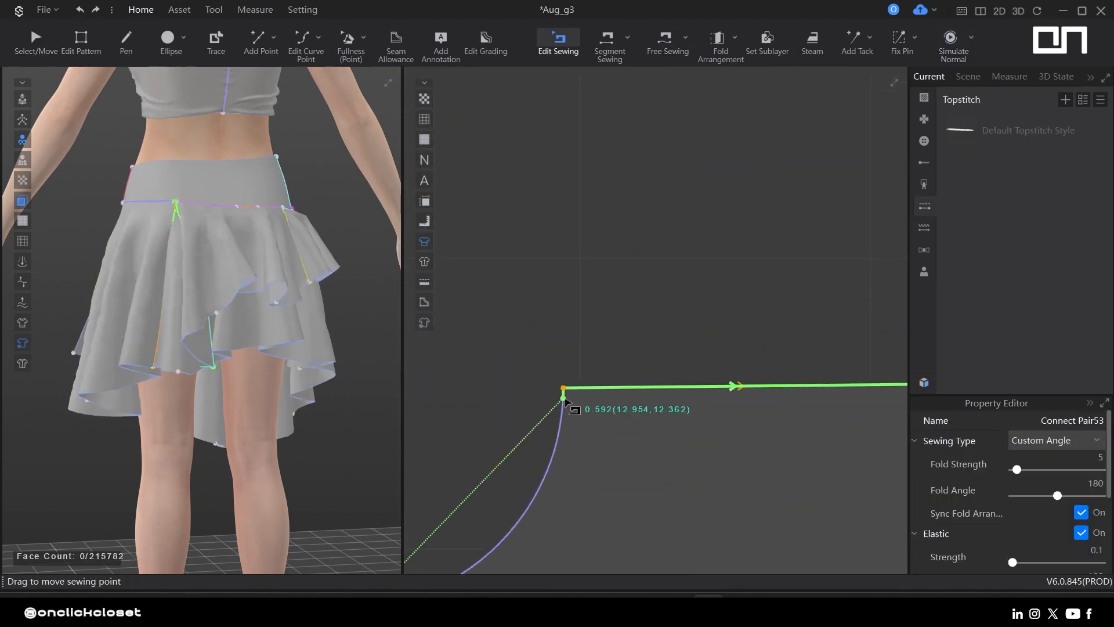
scroll(610, 372, down, 7)
- Simulate the skirt and pull the back and side layers into a clean drape, then stop the simulation
key(space)
drag(209, 357, 221, 384)
drag(111, 336, 82, 327)
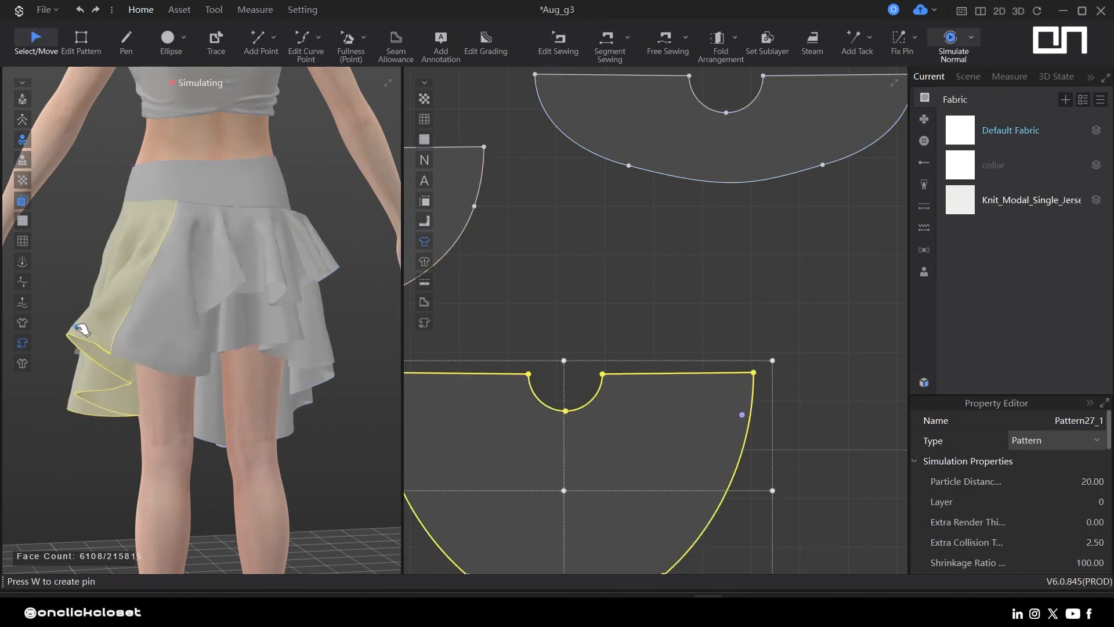
right_drag(81, 327, 151, 342)
drag(197, 331, 209, 349)
right_drag(209, 349, 302, 461)
key(space)
key(b)
scroll(589, 391, down, 5)
key(z)
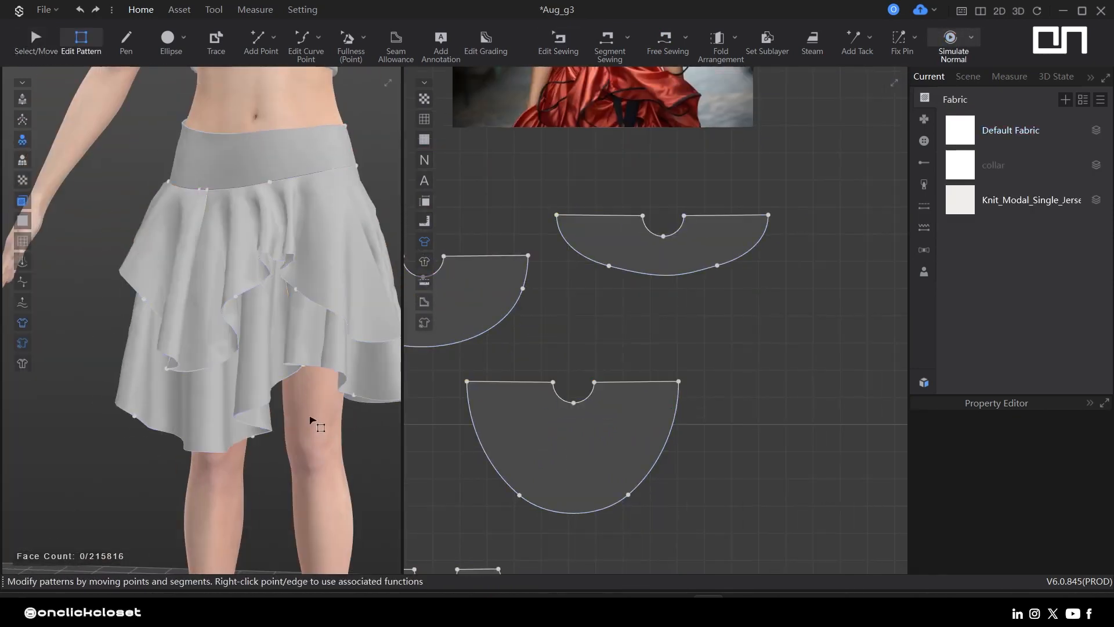
- Duplicate the three large skirt panels together and place the copies below the existing pattern pieces
scroll(316, 428, down, 6)
scroll(646, 408, down, 3)
middle_drag(647, 411, 756, 361)
key(a)
scroll(539, 323, down, 2)
click(227, 327)
shift+click(308, 295)
right_drag(307, 295, 75, 366)
shift+click(298, 283)
middle_drag(661, 521, 656, 319)
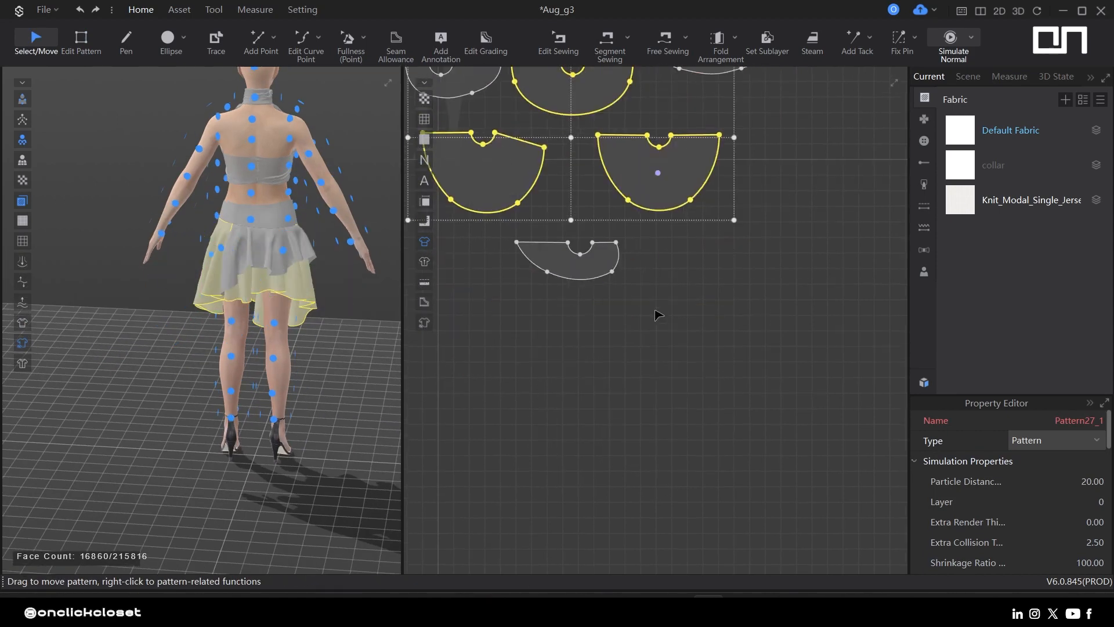
middle_drag(652, 195, 753, 235)
drag(772, 231, 758, 479)
key(ctrl+z)
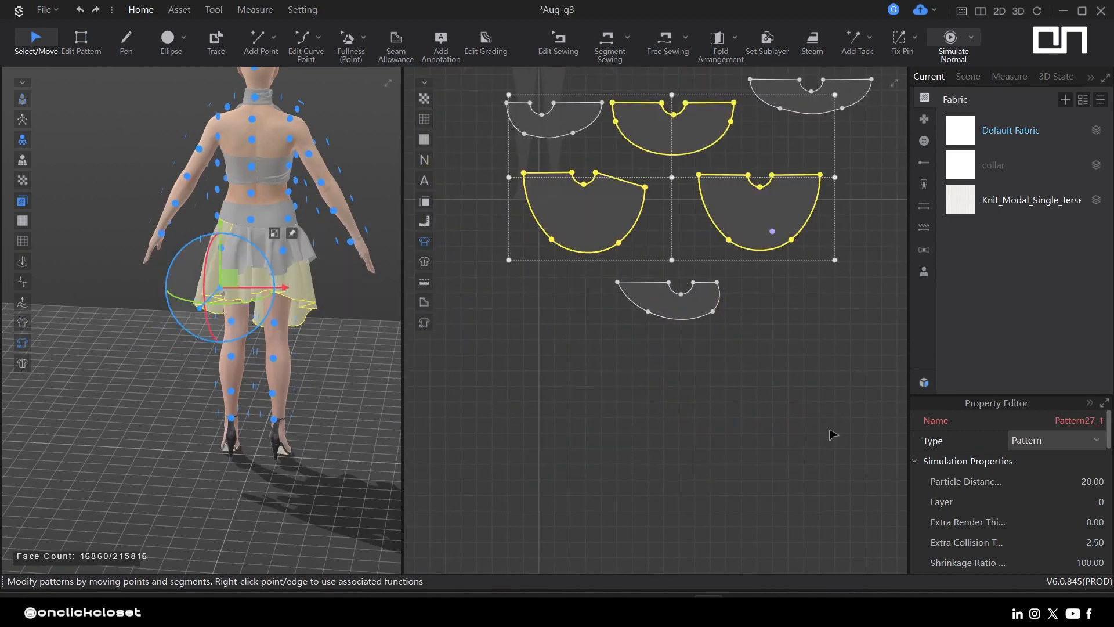
key(ctrl+v)
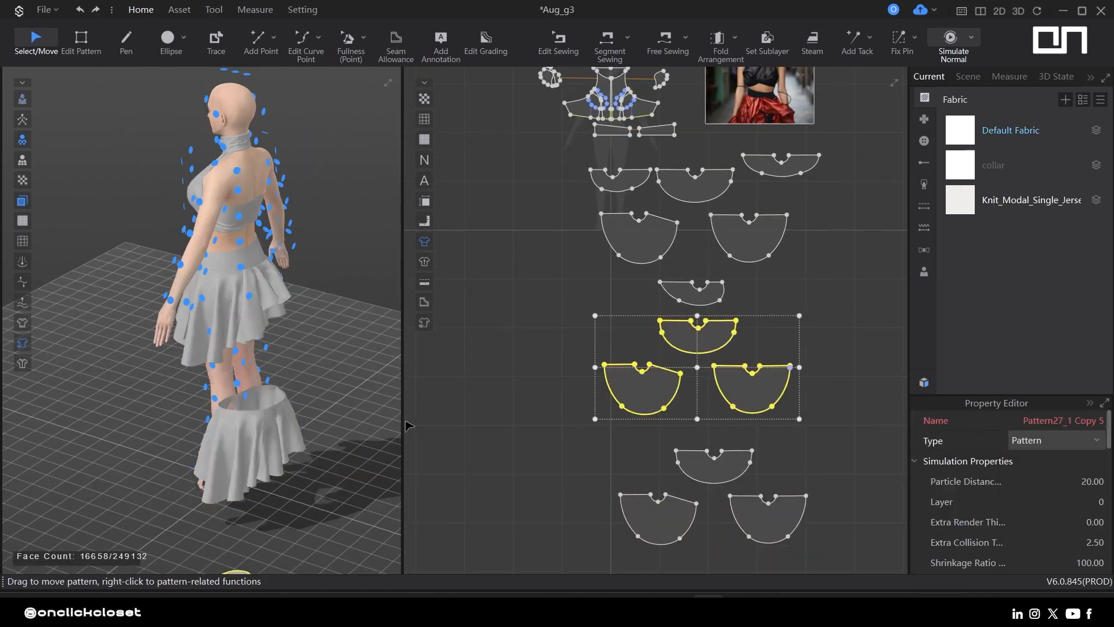
- Delete the surplus set of copied panels and move the remaining set up beneath the short back panel
key(Delete)
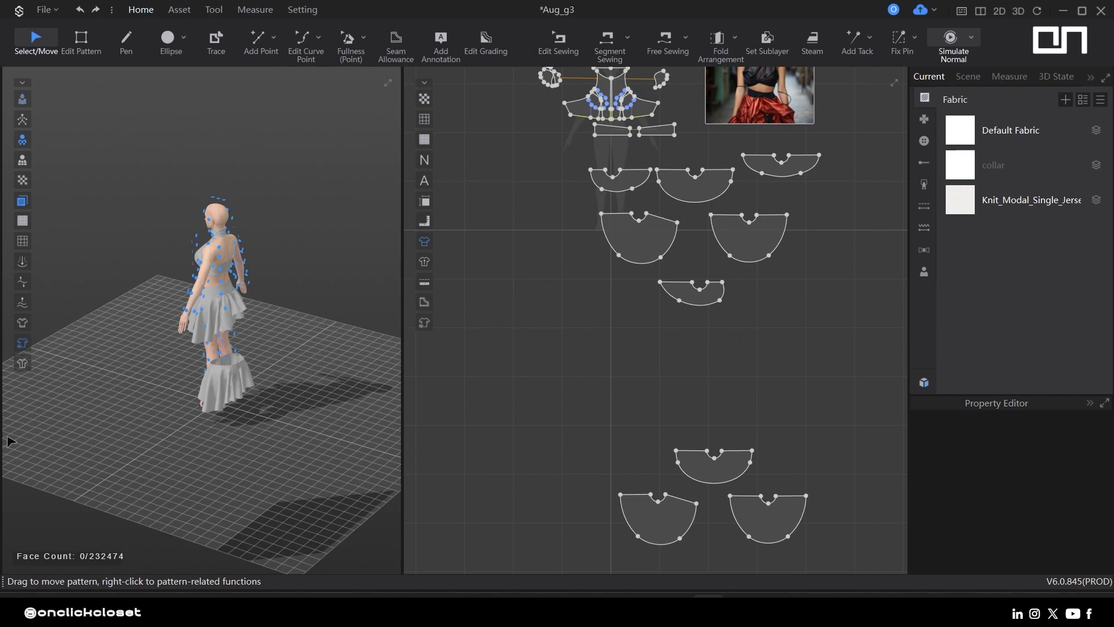
drag(598, 438, 766, 397)
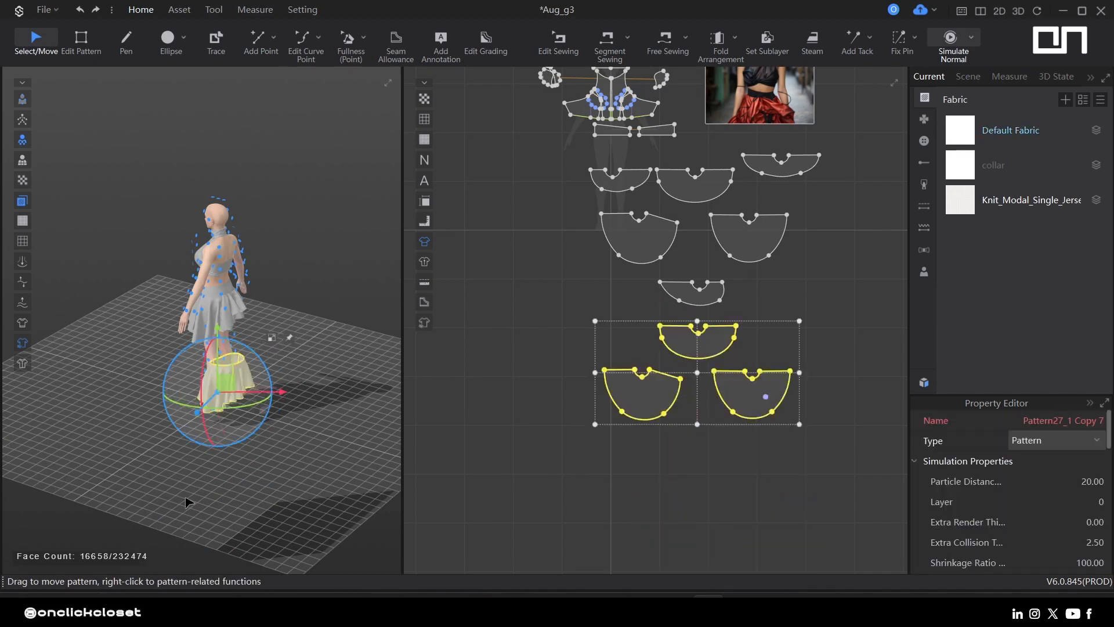
right_drag(187, 497, 325, 394)
scroll(262, 325, up, 4)
scroll(822, 276, up, 3)
- Free-sew the waist curve of the copied slanted-edge panel to the waist curve of its original
click(822, 276)
key(n)
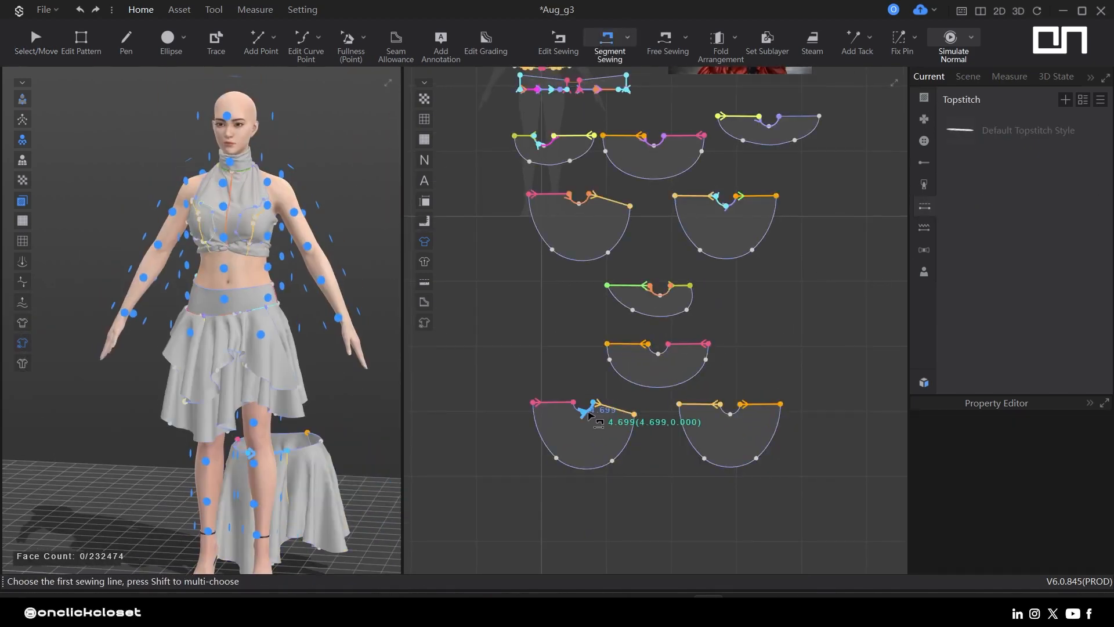
scroll(587, 411, up, 2)
key(m)
key(Escape)
scroll(584, 392, up, 4)
click(616, 413)
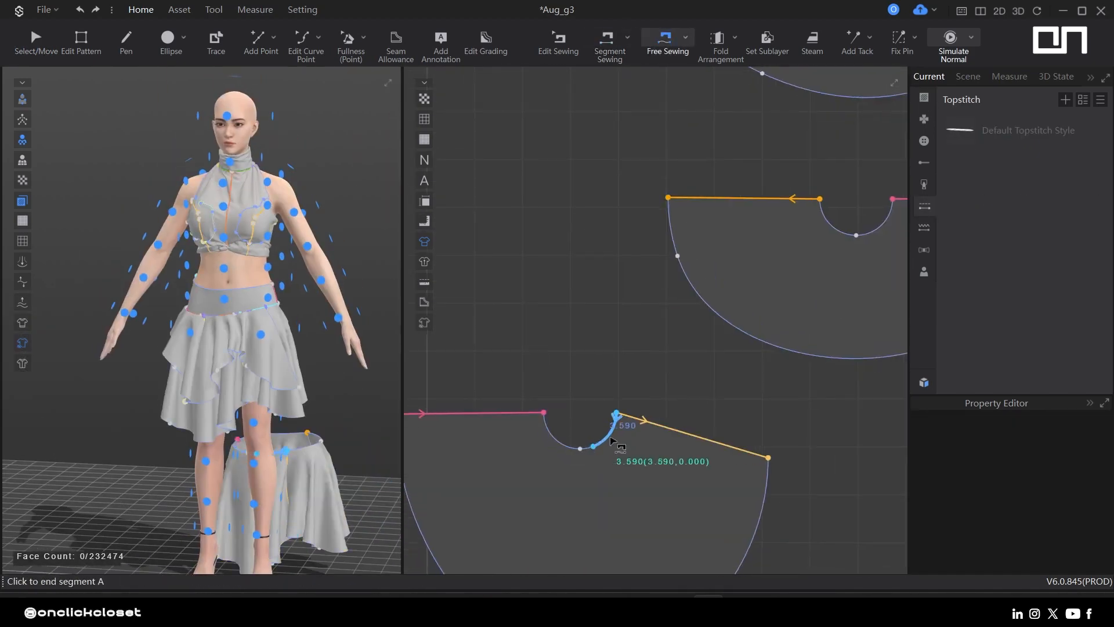
click(544, 412)
middle_drag(629, 75, 665, 539)
click(638, 254)
click(565, 254)
scroll(565, 253, down, 4)
middle_drag(666, 318, 625, 236)
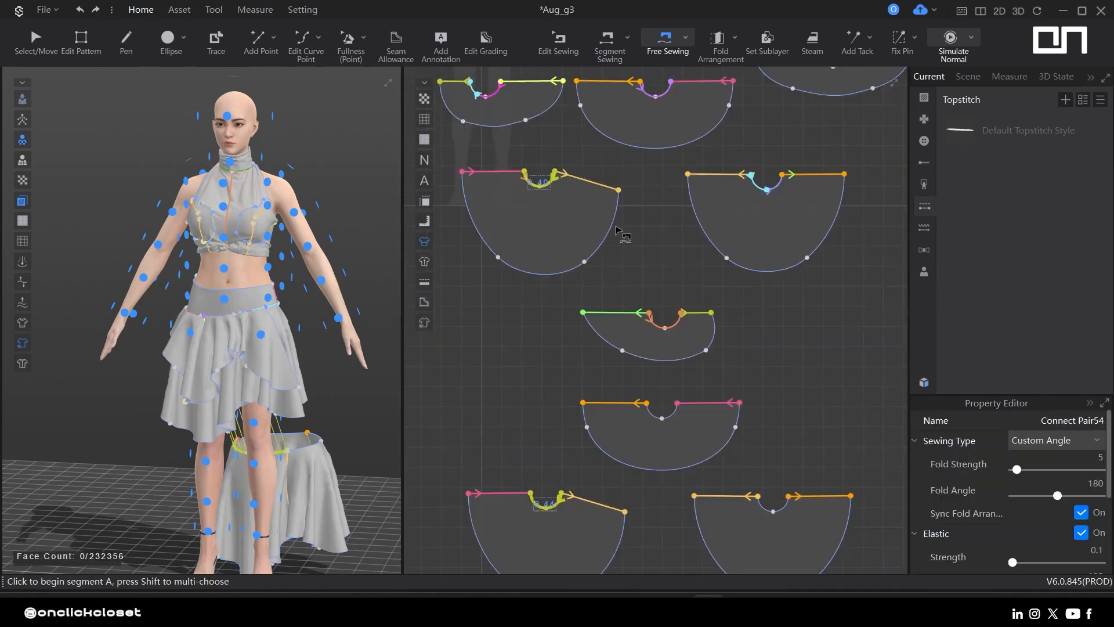
- Free-sew the waist curve of the second full-length copy to the waist curve of its original
click(774, 477)
scroll(772, 155, up, 3)
click(756, 150)
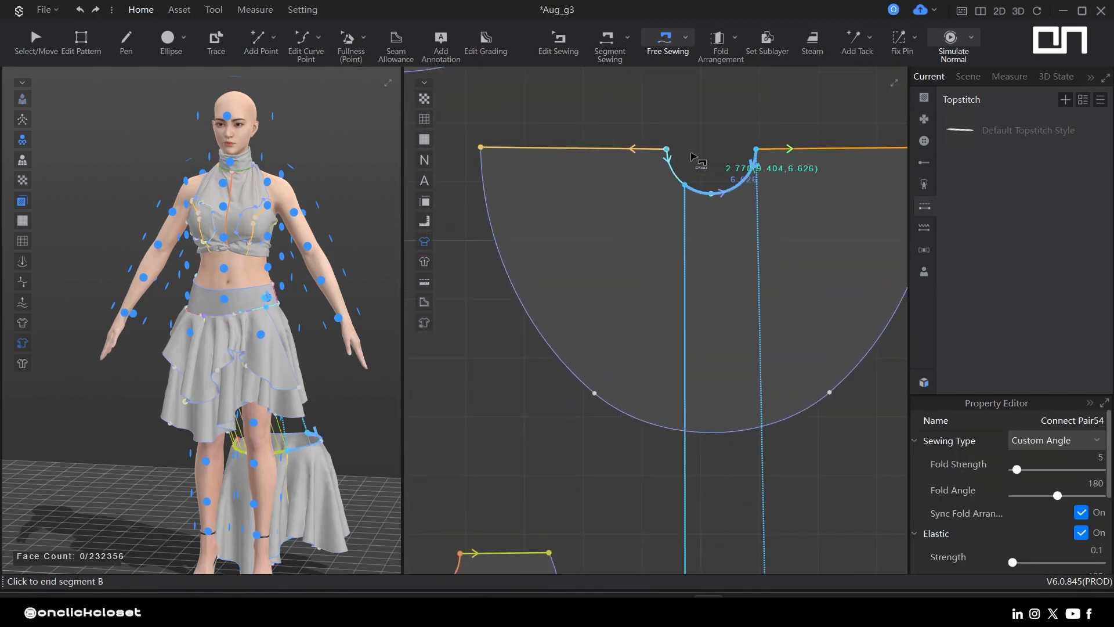
scroll(685, 131, up, 2)
click(652, 166)
scroll(716, 191, down, 6)
- Free-sew the waist curve of the copied half-circle panel to the waist curve of its matching original
middle_drag(716, 364, 710, 232)
scroll(661, 397, up, 1)
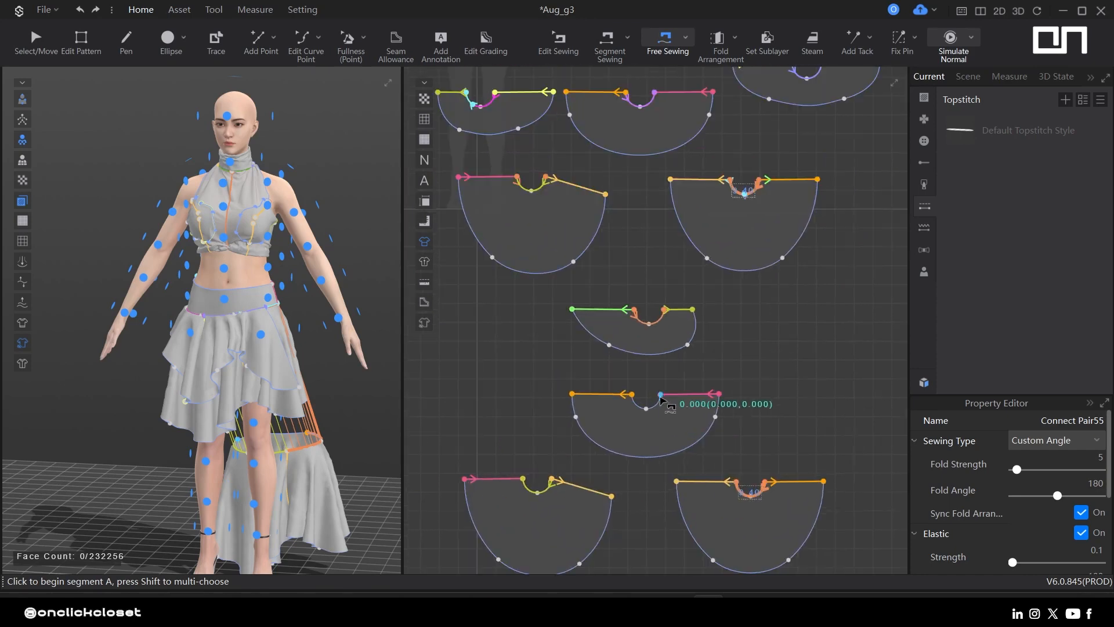
click(625, 393)
scroll(659, 246, up, 5)
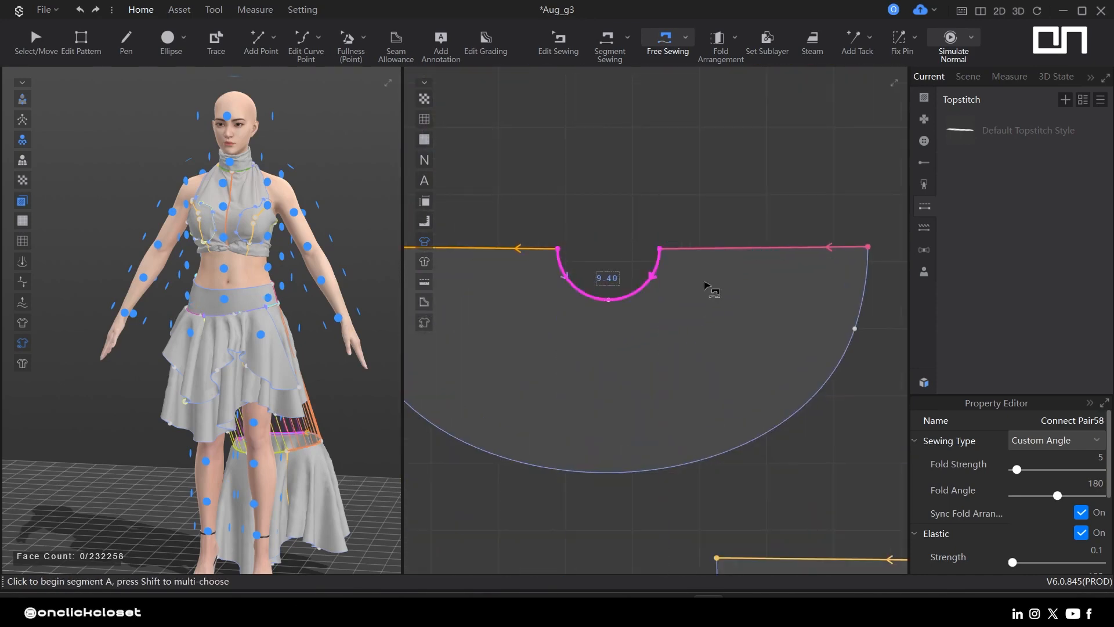
scroll(705, 283, down, 8)
- Lengthen the copied slanted-edge panel by lowering its hem edge, and smooth the hem corners into a continuous curve
key(z)
scroll(602, 365, up, 3)
drag(587, 329, 710, 378)
drag(695, 345, 697, 310)
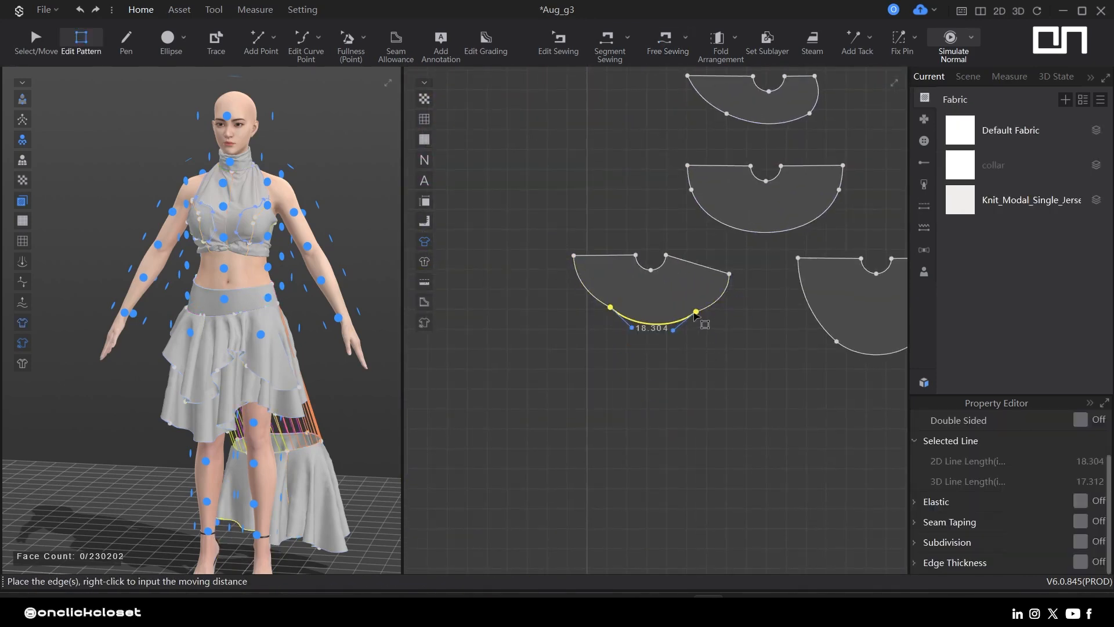
click(322, 39)
click(325, 113)
drag(606, 378, 681, 390)
drag(691, 382, 711, 356)
- Lengthen the second full-length copied panel by lowering its hem edge, and smooth both hem corners into a continuous curve
middle_drag(666, 369, 348, 337)
key(z)
click(596, 312)
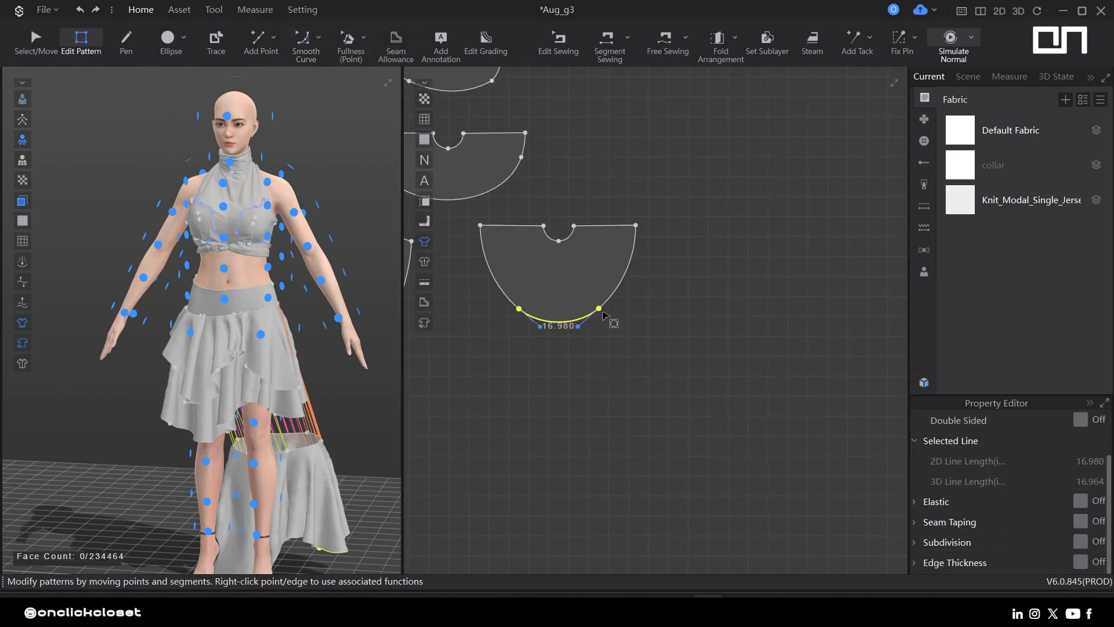
click(304, 38)
drag(598, 347, 618, 307)
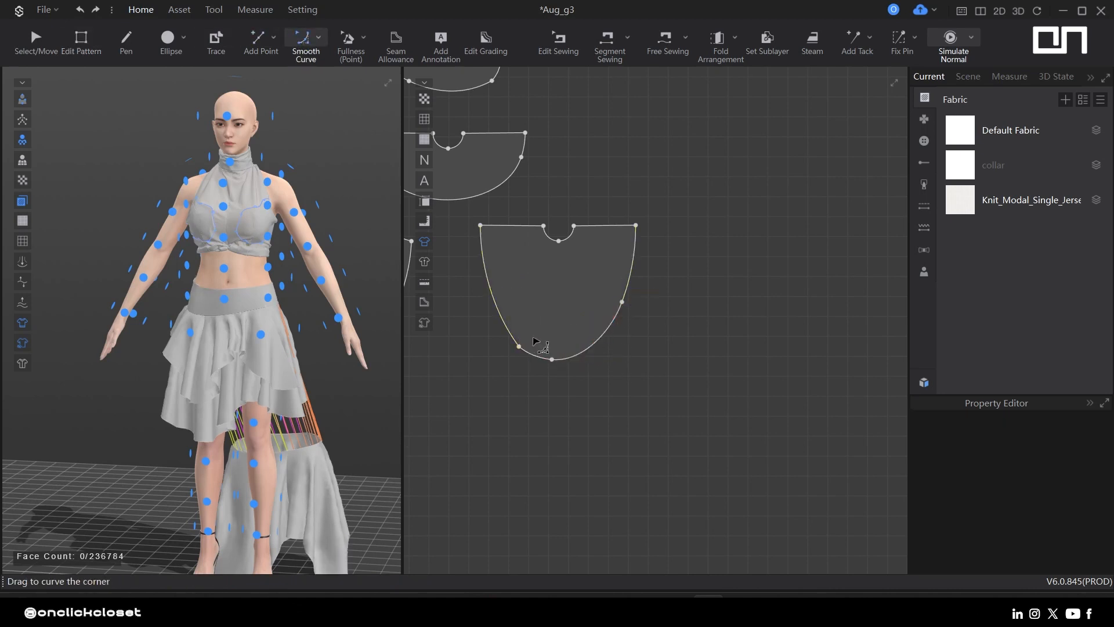
drag(518, 346, 525, 322)
- Lengthen the remaining copied half-circle panel by lowering its hem edge
key(a)
middle_drag(592, 264, 808, 275)
key(z)
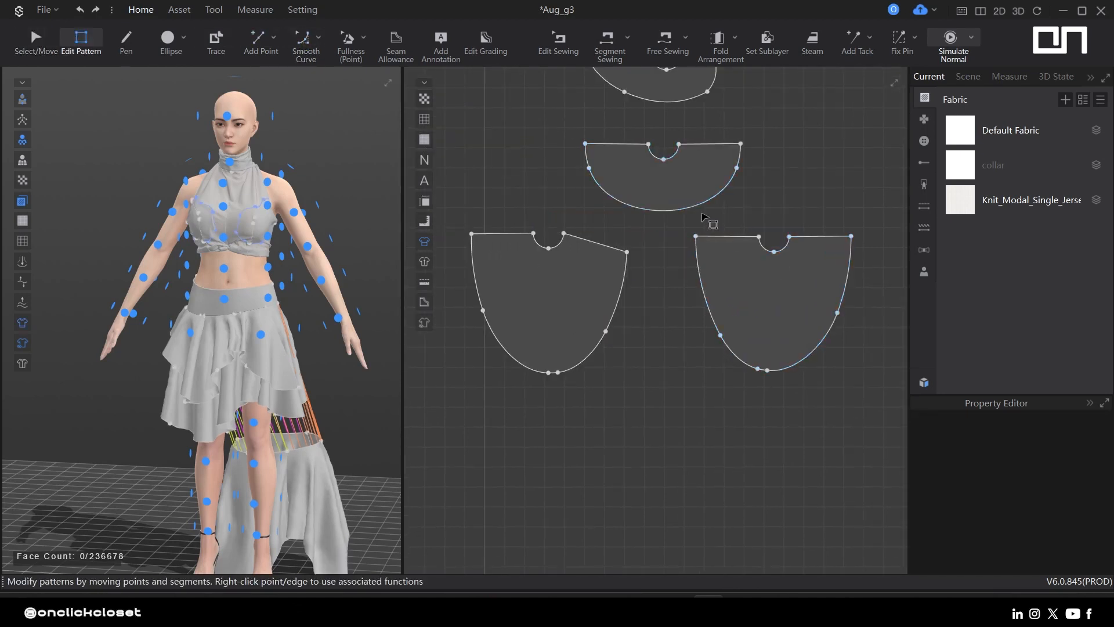
click(685, 243)
click(660, 286)
- Select the three lengthened under-layer copies, reset their 3D arrangement and simulate them onto the skirt
middle_drag(595, 318, 607, 276)
key(a)
click(607, 275)
shift+click(701, 180)
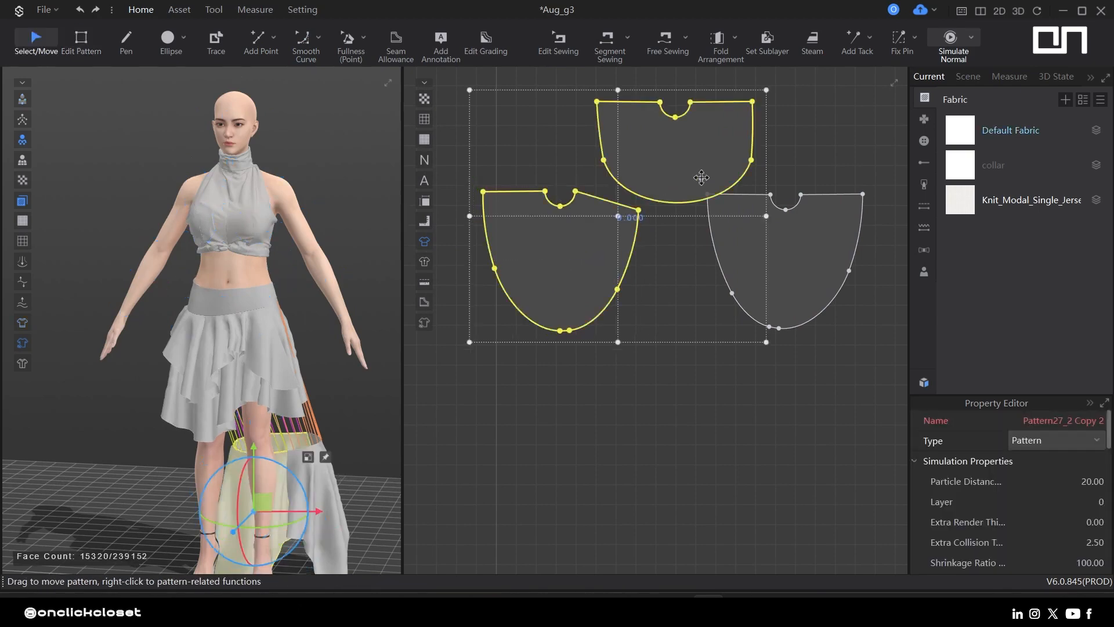
shift+click(747, 256)
key(ctrl+f)
middle_drag(324, 458, 331, 436)
key(space)
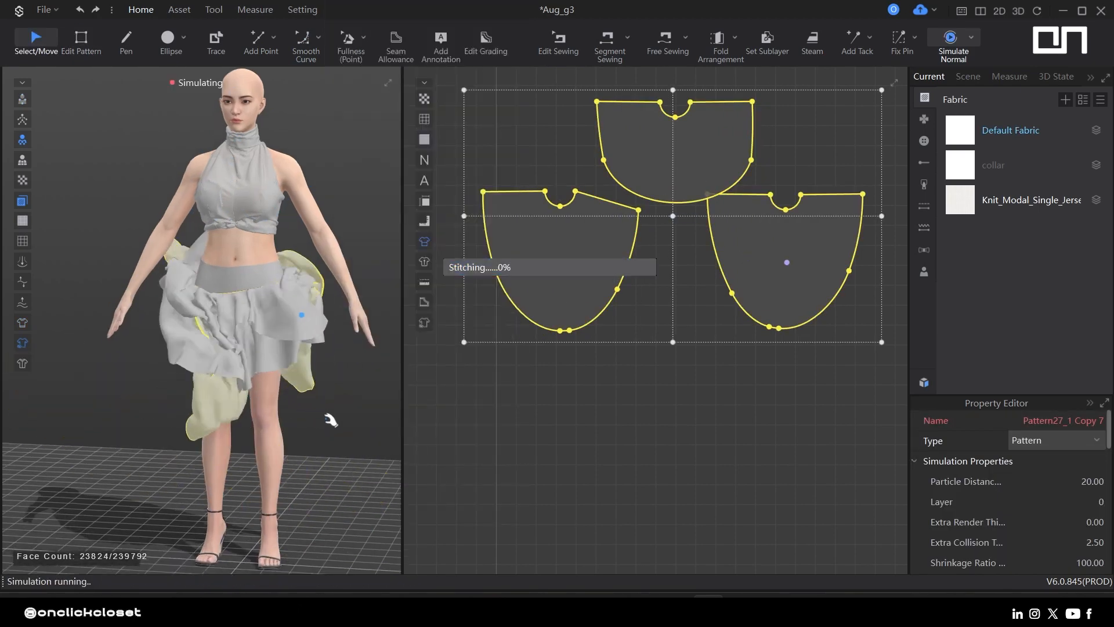
right_drag(274, 426, 278, 381)
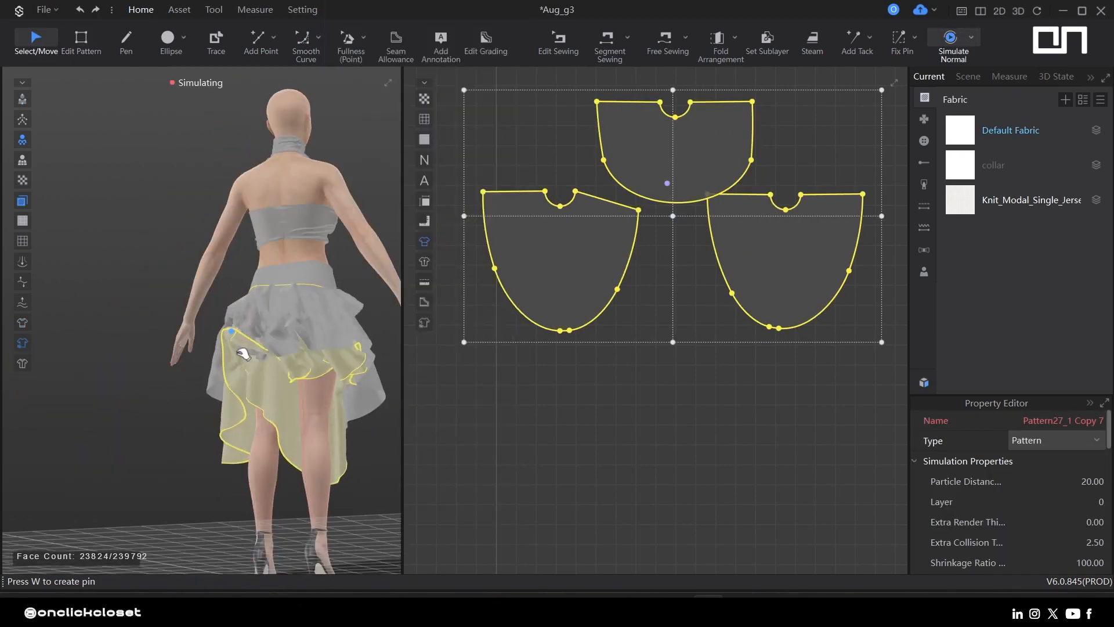
- Space the under-layer copies apart in the 2D layout and widen the copied half-circle panel by scaling it horizontally
click(540, 429)
drag(755, 243, 859, 266)
middle_drag(649, 316, 517, 413)
drag(552, 248, 631, 248)
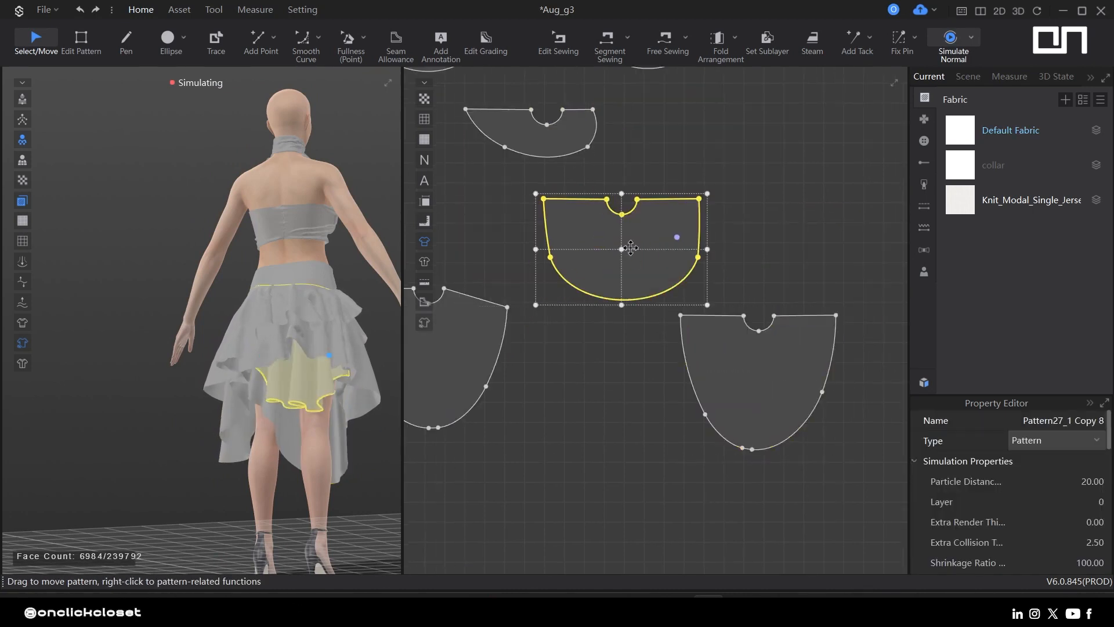
drag(752, 255, 752, 255)
- Reshape the widened half-circle copy by moving its side hem points inward and lowering the whole hem edge
key(z)
drag(529, 257, 540, 257)
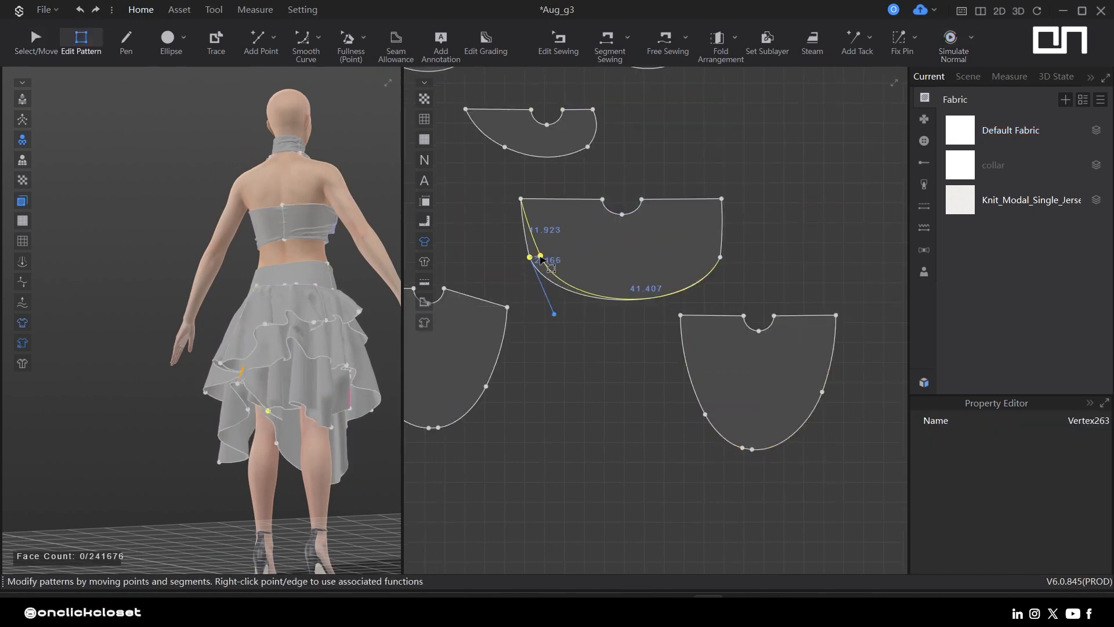
drag(708, 254, 706, 250)
drag(343, 401, 377, 398)
key(z)
drag(517, 239, 720, 298)
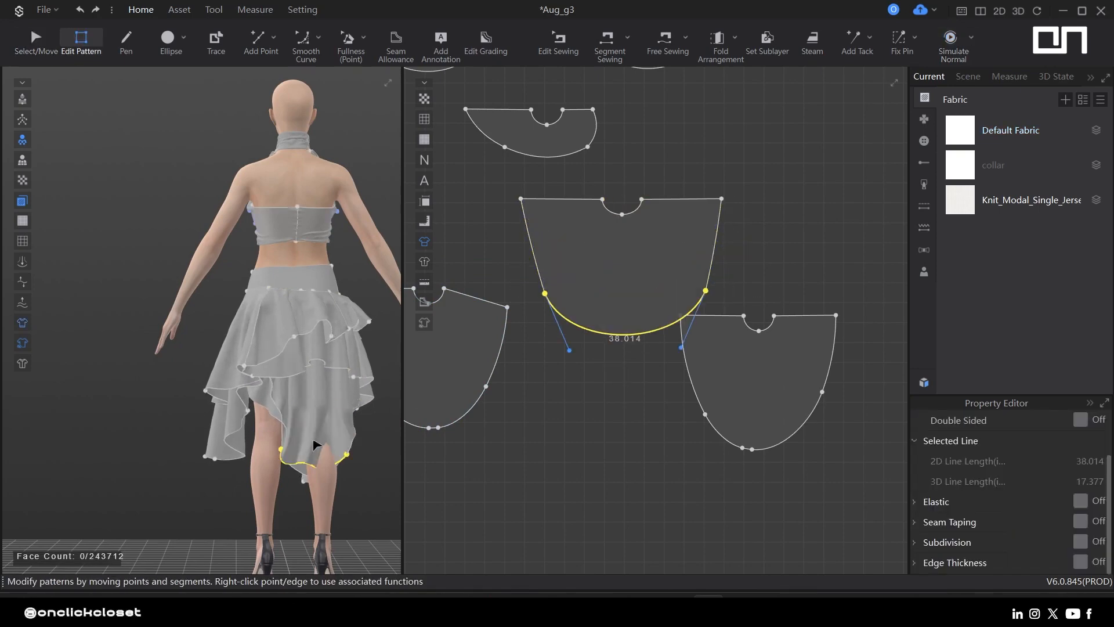
- Simulate the skirt and pull the lengthened half-circle copy in 3D so its back layer settles
key(space)
click(323, 462)
right_drag(319, 463, 186, 429)
right_drag(285, 396, 294, 357)
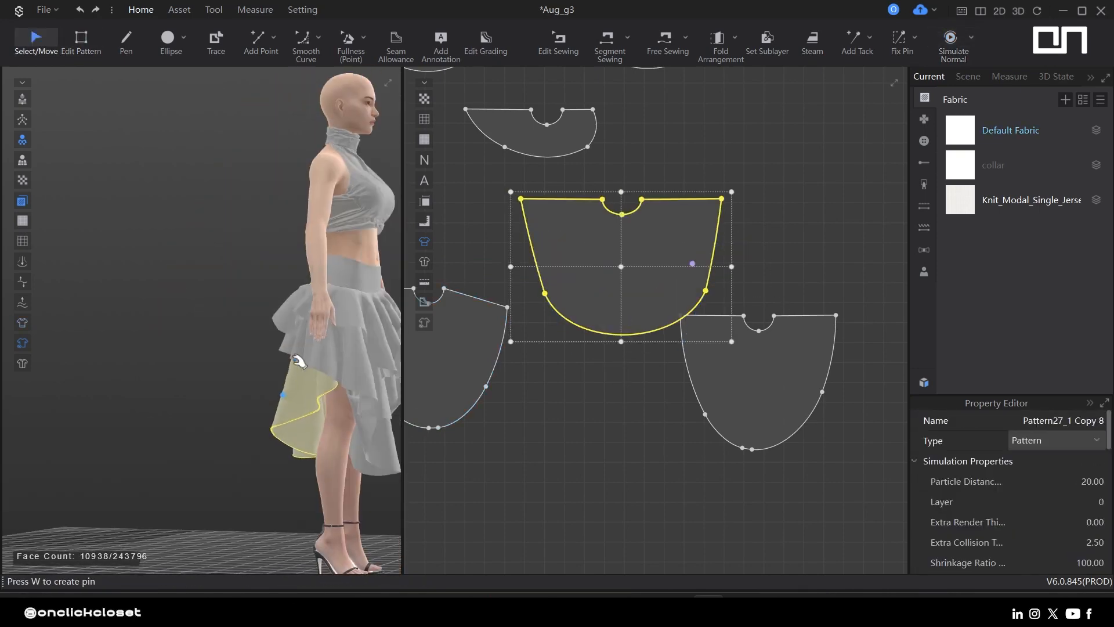
middle_drag(294, 356, 251, 347)
key(space)
drag(307, 385, 295, 401)
click(580, 352)
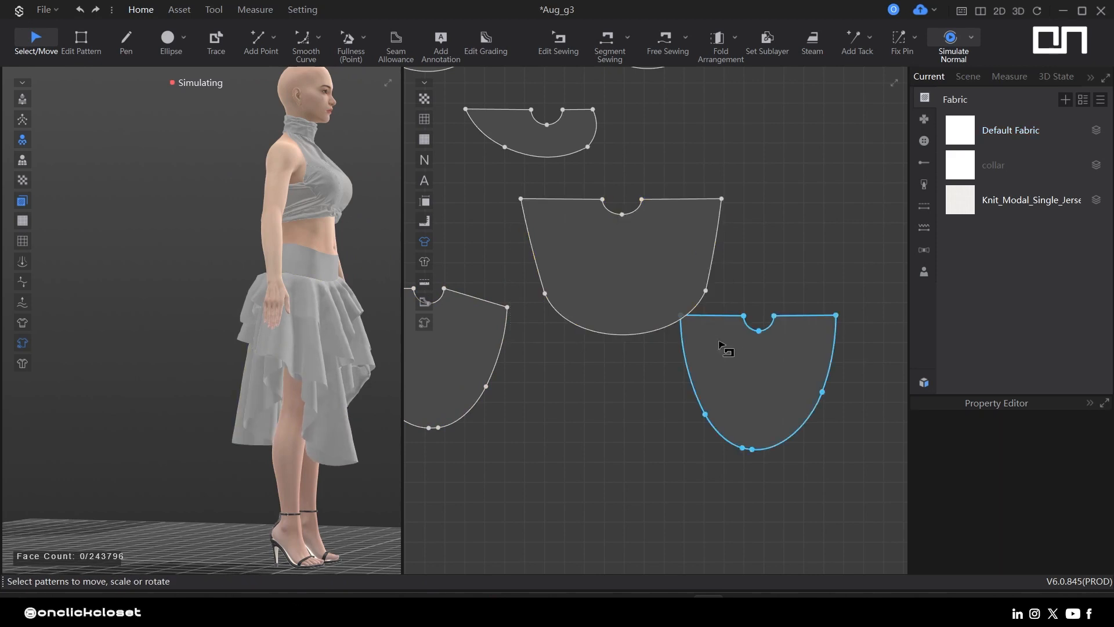
- Widen the half-circle and slanted-edge copies by moving an upper corner of each outward, and adjust the slanted copy's side hem point
click(721, 199)
middle_drag(646, 246, 825, 278)
key(z)
drag(515, 298, 499, 323)
middle_drag(824, 261, 699, 267)
drag(807, 237, 808, 236)
middle_drag(691, 331, 876, 296)
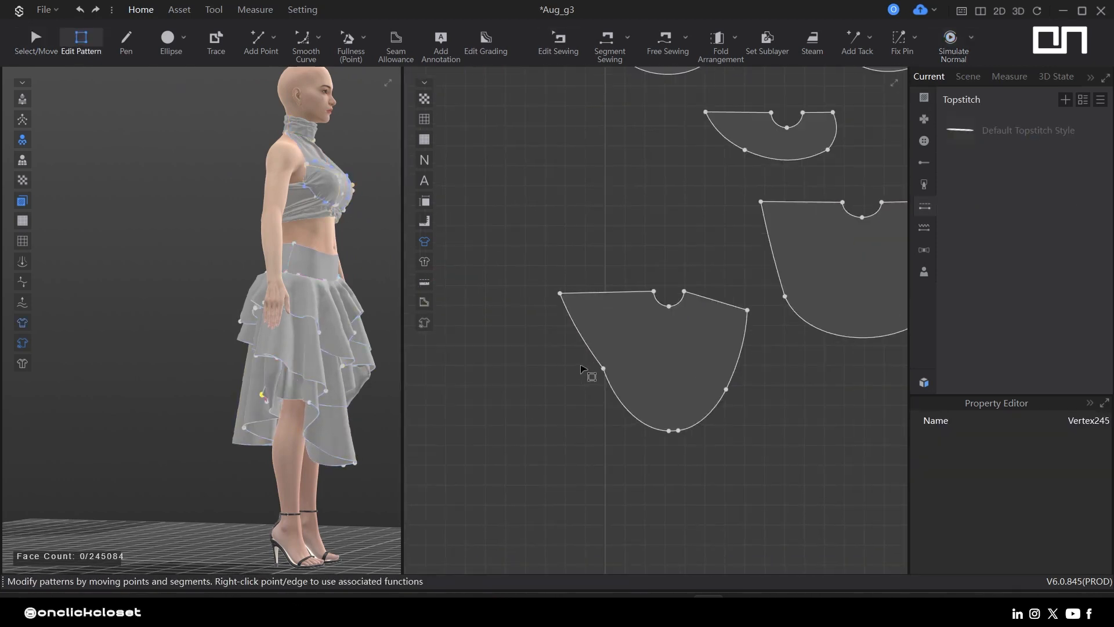
drag(584, 376, 583, 377)
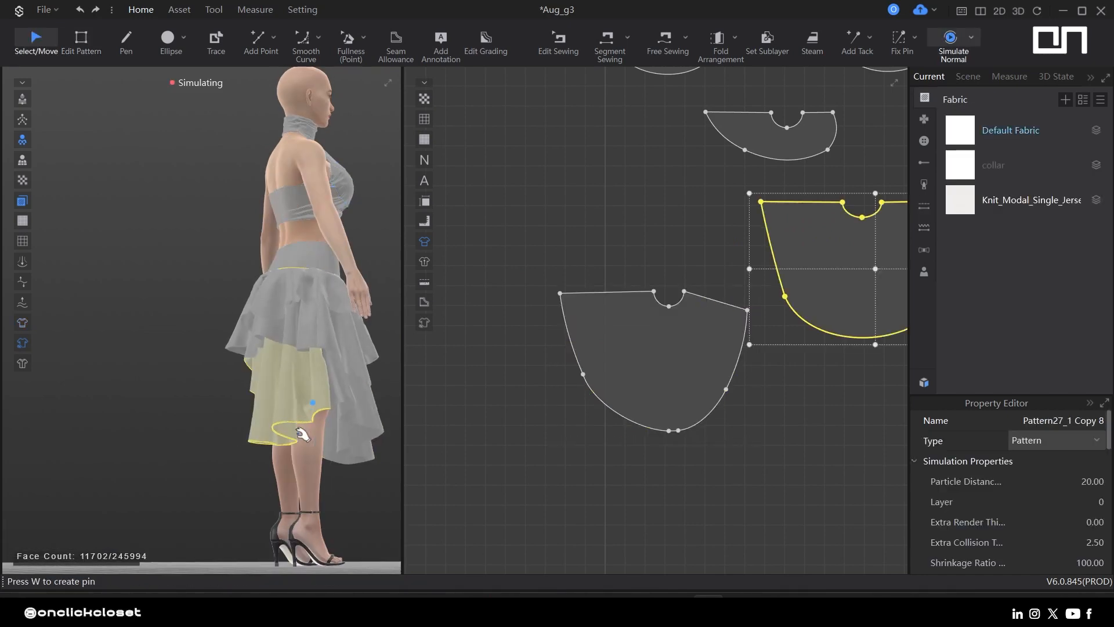
- Simulate the skirt with the widened under-layer panels, adjusting the side drape and checking it from the front
right_drag(297, 430, 380, 454)
click(261, 391)
key(space)
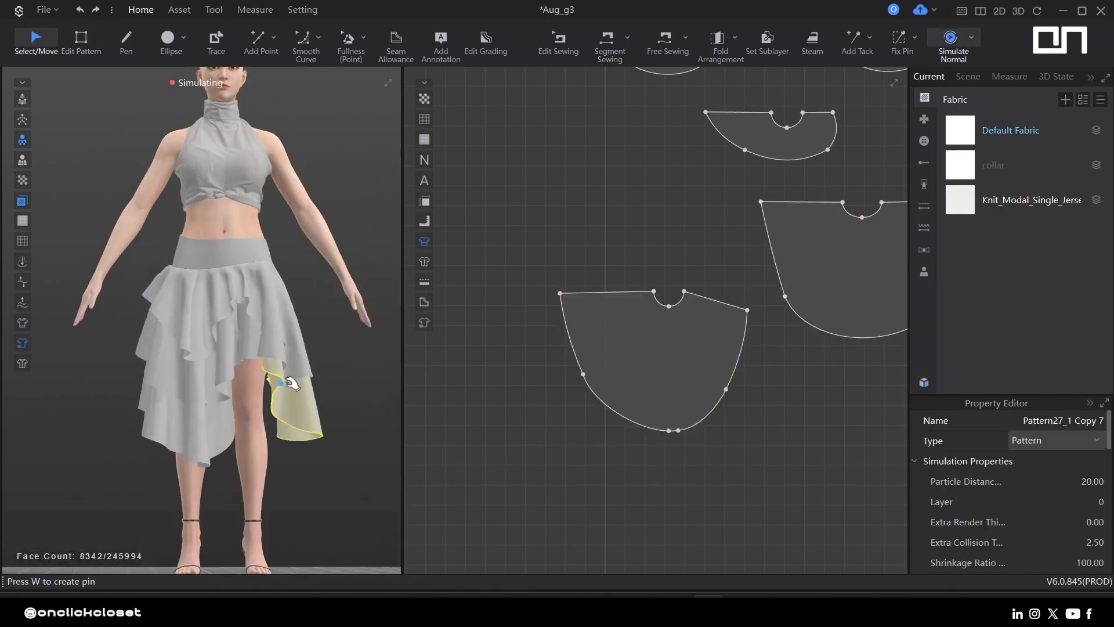
scroll(687, 251, down, 5)
scroll(650, 290, up, 5)
- Widen the original slanted-edge panel and its neighbouring half-circle panel by moving their facing upper corners outward
key(z)
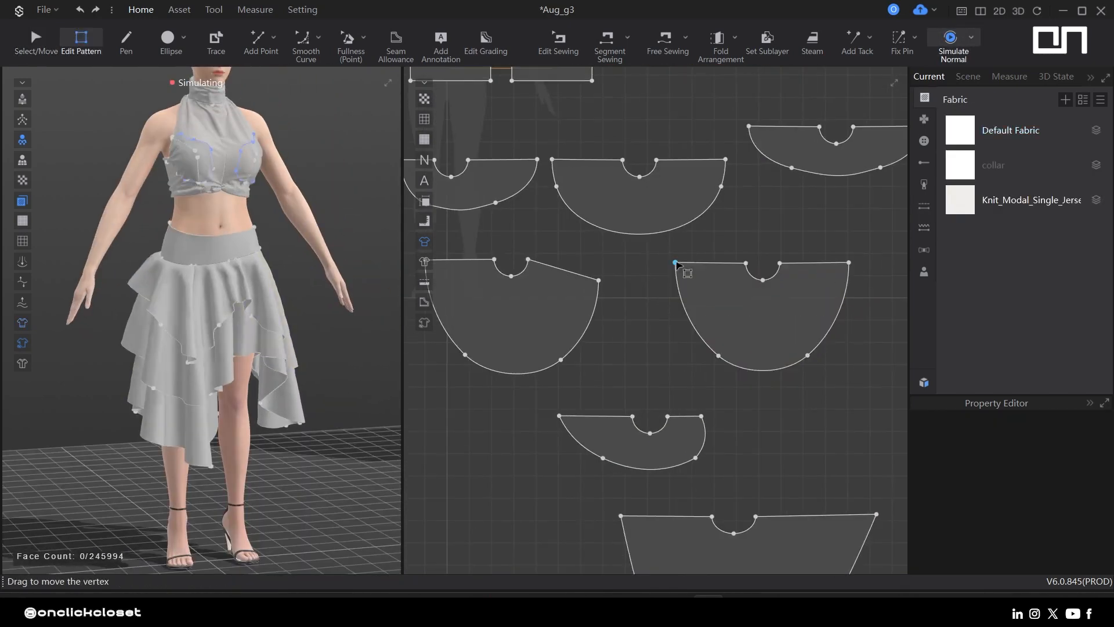
drag(676, 262, 616, 279)
key(b)
click(673, 264)
key(z)
- Simulate the widened upper-layer panels and pull their fabric in 3D to settle the front drape
key(space)
click(206, 361)
right_drag(214, 415, 282, 274)
click(283, 274)
middle_drag(284, 274, 305, 332)
click(243, 301)
key(space)
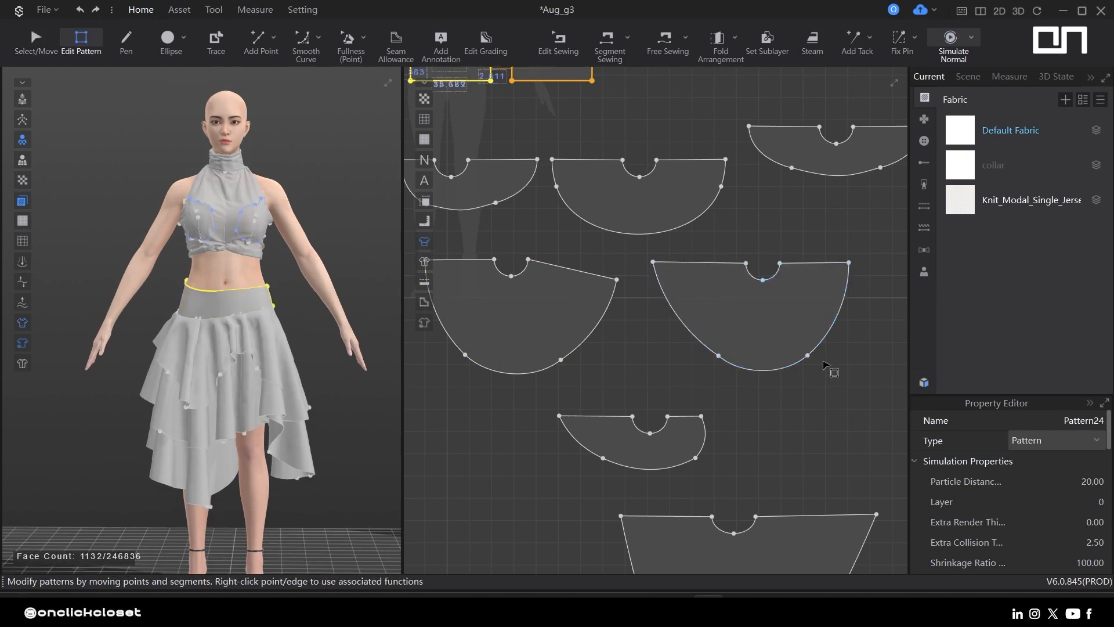
click(826, 363)
- Examine the skirt's layering and drape in the reference photo
scroll(826, 363, down, 4)
middle_drag(808, 194, 656, 320)
scroll(213, 322, up, 3)
scroll(658, 284, up, 7)
scroll(660, 281, down, 3)
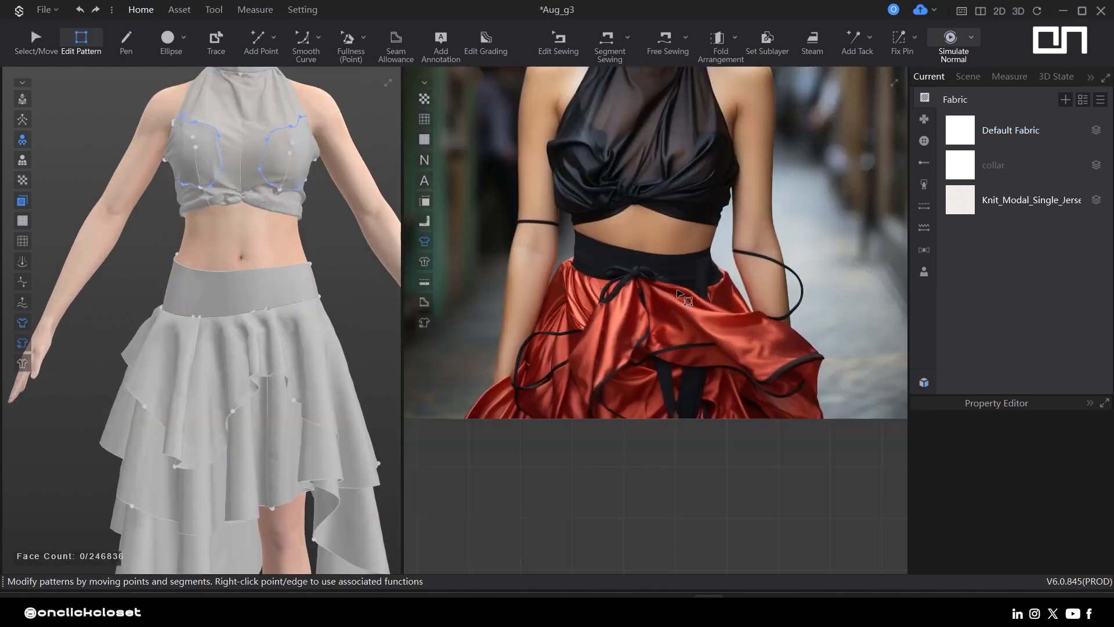
middle_drag(670, 382, 698, 300)
scroll(714, 300, down, 4)
middle_drag(736, 436, 744, 304)
- Extend the large half-circle copy's other upper corner outward and bow the adjoining side edge into a curve
scroll(615, 377, up, 10)
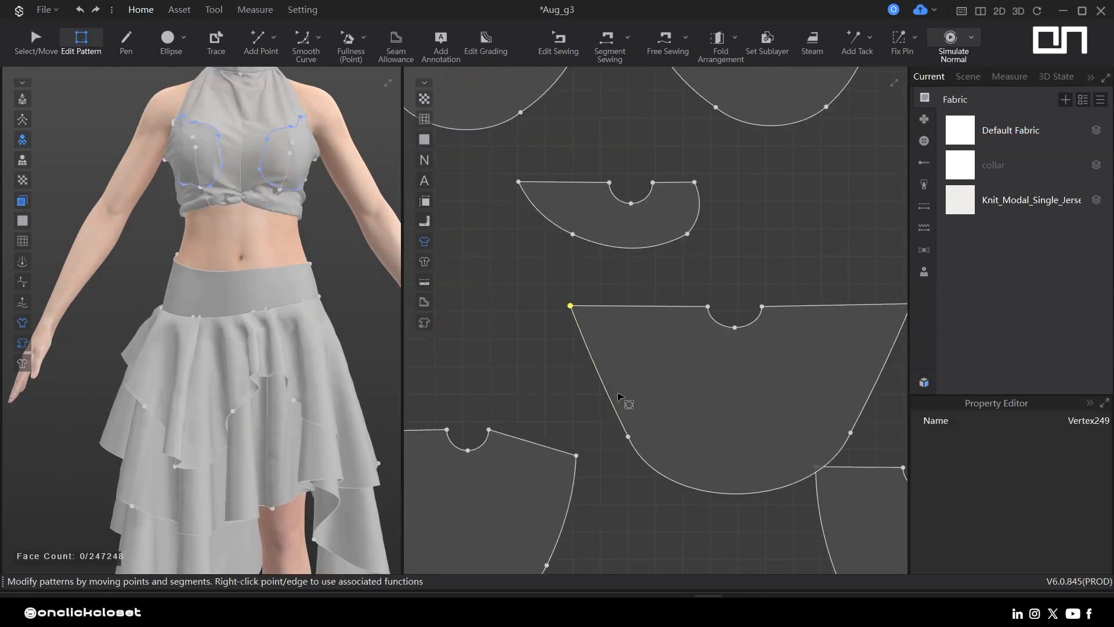
key(v)
drag(595, 367, 582, 377)
- Reduce the curve points at the large copy's side hem point, and blend the side edge and hem into a smooth curve
right_click(638, 465)
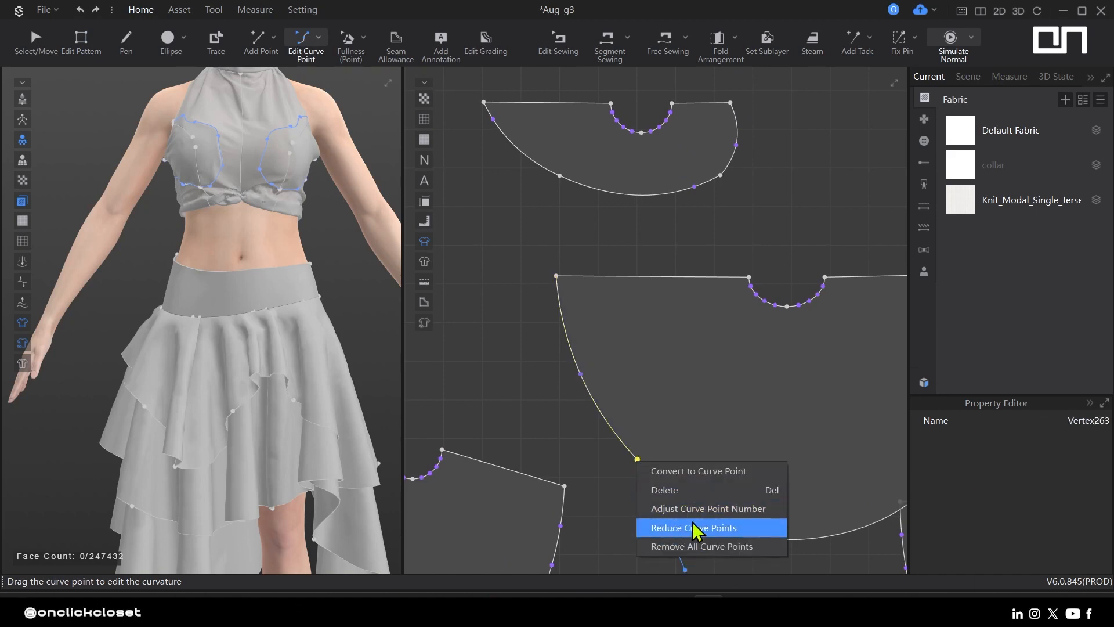
click(701, 527)
scroll(648, 442, down, 2)
middle_drag(724, 567, 666, 418)
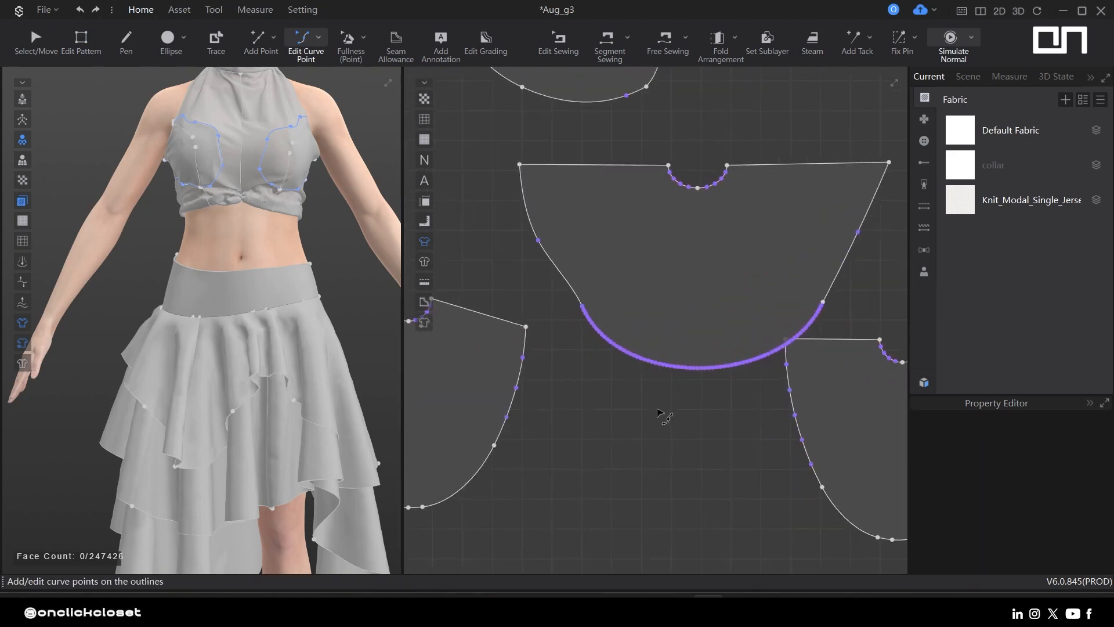
click(582, 306)
drag(618, 390, 635, 365)
scroll(608, 326, down, 2)
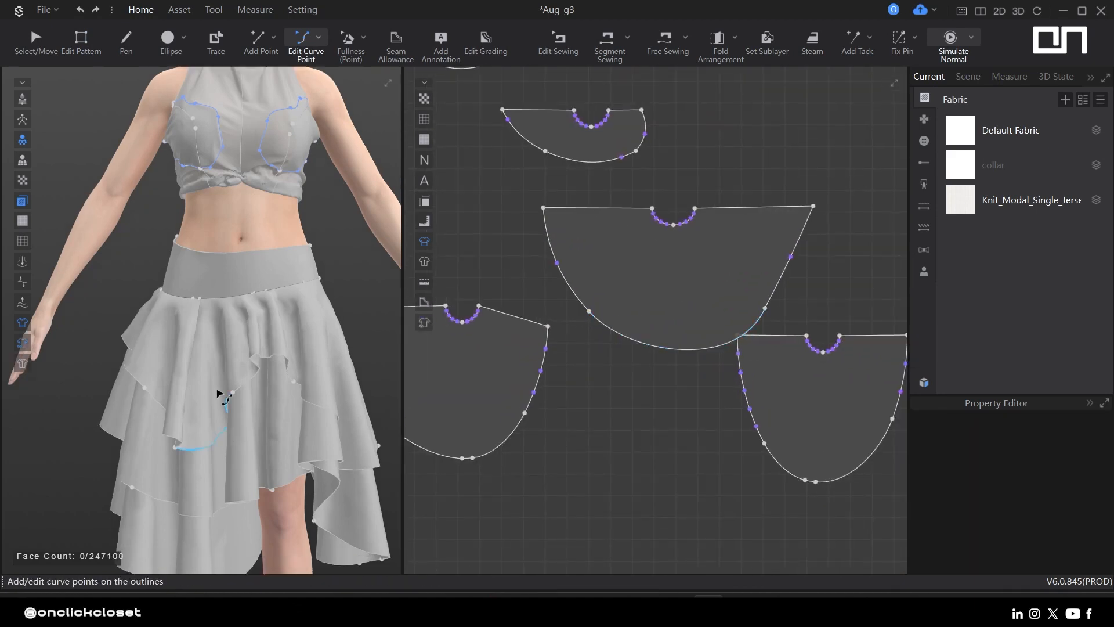
- Simulate the reshaped large panel and pull the front skirt layers in 3D to refine their folds
middle_drag(219, 393, 193, 241)
key(space)
click(309, 353)
click(266, 290)
key(space)
right_drag(264, 291, 299, 295)
click(289, 325)
key(space)
- Move the second full-length copy clear of the large panel, widen it and simulate the drape
middle_drag(682, 368, 578, 321)
drag(730, 315, 765, 357)
drag(846, 403, 868, 402)
key(space)
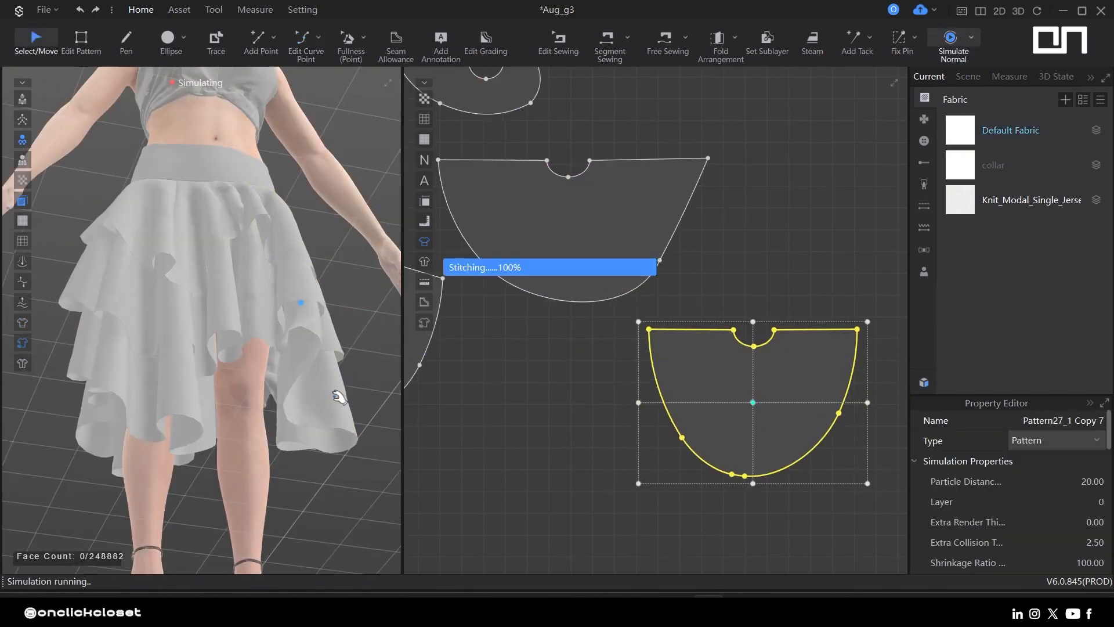
right_drag(339, 395, 282, 342)
click(287, 347)
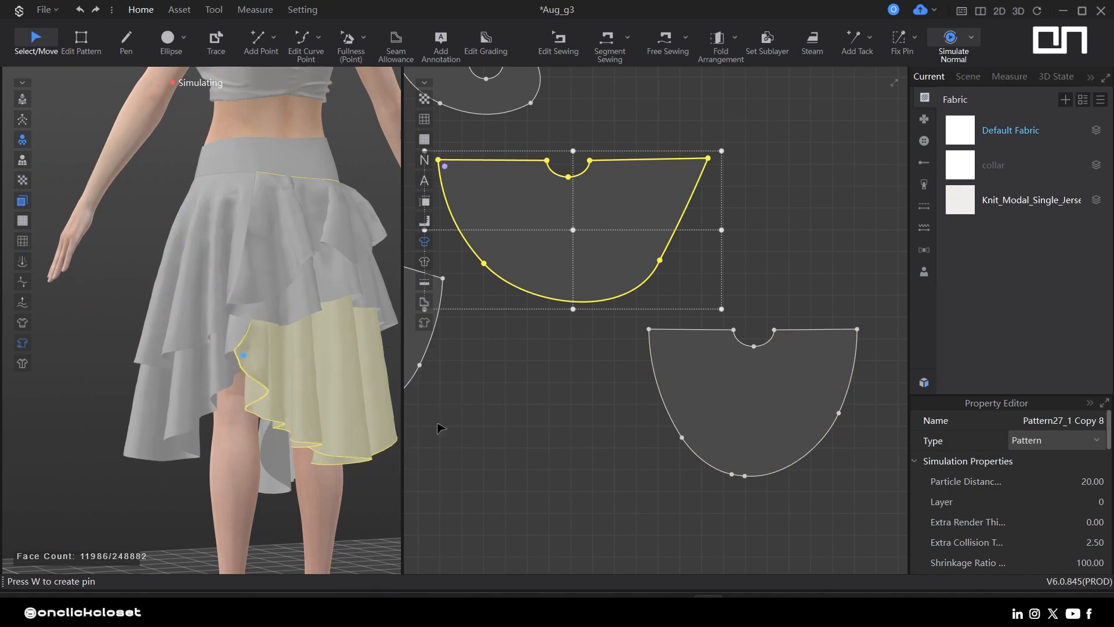
- Lengthen the large back panel by scaling it downward, and settle its drape at the back of the skirt
scroll(621, 313, down, 2)
drag(572, 320, 572, 343)
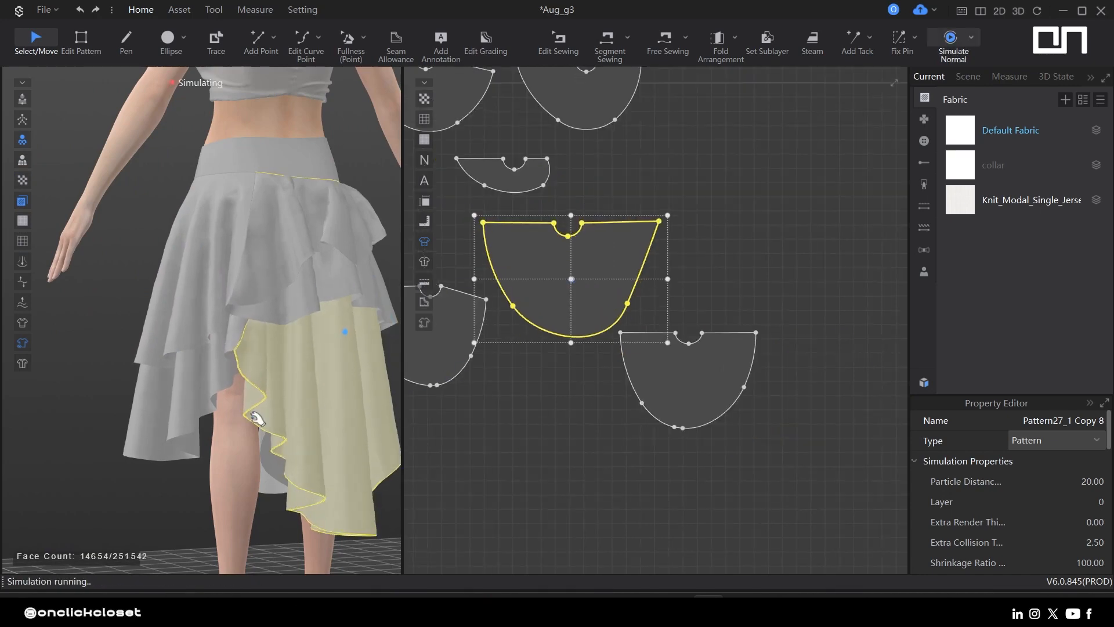
right_drag(302, 427, 301, 290)
click(360, 473)
click(228, 224)
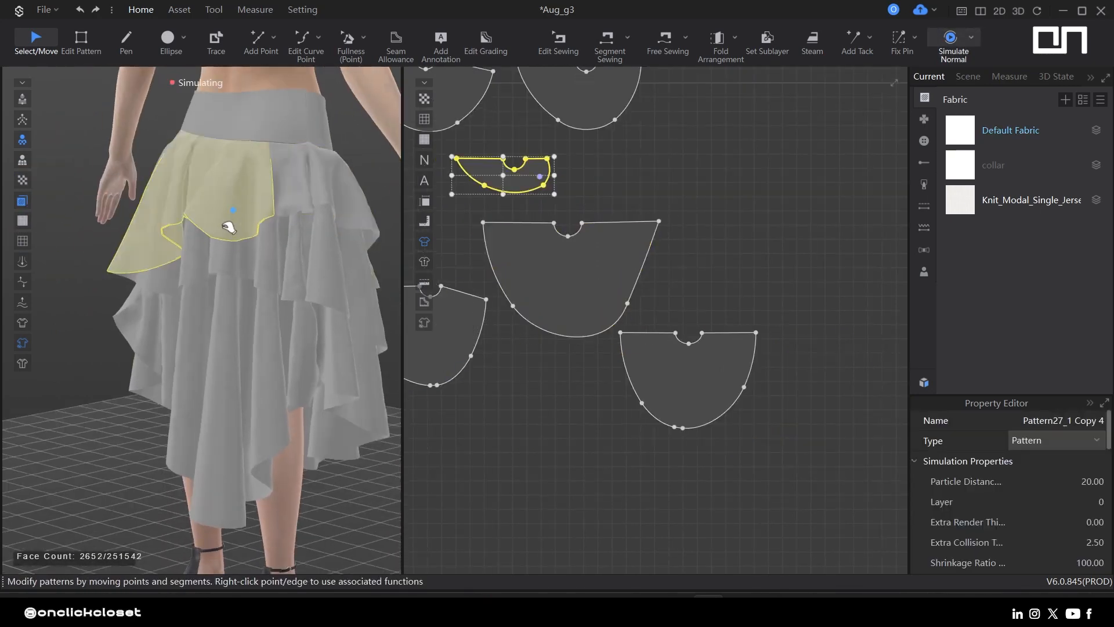
- Pull the short back overlay and the side panel in 3D during simulation to arrange their folds
right_drag(228, 224, 264, 176)
click(273, 209)
click(264, 176)
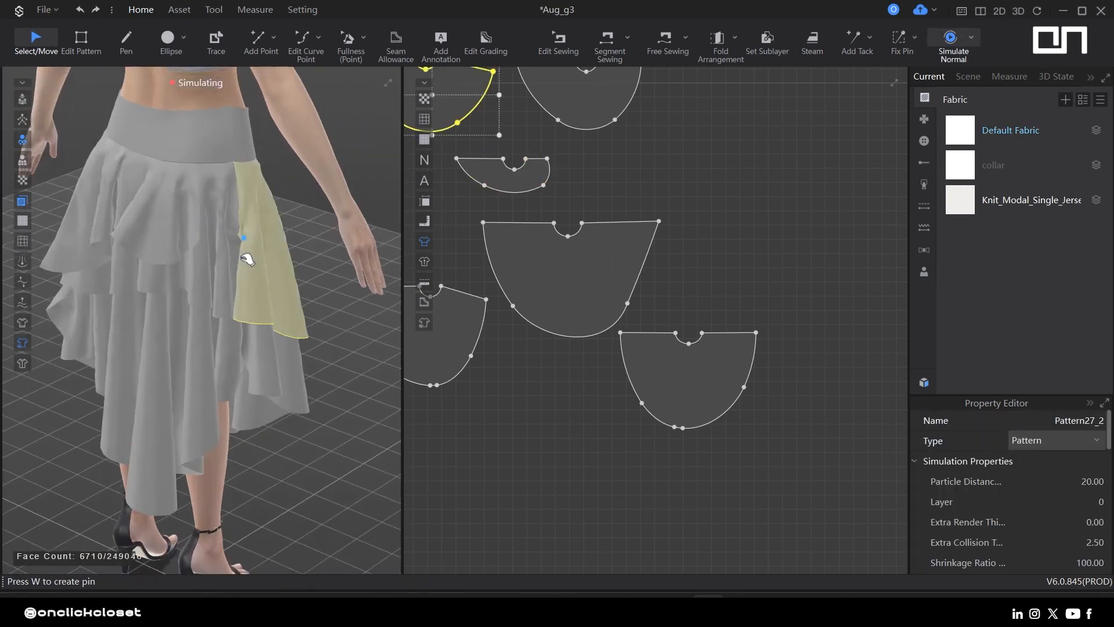
scroll(217, 273, up, 5)
drag(194, 366, 371, 322)
click(371, 323)
- Settle the whole garment's drape from back to front, select all its pattern pieces and stop the simulation
middle_drag(617, 305, 694, 273)
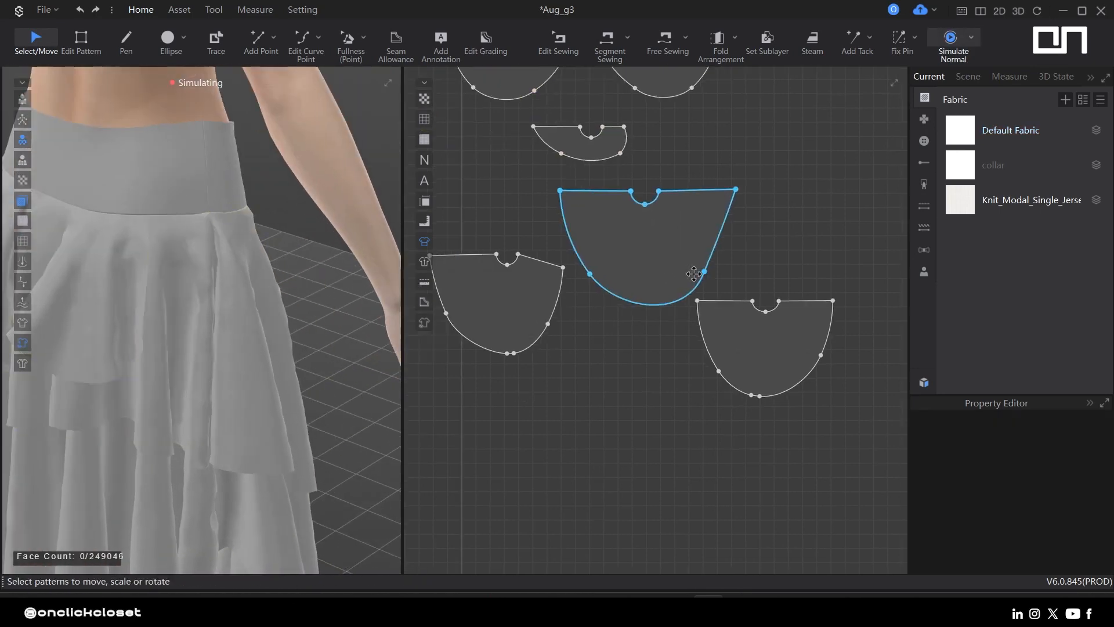
scroll(711, 283, down, 4)
drag(785, 414, 579, 144)
click(327, 384)
right_drag(326, 384, 452, 337)
scroll(453, 337, down, 2)
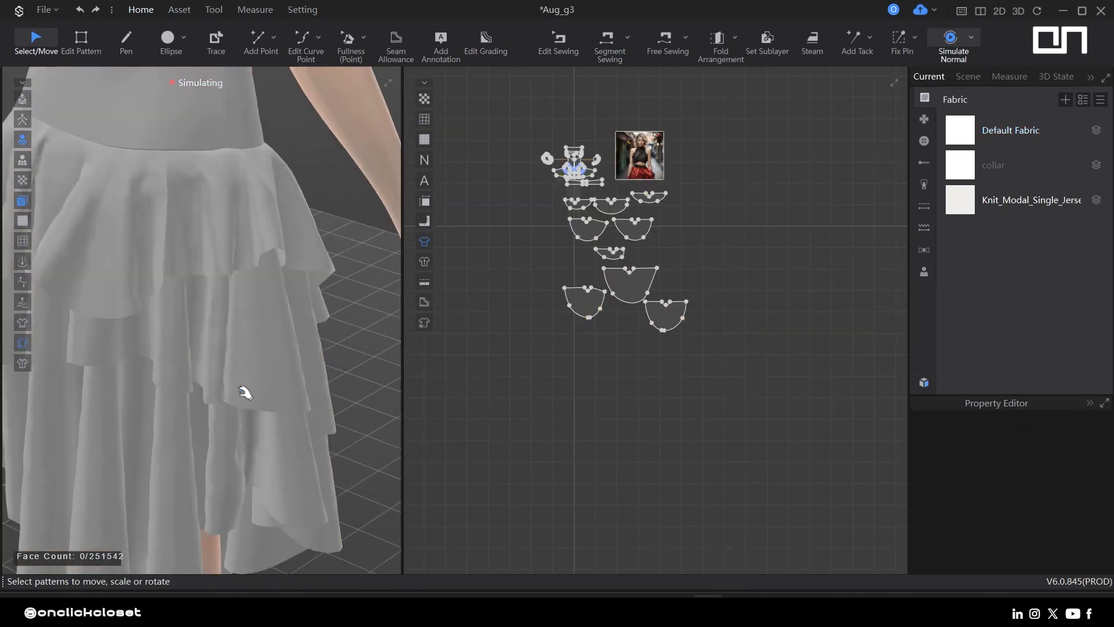
right_drag(244, 390, 290, 427)
scroll(322, 438, down, 3)
scroll(325, 450, down, 3)
drag(526, 150, 734, 381)
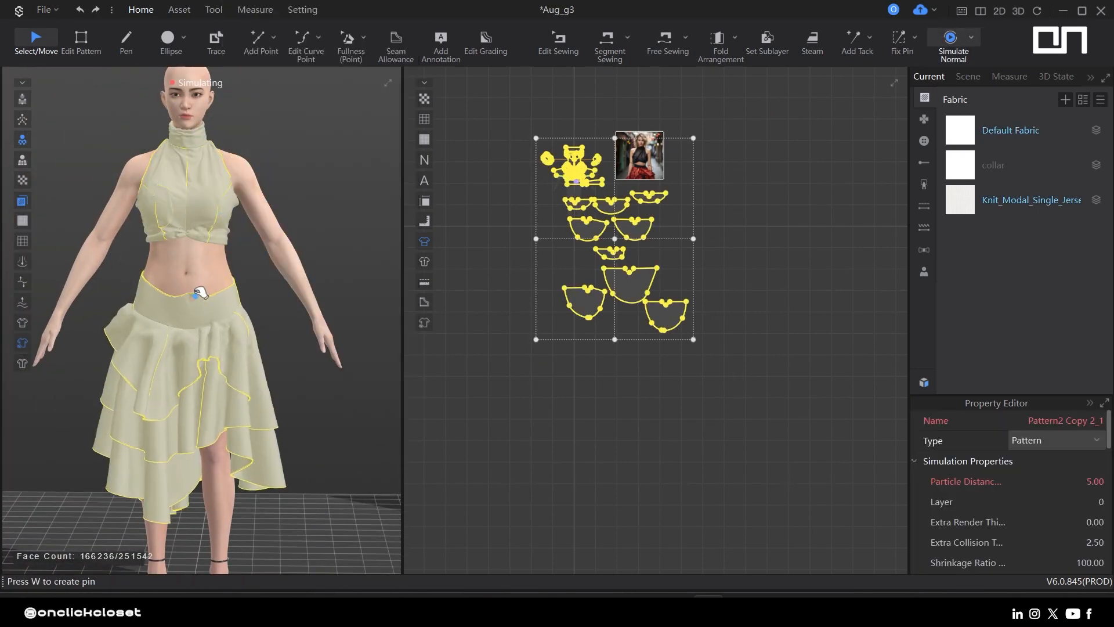
key(space)
key(v)
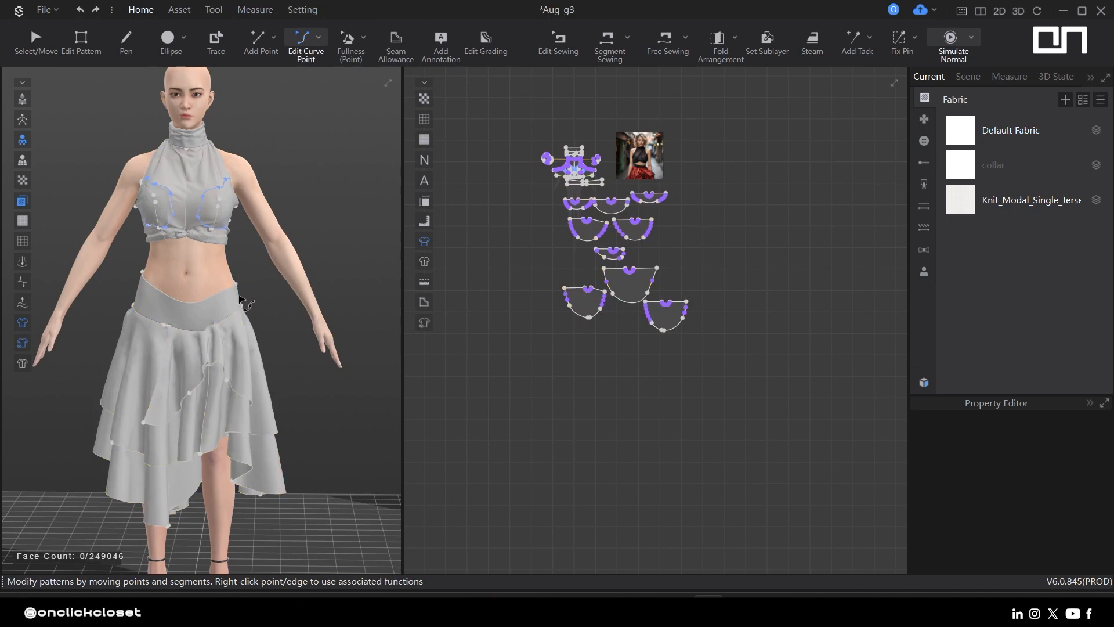
scroll(399, 211, down, 2)
scroll(276, 251, up, 2)
key(q)
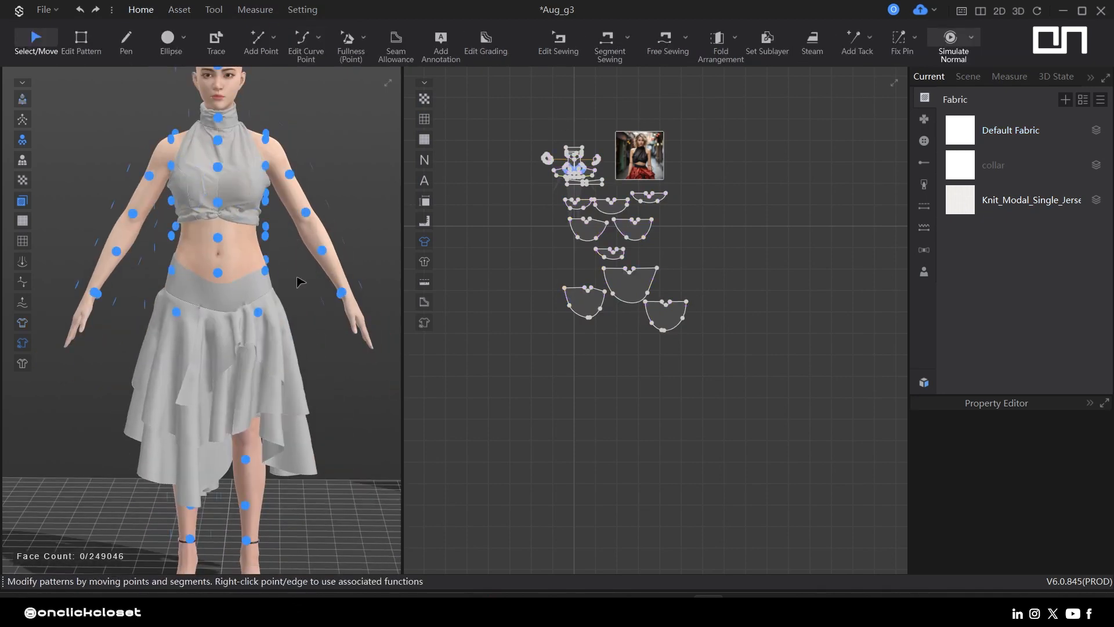
- Place a three-point circumference tape around the avatar's waist just above the skirt's waistband
scroll(648, 298, up, 3)
click(255, 9)
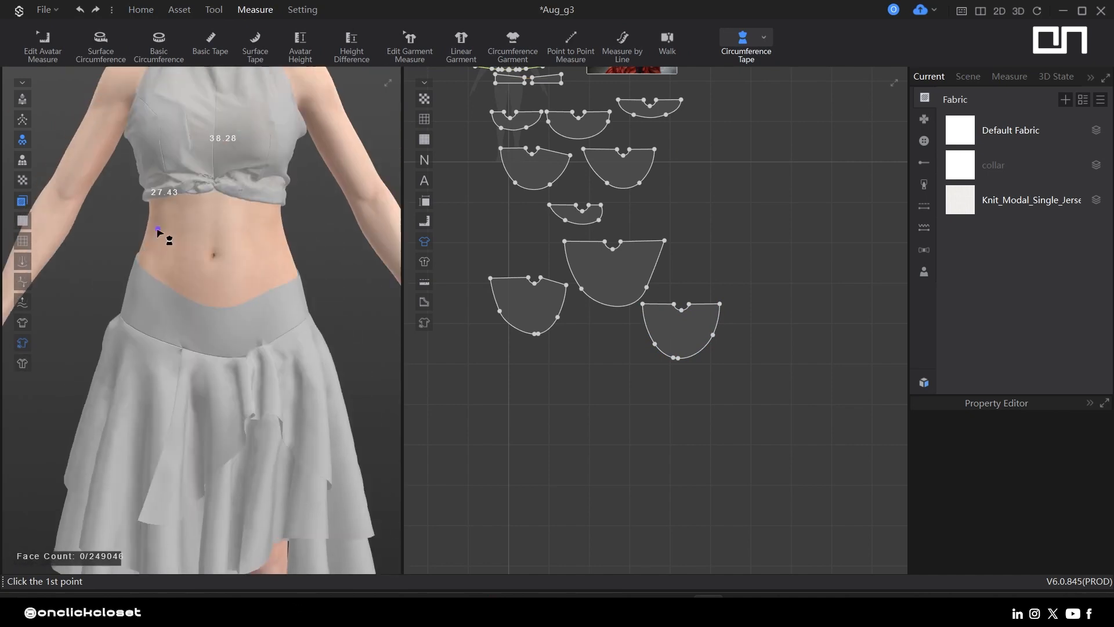
middle_drag(157, 232, 143, 243)
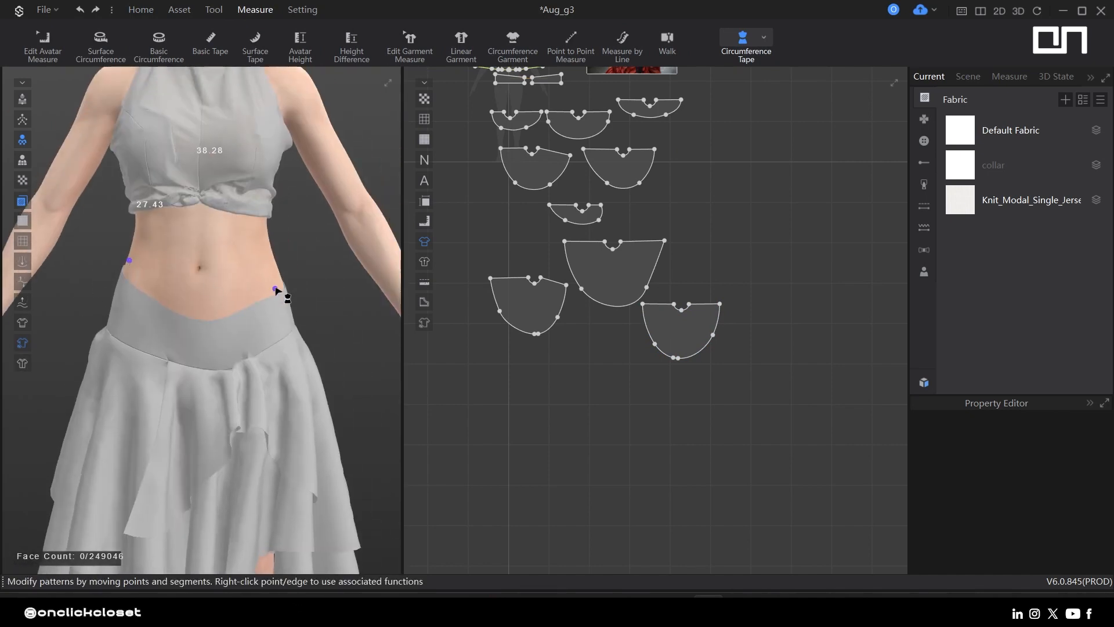
mouse_move(257, 302)
right_down()
mouse_move(238, 289)
mouse_move(247, 306)
mouse_move(256, 293)
right_up()
click(239, 291)
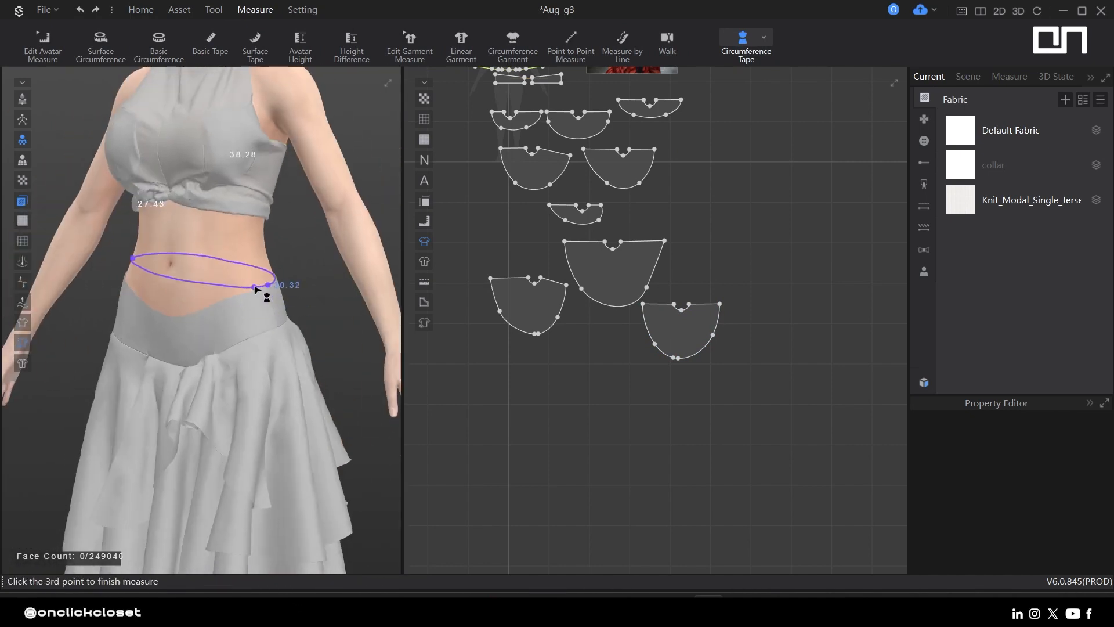
click(256, 286)
- Attach the waistband's top edge to the circumference tape on the avatar's waist and simulate briefly to fit it
click(764, 37)
click(767, 117)
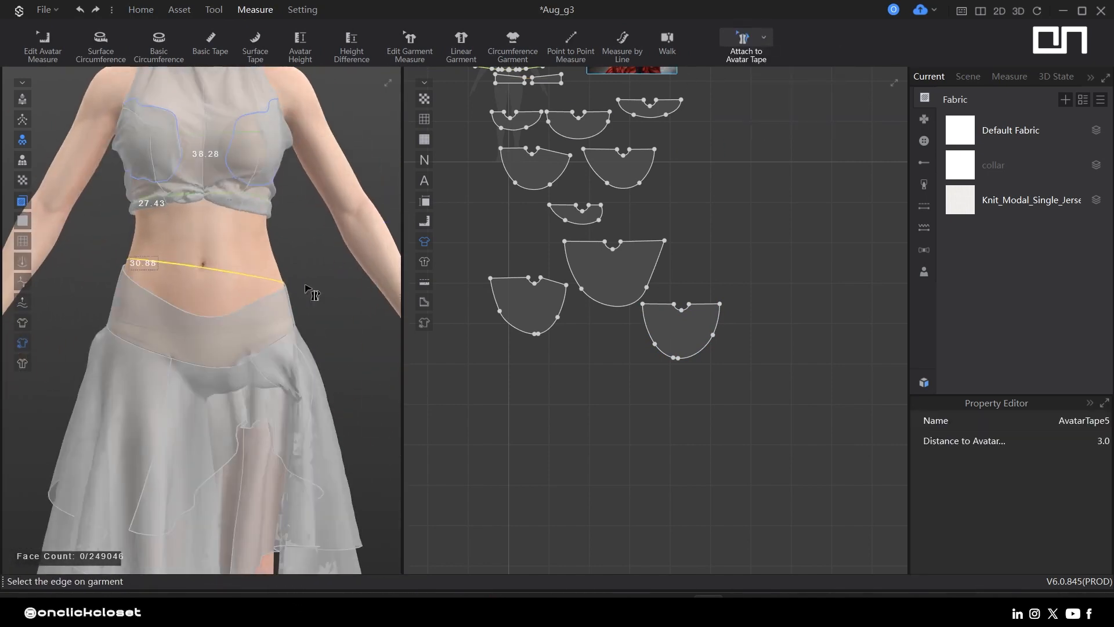
scroll(304, 299, up, 4)
click(300, 294)
scroll(298, 249, down, 4)
right_drag(299, 249, 252, 336)
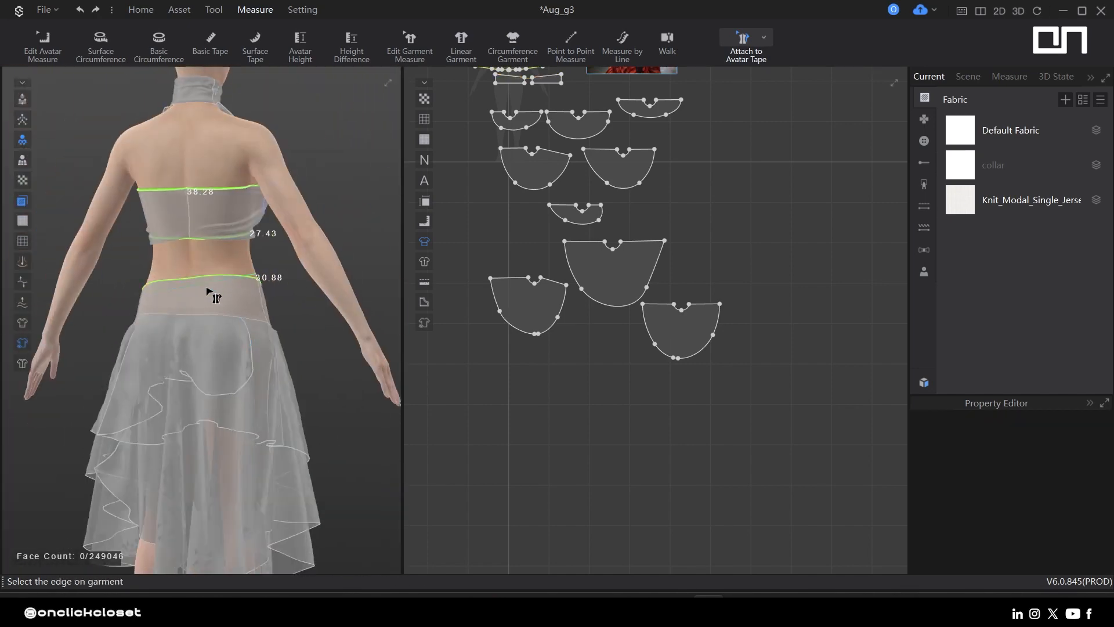
key(space)
click(210, 334)
key(space)
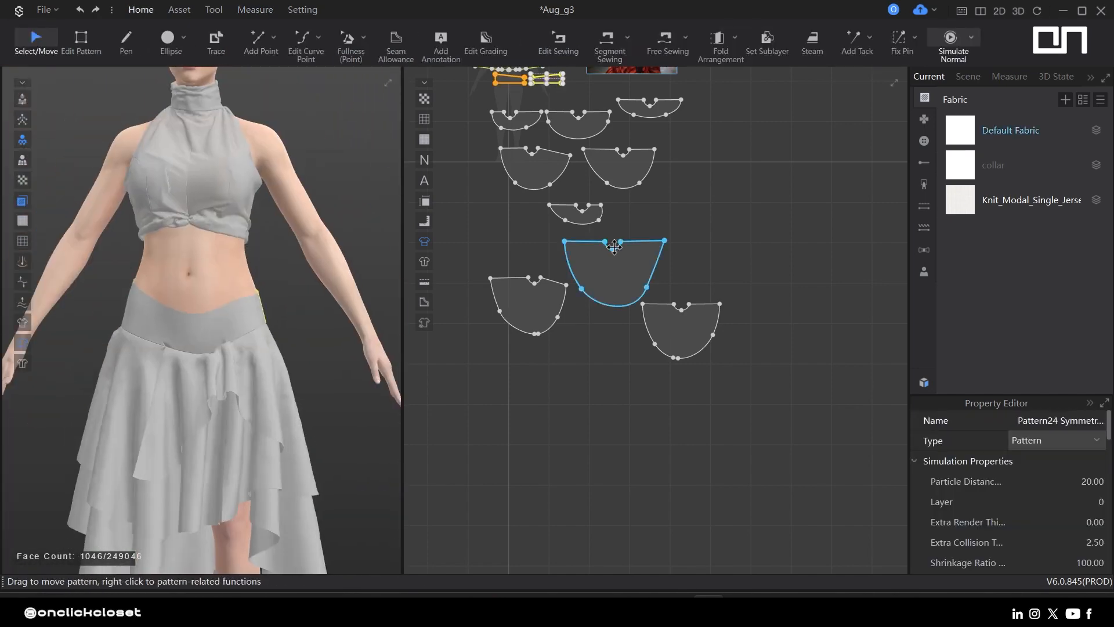
- Select the waistband with all the skirt panels and run the simulation to settle the skirt on the waist
scroll(614, 246, down, 3)
drag(741, 349, 506, 153)
shift+click(231, 335)
right_drag(231, 335, 112, 360)
shift+click(324, 299)
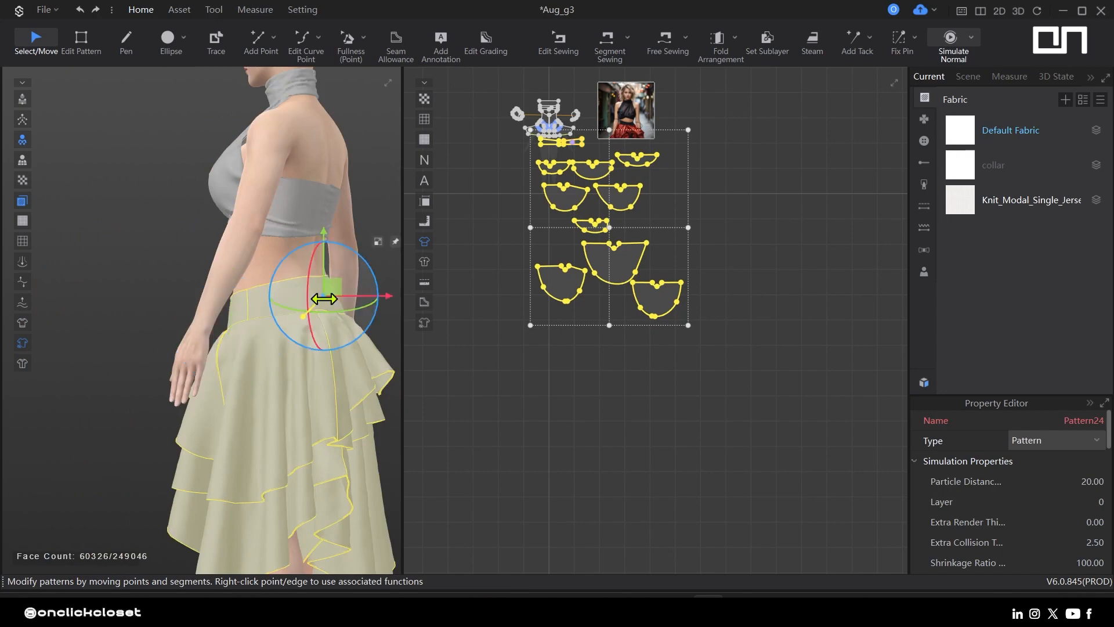
right_click(327, 300)
click(366, 105)
right_drag(281, 372, 400, 386)
click(194, 273)
key(space)
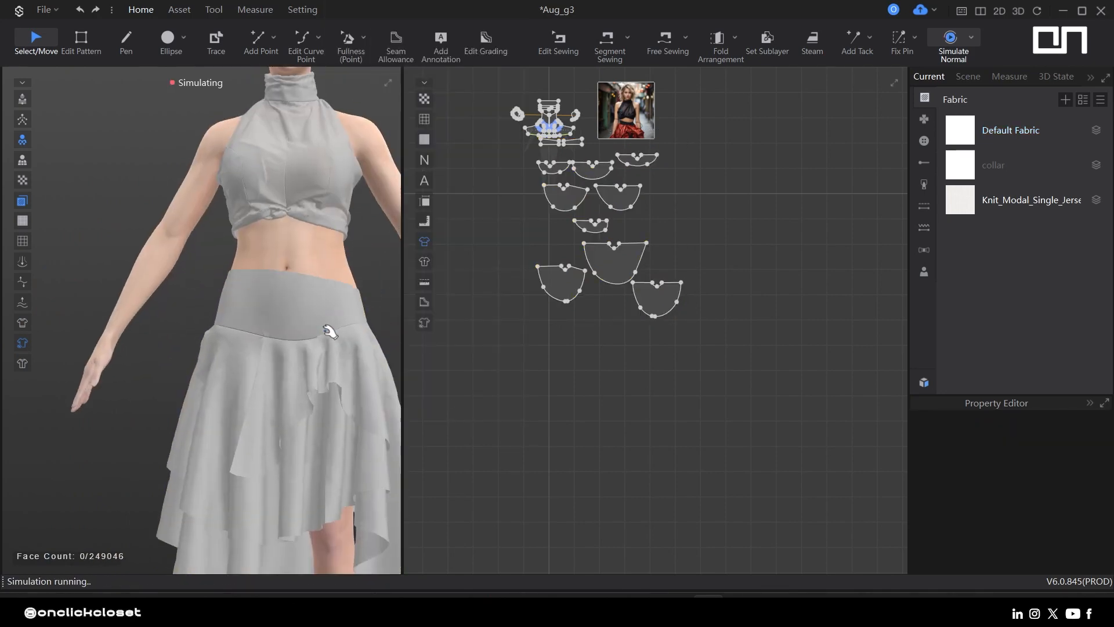
- Pull the front overlay and the front of the waistband in 3D during simulation to adjust their folds and position
right_drag(330, 331, 145, 362)
click(343, 296)
right_drag(226, 377, 424, 397)
middle_drag(348, 354, 314, 279)
drag(249, 282, 200, 262)
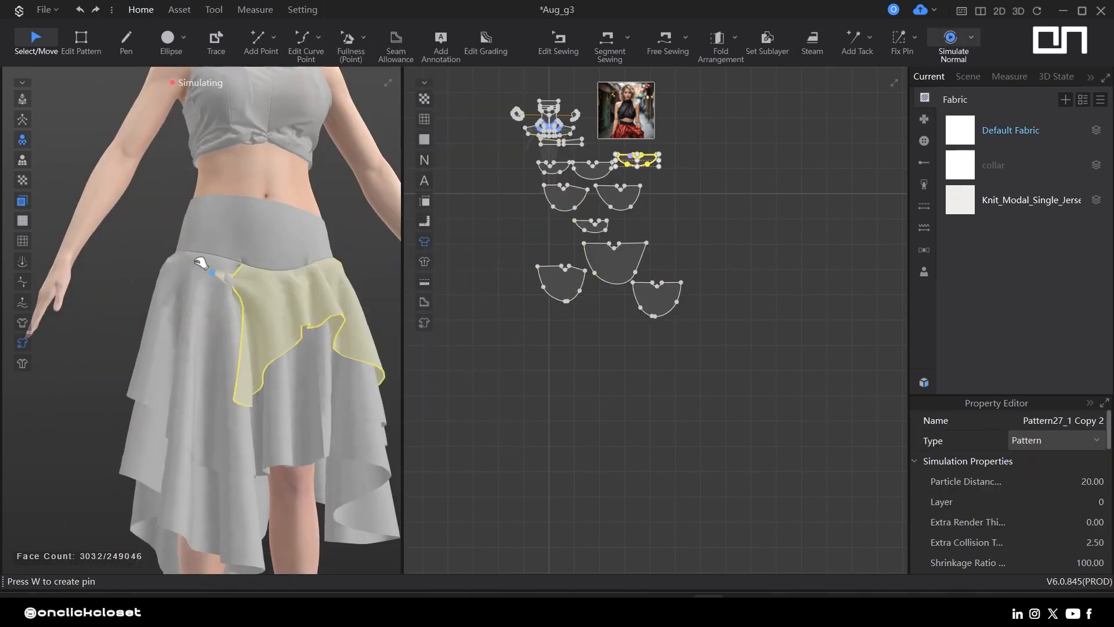
drag(268, 253, 288, 194)
key(space)
scroll(400, 342, down, 1)
right_drag(357, 342, 525, 360)
key(space)
click(218, 336)
click(543, 345)
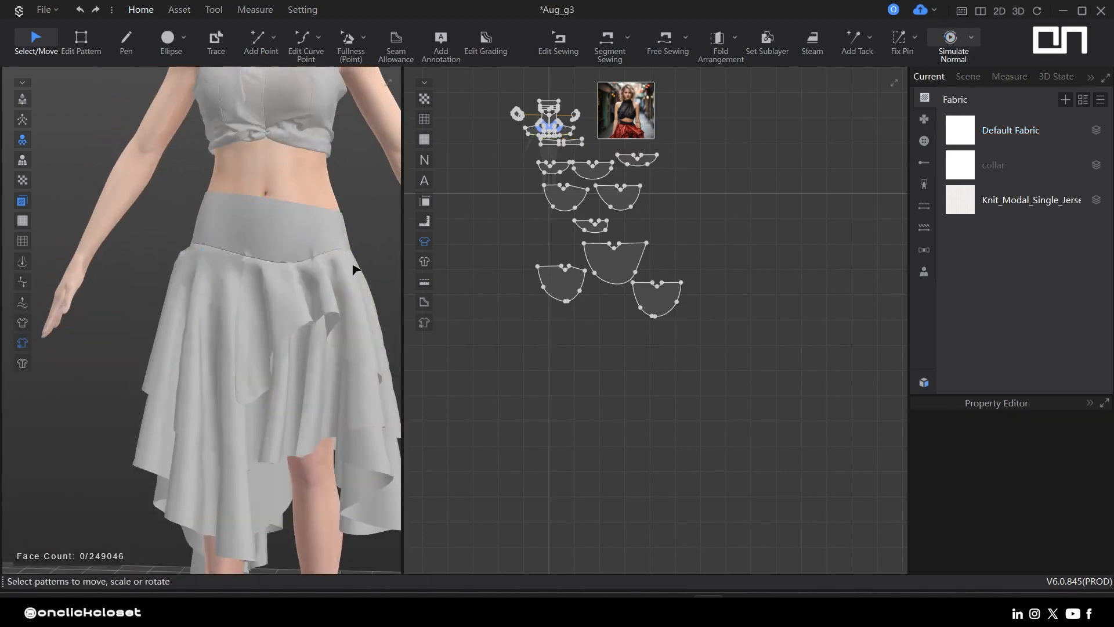
- Hide all the skirt panels and pull the remaining waistband in 3D during simulation to adjust its front
drag(520, 157, 518, 152)
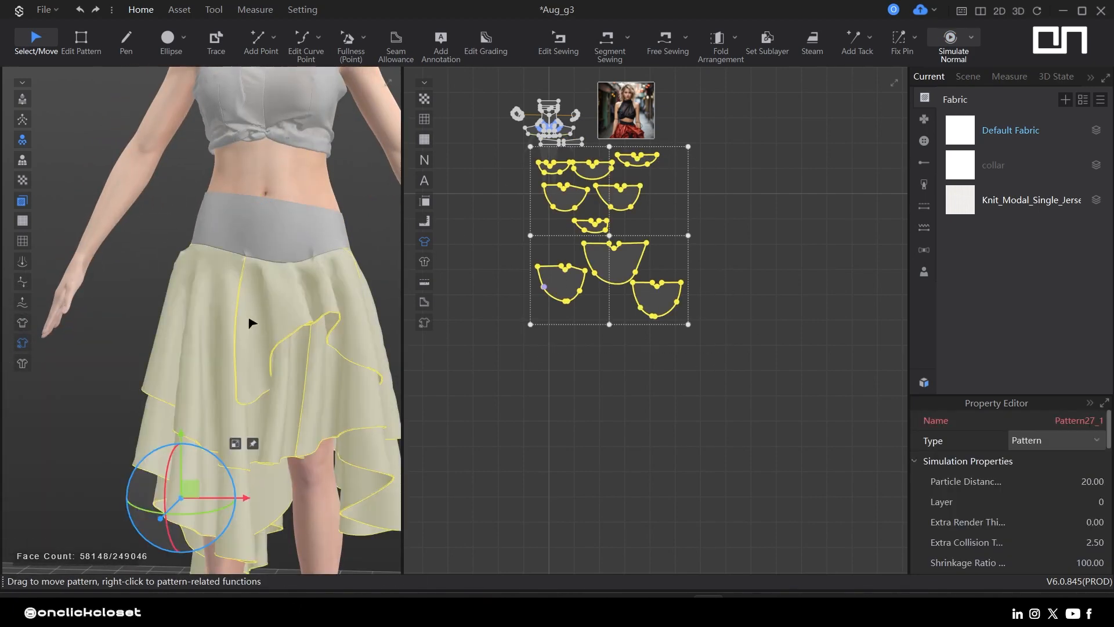
key(shift+q)
middle_drag(310, 256, 281, 304)
key(space)
drag(262, 273, 238, 284)
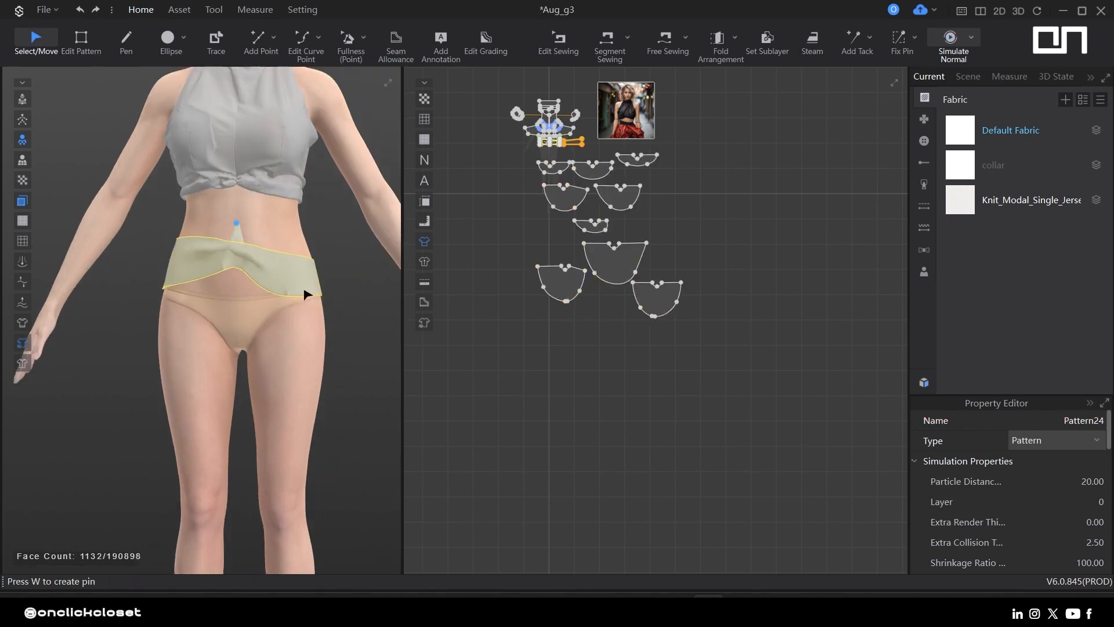
key(z)
scroll(218, 283, up, 2)
scroll(219, 284, down, 1)
click(179, 9)
click(302, 9)
click(254, 10)
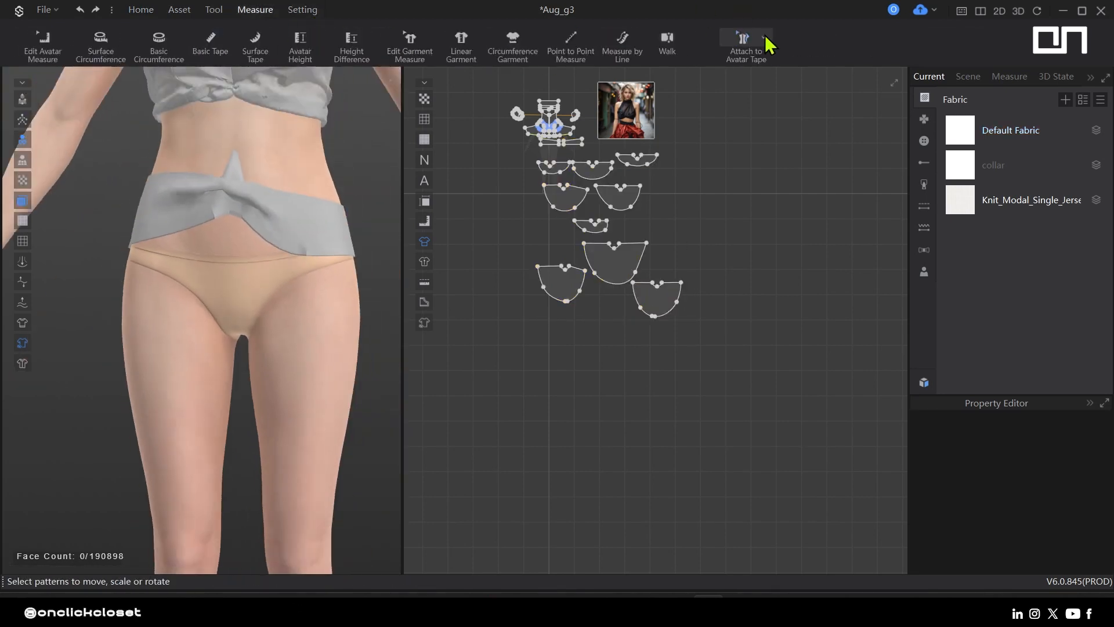
click(764, 37)
click(755, 116)
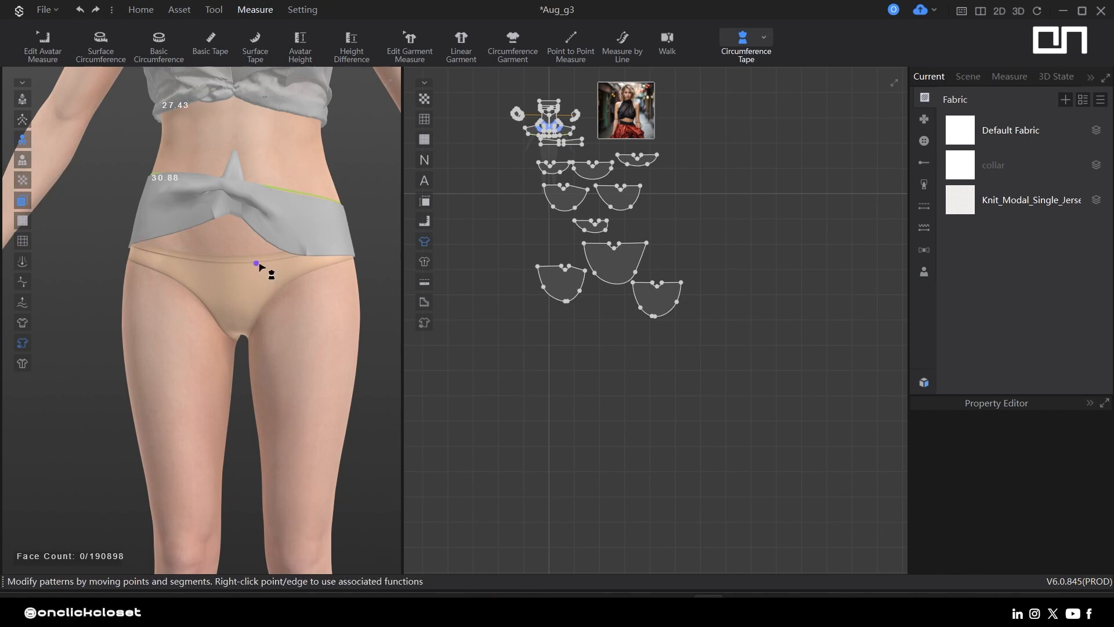
right_drag(177, 230, 214, 239)
key(q)
- Reconnect to the server and save the current project
click(295, 223)
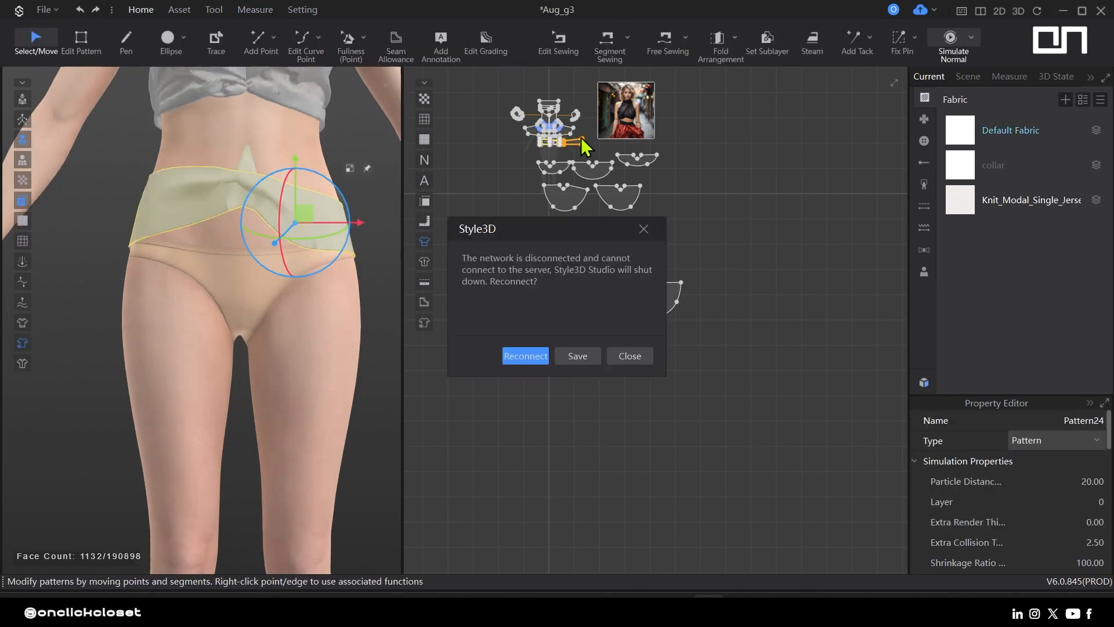
click(531, 356)
scroll(615, 183, up, 1)
click(43, 9)
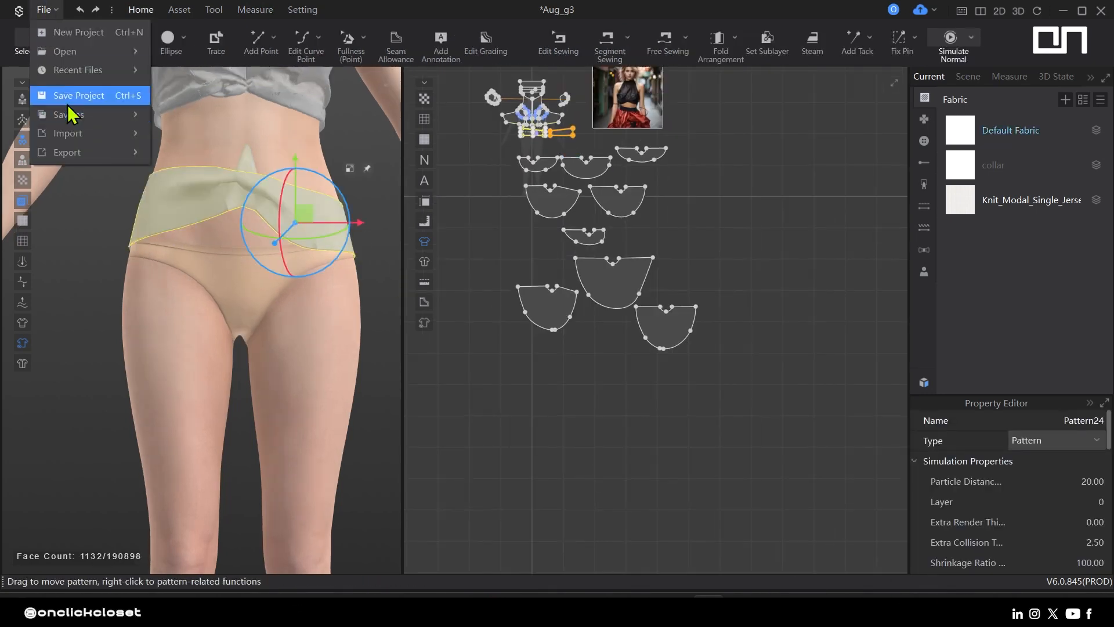
click(69, 93)
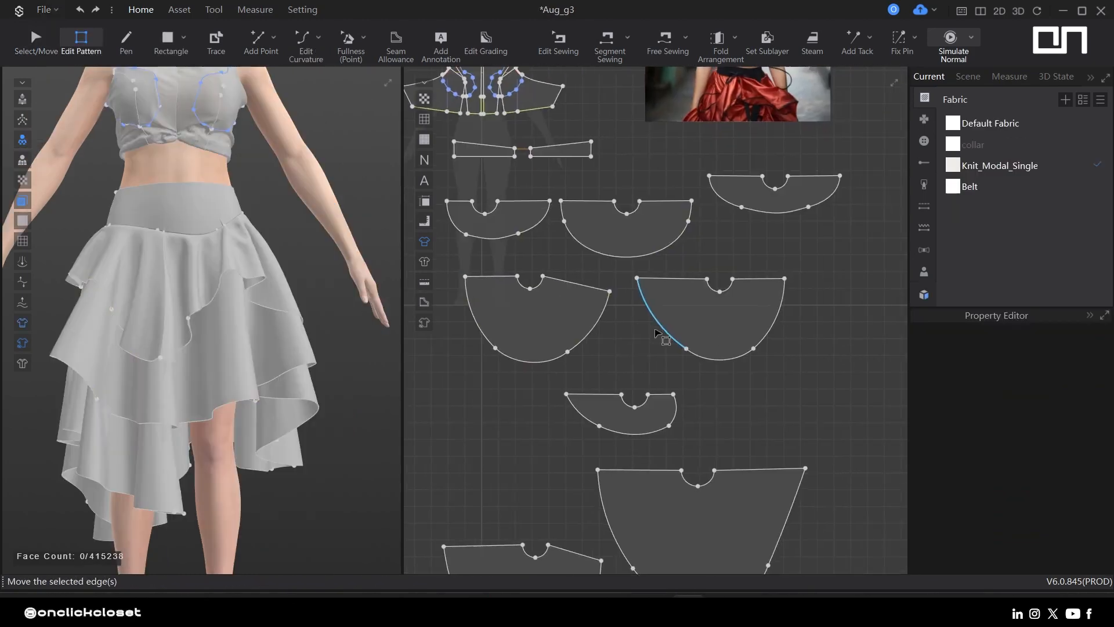
- Select the curved hem edges of all nine skirt panels and add one equidistant internal line at 0.5 in spacing
shift+click(627, 255)
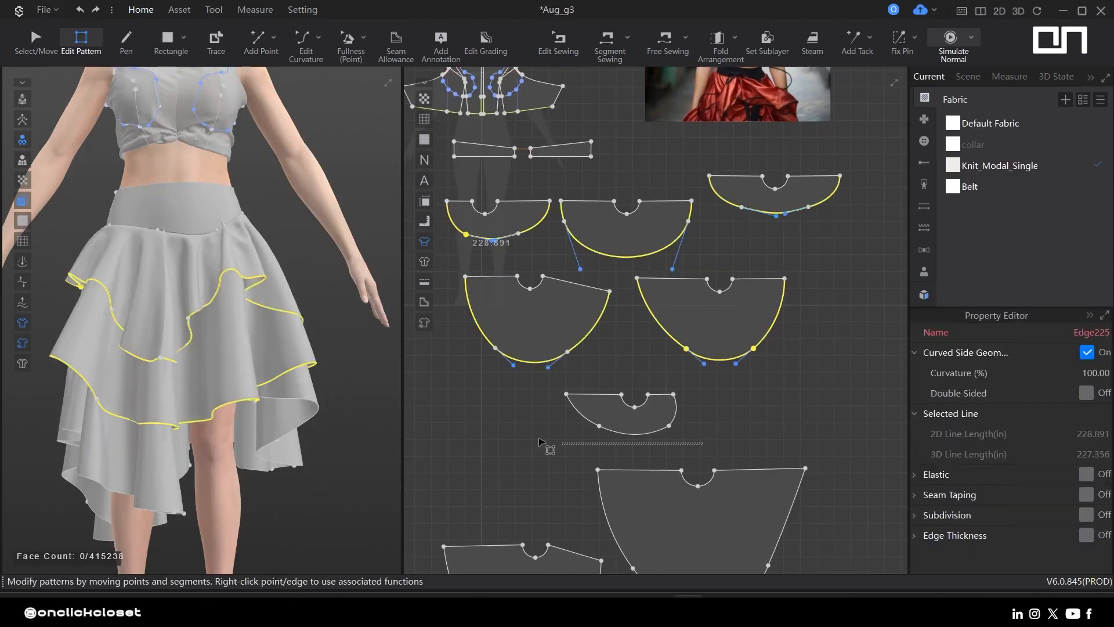
shift+drag(539, 442, 546, 400)
middle_drag(682, 431, 669, 402)
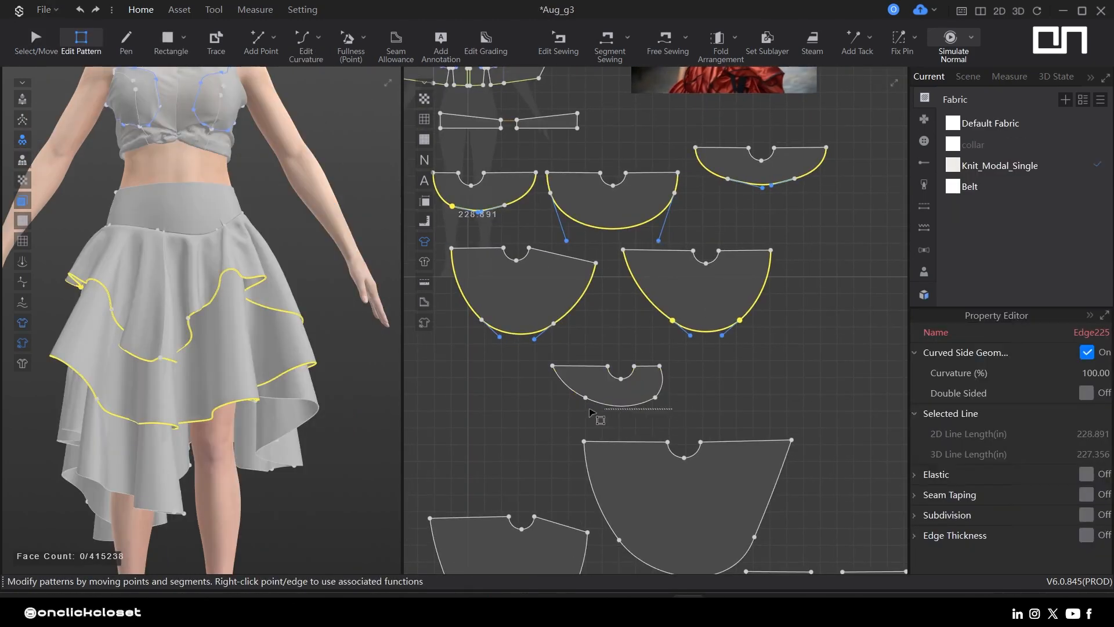
shift+drag(589, 412, 574, 389)
middle_drag(679, 395, 646, 293)
shift+drag(793, 409, 571, 429)
middle_drag(629, 468, 611, 373)
scroll(610, 373, down, 2)
shift+drag(564, 459, 435, 373)
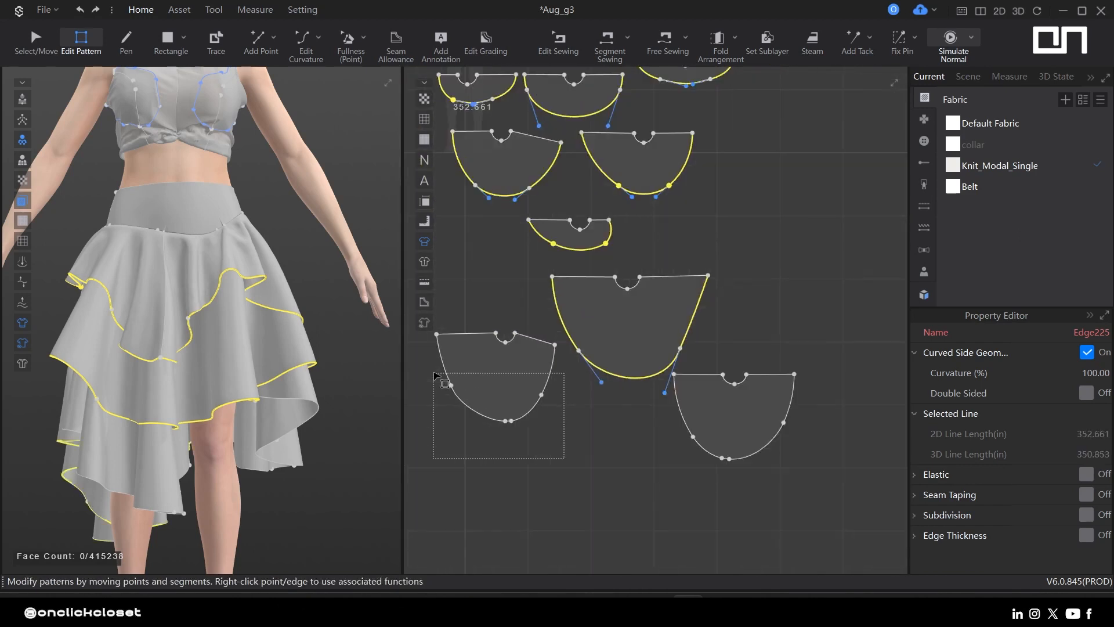
right_click(708, 459)
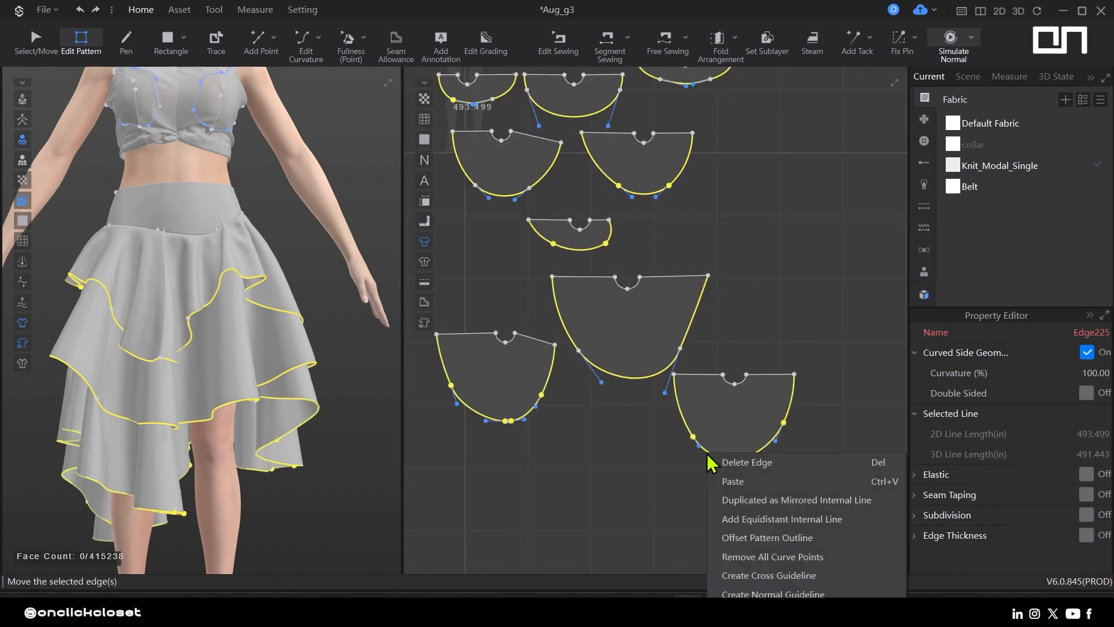
click(745, 519)
text(.5)
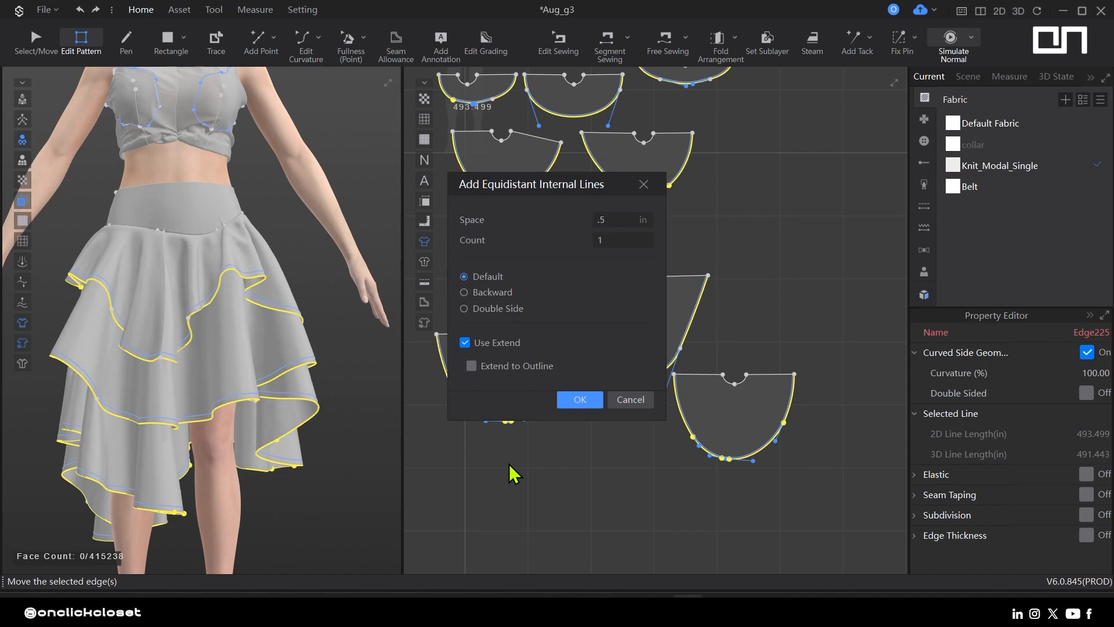
click(580, 399)
- Split the hem bands from the skirt panels along the new internal lines, keeping each band sewn to its panel
scroll(573, 258, up, 8)
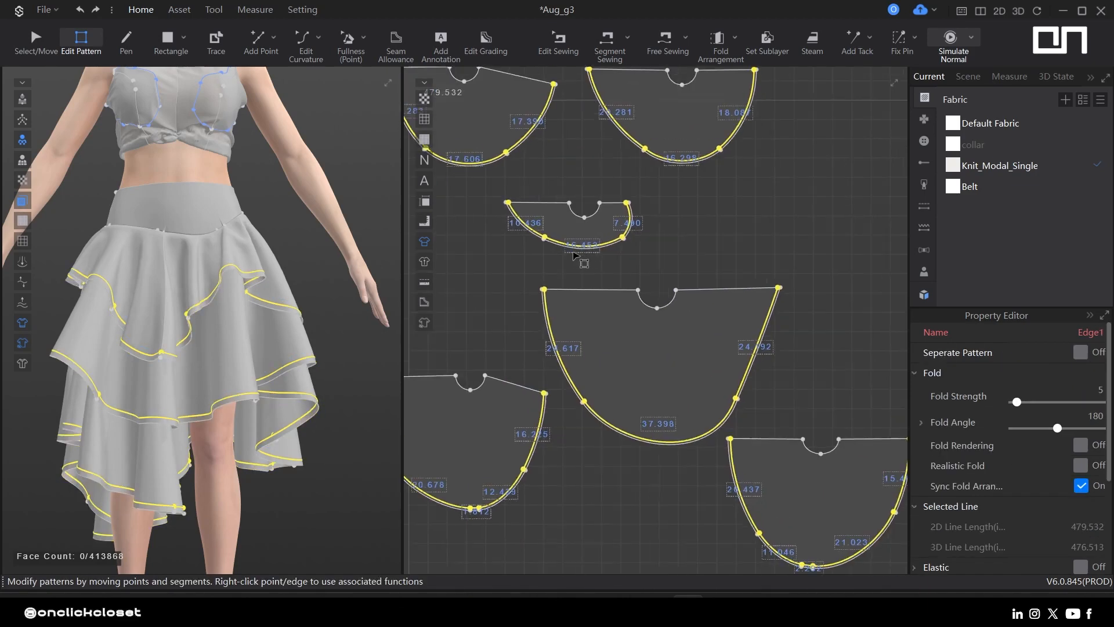
right_click(591, 251)
click(624, 353)
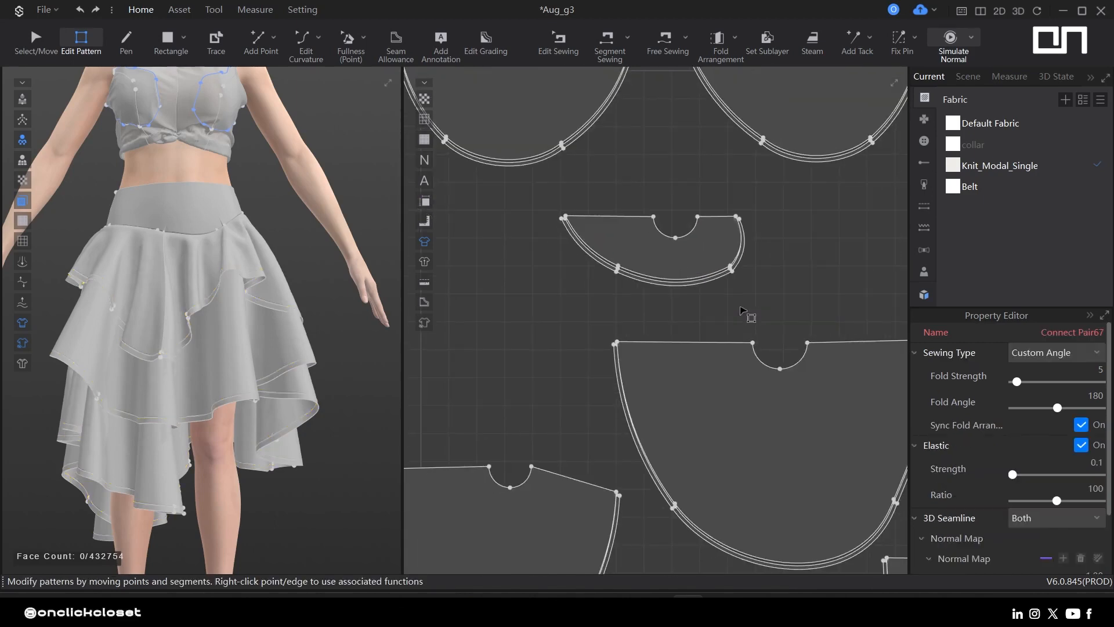
key(a)
click(644, 244)
- Duplicate the Default Fabric and rename the copy "binding"
click(1021, 123)
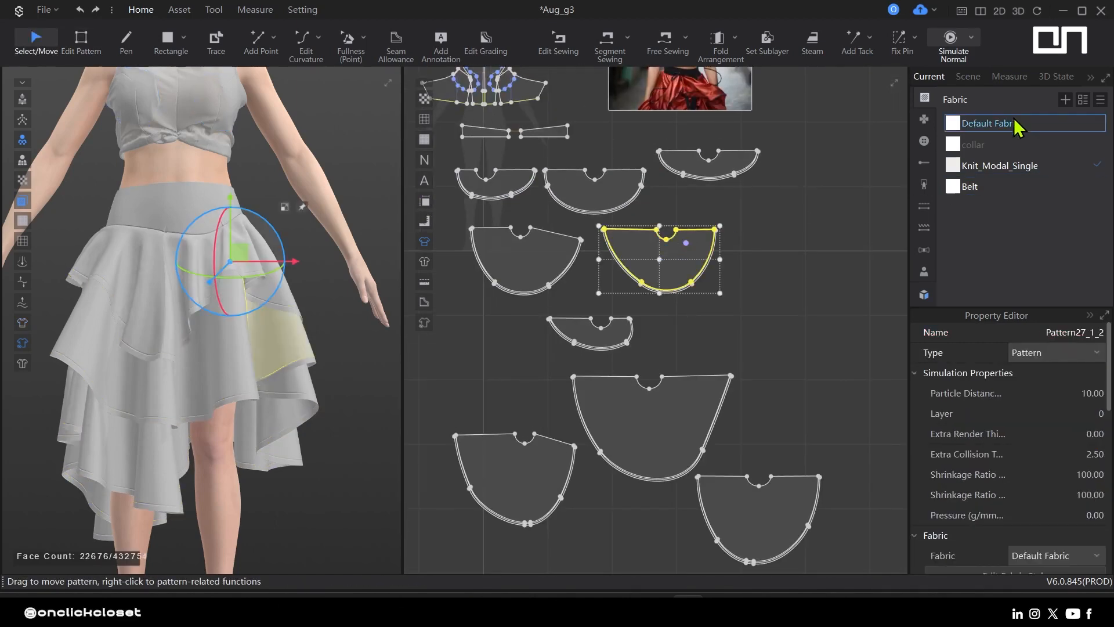
right_click(1060, 123)
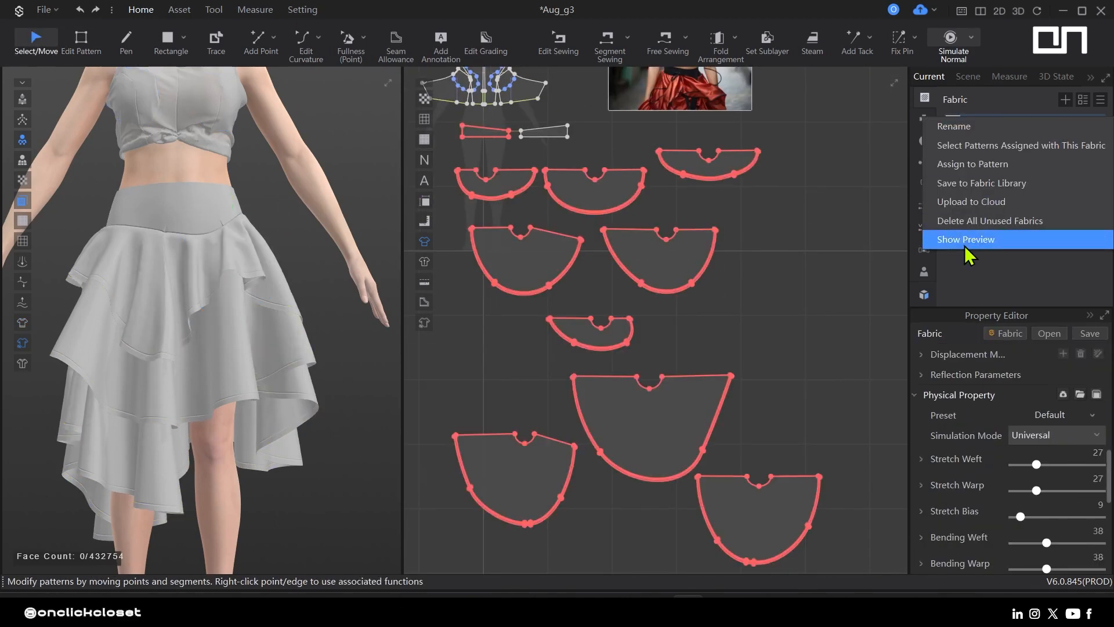
click(999, 298)
click(957, 130)
click(1100, 100)
click(1042, 119)
double_click(1022, 207)
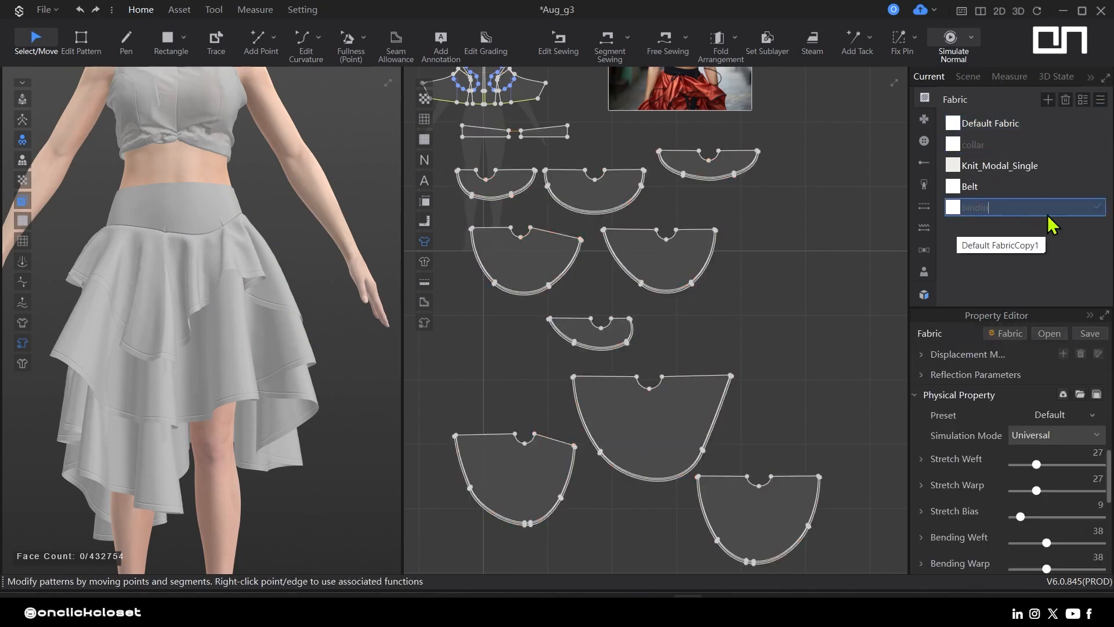
- Select the narrow hem bands of all nine skirt panels and assign the binding fabric to them
click(699, 158)
shift+click(493, 199)
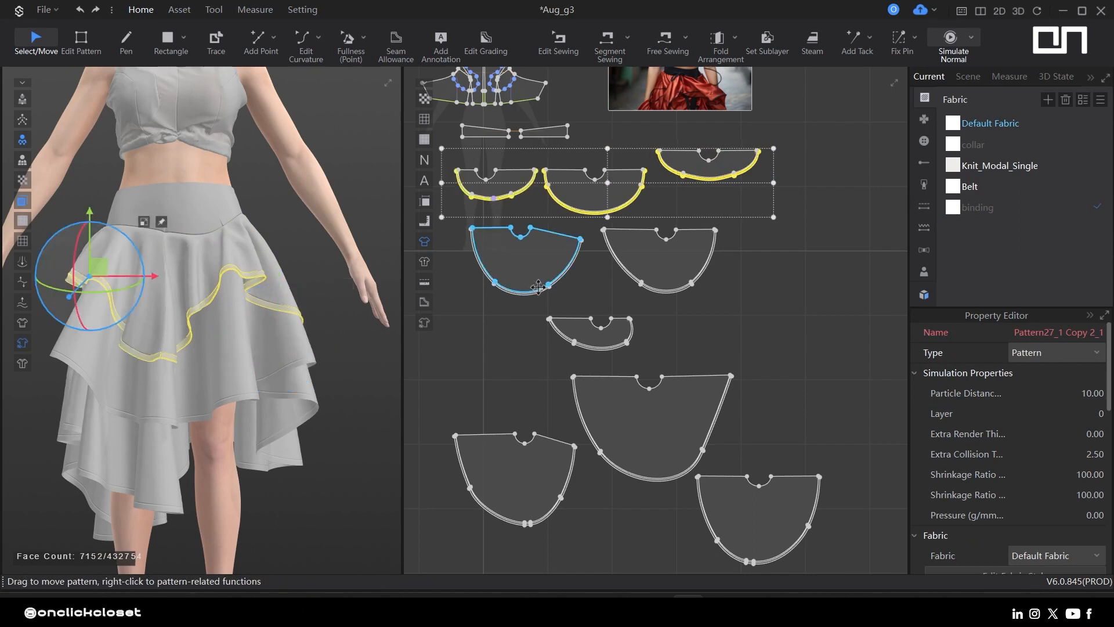
shift+click(545, 288)
shift+click(624, 345)
shift+click(709, 433)
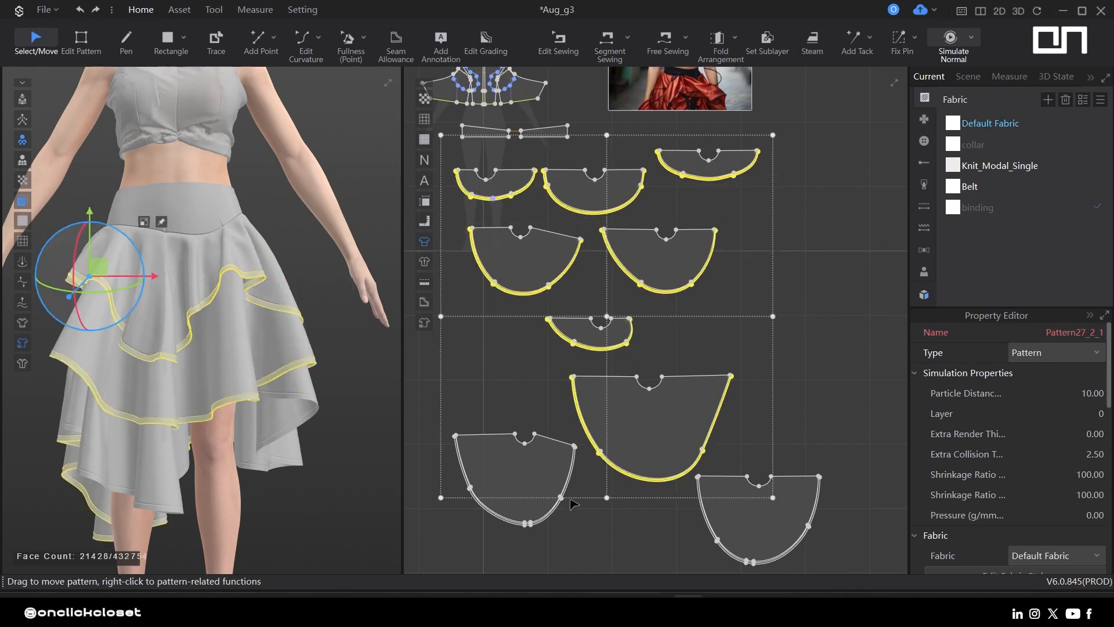
shift+click(480, 504)
shift+click(737, 559)
click(955, 208)
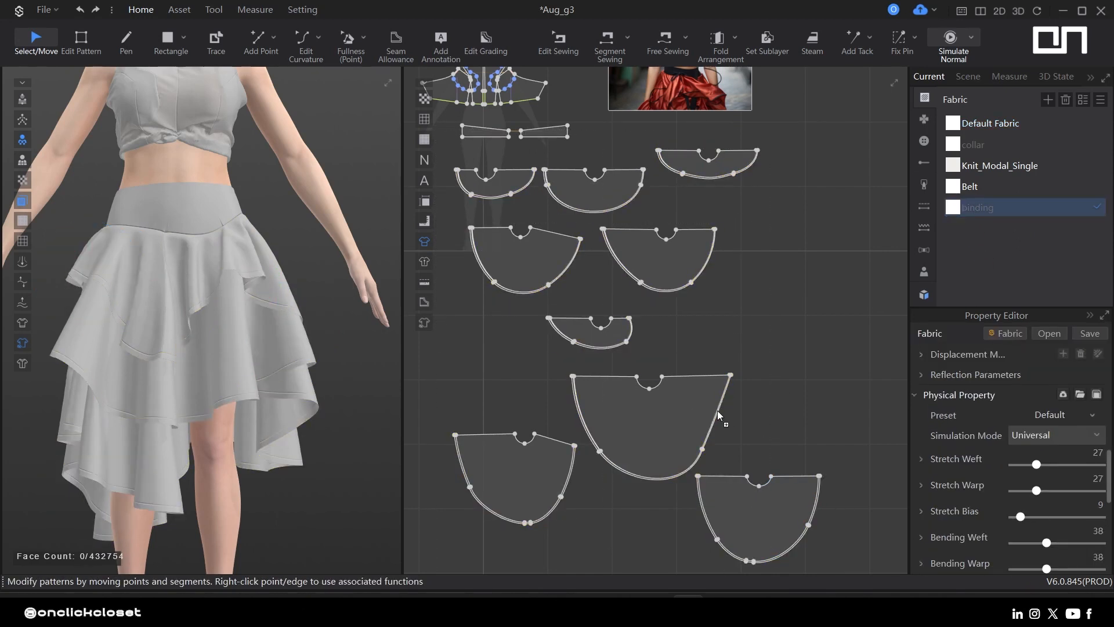
key(ctrl+z)
drag(978, 207, 869, 315)
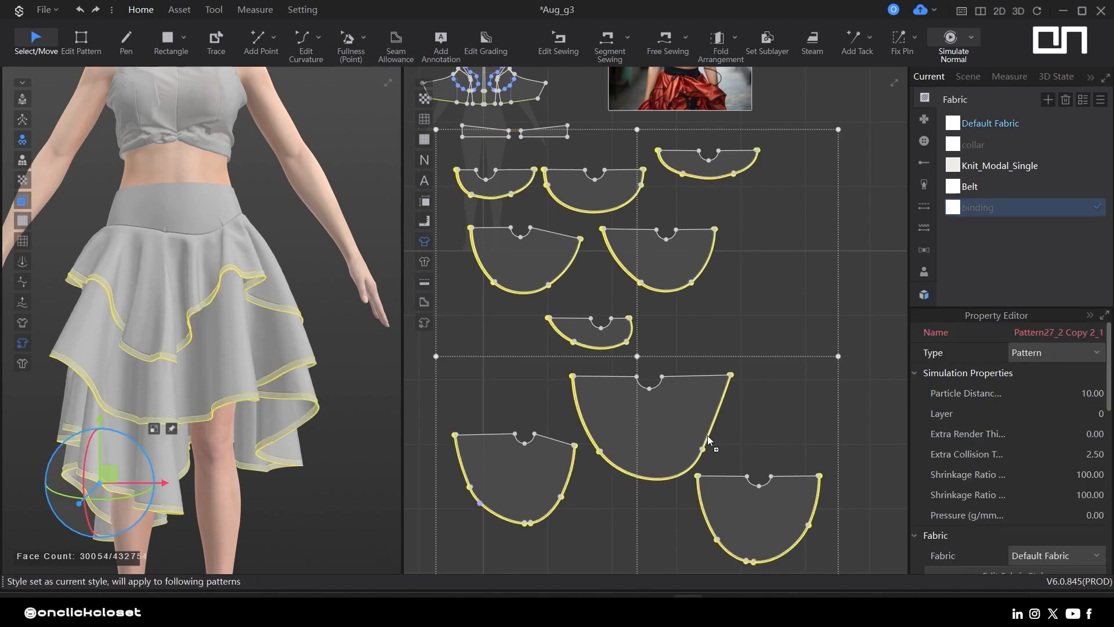
drag(707, 441, 707, 441)
click(983, 207)
click(955, 207)
- Reassign Default Fabric to the large back panel
click(709, 408)
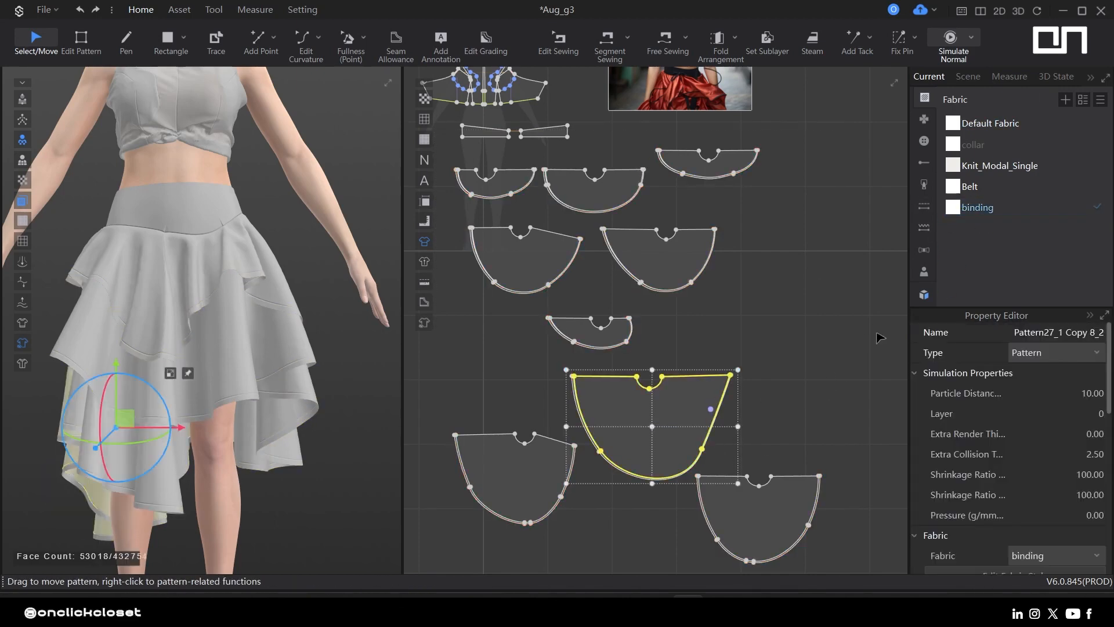
drag(986, 123, 732, 408)
click(709, 436)
click(792, 309)
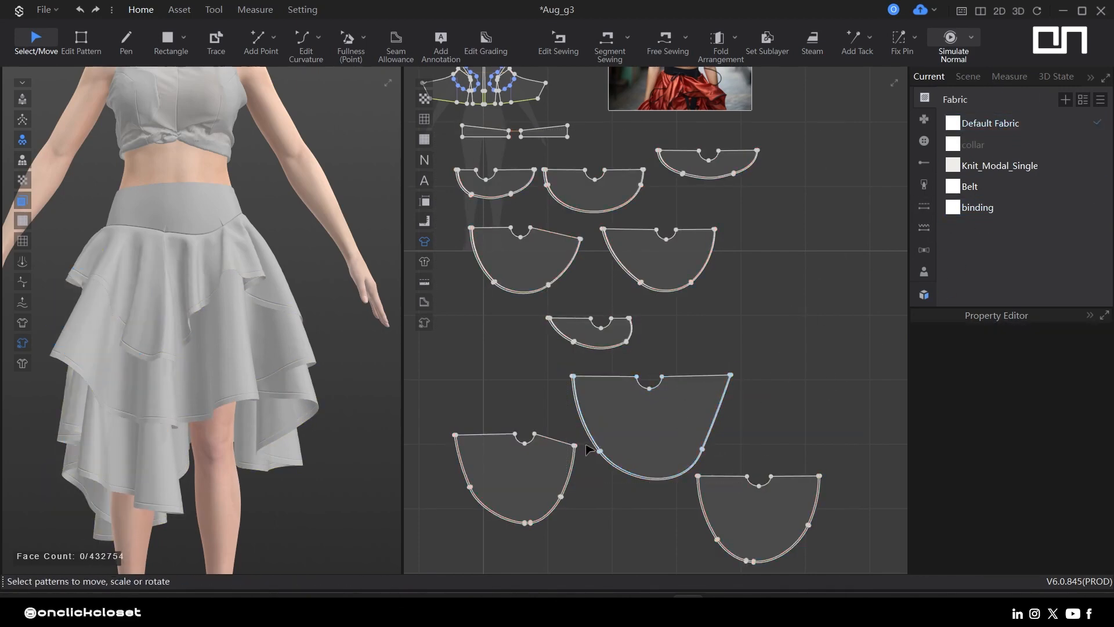
- Save the project with the hem bands and updated waistband pieces
scroll(581, 424, up, 5)
click(589, 424)
click(723, 222)
scroll(718, 226, down, 6)
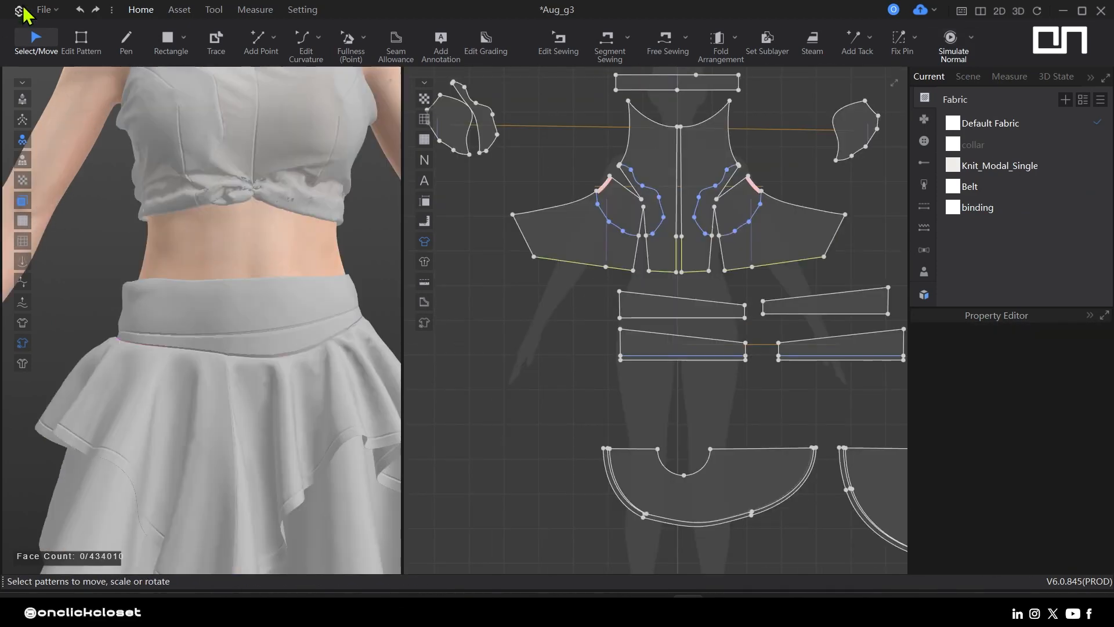
key(alt+f)
key(Escape)
key(ctrl+s)
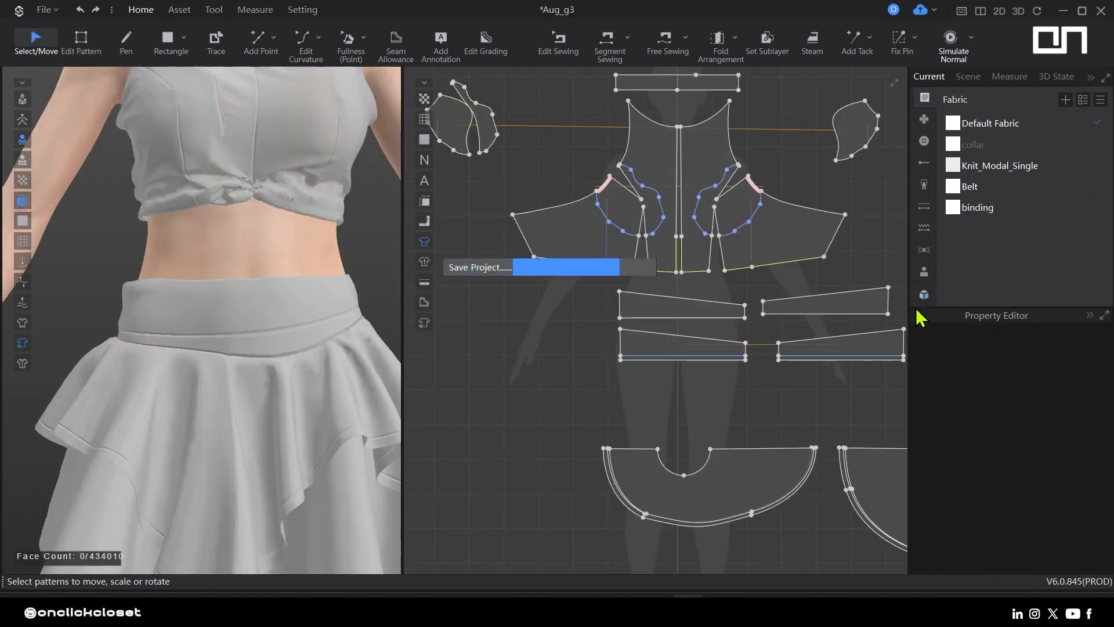
- Browse the trim library's Cord, Bucket and Bow folders for a suitable waistband trim
click(16, 168)
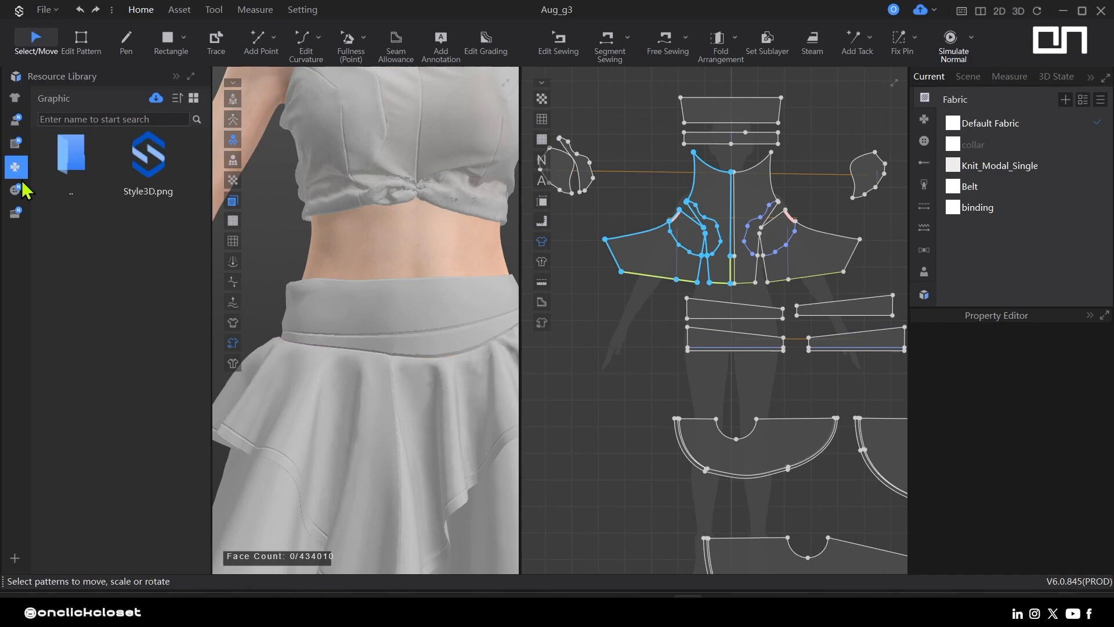
click(15, 189)
double_click(145, 320)
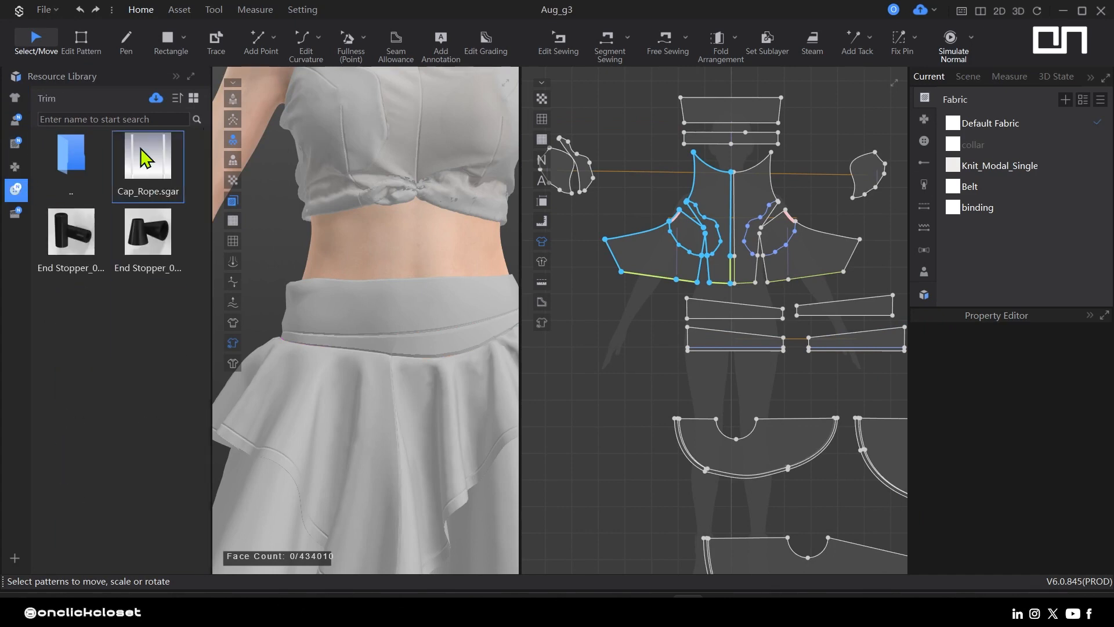
double_click(71, 156)
double_click(75, 273)
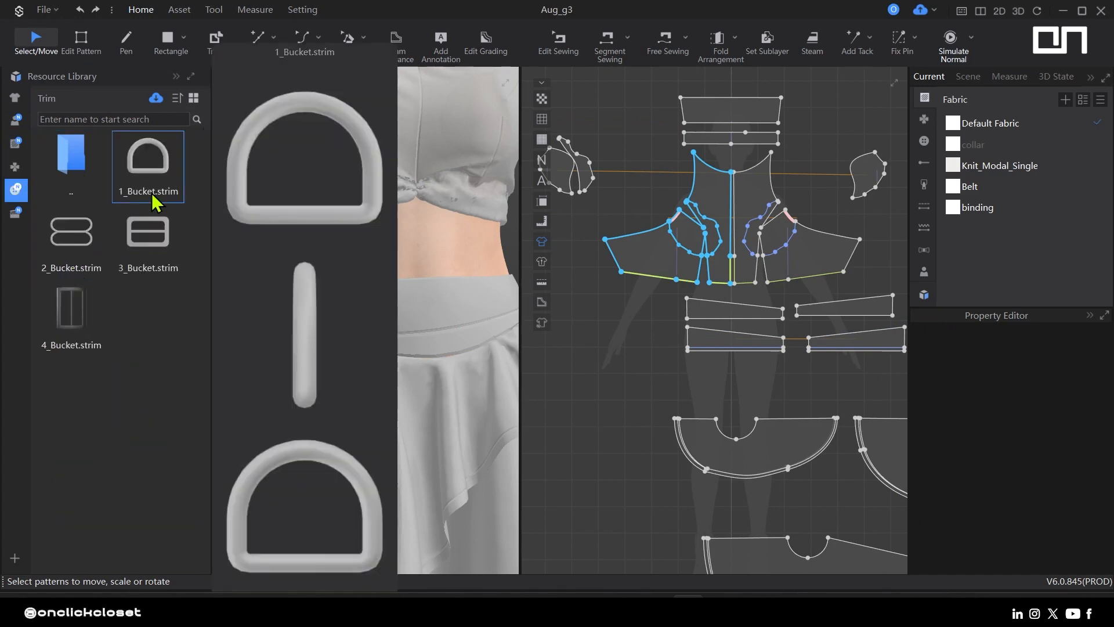
double_click(70, 155)
double_click(148, 154)
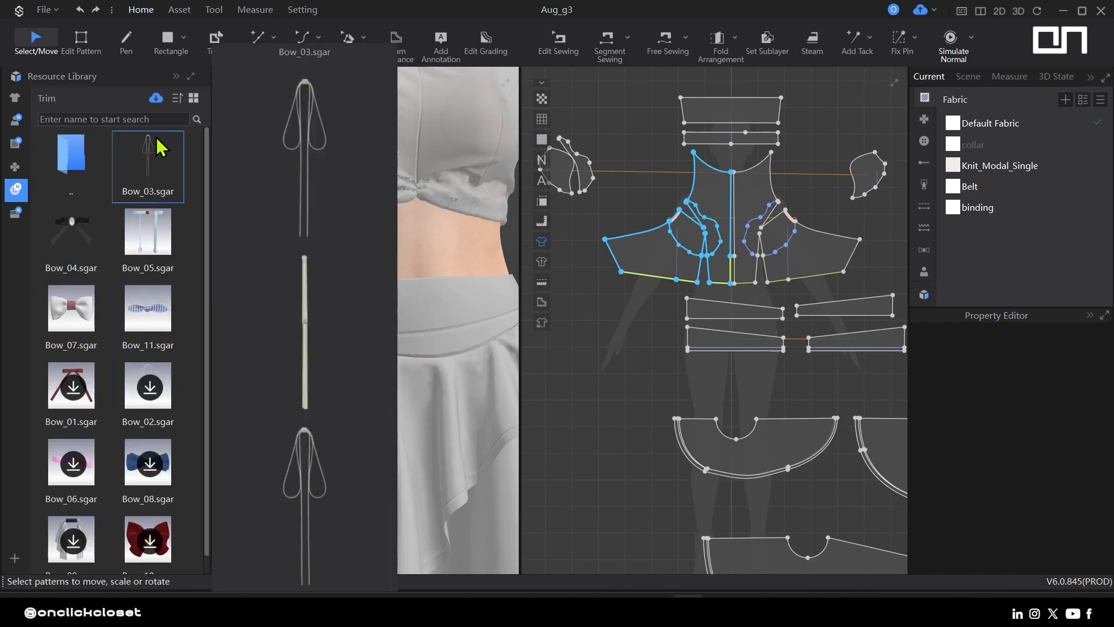
scroll(203, 314, down, 1)
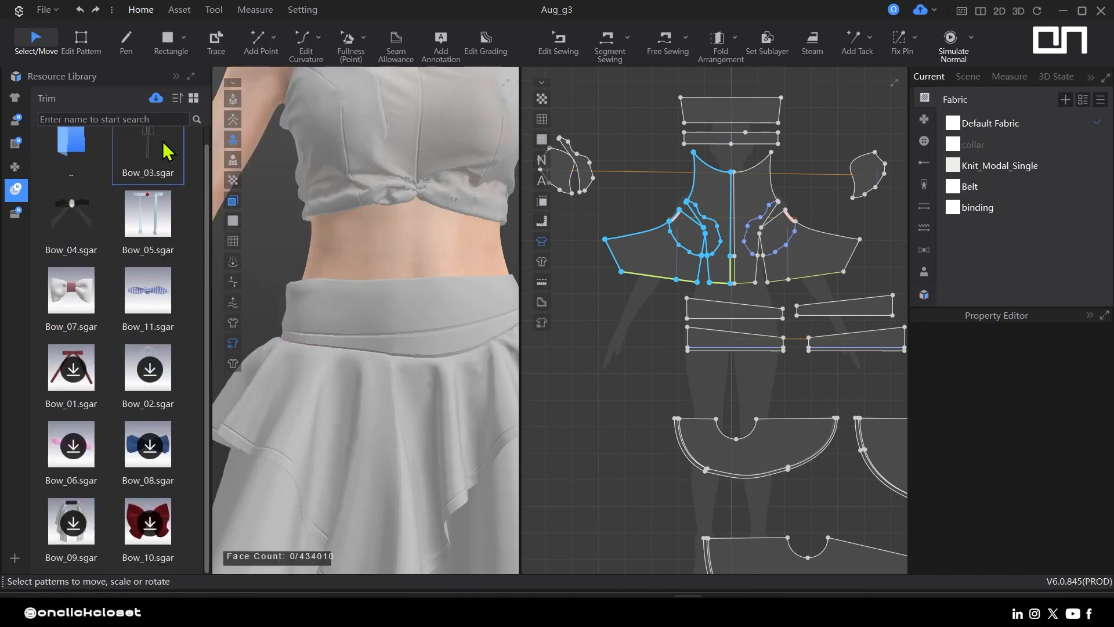
scroll(71, 151, up, 1)
- Look through the SAB trim folder, including its plastic products and metal trims, and the rest of the trim folders
double_click(71, 154)
scroll(204, 266, down, 3)
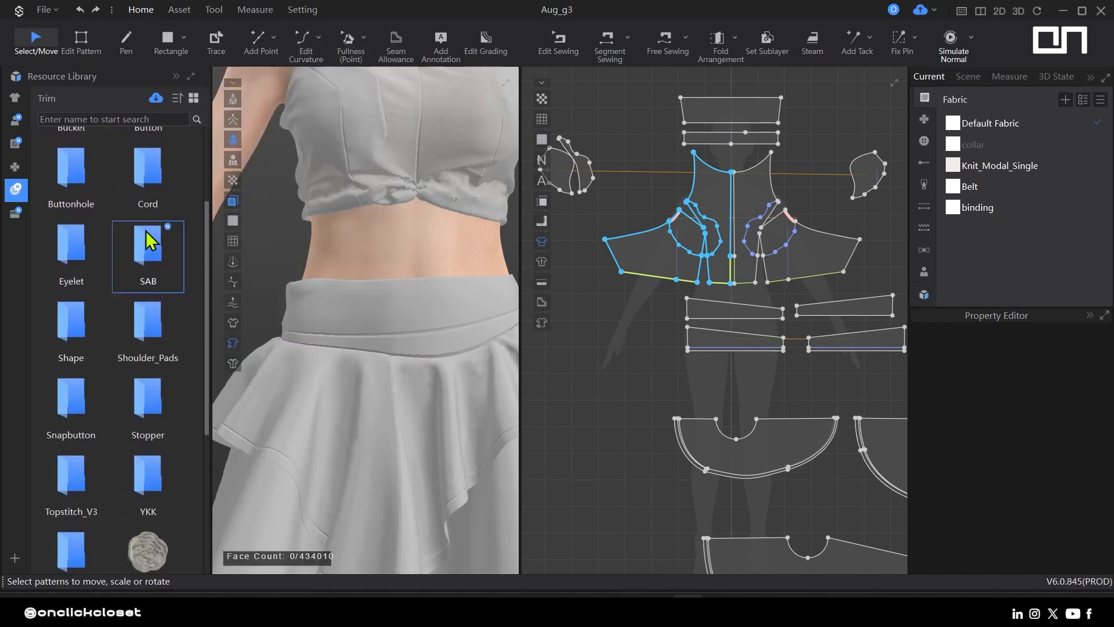
double_click(145, 235)
double_click(87, 342)
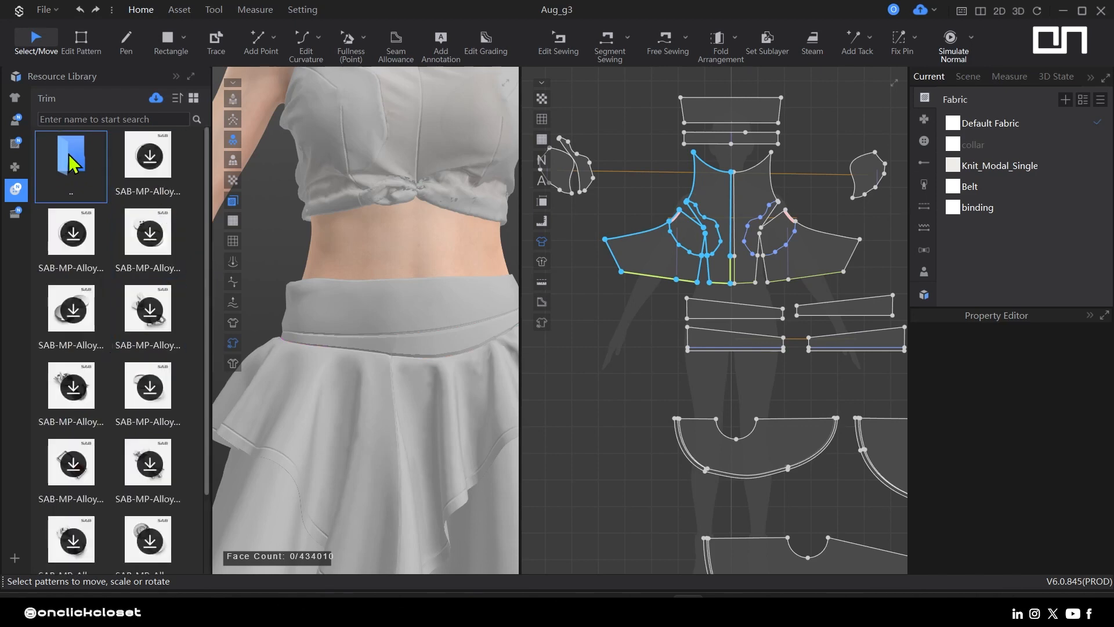
double_click(71, 157)
double_click(79, 353)
double_click(70, 162)
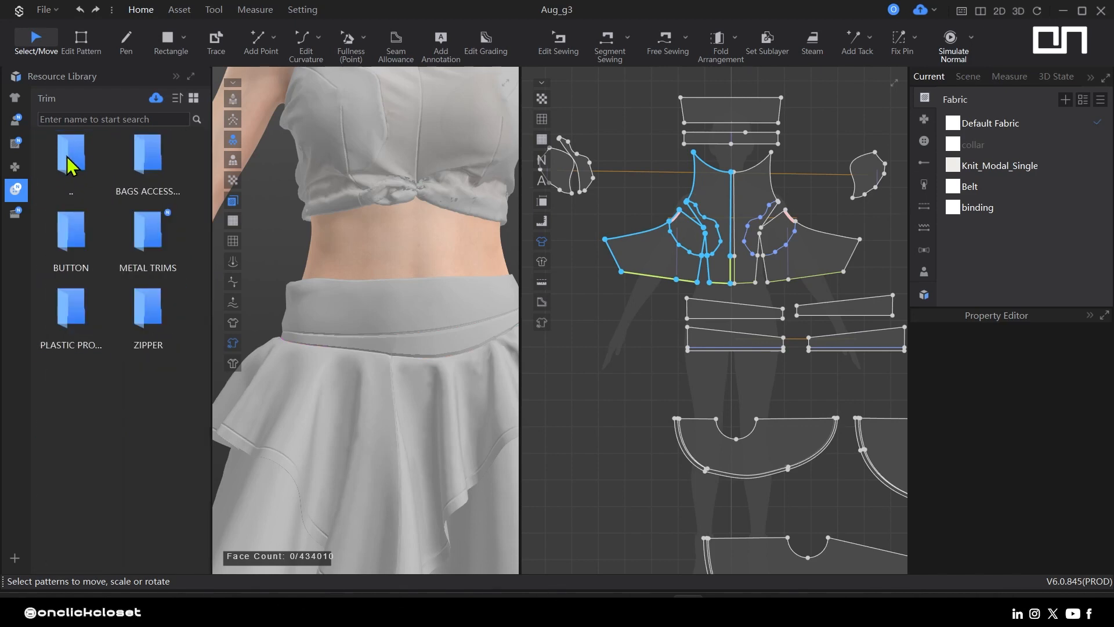
double_click(163, 241)
scroll(174, 249, down, 1)
mouse_move(150, 452)
double_click(61, 153)
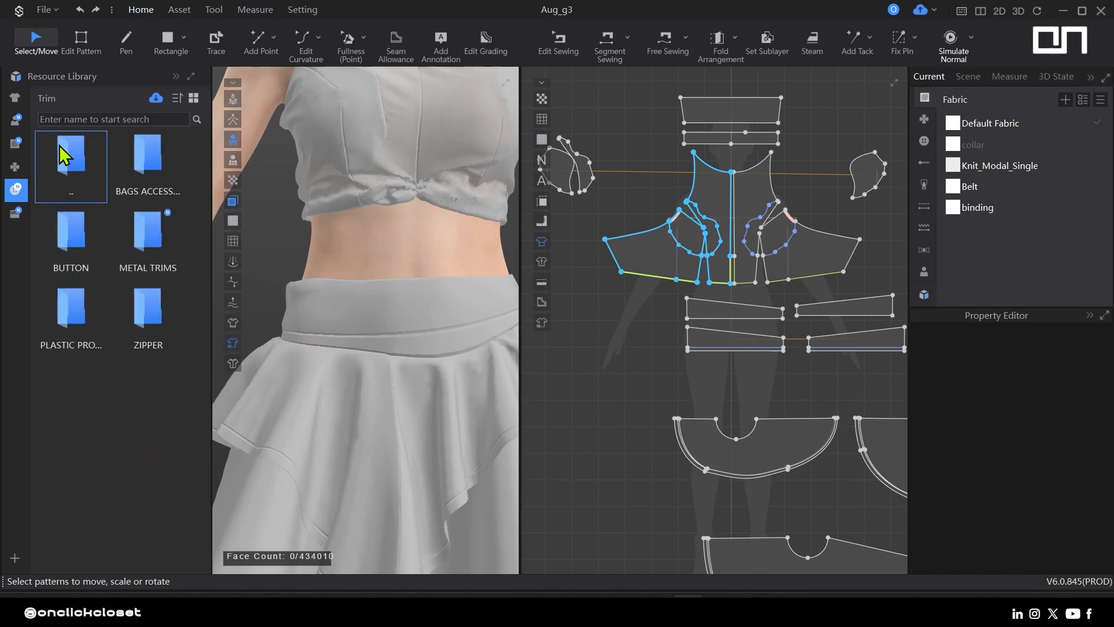
double_click(59, 155)
drag(204, 352, 206, 542)
drag(205, 365, 204, 177)
- Load the Bow_03.sgar trim with load type Add and place its pattern pieces in the empty area beside the skirt panels
double_click(153, 169)
double_click(149, 170)
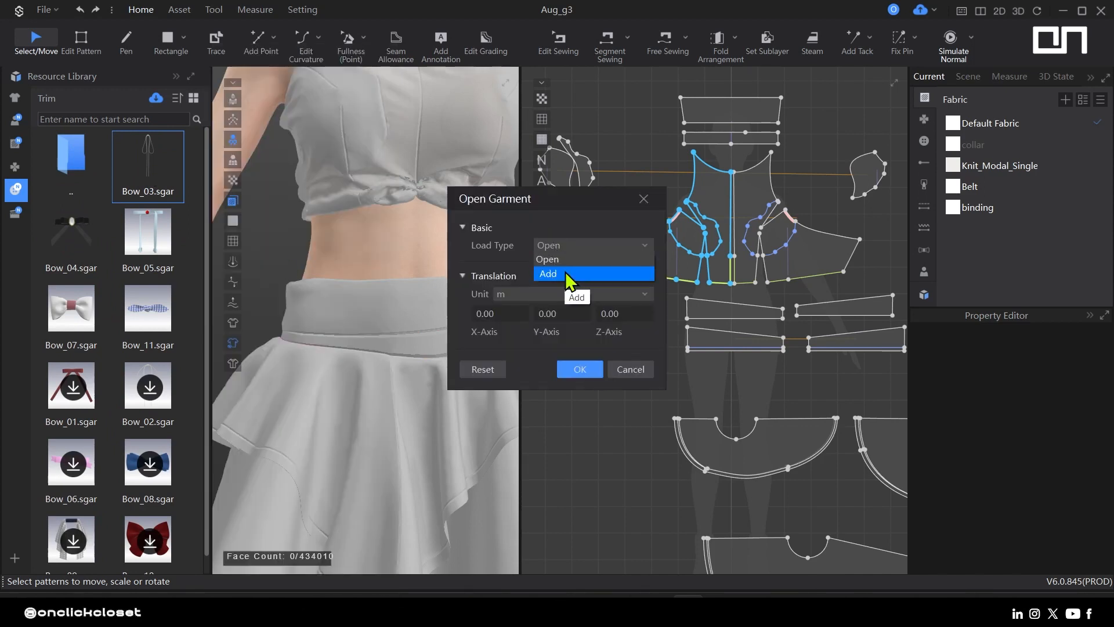
click(581, 371)
drag(666, 178, 615, 346)
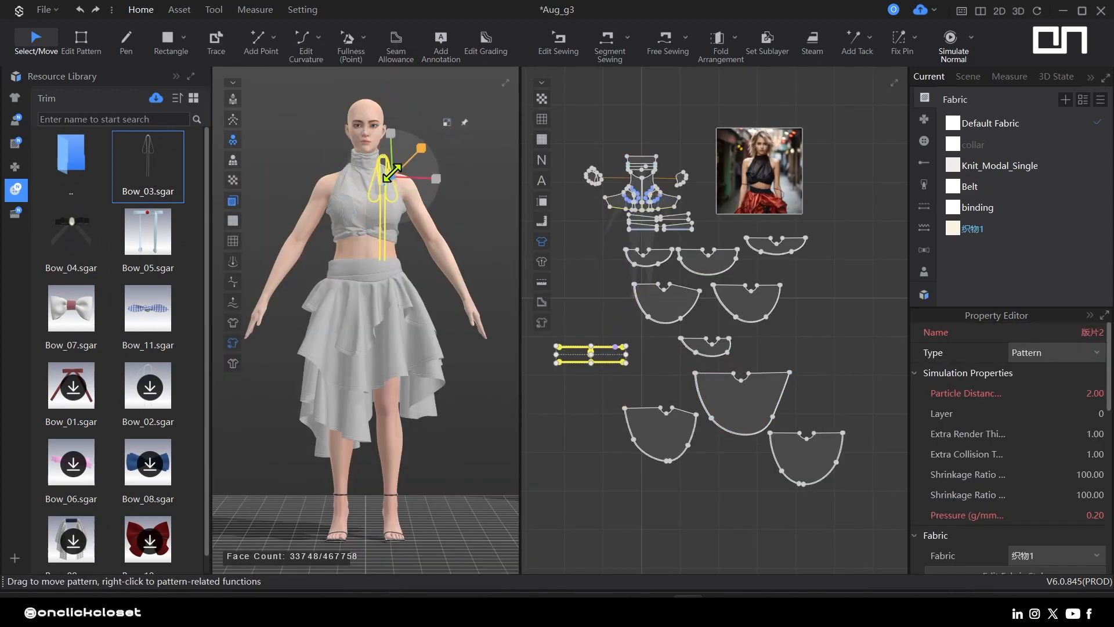
- Move the bow down in 3D to the front of the skirt's waistband and check its distance from the fabric
scroll(366, 156, up, 5)
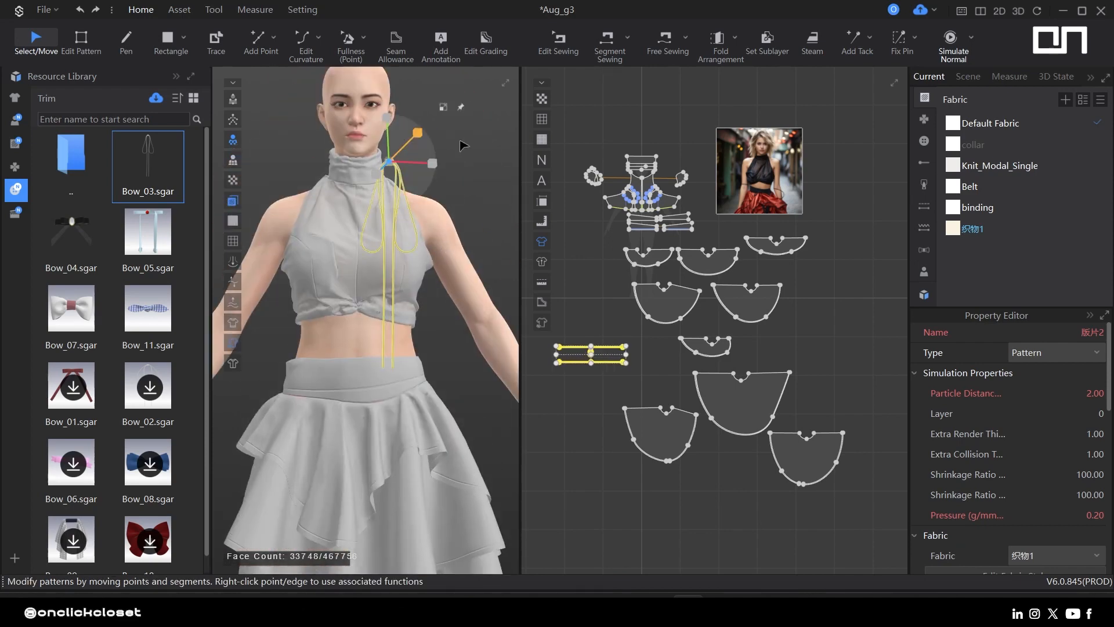
scroll(360, 388, up, 8)
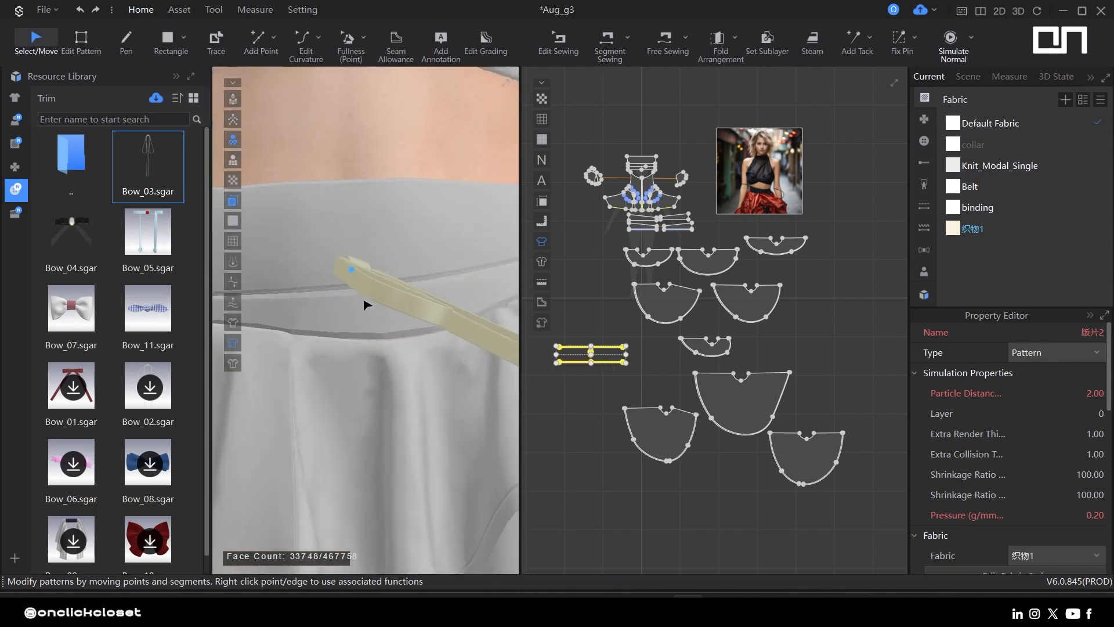
right_drag(409, 231, 409, 344)
right_drag(389, 296, 361, 391)
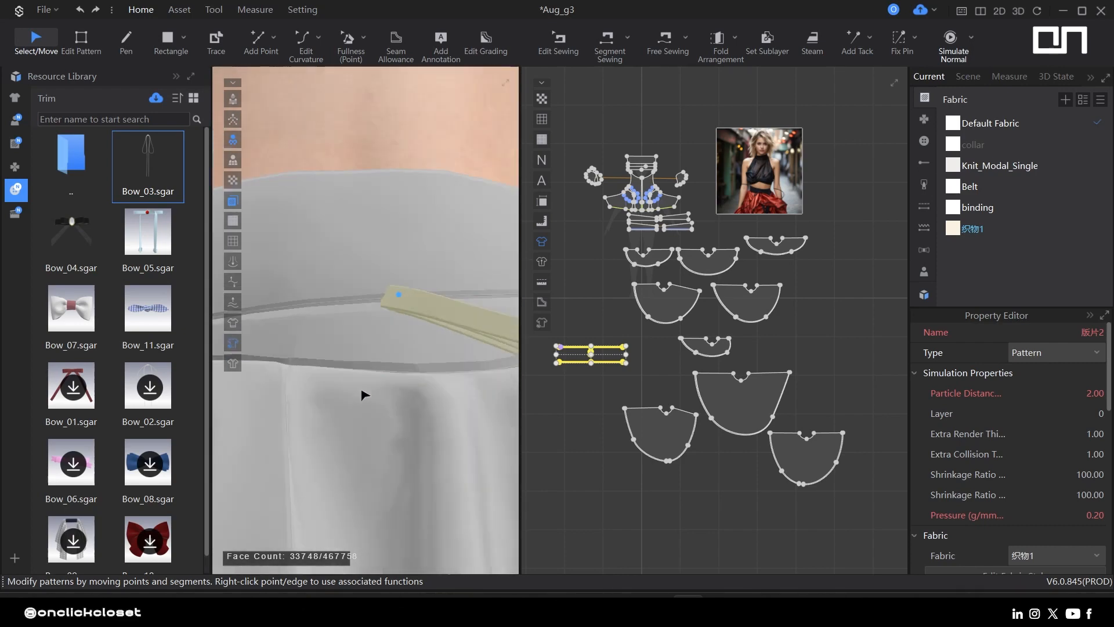
scroll(361, 391, down, 3)
right_drag(432, 335, 475, 281)
click(475, 281)
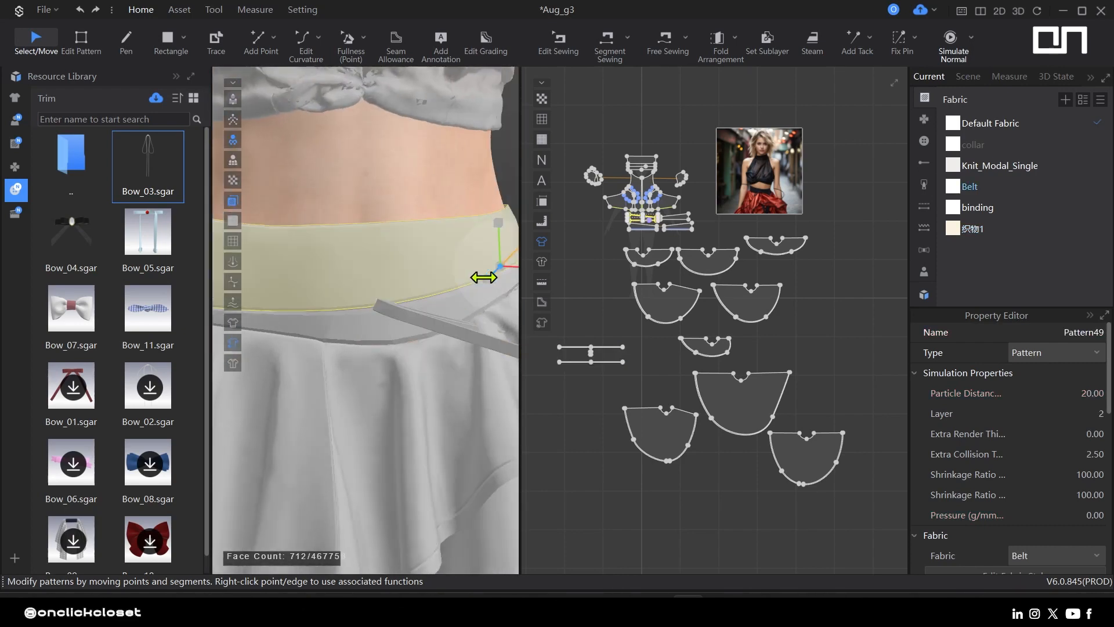
middle_drag(485, 277, 340, 290)
click(338, 330)
right_drag(338, 330, 404, 342)
click(585, 378)
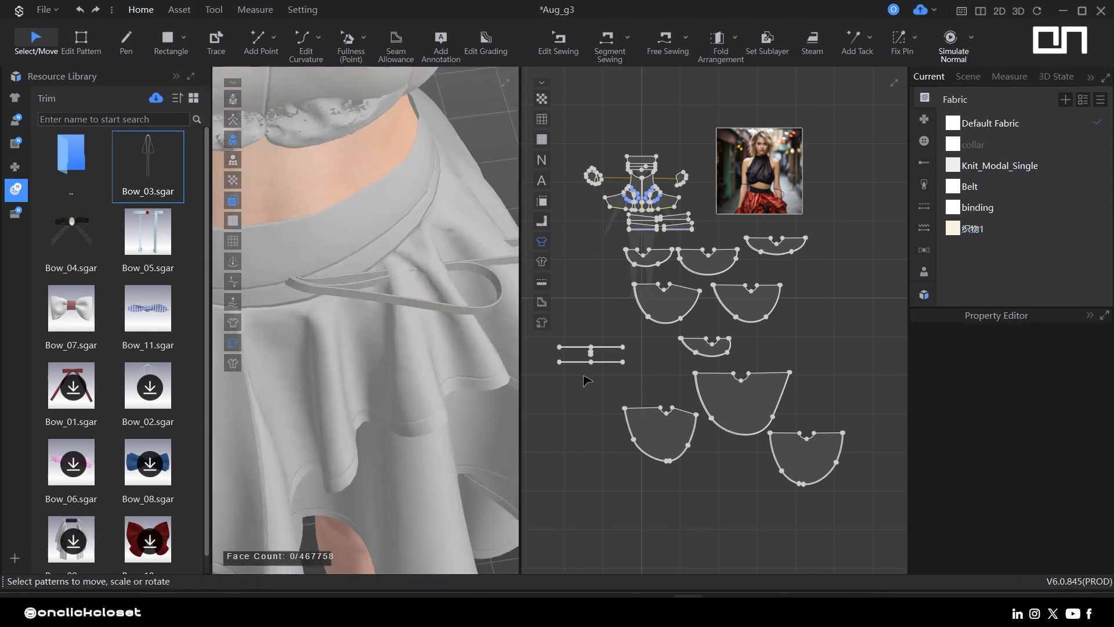
- Select the bow's two straps and knot piece together and shift them in 3D relative to the waistband
scroll(588, 356, up, 8)
scroll(619, 335, up, 3)
click(594, 344)
shift+click(651, 283)
shift+click(659, 438)
right_drag(435, 290, 350, 284)
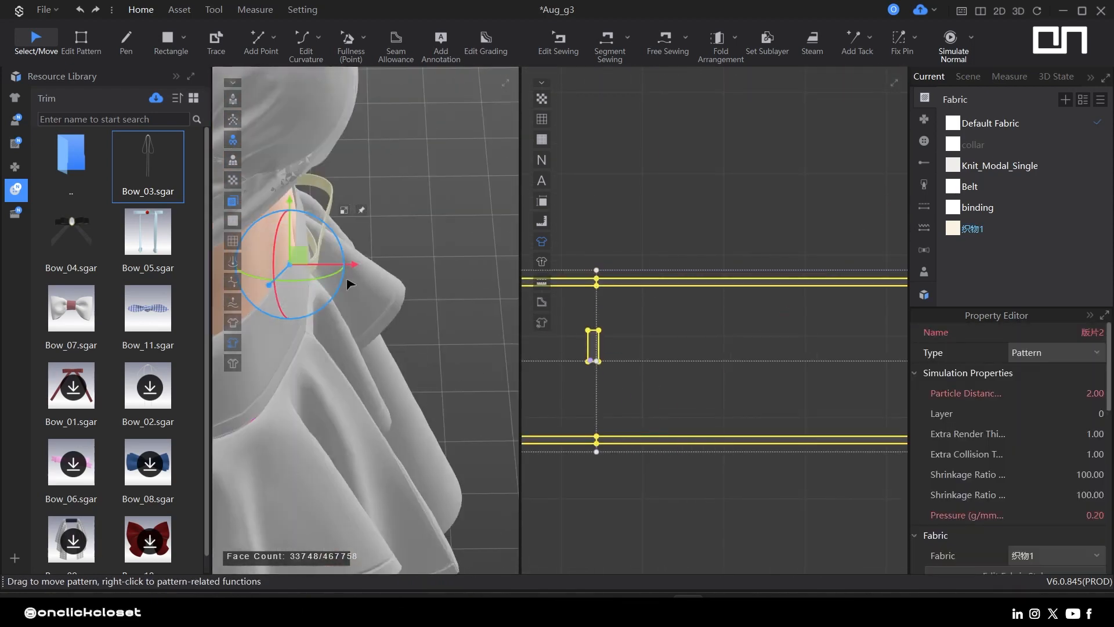
drag(309, 253, 354, 267)
right_drag(355, 267, 358, 289)
click(341, 303)
key(ctrl+z)
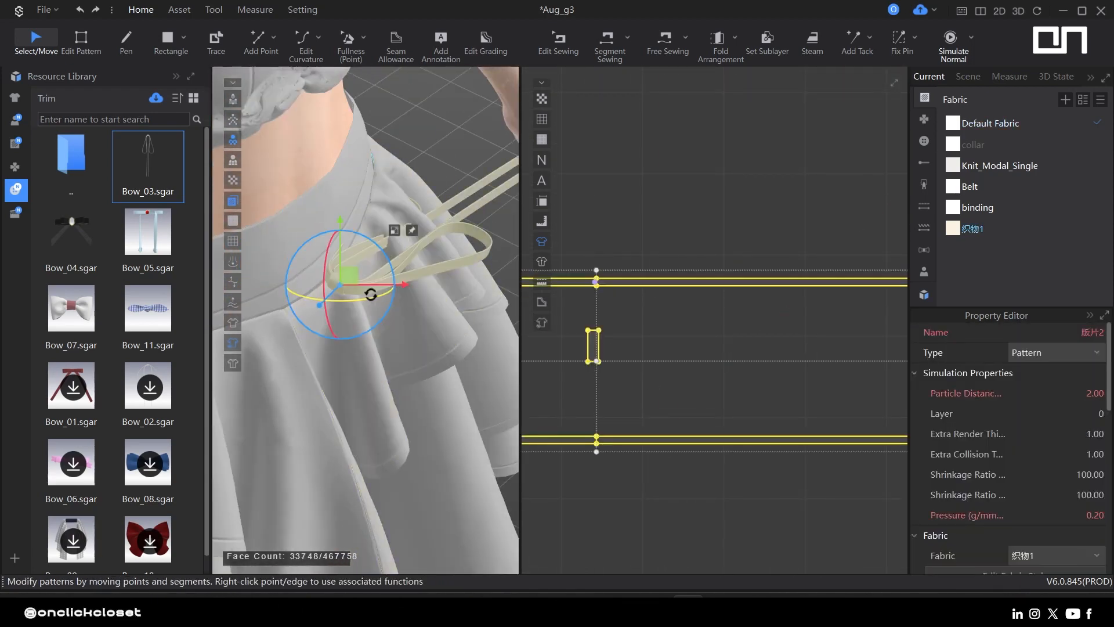
- Rotate the bow to face forward and position it in front of the lower waistband in 3D
drag(371, 294, 306, 299)
right_drag(305, 299, 410, 286)
drag(383, 253, 413, 312)
right_drag(413, 312, 369, 296)
drag(390, 269, 409, 284)
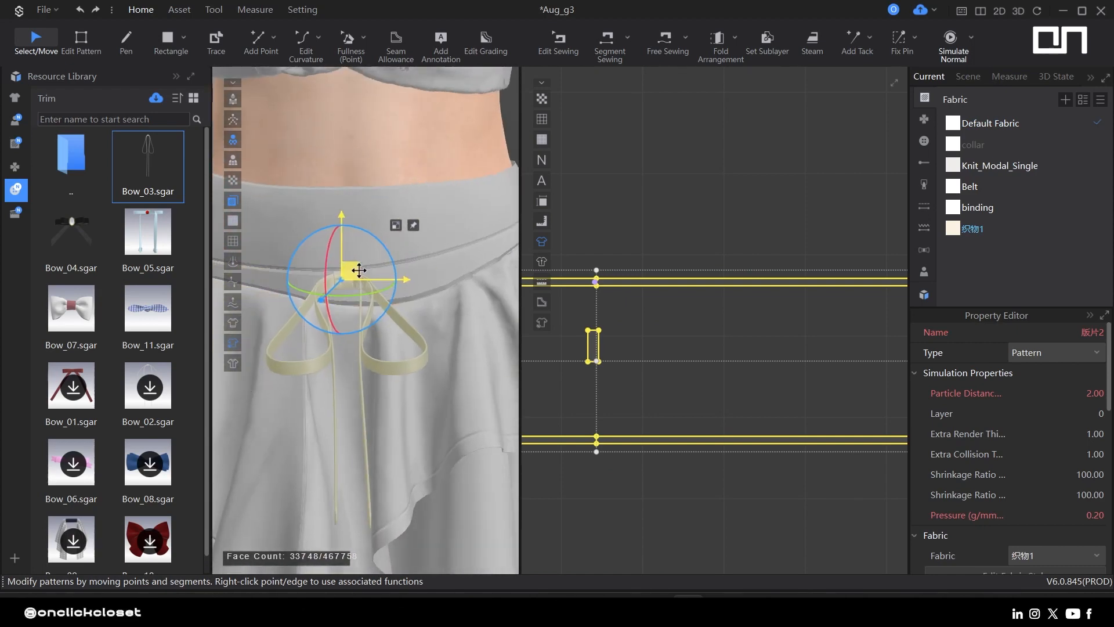
- Draw two short, roughly vertical internal lines, about 0.44 and 0.40 in long, within the lower strip of the waistband piece behind the bow knot
scroll(359, 271, up, 4)
right_drag(396, 228, 423, 244)
click(435, 199)
click(381, 228)
scroll(744, 209, down, 5)
middle_drag(870, 139, 754, 248)
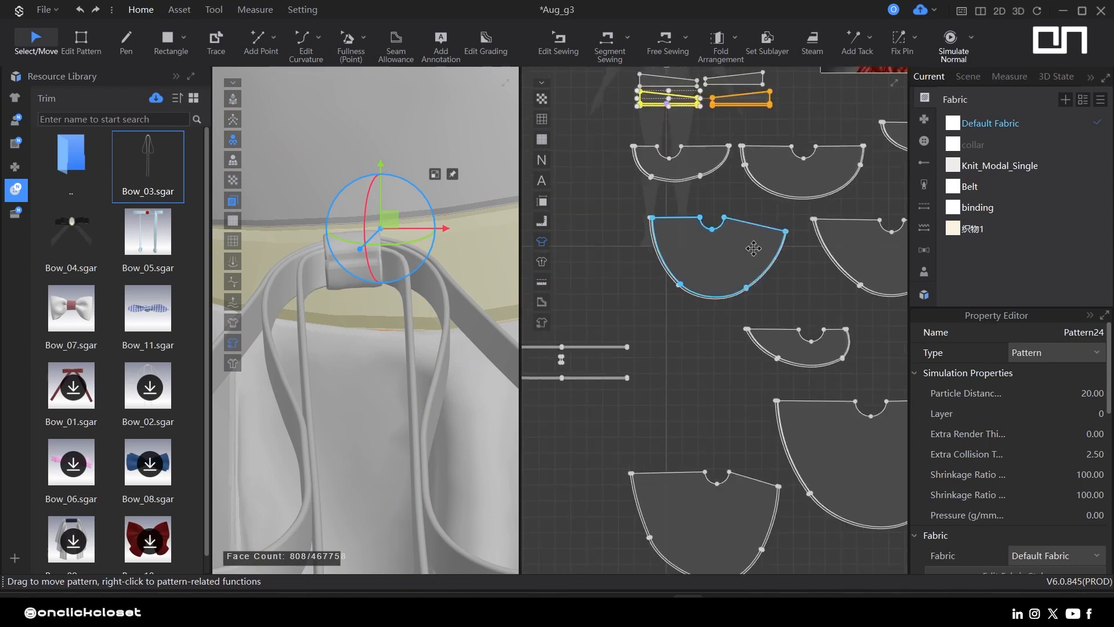
scroll(667, 105, up, 5)
middle_drag(667, 104, 682, 358)
scroll(628, 267, up, 1)
click(759, 344)
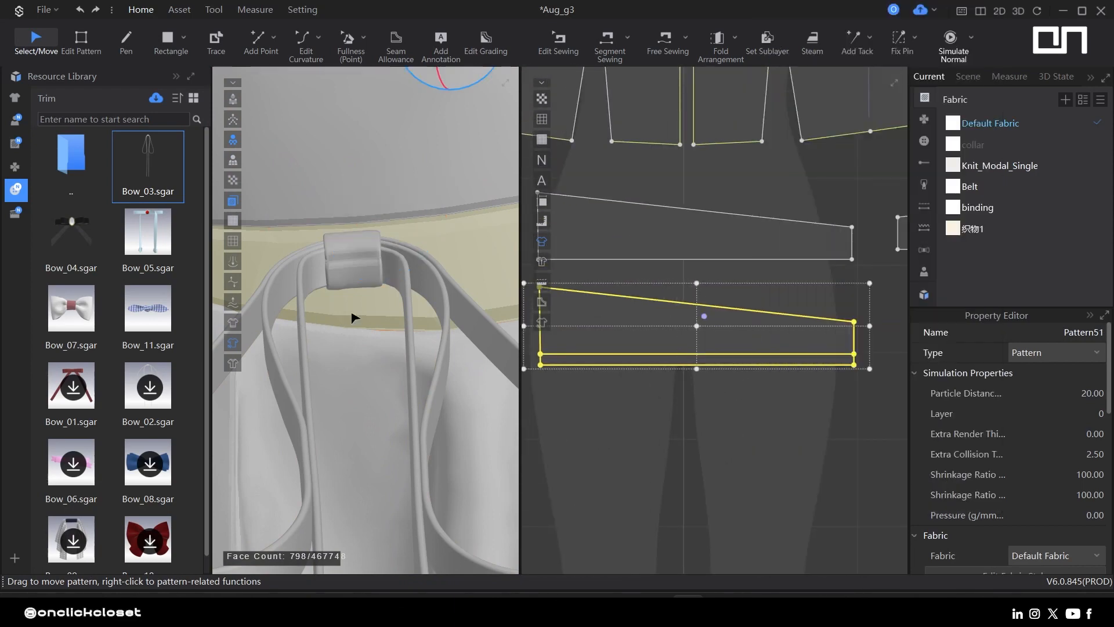
click(357, 313)
click(370, 225)
scroll(682, 377, up, 8)
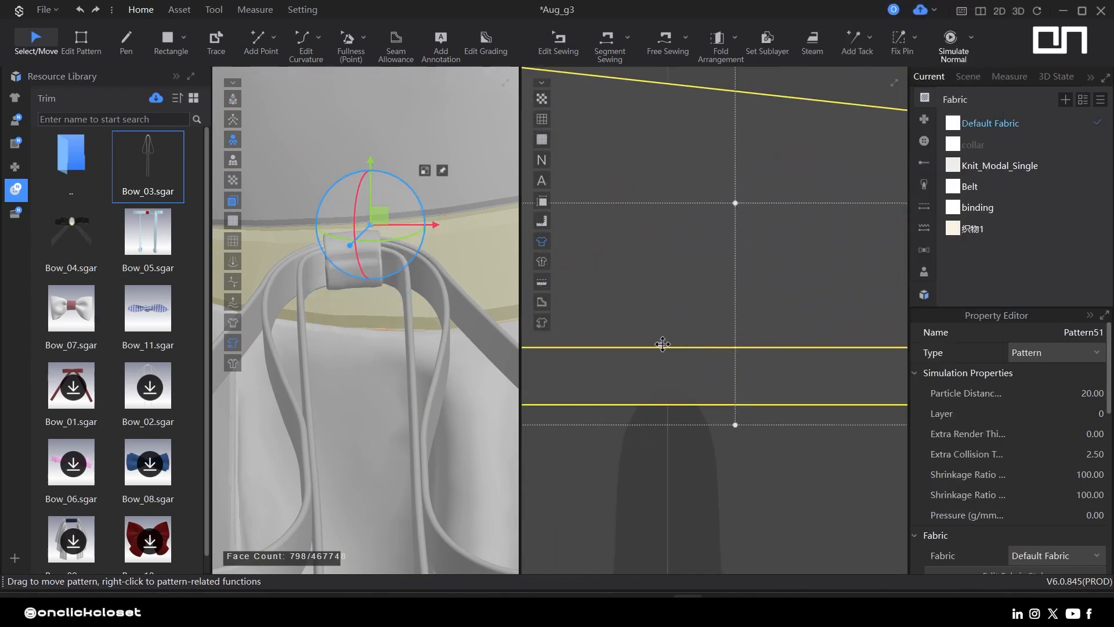
key(h)
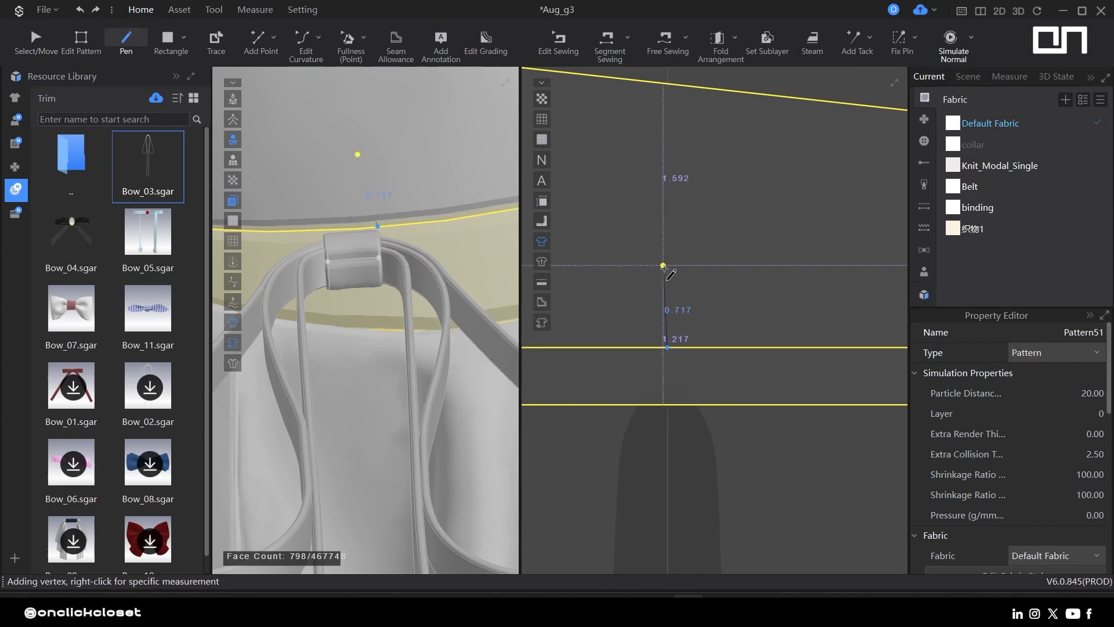
double_click(668, 400)
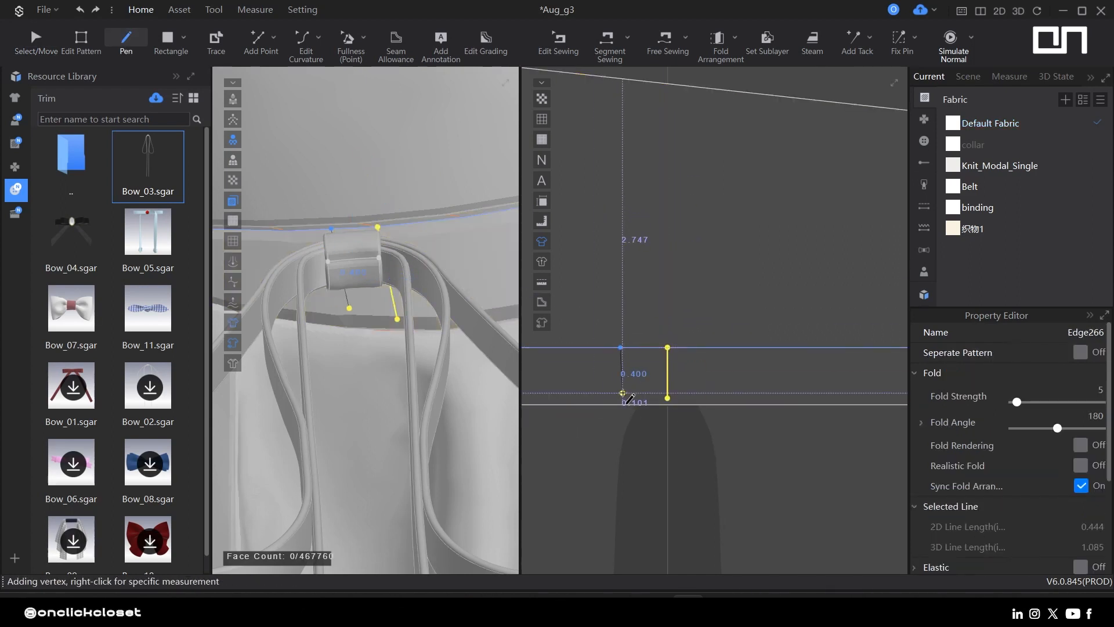
- Move the bow's pattern pieces directly below the lower waistband piece in the 2D pattern layout
scroll(668, 204, down, 12)
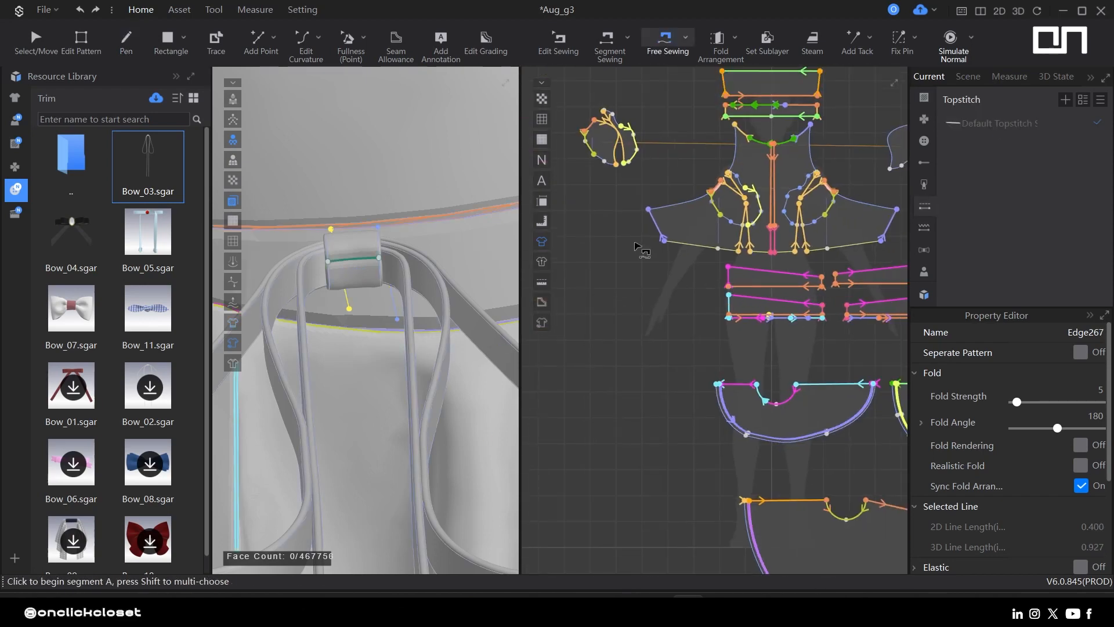
middle_drag(704, 266, 704, 254)
key(a)
drag(636, 500, 720, 244)
scroll(740, 268, up, 6)
middle_drag(726, 234, 776, 356)
click(714, 342)
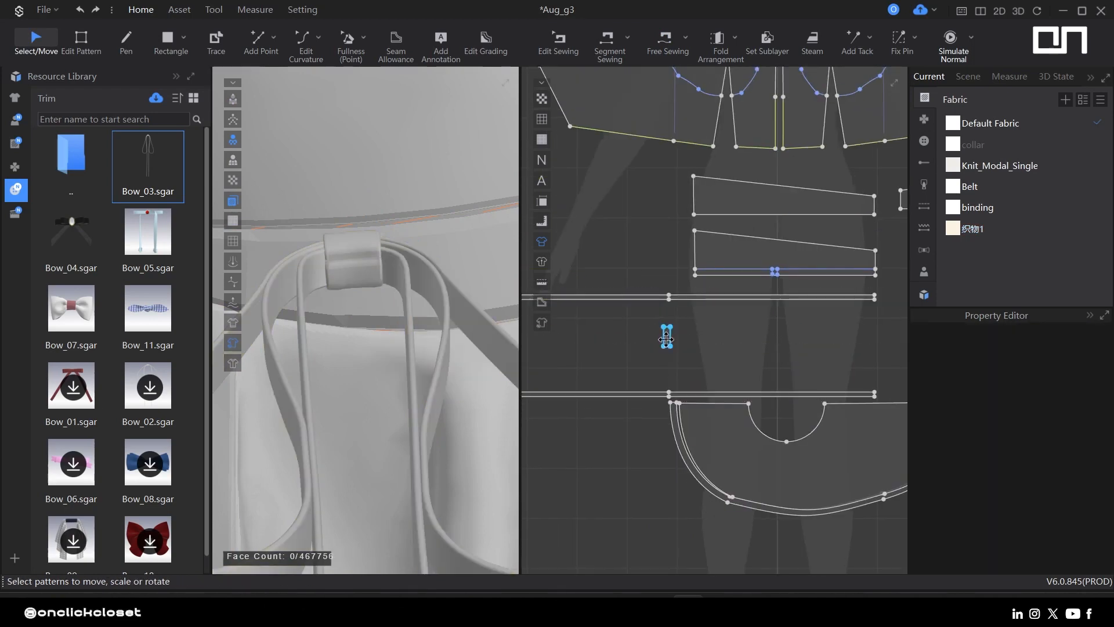
drag(668, 335, 670, 239)
drag(704, 392, 753, 308)
- Arrange the small knot rectangle between the waistband's internal lines and the bow straps in 2D
scroll(682, 272, up, 3)
middle_drag(675, 240, 634, 350)
scroll(635, 351, up, 2)
click(634, 350)
scroll(851, 409, up, 4)
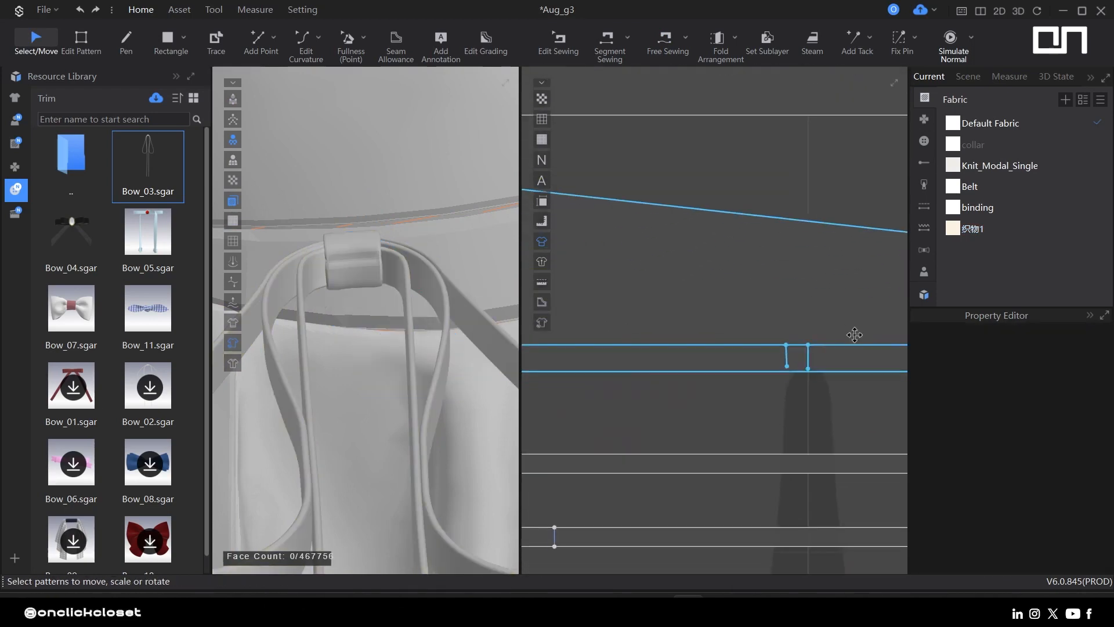
scroll(853, 335, down, 4)
drag(590, 286, 779, 389)
middle_drag(809, 405, 655, 433)
scroll(655, 433, up, 4)
drag(656, 433, 656, 478)
drag(587, 389, 617, 408)
click(674, 401)
middle_drag(666, 403, 716, 376)
scroll(716, 375, up, 3)
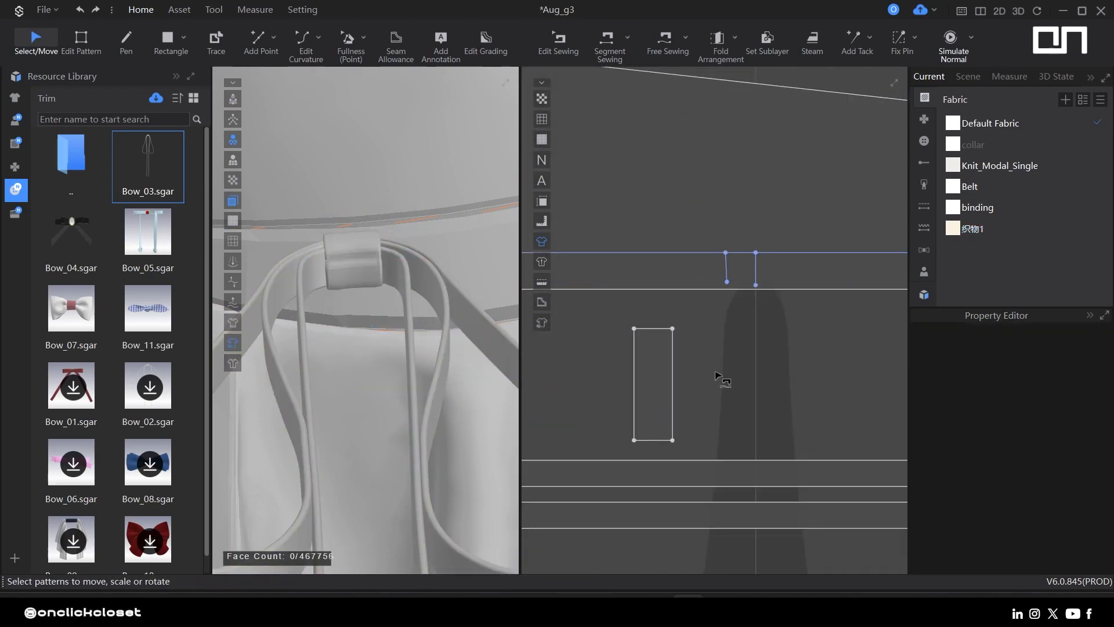
- Free-sew a segment of each long side of the knot piece to the two internal lines on the waistband
key(m)
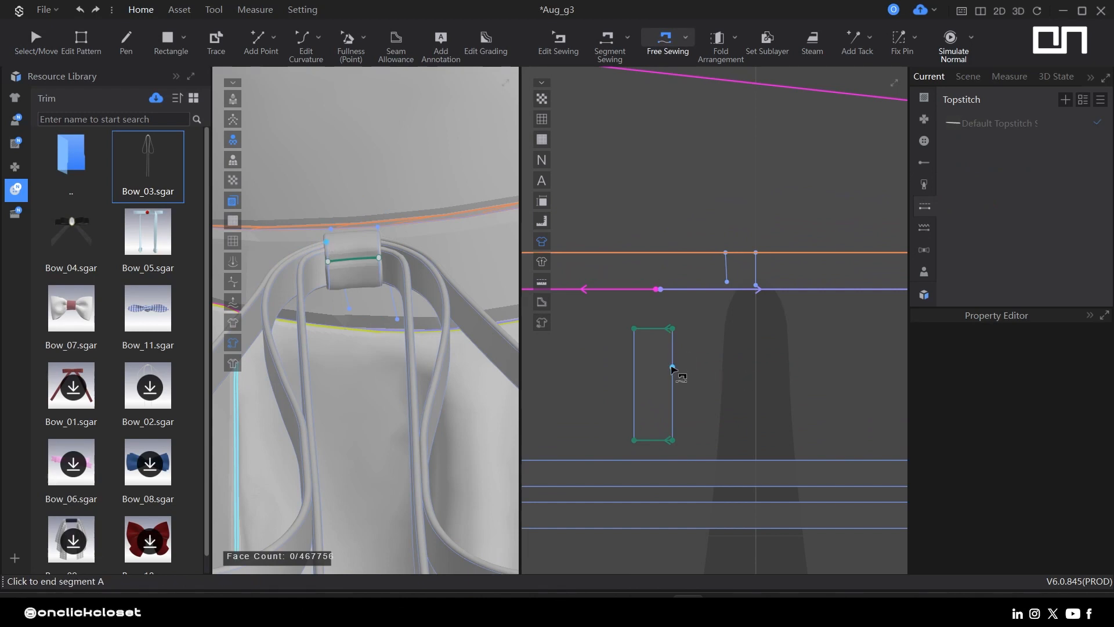
click(731, 284)
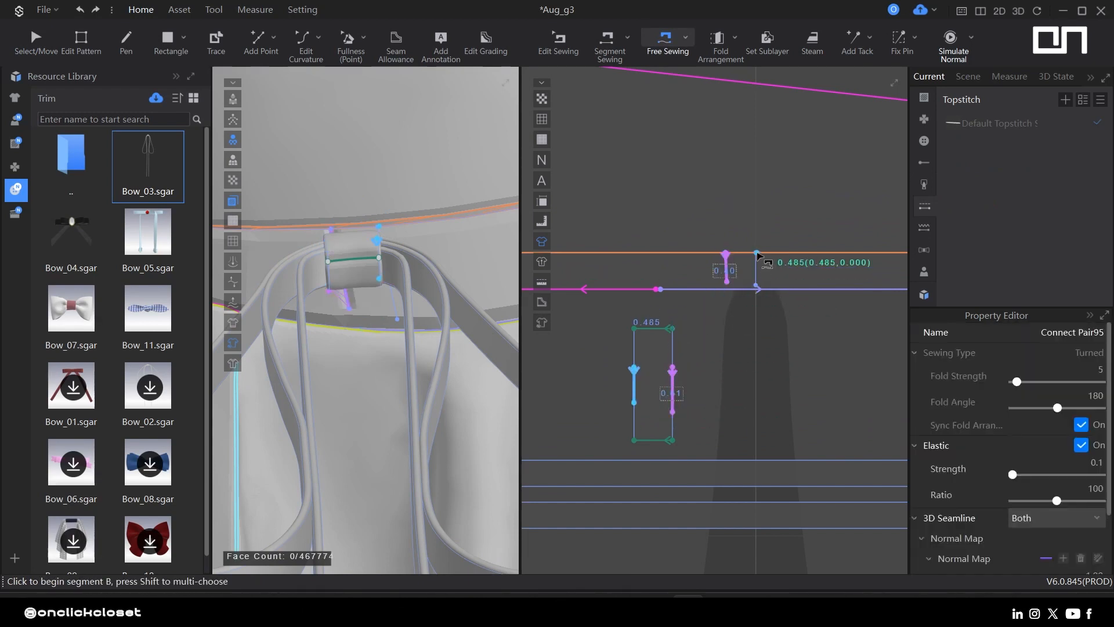
scroll(757, 283, up, 6)
click(751, 325)
scroll(751, 325, down, 2)
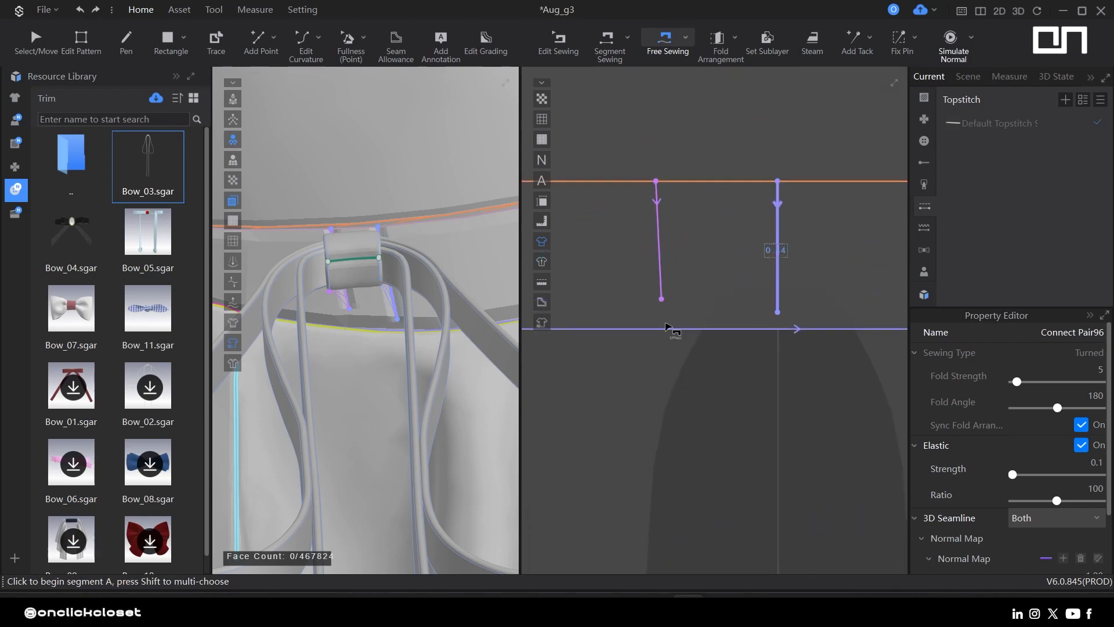
- Straighten the slanted internal line on the waistband by moving its lower endpoint to run parallel to the other line
key(z)
drag(661, 300, 656, 315)
scroll(704, 365, down, 2)
click(702, 373)
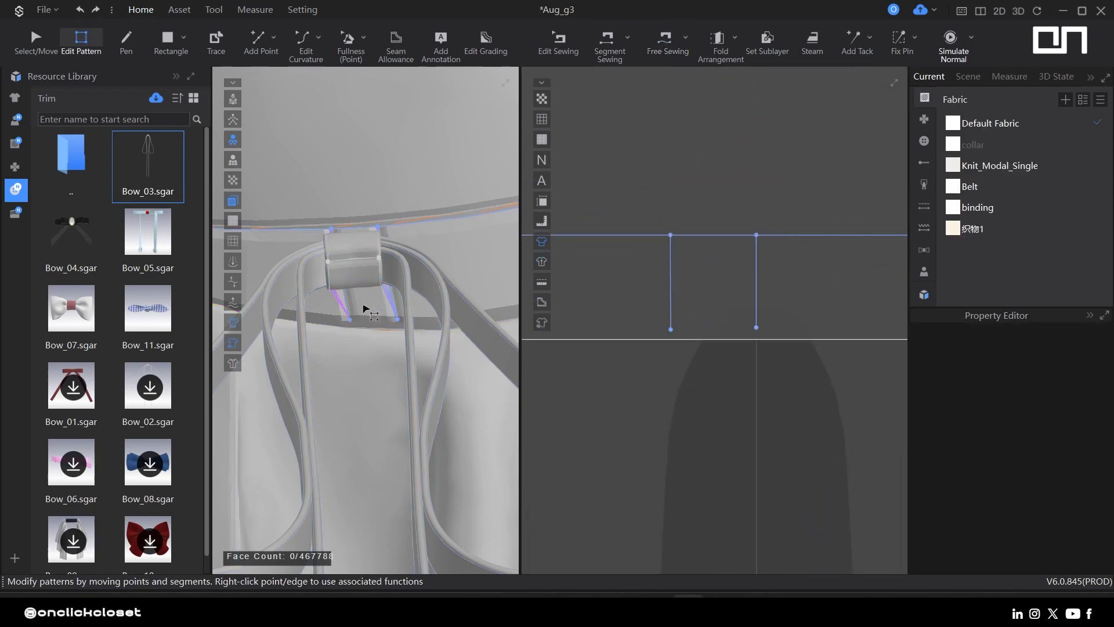
- Select all the bow pieces, move them in 3D close to the sewn spot on the waistband front and simulate
key(q)
right_drag(365, 308, 233, 290)
scroll(364, 328, down, 3)
click(176, 76)
right_drag(325, 372, 390, 348)
click(696, 273)
scroll(690, 220, down, 8)
drag(709, 423, 608, 296)
right_drag(244, 293, 294, 292)
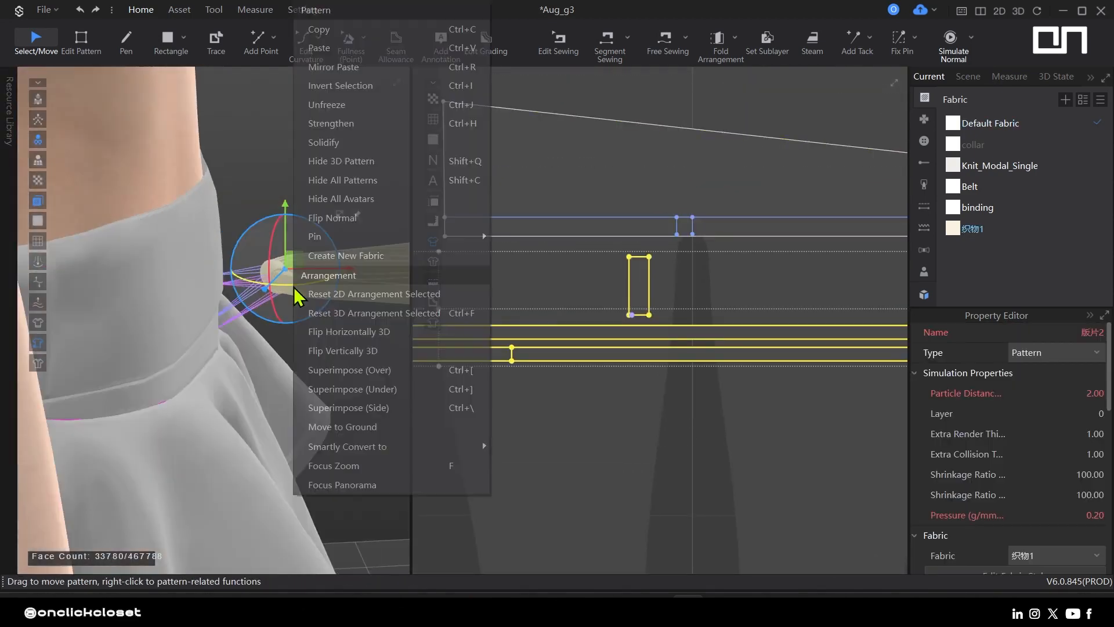
click(332, 263)
right_drag(250, 223, 278, 306)
drag(242, 270, 242, 258)
right_drag(302, 325, 229, 340)
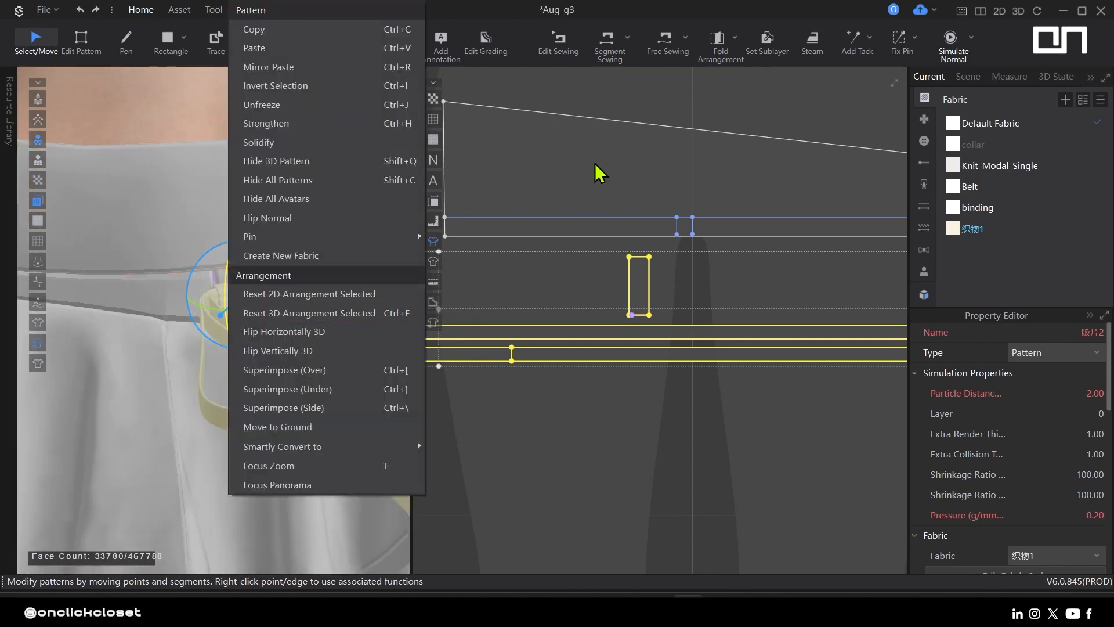
click(595, 165)
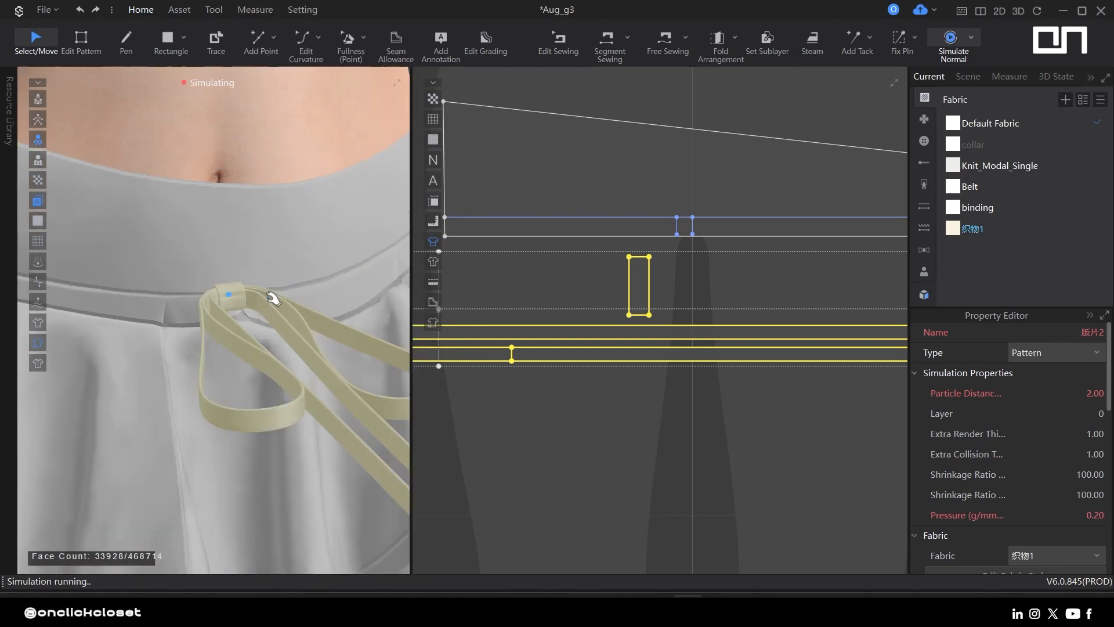
- Simulate the bow pieces on the waistband and undo the last change
right_drag(273, 296, 283, 306)
right_click(237, 305)
click(270, 104)
key(space)
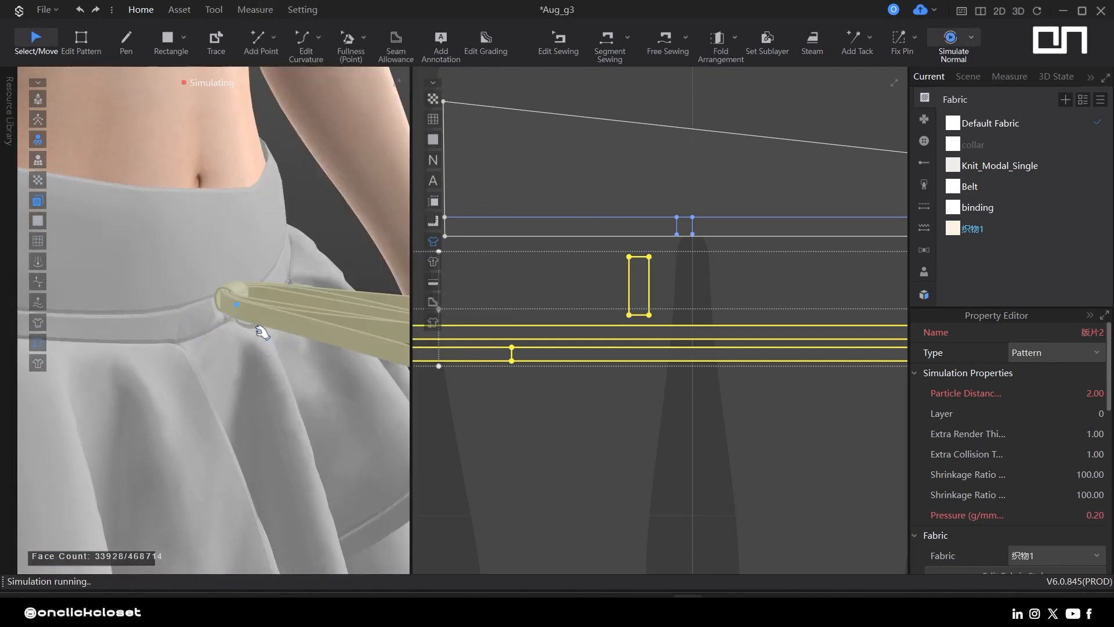
key(space)
key(ctrl+z)
right_click(318, 329)
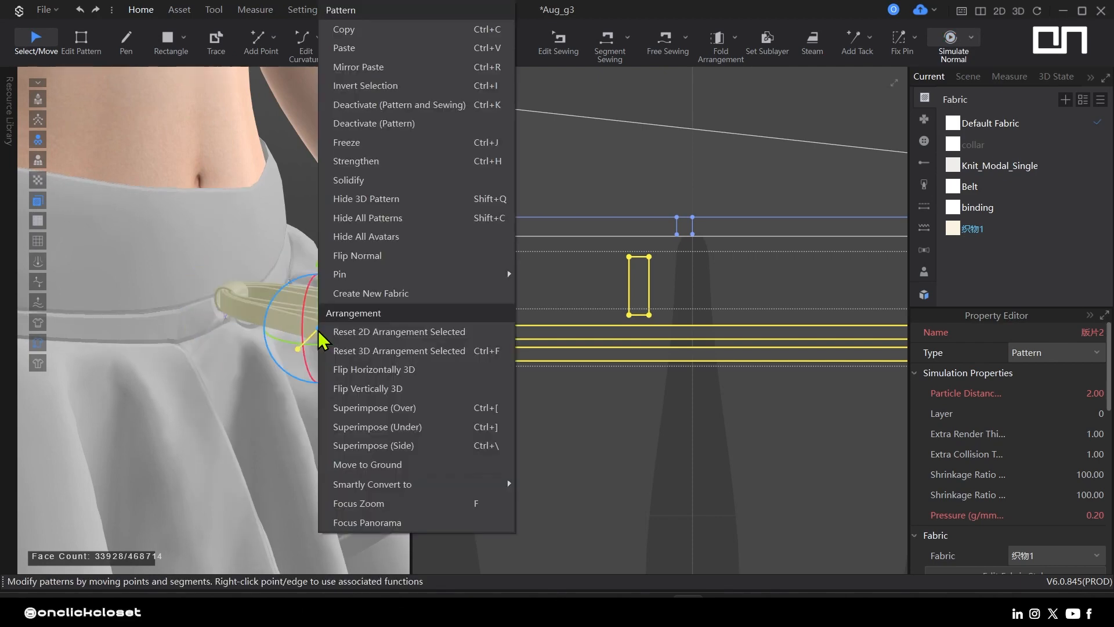
- Simulate and pull the two bow straps in 3D so the loops open and the tails drop below the knot
click(625, 329)
click(625, 329)
right_click(329, 342)
right_drag(286, 173, 321, 351)
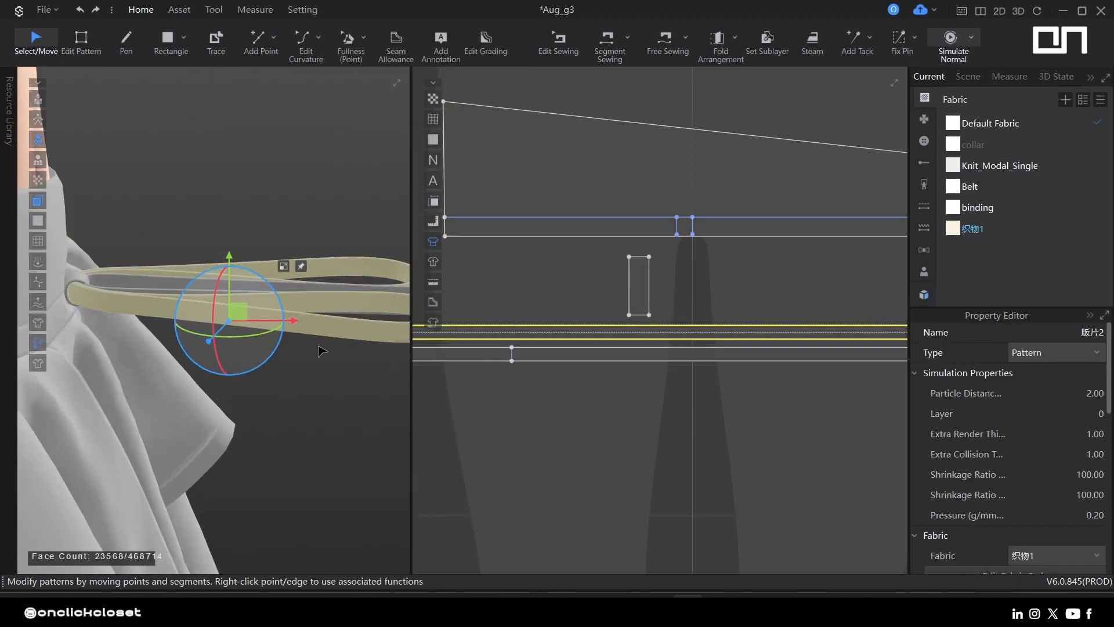
scroll(322, 354, down, 1)
click(330, 370)
click(358, 302)
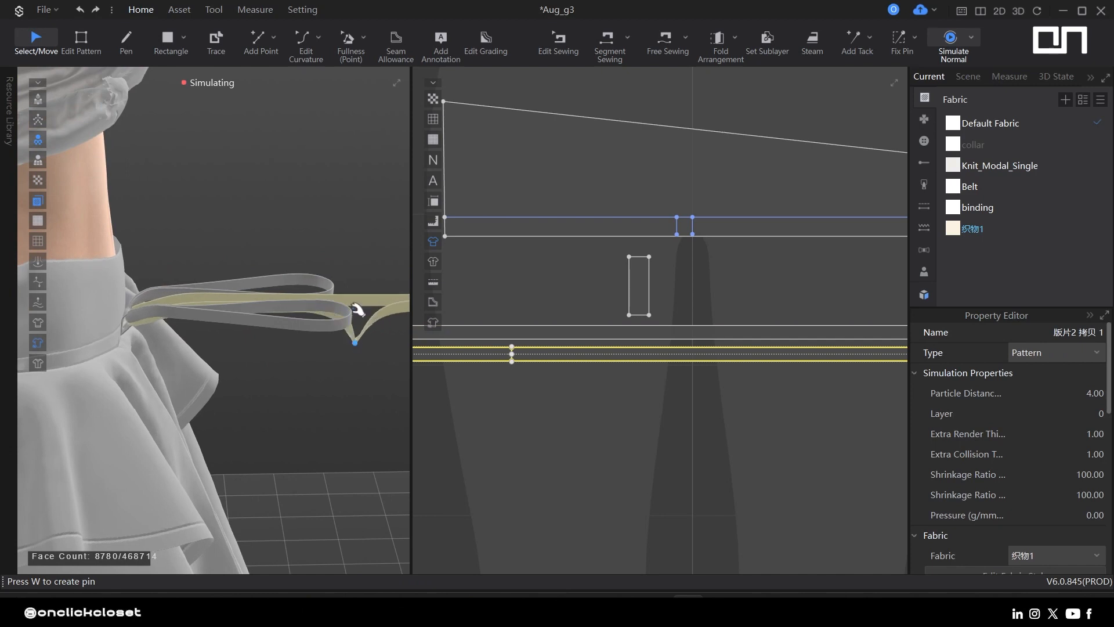
click(321, 295)
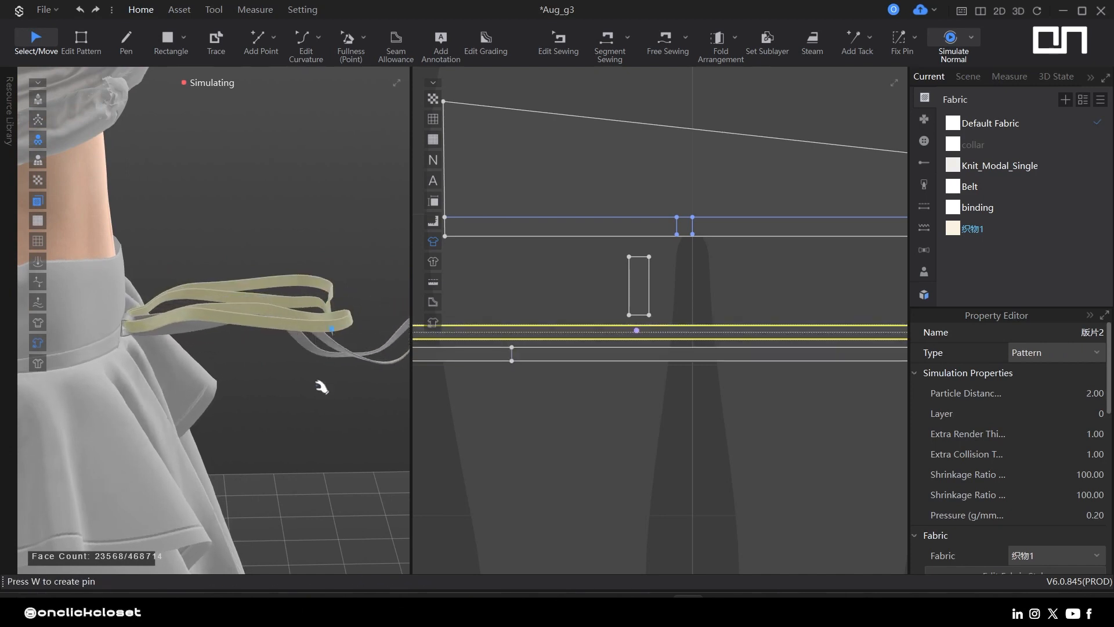
right_drag(322, 387, 197, 294)
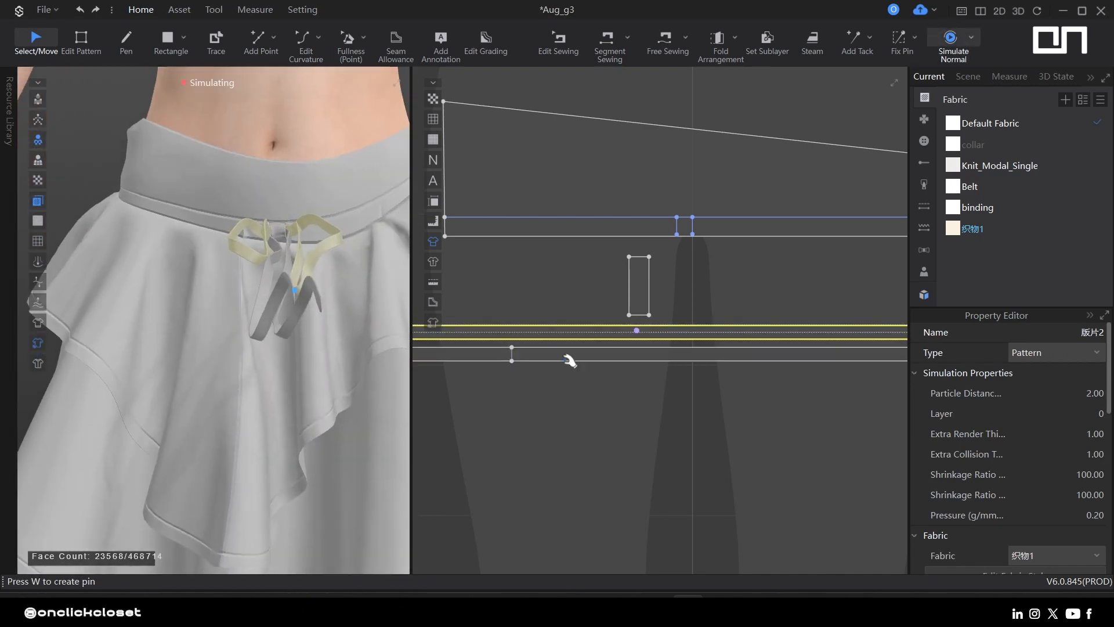
- Select both bow straps and the knot piece, set their particle distance to 5, and simulate
click(634, 356)
shift+click(639, 287)
shift+click(656, 331)
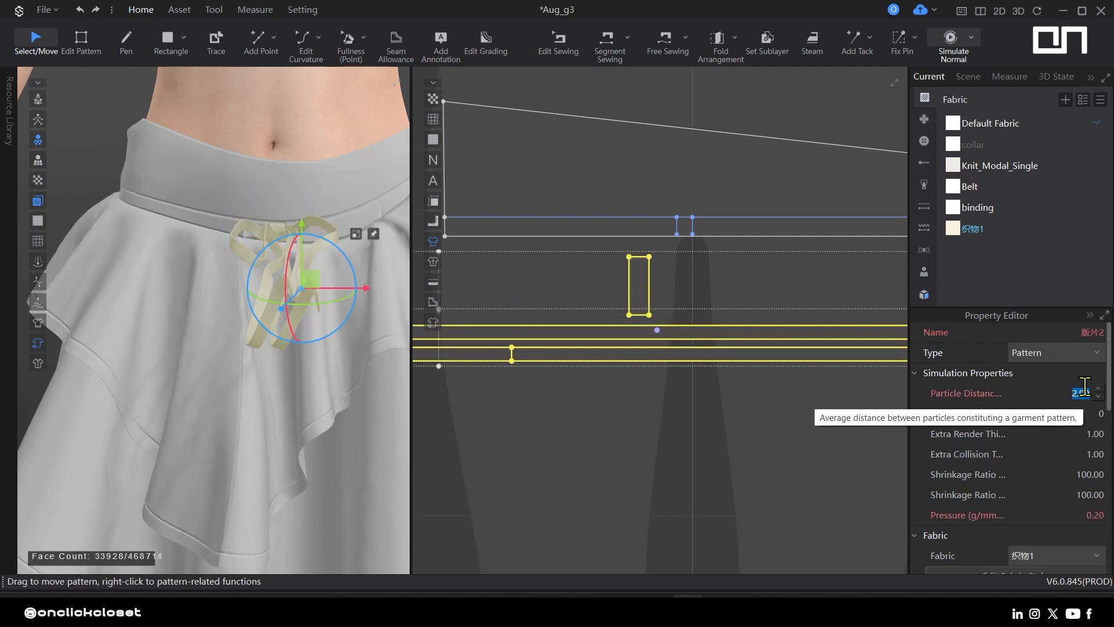
click(636, 521)
click(633, 270)
click(721, 336)
click(729, 354)
shift+click(673, 331)
shift+click(648, 293)
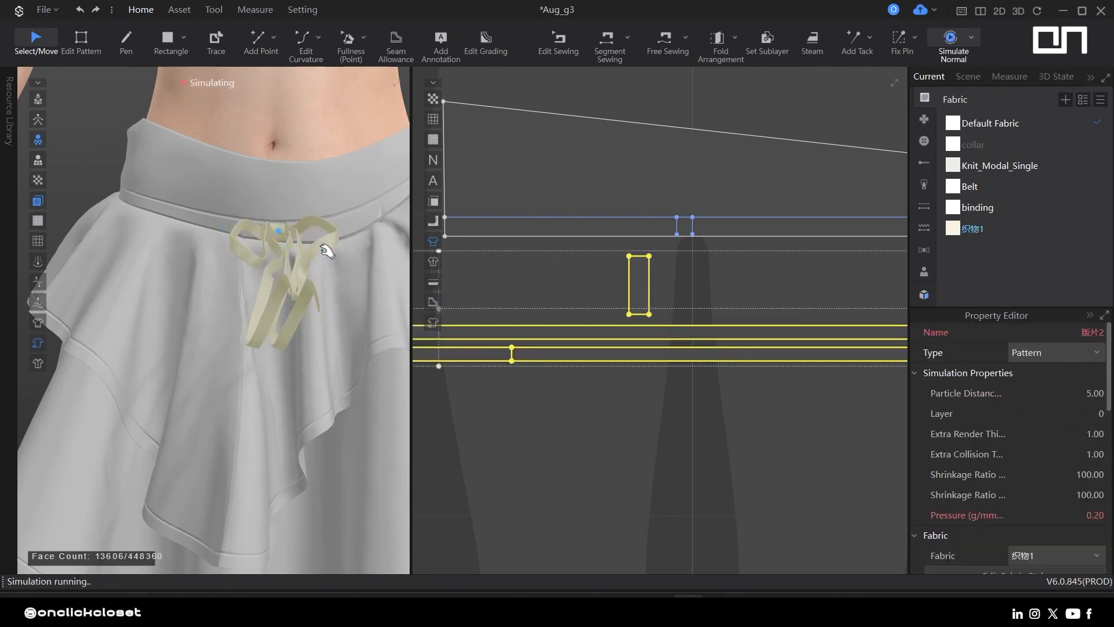
right_drag(310, 264, 246, 392)
- Pull the front waistband pieces into shape around the bow during simulation and stop the simulation
click(368, 381)
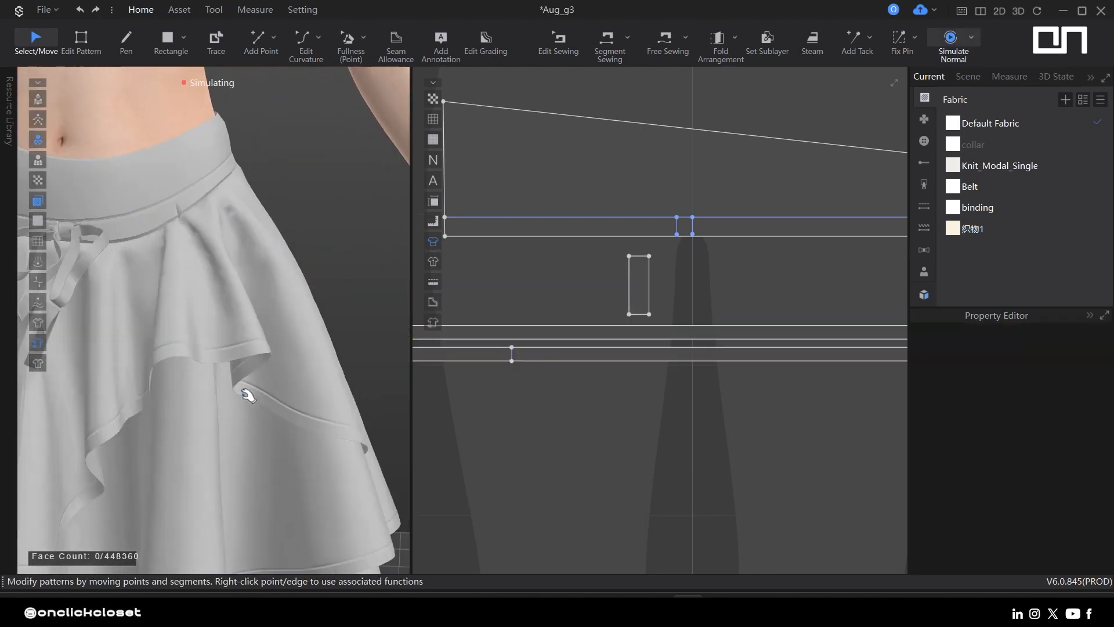
middle_drag(246, 392, 329, 316)
click(230, 103)
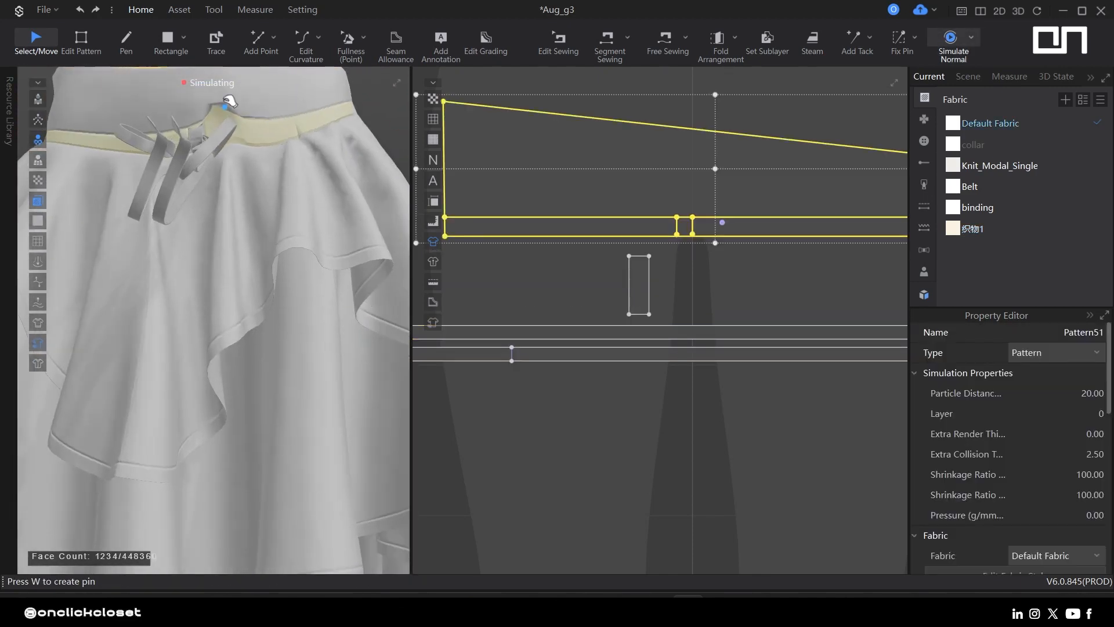
drag(256, 187, 284, 224)
middle_drag(162, 235, 187, 438)
right_drag(117, 262, 207, 249)
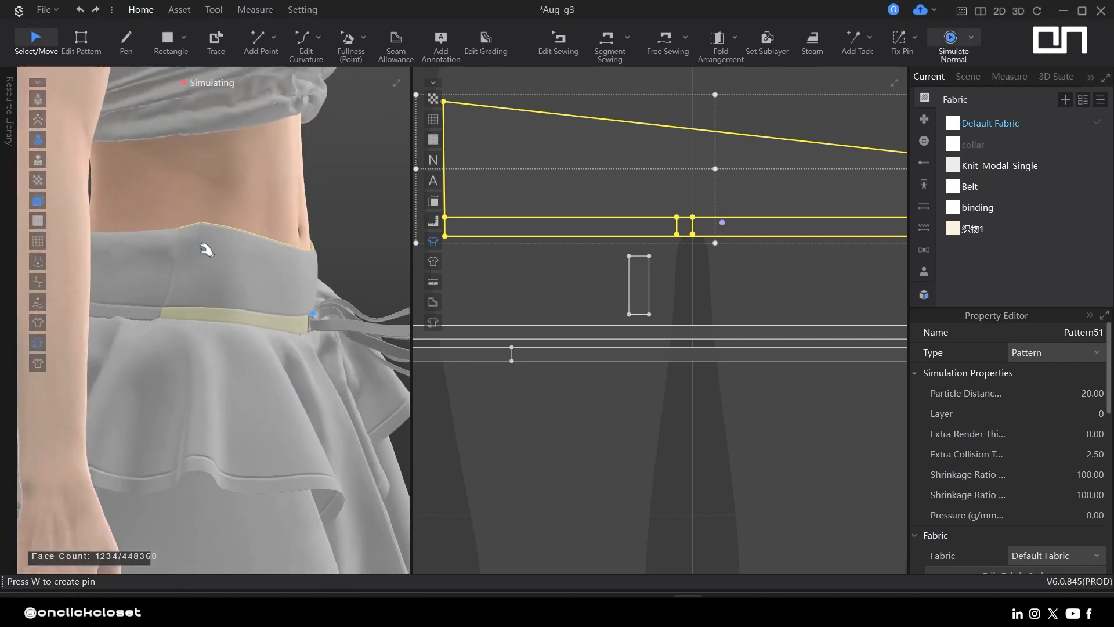
drag(211, 265, 224, 307)
key(space)
right_drag(251, 286, 190, 316)
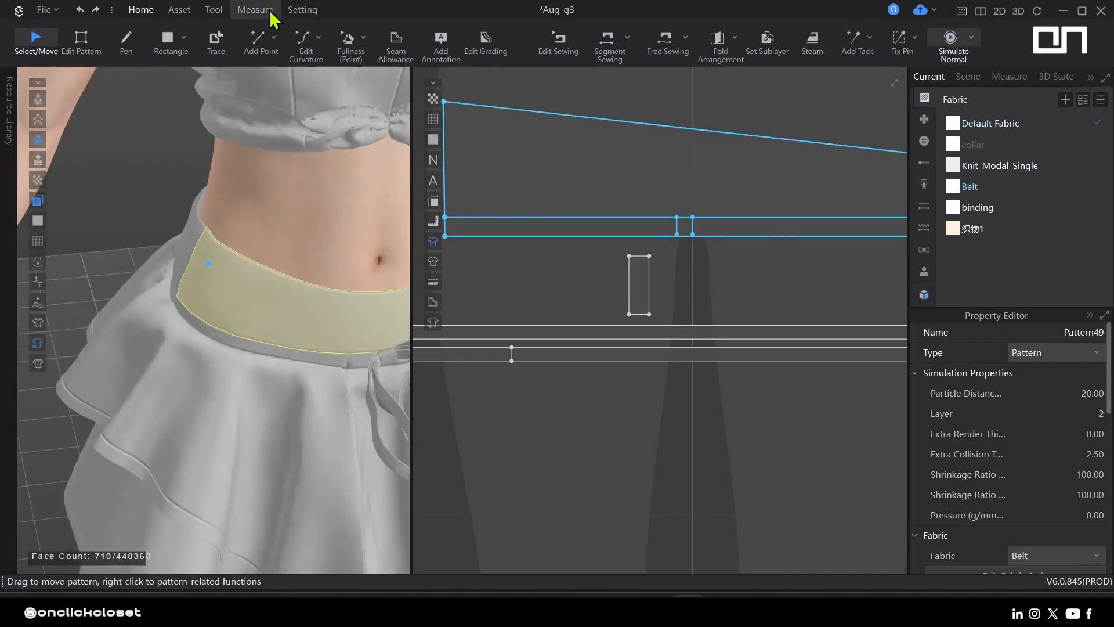
- Simulate again and pull the knot piece at the waistband front so the loops and tails hang down over the skirt
click(255, 10)
click(746, 47)
right_drag(313, 293, 232, 301)
click(229, 299)
key(space)
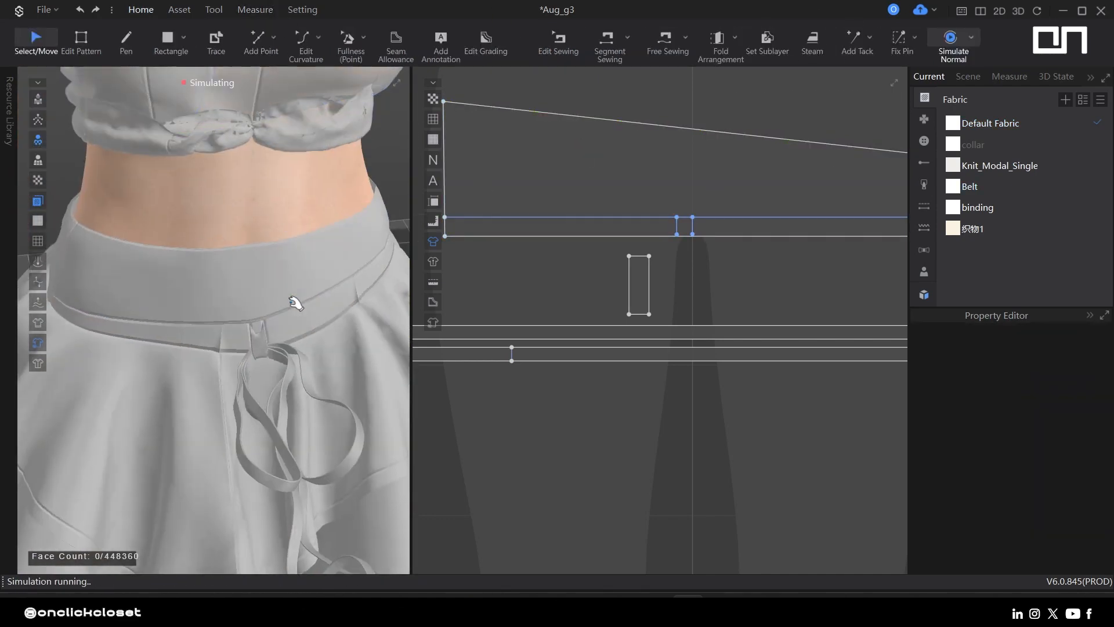
drag(295, 303, 288, 374)
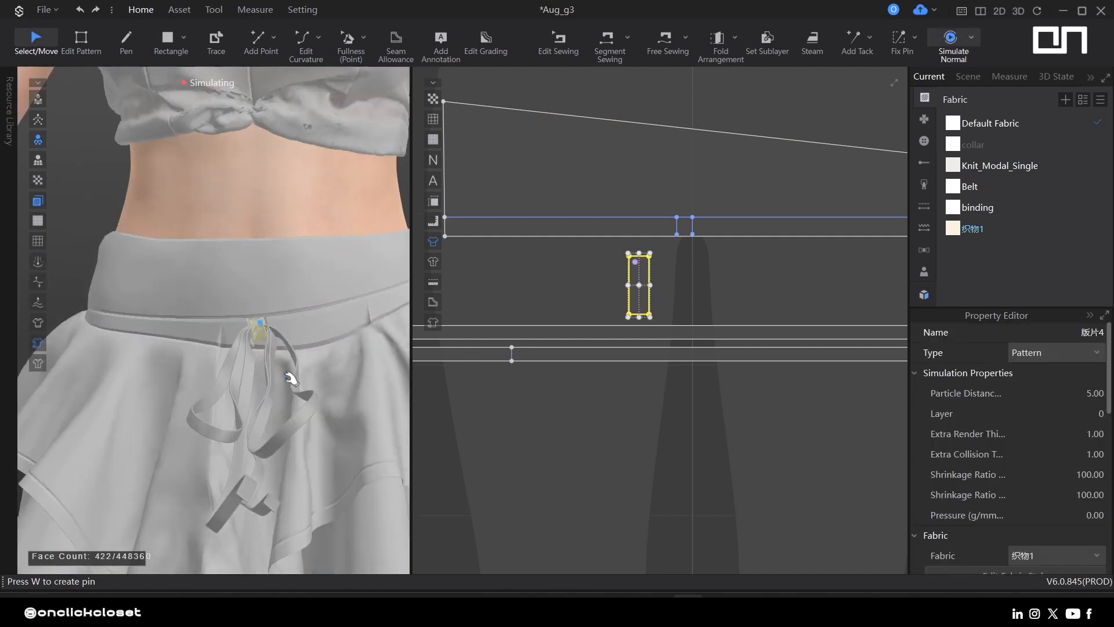
right_drag(288, 373, 279, 337)
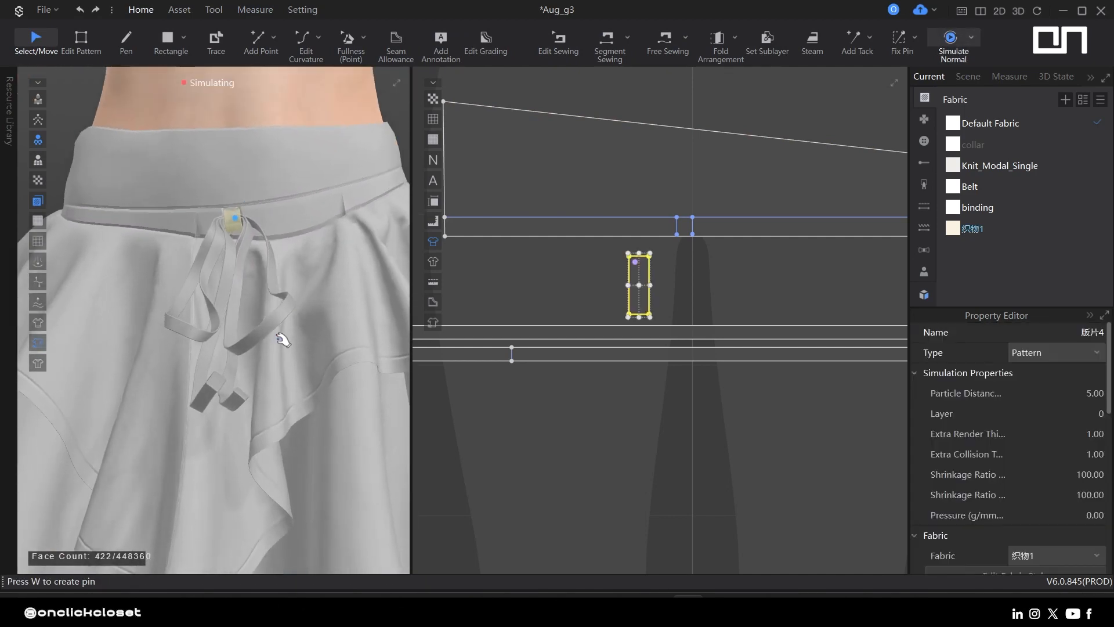
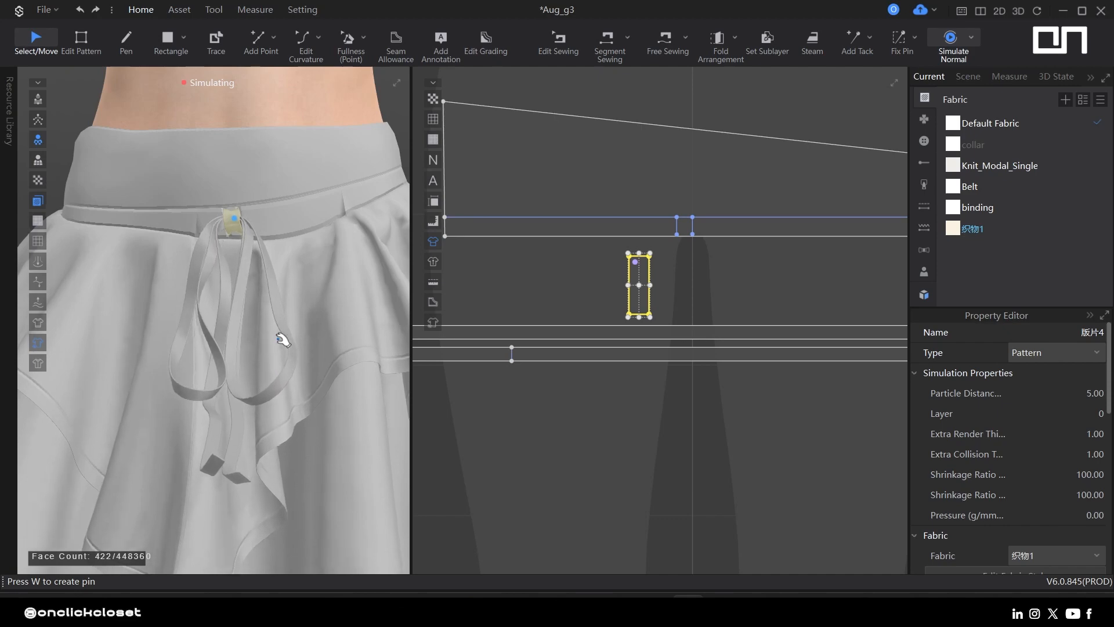
right_drag(290, 413, 371, 409)
scroll(259, 365, down, 3)
scroll(224, 311, up, 5)
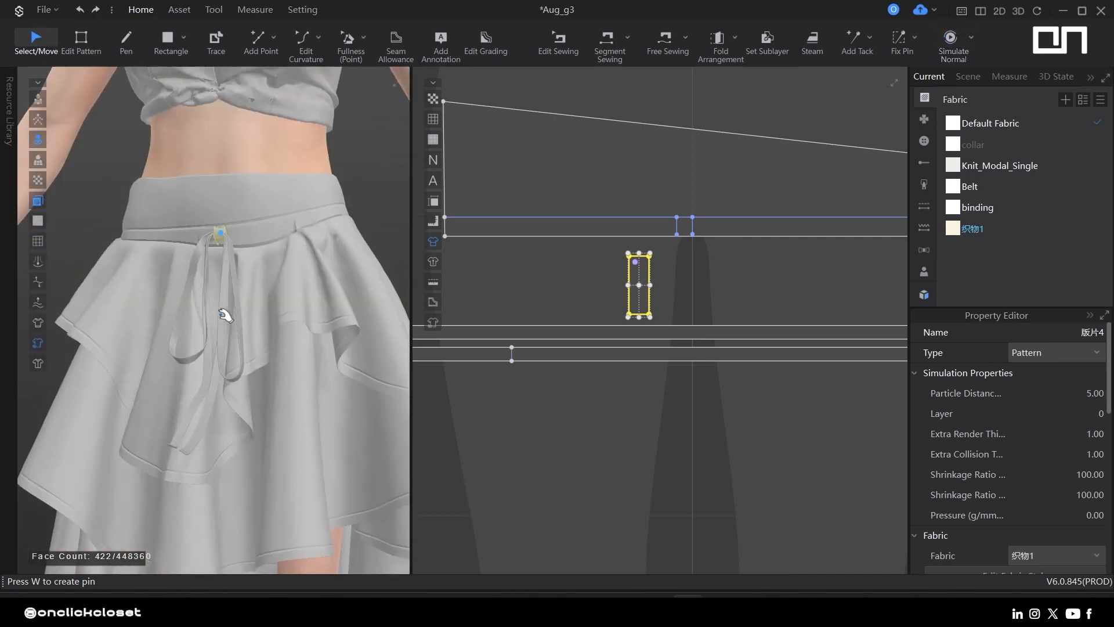
click(257, 140)
scroll(297, 217, down, 2)
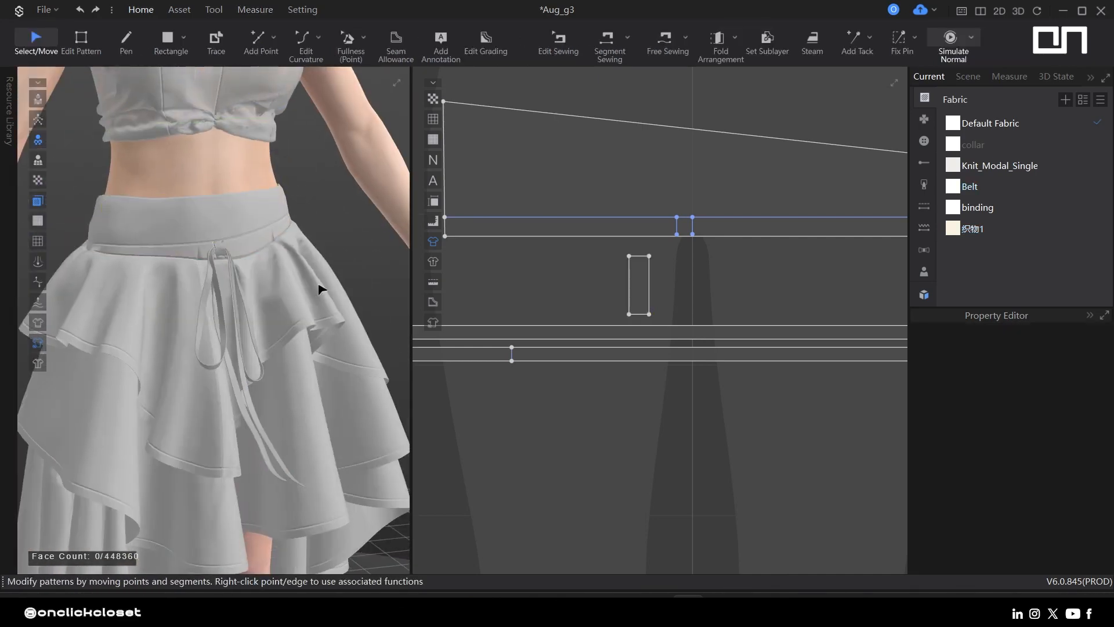
- Examine the whole outfit with the fabric shown translucent and restore the opaque display
scroll(314, 290, down, 3)
click(38, 220)
scroll(268, 381, up, 5)
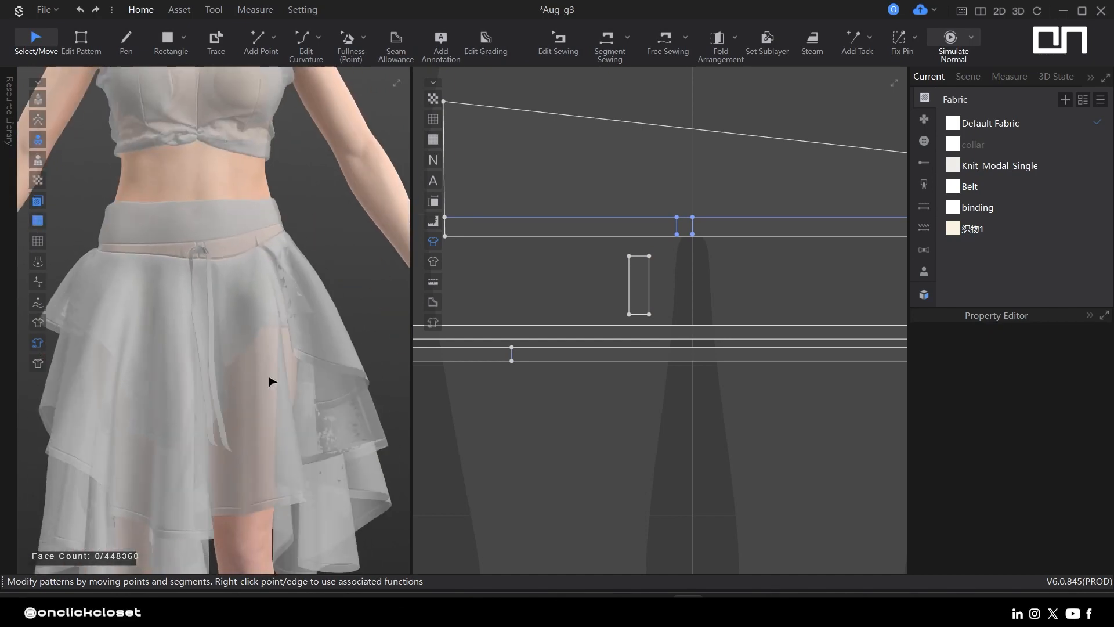
scroll(302, 386, down, 3)
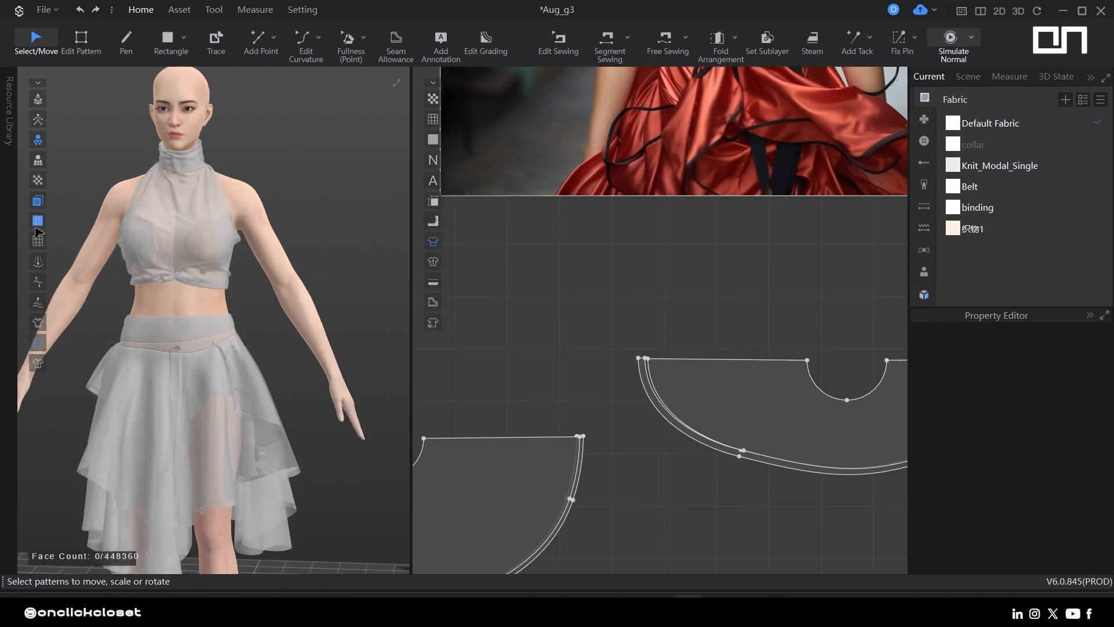
click(38, 221)
- Select the front waistband piece the bow is attached to in 3D and locate it among the 2D patterns
middle_drag(263, 400, 244, 329)
scroll(244, 329, up, 4)
click(176, 232)
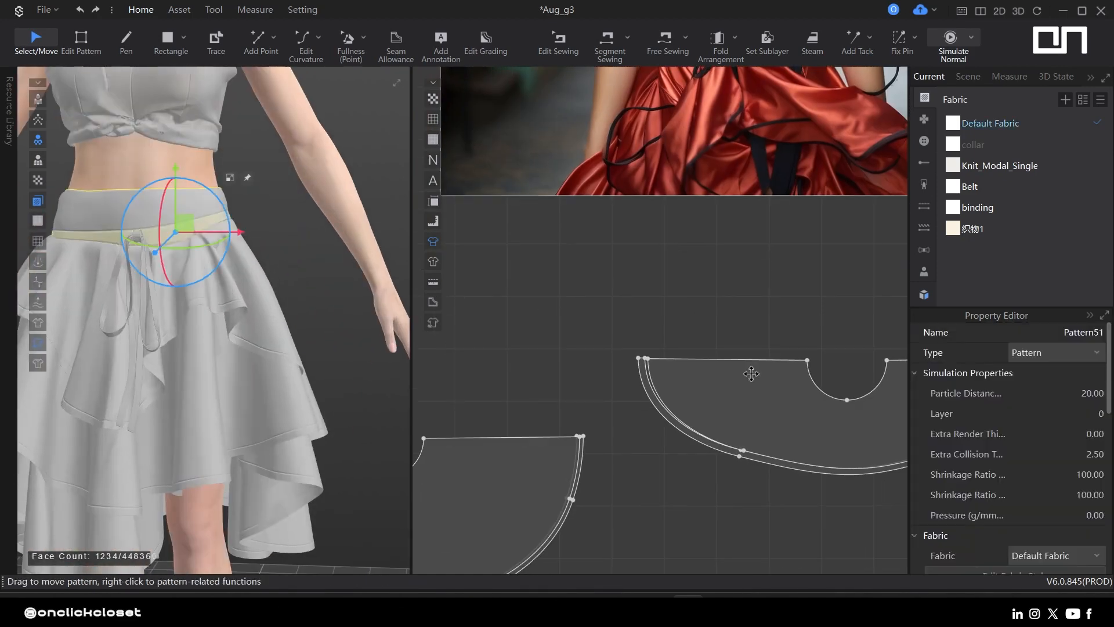
scroll(635, 358, down, 6)
scroll(635, 356, up, 3)
middle_drag(634, 356, 580, 354)
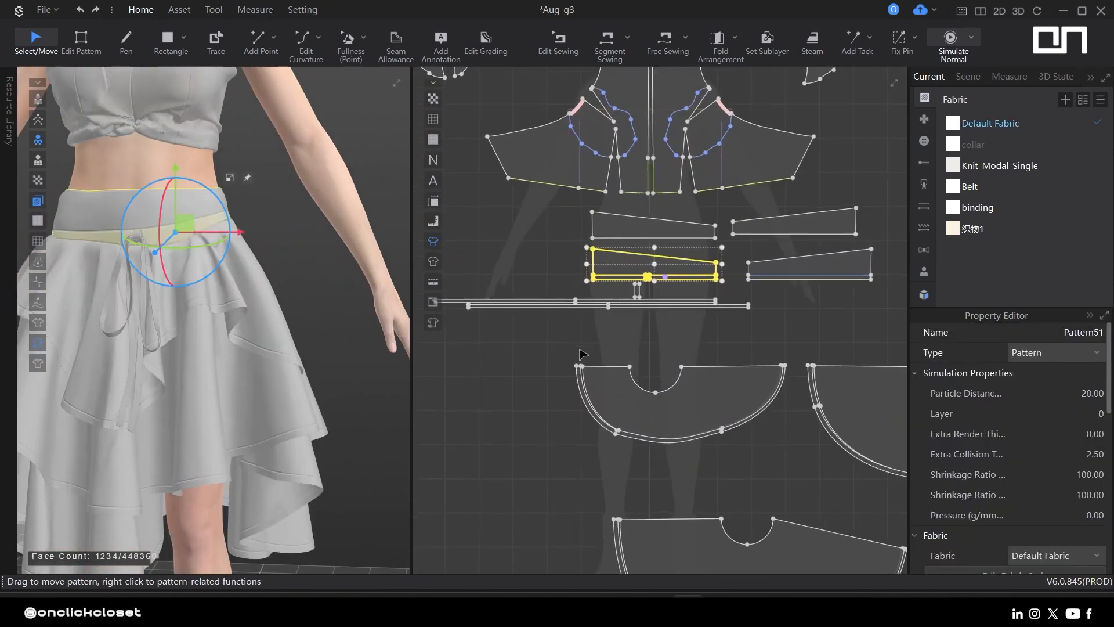
click(313, 240)
drag(191, 226, 195, 243)
scroll(447, 371, up, 4)
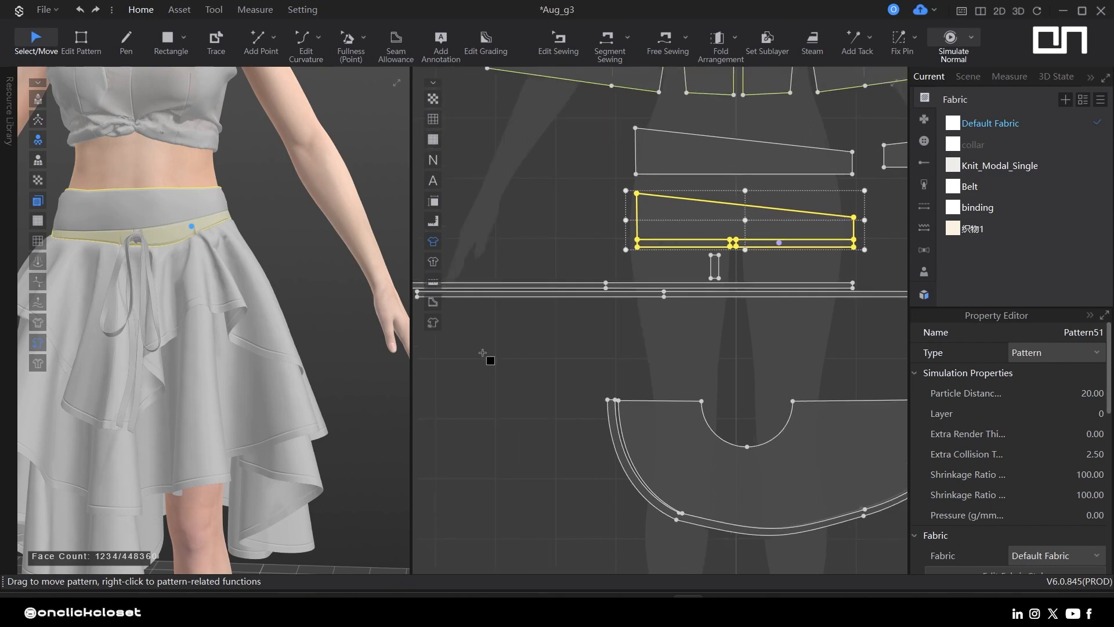
- Draw a narrow vertical rectangle left of the skirt panels and move its lower-left corner outward and down
key(s)
drag(498, 356, 524, 514)
key(z)
scroll(511, 494, up, 2)
drag(494, 449, 465, 483)
scroll(558, 481, down, 1)
middle_drag(585, 451, 590, 468)
- Free-sew the top edge of the narrow tapered panel to a short segment on the right half of the front waistband's lower edge
key(m)
click(554, 347)
middle_drag(890, 224, 755, 253)
scroll(755, 254, up, 3)
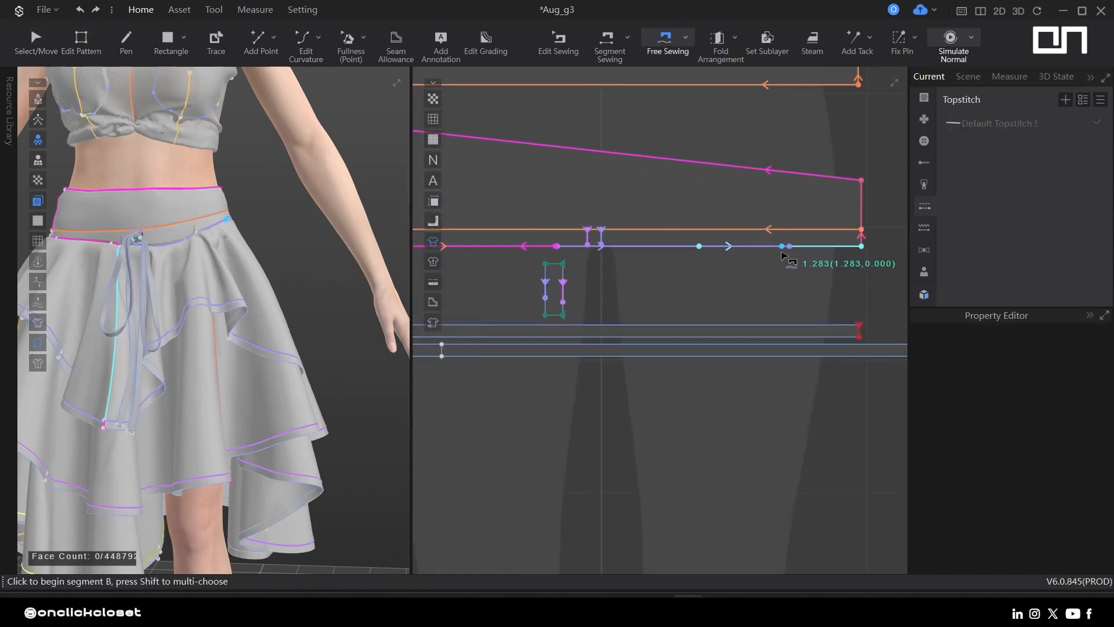
scroll(704, 259, up, 3)
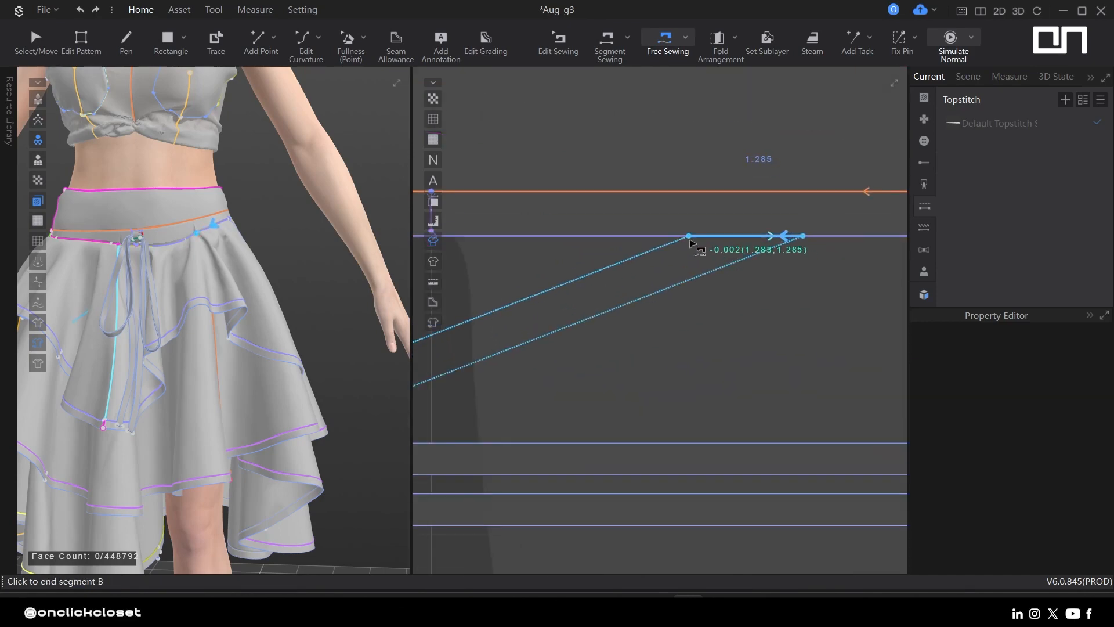
click(689, 235)
key(b)
scroll(743, 304, down, 5)
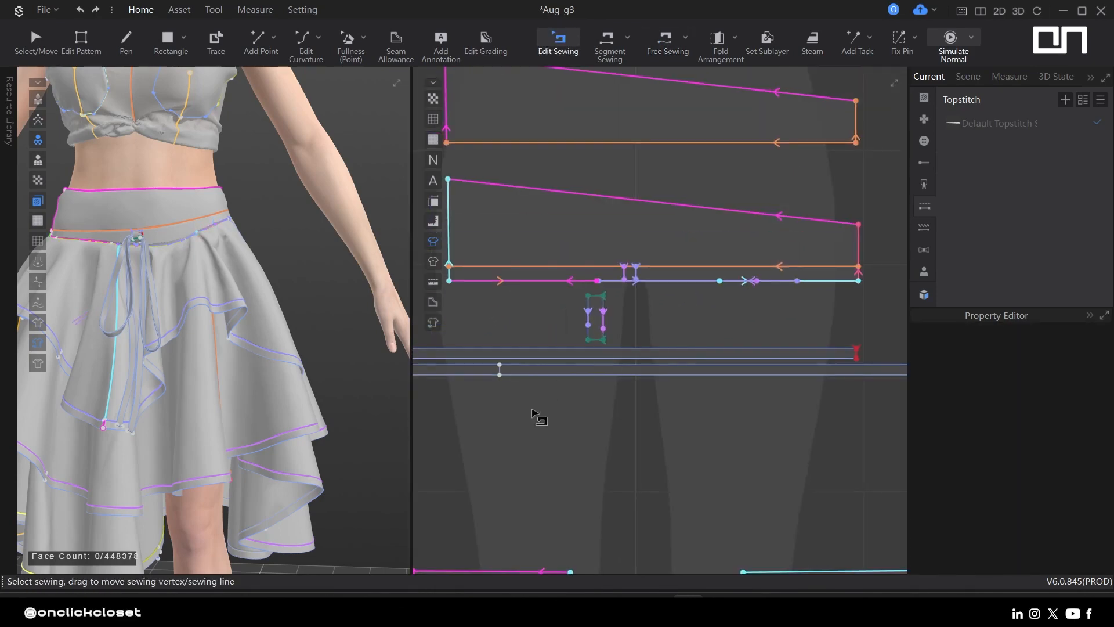
- Select the narrow tapered panel and move it in 3D in front of the skirt, below its sewn spot on the waistband
key(a)
scroll(748, 264, down, 6)
click(612, 373)
scroll(232, 242, up, 8)
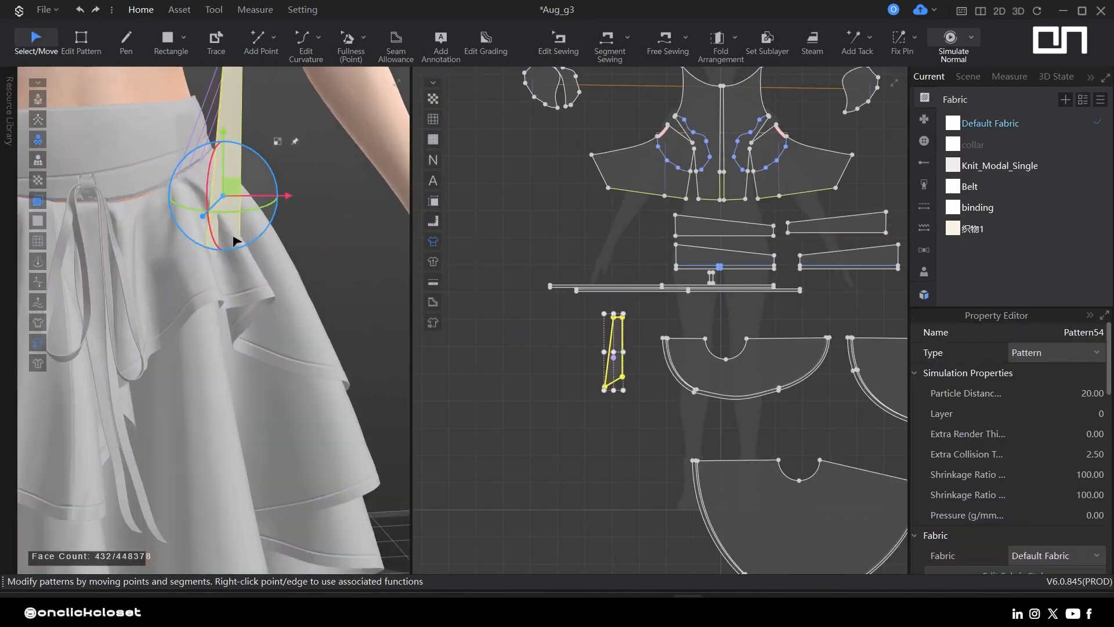
drag(254, 271, 326, 397)
right_drag(285, 405, 329, 399)
drag(343, 388, 406, 389)
right_drag(406, 394, 368, 365)
drag(369, 364, 242, 443)
right_drag(249, 445, 301, 424)
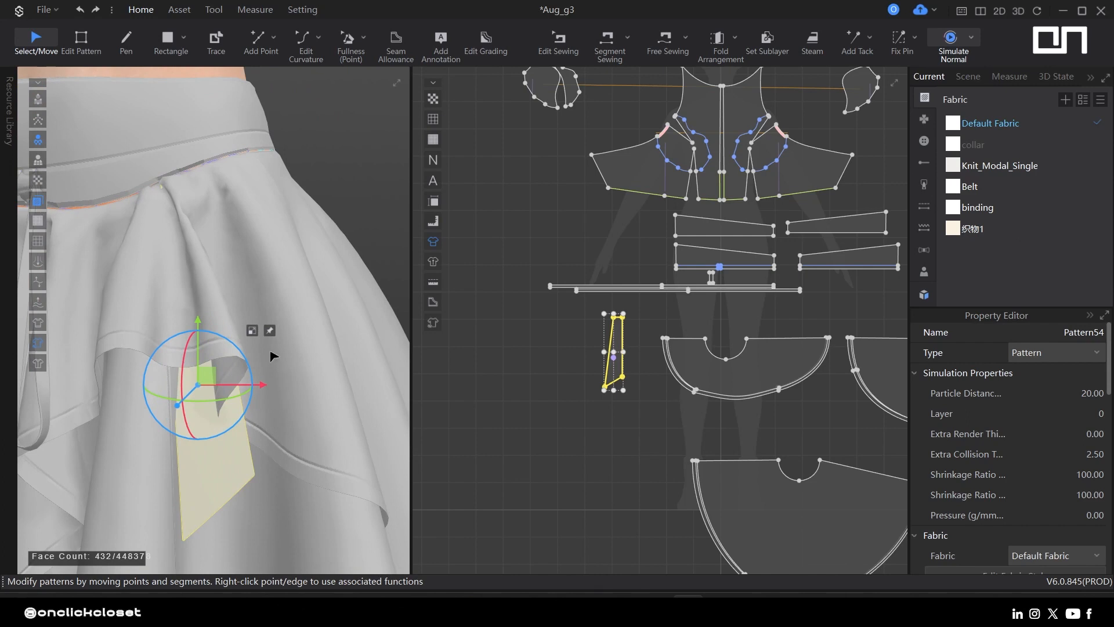
- Simulate the garment and pull the new panel and the ruffle around it into place
key(space)
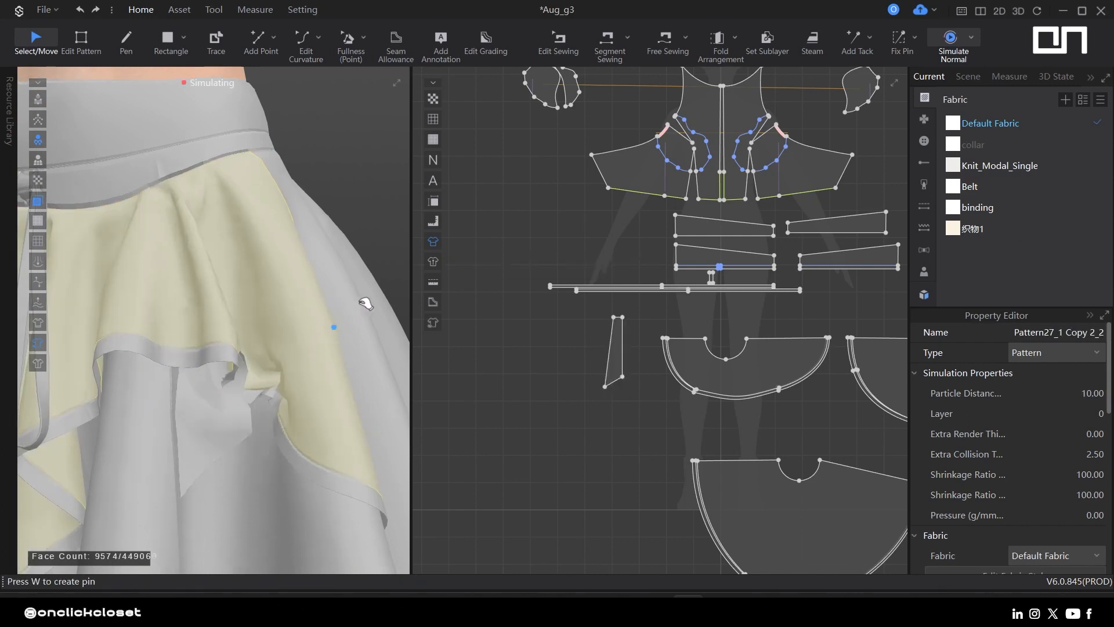
drag(232, 427, 284, 386)
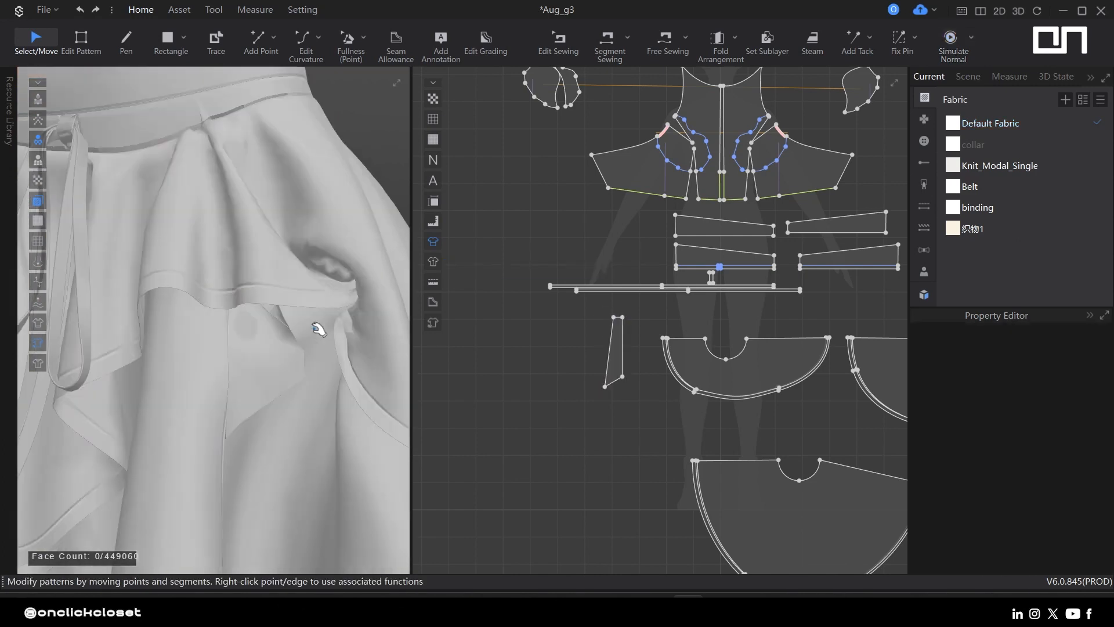
mouse_move(271, 393)
mouse_down()
mouse_move(304, 376)
mouse_move(276, 377)
mouse_up()
key(space)
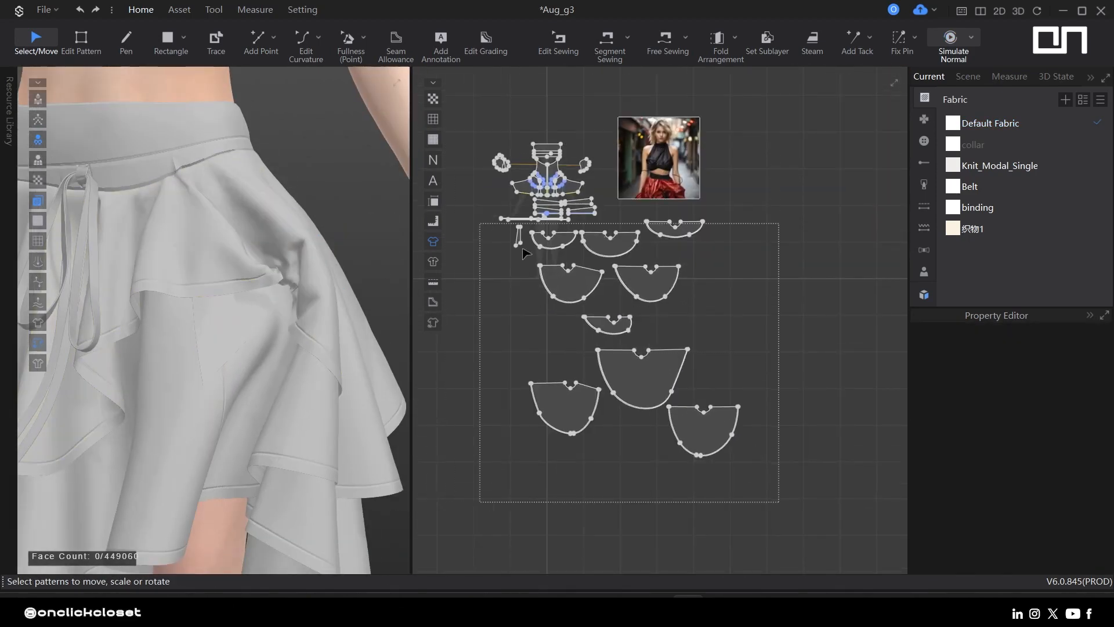
- Set the particle distance of all skirt panels and the narrow tapered panel to 20, simulate, and pull the ruffle outward
drag(480, 223, 779, 501)
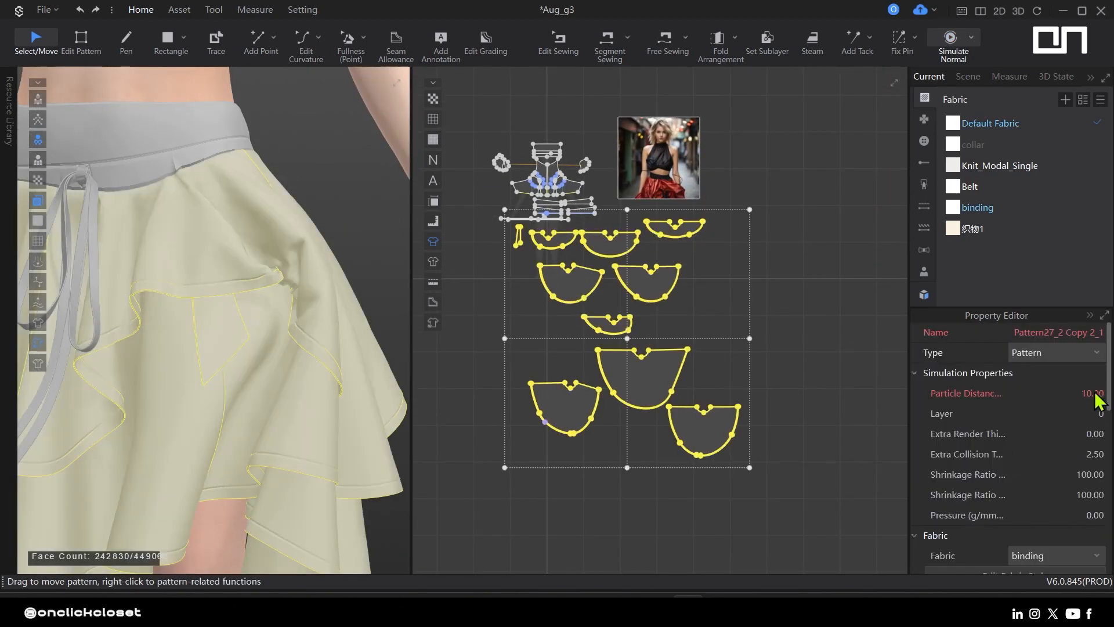
key(Return)
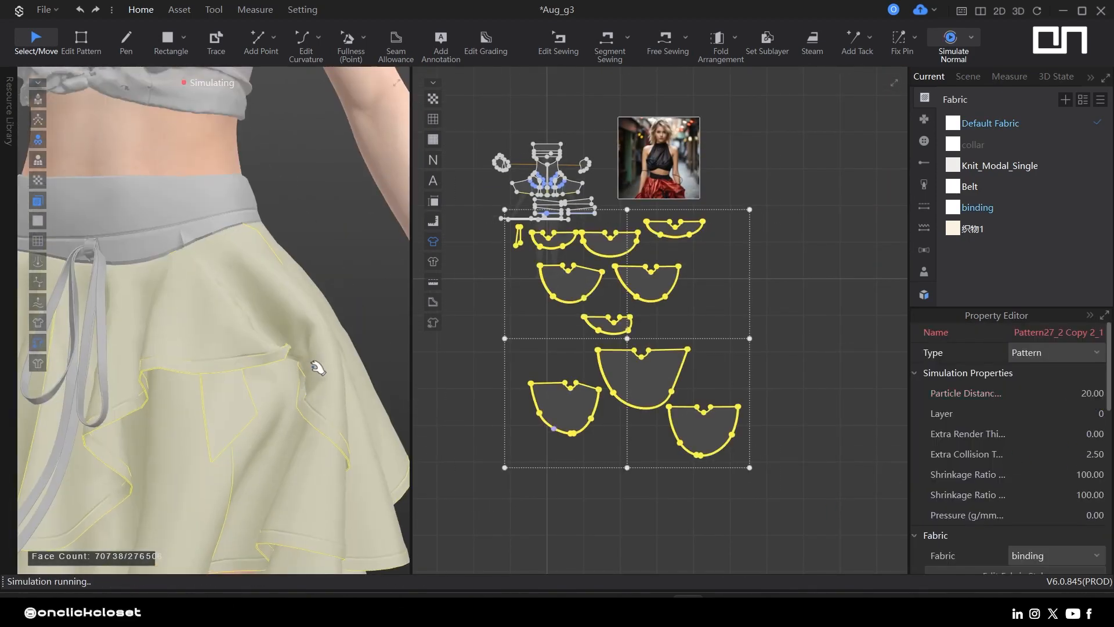
drag(316, 367, 378, 340)
right_drag(314, 398, 259, 383)
key(space)
- Paste a copy of the narrow tapered panel beside the original and lengthen it by moving its slanted lower edge down
key(z)
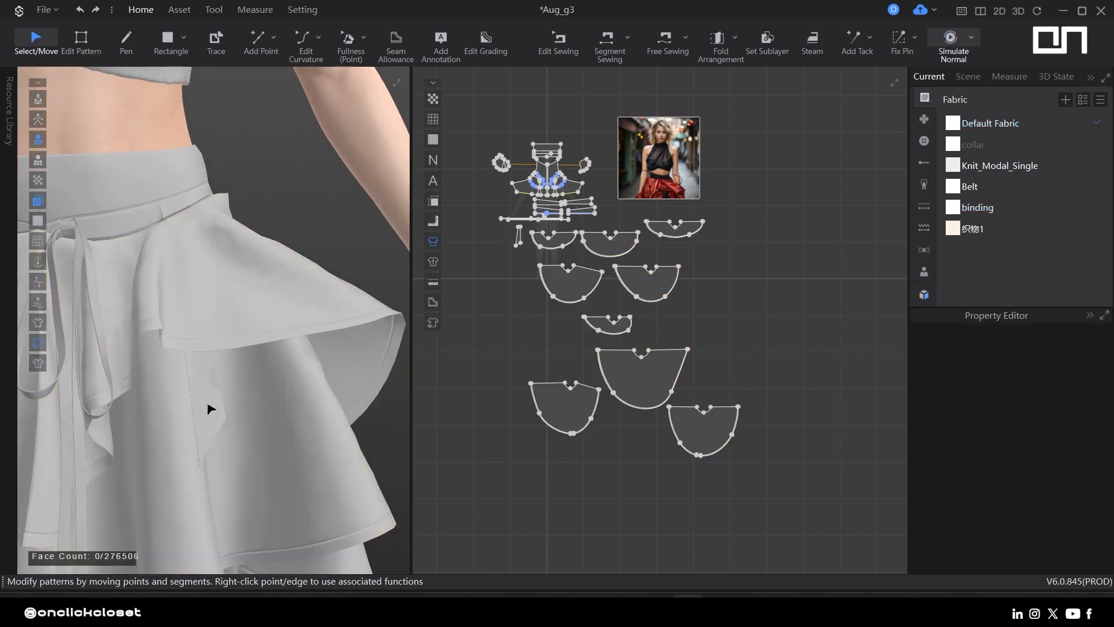
click(210, 410)
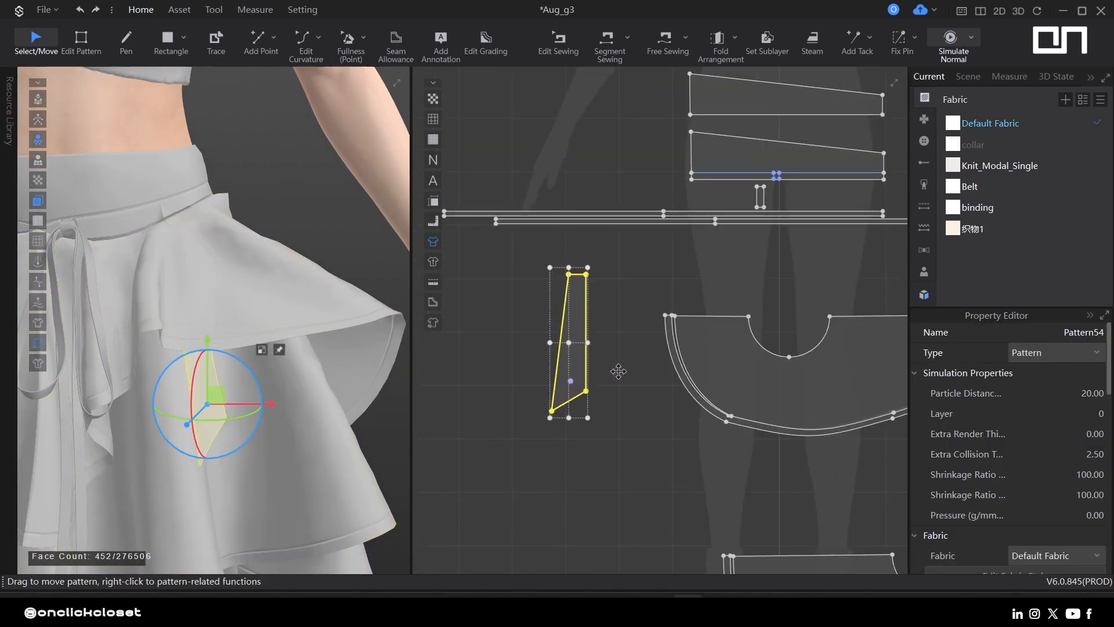
key(ctrl+v)
click(618, 371)
click(647, 467)
key(z)
drag(620, 432, 645, 464)
- Free-sew the top edge of the longer tapered panel to the side end of the front waistband's lower edge
key(m)
click(636, 306)
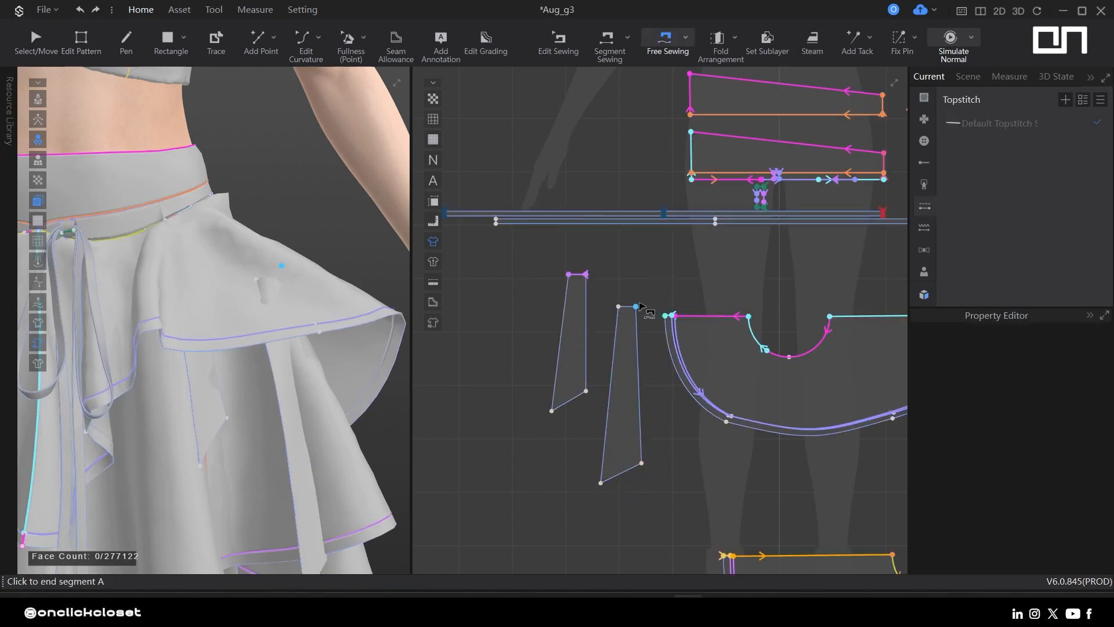
scroll(744, 236, up, 5)
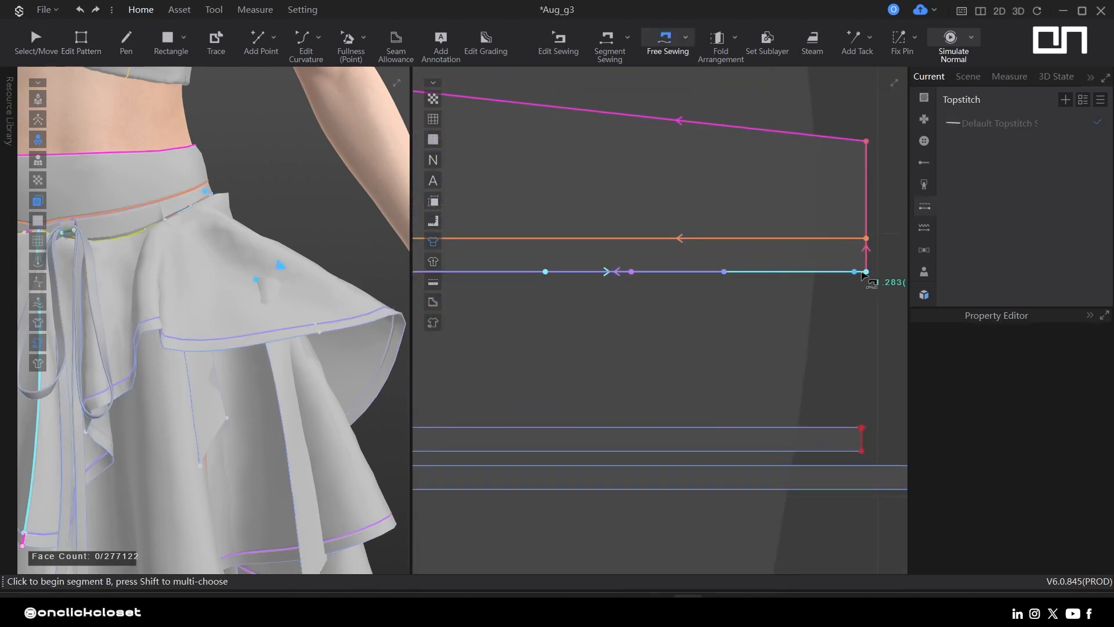
click(793, 289)
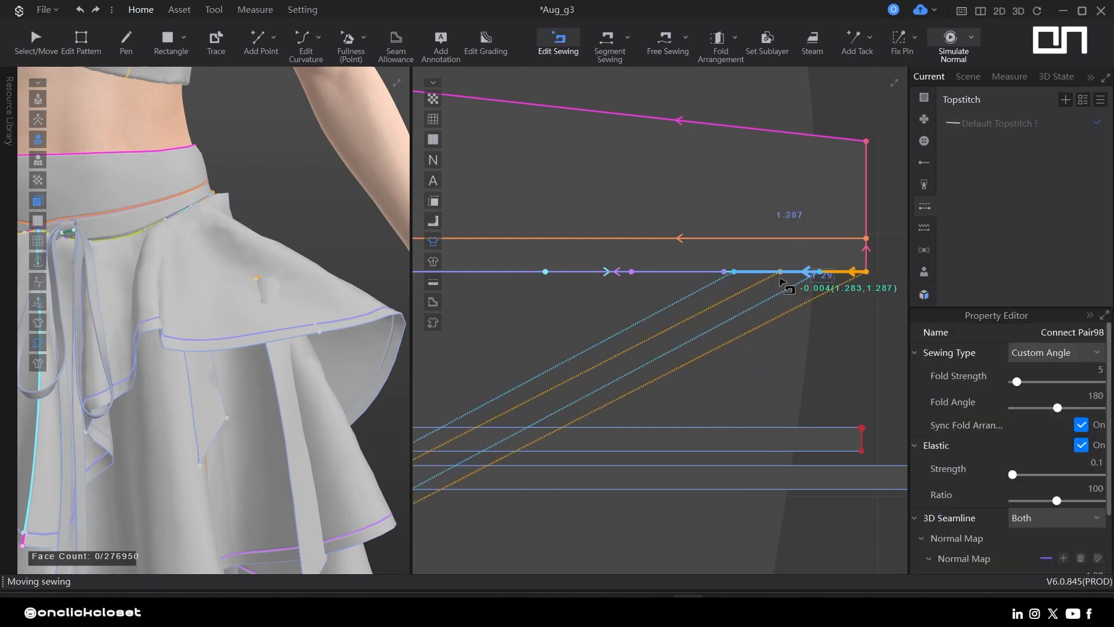
scroll(783, 284, down, 5)
- Select the longer tapered panel and move it in 3D in front of the skirt, below its sewn spot on the waistband
key(q)
click(295, 406)
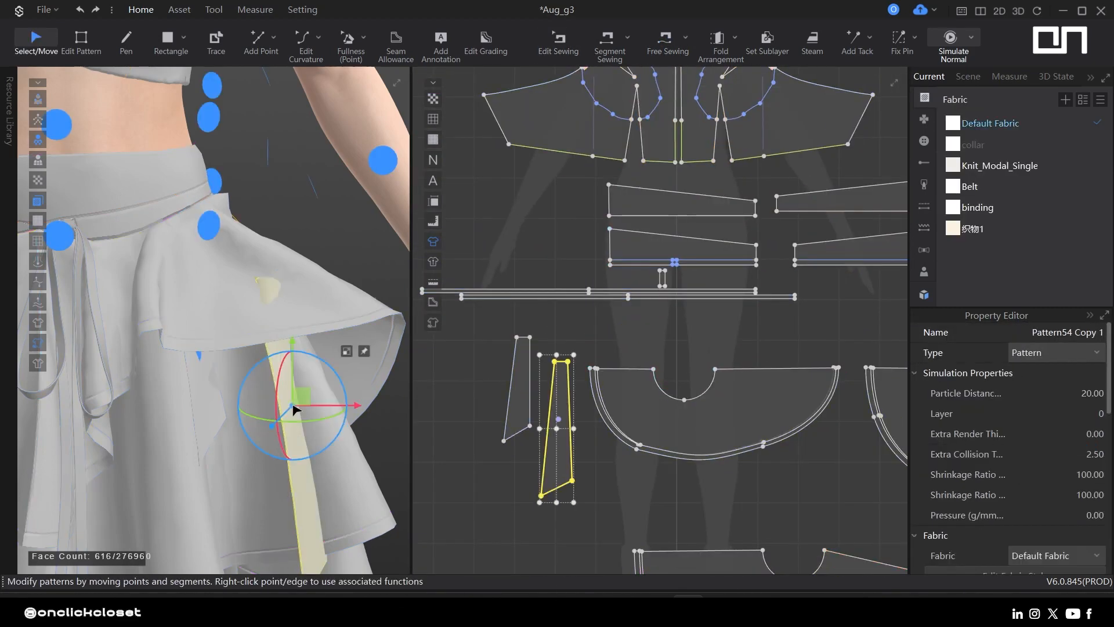
drag(294, 404, 249, 366)
mouse_move(249, 366)
right_down()
mouse_move(198, 435)
mouse_move(258, 375)
right_up()
drag(257, 373, 288, 355)
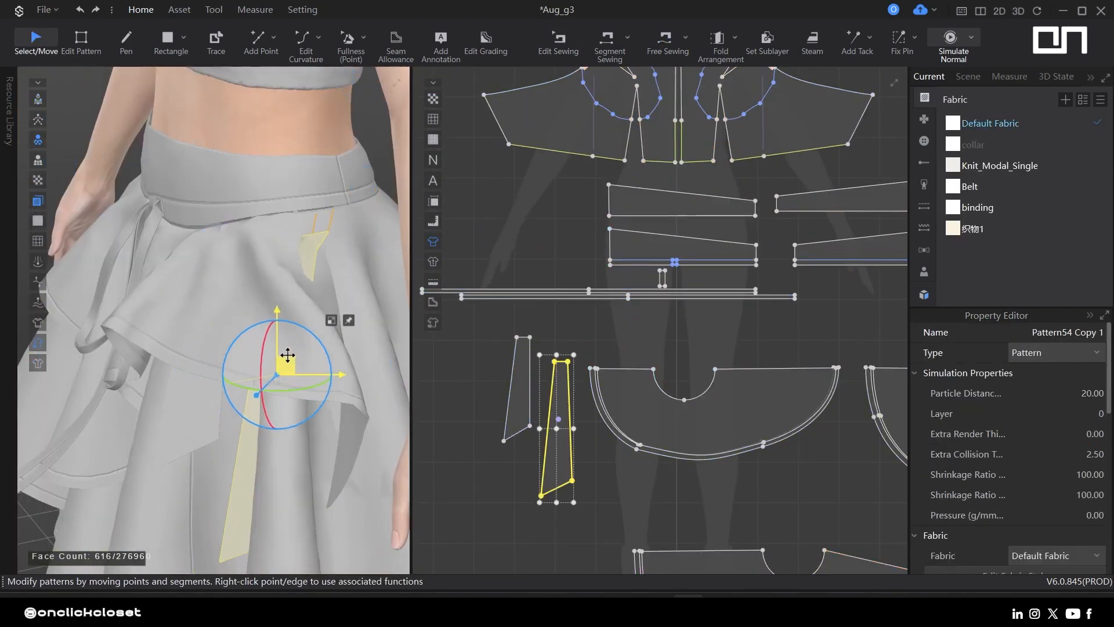
click(303, 294)
right_drag(303, 294, 246, 308)
drag(246, 308, 231, 300)
- Simulate the garment and pull the longer tapered panel down over the outside of the ruffle
drag(310, 418, 176, 420)
middle_drag(286, 345, 259, 298)
drag(258, 299, 344, 350)
drag(251, 264, 315, 414)
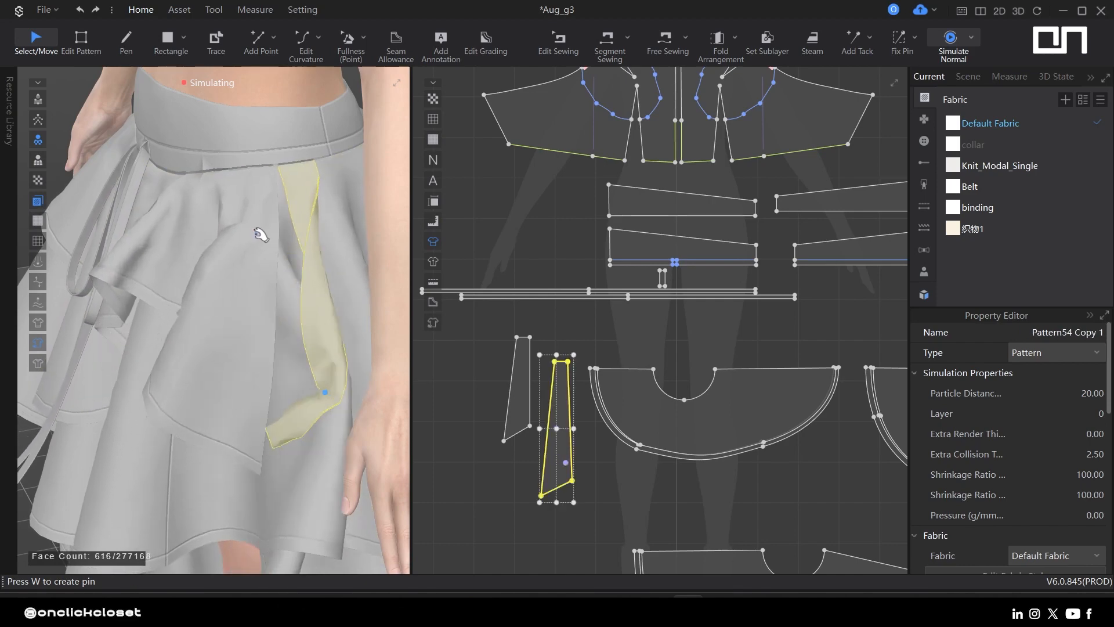
click(257, 230)
scroll(671, 361, down, 5)
middle_drag(754, 354, 579, 360)
scroll(741, 339, up, 3)
key(b)
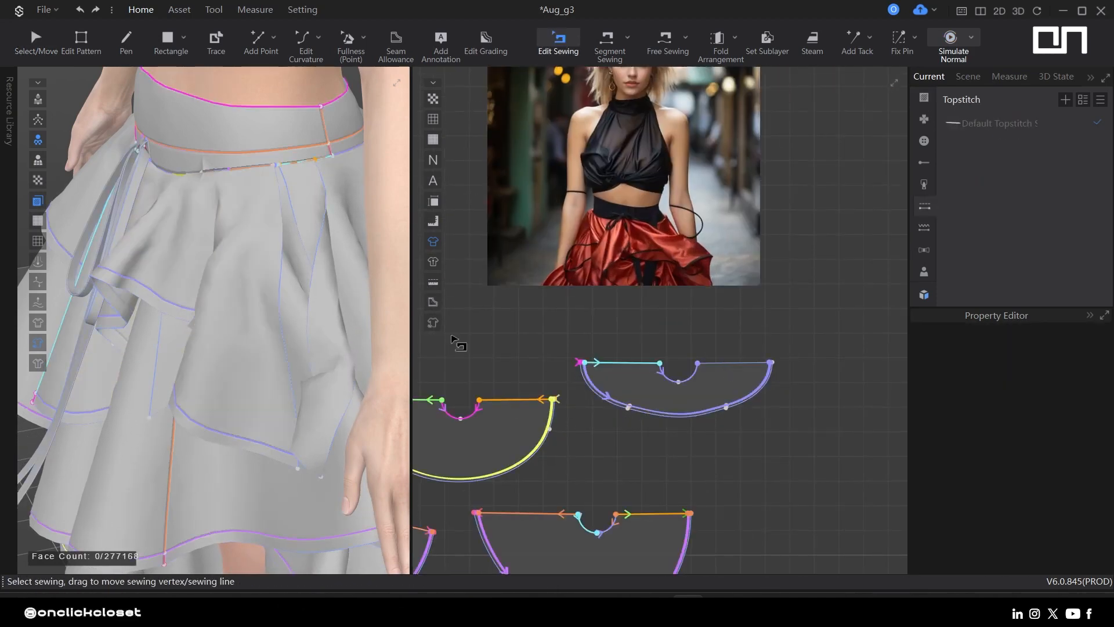
- Simulate again, straighten the longer tapered panel at the side, and lift the front ruffle up and outward
right_drag(270, 401, 325, 373)
middle_drag(407, 339, 339, 346)
key(space)
drag(338, 348, 329, 394)
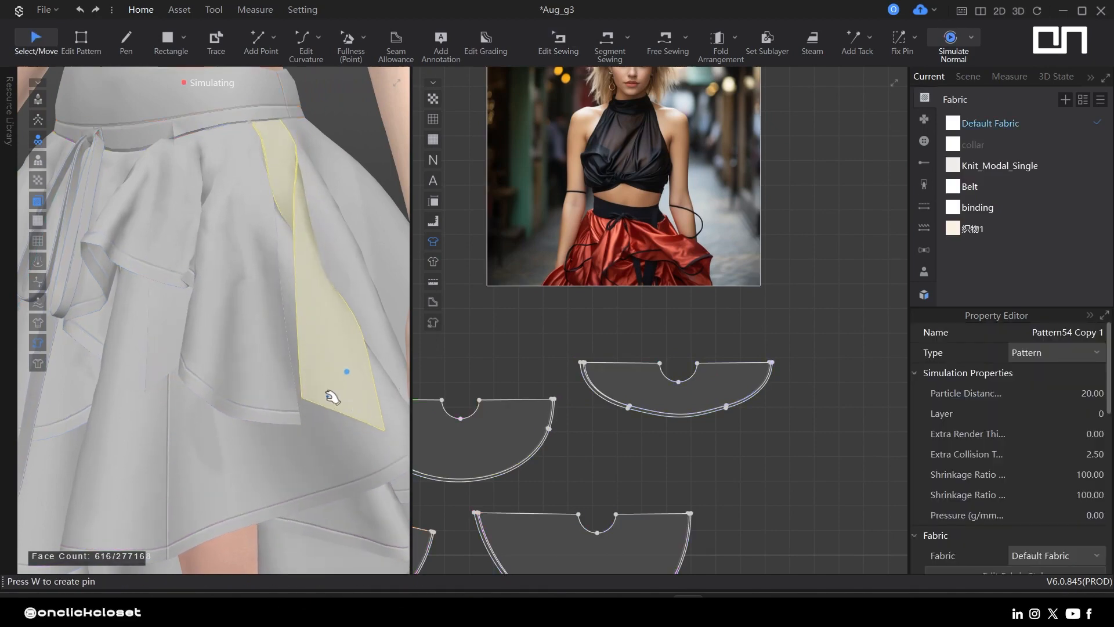
drag(253, 318, 301, 323)
middle_drag(296, 249, 296, 343)
drag(290, 339, 289, 273)
drag(372, 230, 385, 194)
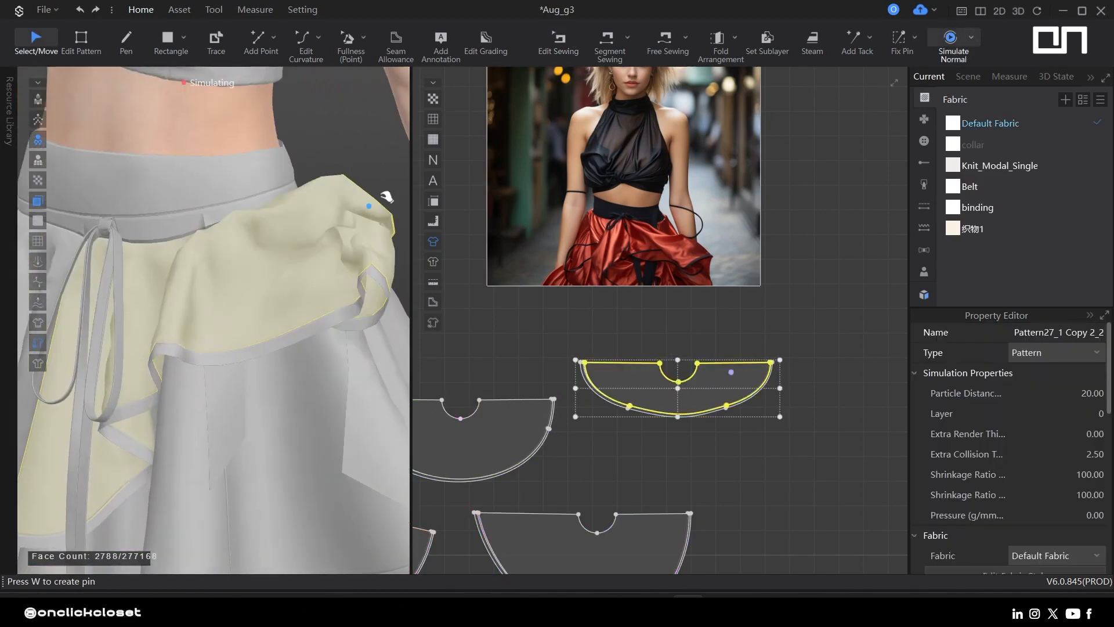
- Pull the front ruffle's outer end away from the hand and drape it over the longer tapered panel
scroll(342, 256, down, 3)
right_drag(333, 269, 260, 274)
scroll(259, 274, up, 2)
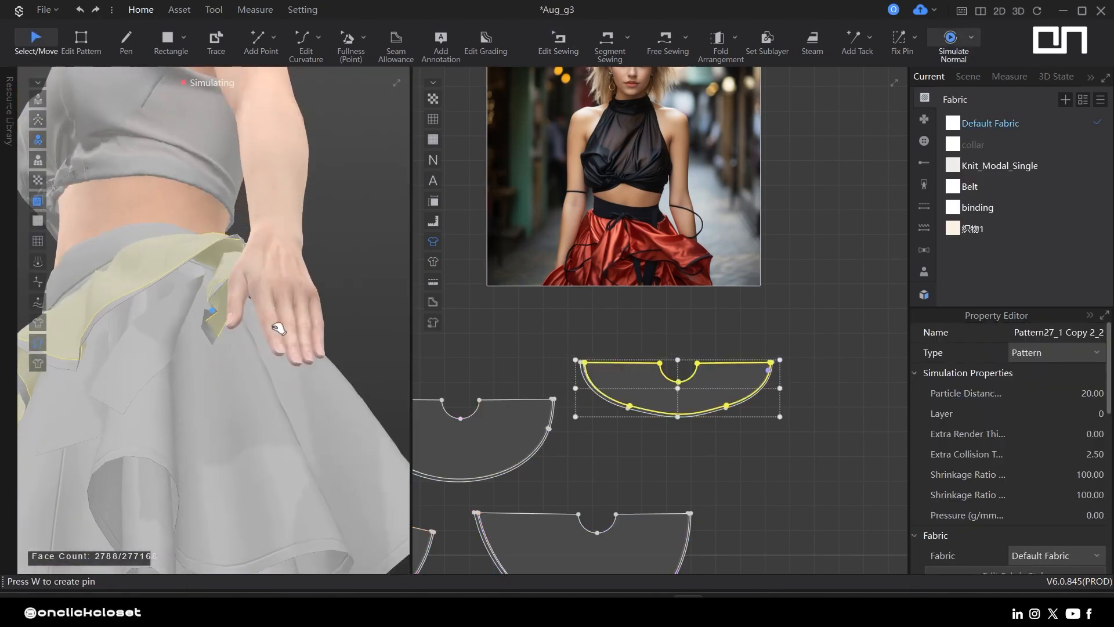
right_drag(249, 356, 216, 397)
right_drag(283, 401, 293, 393)
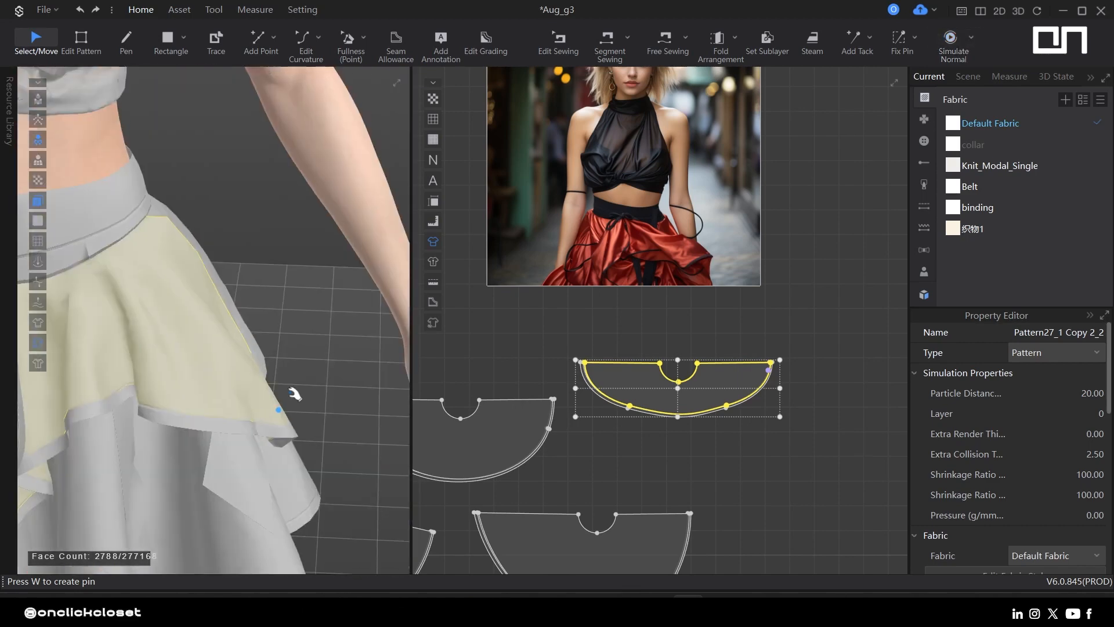
scroll(214, 351, up, 2)
drag(214, 351, 177, 371)
click(241, 196)
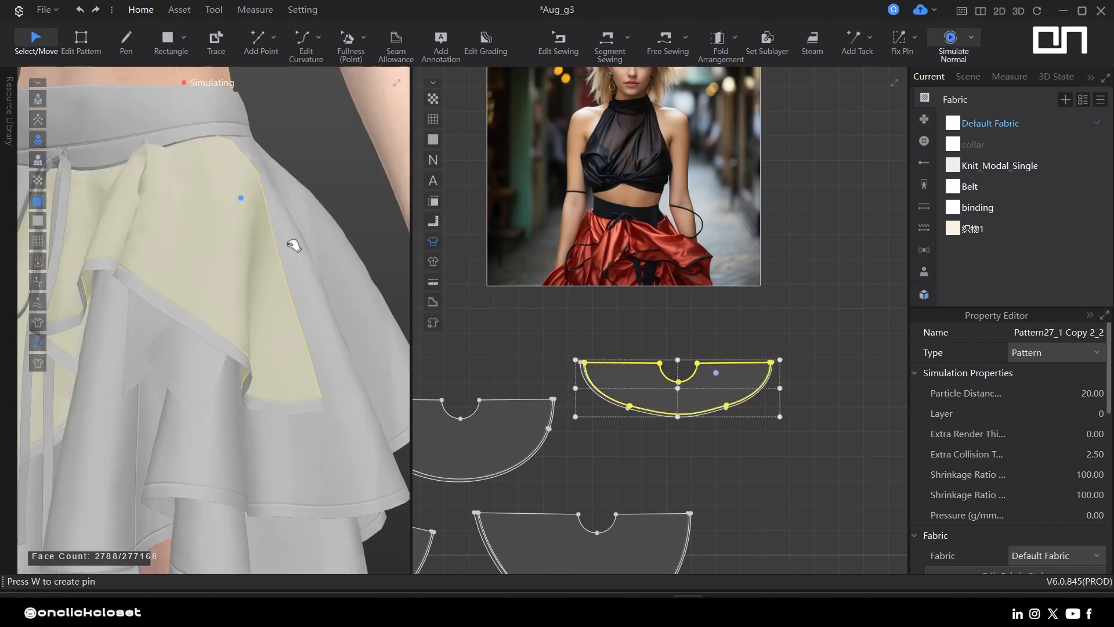
right_drag(291, 241, 313, 278)
- Extend the front ruffle's seam to the side end of the waistband's lower edge and past its cutout onto the straight top edge
key(b)
click(684, 378)
drag(687, 377, 715, 367)
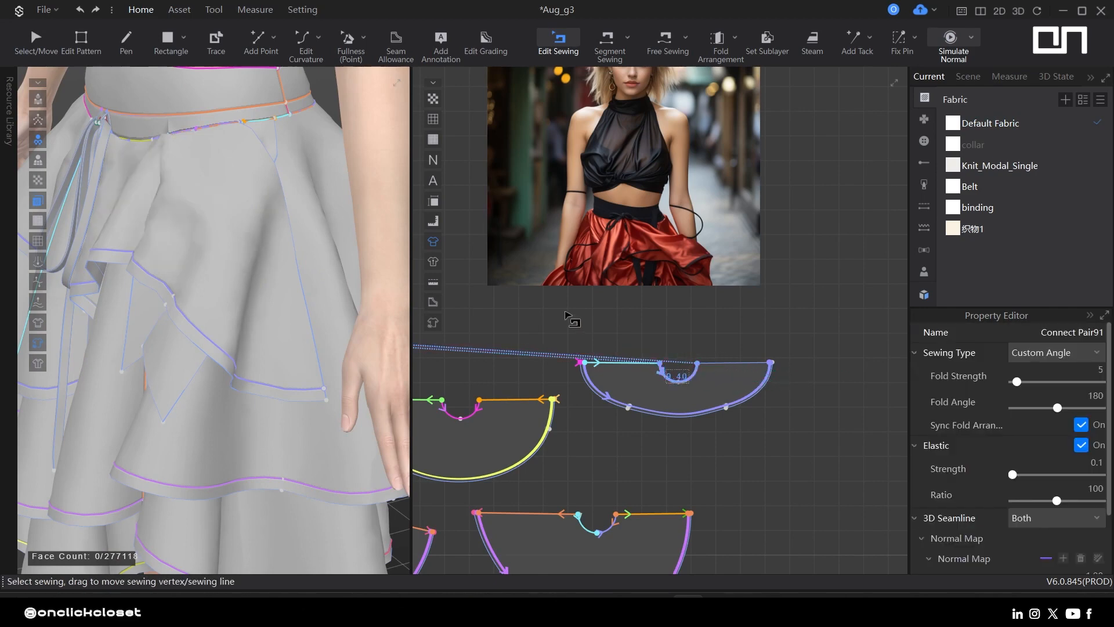
scroll(569, 318, down, 3)
scroll(551, 343, up, 6)
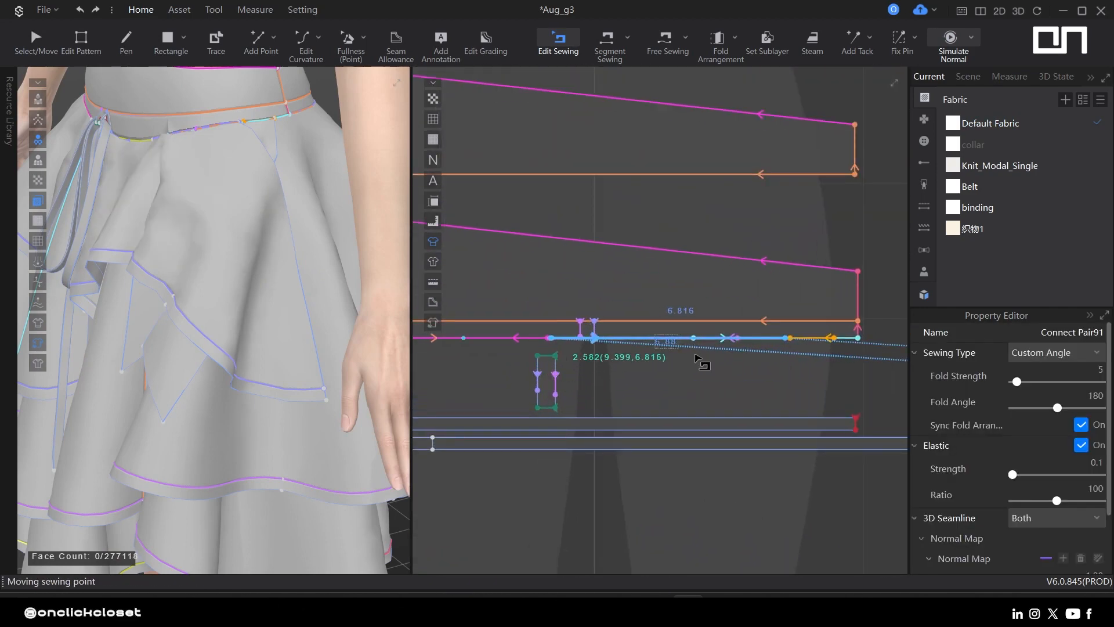
drag(698, 359, 785, 342)
click(780, 366)
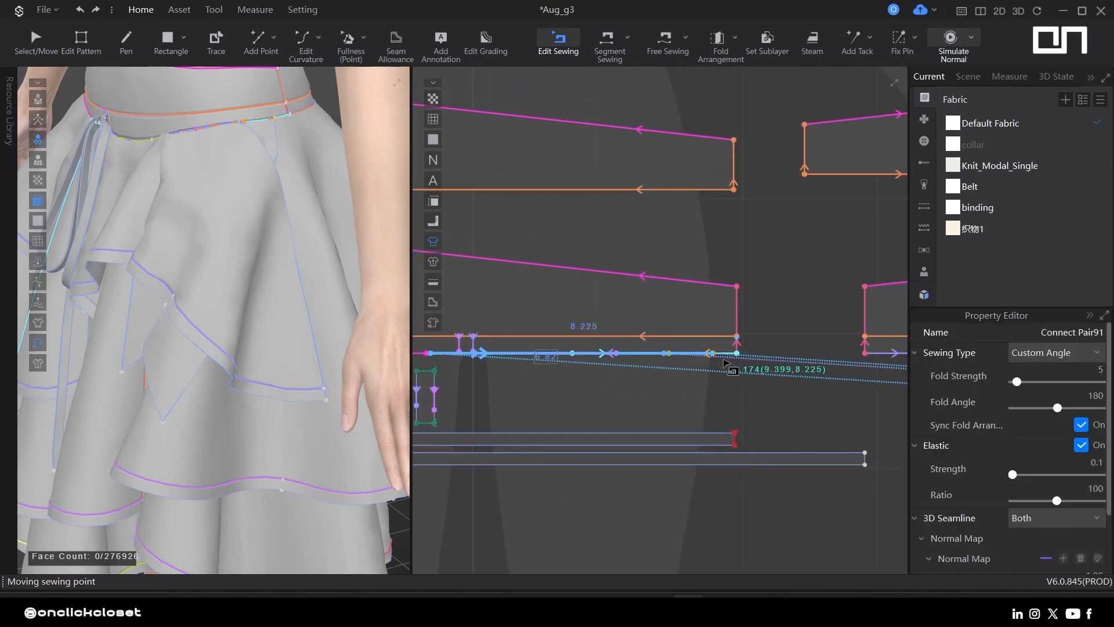
scroll(749, 385, down, 3)
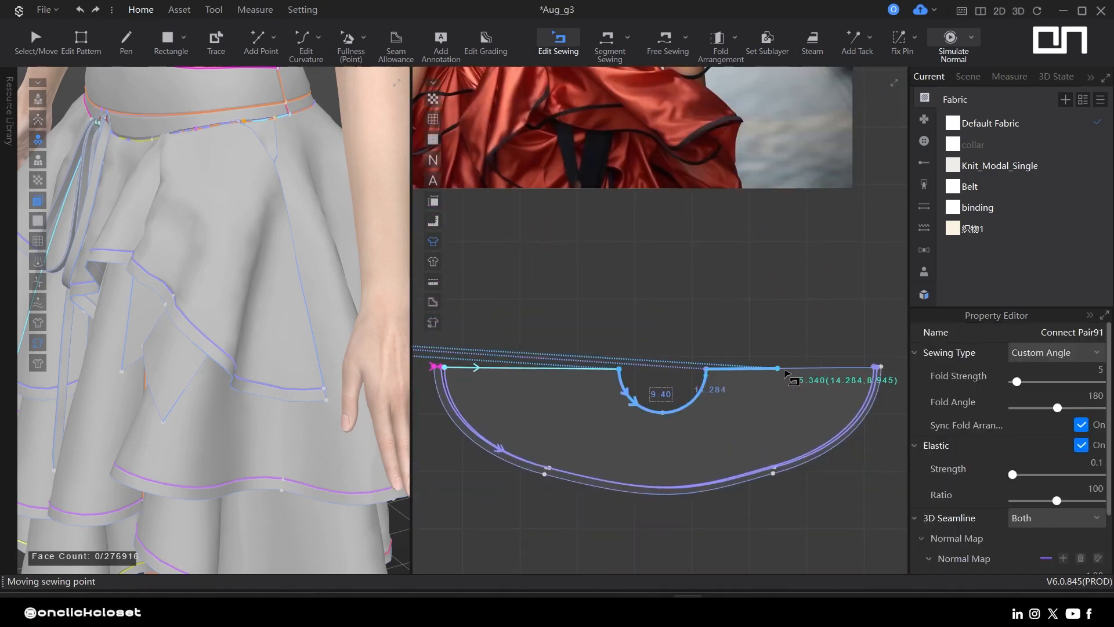
- Simulate the re-sewn front ruffle and pull its side outward
key(space)
scroll(261, 264, down, 1)
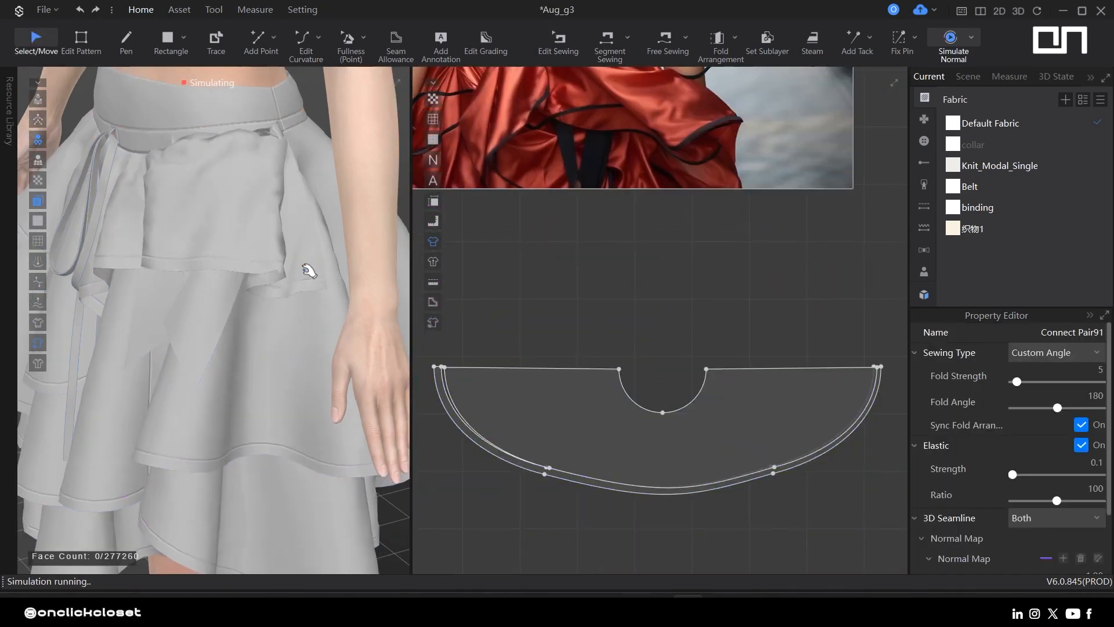
drag(308, 269, 386, 199)
key(space)
- Convert the ruffle cutout's corner next to the extended seam into a curve and smooth the adjoining top edge
key(b)
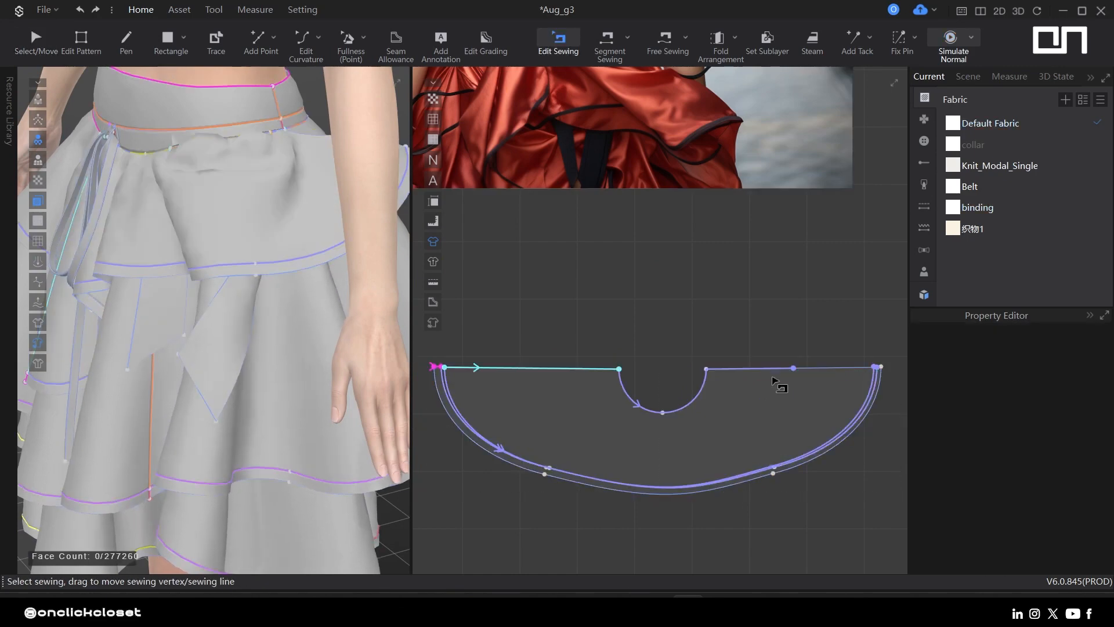
key(z)
right_click(707, 369)
click(755, 418)
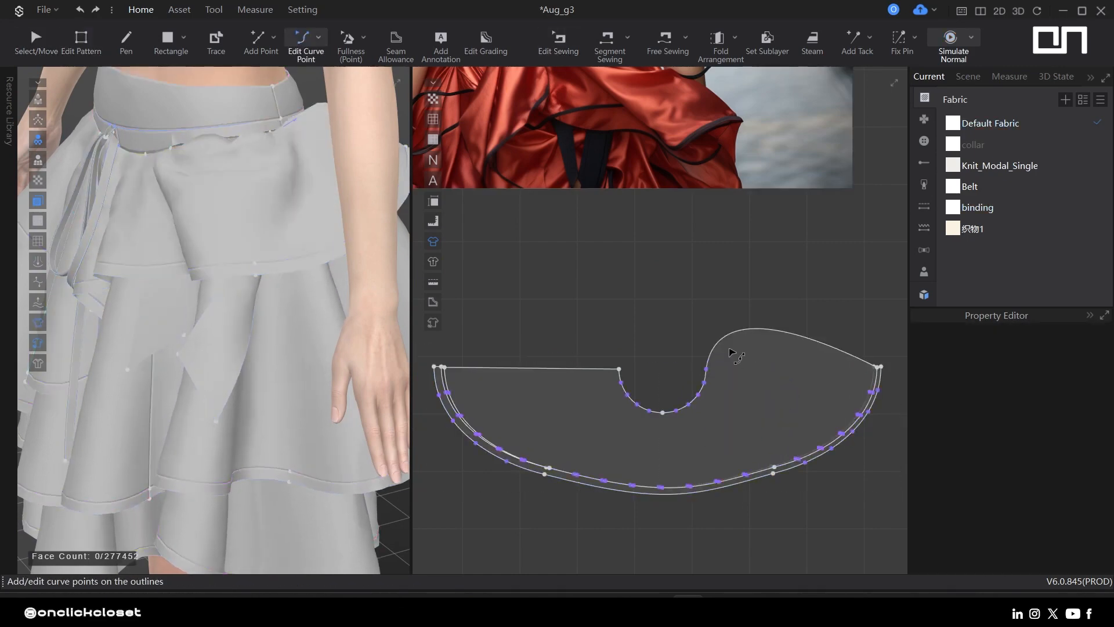
drag(725, 394, 730, 398)
key(Delete)
- Add an outline point on the ruffle's top edge at the end of its waistband seam
key(b)
right_click(786, 360)
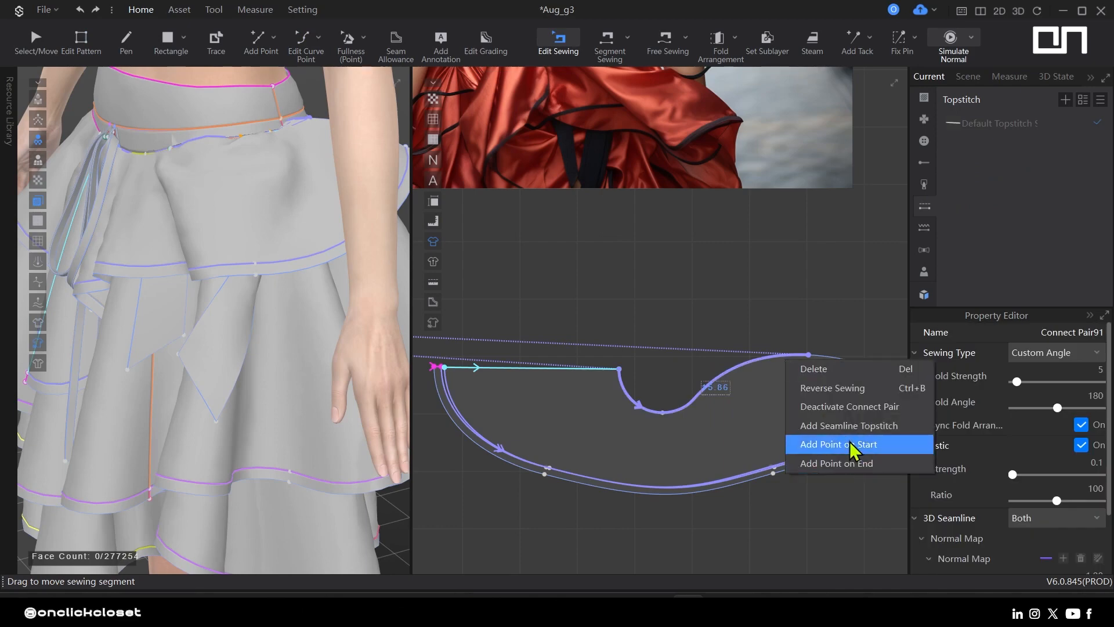
click(856, 458)
- Remove the curve points between the cutout's lowest point and the seam's end point, and bend that edge into a concave curve
key(v)
drag(804, 434, 805, 435)
key(Delete)
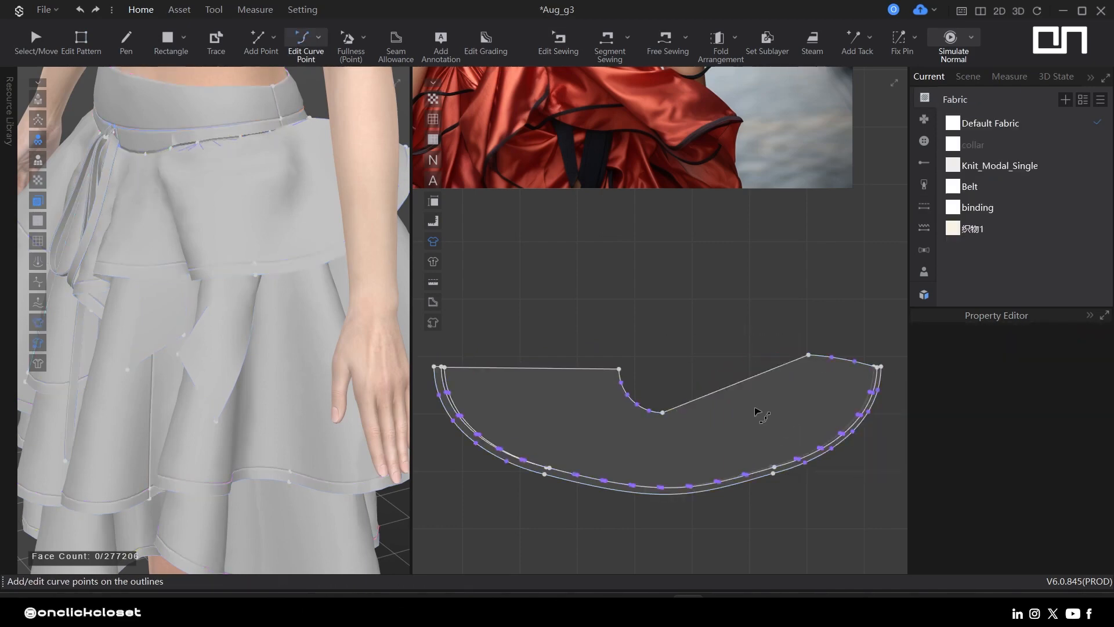
drag(720, 390, 722, 409)
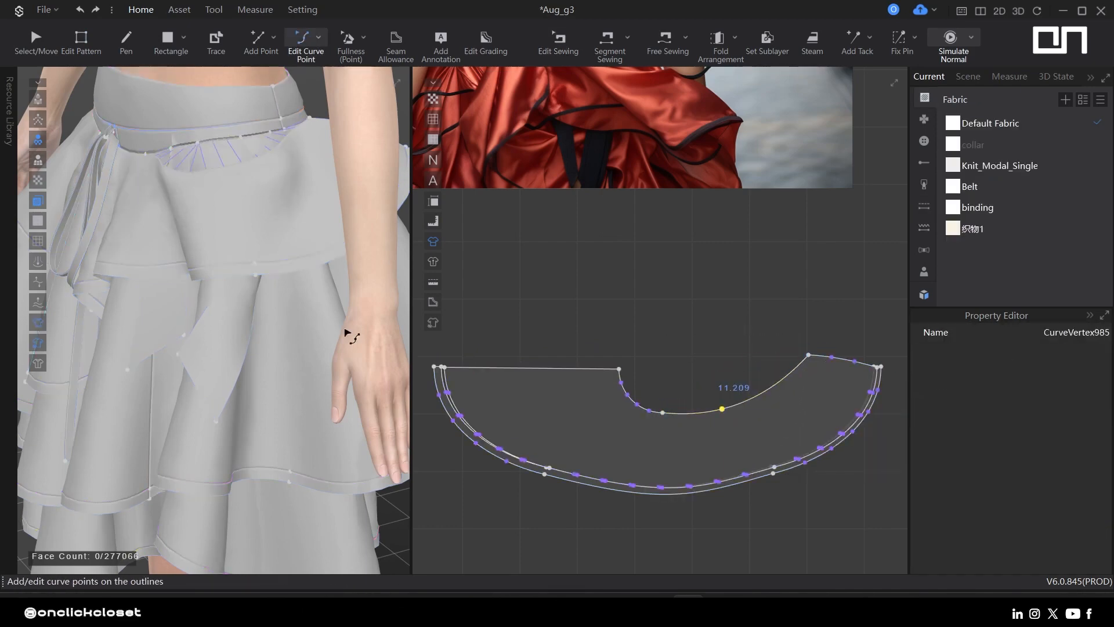
- Simulate the reshaped ruffle and pull the ruffle and longer tapered panel into place at the side
key(space)
drag(288, 116, 290, 116)
drag(273, 354, 256, 384)
right_drag(276, 396, 311, 385)
middle_drag(191, 392, 249, 443)
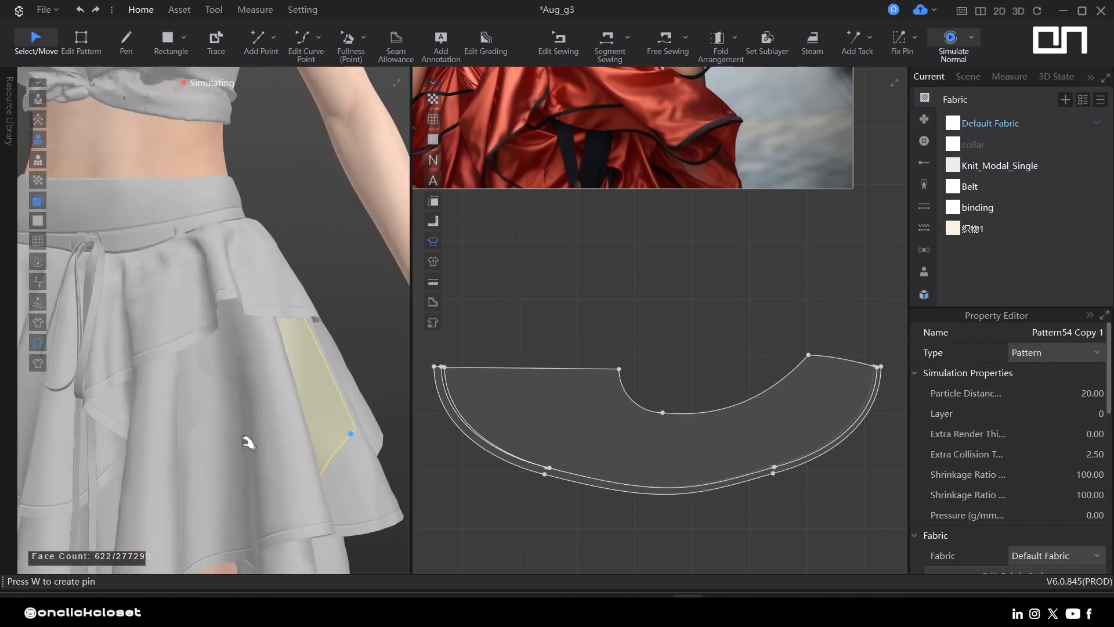
key(space)
click(366, 383)
- Select both narrow tapered panels, the long tie strips, the small bow loop and the upper pair of waistband panels
scroll(371, 383, down, 1)
scroll(546, 369, down, 10)
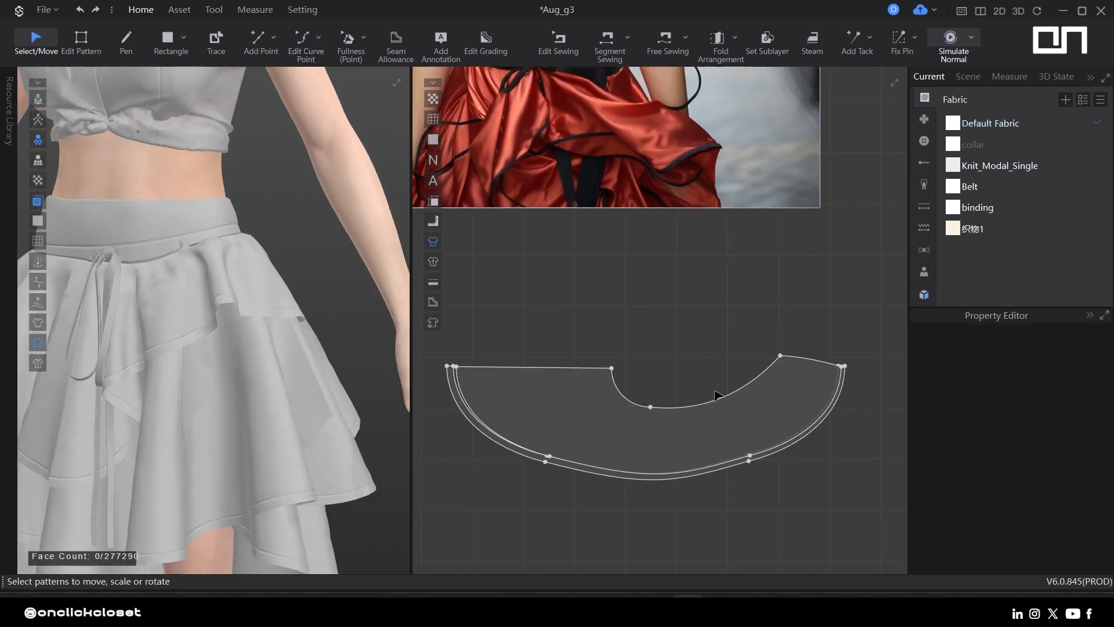
scroll(535, 283, up, 6)
middle_drag(426, 424, 680, 398)
click(661, 389)
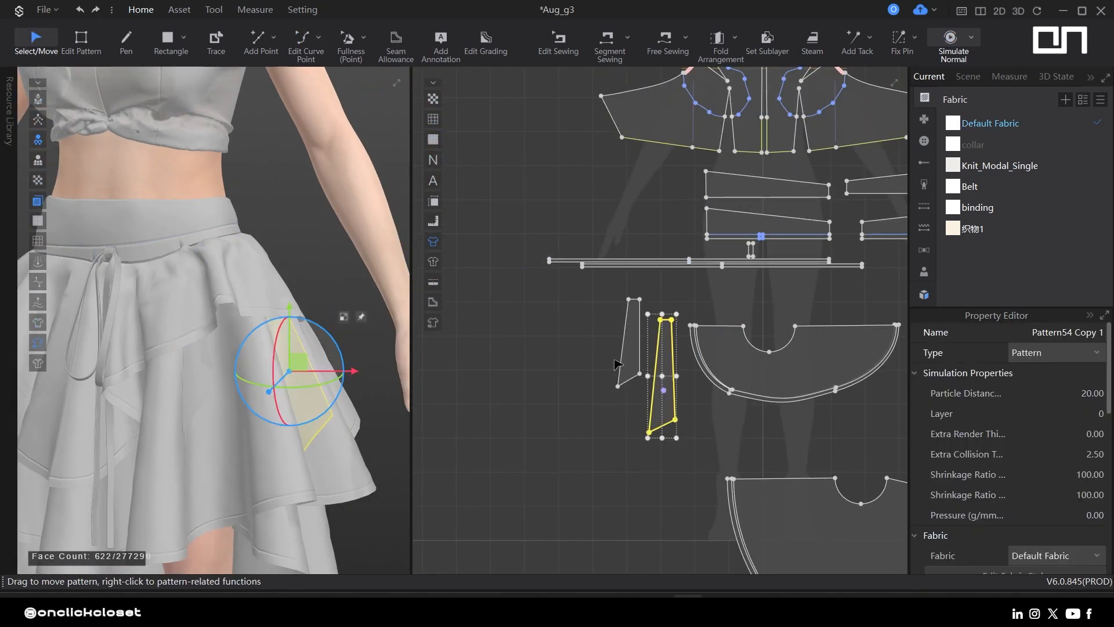
shift+click(620, 362)
shift+drag(822, 250, 681, 289)
middle_drag(688, 273, 533, 268)
shift+click(631, 187)
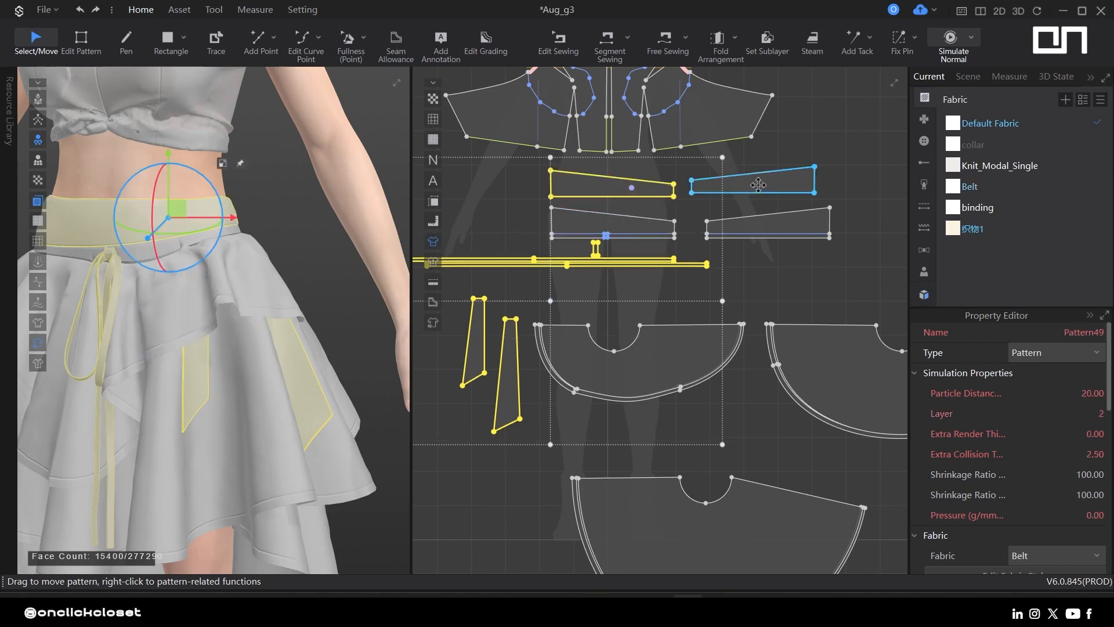
shift+click(732, 185)
drag(959, 214, 796, 175)
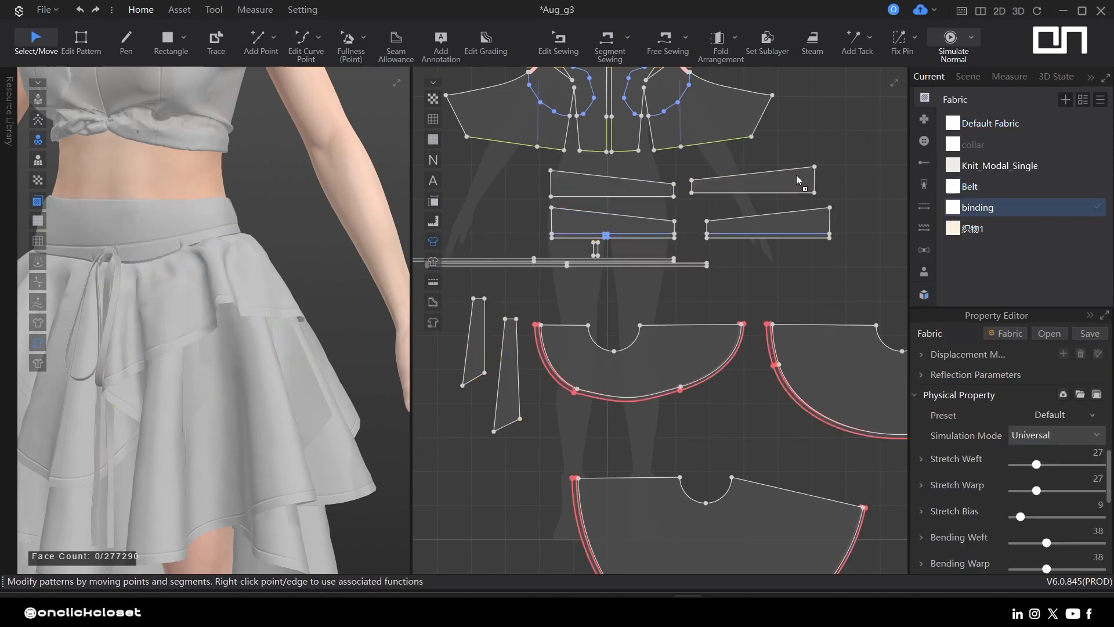
click(873, 237)
key(ctrl+z)
key(ctrl+z)
- Apply the Belt fabric to the selected tapered panels, tie strips, bow loop and upper waistband panels
drag(970, 186, 914, 196)
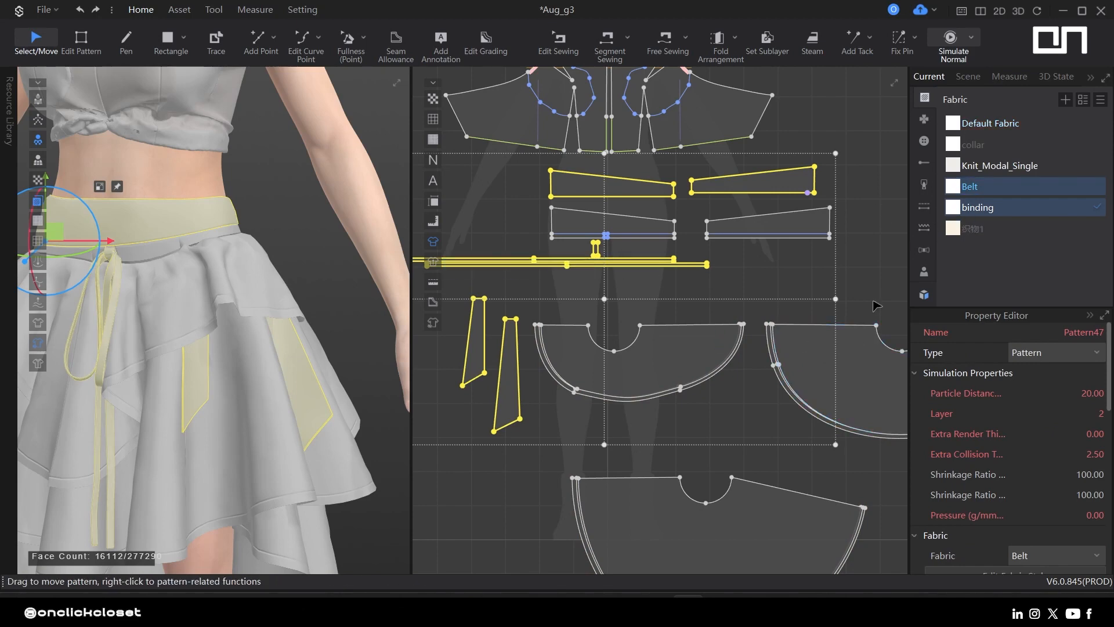
click(870, 214)
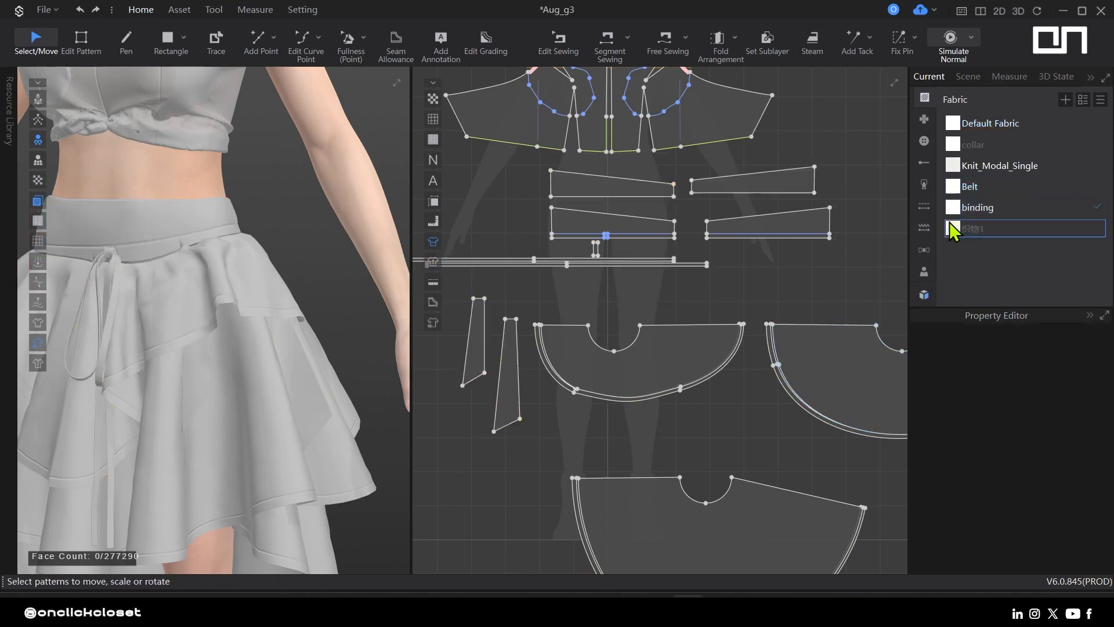
scroll(767, 279, down, 1)
click(964, 209)
- Examine the whole draped garment on the avatar and the complete pattern layout beside the reference photo
middle_drag(719, 273, 632, 264)
scroll(632, 264, down, 3)
middle_drag(523, 485, 497, 378)
click(386, 473)
scroll(279, 432, down, 6)
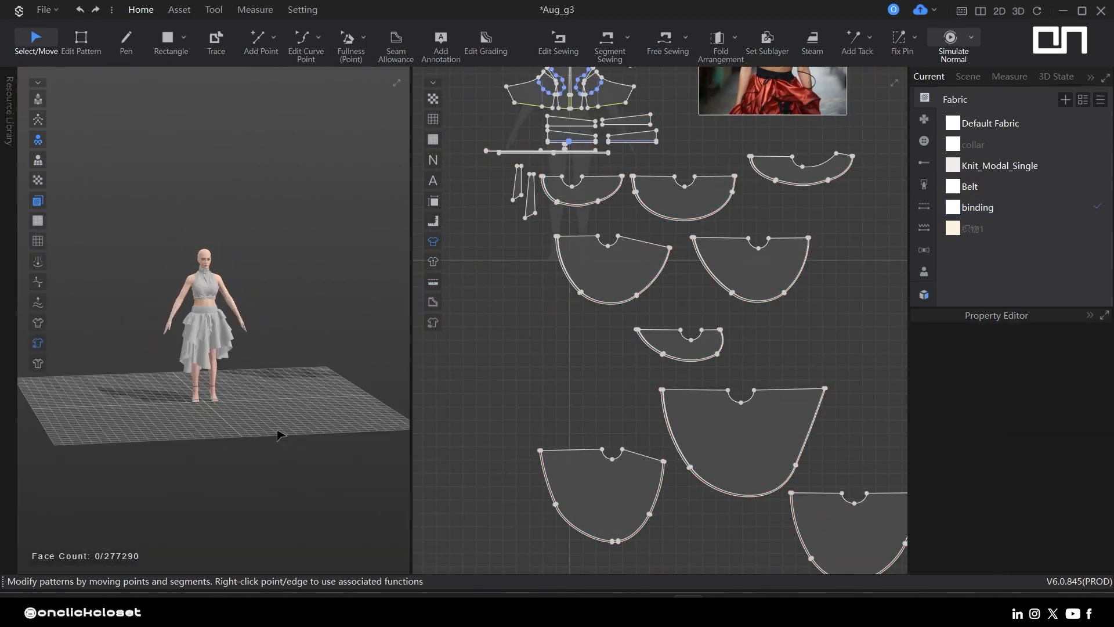
scroll(285, 417, up, 4)
middle_drag(245, 368, 279, 396)
scroll(278, 402, up, 4)
mouse_move(278, 401)
right_down()
mouse_move(380, 380)
mouse_move(259, 403)
right_up()
scroll(331, 326, down, 1)
middle_drag(739, 162, 696, 293)
scroll(696, 293, up, 1)
middle_drag(668, 336, 723, 182)
- Curve the centre-front edges of both symmetric top pieces slightly outward and simulate the top
click(245, 249)
middle_drag(561, 69, 568, 429)
scroll(599, 320, up, 6)
click(573, 330)
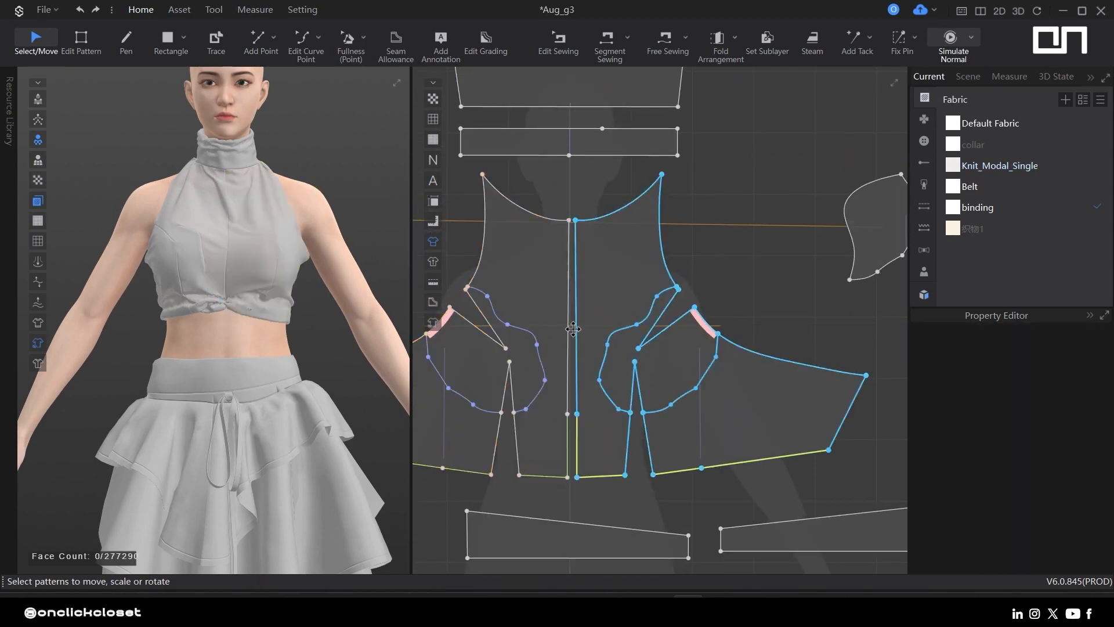
key(v)
scroll(578, 354, up, 2)
click(575, 347)
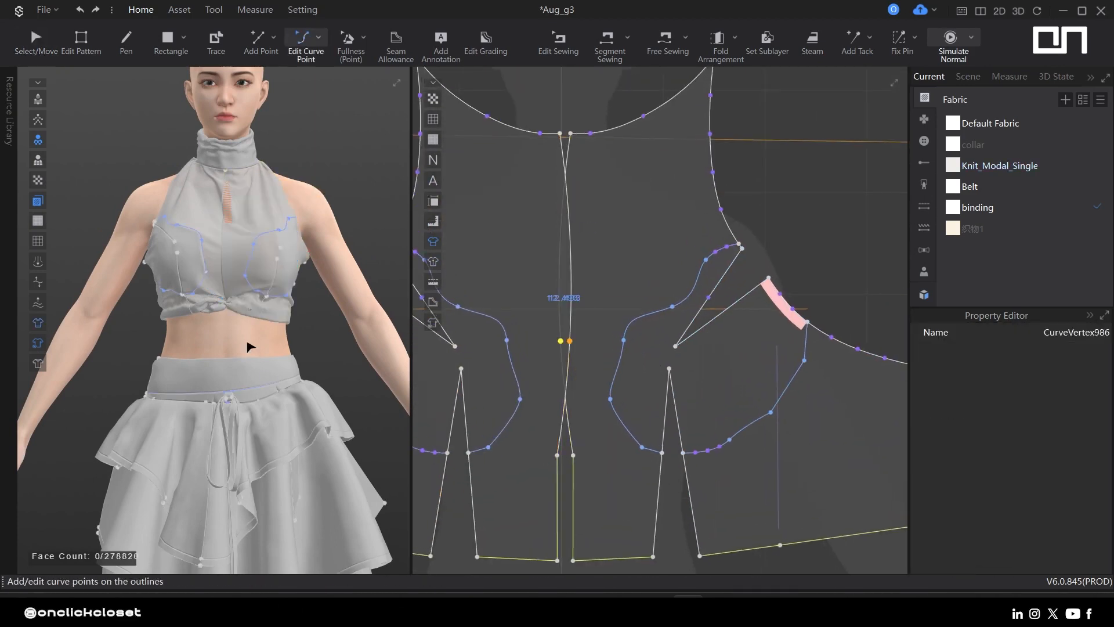
click(206, 240)
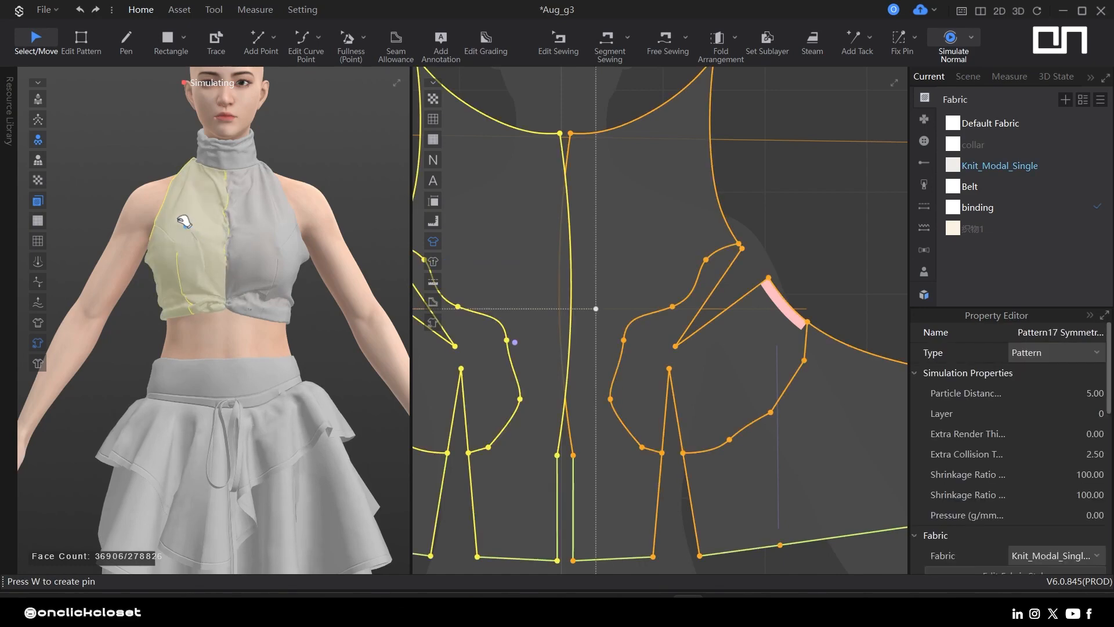
- Move the symmetric top piece sideways away from its counterpart and remove the centre-front sewing between the two pieces
key(z)
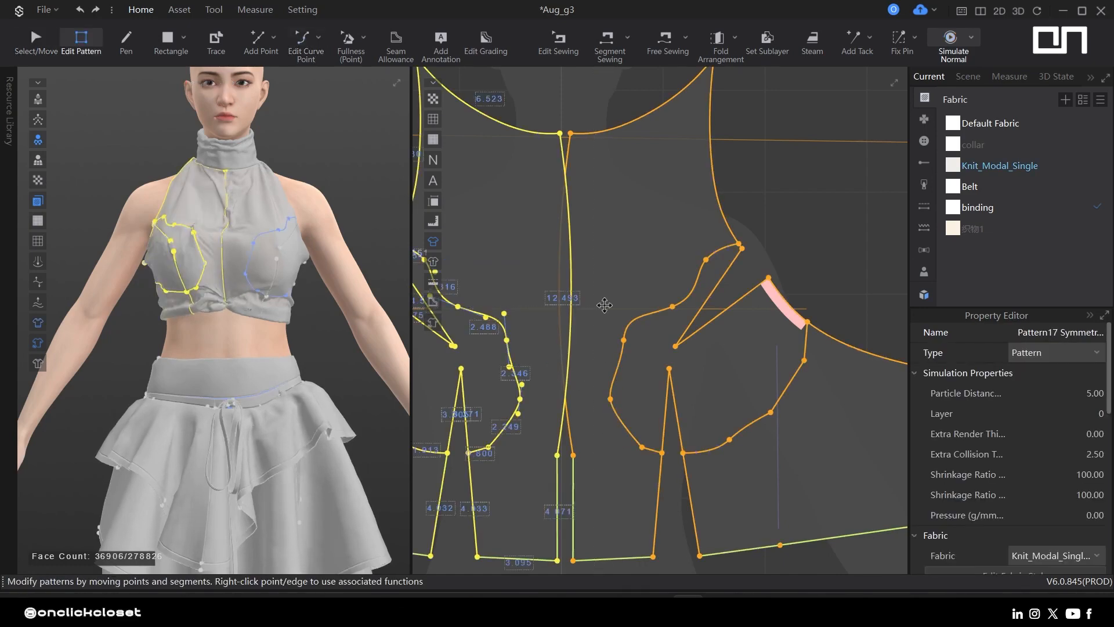
key(a)
drag(605, 305, 665, 305)
click(616, 191)
key(b)
right_click(639, 394)
click(589, 491)
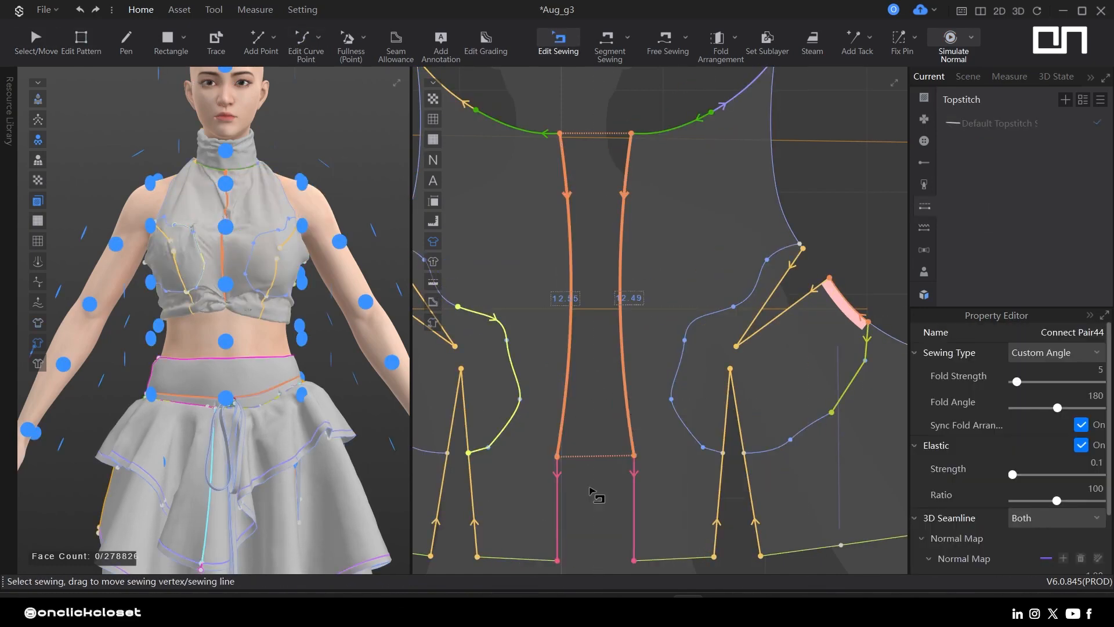
right_click(558, 499)
click(605, 548)
- Delete the extra points on both centre-front edges, straighten the edges and merge the two top pieces into one
key(z)
click(562, 424)
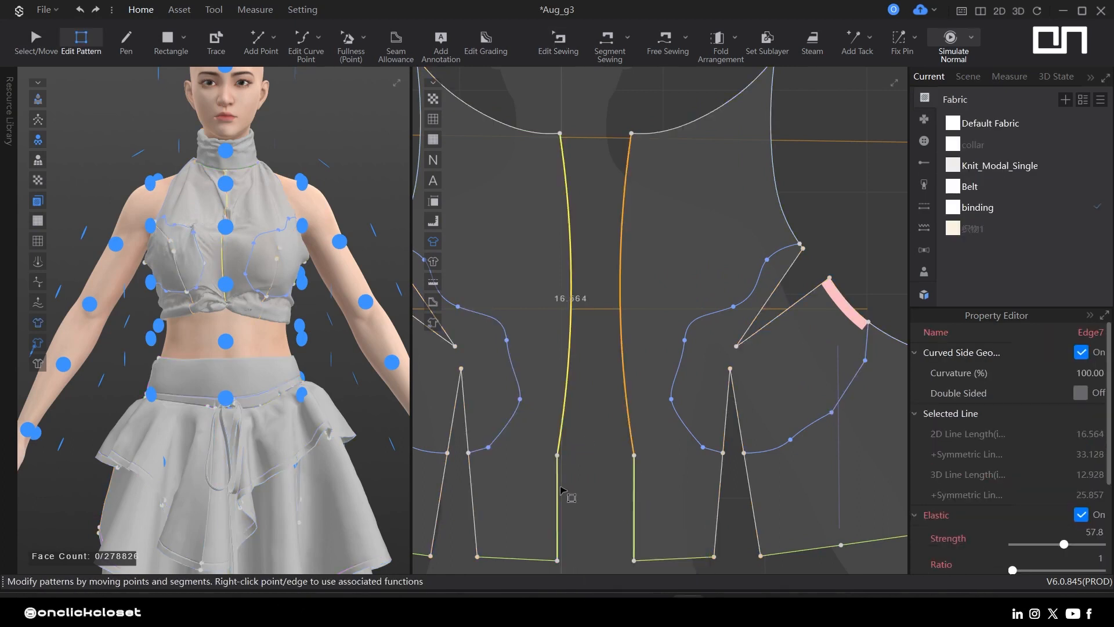
right_click(559, 486)
click(598, 520)
right_click(635, 456)
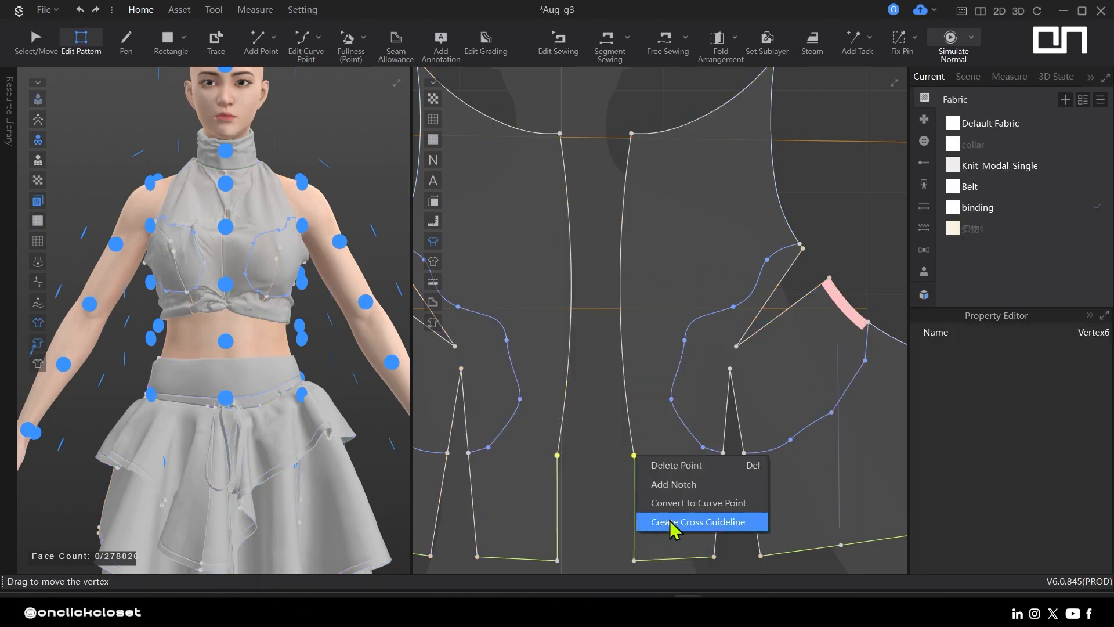
click(590, 491)
right_click(632, 267)
click(667, 333)
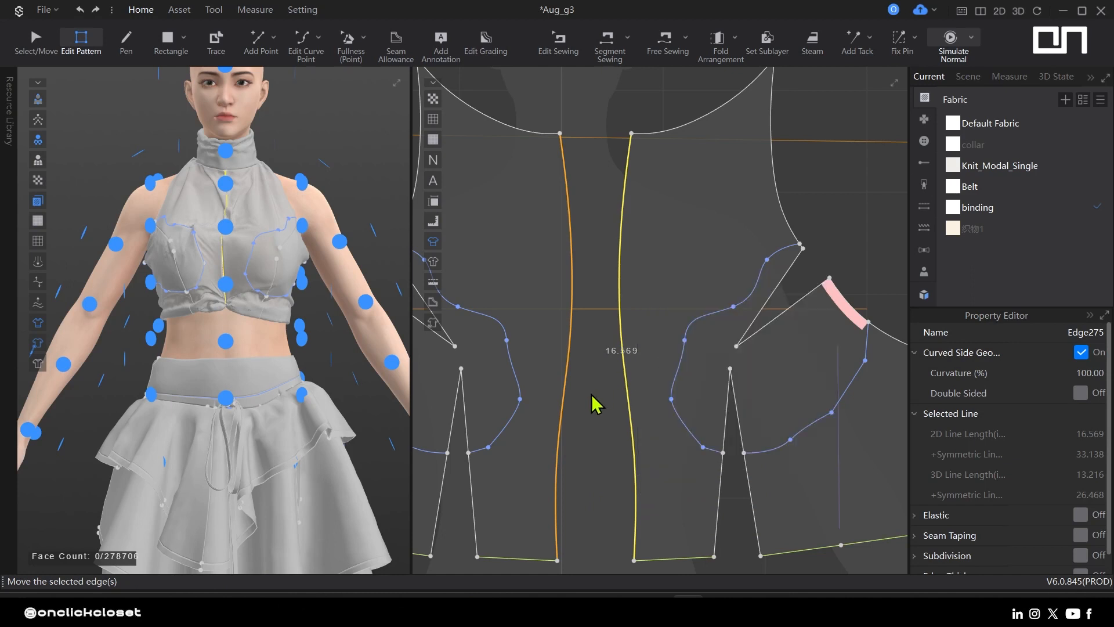
click(597, 402)
middle_drag(635, 468, 599, 416)
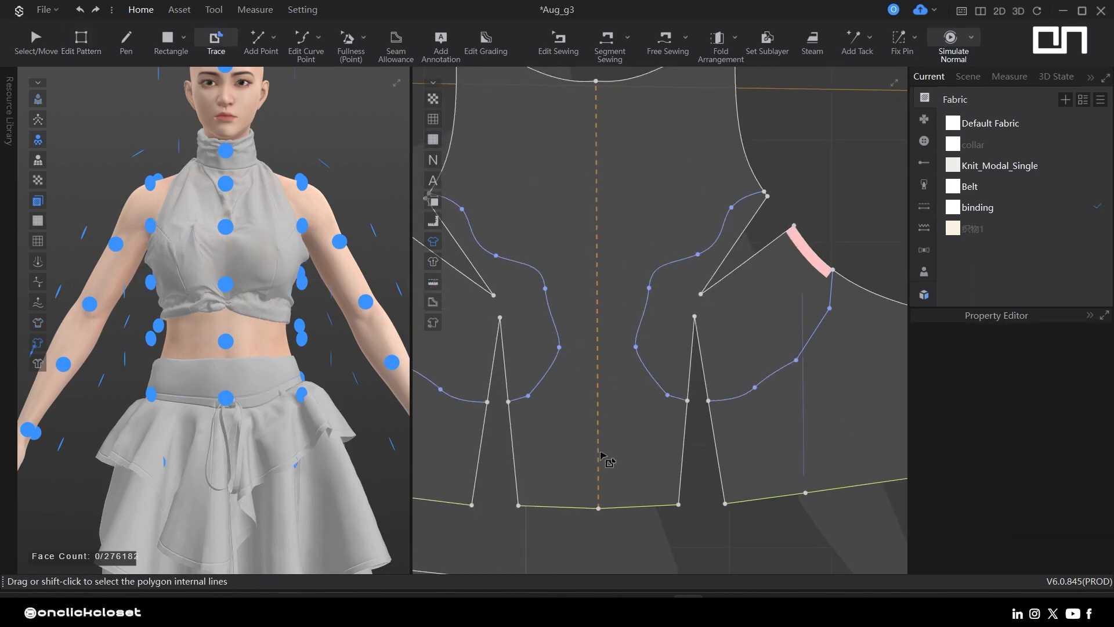
- Trace the lower half of the centre-front line and turn on its elastic with strength 10 and ratio 80
double_click(597, 304)
key(z)
scroll(1045, 470, down, 5)
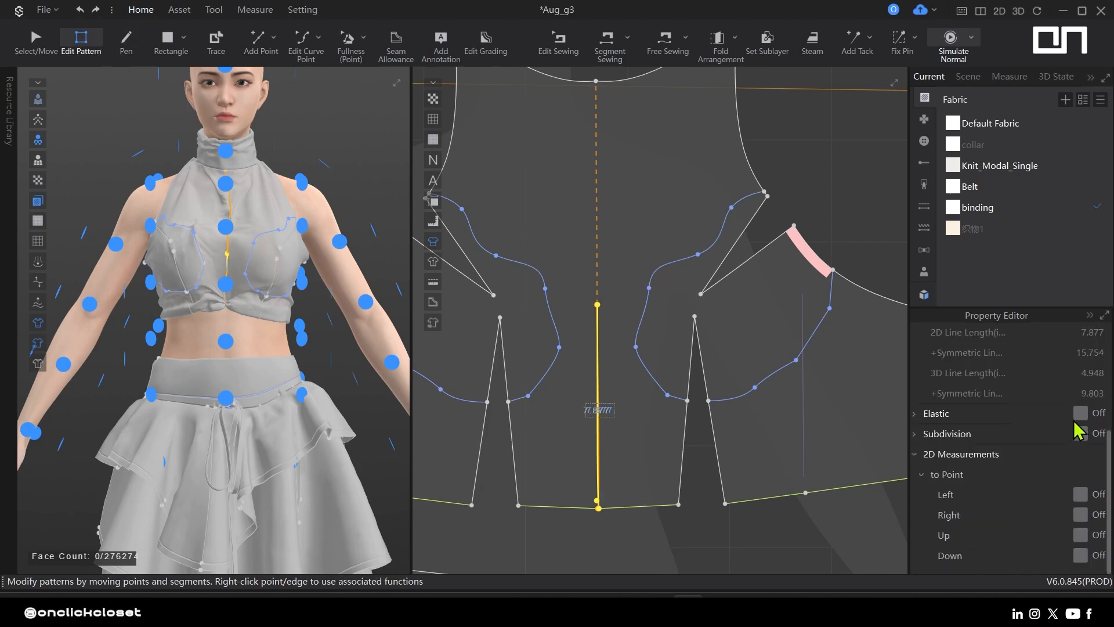
scroll(1025, 487, up, 2)
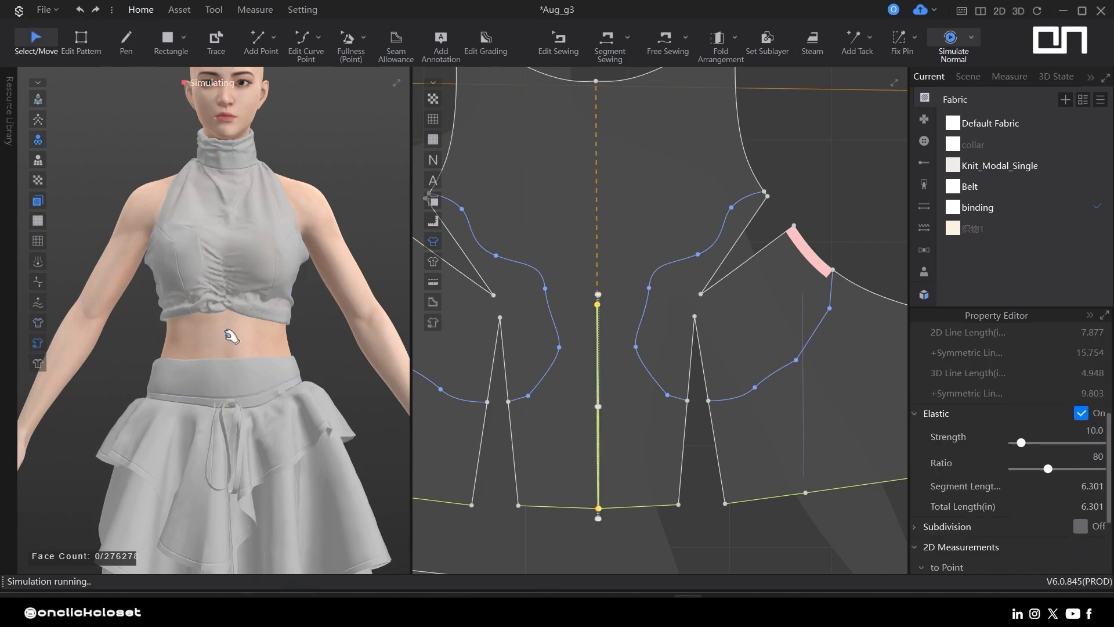
scroll(624, 522, up, 5)
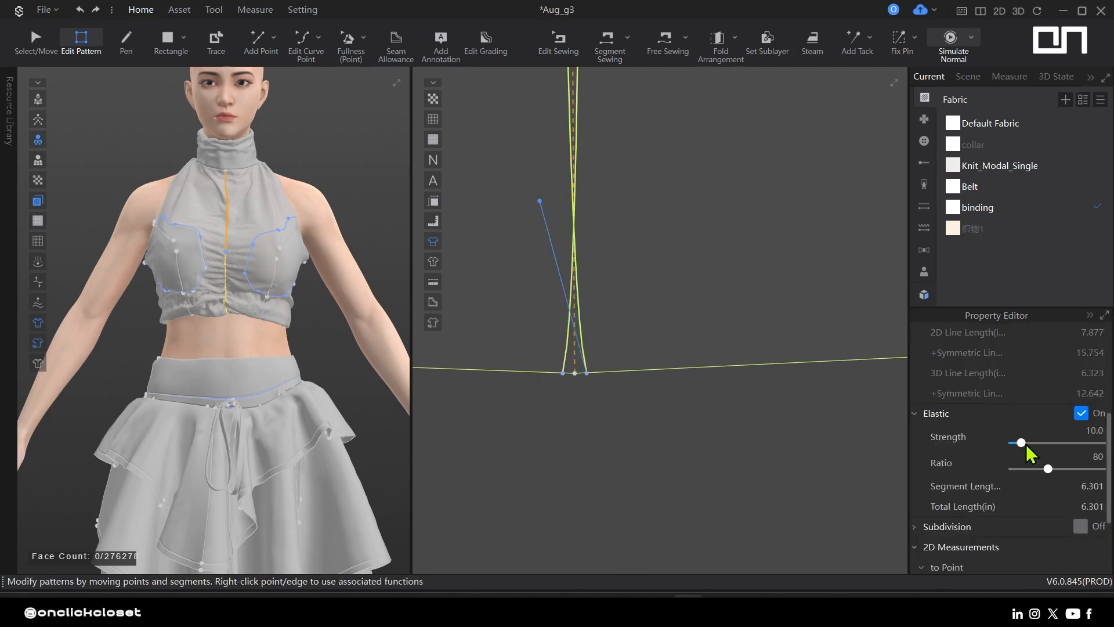
- Set the lower centre-front line's elastic strength to 26.1 and ratio to 20, then simulate the gathered top
drag(1049, 469, 1022, 468)
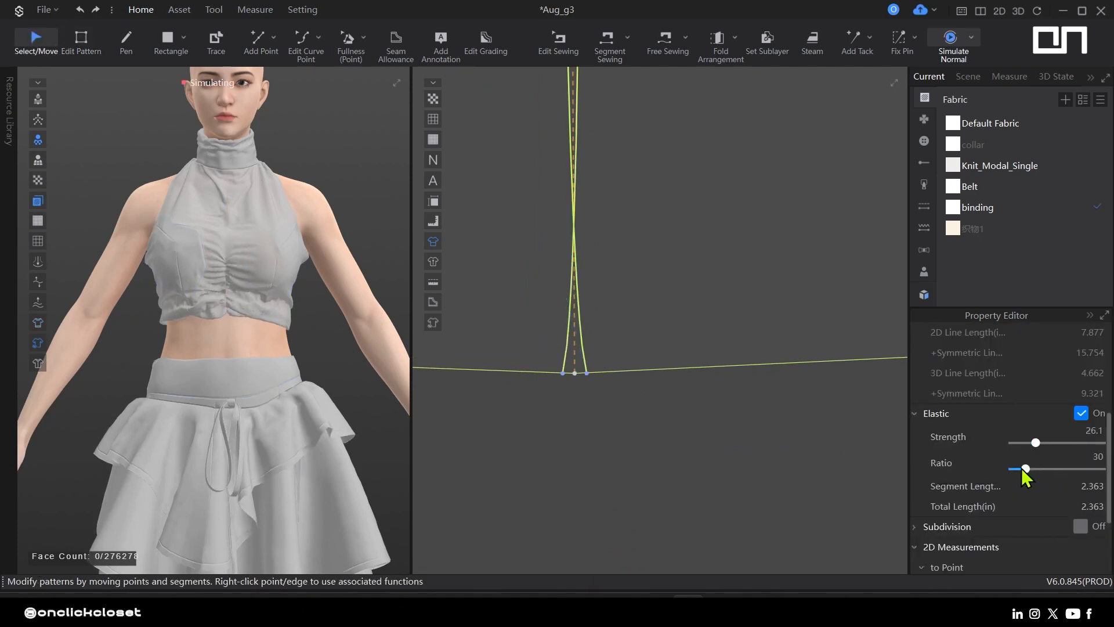
right_drag(343, 357, 307, 380)
key(q)
scroll(637, 273, down, 12)
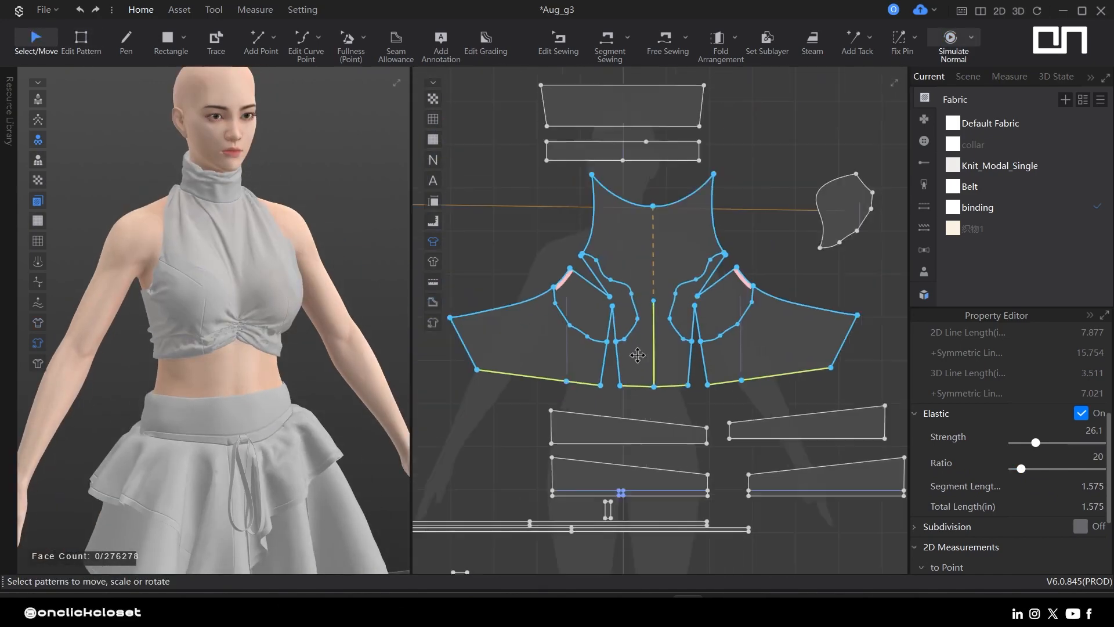
middle_drag(326, 383, 316, 351)
mouse_move(315, 351)
right_down()
mouse_move(284, 428)
mouse_move(321, 371)
right_up()
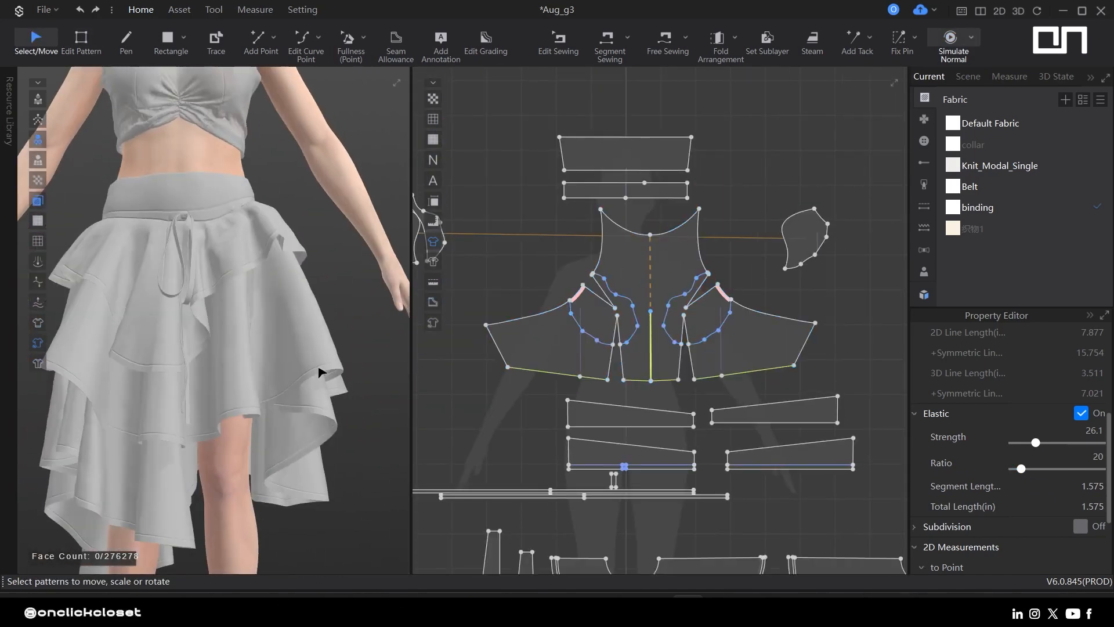
- Create a circumference tape around the avatar's arm just above the loose arm band
middle_drag(321, 370, 345, 474)
scroll(346, 474, down, 3)
right_drag(341, 469, 345, 474)
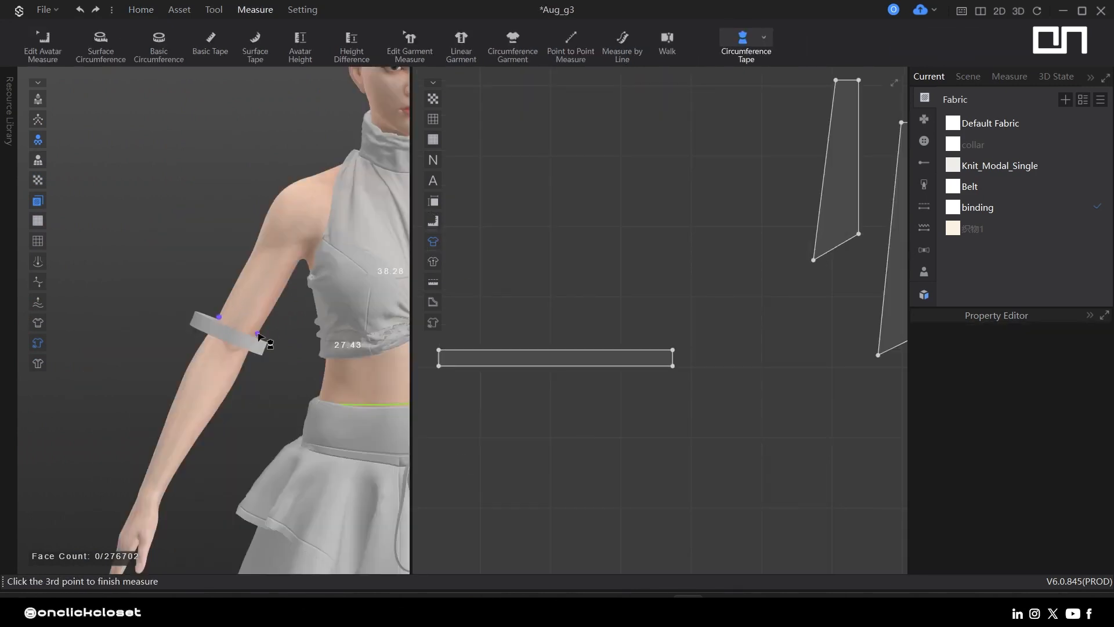
click(250, 333)
scroll(238, 383, up, 5)
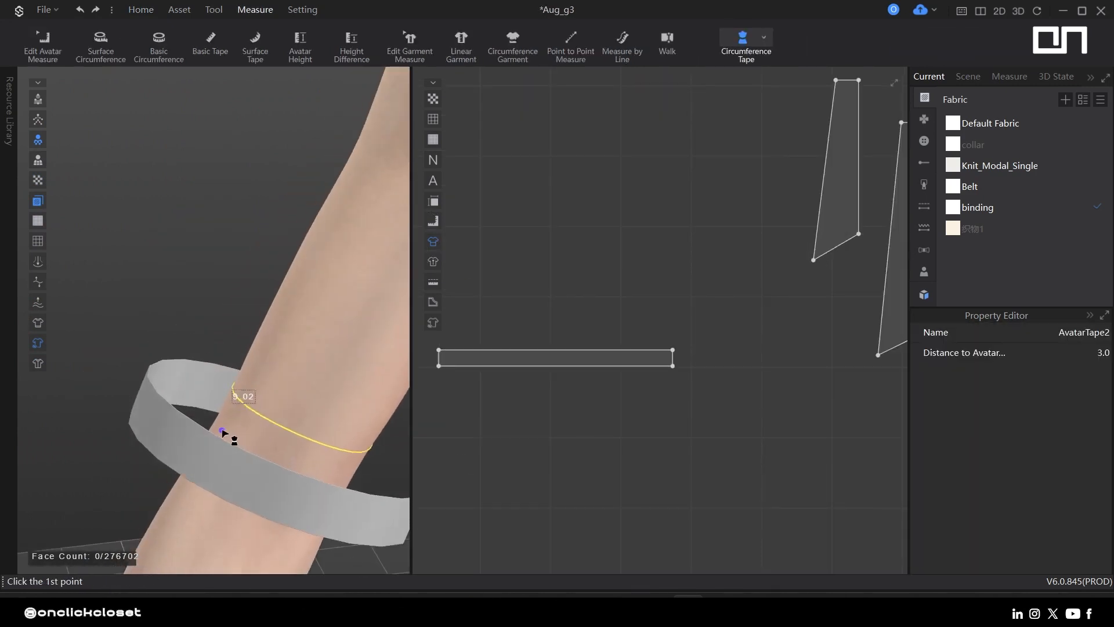
click(222, 431)
right_drag(222, 431, 311, 415)
key(Escape)
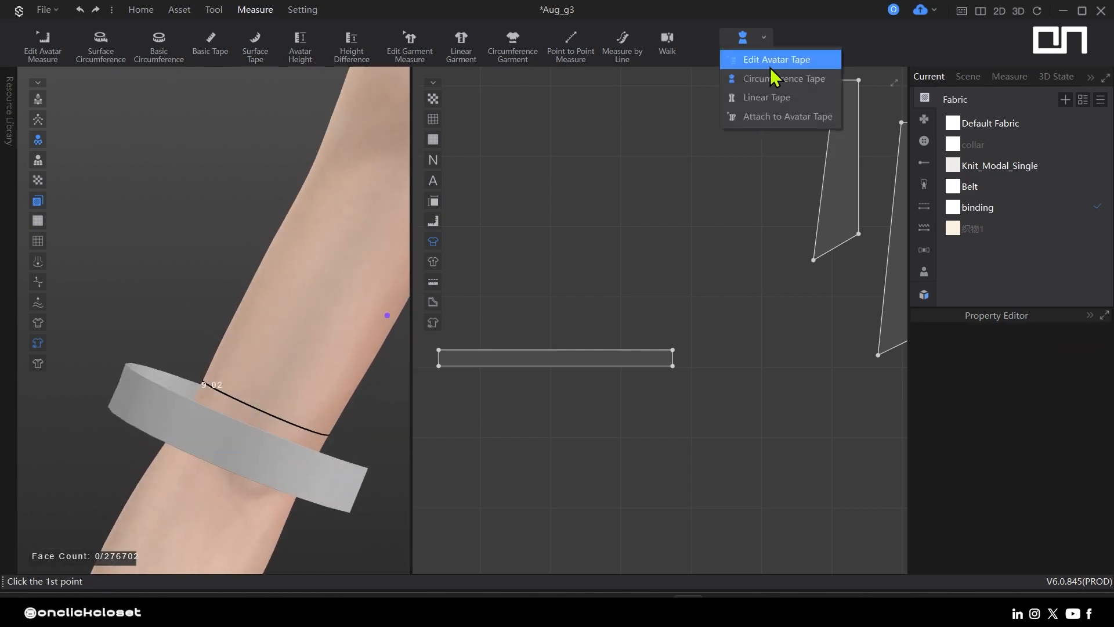
- Attach the arm band to the avatar's arm tape, shorten its pattern horizontally and simulate it
click(787, 116)
key(space)
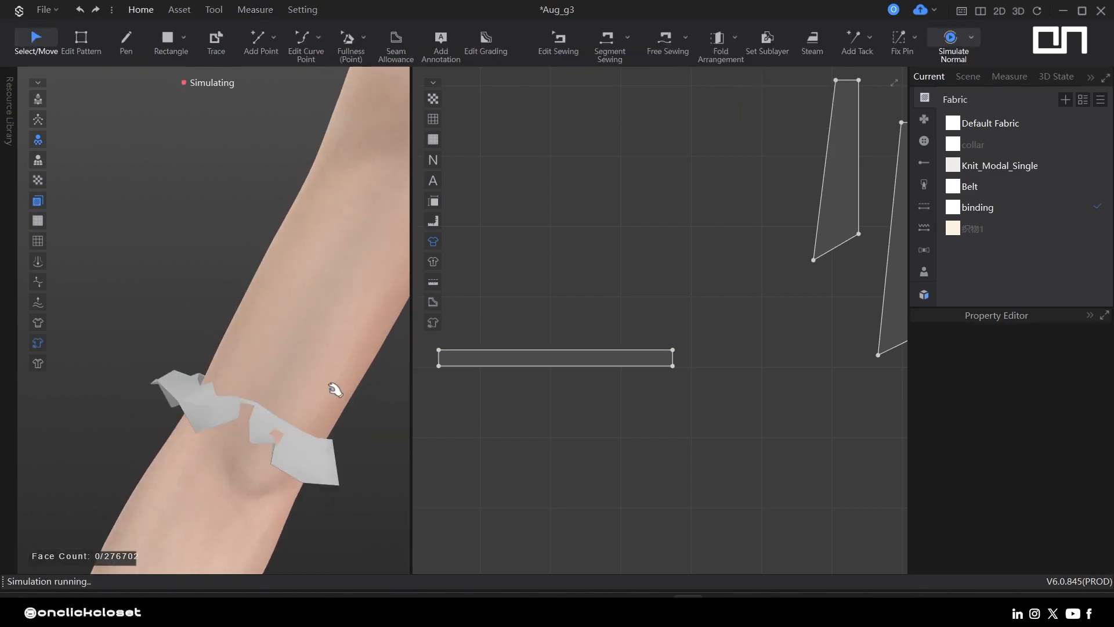
click(556, 365)
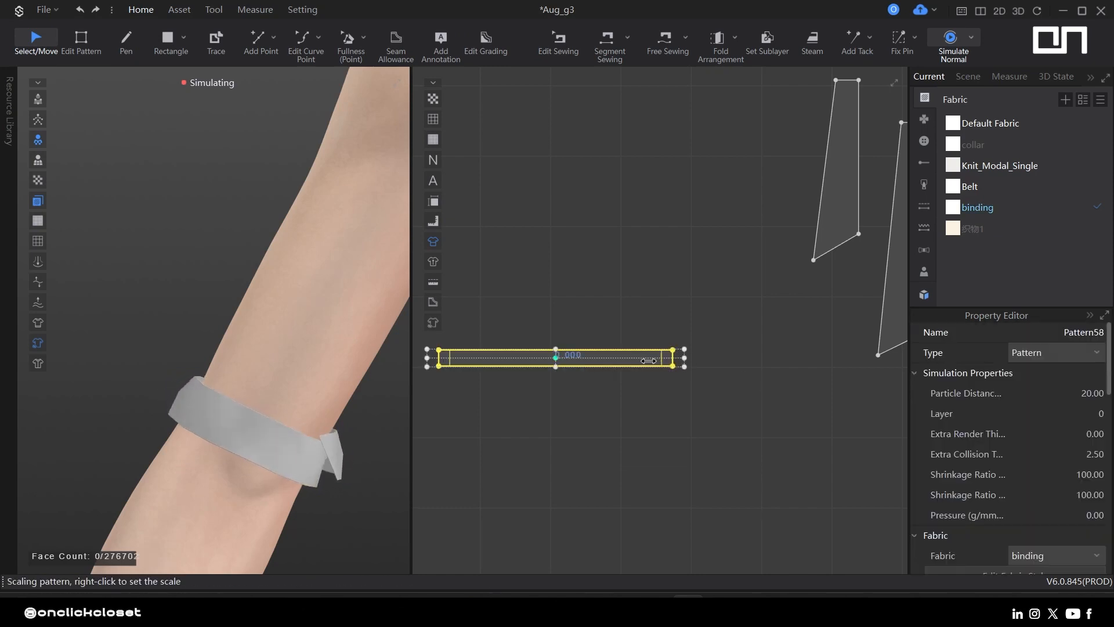
drag(649, 361, 641, 361)
scroll(638, 366, down, 2)
key(space)
scroll(290, 433, down, 2)
scroll(487, 394, down, 2)
key(space)
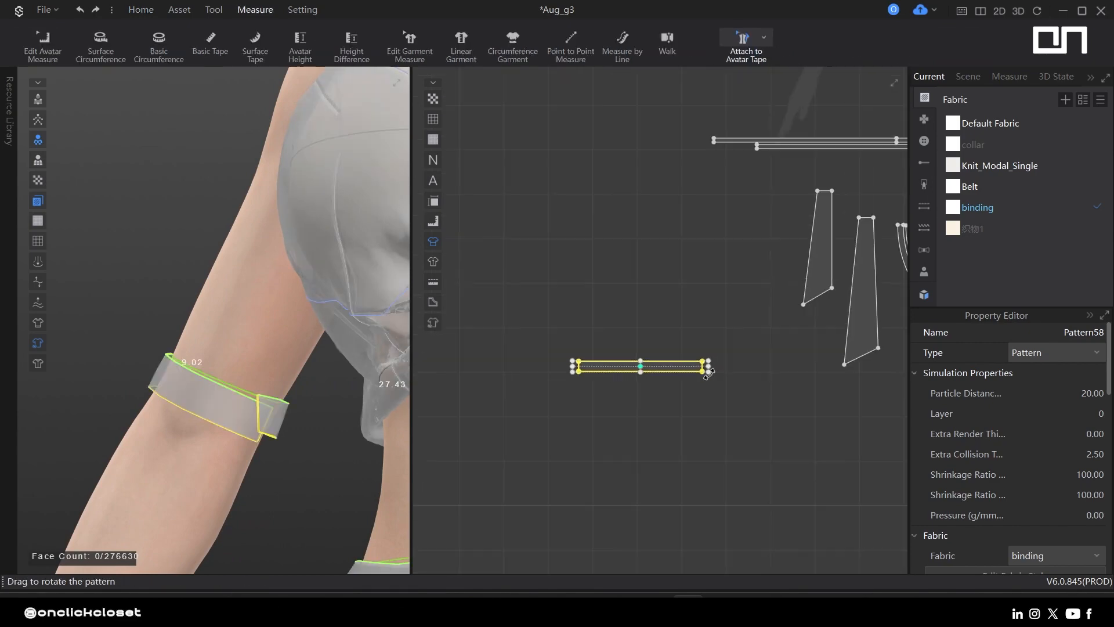
scroll(703, 369, up, 2)
scroll(701, 371, down, 6)
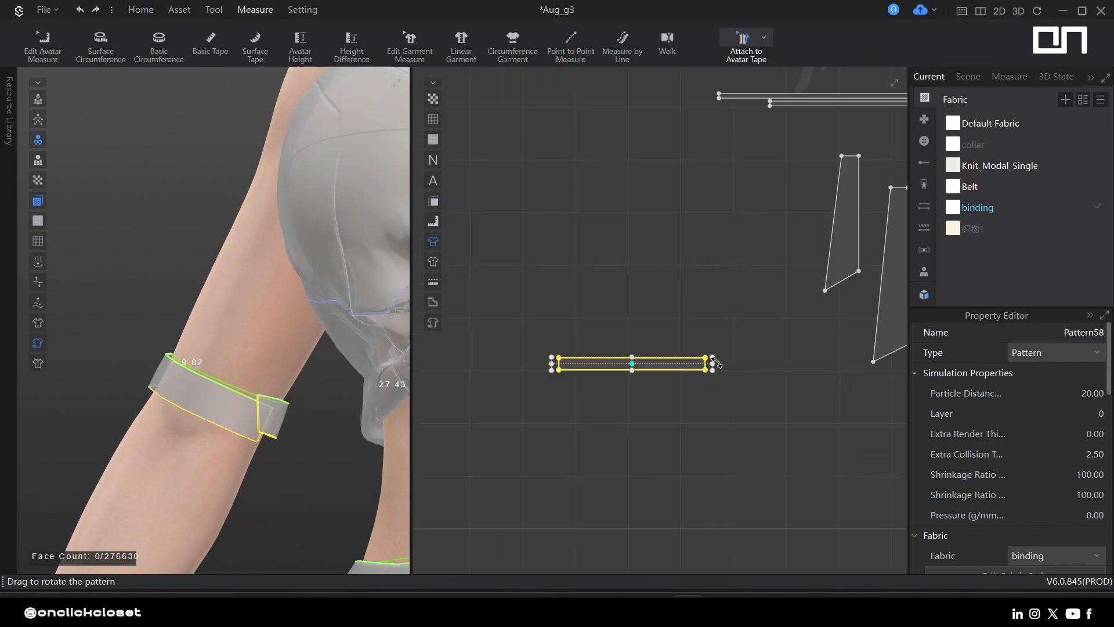
click(681, 381)
scroll(662, 380, down, 5)
click(667, 378)
scroll(667, 374, down, 3)
middle_drag(619, 328, 639, 419)
click(639, 419)
scroll(639, 419, down, 3)
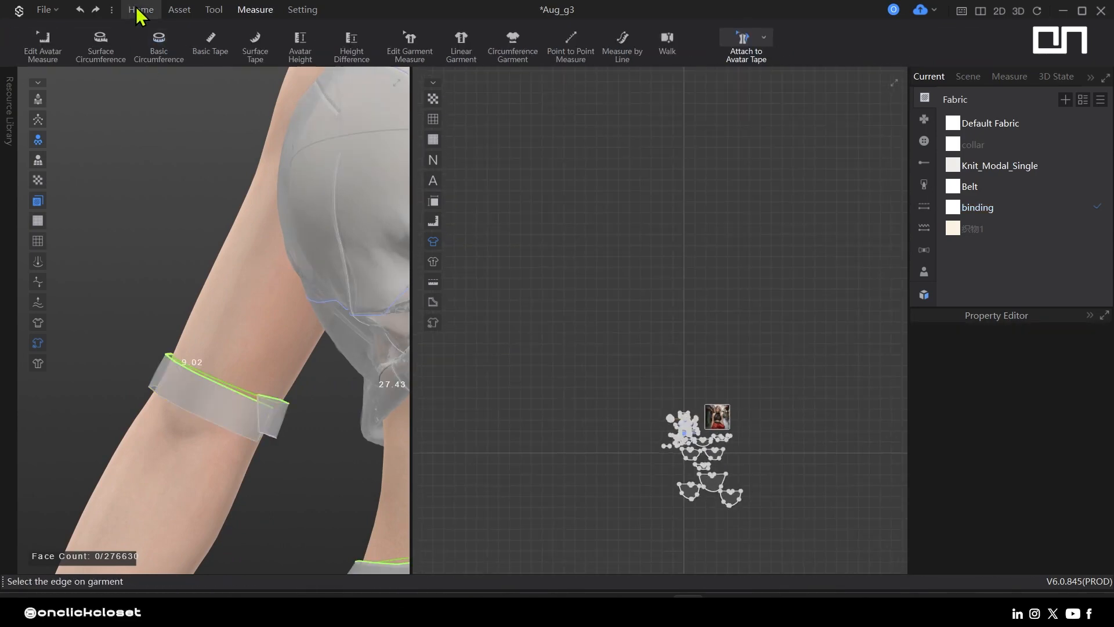
click(141, 10)
scroll(216, 129, down, 1)
click(179, 9)
scroll(216, 130, down, 1)
click(43, 46)
click(140, 9)
click(214, 9)
scroll(134, 139, up, 2)
- Hide the arrangement points and shorten the arm band pattern further to fit the arm
key(q)
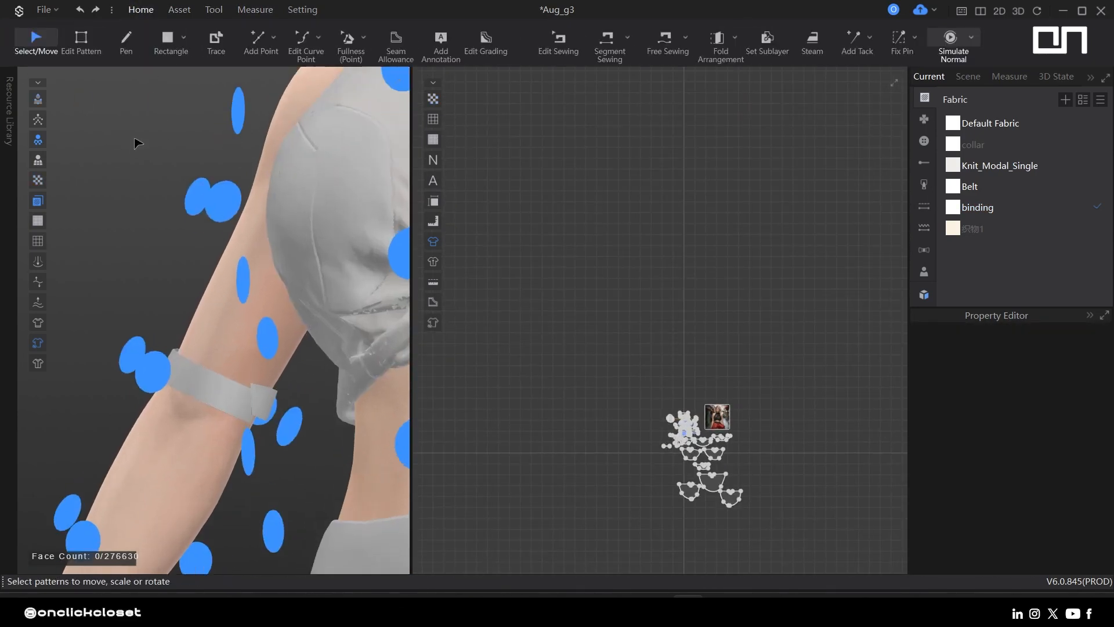
key(shift+f)
click(229, 397)
scroll(671, 444, up, 8)
scroll(580, 384, up, 8)
middle_drag(617, 497, 732, 215)
scroll(732, 215, down, 2)
click(649, 278)
drag(486, 321, 487, 321)
click(722, 348)
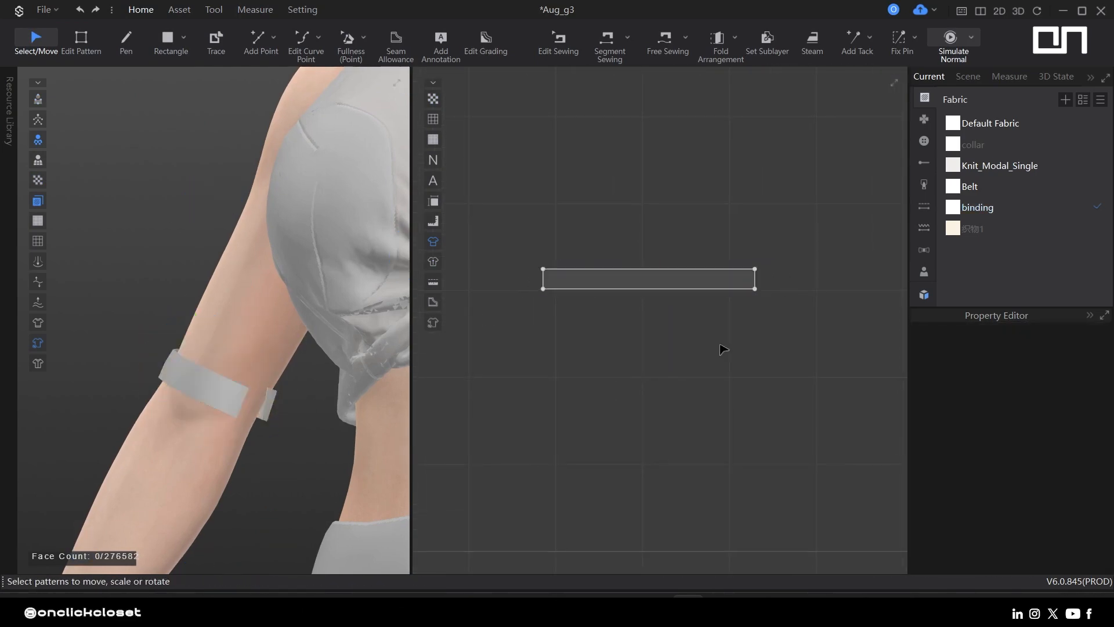
- Sew the two short ends of the arm band together and simulate it closed around the arm
key(n)
click(754, 278)
click(543, 278)
key(space)
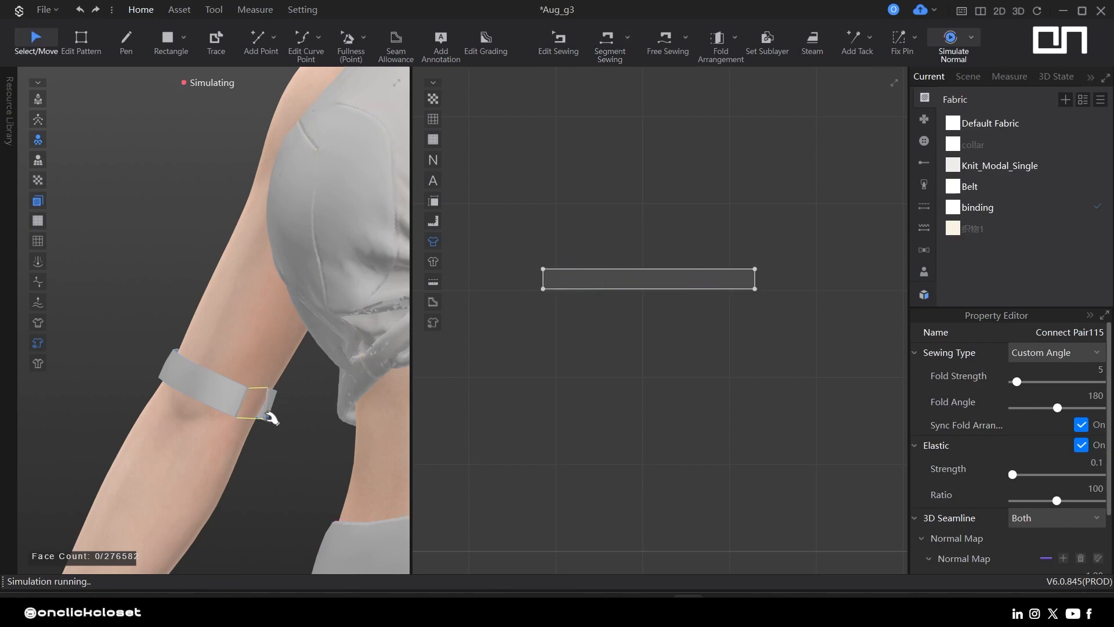
right_drag(269, 418, 305, 418)
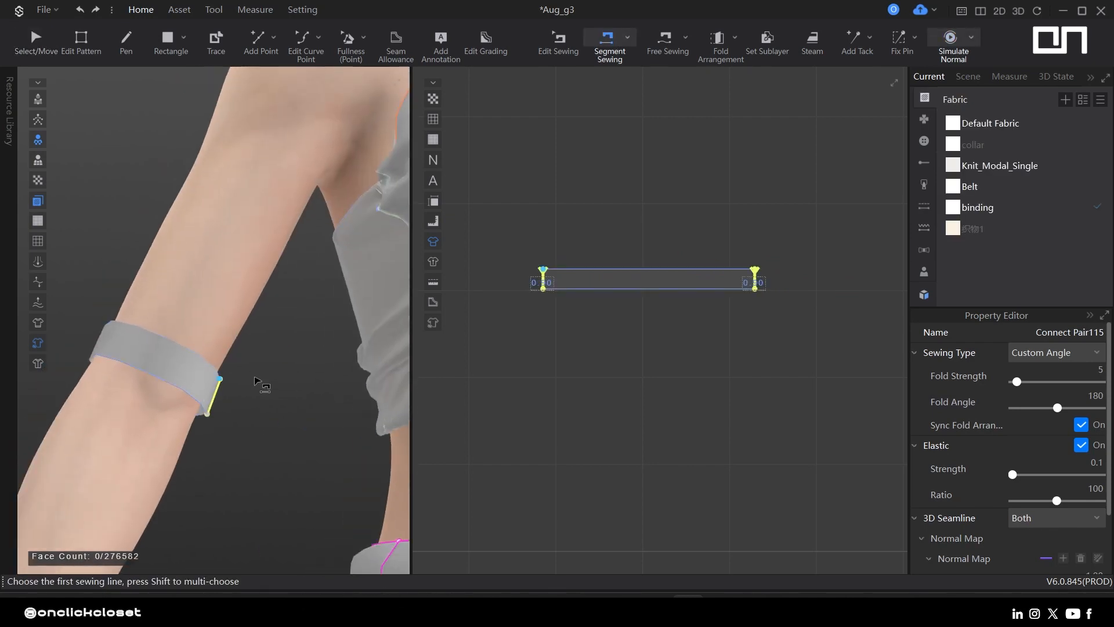
key(q)
- Copy the waistband bow's long tie strips and small loop and paste them below the arm band pattern
scroll(249, 384, down, 6)
middle_drag(294, 374, 250, 366)
scroll(667, 273, down, 5)
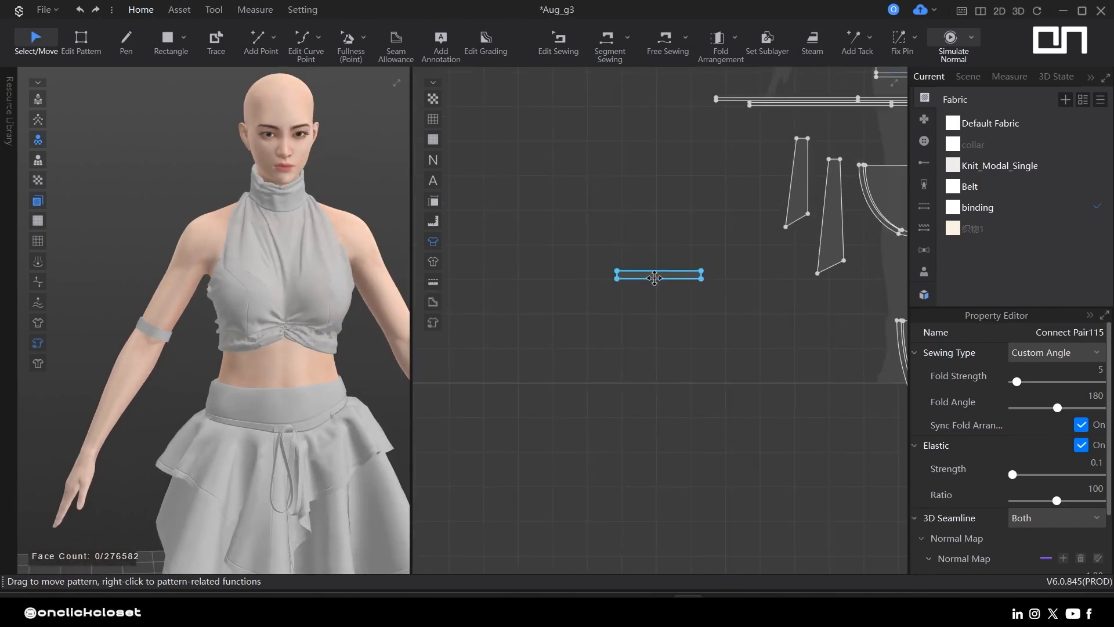
scroll(652, 280, up, 4)
scroll(193, 345, up, 5)
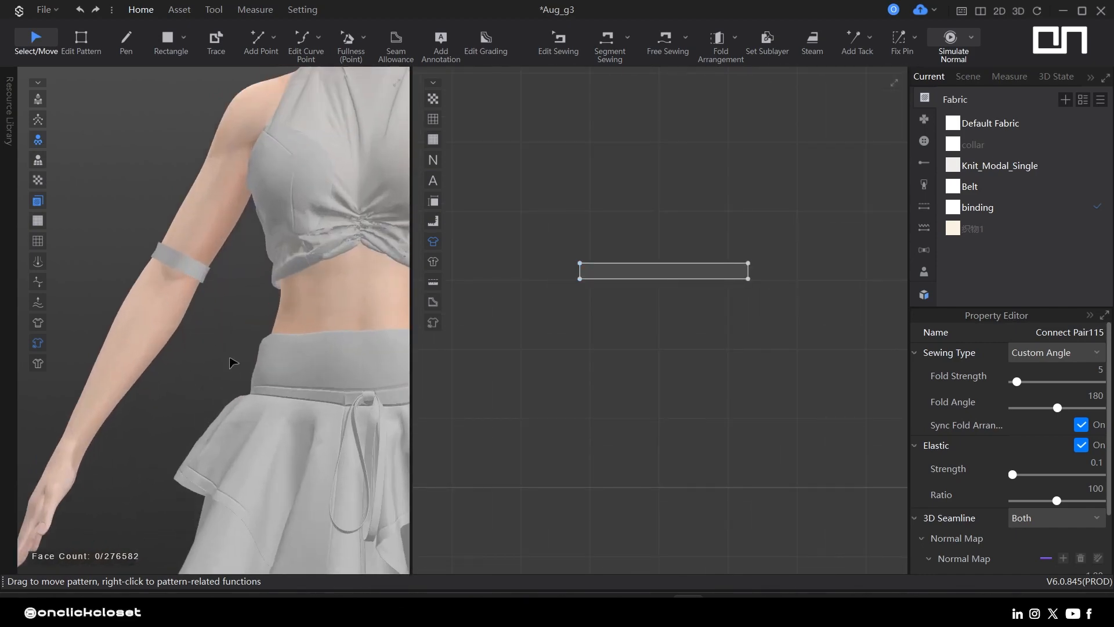
scroll(232, 363, down, 5)
scroll(651, 269, down, 7)
middle_drag(807, 212, 756, 205)
scroll(696, 210, up, 5)
click(683, 200)
key(ctrl+v)
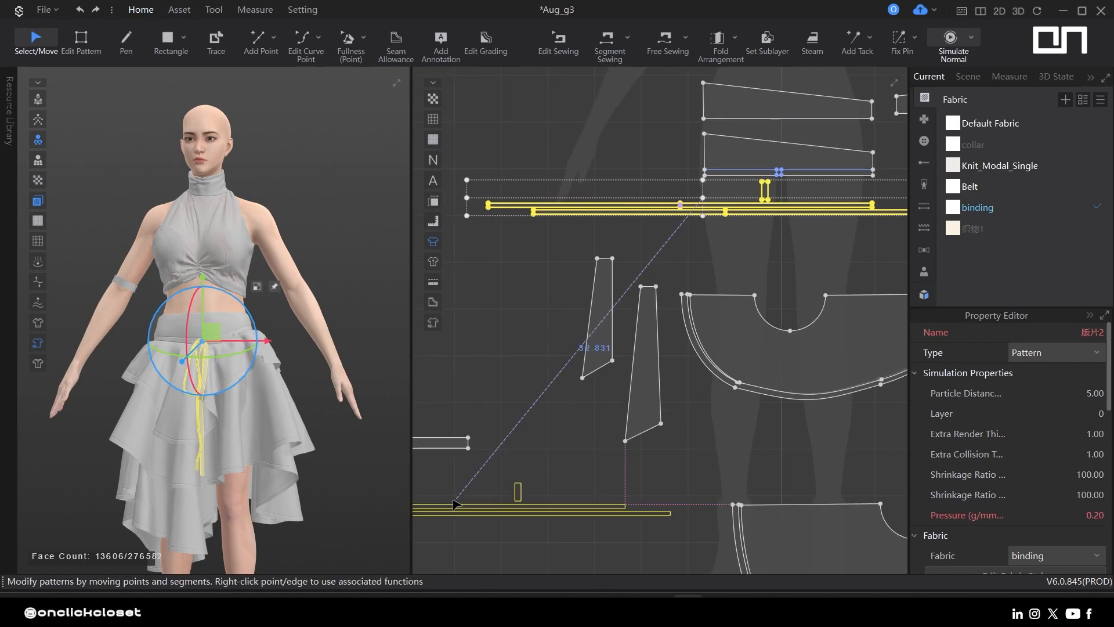
click(456, 500)
- Place the copied bow on the arm band in the 3D view
middle_drag(536, 488, 671, 398)
middle_drag(115, 509, 241, 457)
right_drag(192, 142, 243, 308)
scroll(242, 312, up, 3)
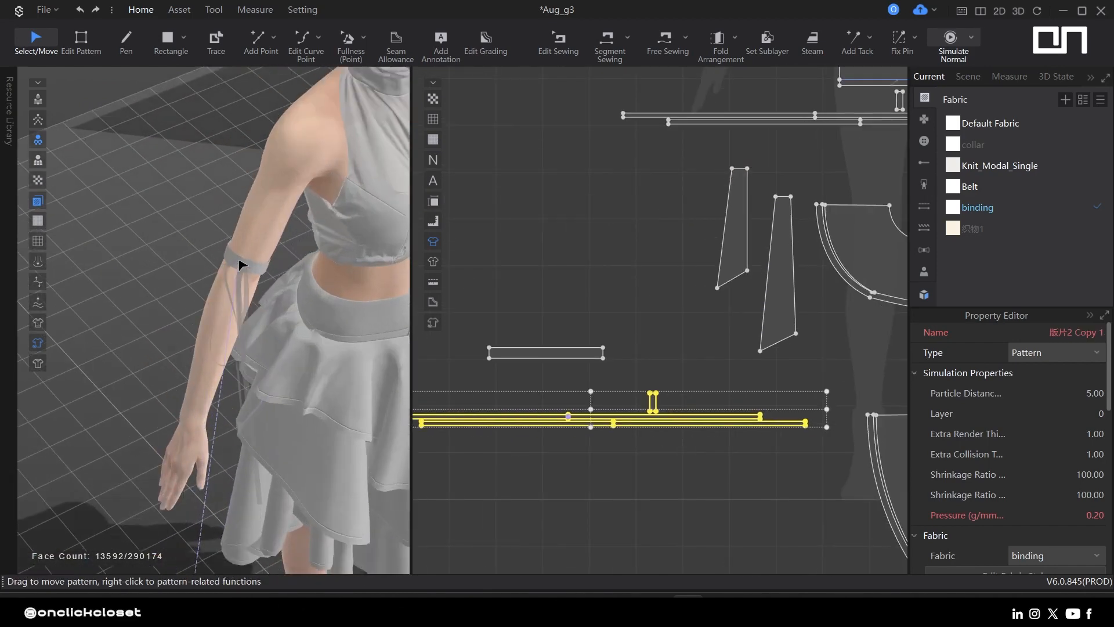
click(242, 259)
- Rotate and move the copied bow in 3D so it sits against the outer side of the arm band
right_drag(241, 259, 244, 308)
scroll(244, 308, up, 5)
middle_drag(336, 189, 304, 292)
right_drag(266, 252, 305, 217)
drag(306, 216, 308, 281)
right_drag(308, 281, 295, 232)
drag(306, 220, 315, 240)
drag(278, 243, 300, 216)
right_click(266, 250)
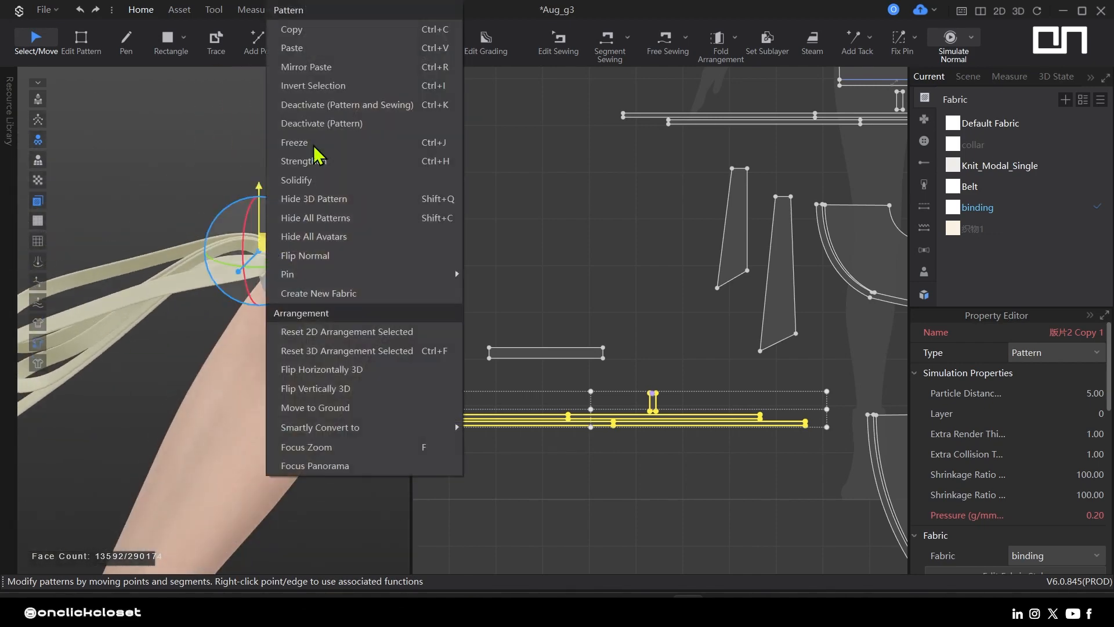
click(315, 158)
mouse_move(390, 231)
right_down()
mouse_move(309, 330)
mouse_move(375, 219)
right_up()
click(376, 219)
scroll(232, 278, up, 4)
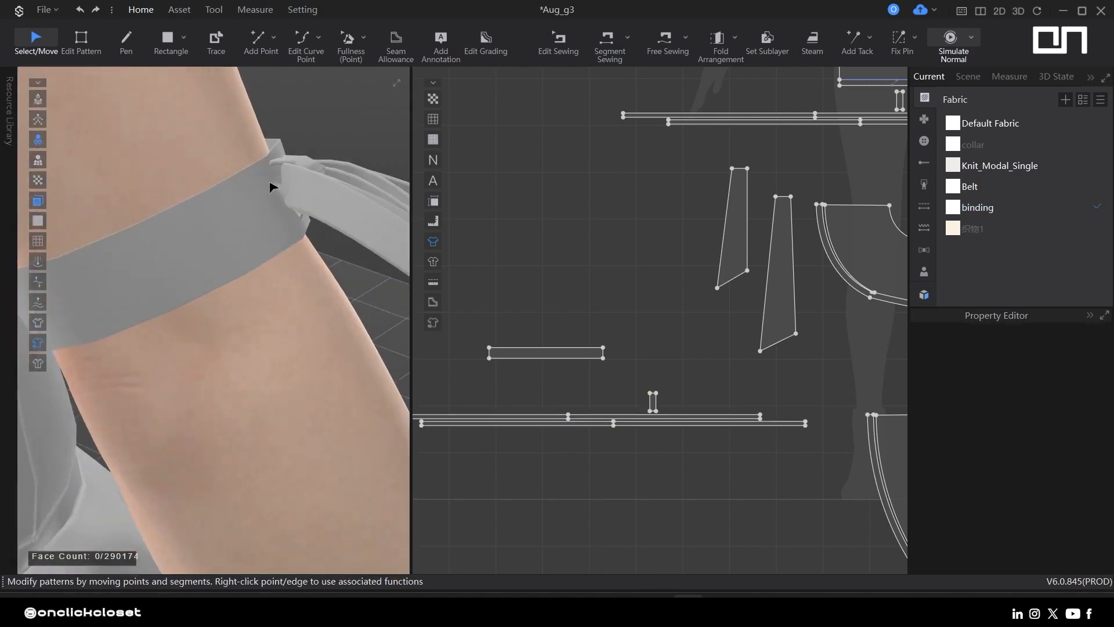
- Draw two short parallel internal lines, about 0.6 in long, across the arm band where the bow attaches
click(269, 183)
scroll(545, 366, up, 9)
key(h)
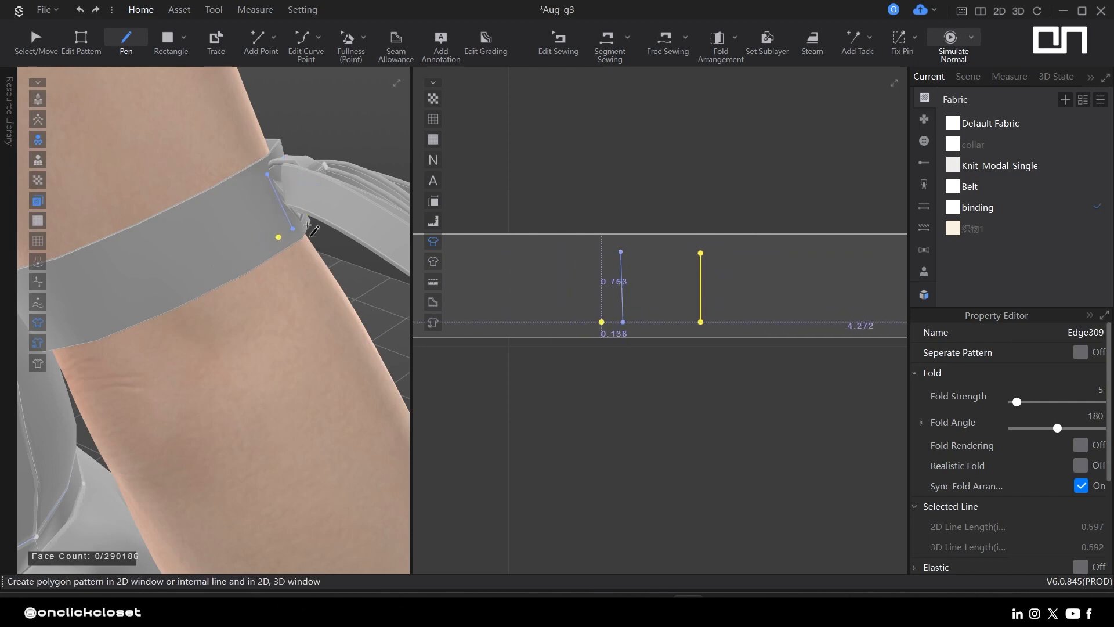
scroll(686, 305, down, 9)
- Move the copied bow loop slightly outward from the arm band and add both tie strips to the selection
key(a)
click(806, 373)
right_drag(348, 255, 339, 288)
drag(316, 210, 327, 205)
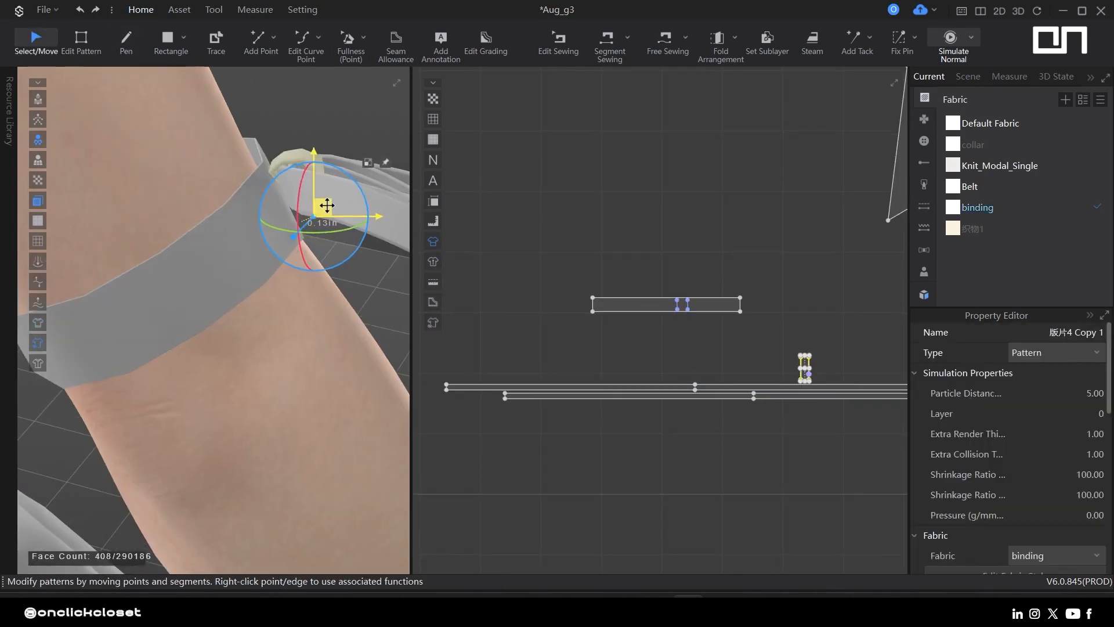
shift+click(608, 395)
shift+click(474, 384)
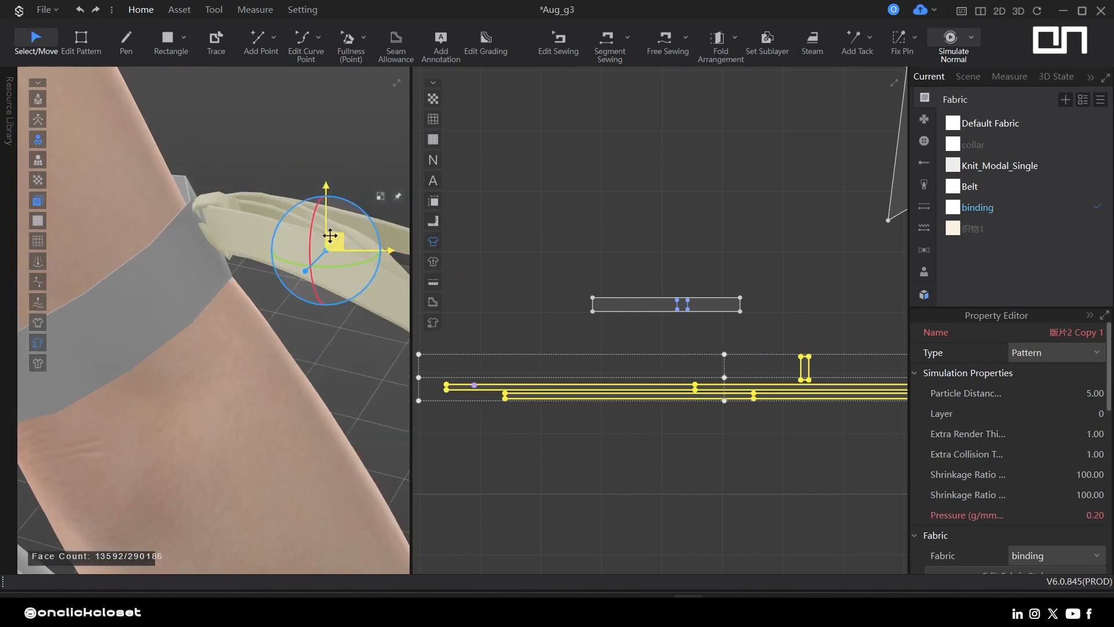
right_drag(259, 308, 8, 347)
- Show the internal lines on the garment in the 3D view and deselect the copied bow
click(37, 322)
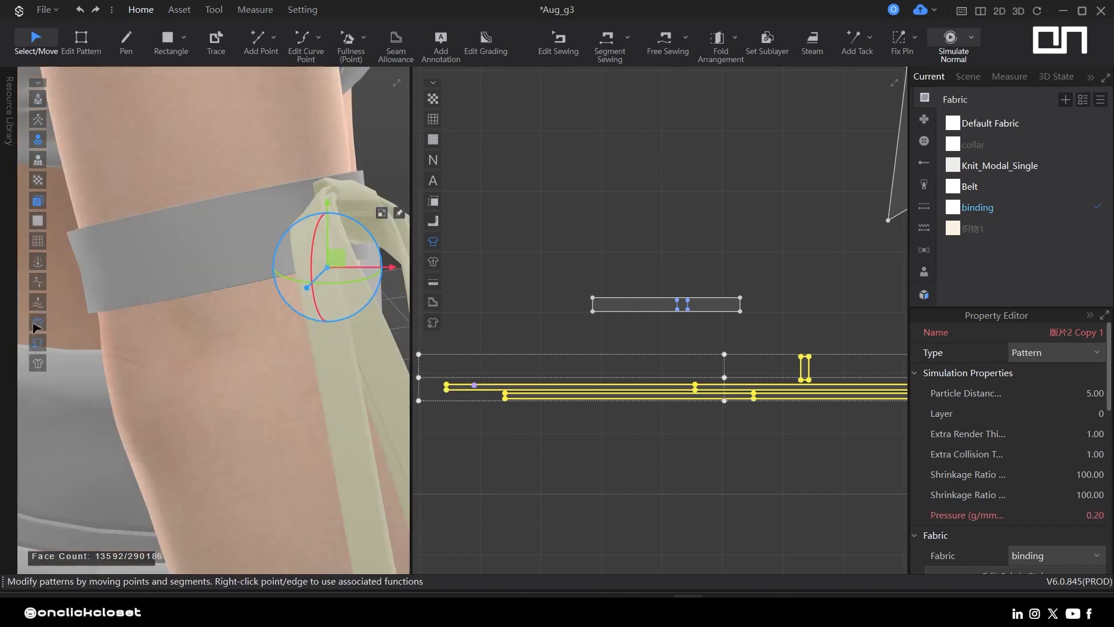
right_drag(295, 267, 232, 313)
click(475, 316)
- Free-sew a section of about 0.7 in on one long edge of the copied bow's knot to the nearer arm-band internal line
scroll(439, 289, up, 5)
scroll(330, 199, up, 2)
middle_drag(738, 304, 418, 225)
scroll(694, 371, up, 1)
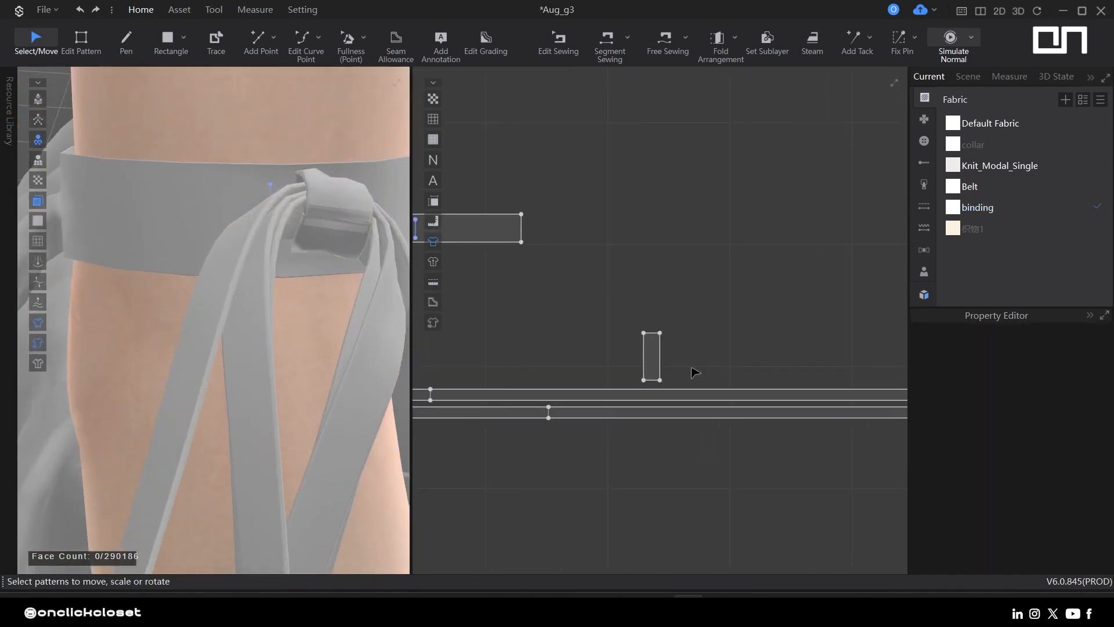
middle_drag(694, 371, 718, 383)
key(n)
scroll(670, 363, up, 2)
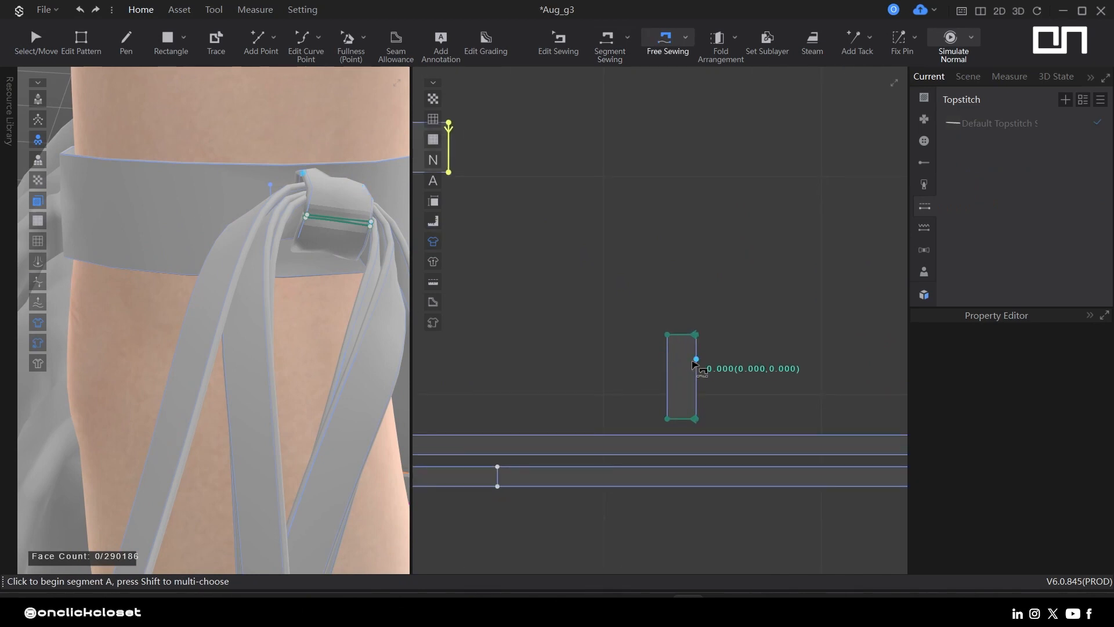
scroll(703, 395, up, 1)
click(695, 343)
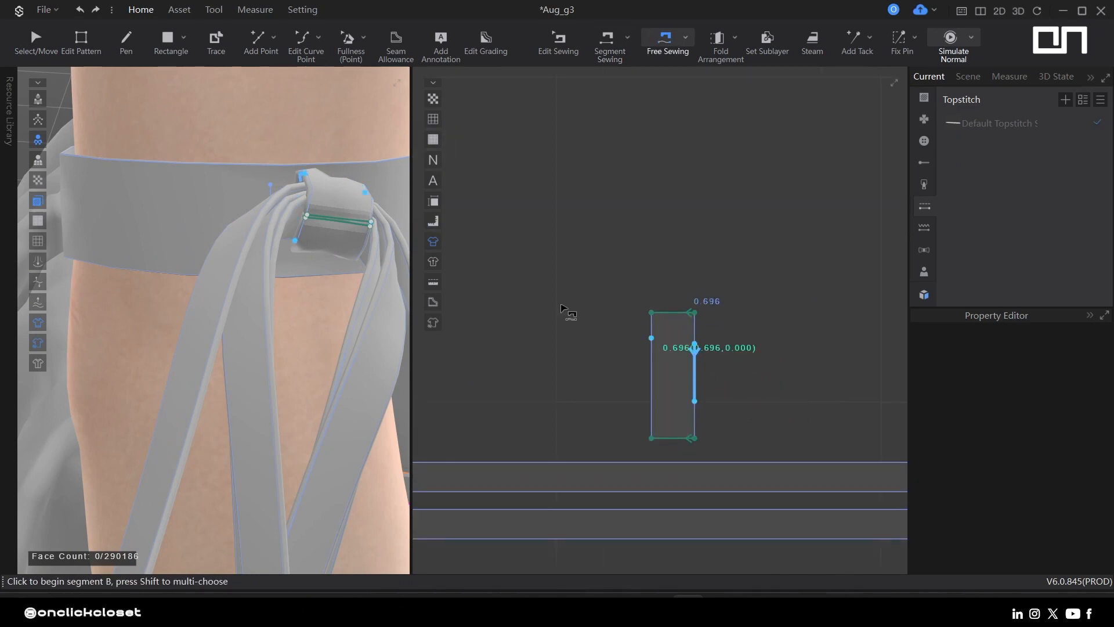
scroll(561, 309, down, 3)
scroll(656, 258, up, 3)
click(605, 308)
- Free-sew the second internal line on the arm band to the opposite long edge of the bow's knot
click(662, 258)
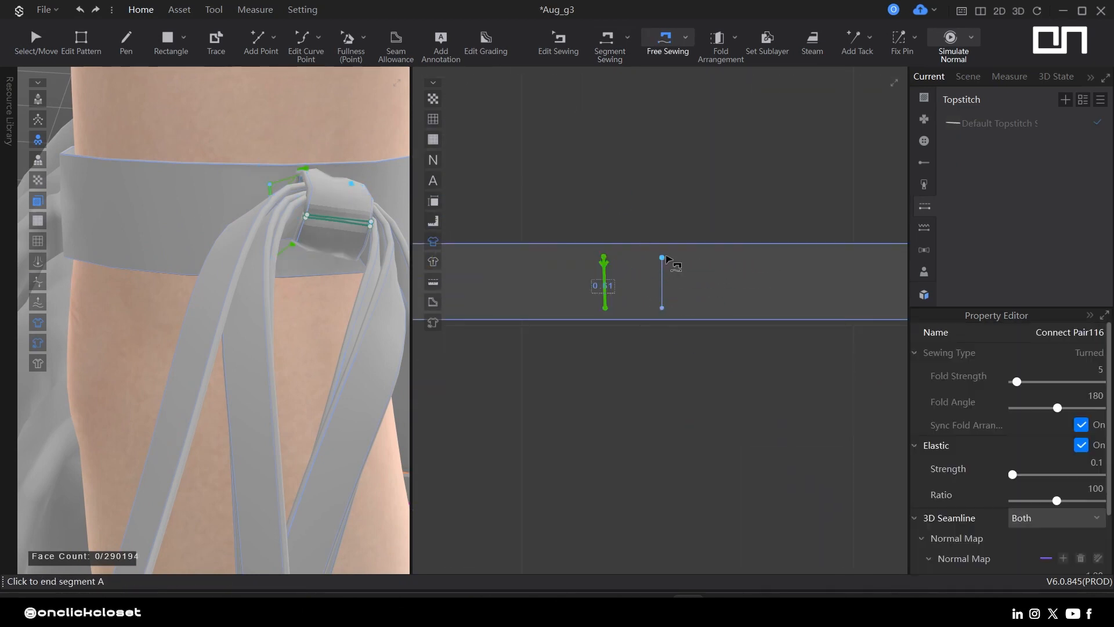
click(662, 308)
scroll(686, 356, down, 4)
scroll(848, 386, up, 3)
scroll(544, 337, up, 1)
click(541, 331)
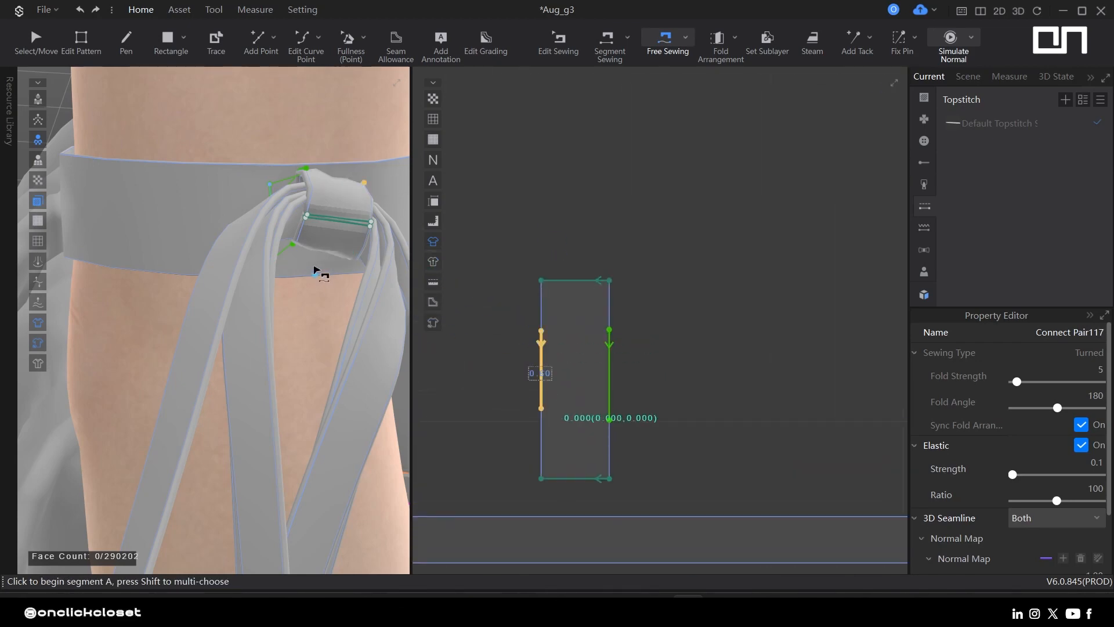
- Select all pieces of the copied bow, reposition them beside the arm band in the 3D view, and clear the selection
key(q)
scroll(614, 296, down, 5)
drag(620, 343, 599, 293)
mouse_move(261, 262)
right_down()
mouse_move(366, 300)
mouse_move(272, 264)
right_up()
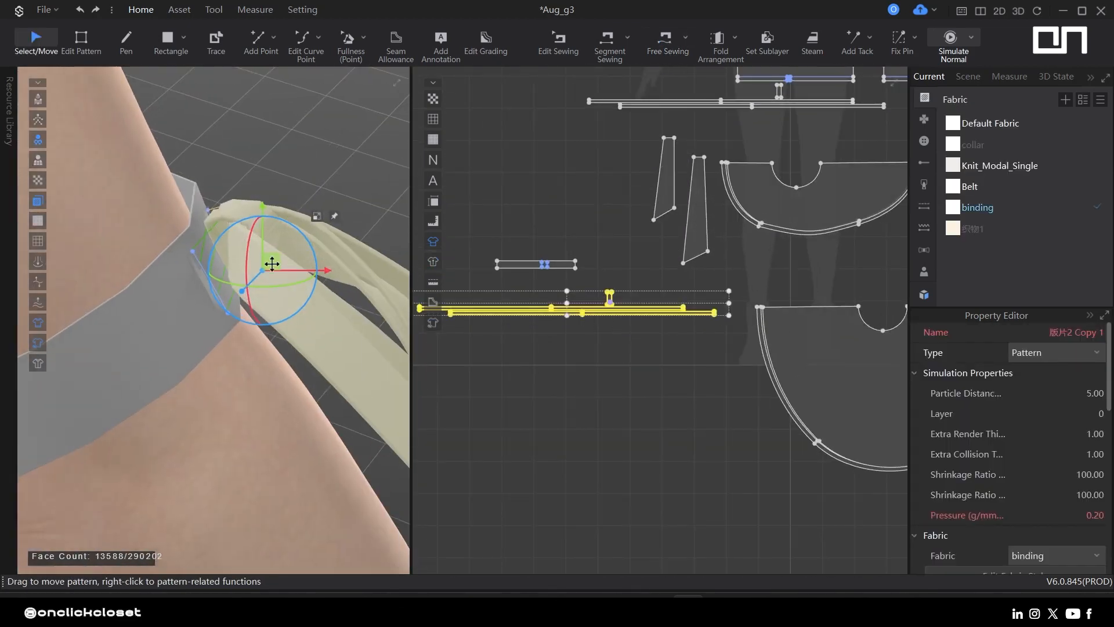
drag(272, 264, 303, 309)
right_drag(307, 308, 223, 263)
click(223, 262)
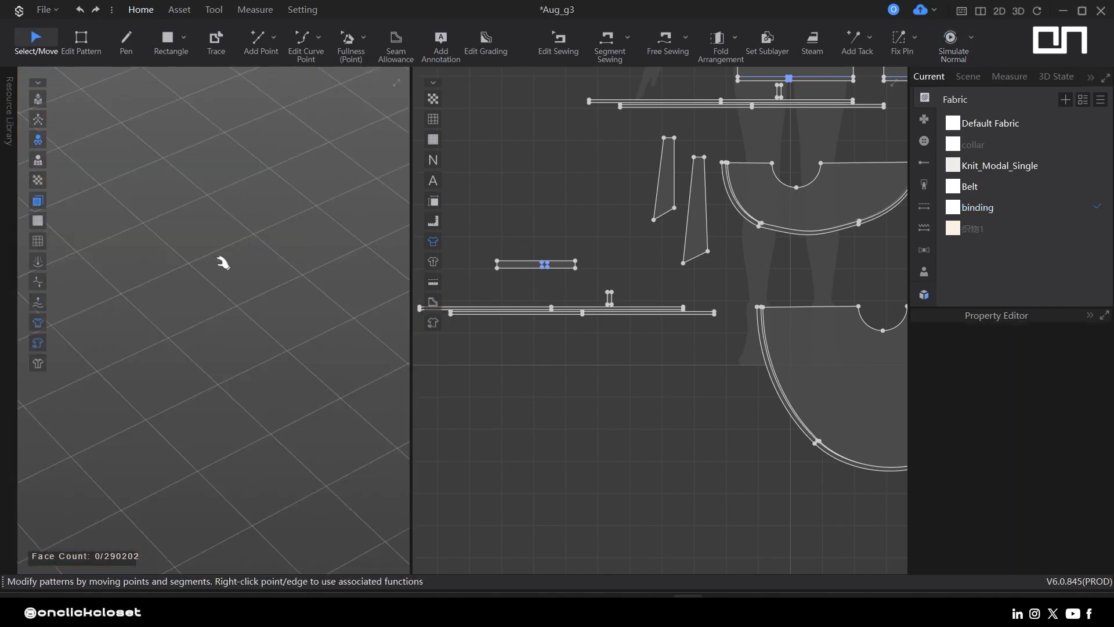
- Simulate the garment so the sewn bow settles and hangs from the arm band, and stop the simulation
scroll(223, 263, down, 2)
key(2)
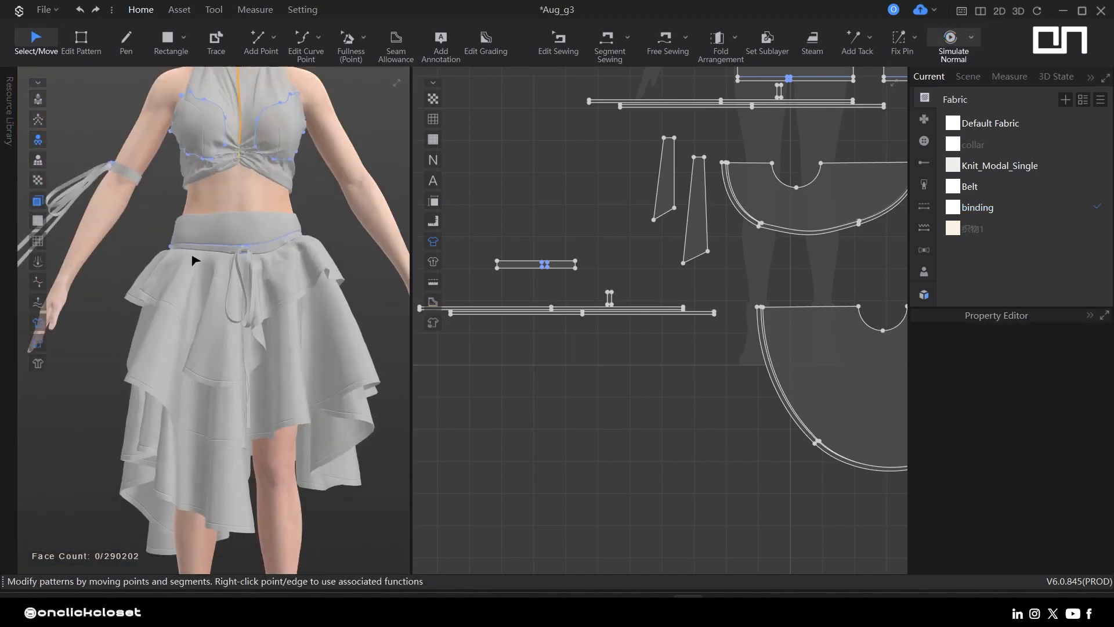
scroll(162, 219, up, 5)
middle_drag(162, 219, 197, 253)
key(space)
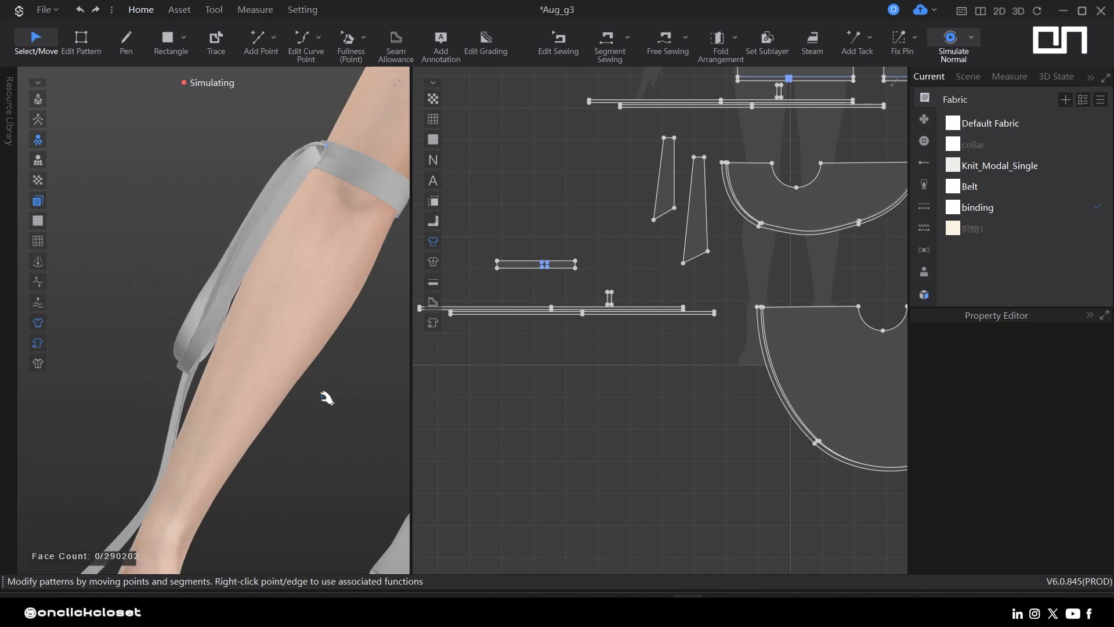
key(space)
- Hide the internal-line and seam-line display in the 3D view and check the whole outfit from the front
key(2)
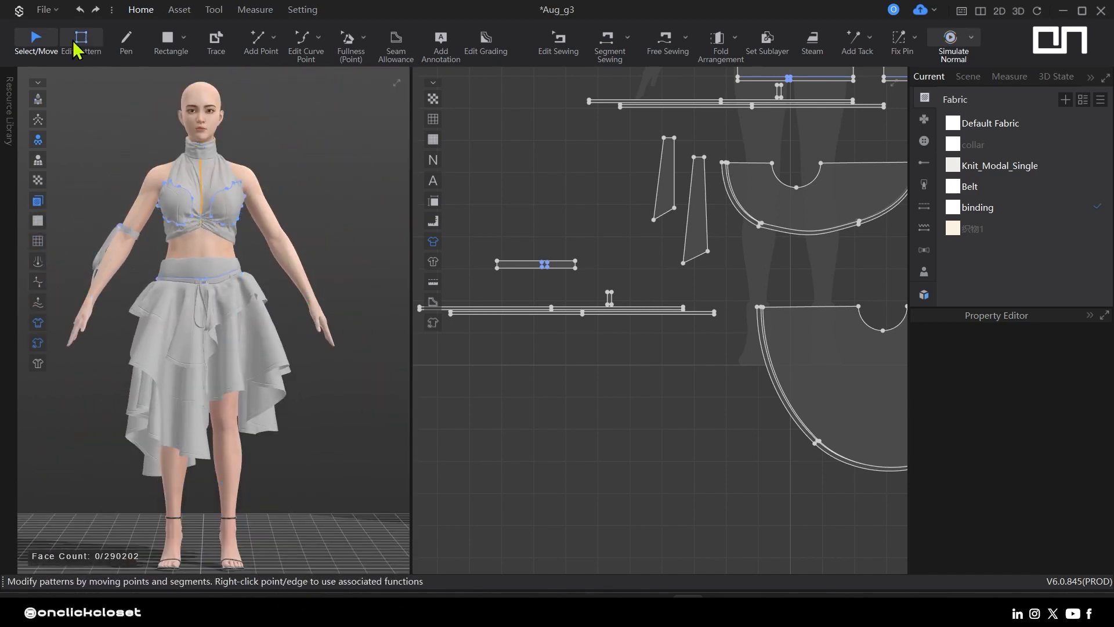
scroll(56, 232, down, 1)
click(39, 341)
right_drag(274, 406, 341, 387)
scroll(279, 318, up, 3)
middle_drag(233, 264, 279, 318)
scroll(259, 288, down, 3)
- Select all pattern pieces of the outfit and set their particle distance to 5
key(ctrl+a)
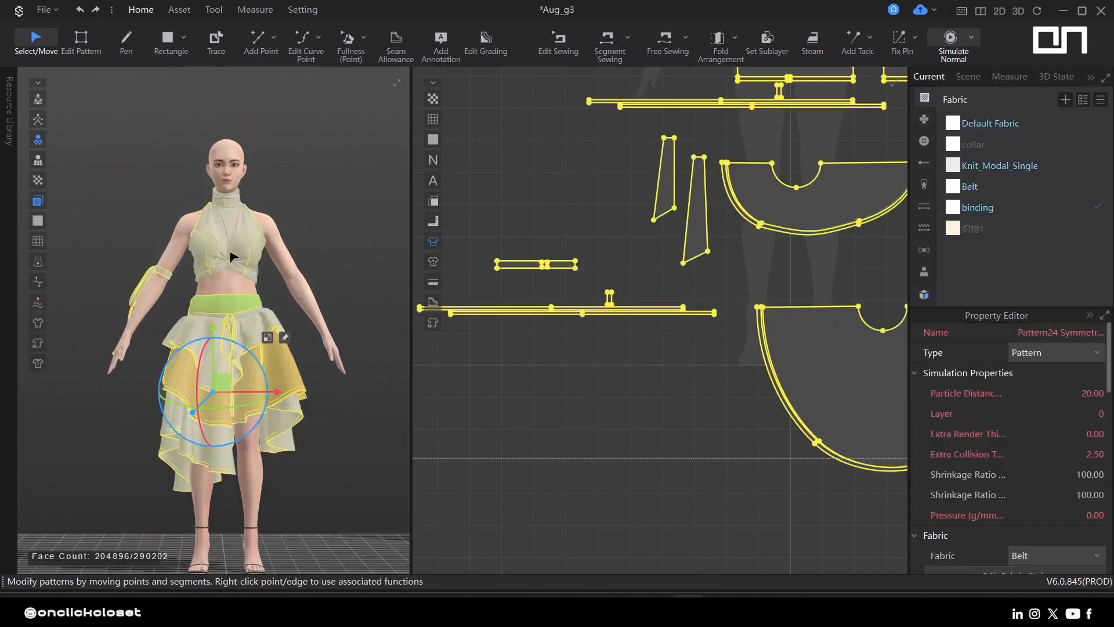
right_click(231, 325)
click(1070, 395)
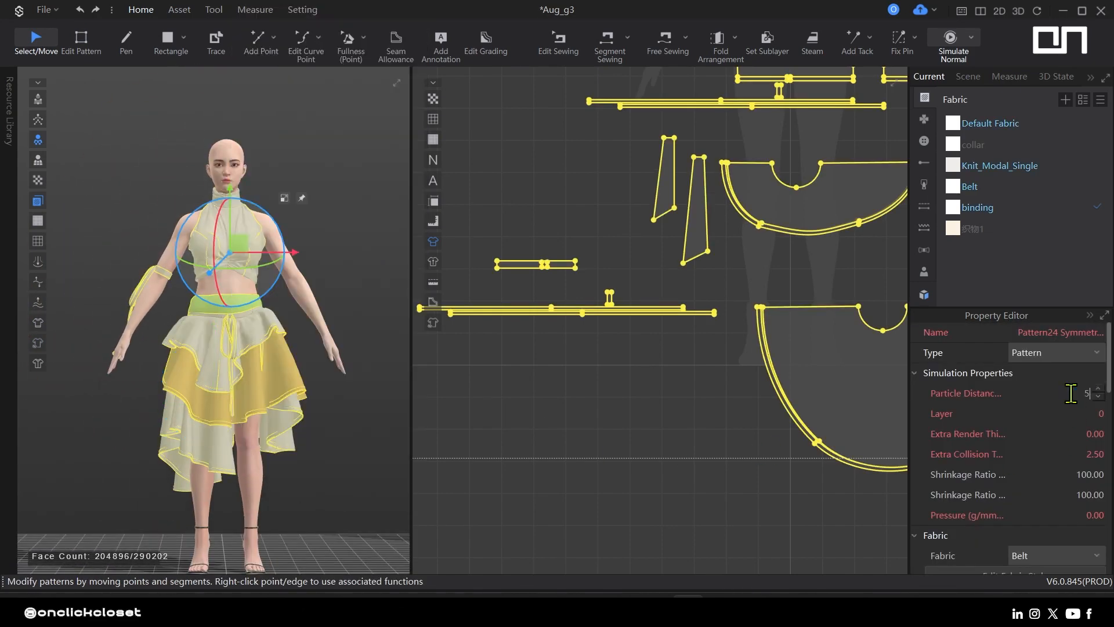